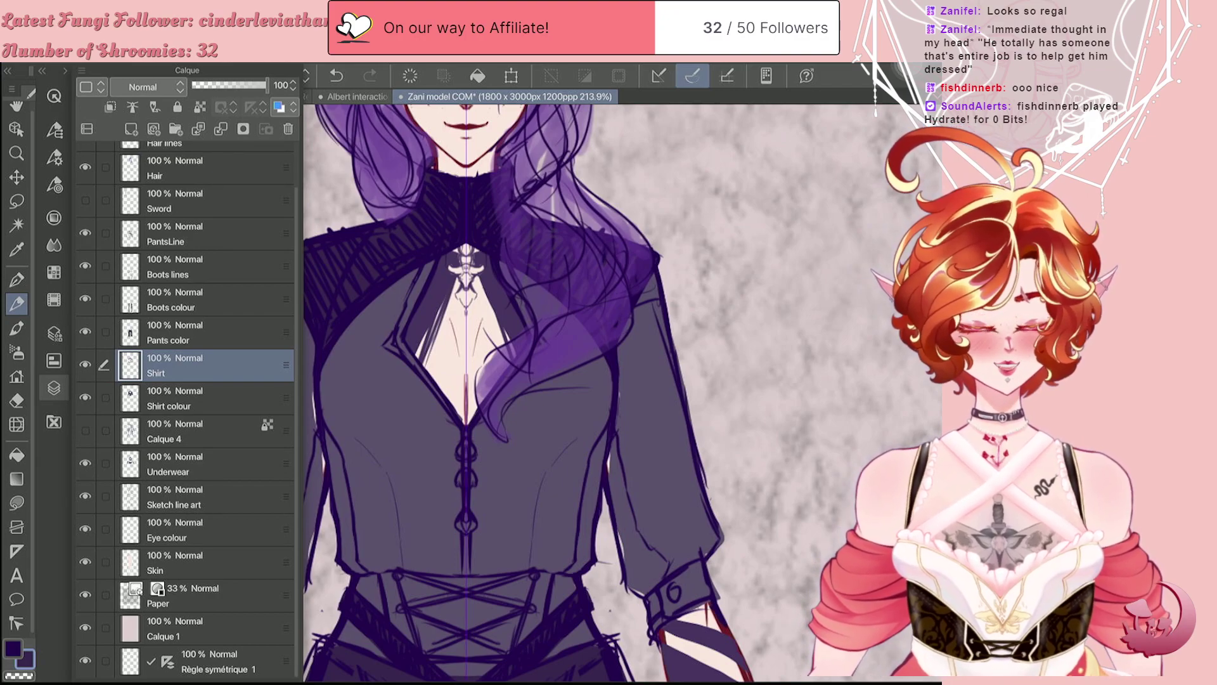
Step: Examine the character's shirt, corset, sleeves and trousers up close and in the wider figure
click(54, 388)
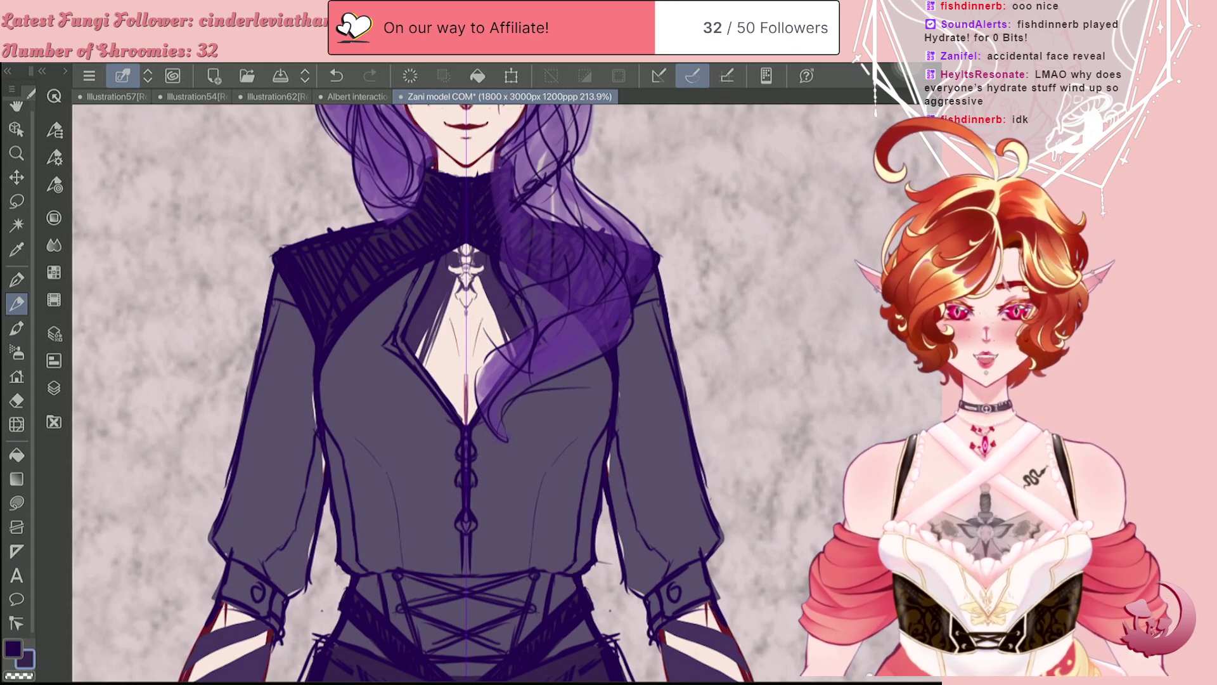
scroll(465, 393, down, 2)
scroll(466, 393, up, 3)
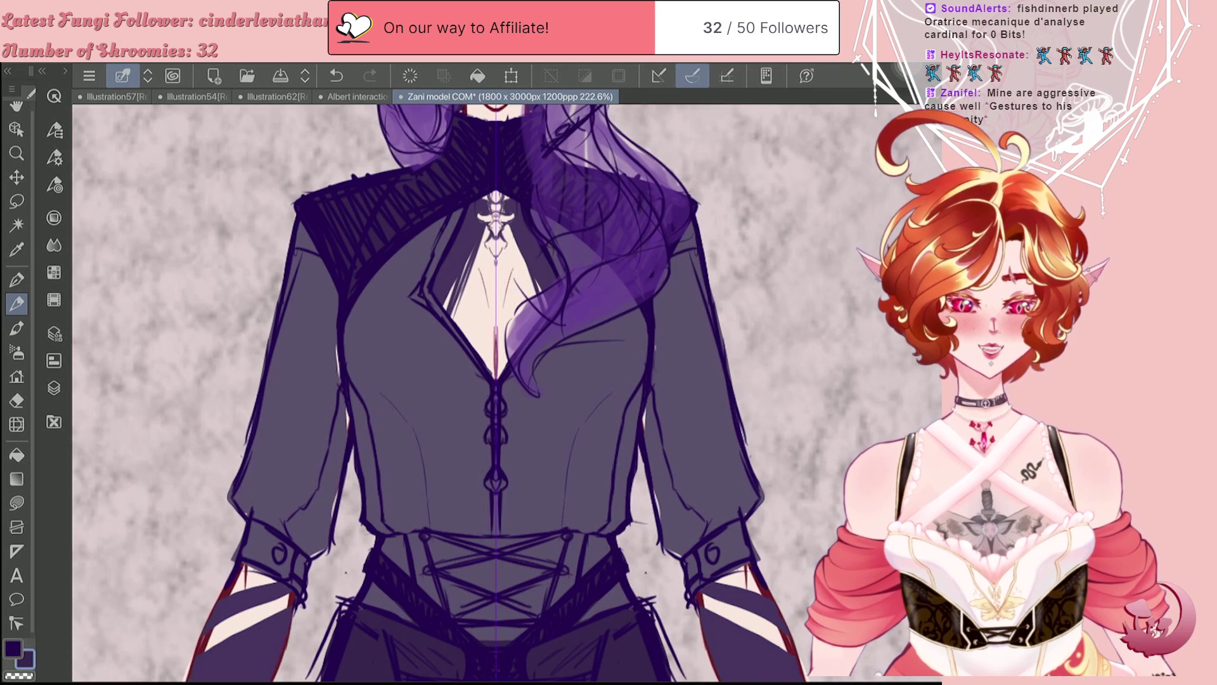
key(e)
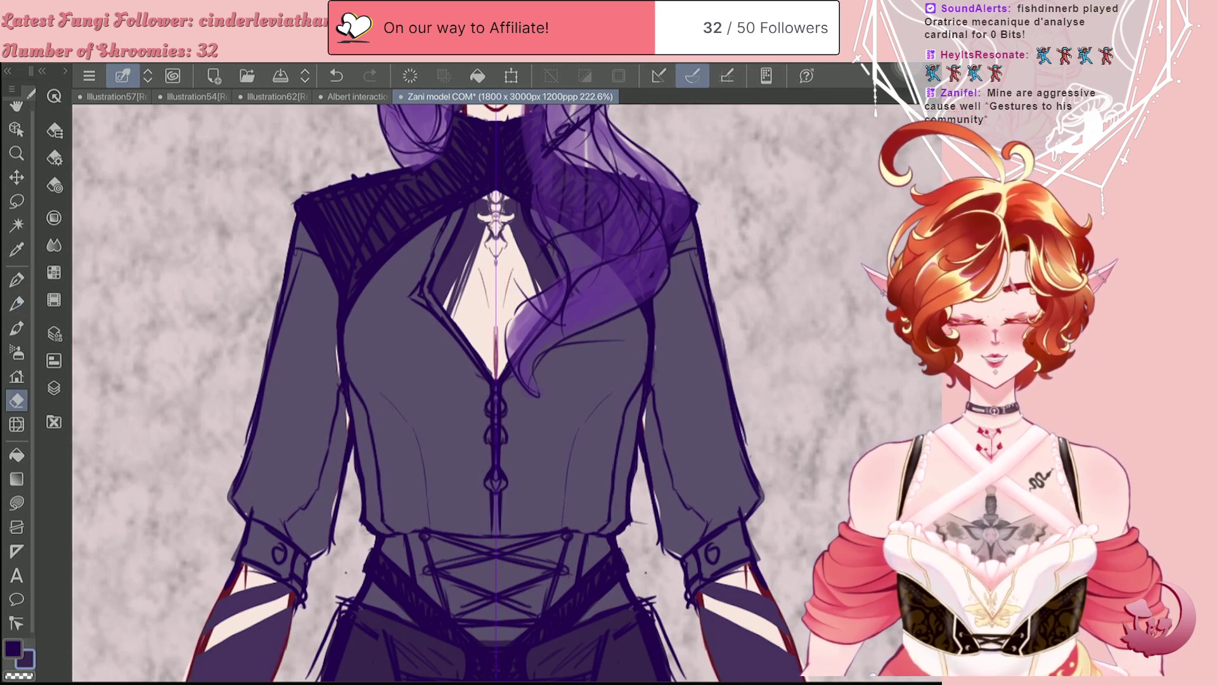
scroll(393, 301, down, 5)
scroll(433, 393, down, 2)
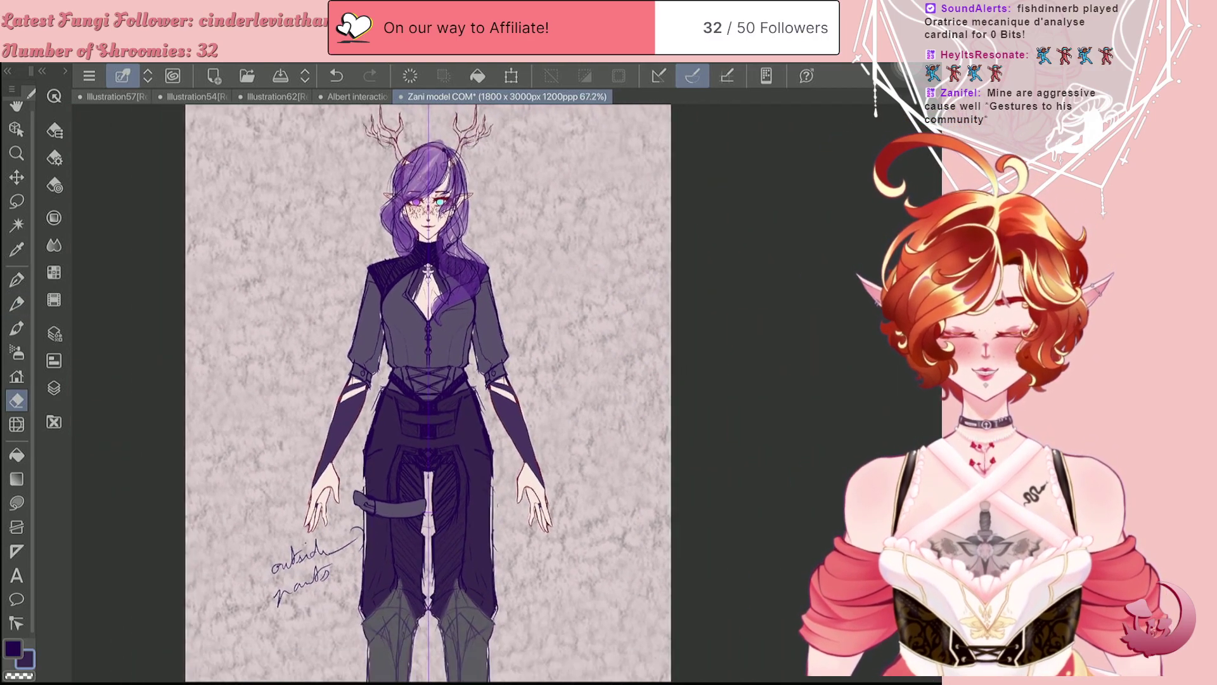
scroll(433, 392, up, 3)
scroll(502, 393, up, 1)
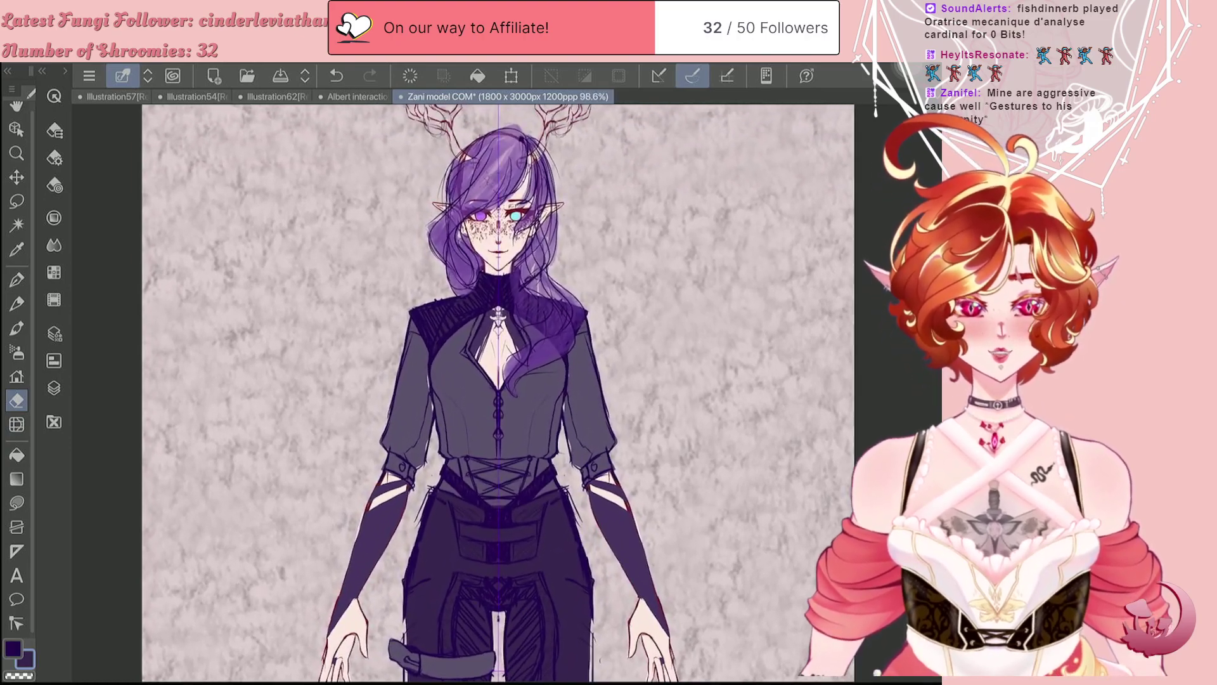
scroll(494, 393, up, 2)
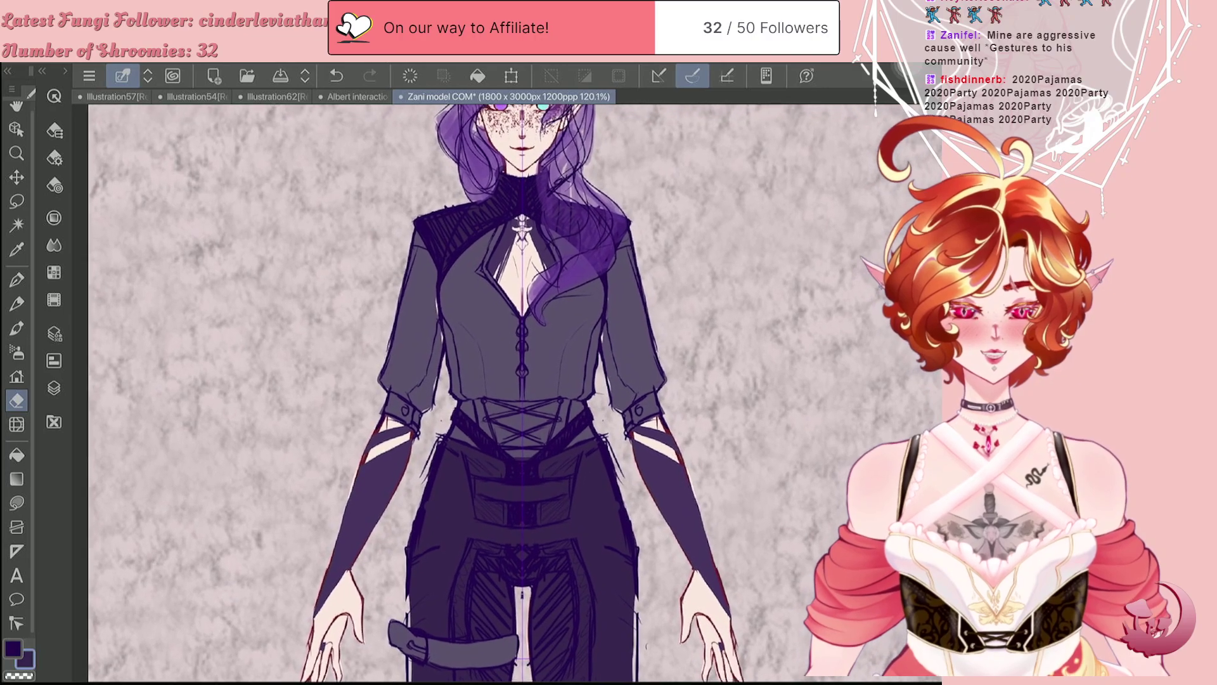
scroll(433, 393, up, 2)
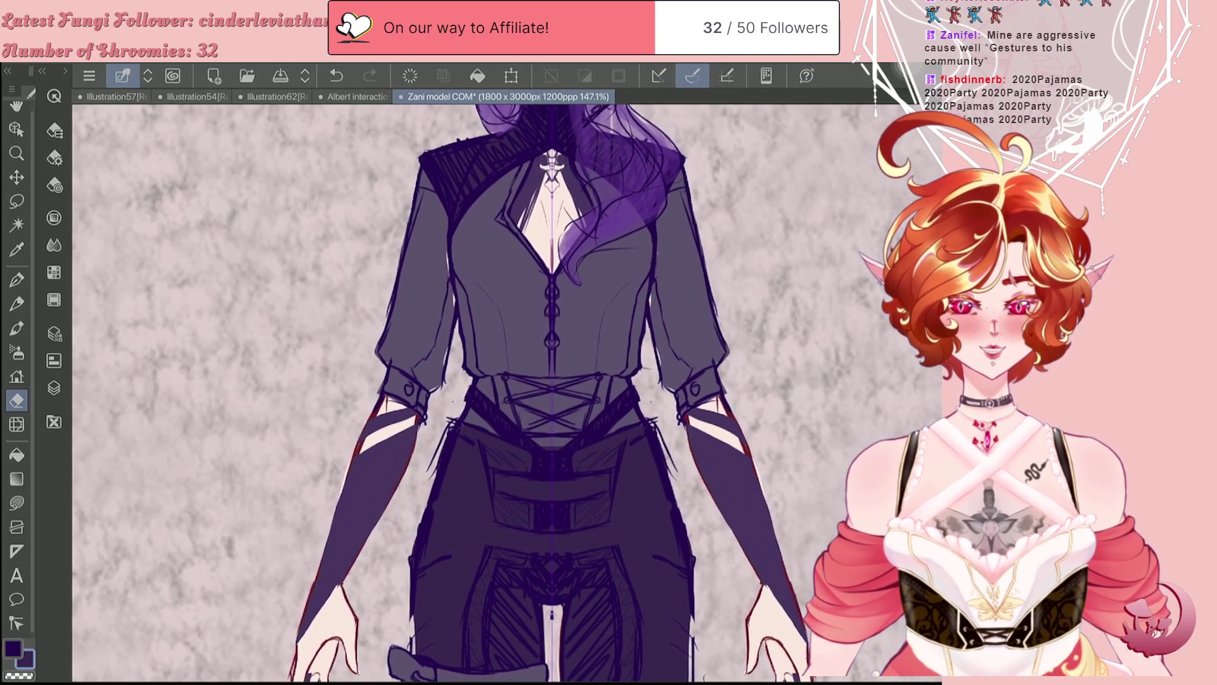
scroll(433, 393, down, 1)
scroll(433, 393, down, 1)
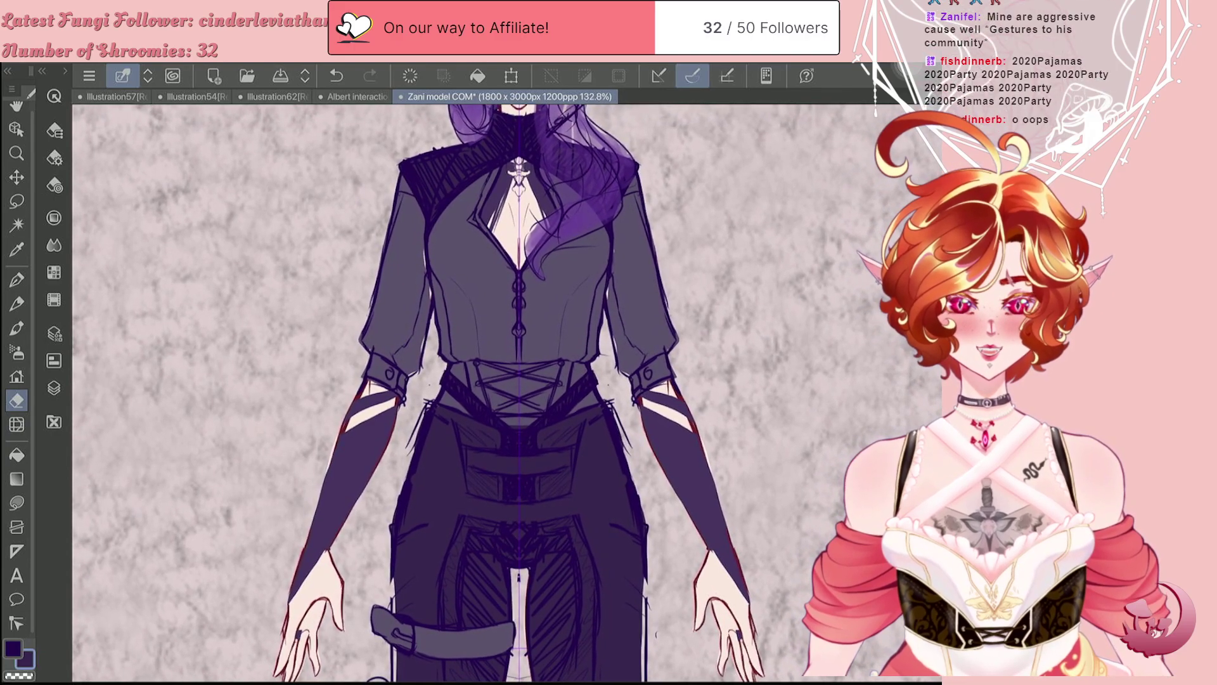
scroll(434, 393, down, 1)
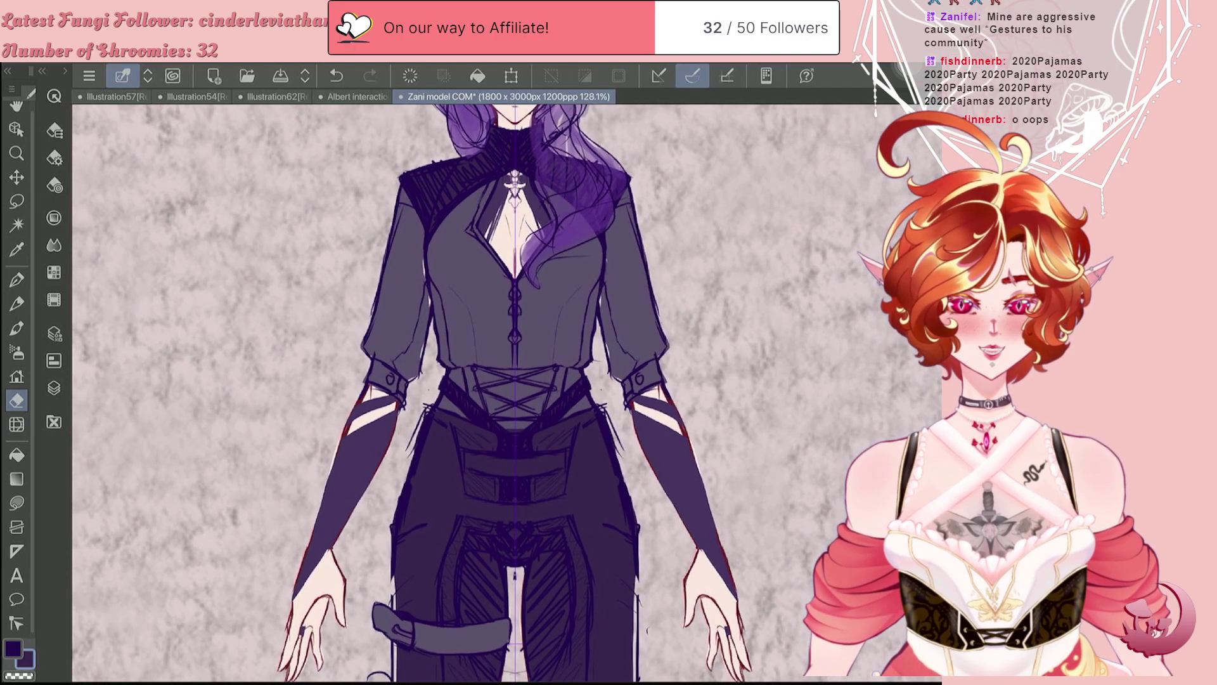
scroll(434, 393, down, 1)
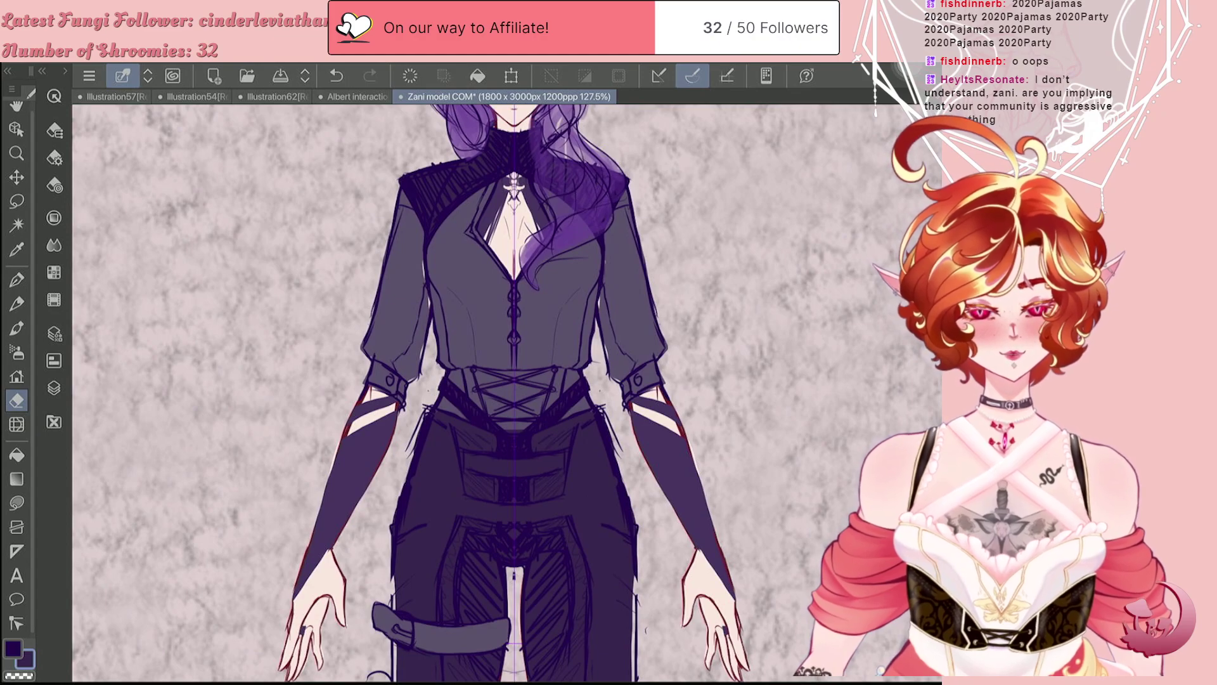
scroll(433, 393, up, 5)
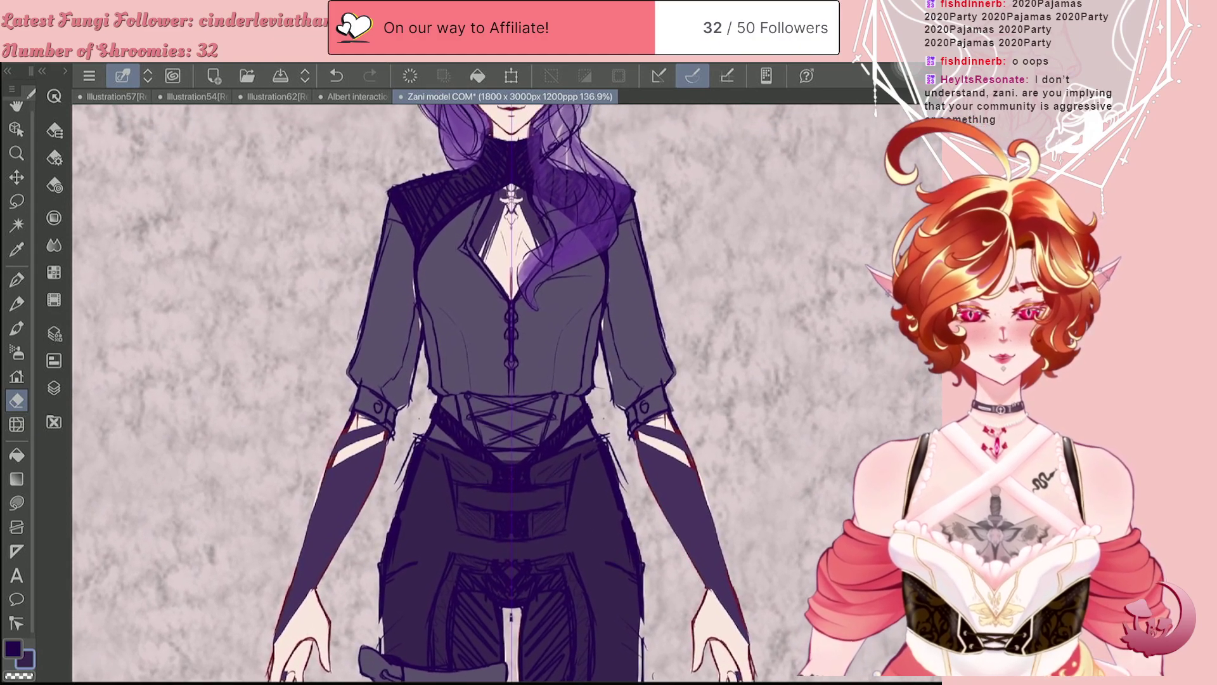
scroll(507, 393, up, 1)
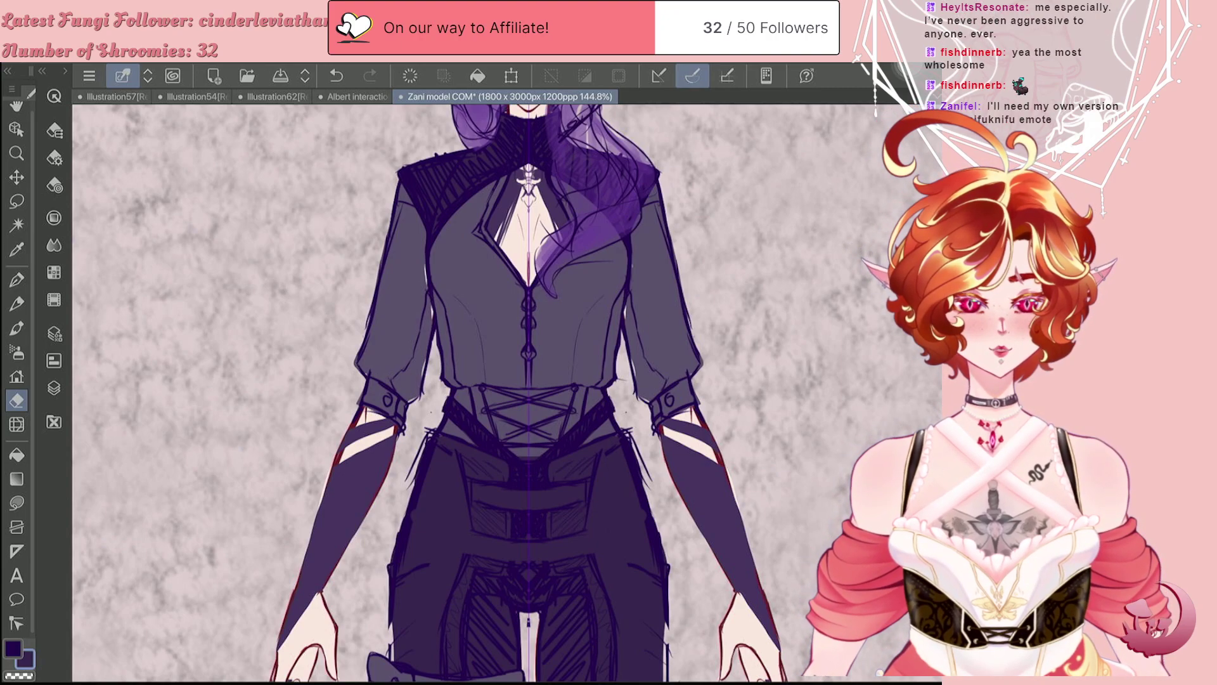
scroll(507, 393, down, 3)
scroll(428, 393, up, 3)
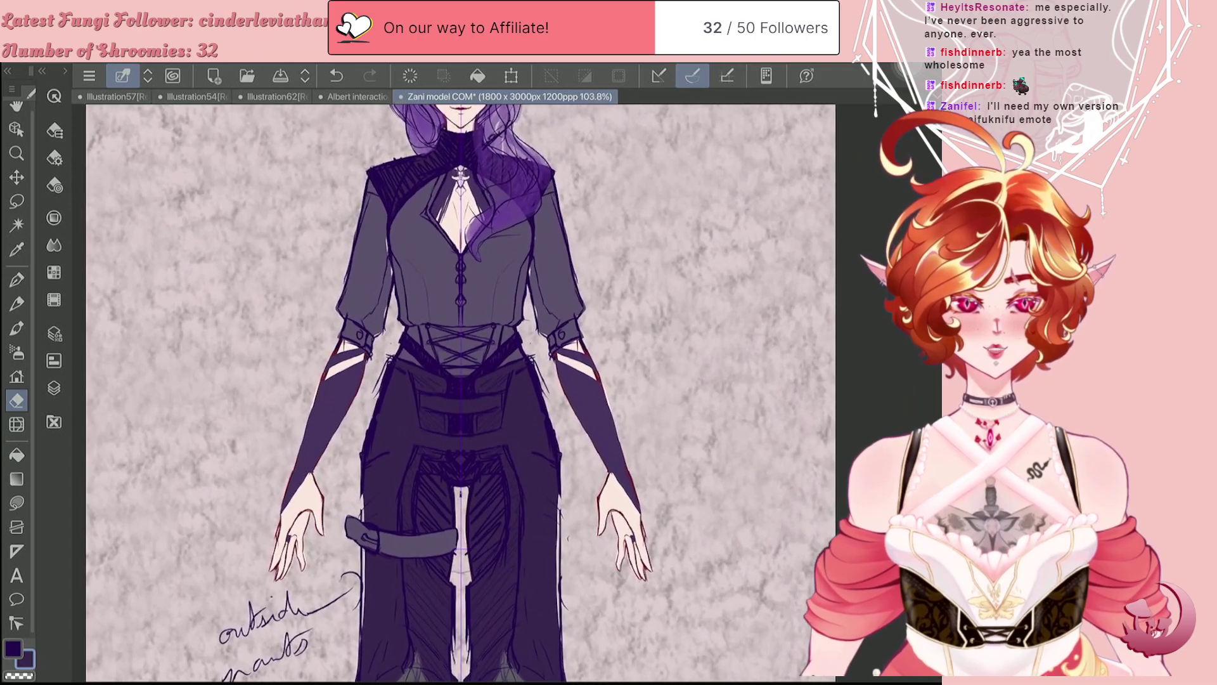
scroll(492, 393, up, 1)
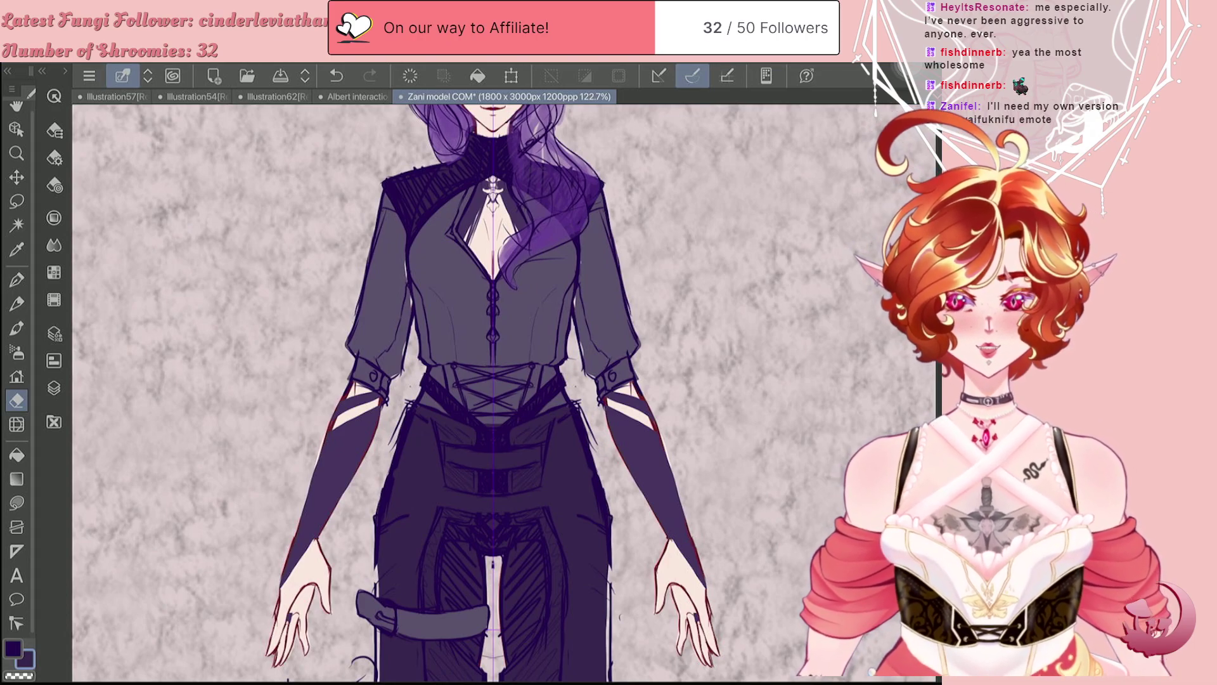
scroll(437, 393, down, 3)
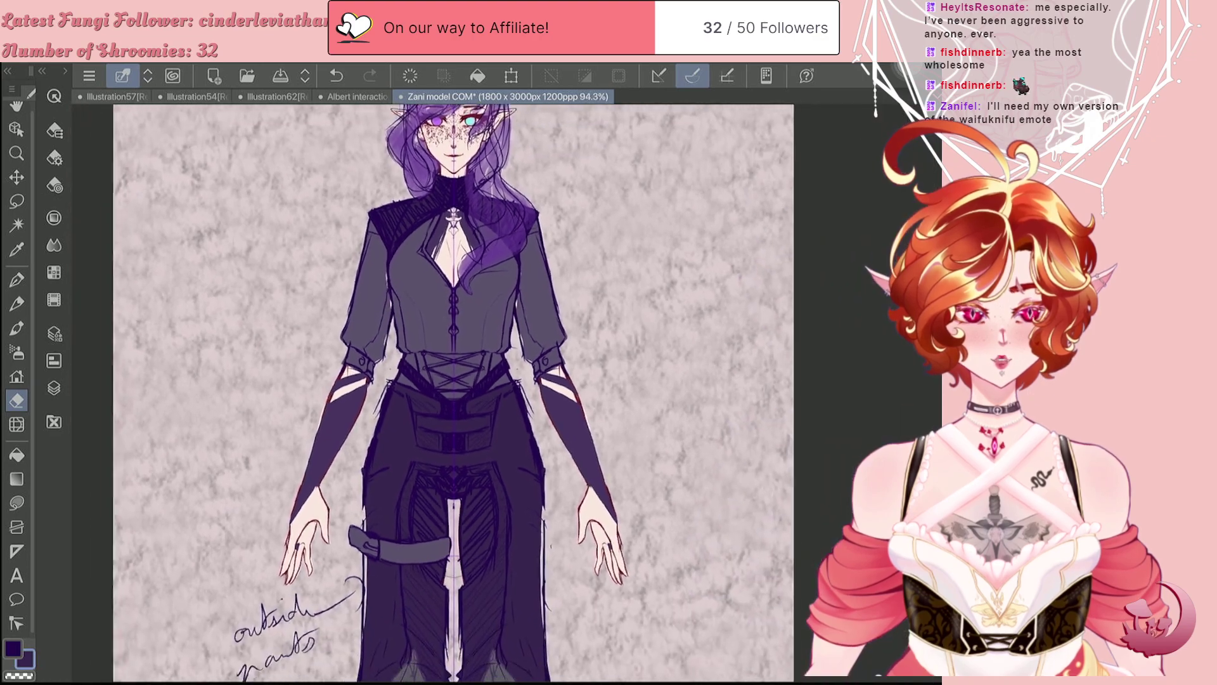
Step: Add a new layer directly above the PantsLine layer and name it Coat
key(p)
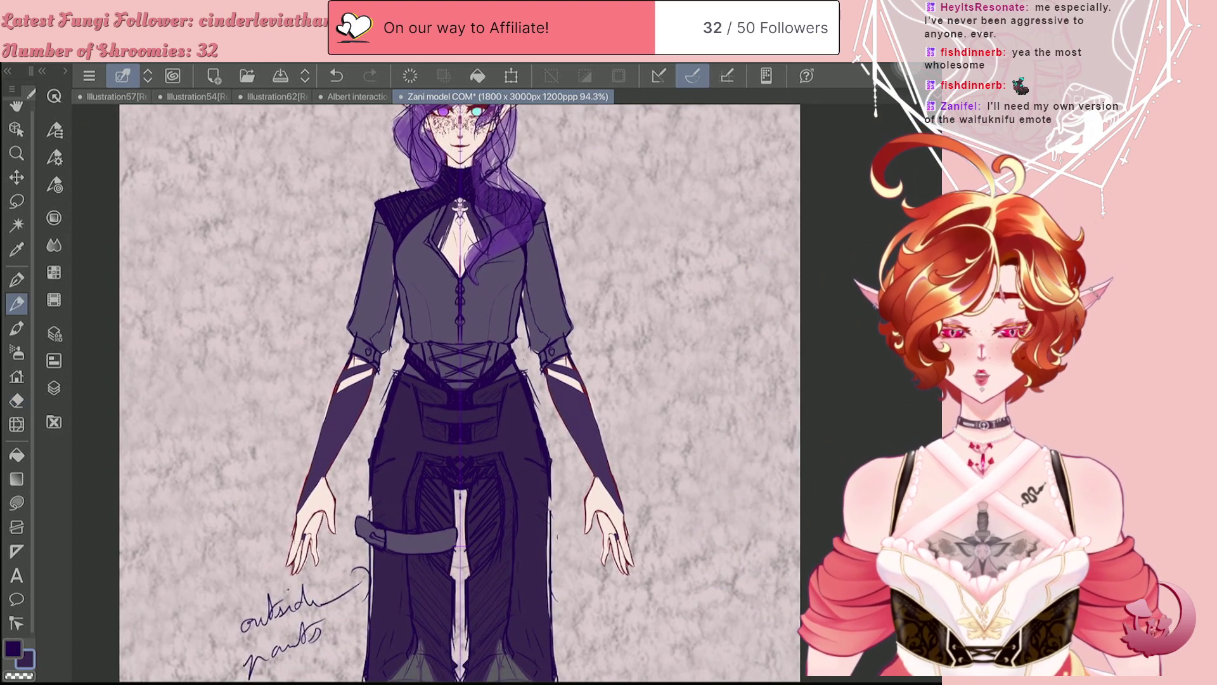
click(54, 387)
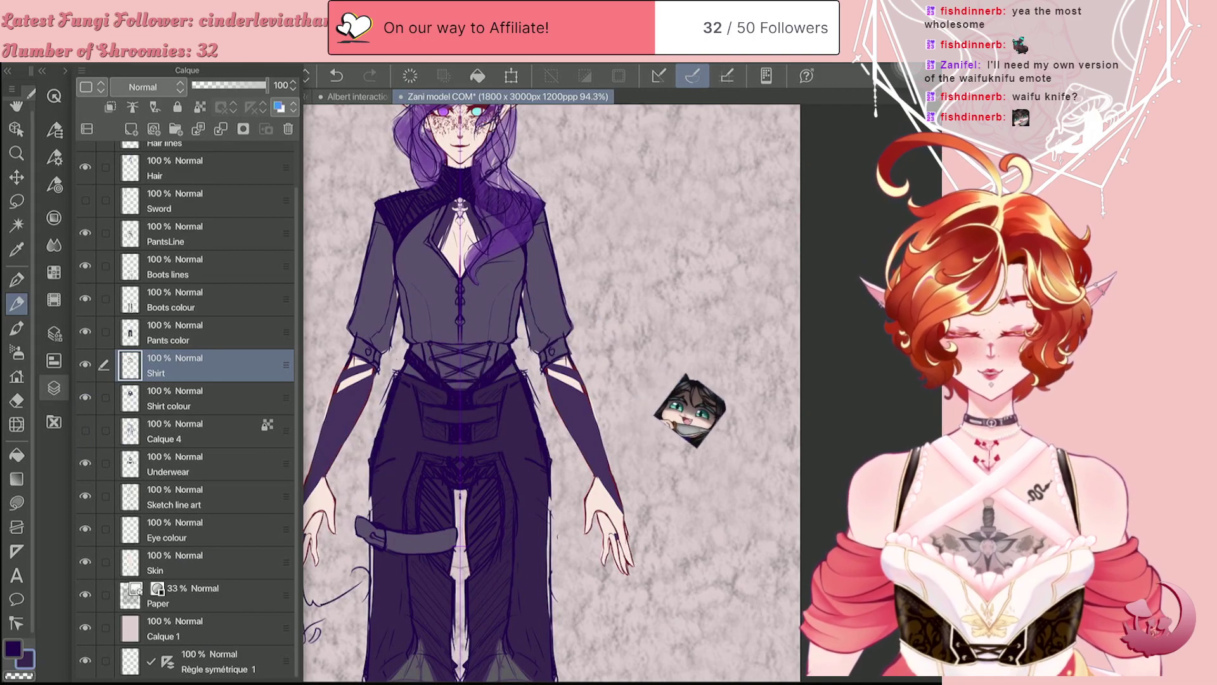
click(204, 299)
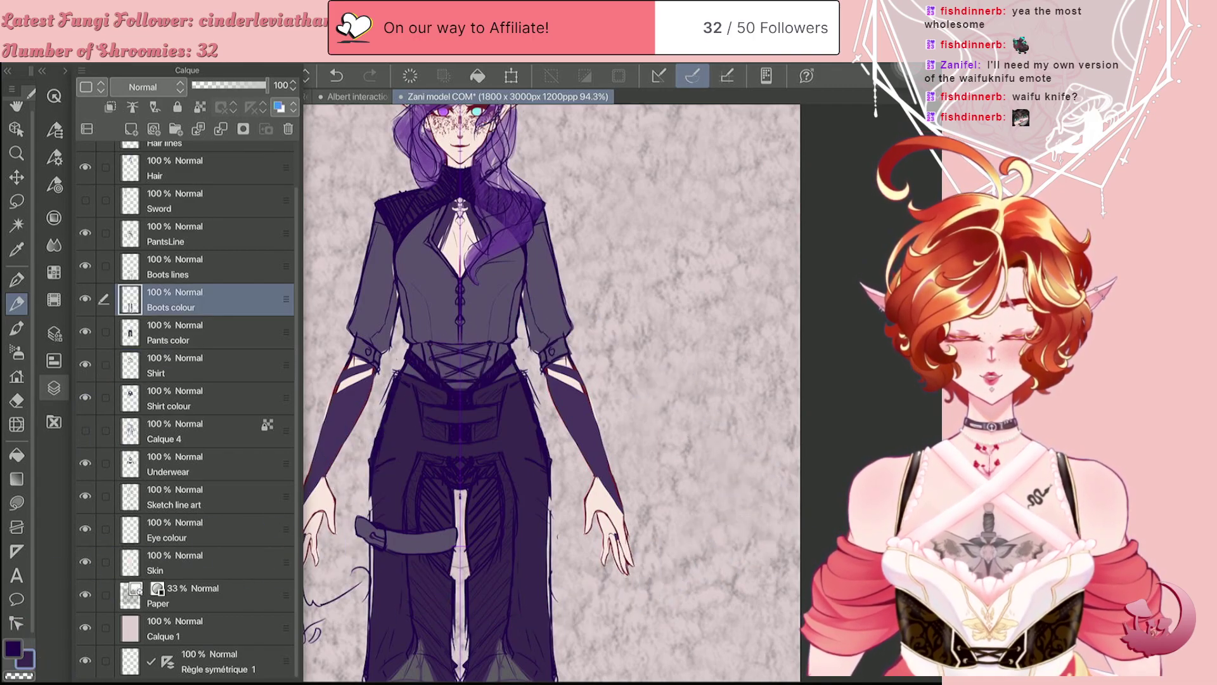
click(204, 266)
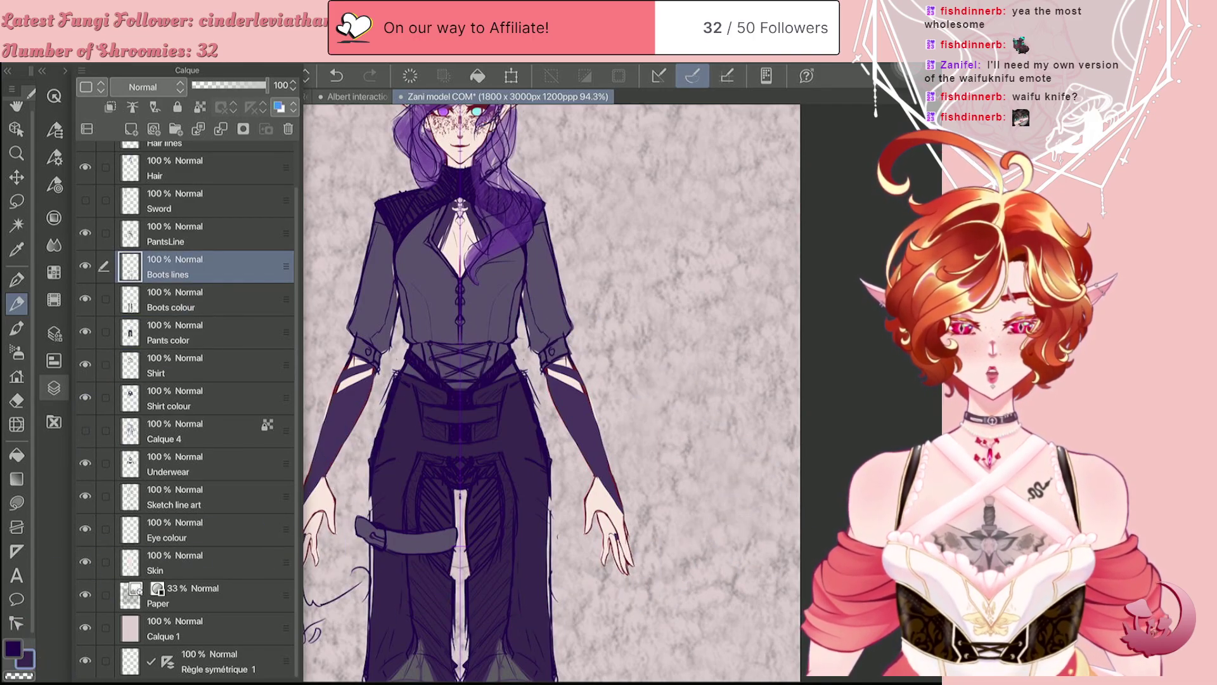
click(204, 233)
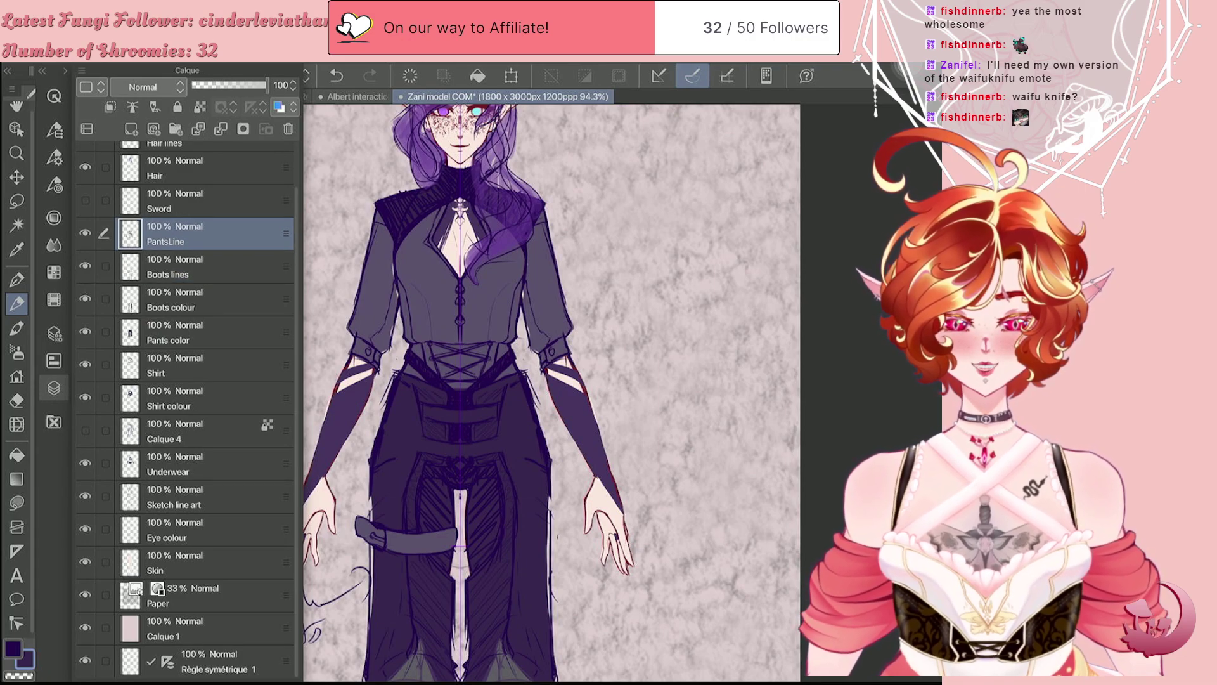
click(131, 128)
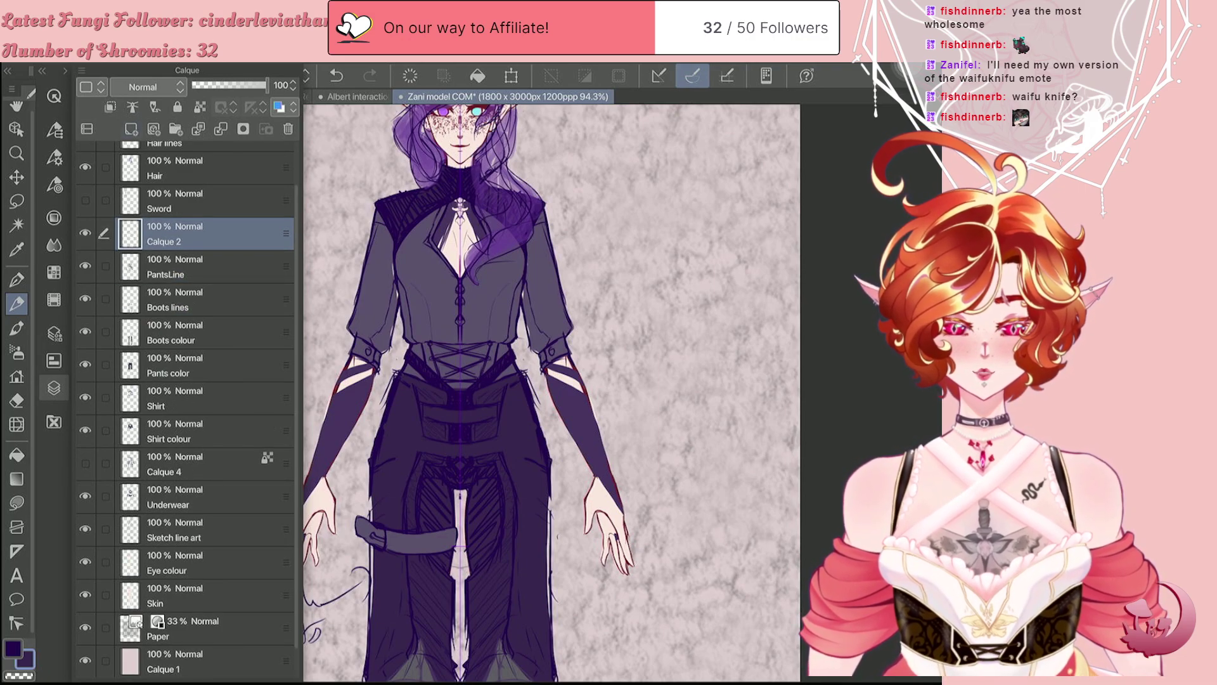
double_click(164, 241)
text(C)
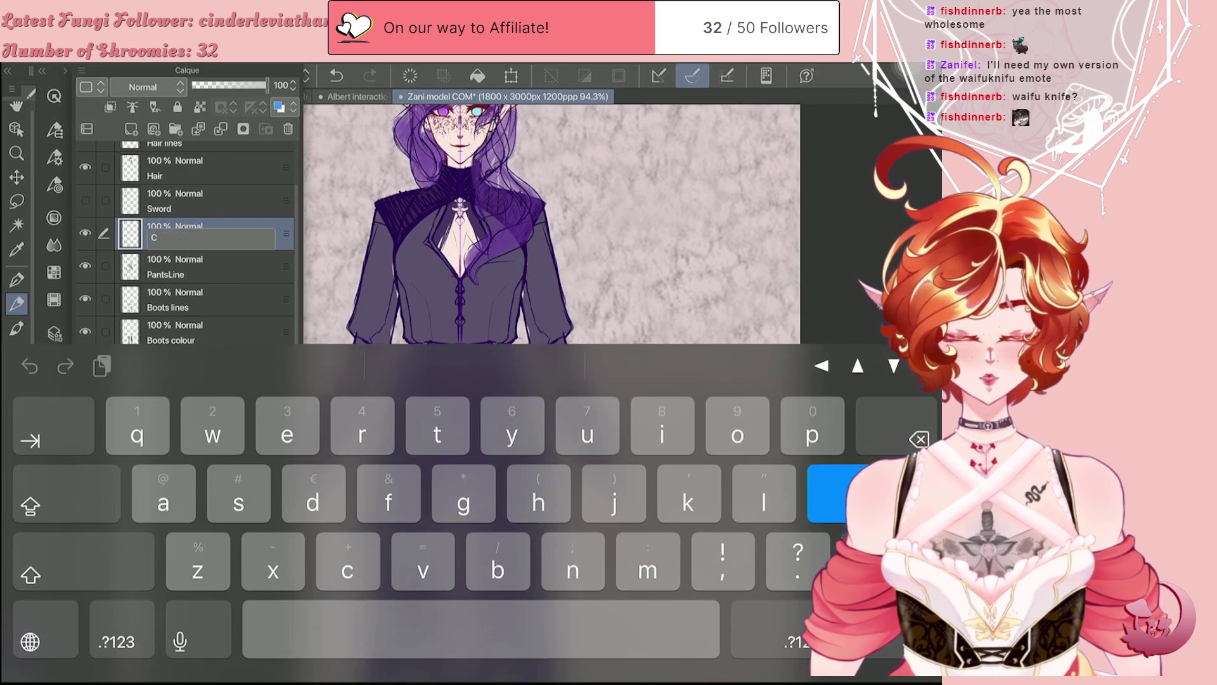
text(oat)
key(Return)
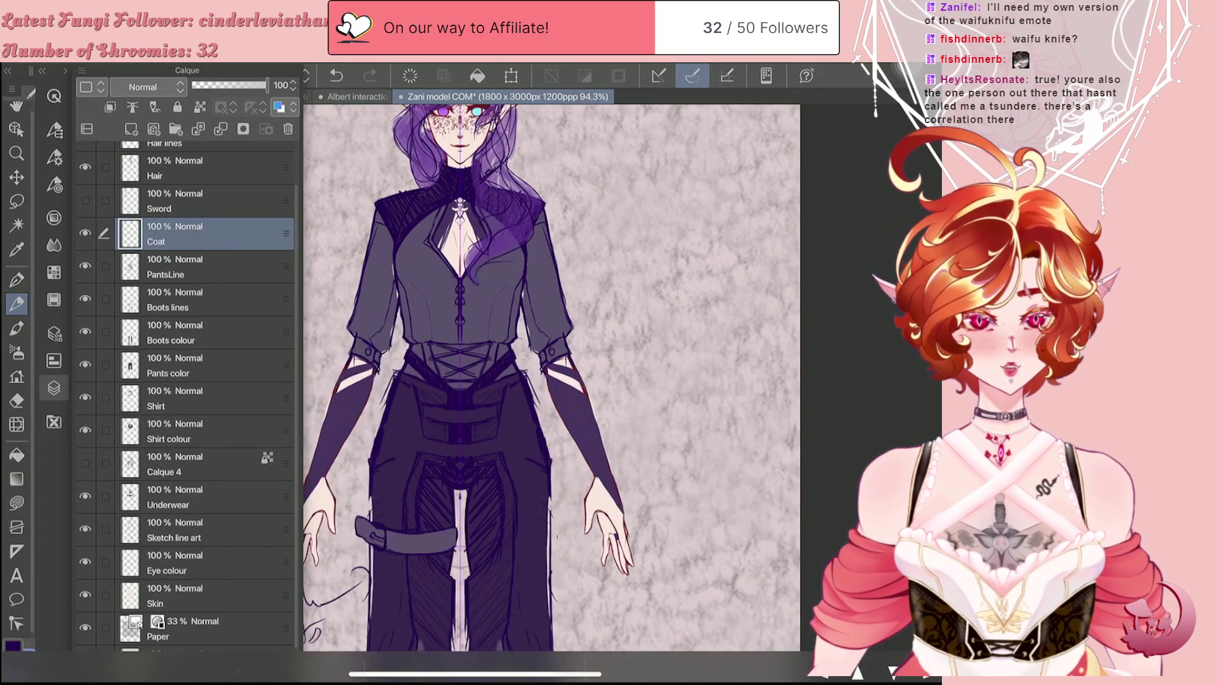
click(54, 387)
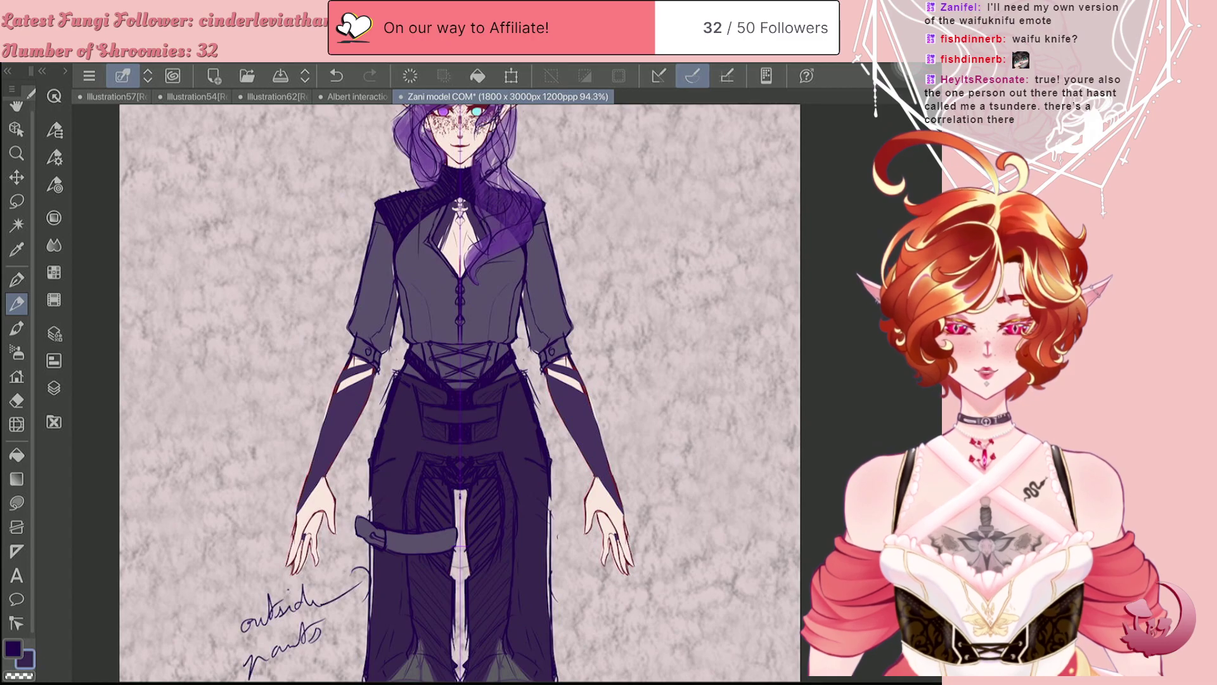
Step: Sketch the coat's V-shaped front and its shoulder edges in dark purple on the Coat layer
key(x)
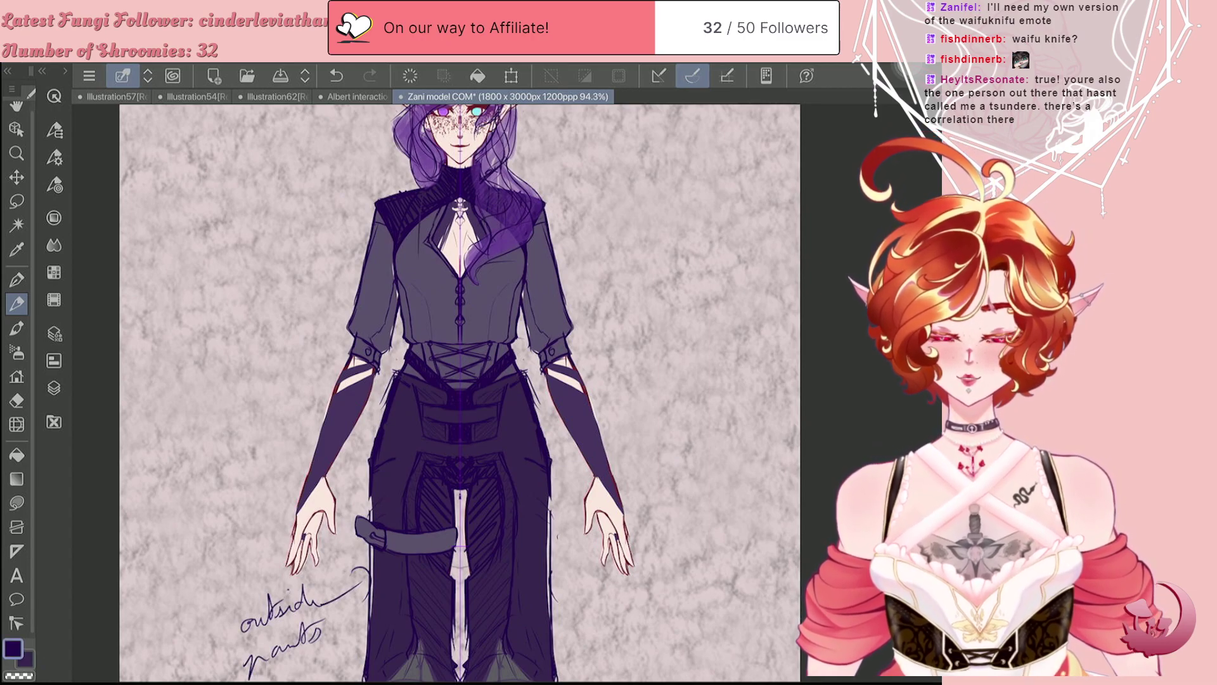
key(ctrl+z)
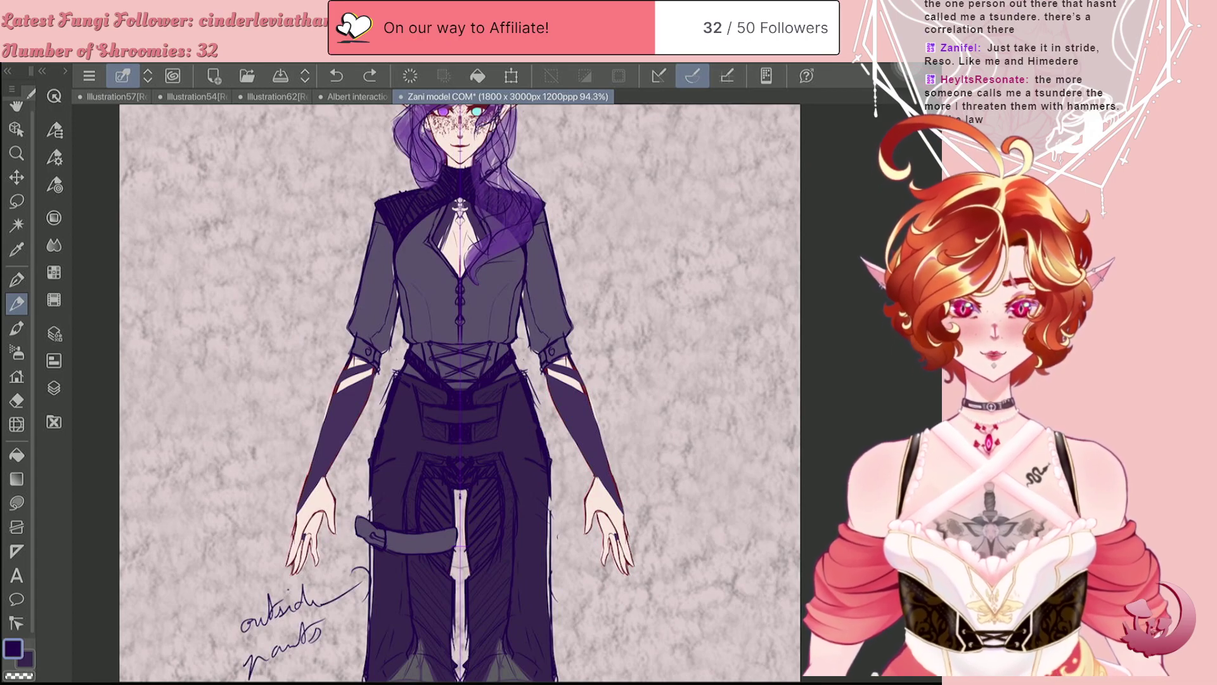
key(ctrl+y)
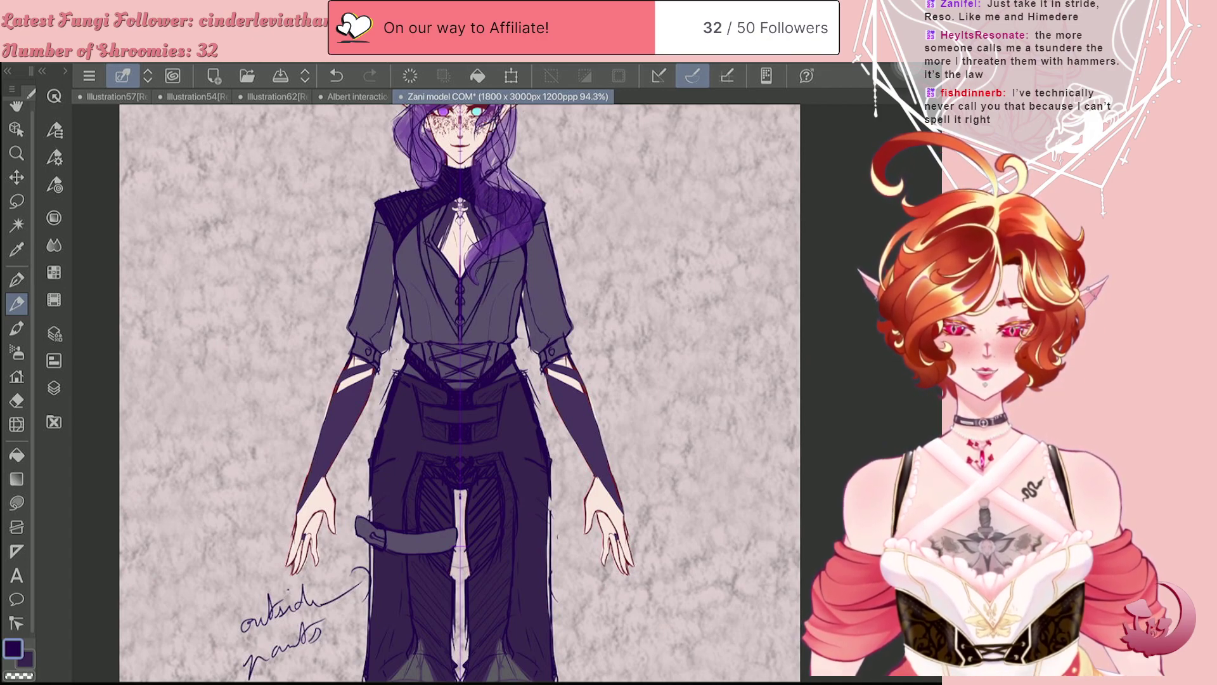
drag(419, 188, 375, 196)
drag(393, 189, 372, 196)
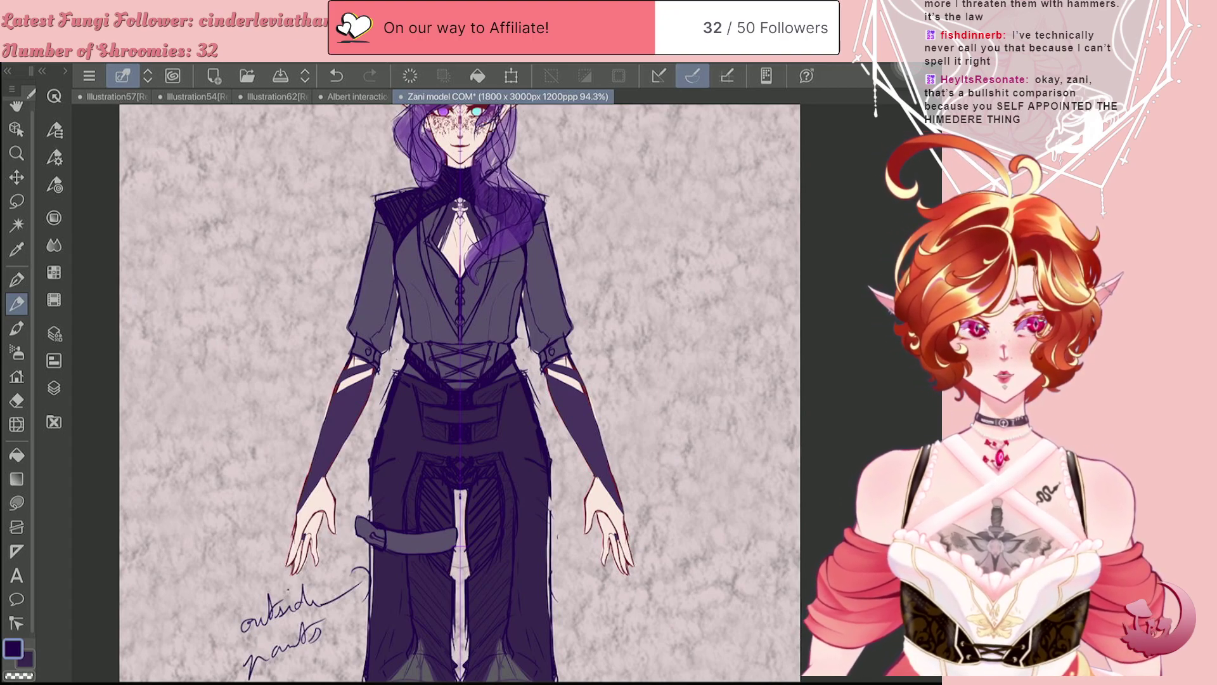
Step: Sketch the coat's mirrored side edges from the armholes in to the waist and flaring out over the hips
drag(382, 218, 393, 290)
drag(387, 246, 398, 358)
mouse_move(396, 311)
mouse_down()
mouse_move(403, 348)
mouse_move(402, 334)
mouse_up()
mouse_move(403, 339)
mouse_down()
mouse_move(404, 378)
mouse_move(386, 397)
mouse_up()
drag(387, 397, 361, 456)
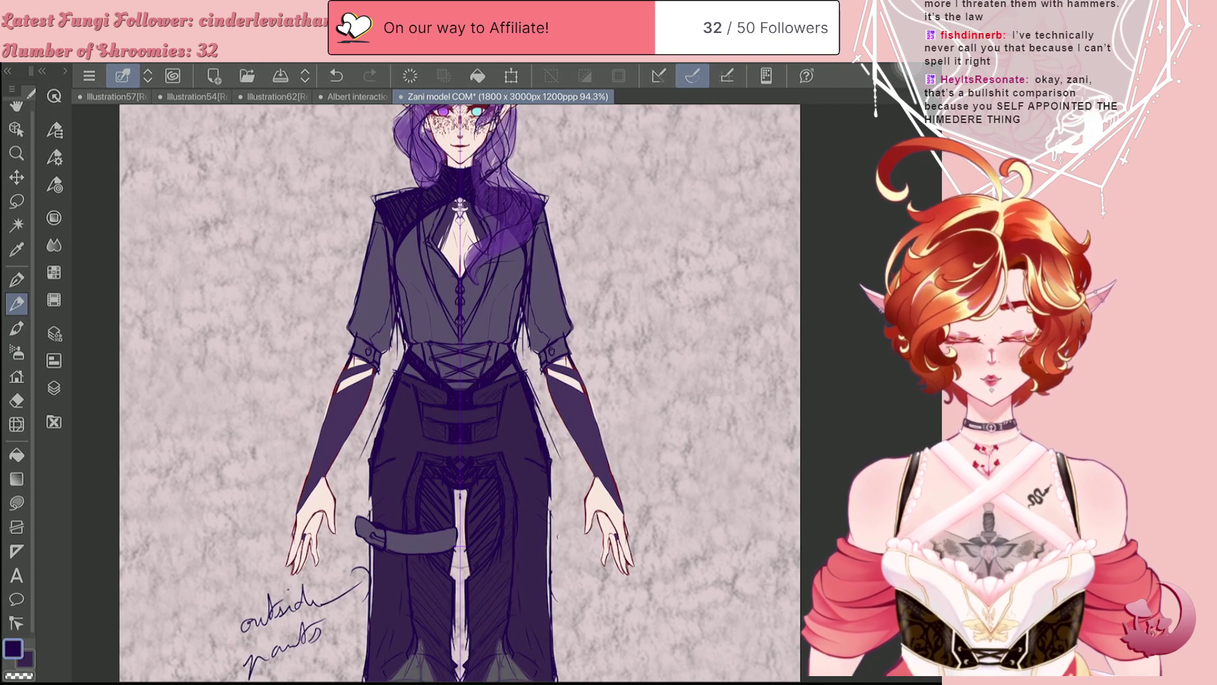
Step: Sketch the mirrored coat tails hanging from the waist to pointed ends around knee height, and undo the last stroke
scroll(302, 294, down, 5)
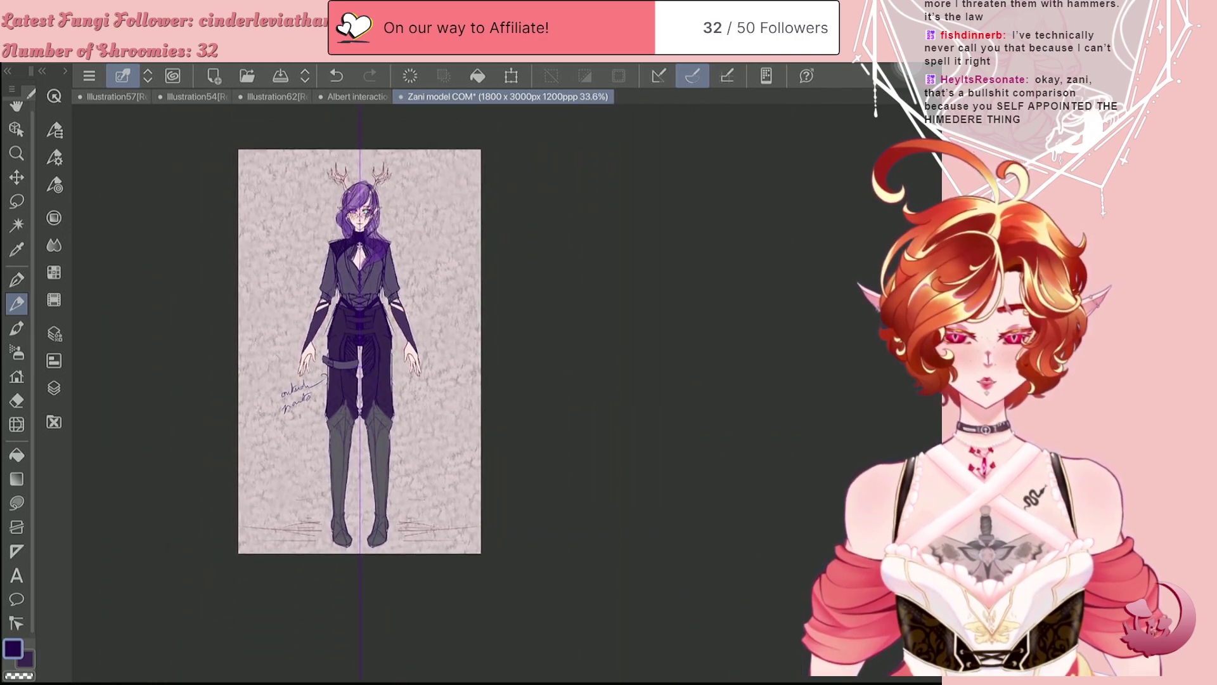
scroll(366, 379, down, 1)
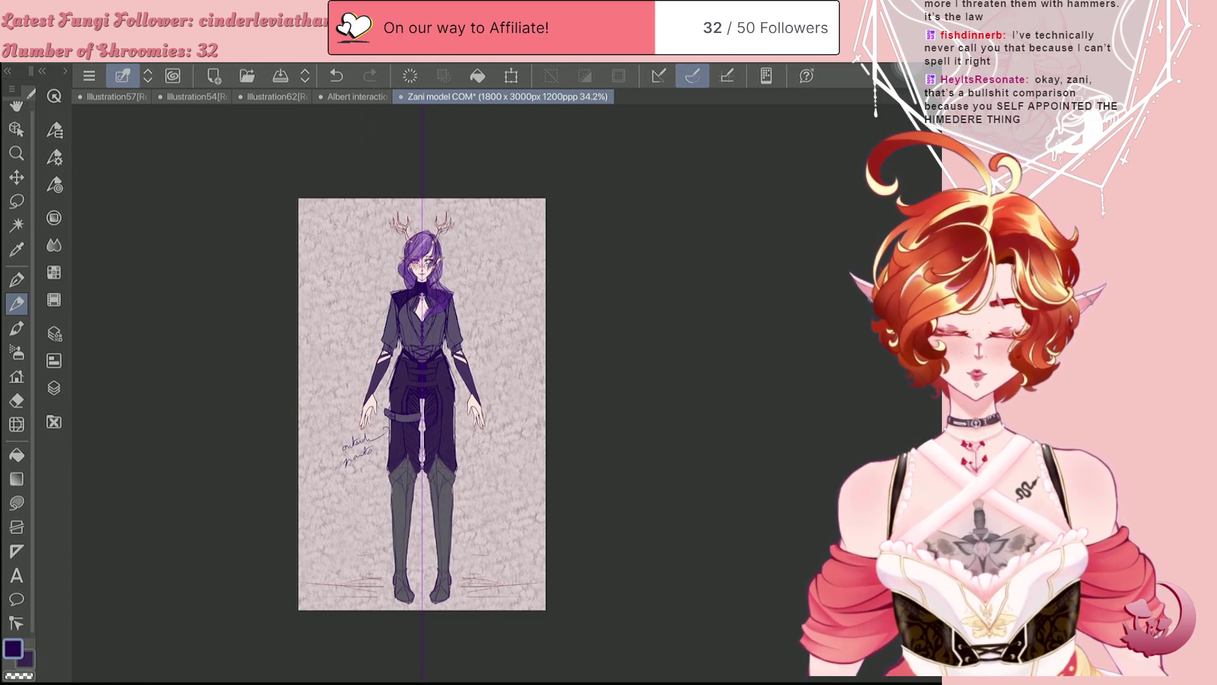
mouse_move(394, 369)
mouse_down()
mouse_move(368, 481)
mouse_move(381, 475)
mouse_up()
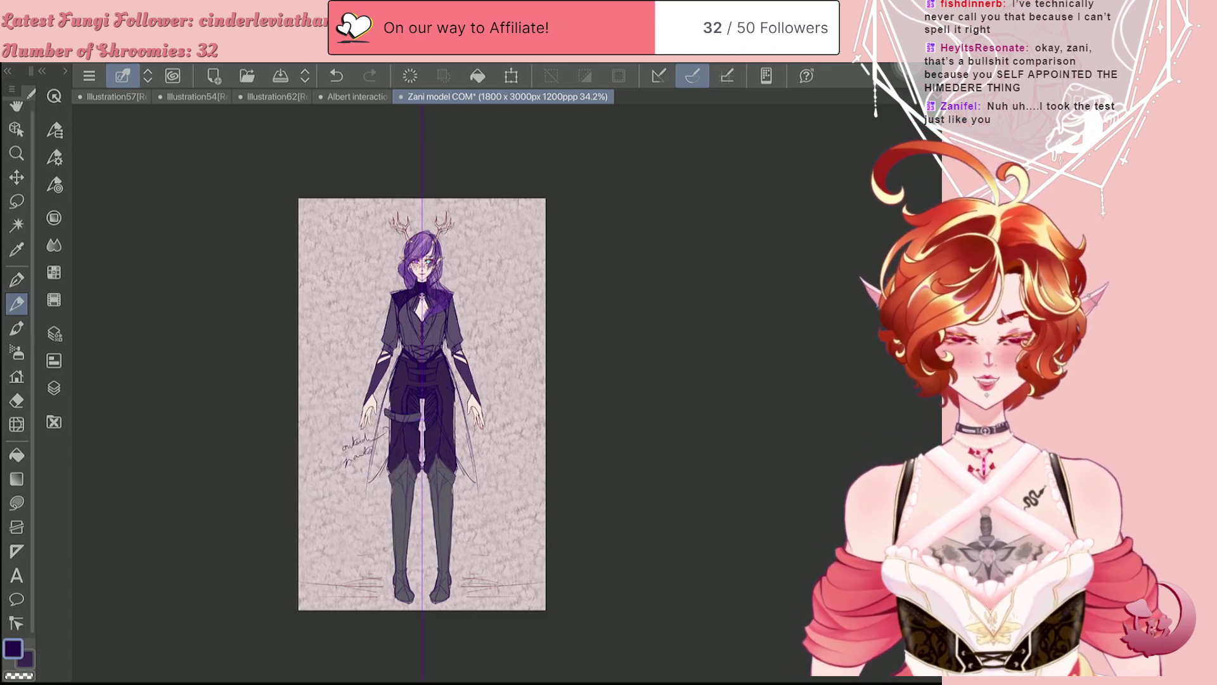
scroll(421, 404, up, 4)
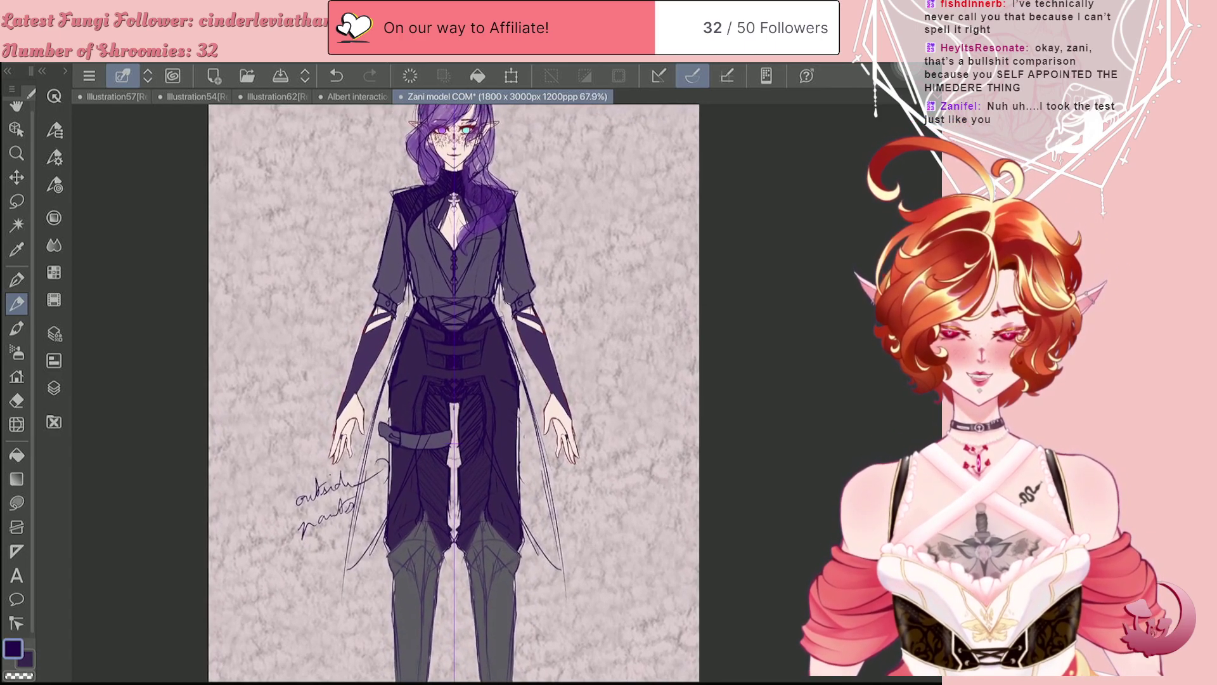
scroll(460, 393, up, 1)
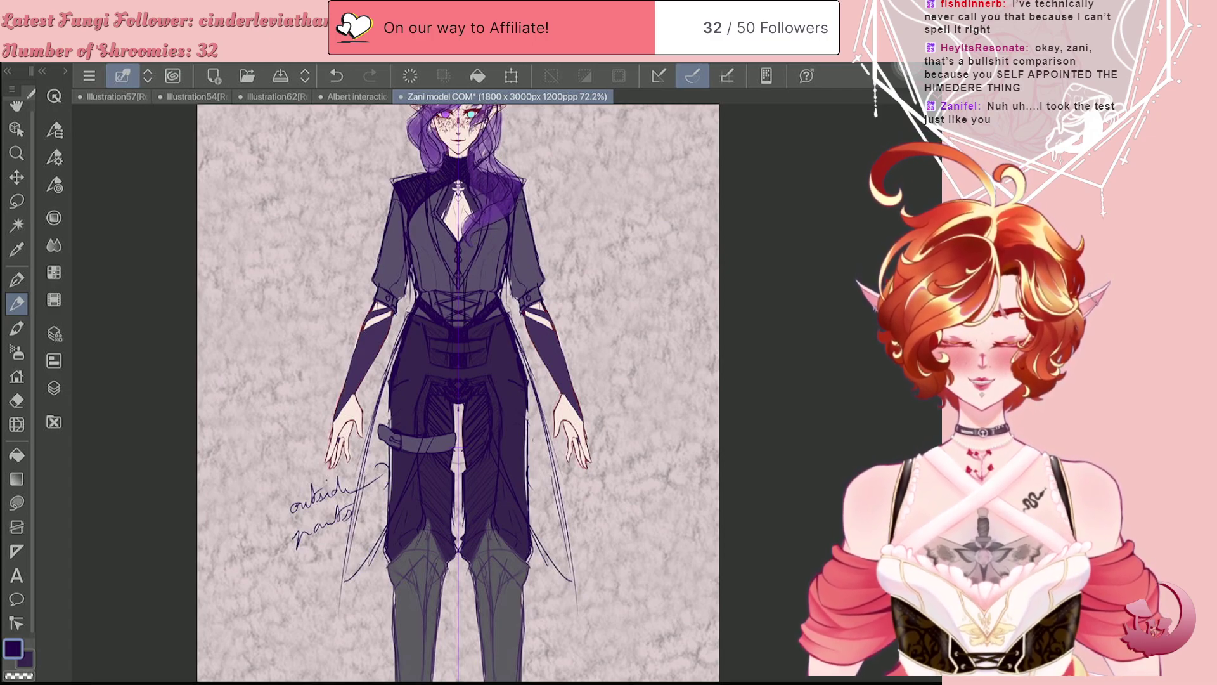
key(ctrl+z)
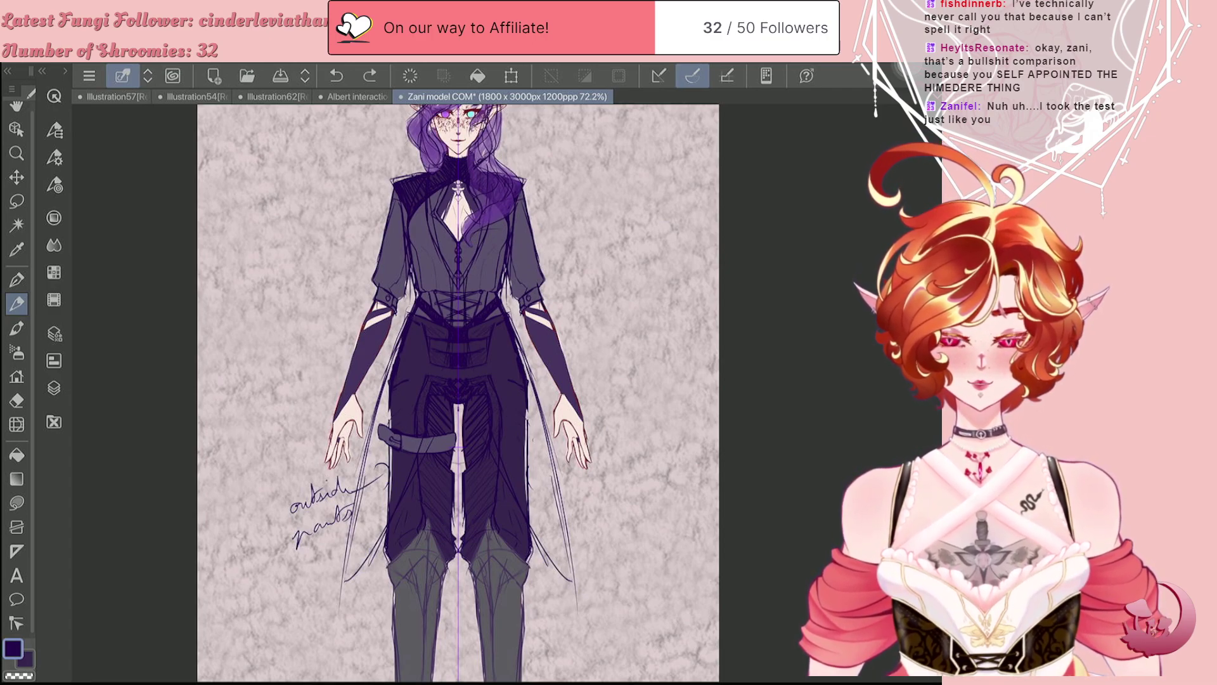
Step: Undo the pointed coat-tail strokes hanging from the waist on both sides of the legs
key(ctrl+z)
key(ctrl+z)
key(ctrl+z)
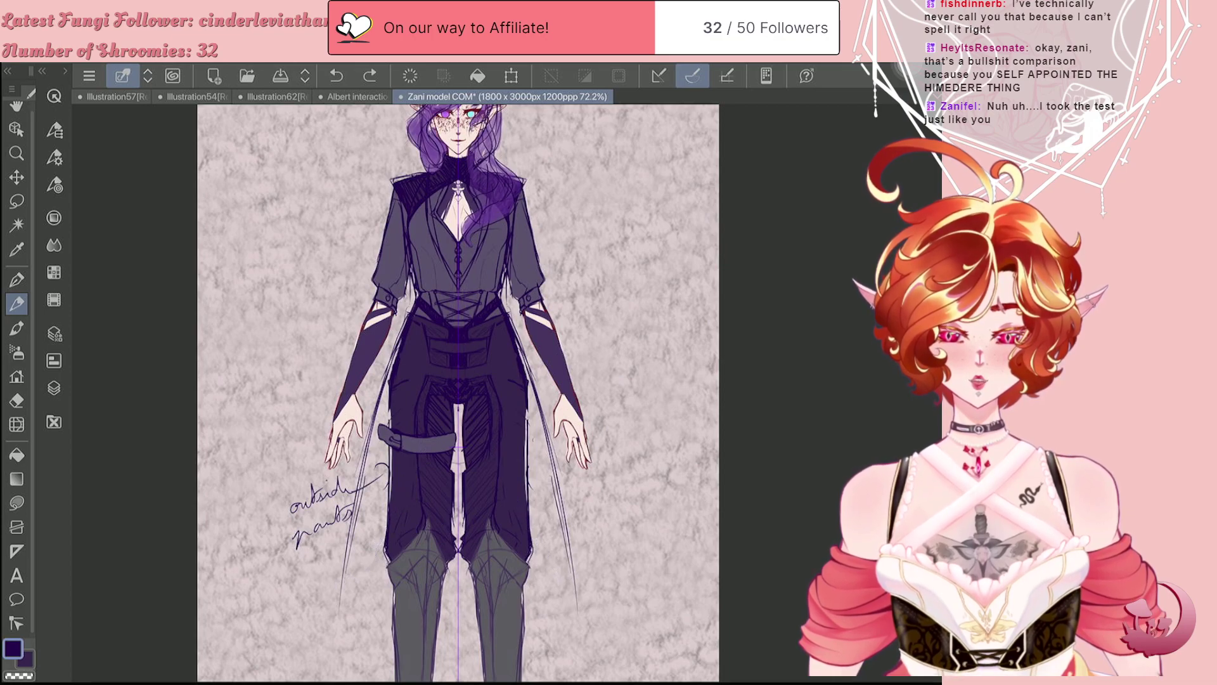
scroll(459, 393, up, 1)
key(ctrl+z)
key(ctrl+z)
key(ctrl+z)
key(ctrl+z)
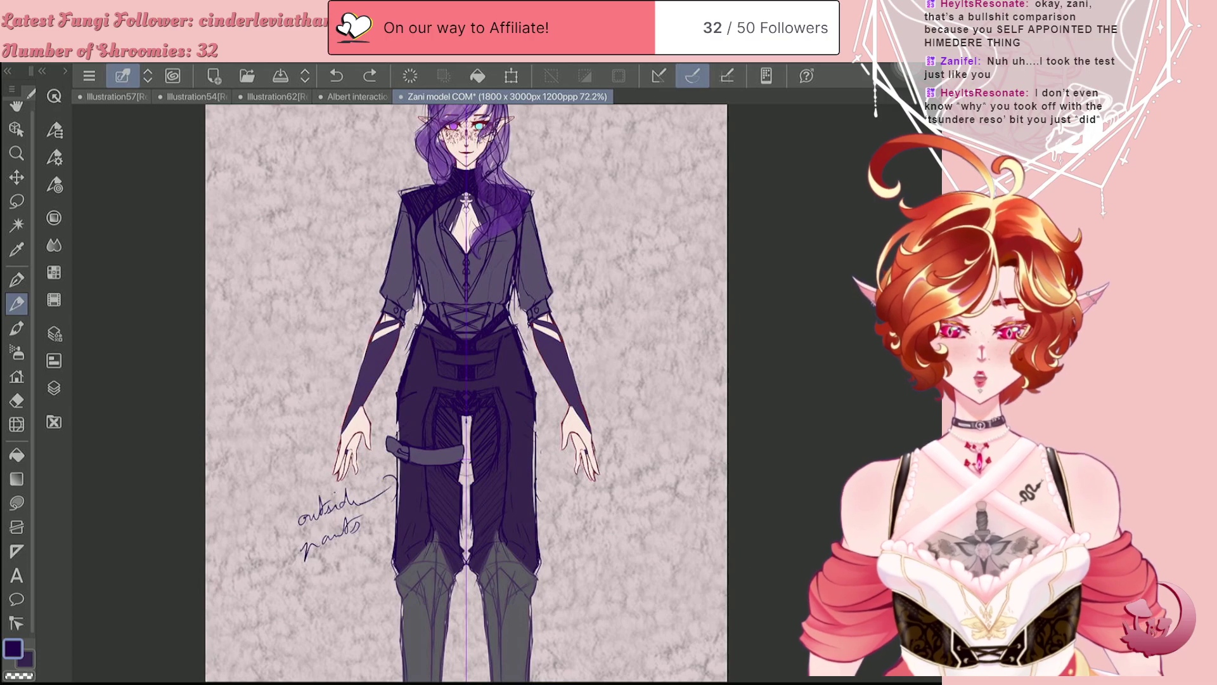
key(ctrl+y)
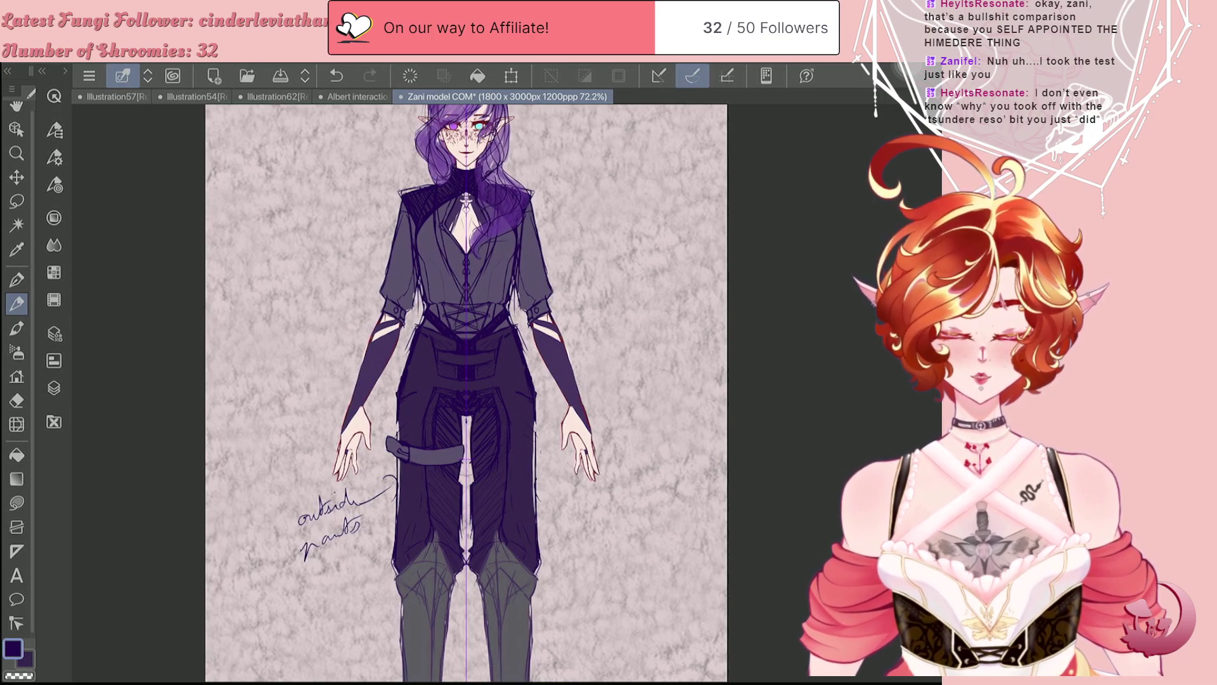
drag(536, 436, 551, 524)
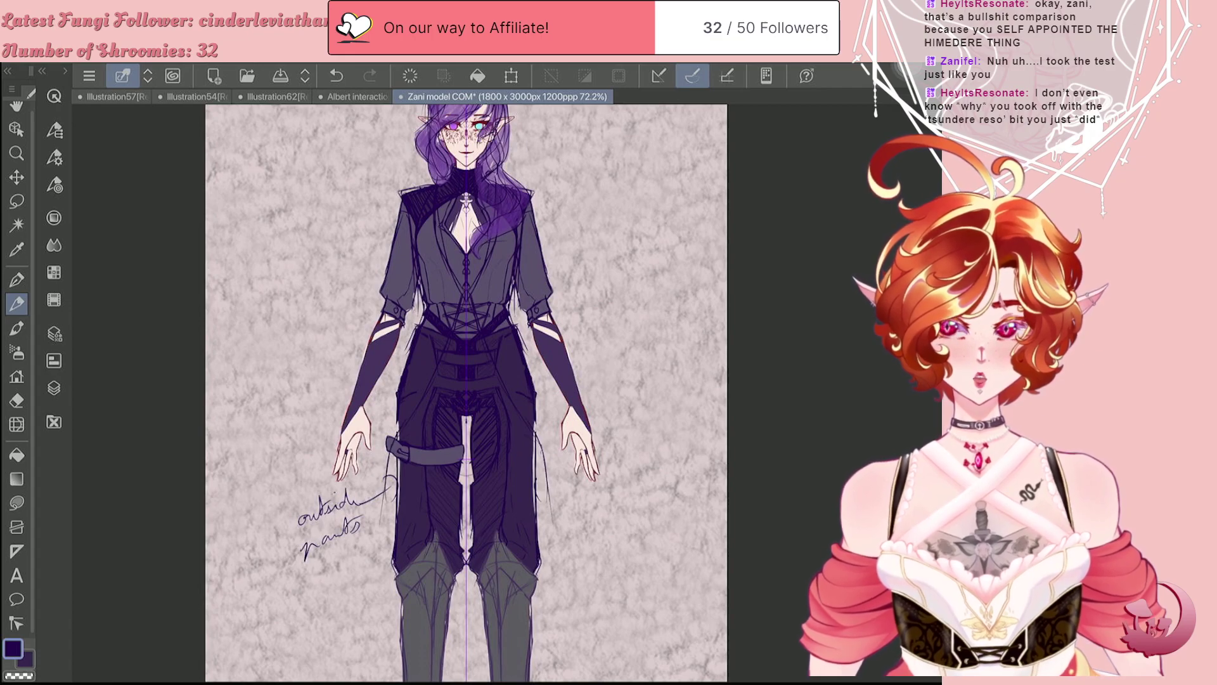
key(ctrl+z)
key(ctrl+z)
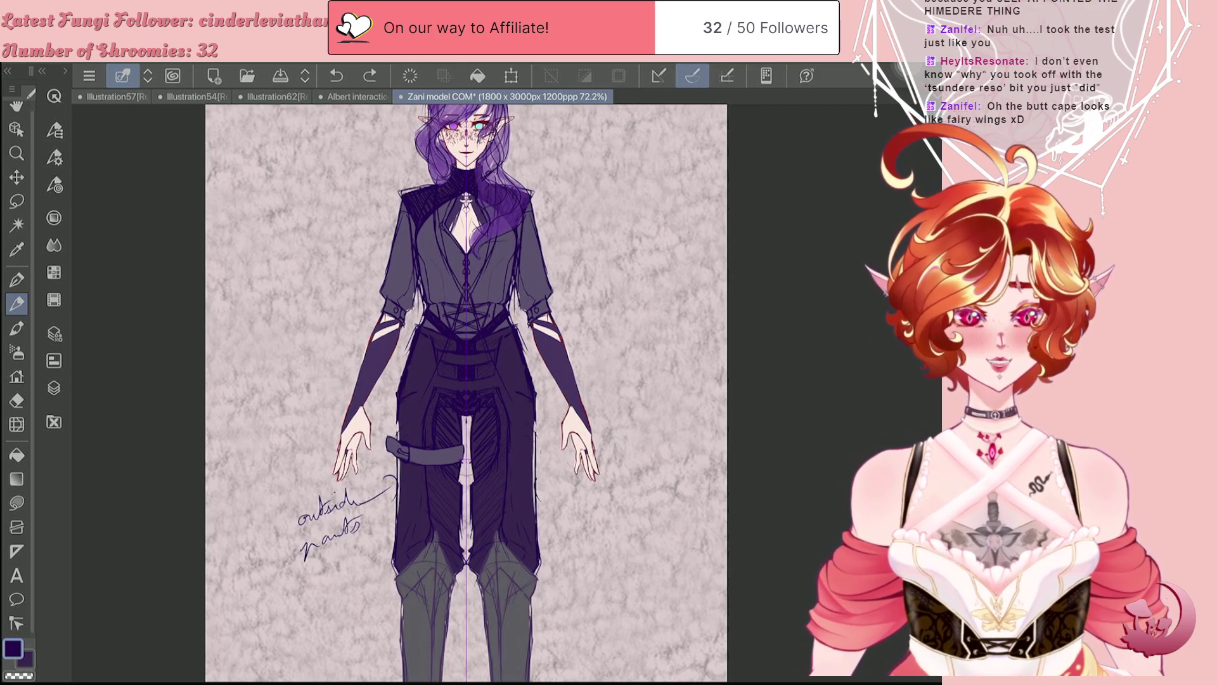
Step: Sketch long mirrored coat tails curving from the hips past the hands down to pointed tips at mid-calf
drag(526, 348, 556, 462)
drag(535, 369, 574, 605)
drag(572, 496, 580, 624)
drag(576, 525, 583, 667)
drag(357, 631, 349, 675)
scroll(466, 393, down, 2)
drag(397, 343, 372, 488)
drag(382, 531, 403, 584)
drag(403, 584, 411, 559)
drag(412, 470, 403, 584)
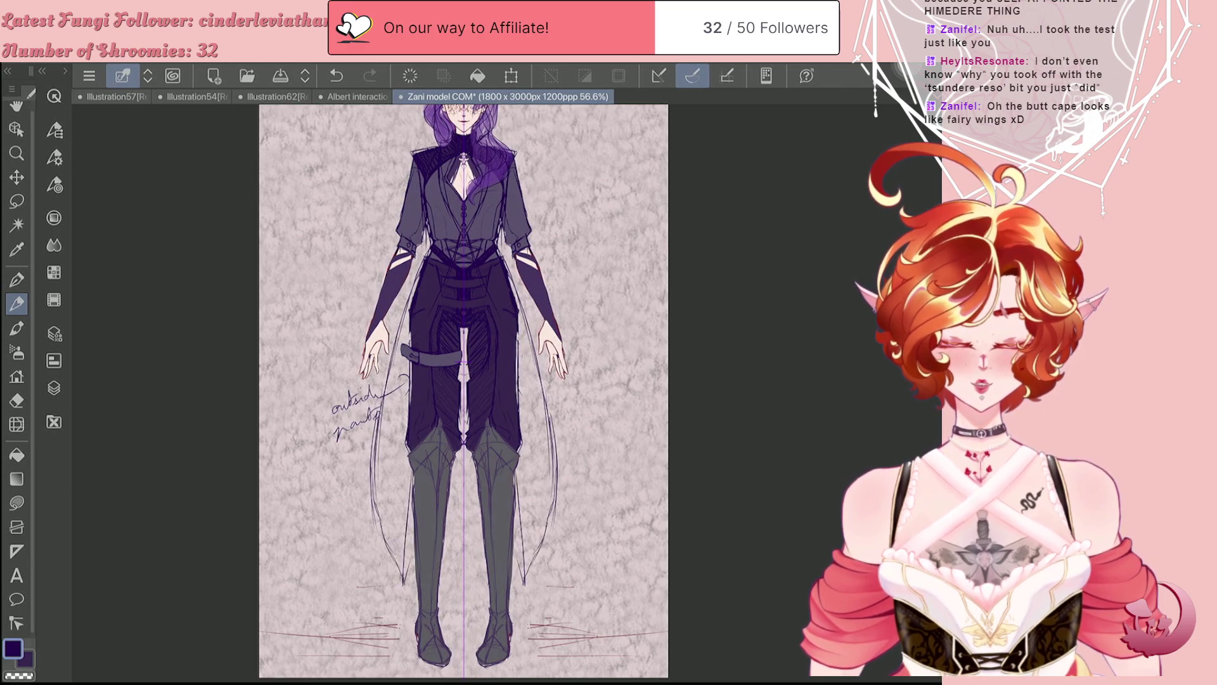
Step: Sketch the inner edges of the mirrored coat tails from the thighs across the knees to the pointed tips
drag(416, 451, 405, 576)
drag(412, 496, 407, 525)
drag(426, 433, 415, 492)
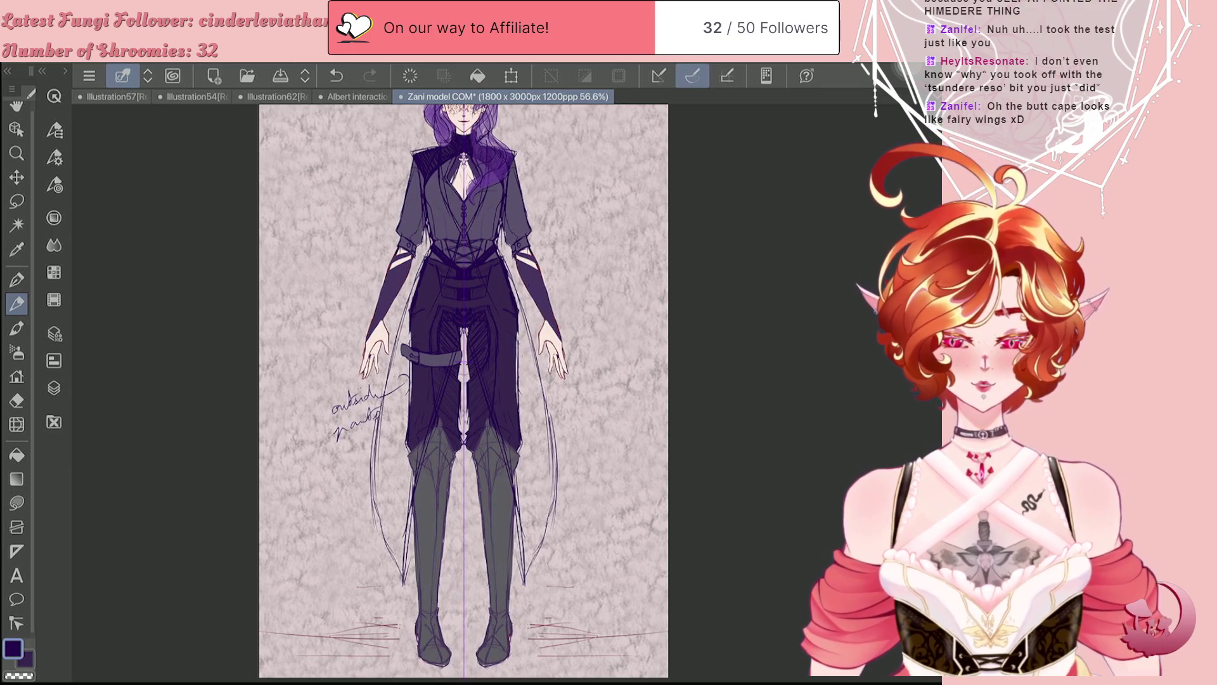
drag(438, 426, 416, 525)
drag(426, 447, 401, 574)
drag(385, 511, 398, 569)
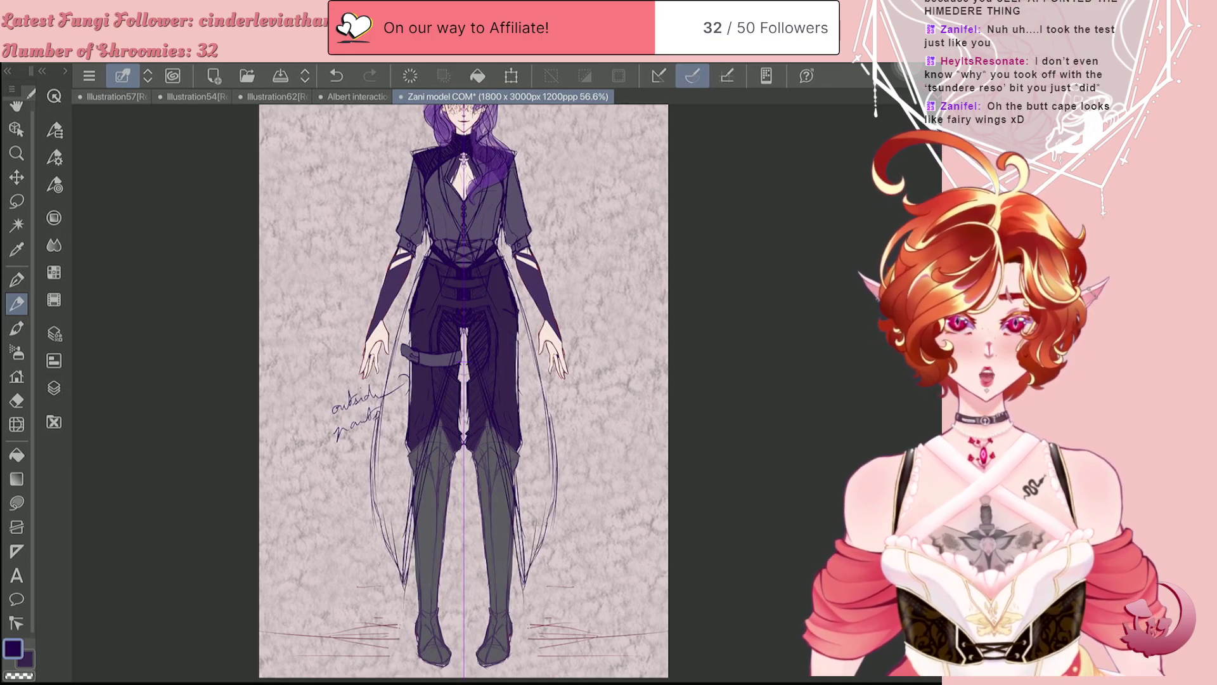
Step: Erase the coat tails' inner edges and pointed tips, leaving the outer side edges
key(e)
drag(496, 411, 526, 563)
drag(511, 476, 521, 536)
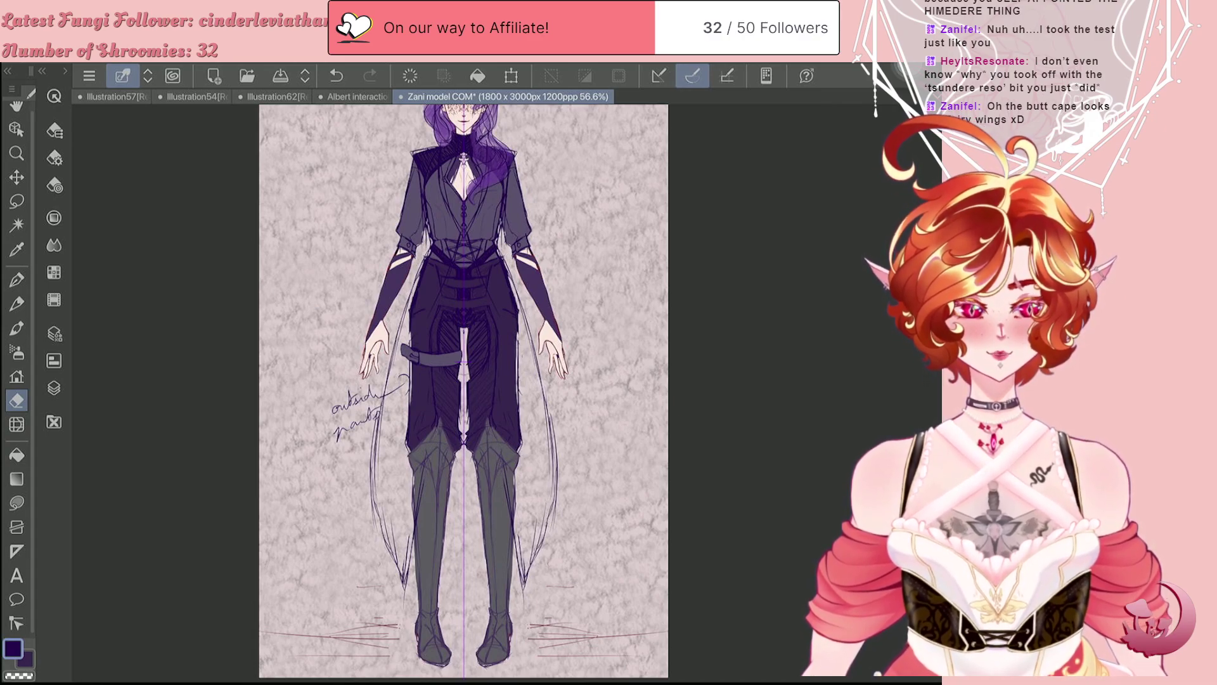
drag(509, 483, 526, 584)
mouse_move(530, 504)
mouse_down()
mouse_move(526, 600)
mouse_move(546, 479)
mouse_move(534, 563)
mouse_up()
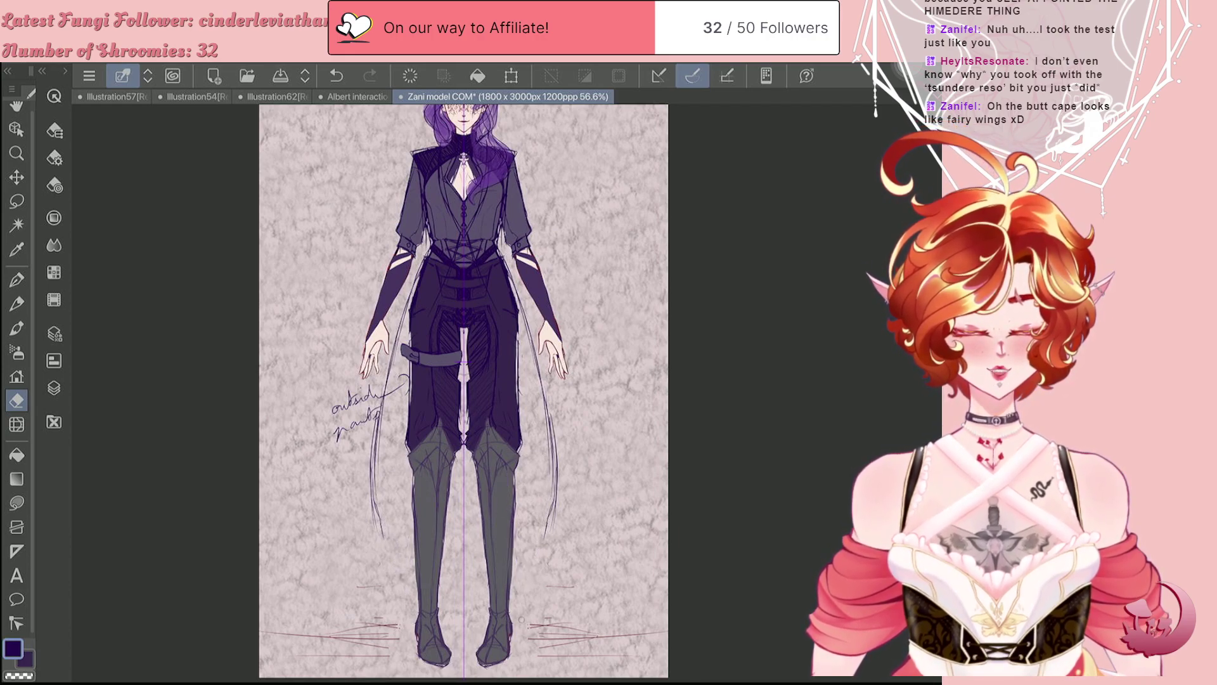
Step: Sketch layered flaring side edges for the coat from the waist over the hips and past the hands to the knees
key(p)
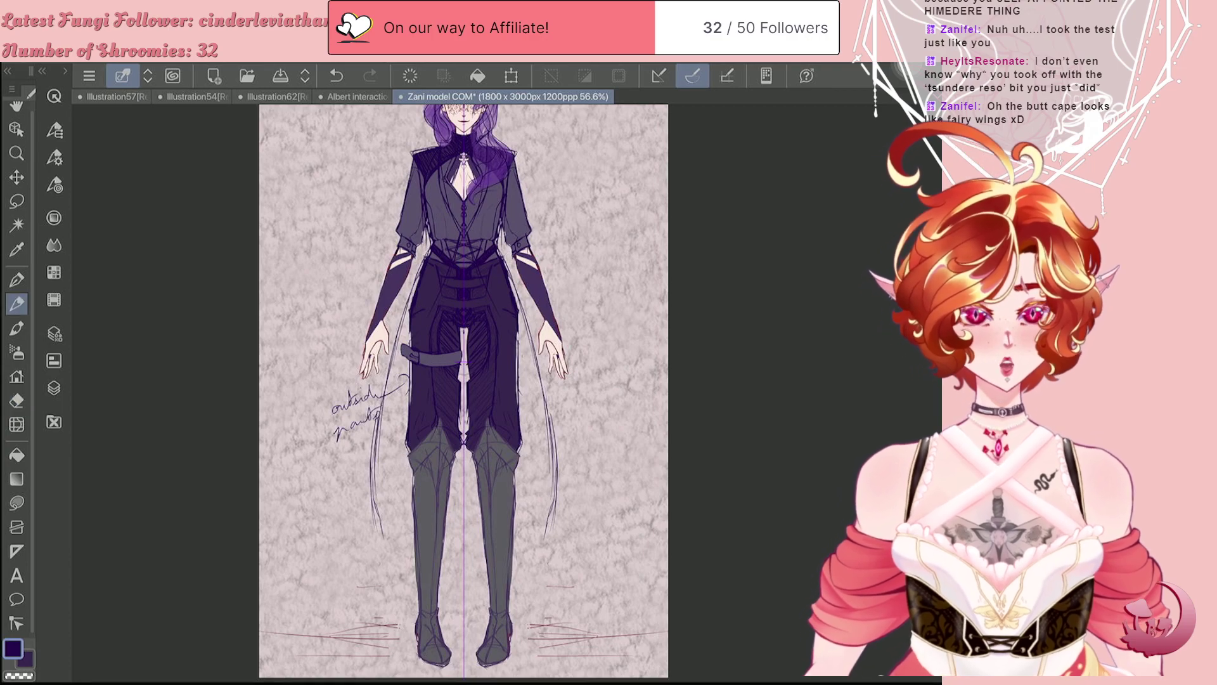
drag(497, 244, 546, 394)
drag(532, 326, 553, 413)
drag(549, 371, 557, 400)
drag(520, 300, 549, 372)
drag(509, 272, 524, 304)
drag(497, 244, 503, 261)
mouse_move(539, 342)
mouse_down()
mouse_move(554, 384)
mouse_move(550, 491)
mouse_up()
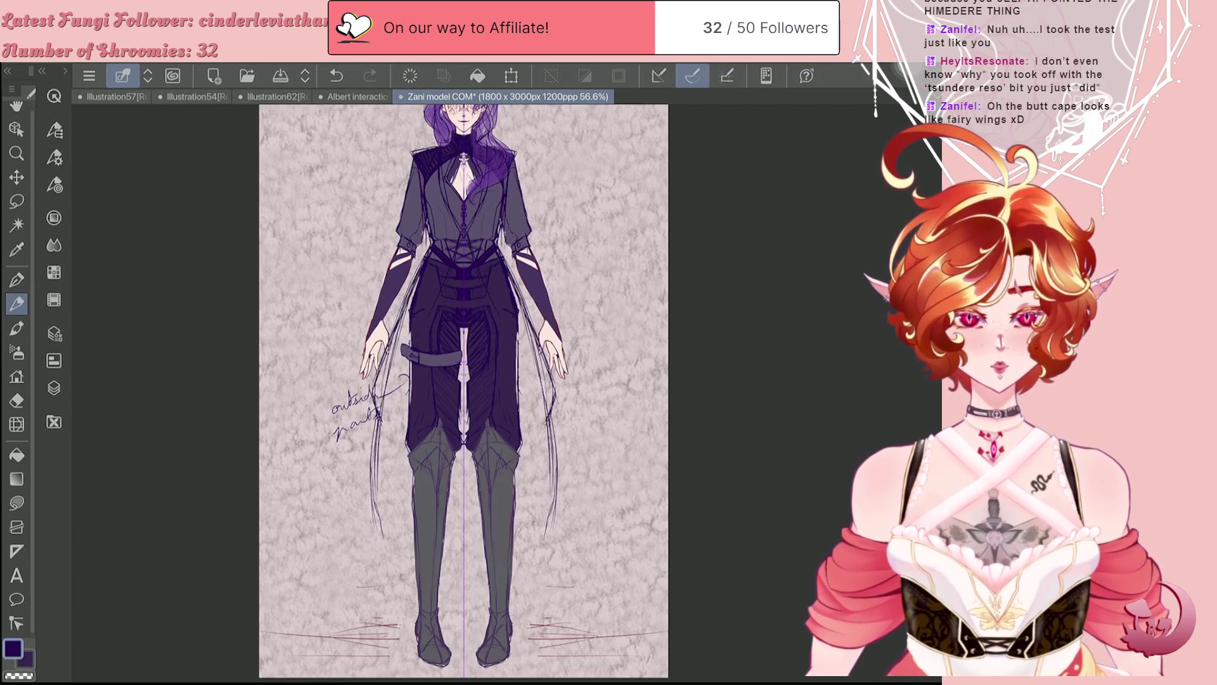
Step: Sketch the coat's rounded lower hem at mid-calf, curving back up between the knees to the crotch
mouse_move(550, 423)
mouse_down()
mouse_move(540, 548)
mouse_move(500, 565)
mouse_up()
mouse_move(506, 517)
mouse_down()
mouse_move(491, 547)
mouse_move(502, 535)
mouse_move(478, 451)
mouse_up()
mouse_move(487, 494)
mouse_down()
mouse_move(479, 462)
mouse_move(479, 477)
mouse_move(468, 464)
mouse_move(465, 360)
mouse_up()
mouse_move(468, 426)
mouse_down()
mouse_move(465, 352)
mouse_move(464, 385)
mouse_move(464, 373)
mouse_up()
drag(464, 376, 464, 394)
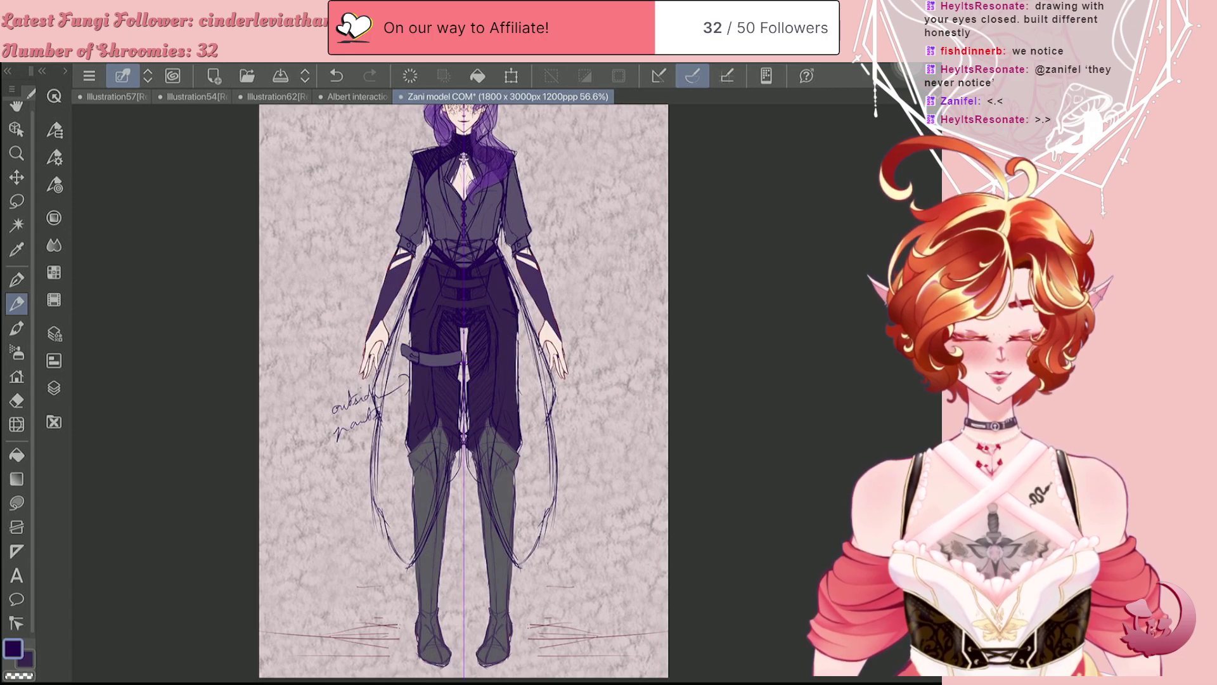
mouse_move(409, 389)
mouse_down()
mouse_move(376, 472)
mouse_move(388, 532)
mouse_up()
drag(377, 490, 395, 549)
key(ctrl+z)
key(ctrl+z)
key(ctrl+z)
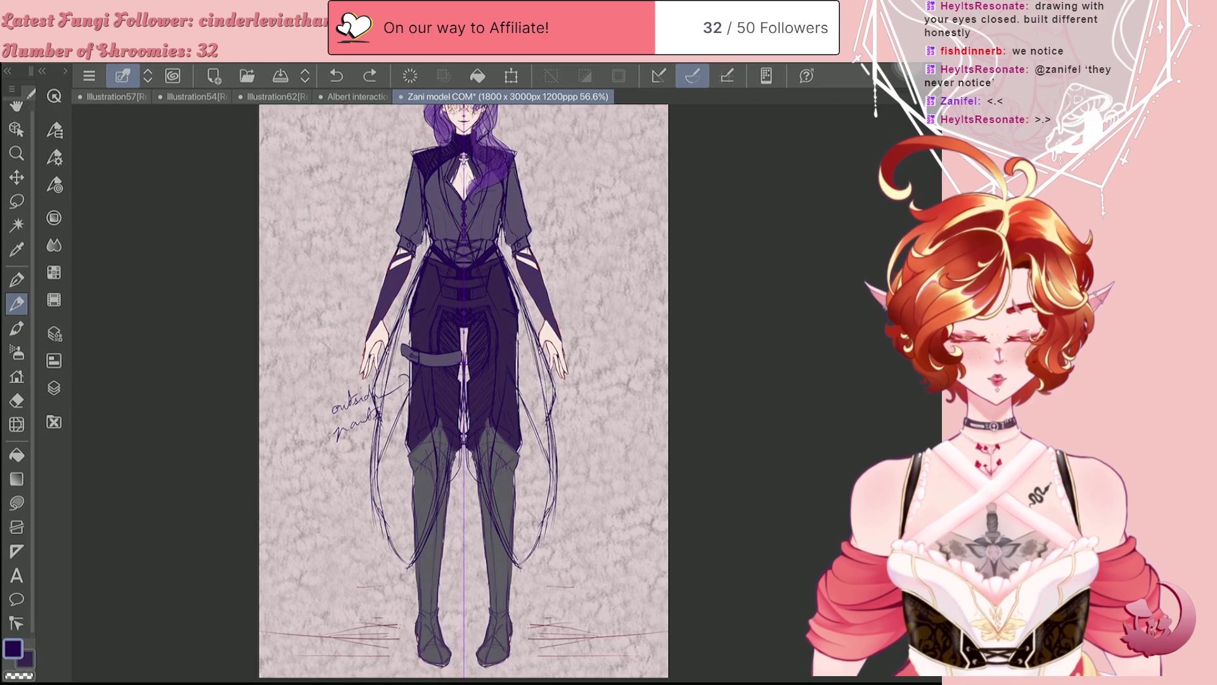
key(ctrl+z)
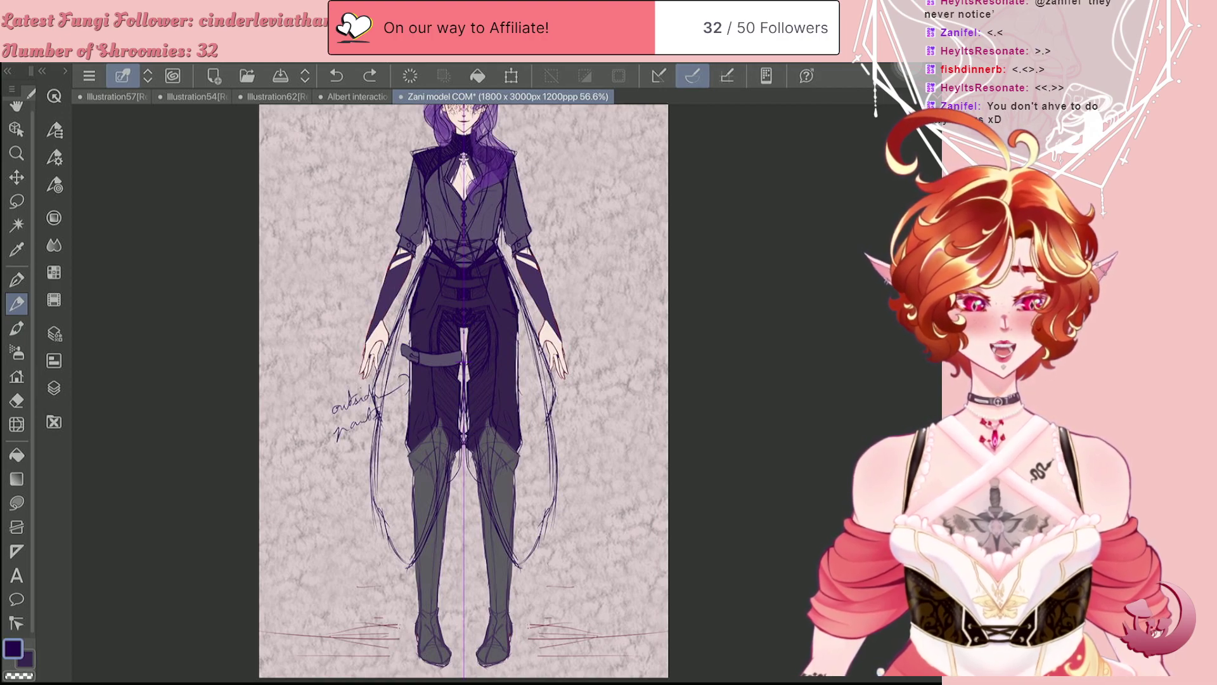
Step: Erase the rounded hem and the long outer edges of the coat tails beside the legs
key(e)
drag(477, 418, 517, 571)
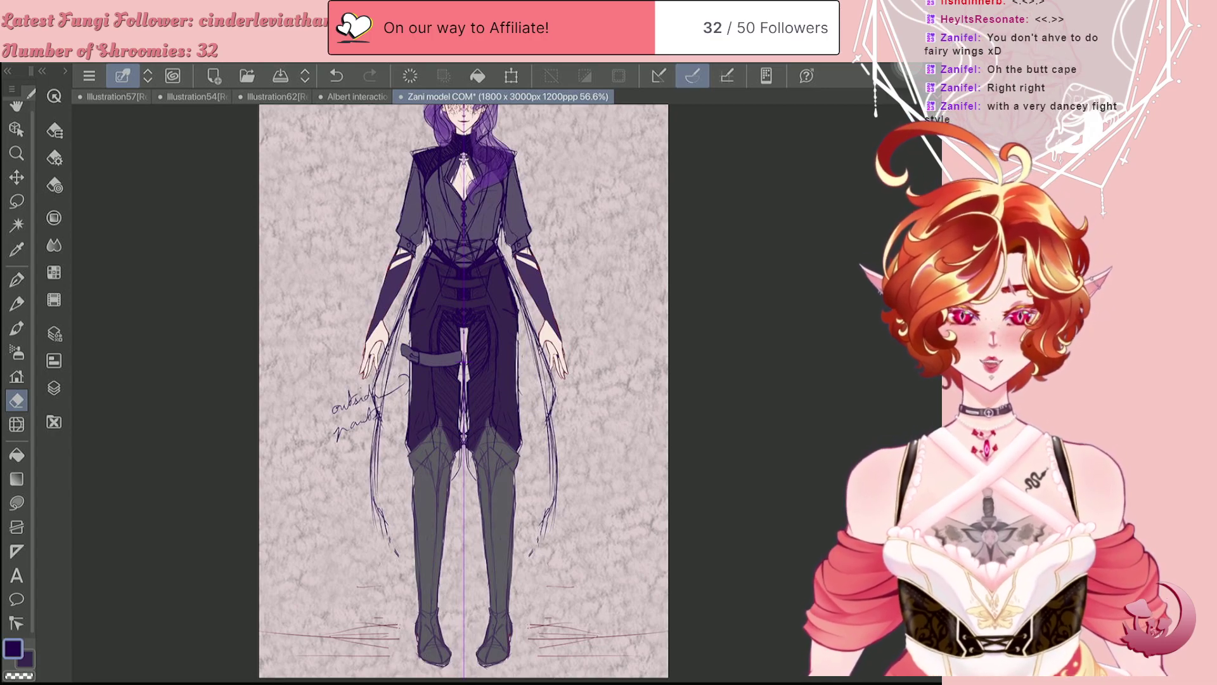
key(p)
drag(549, 494, 527, 561)
key(e)
mouse_move(543, 492)
mouse_down()
mouse_move(532, 559)
mouse_move(556, 448)
mouse_move(555, 387)
mouse_move(530, 315)
mouse_up()
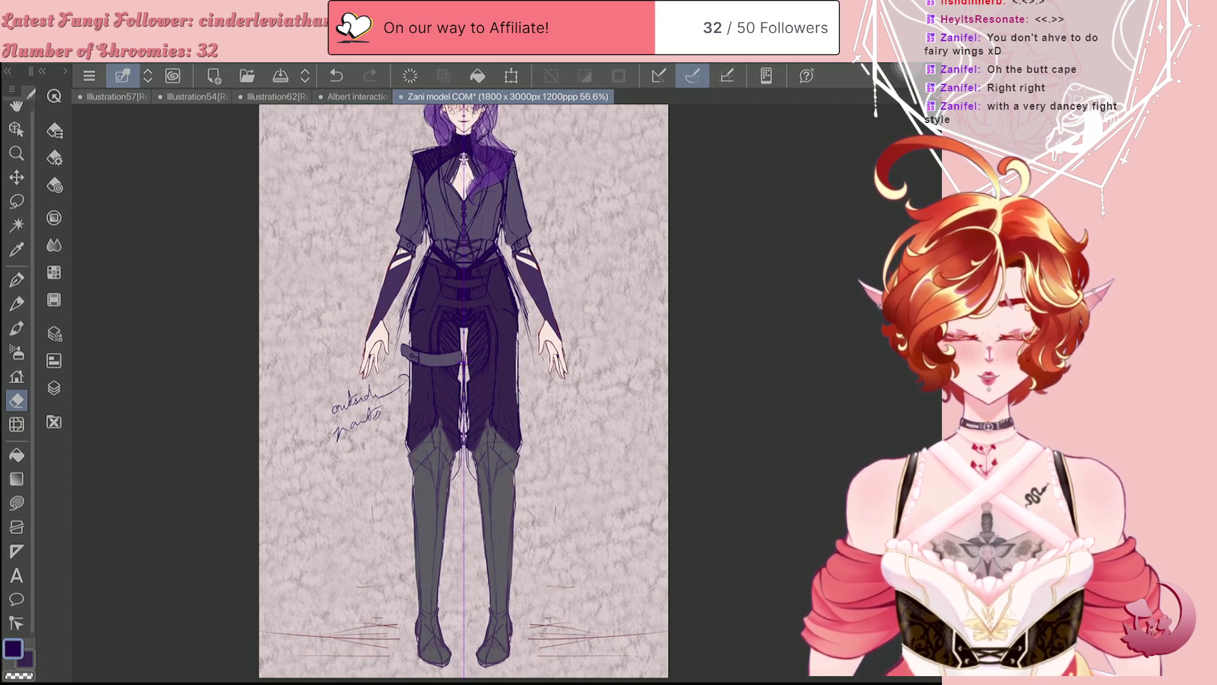
Step: Erase the remaining flared coat edges beside the waist and hips
key(p)
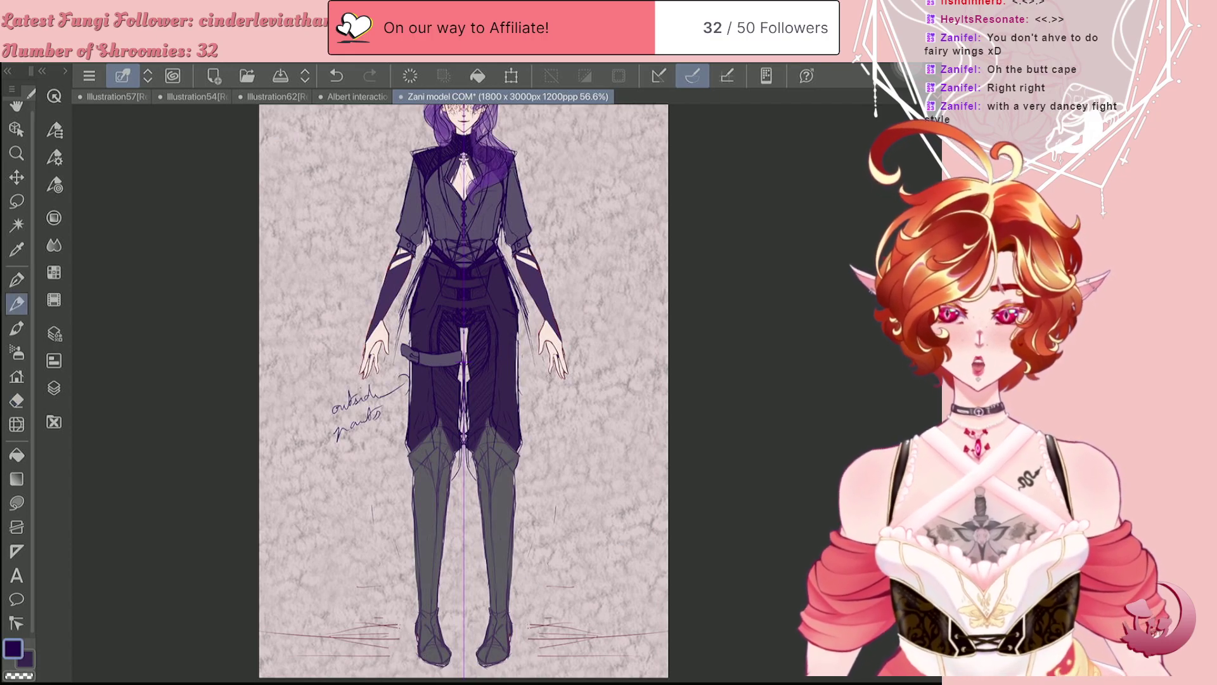
key(e)
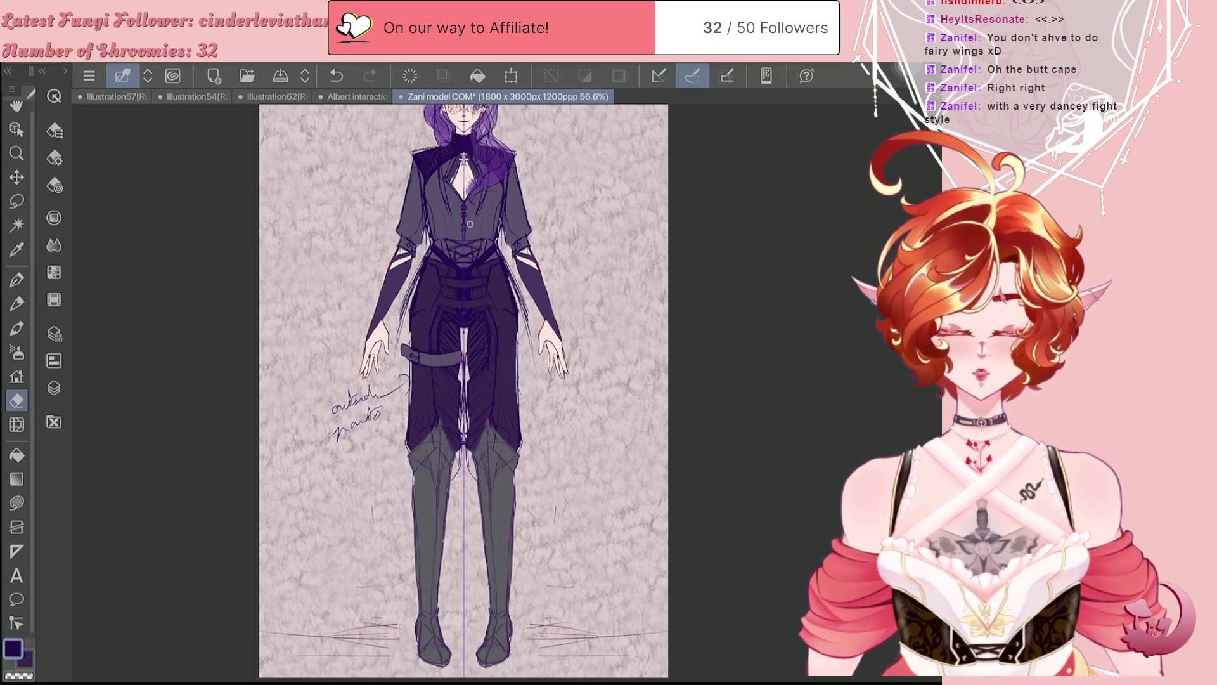
drag(510, 279, 497, 235)
drag(529, 324, 512, 269)
drag(538, 354, 504, 262)
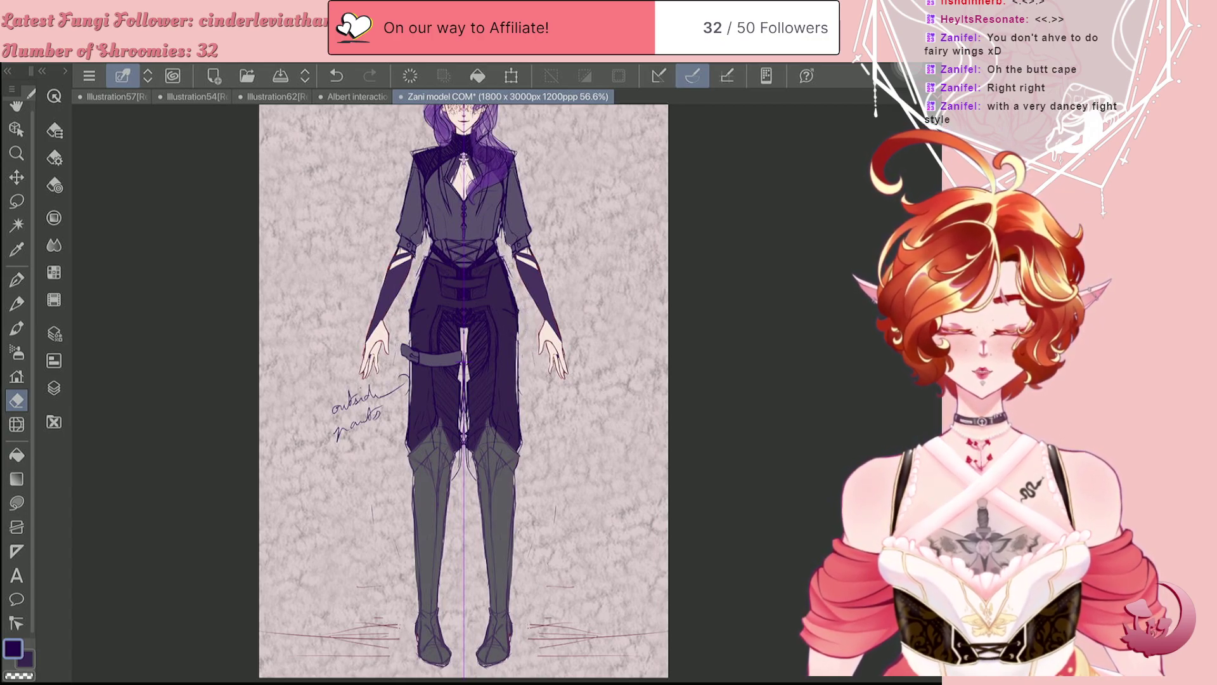
Step: Sketch mirrored coat fronts converging at the waist, with pointed lapels and angular shoulder points over the upper arms
key(p)
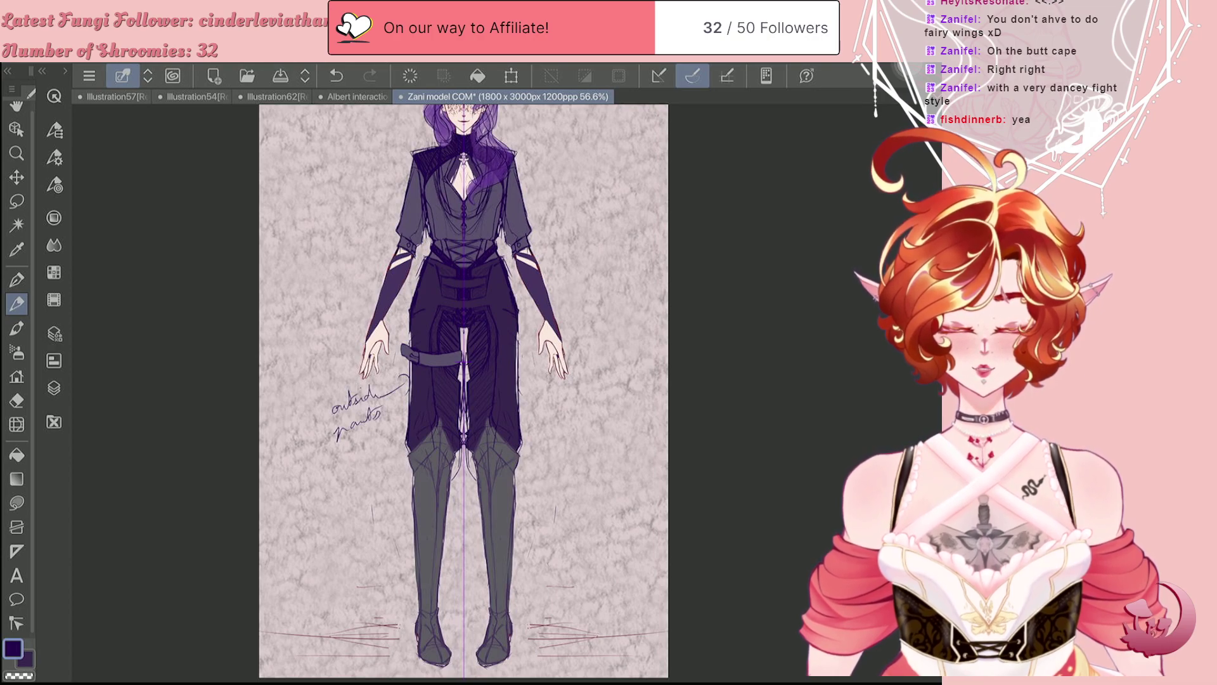
drag(433, 175, 452, 239)
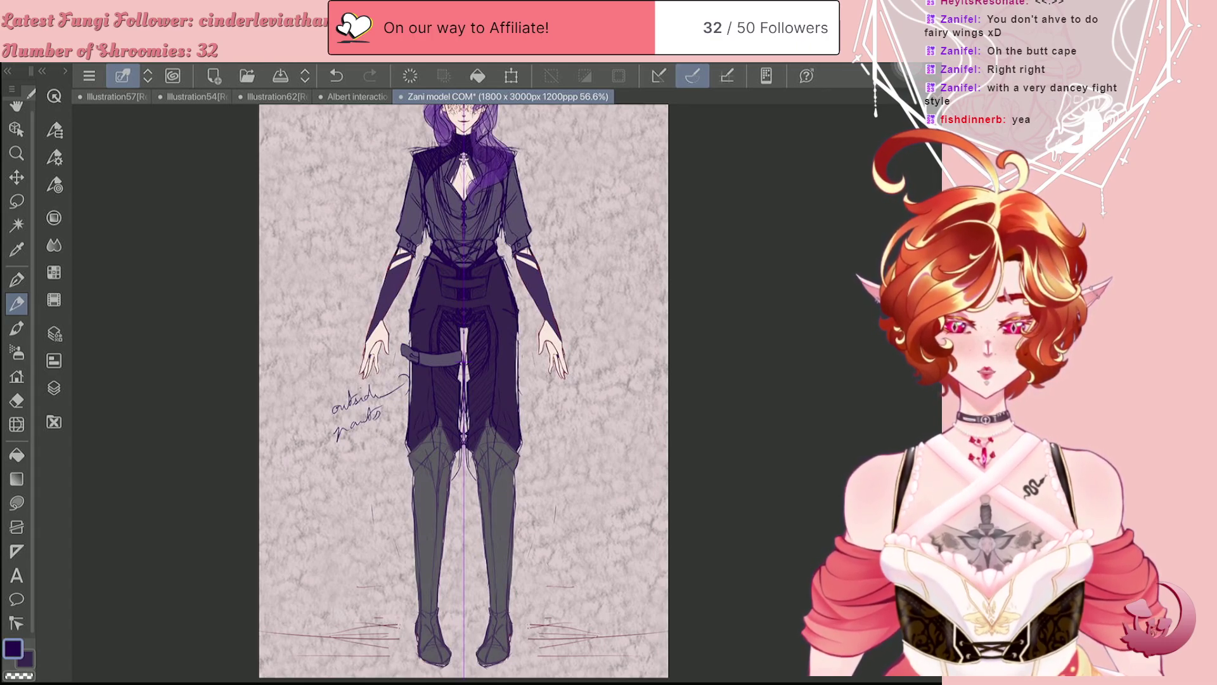
mouse_move(412, 164)
mouse_down()
mouse_move(404, 189)
mouse_move(400, 180)
mouse_up()
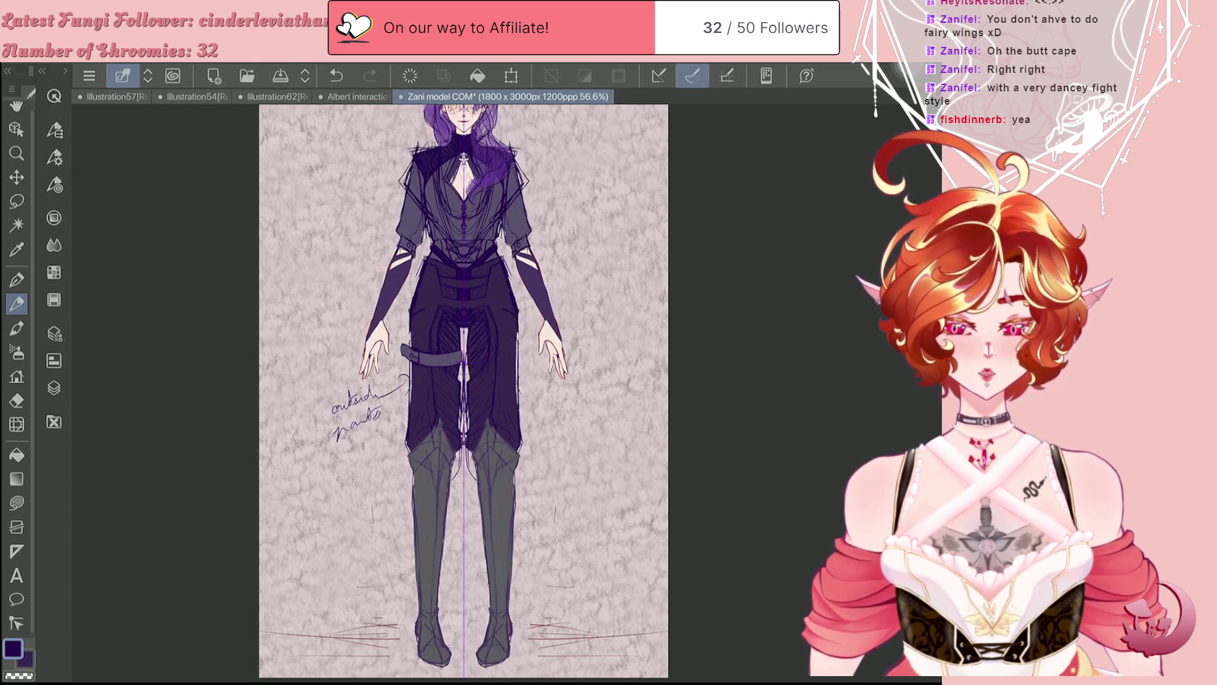
mouse_move(398, 155)
mouse_down()
mouse_move(413, 165)
mouse_move(440, 142)
mouse_up()
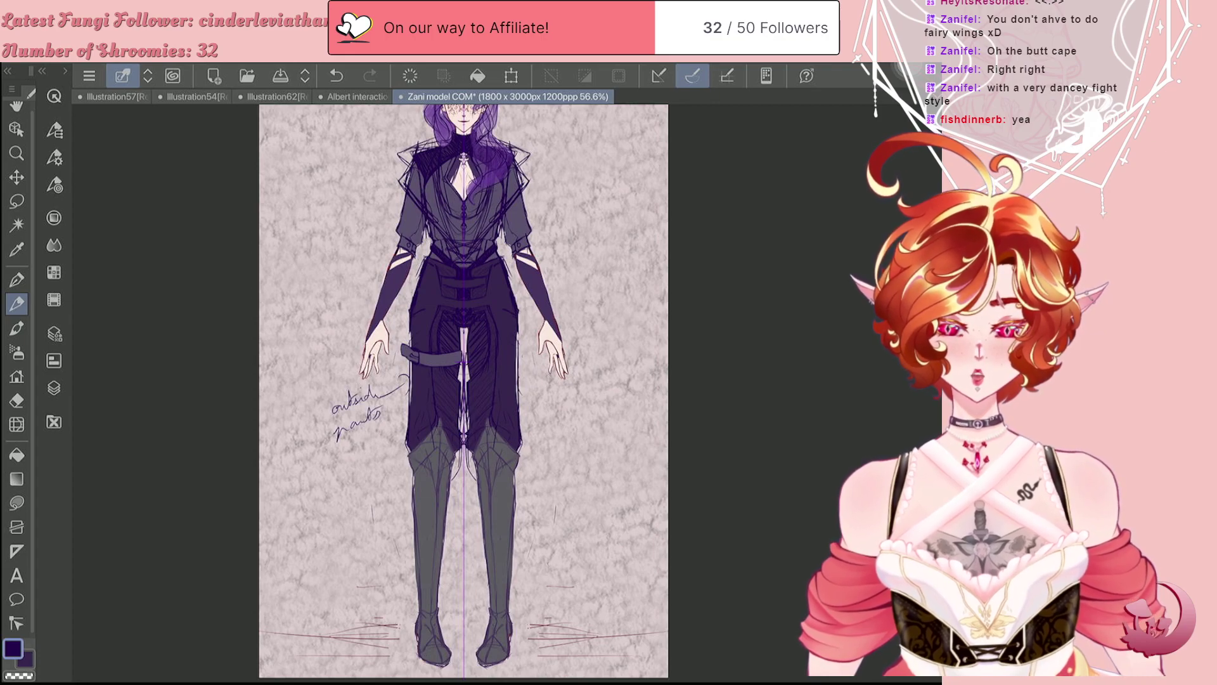
mouse_move(414, 147)
mouse_down()
mouse_move(438, 139)
mouse_move(412, 149)
mouse_move(409, 166)
mouse_up()
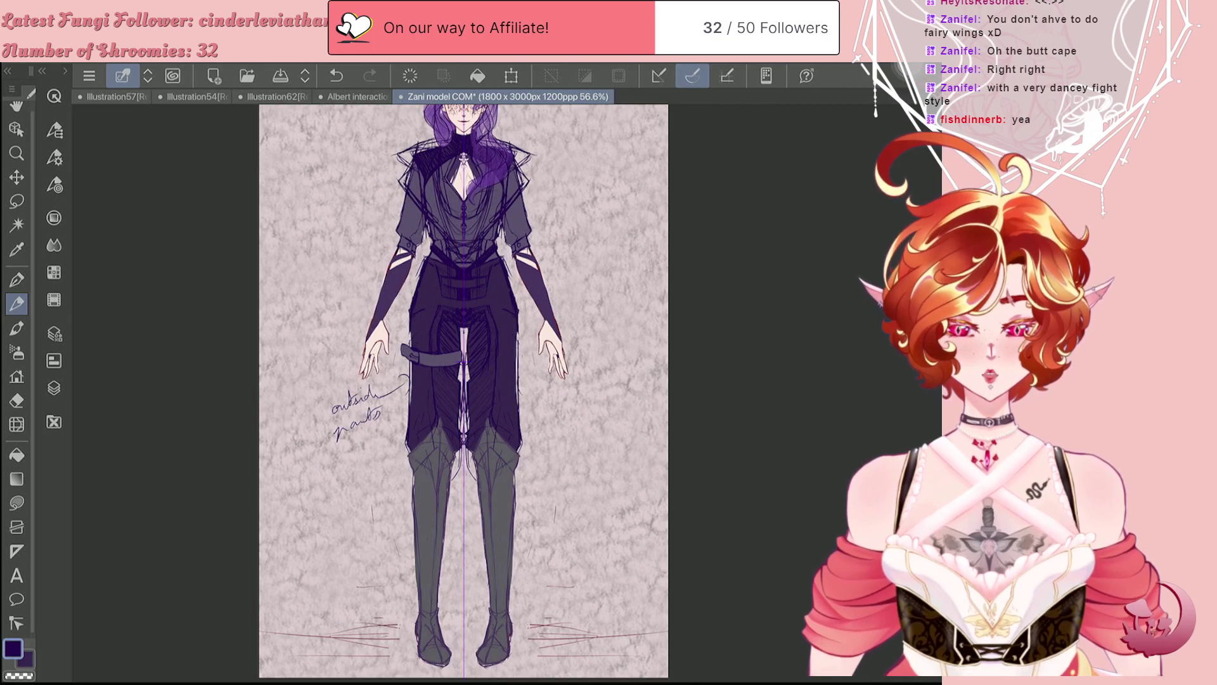
Step: Sketch the coat's mirrored waist and short flared hip edges, cleaning up stray lines with the eraser
mouse_move(440, 204)
mouse_down()
mouse_move(450, 236)
mouse_move(445, 224)
mouse_up()
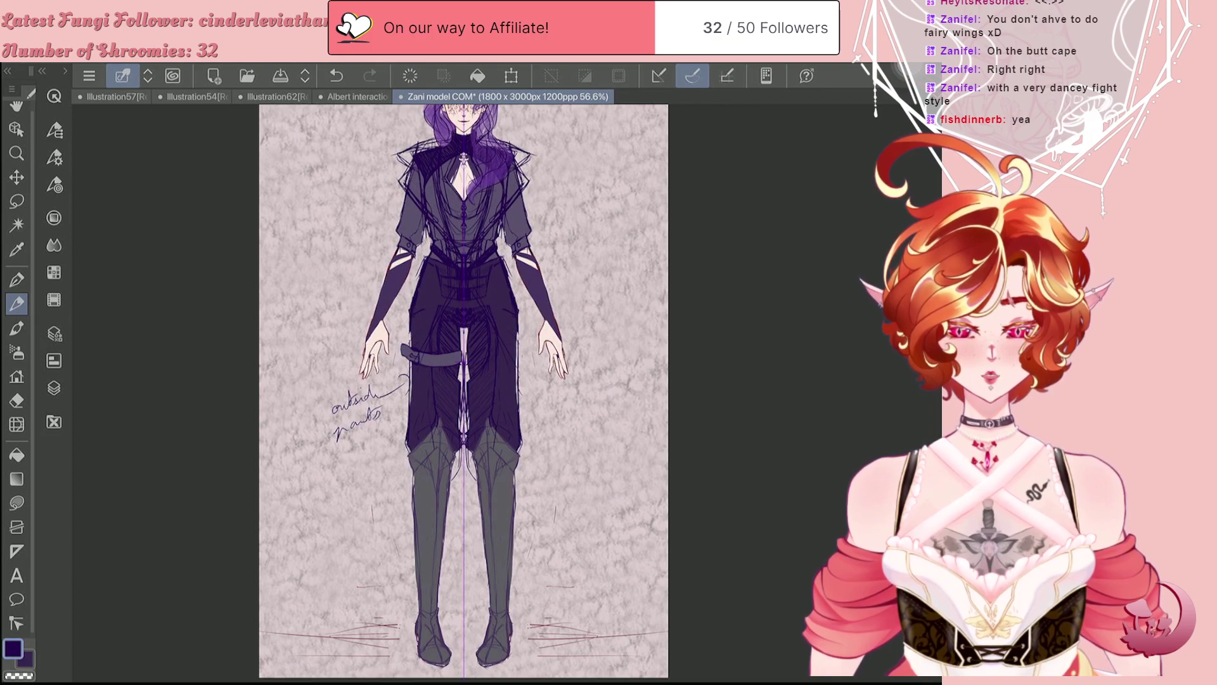
drag(418, 263, 416, 286)
mouse_move(431, 242)
mouse_down()
mouse_move(431, 259)
mouse_move(425, 240)
mouse_up()
key(e)
drag(417, 282, 431, 235)
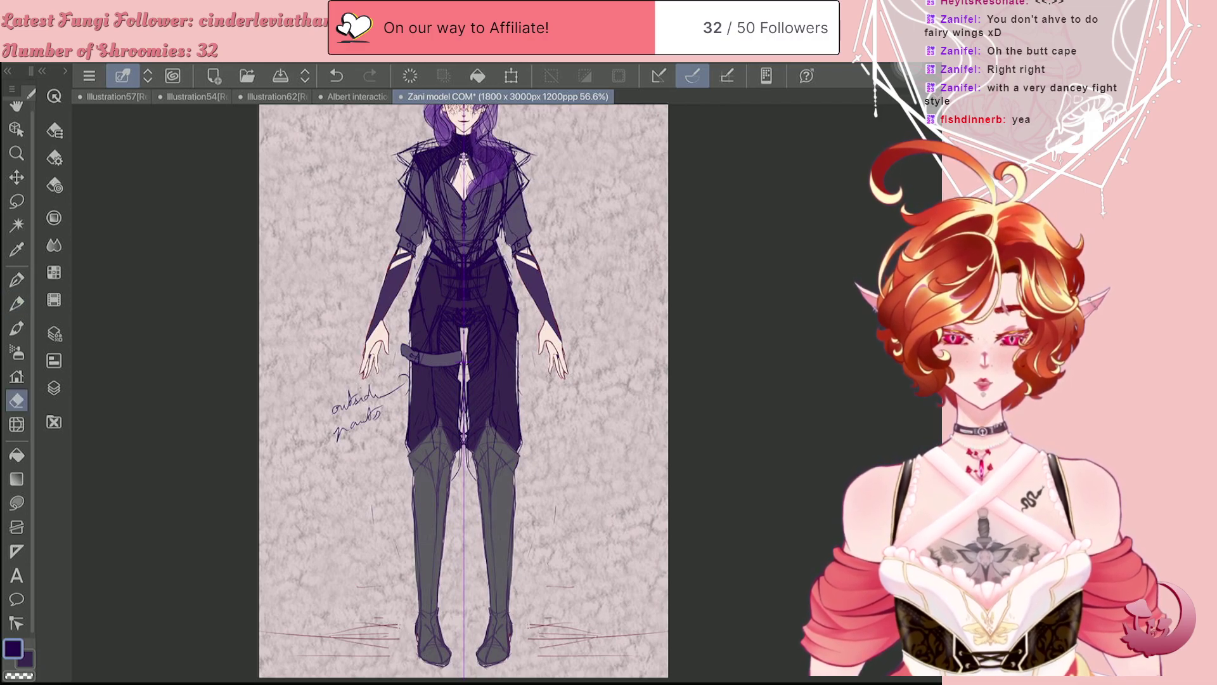
key(p)
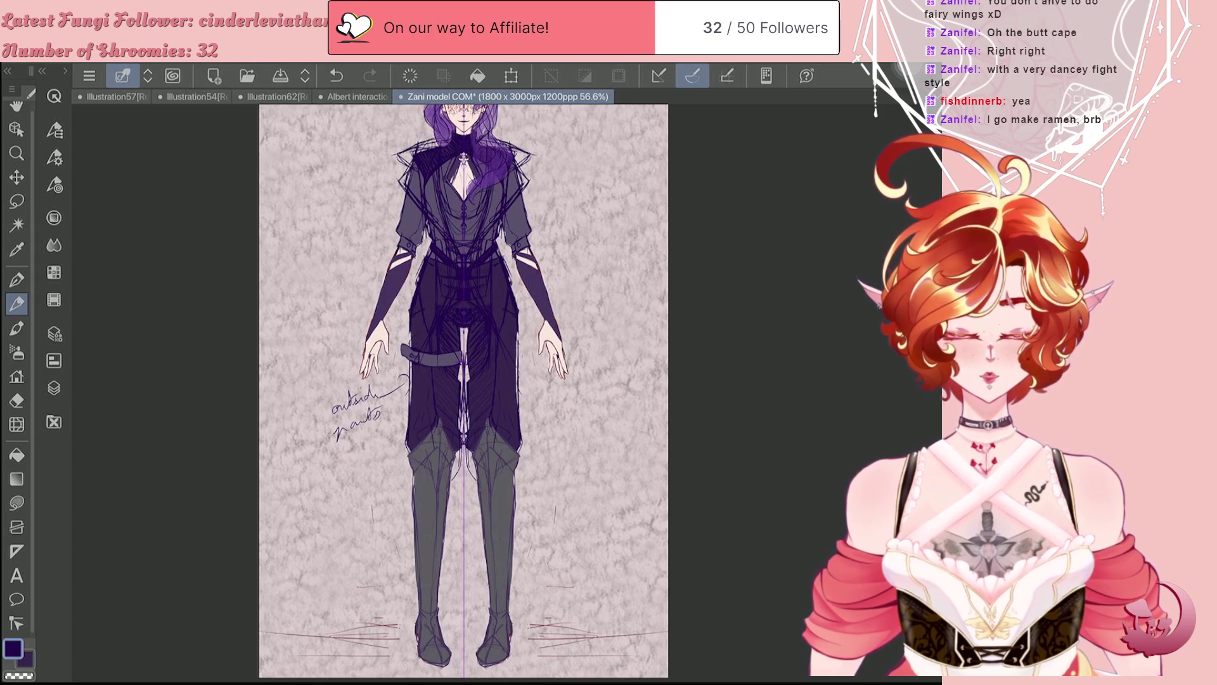
key(e)
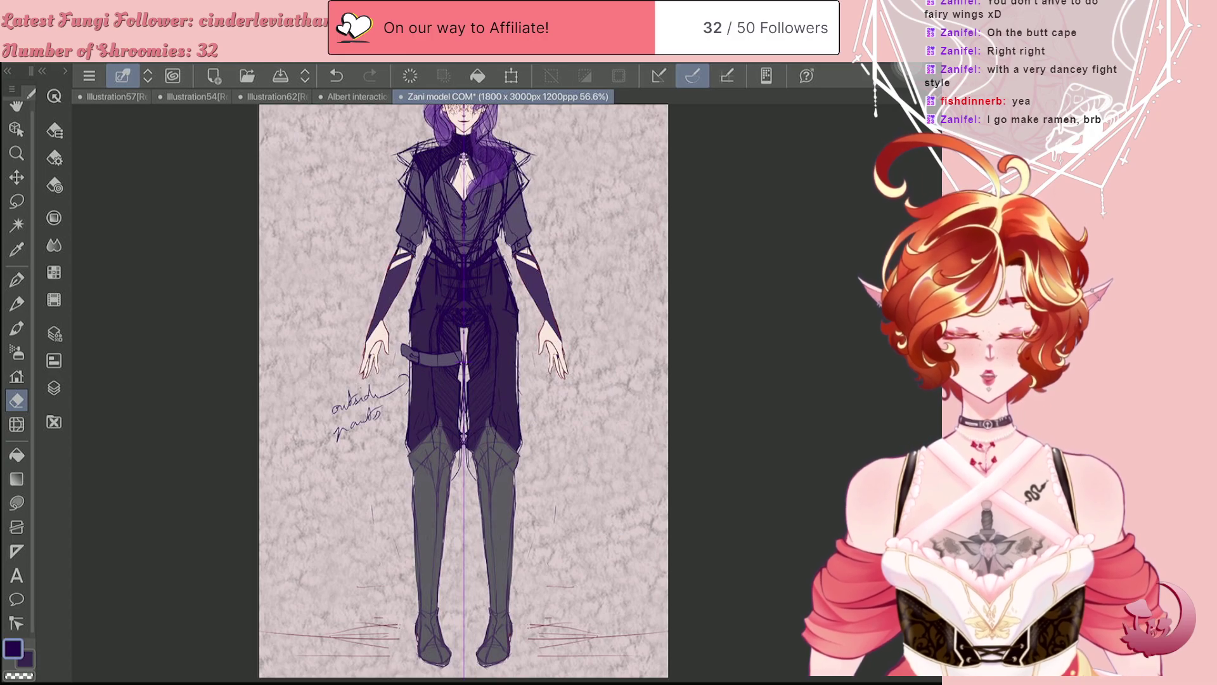
key(p)
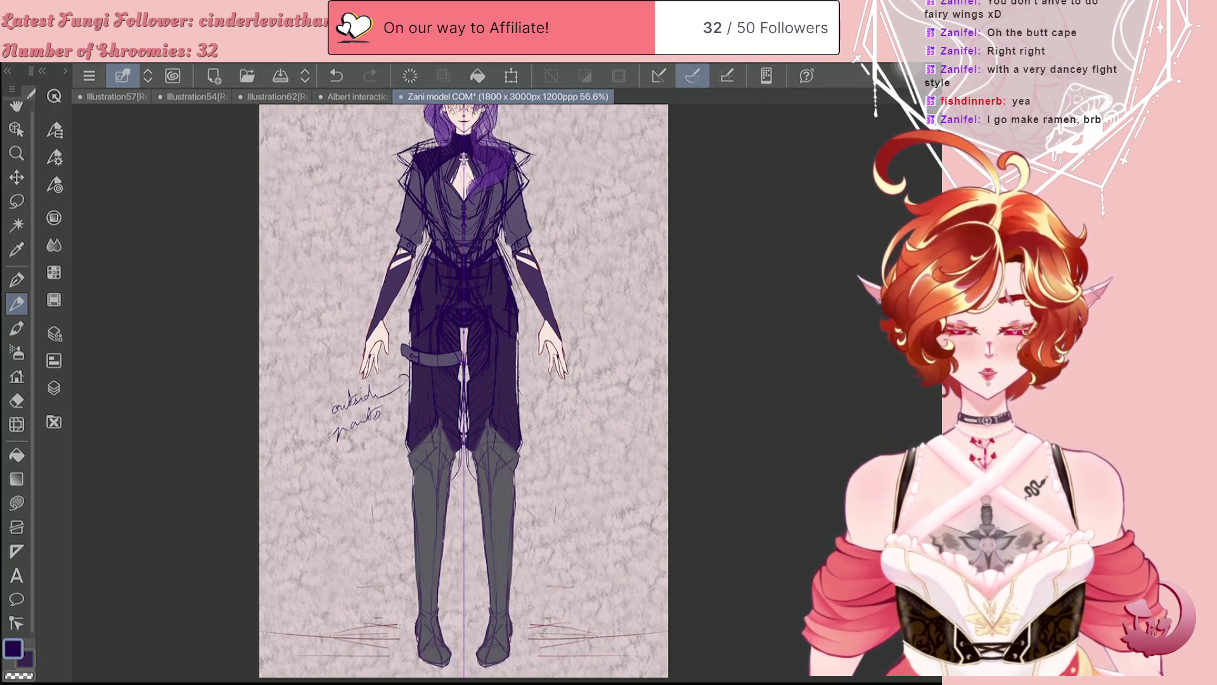
Step: Sketch mirrored lines along the coat's upper sleeves and undo the trial coat-tail strokes beside the hips and thighs
drag(411, 195, 377, 435)
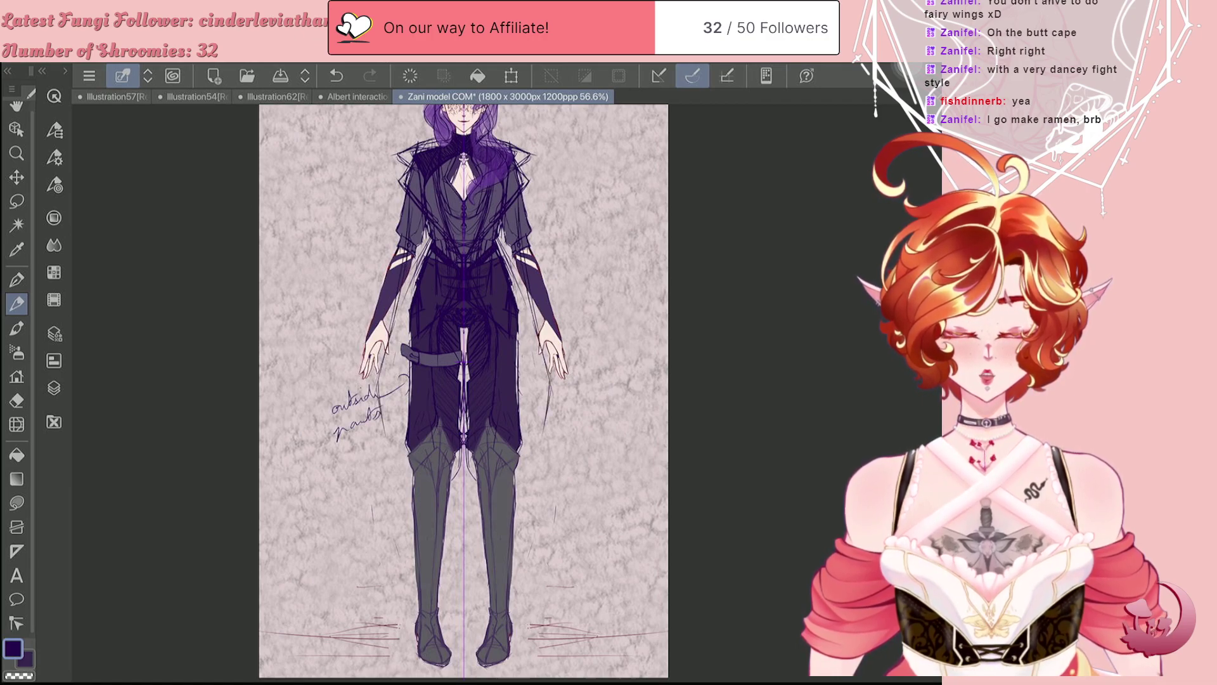
key(ctrl+z)
key(ctrl+z)
key(ctrl+z)
key(ctrl+z)
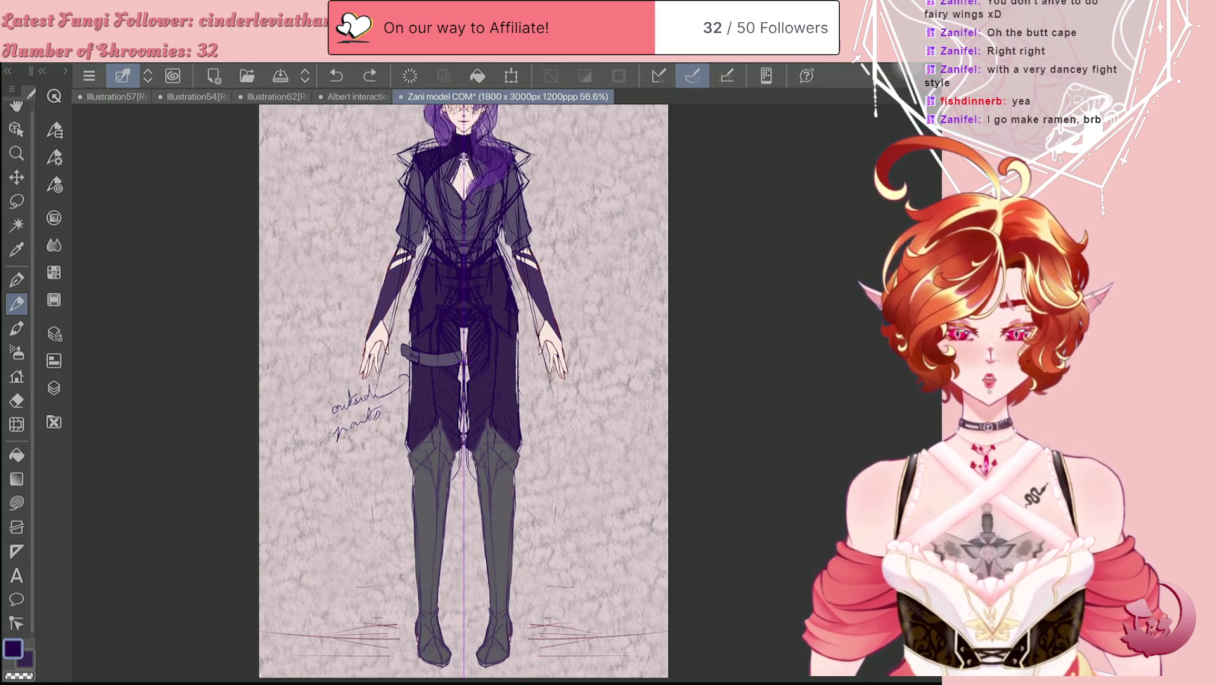
drag(517, 200, 518, 217)
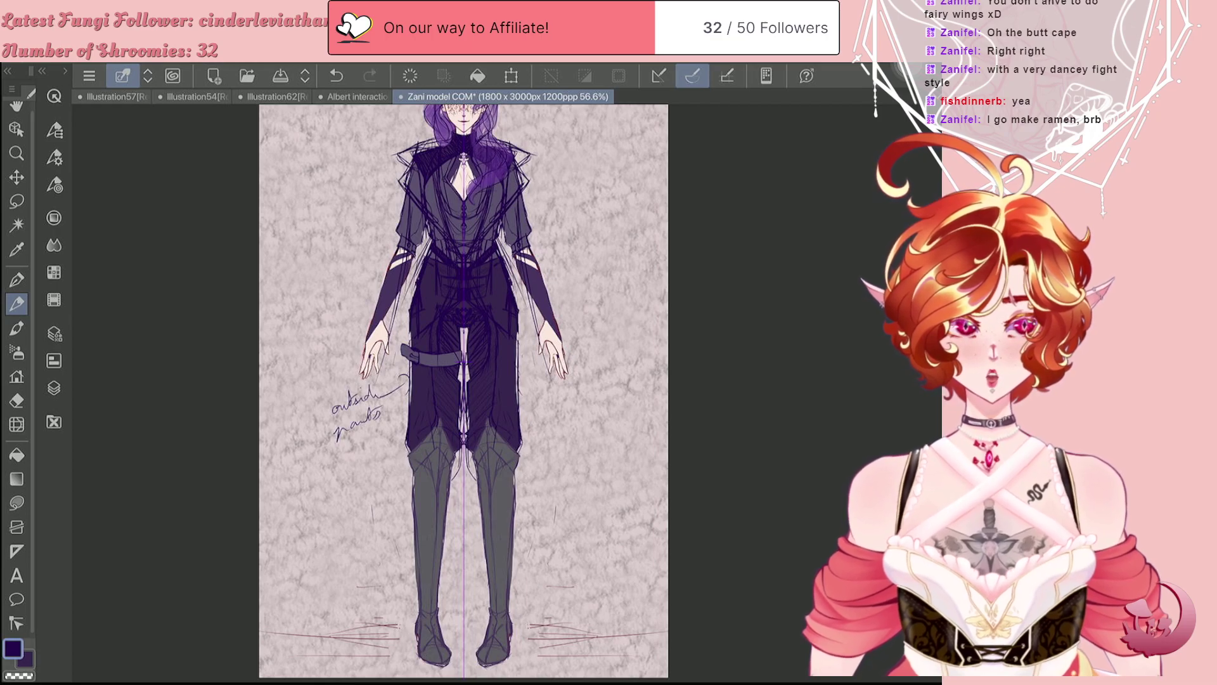
mouse_move(521, 281)
mouse_down()
mouse_move(530, 333)
mouse_move(518, 371)
mouse_up()
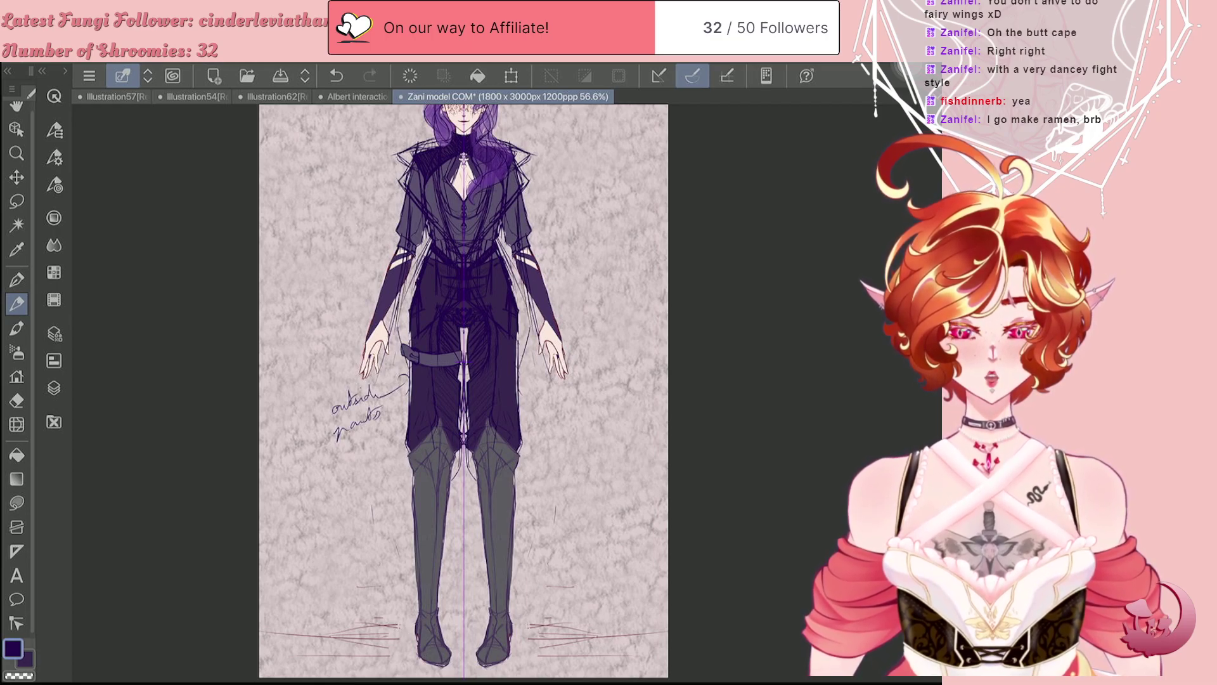
key(ctrl+z)
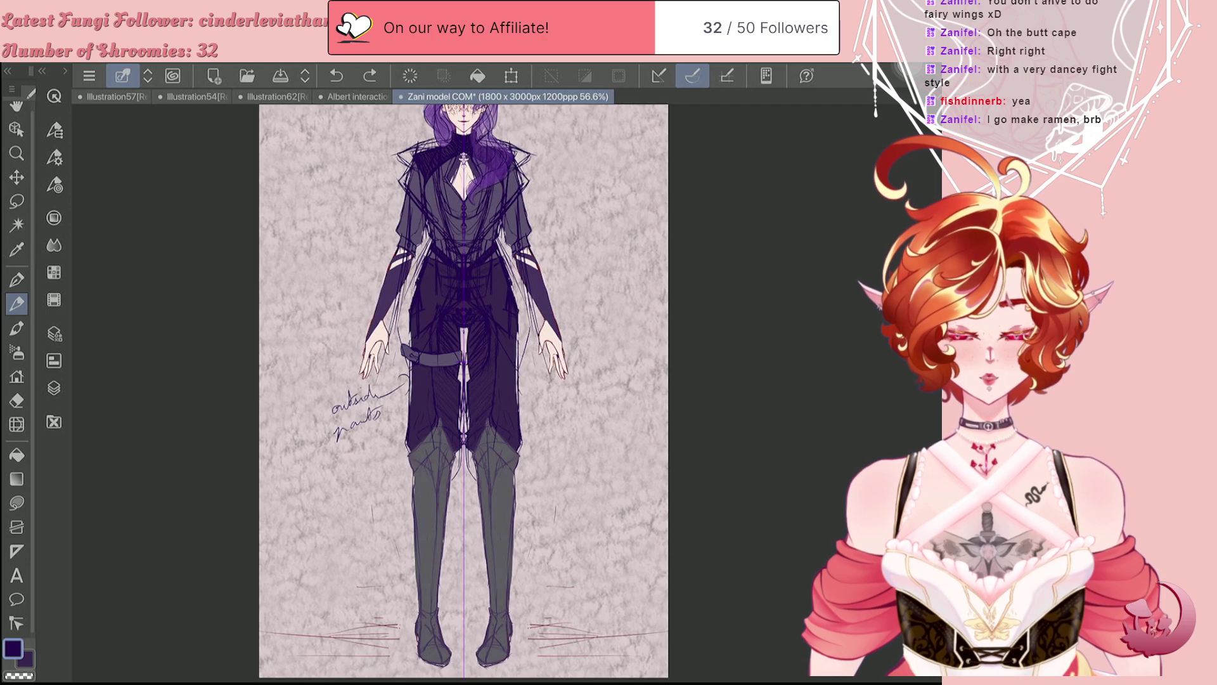
Step: Add a new layer directly above PantsLine and beneath the Coat layer
click(54, 387)
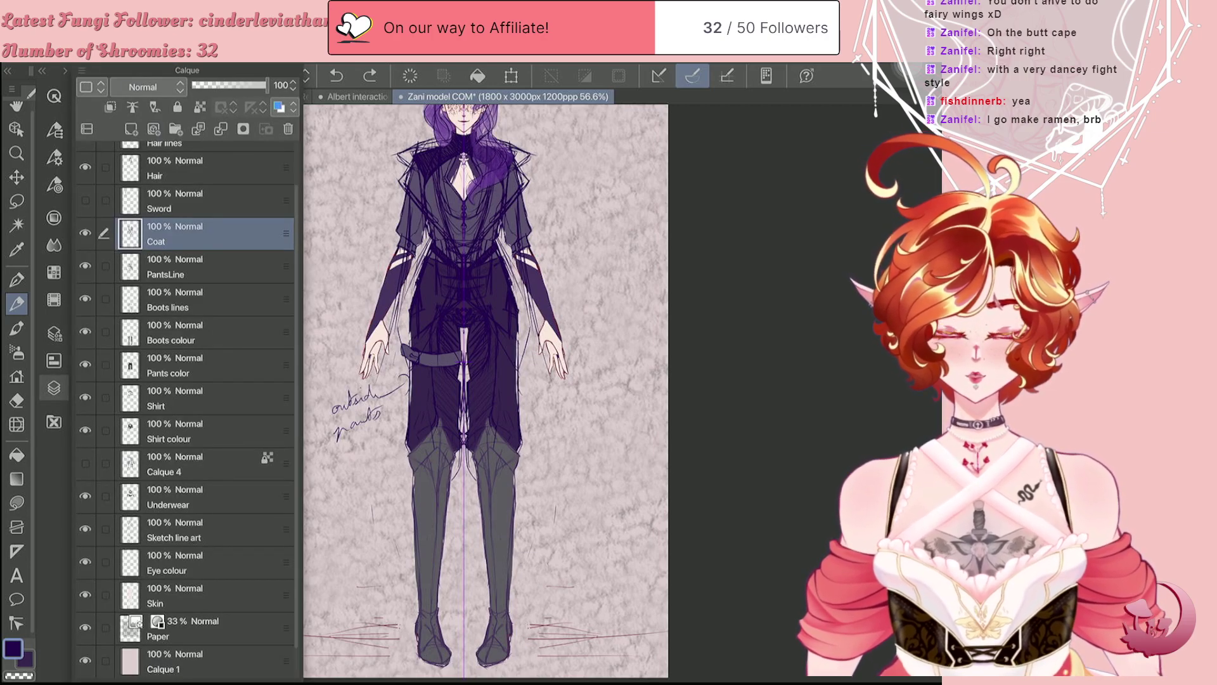
click(204, 266)
key(ctrl+shift+n)
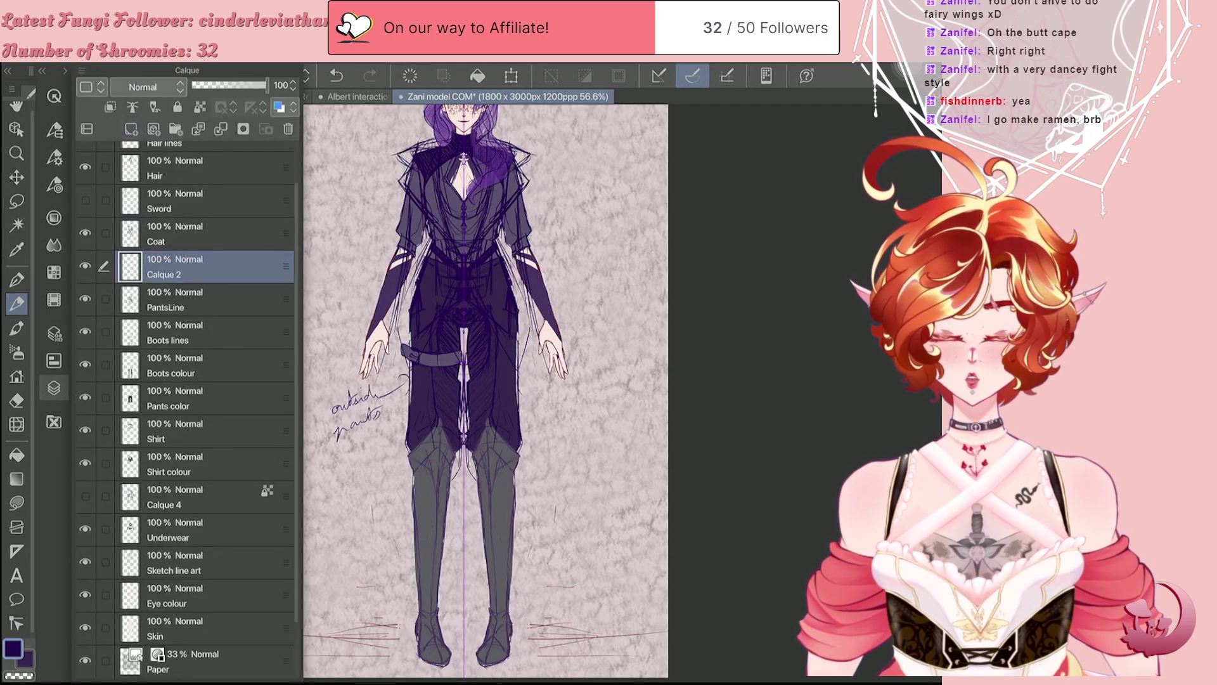
key(F7)
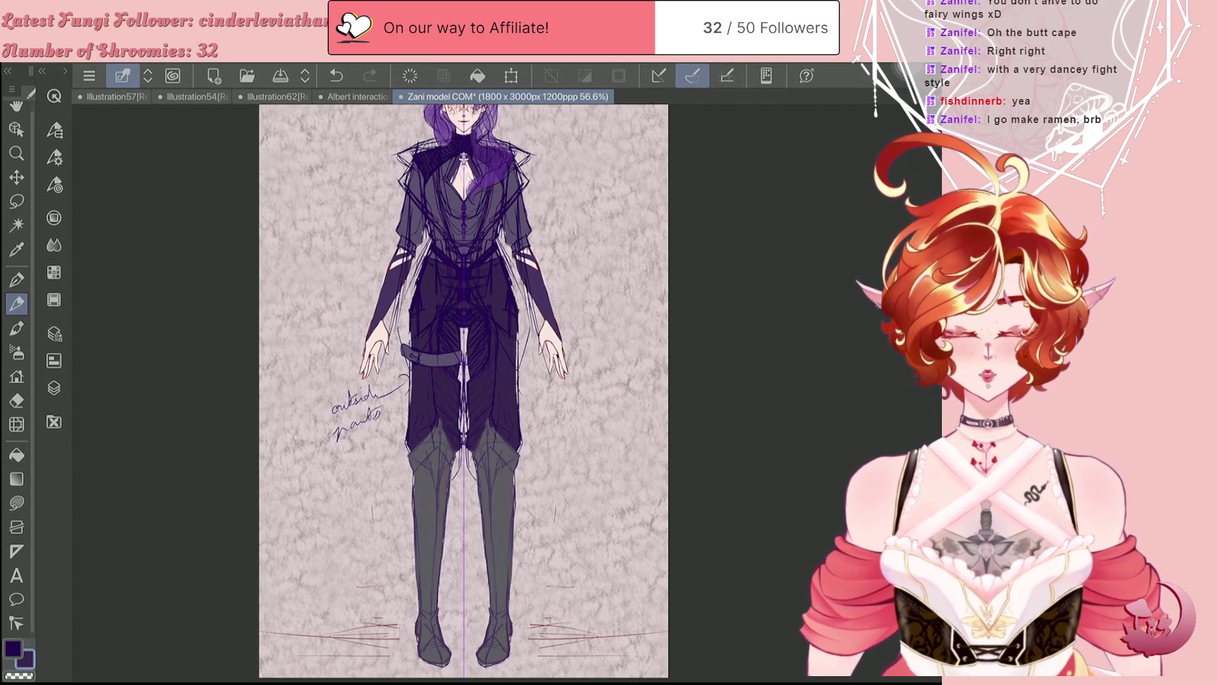
Step: Fill the coat's mirrored pointed lapels with a saturated blue-violet of hue 250 using the lasso fill tool
click(54, 218)
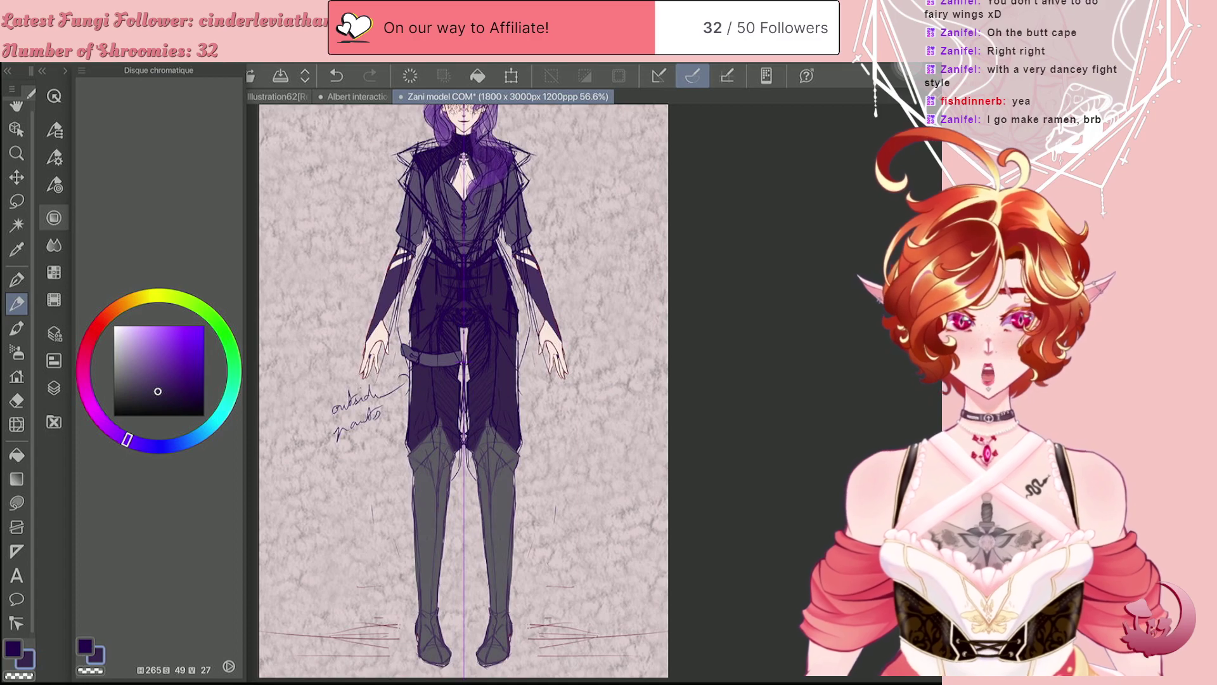
drag(127, 439, 139, 444)
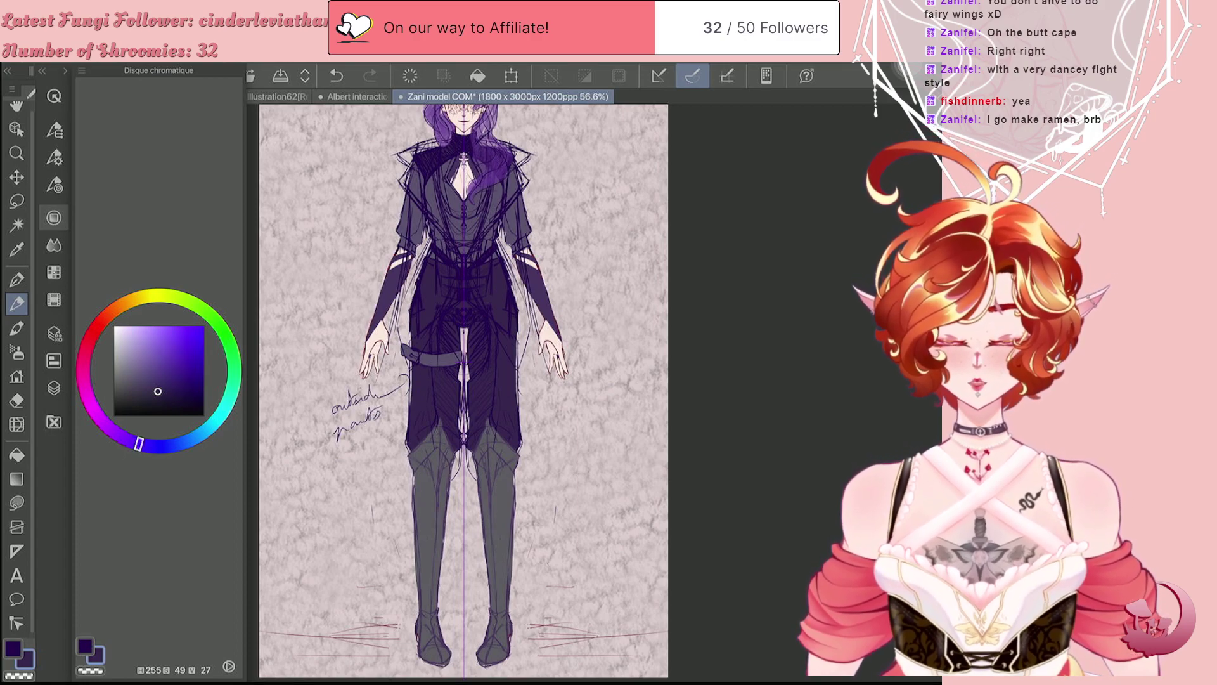
drag(166, 367, 169, 360)
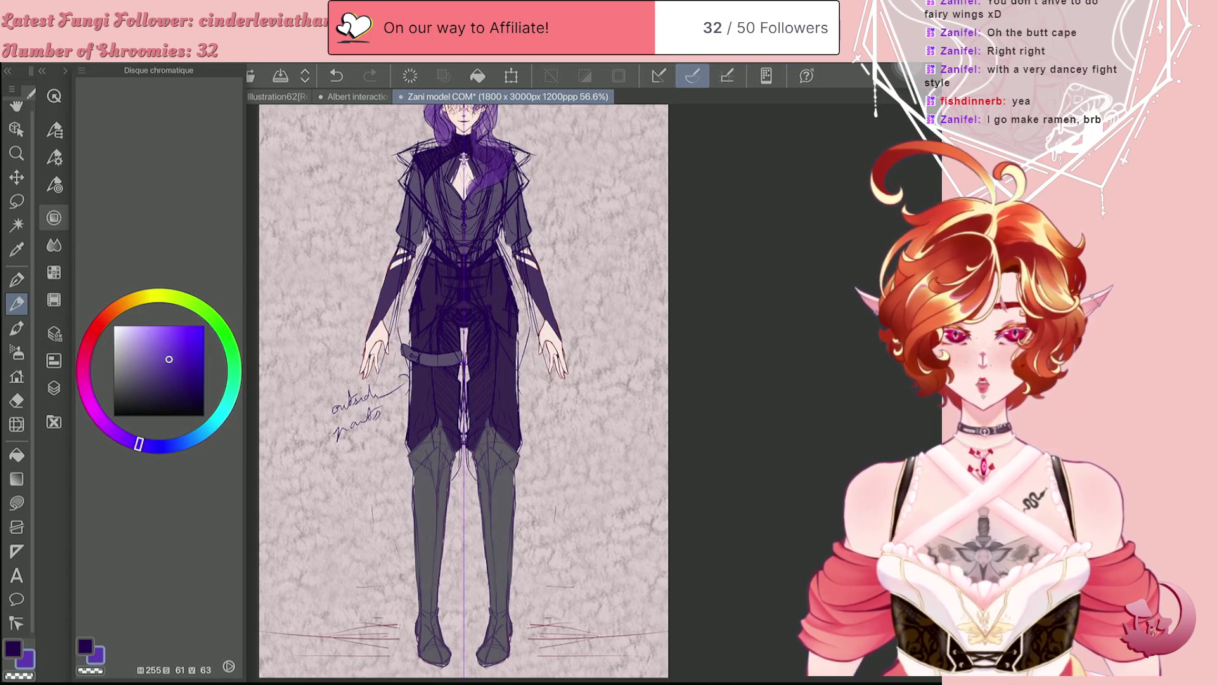
drag(139, 443, 145, 446)
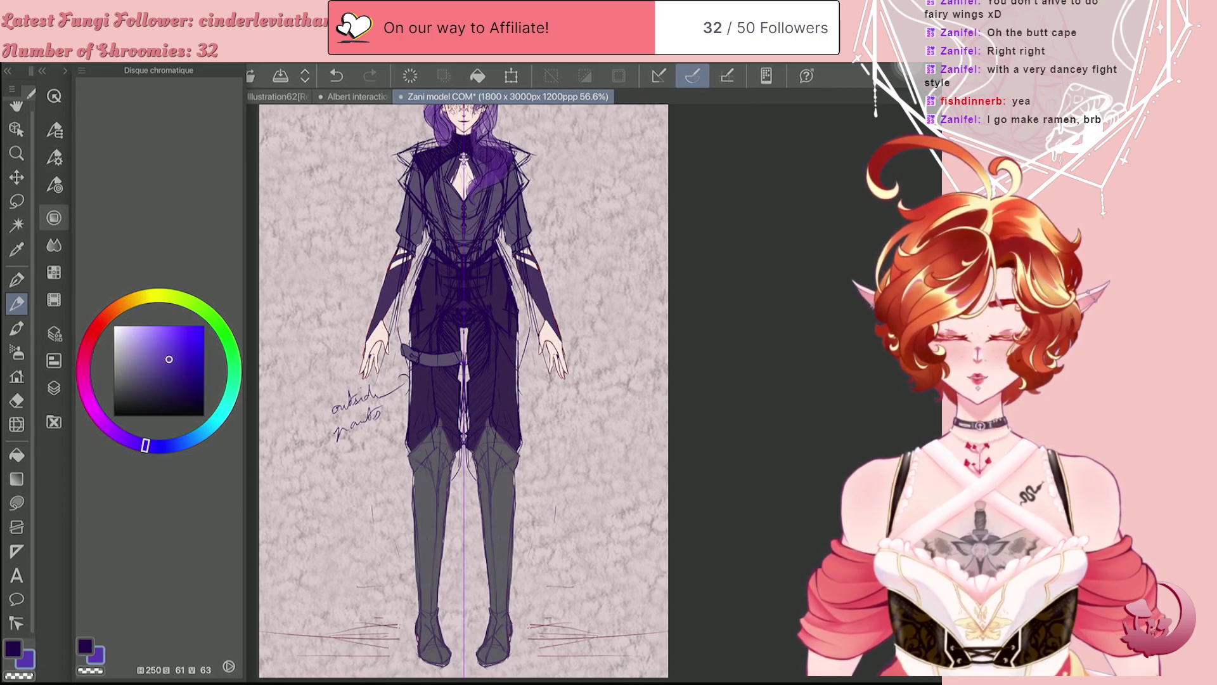
drag(169, 359, 177, 358)
click(17, 503)
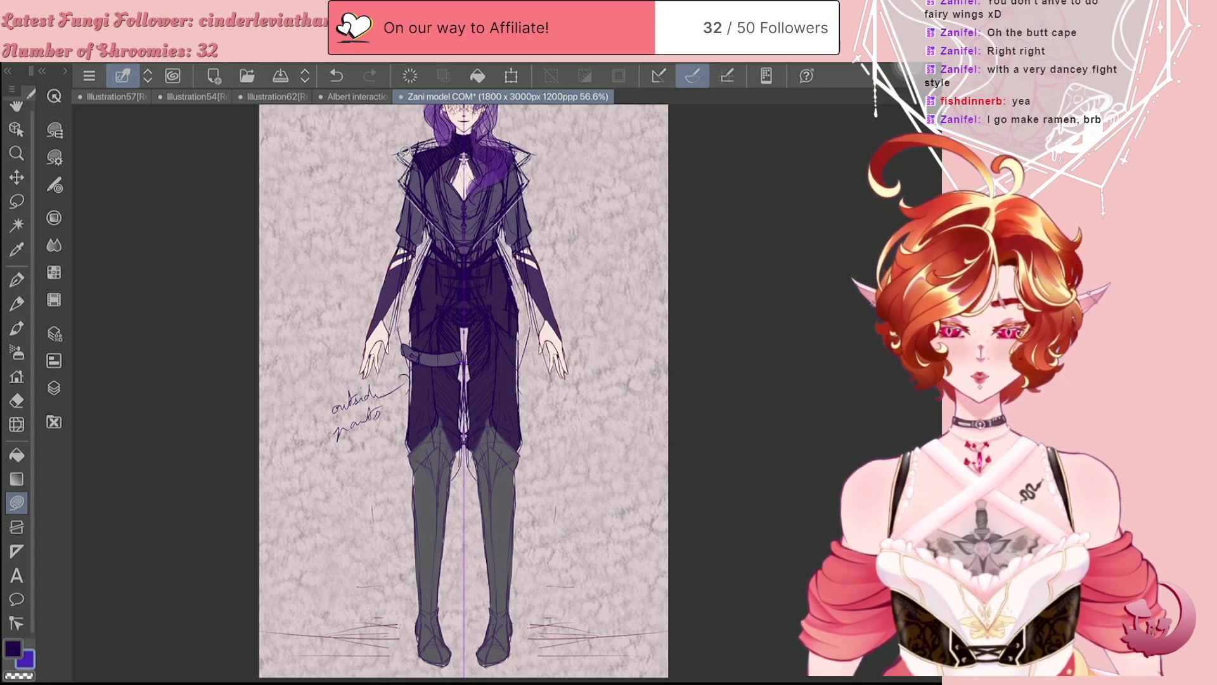
mouse_move(447, 134)
mouse_down()
mouse_move(438, 180)
mouse_move(466, 252)
mouse_up()
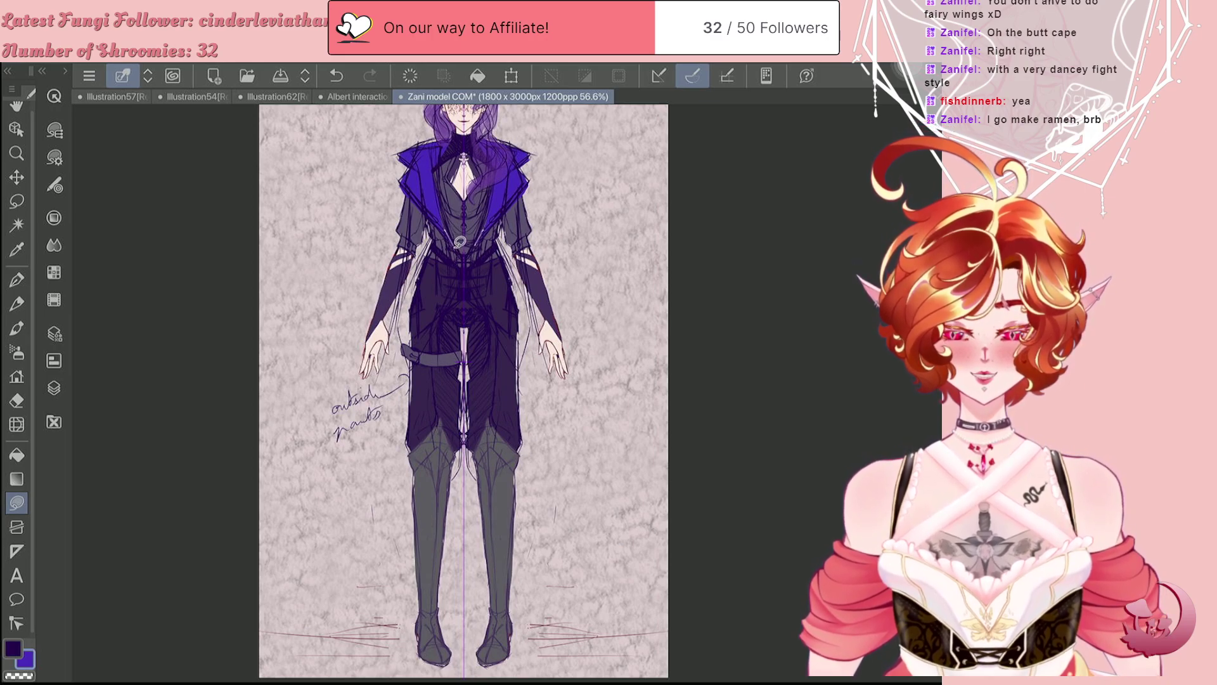
Step: Fill narrow blue-violet strips along the coat's front edges at the waist, undoing the trial fills across the waist and hips
mouse_move(446, 234)
mouse_down()
mouse_move(483, 237)
mouse_move(480, 277)
mouse_move(454, 305)
mouse_move(446, 236)
mouse_up()
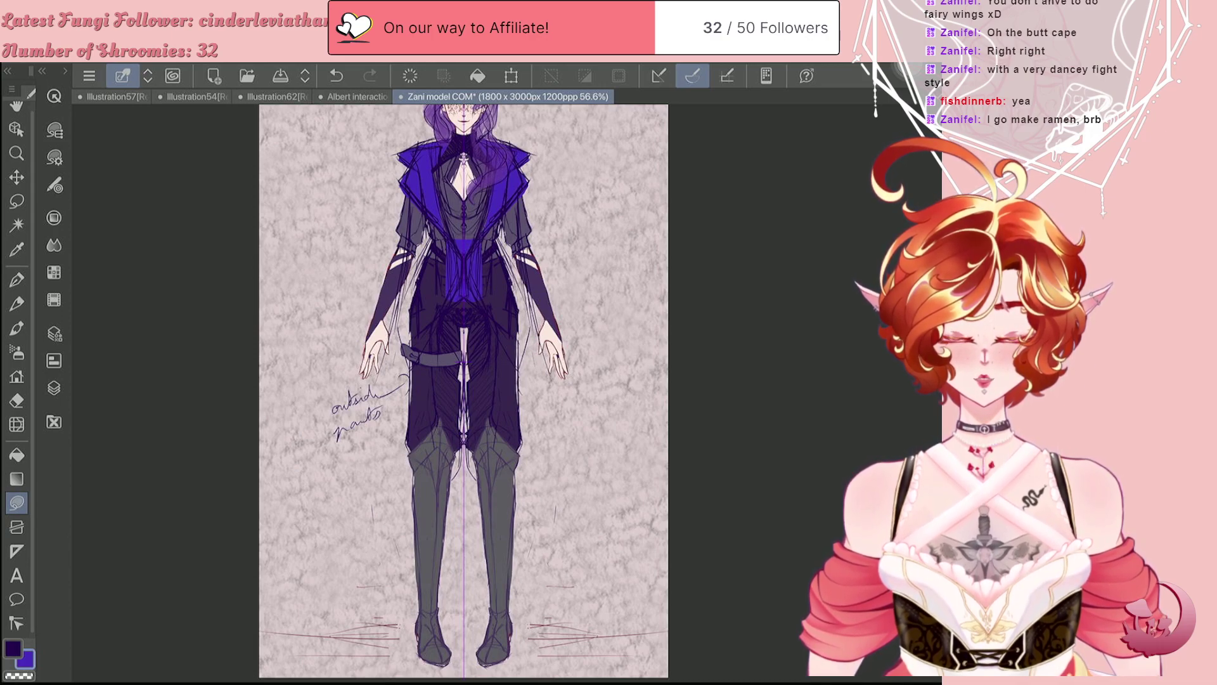
key(ctrl+z)
mouse_move(448, 232)
mouse_down()
mouse_move(472, 256)
mouse_move(470, 279)
mouse_move(413, 343)
mouse_move(402, 317)
mouse_move(435, 233)
mouse_move(421, 198)
mouse_move(453, 229)
mouse_up()
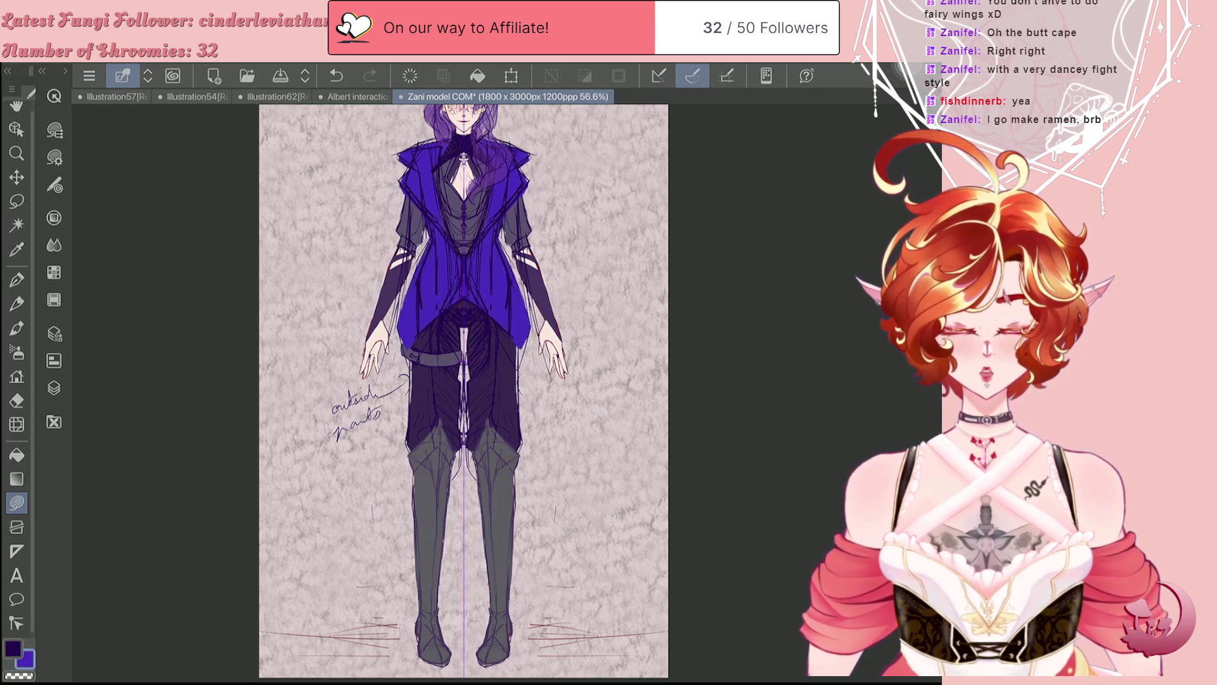
key(ctrl+z)
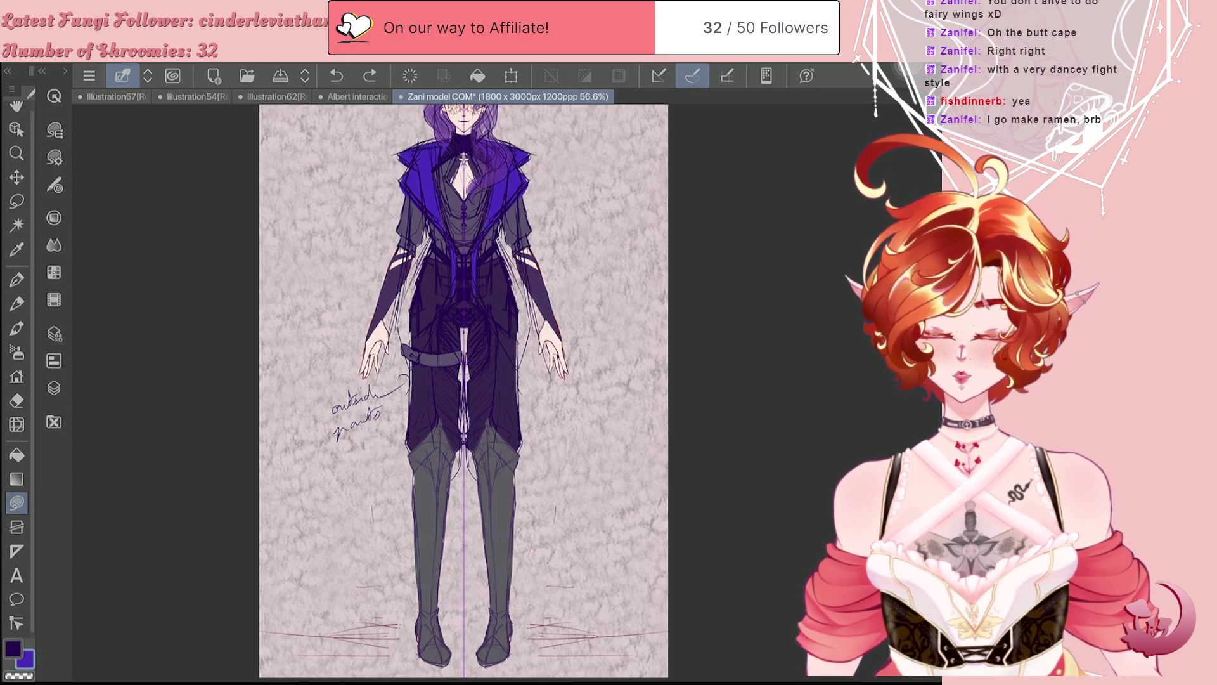
Step: Fill the coat's mirrored lower fronts with a dark blue-grey of hue 244, undoing the trial flared extensions beside the hands
click(54, 299)
click(126, 88)
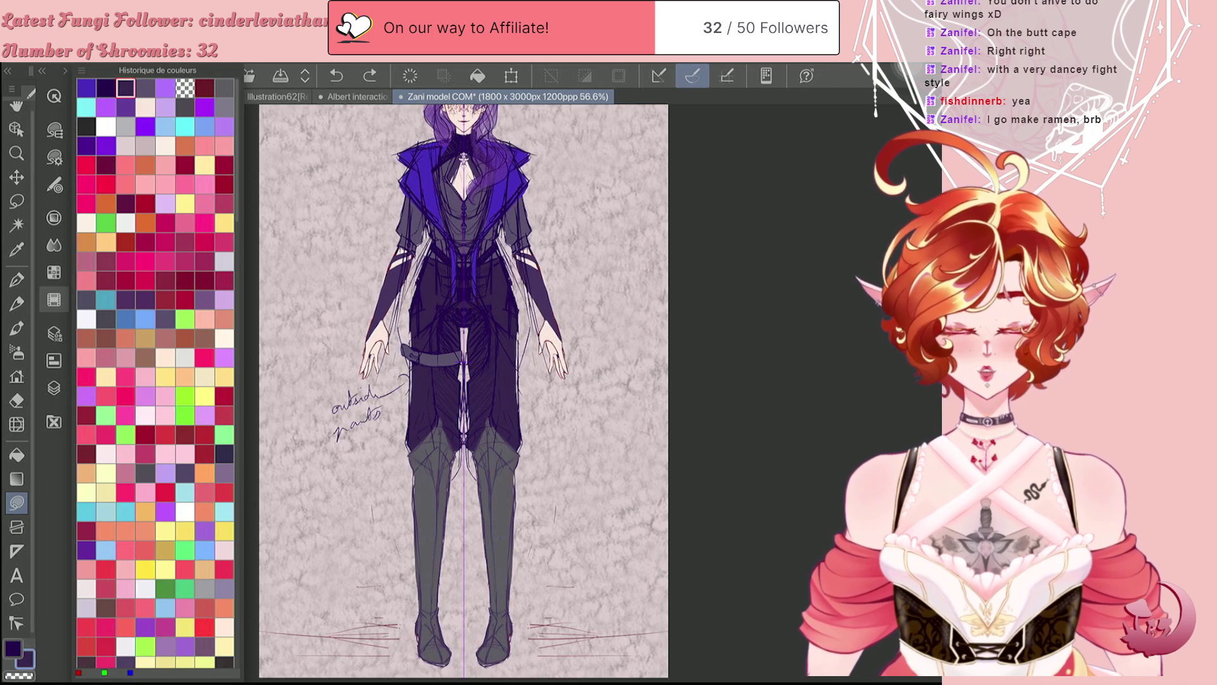
click(54, 217)
drag(127, 438, 154, 446)
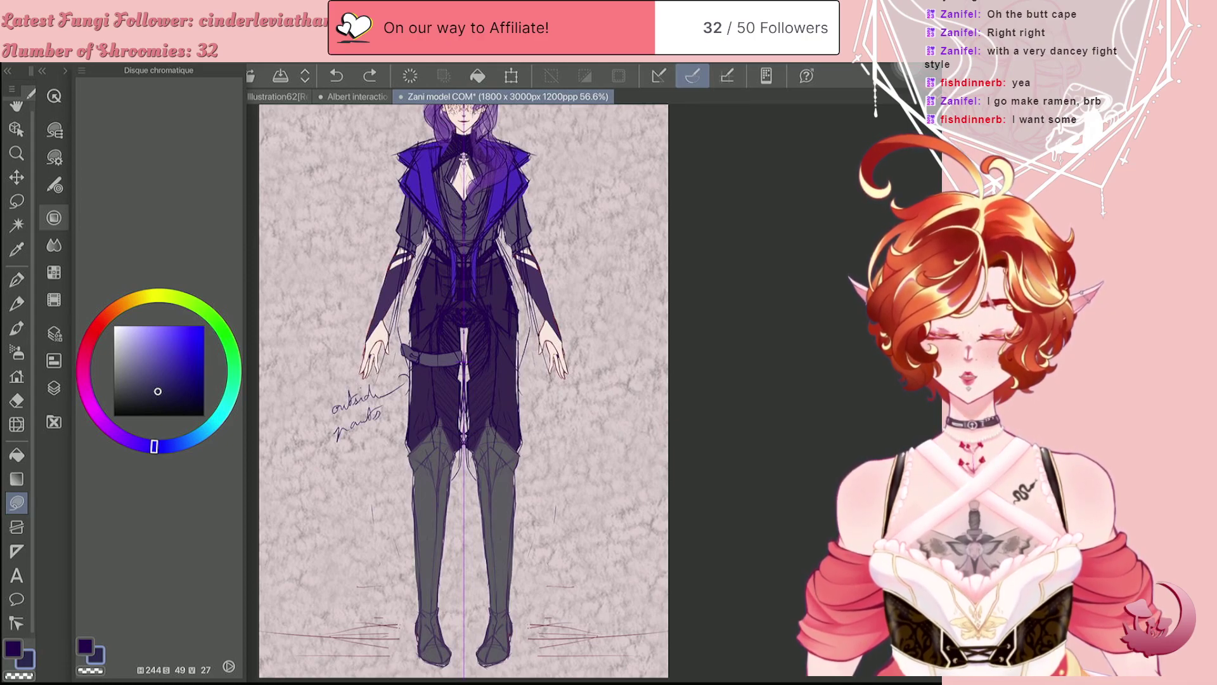
drag(158, 391, 145, 389)
click(54, 217)
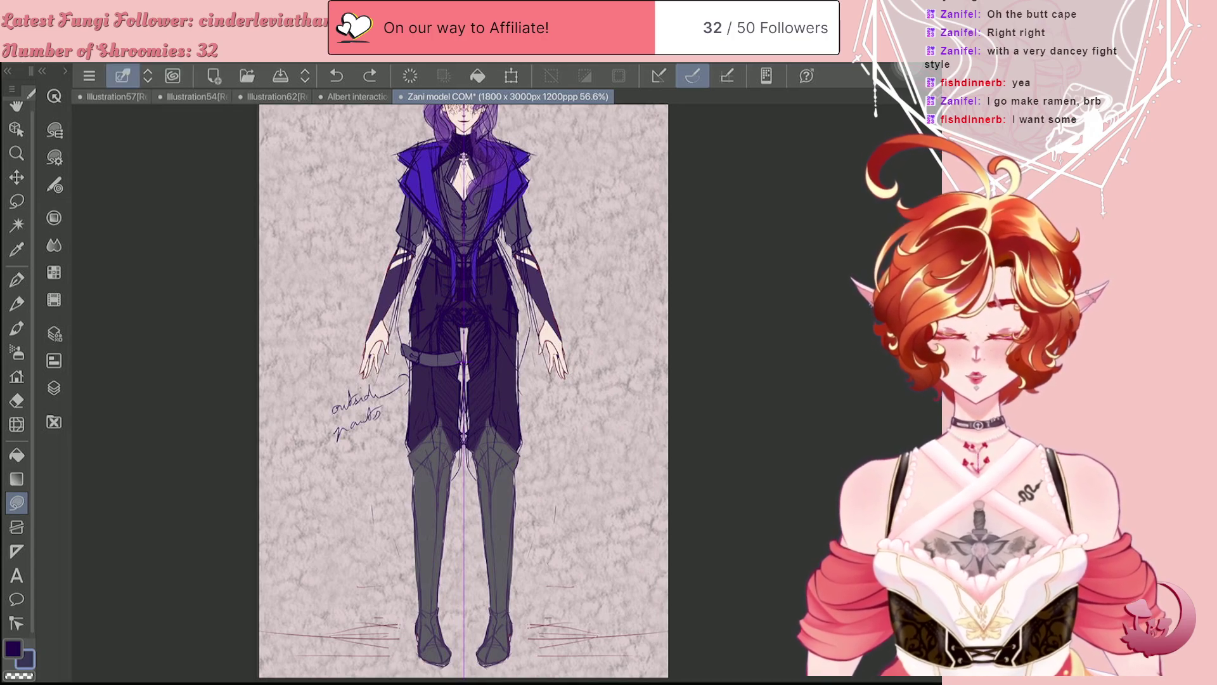
mouse_move(457, 244)
mouse_down()
mouse_move(452, 298)
mouse_move(423, 337)
mouse_move(404, 330)
mouse_up()
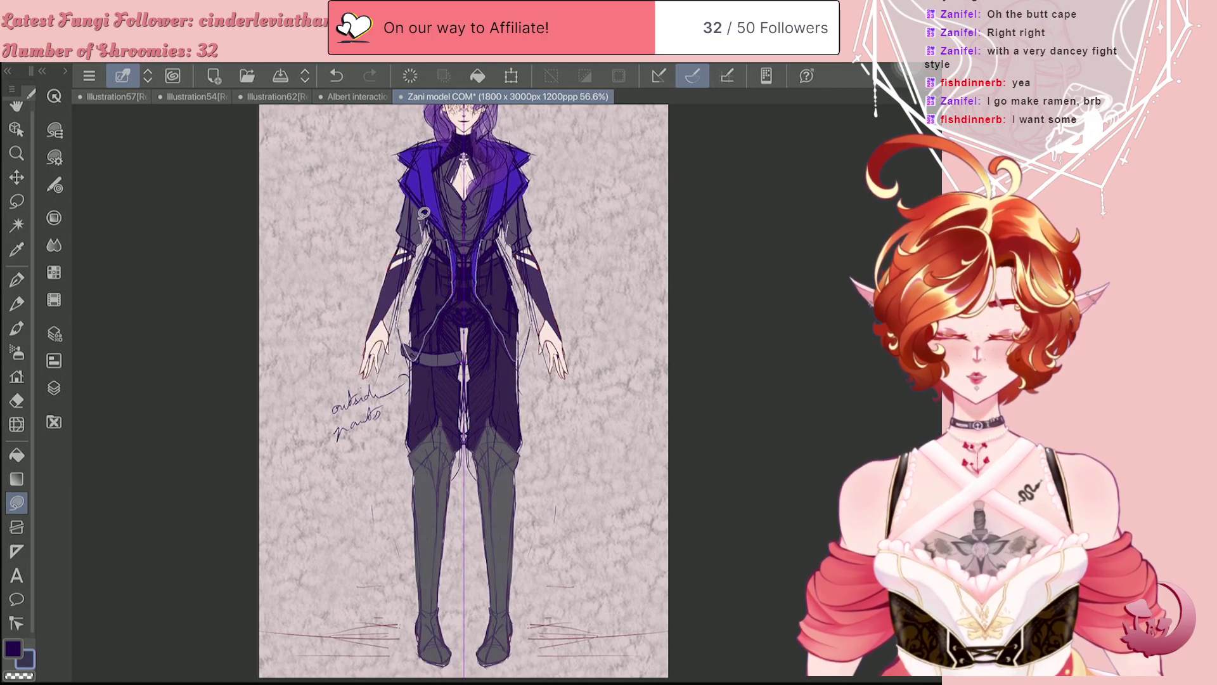
mouse_move(419, 199)
mouse_down()
mouse_move(451, 301)
mouse_move(456, 278)
mouse_move(454, 235)
mouse_move(436, 238)
mouse_move(422, 327)
mouse_move(457, 293)
mouse_move(447, 232)
mouse_up()
key(ctrl+z)
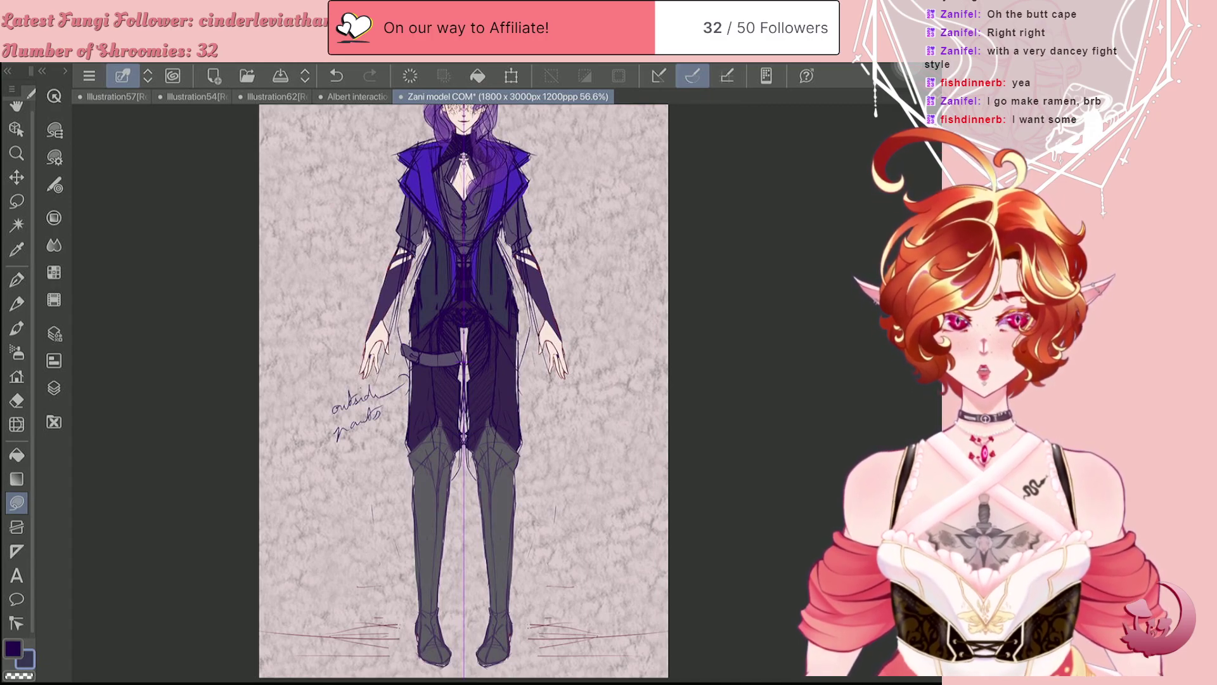
mouse_move(476, 293)
mouse_down()
mouse_move(518, 349)
mouse_move(505, 245)
mouse_move(475, 254)
mouse_up()
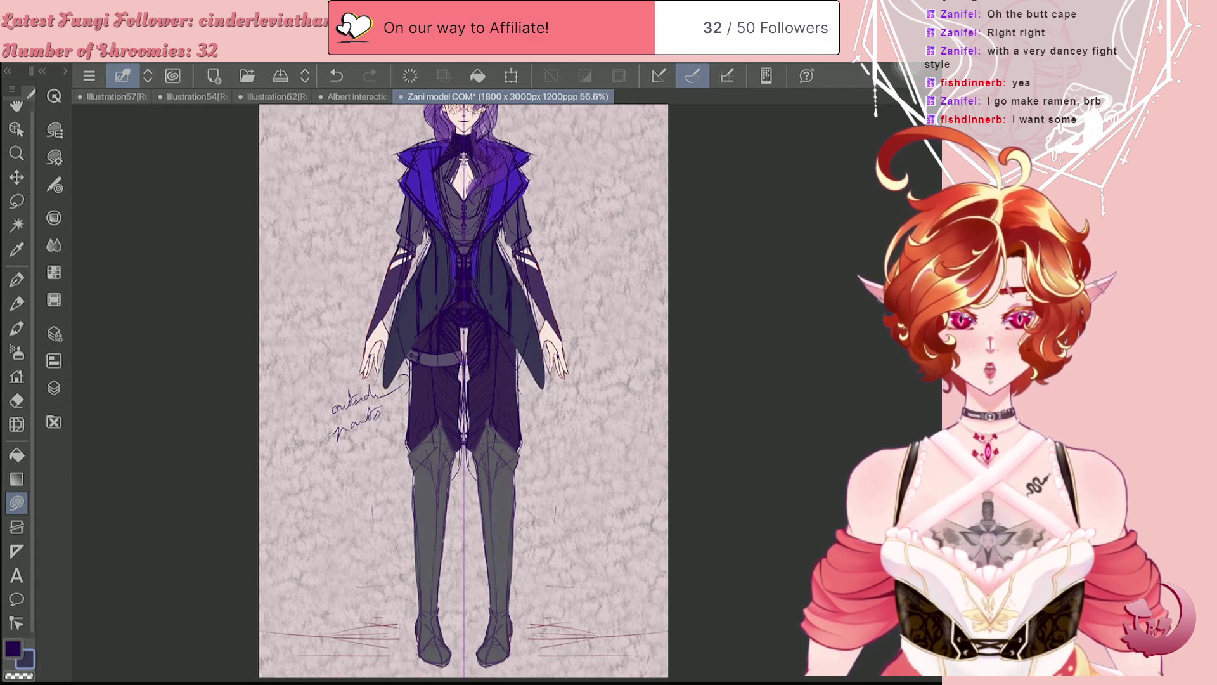
key(ctrl+z)
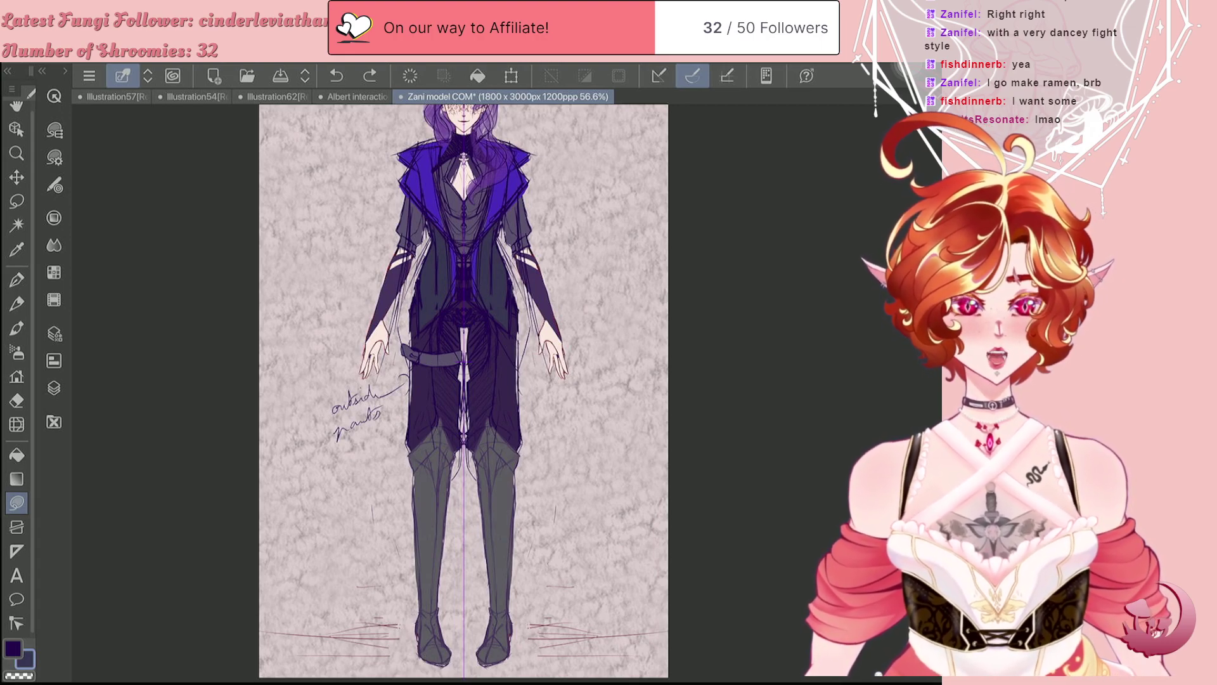
Step: Undo a trial erasure on the coat's lower front and fill the opening between the coat fronts below the waist with dark blue-grey
key(e)
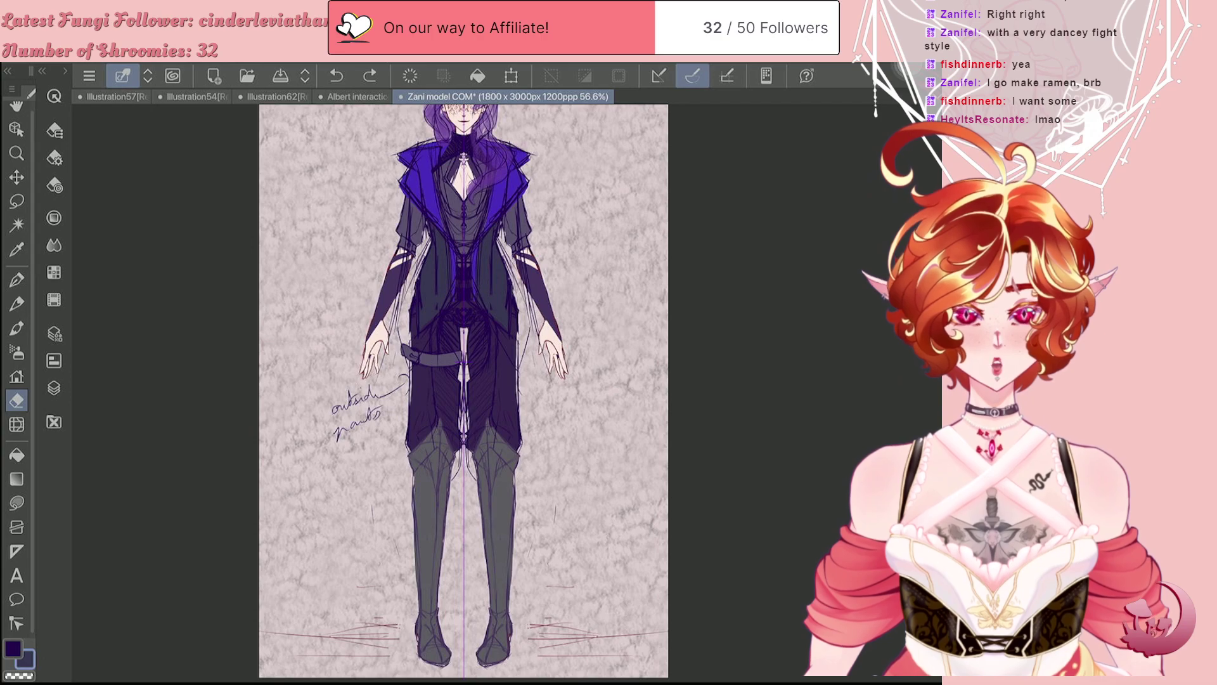
drag(437, 279, 437, 310)
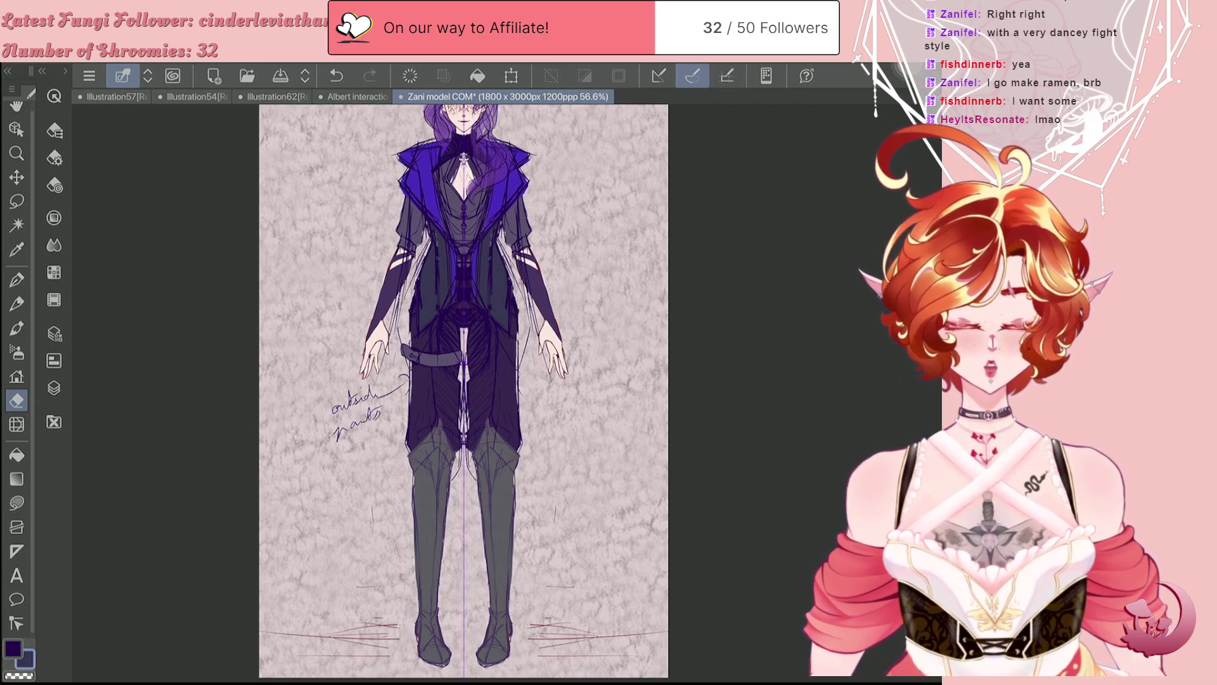
key(ctrl+z)
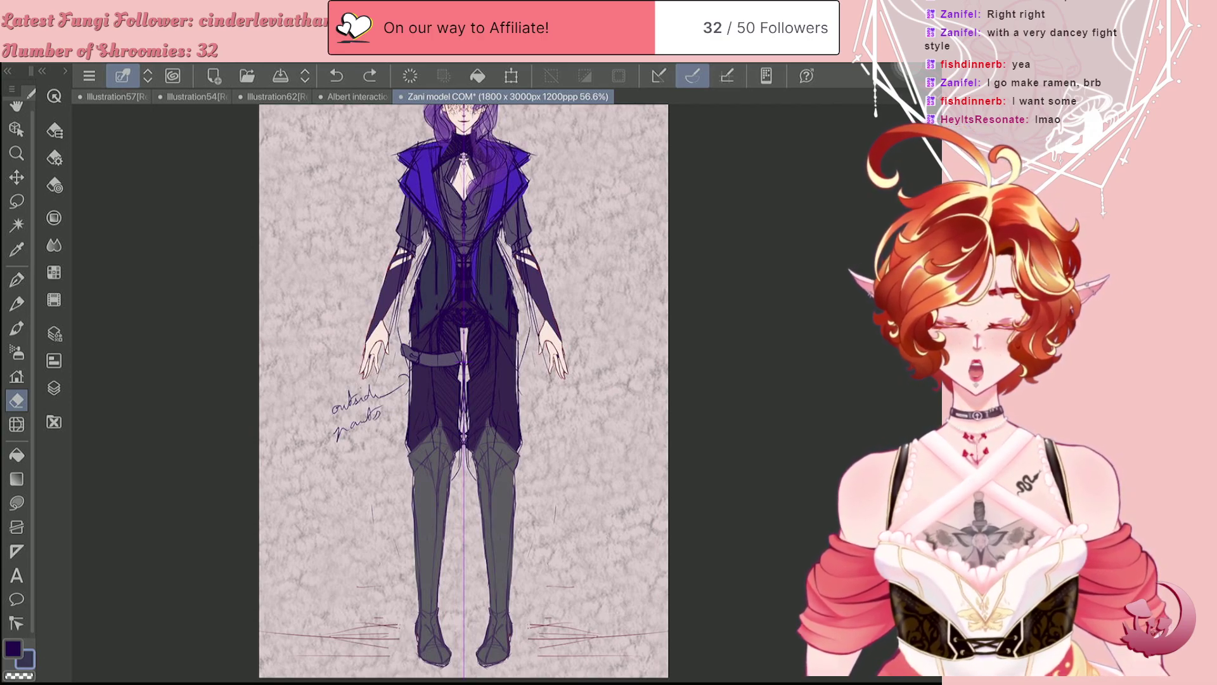
key(u)
mouse_move(436, 225)
mouse_down()
mouse_move(446, 331)
mouse_move(482, 326)
mouse_move(499, 266)
mouse_move(488, 234)
mouse_move(475, 299)
mouse_move(461, 300)
mouse_move(462, 239)
mouse_move(470, 291)
mouse_up()
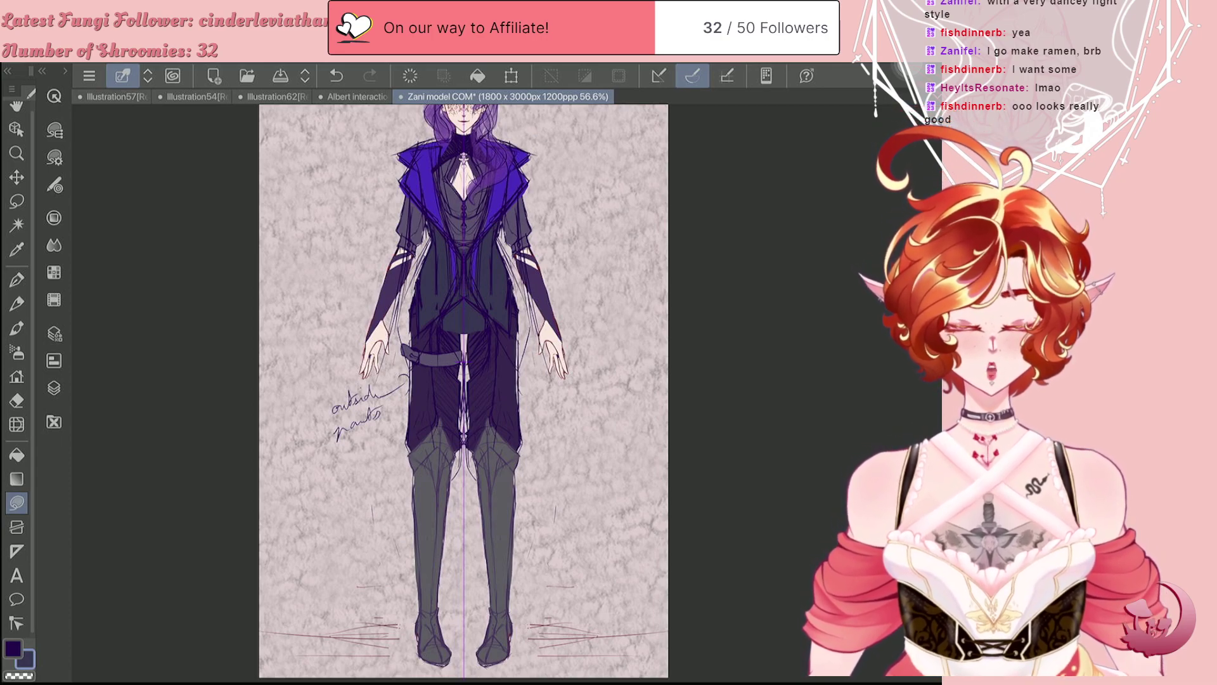
Step: Try filling long dark blue-grey panels hanging beside the arms from shoulder to thigh, and undo them
drag(415, 185, 389, 353)
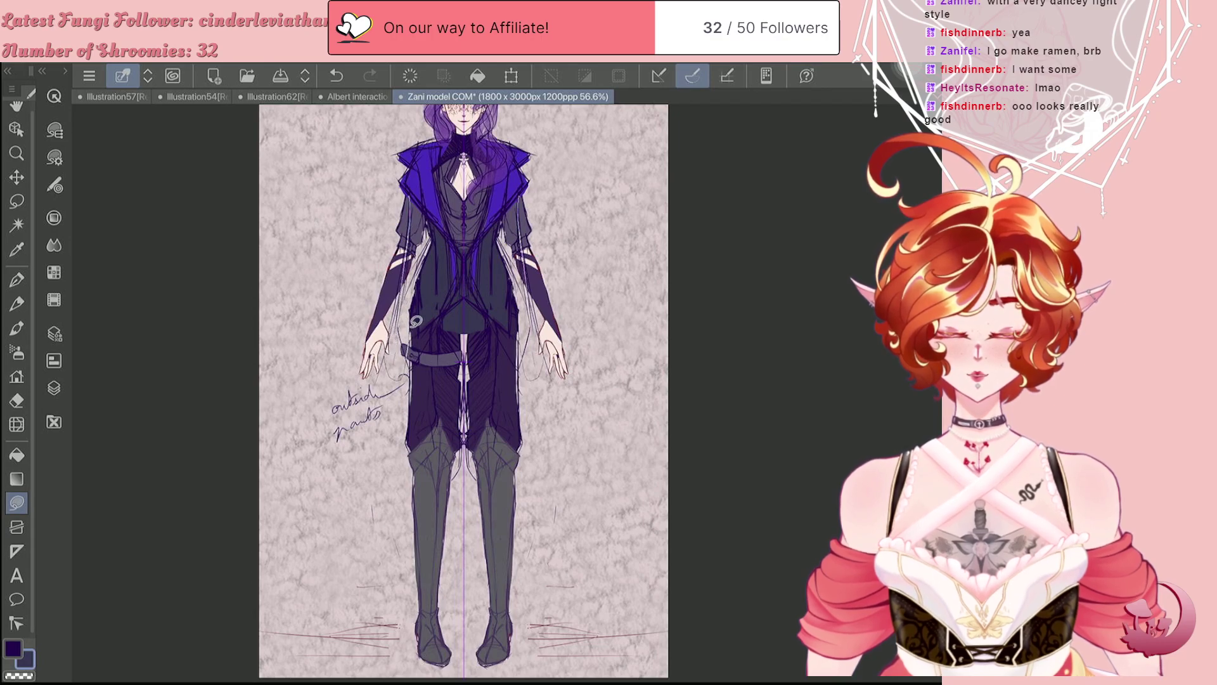
drag(431, 244, 415, 190)
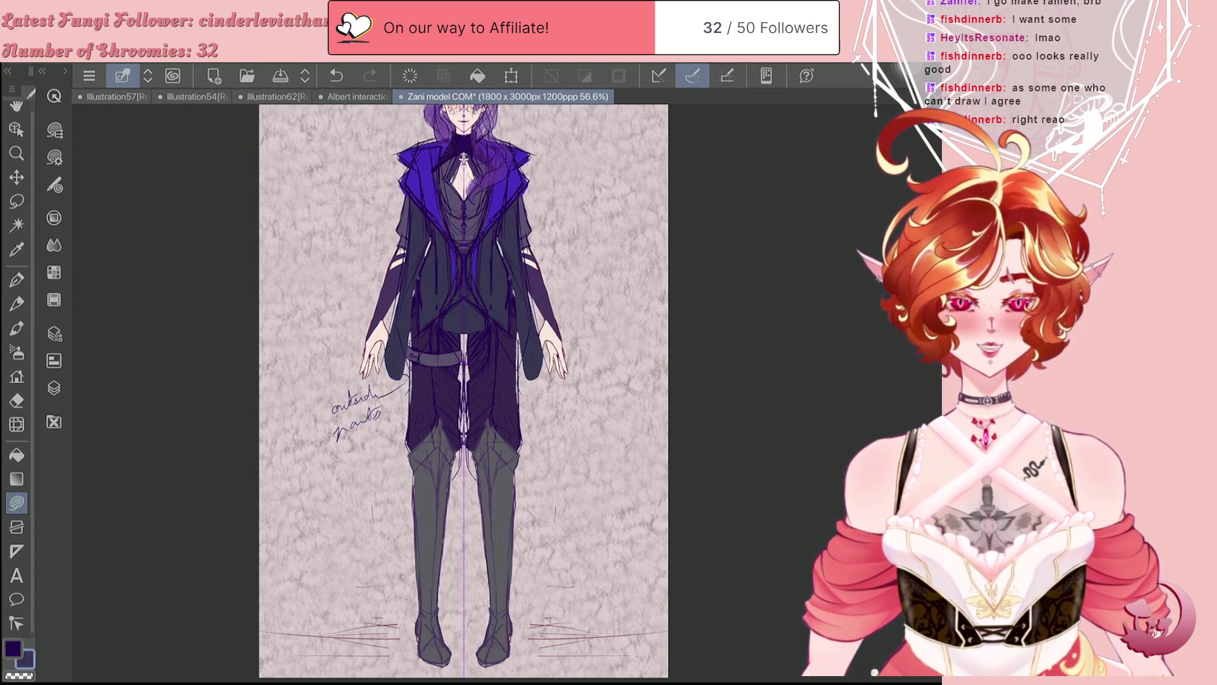
key(ctrl+z)
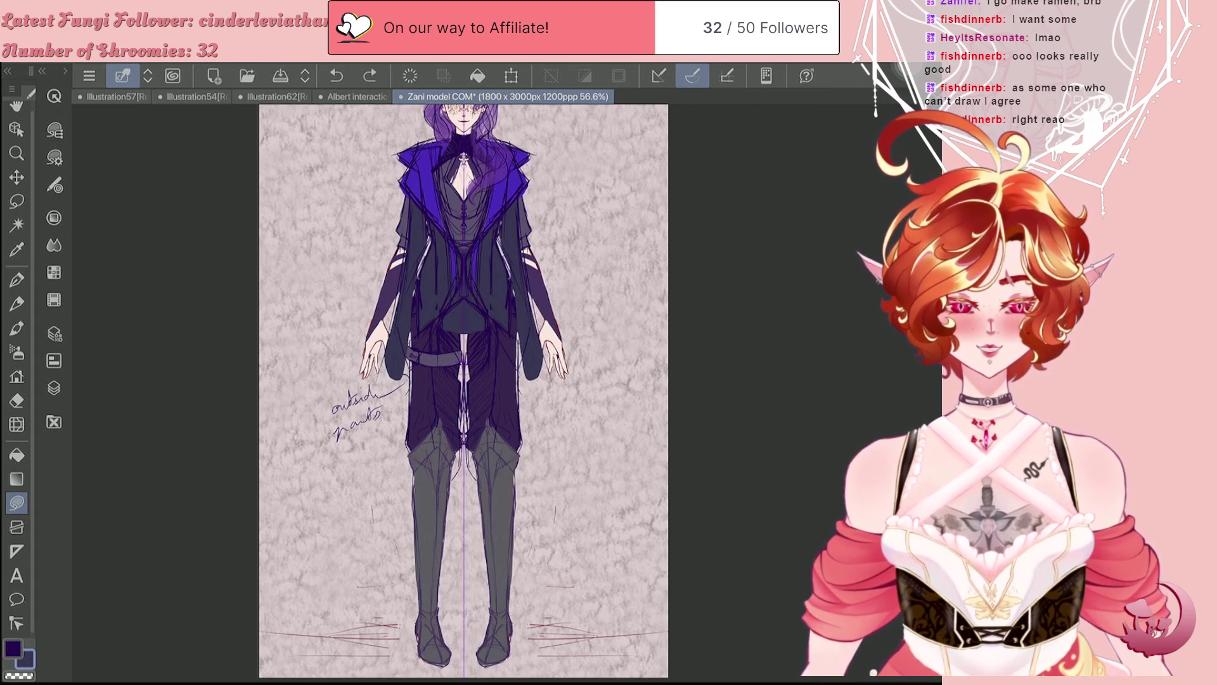
key(ctrl+z)
key(ctrl+z)
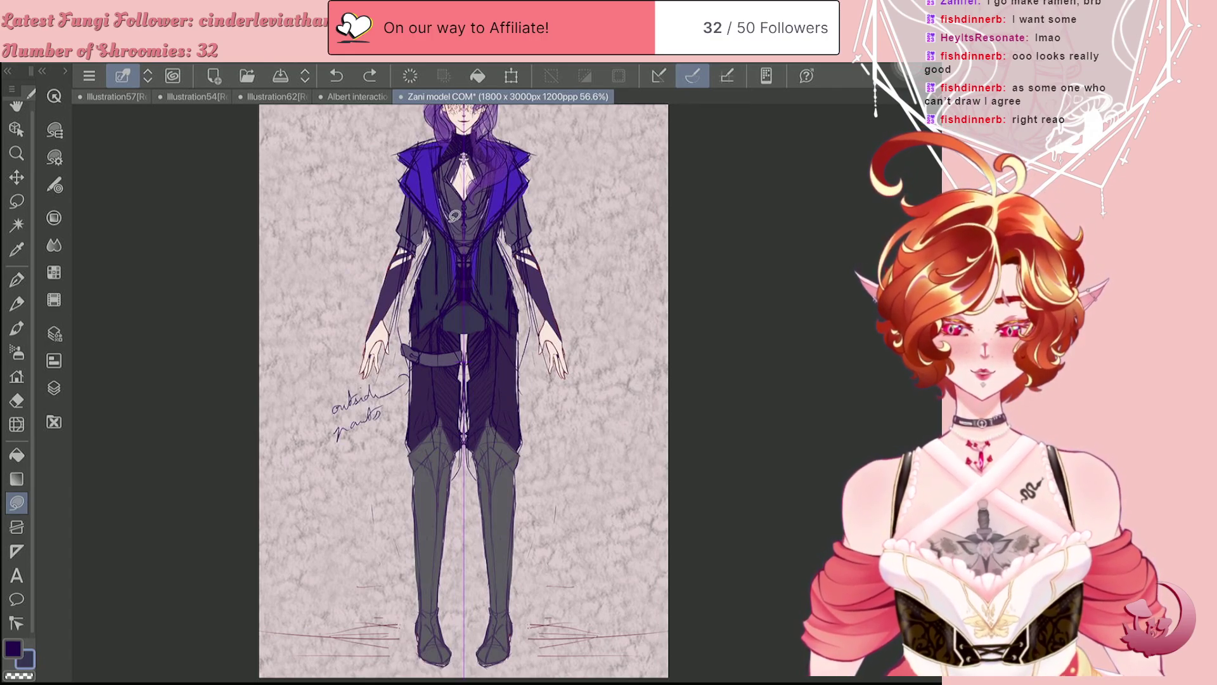
key(ctrl+y)
key(ctrl+y)
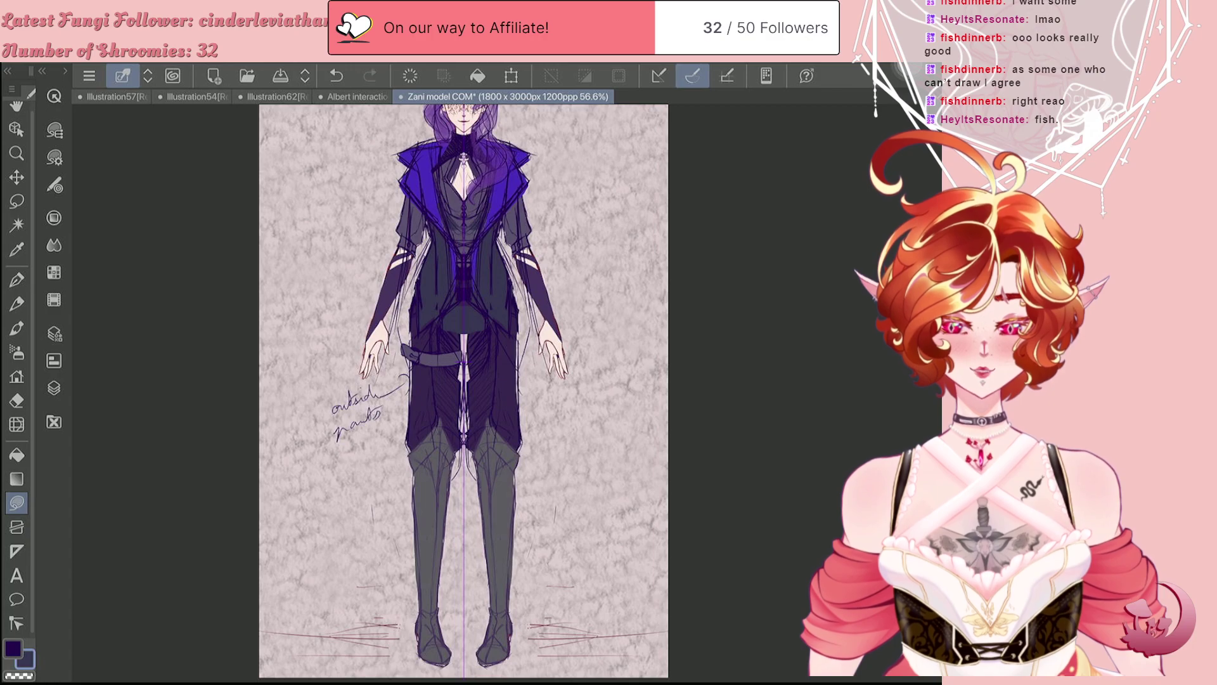
mouse_move(443, 200)
mouse_down()
mouse_move(478, 232)
mouse_move(449, 213)
mouse_up()
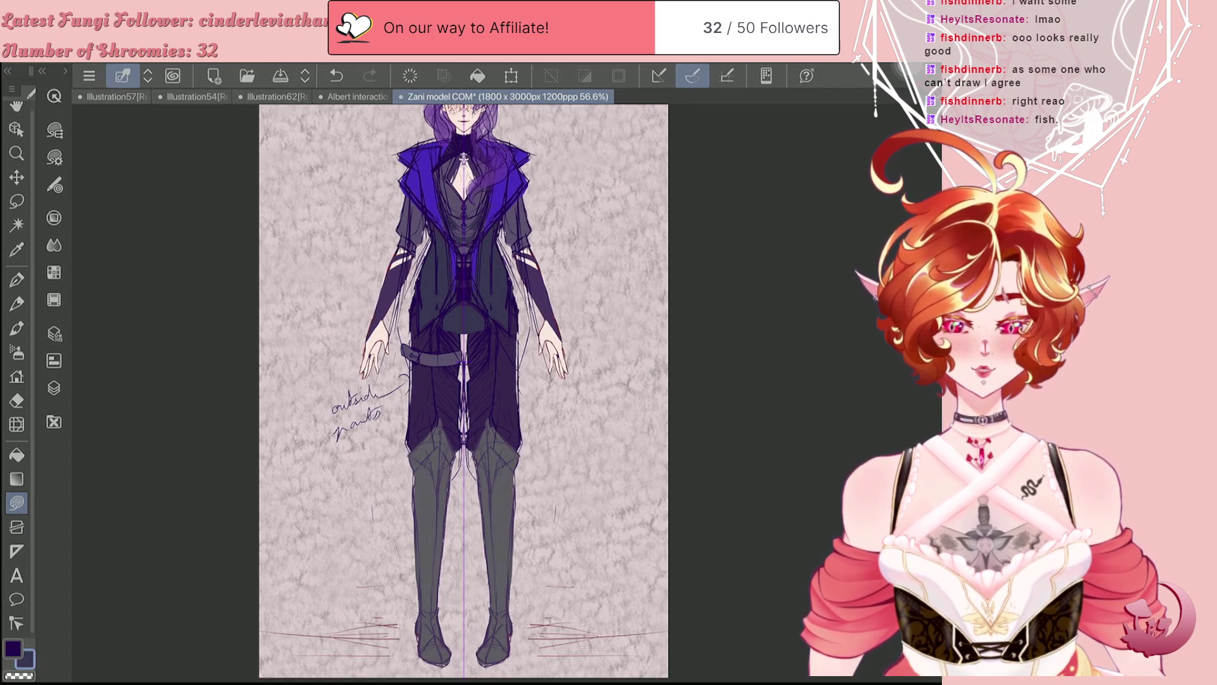
key(ctrl+z)
mouse_move(444, 210)
mouse_down()
mouse_move(474, 227)
mouse_move(457, 214)
mouse_up()
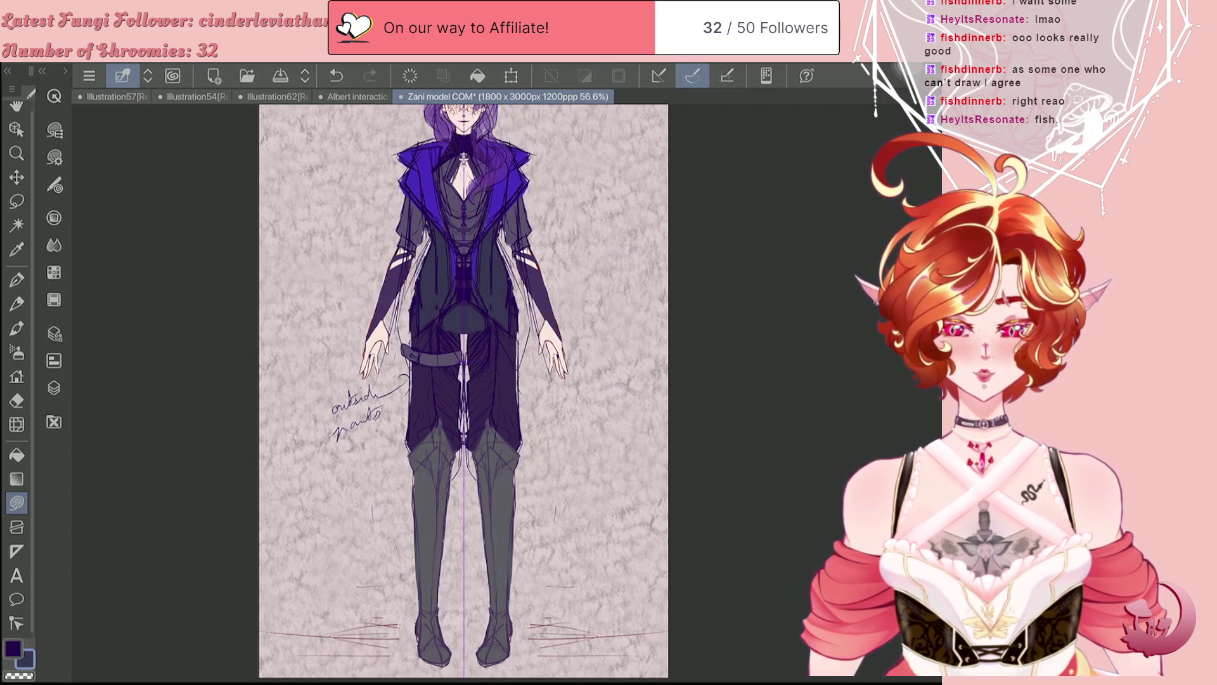
key(ctrl+z)
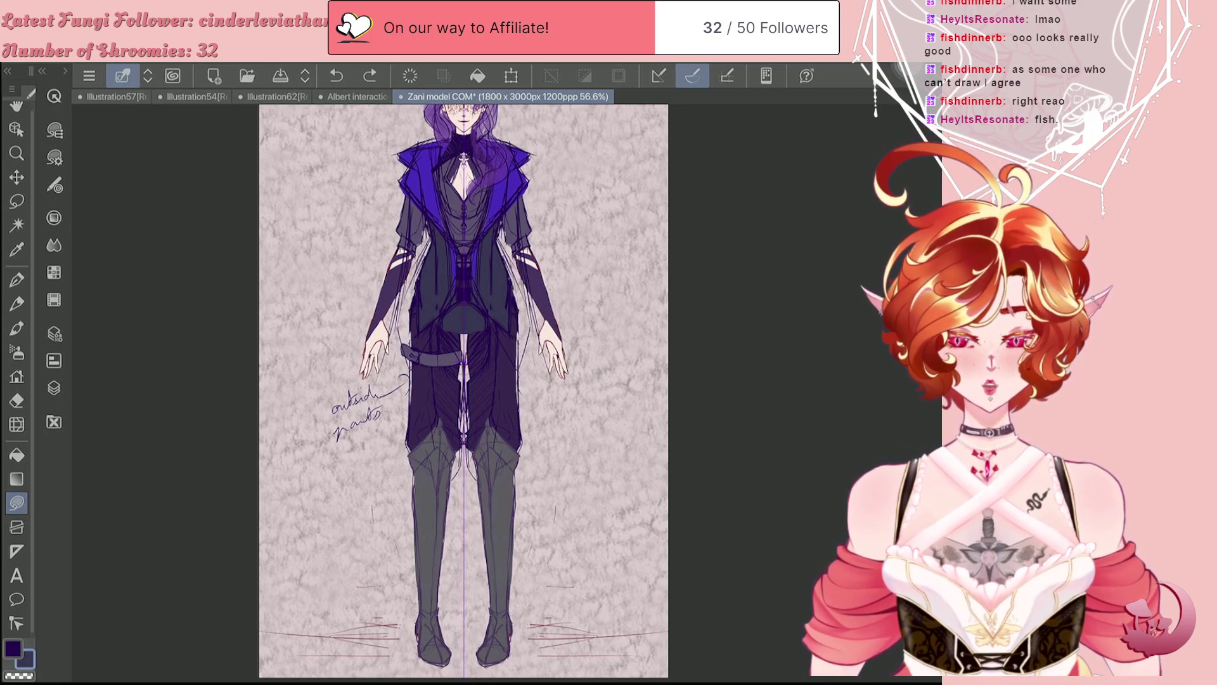
drag(539, 326, 555, 405)
key(ctrl+z)
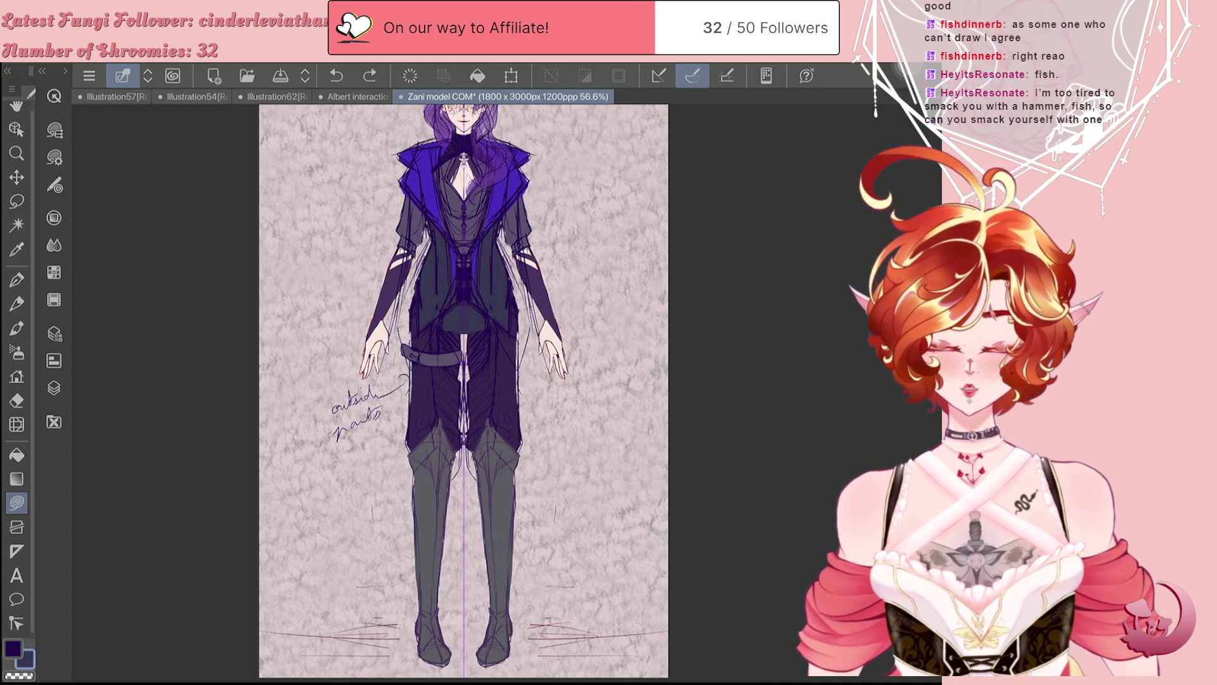
Step: Add a new layer directly above the Paper layer, beneath the Skin layer
click(54, 387)
scroll(184, 406, down, 2)
click(204, 594)
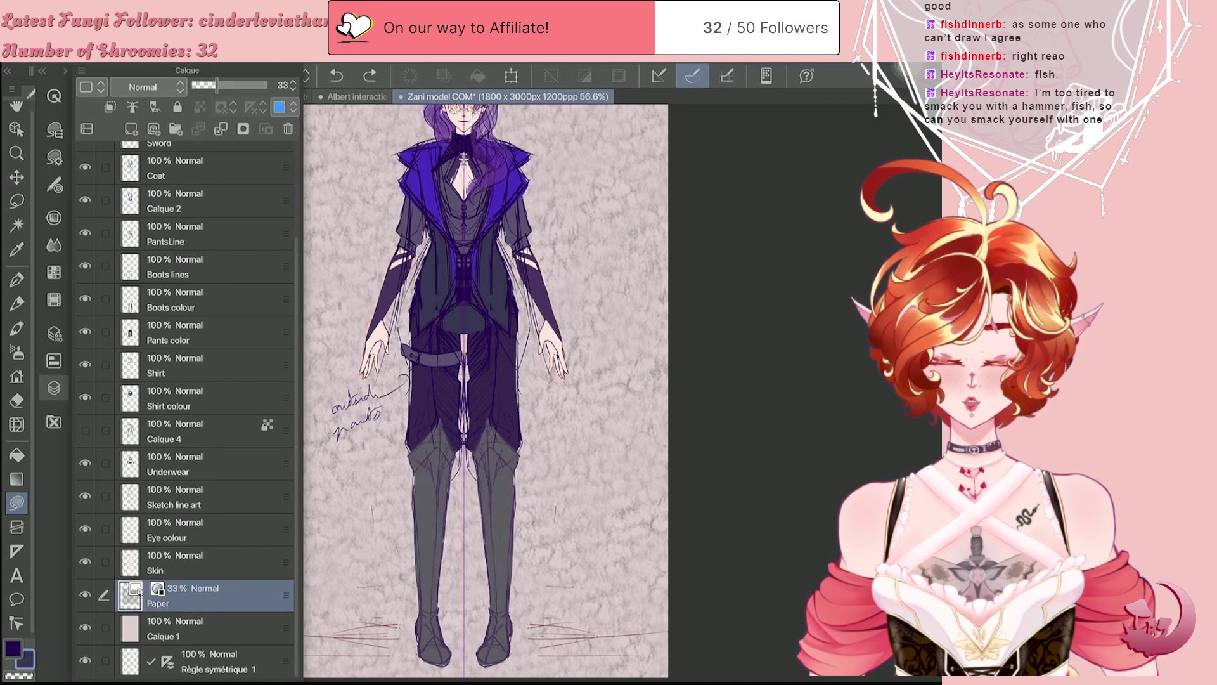
key(ctrl+shift+n)
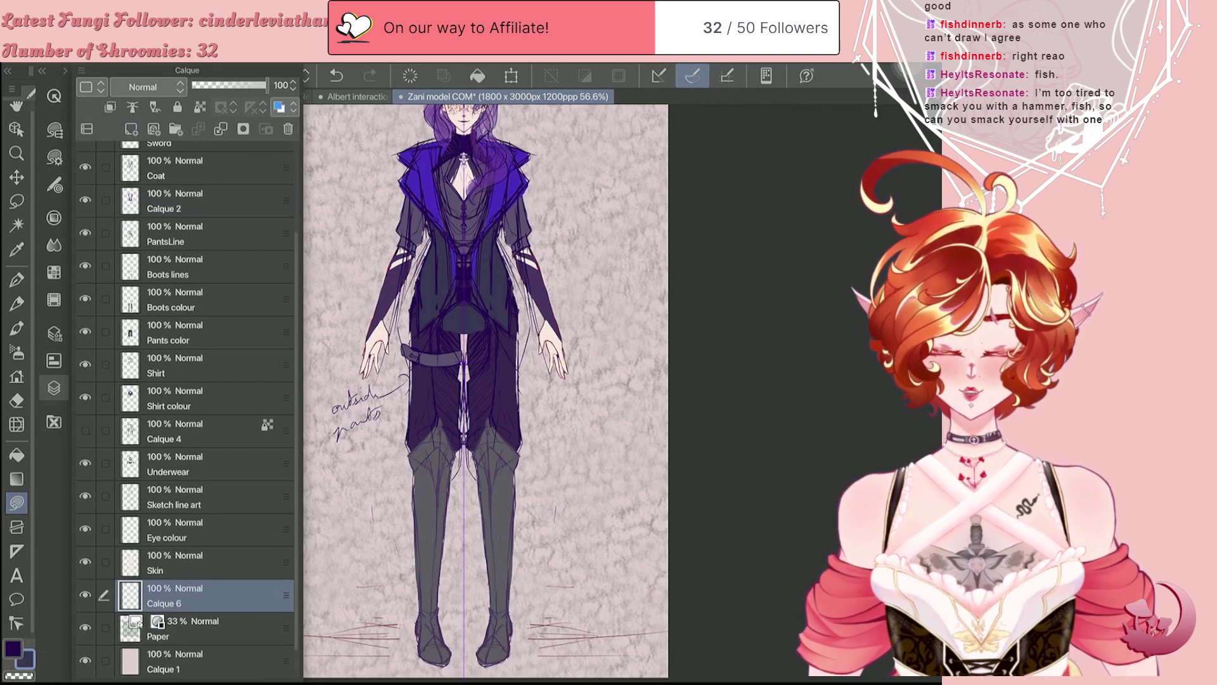
click(54, 387)
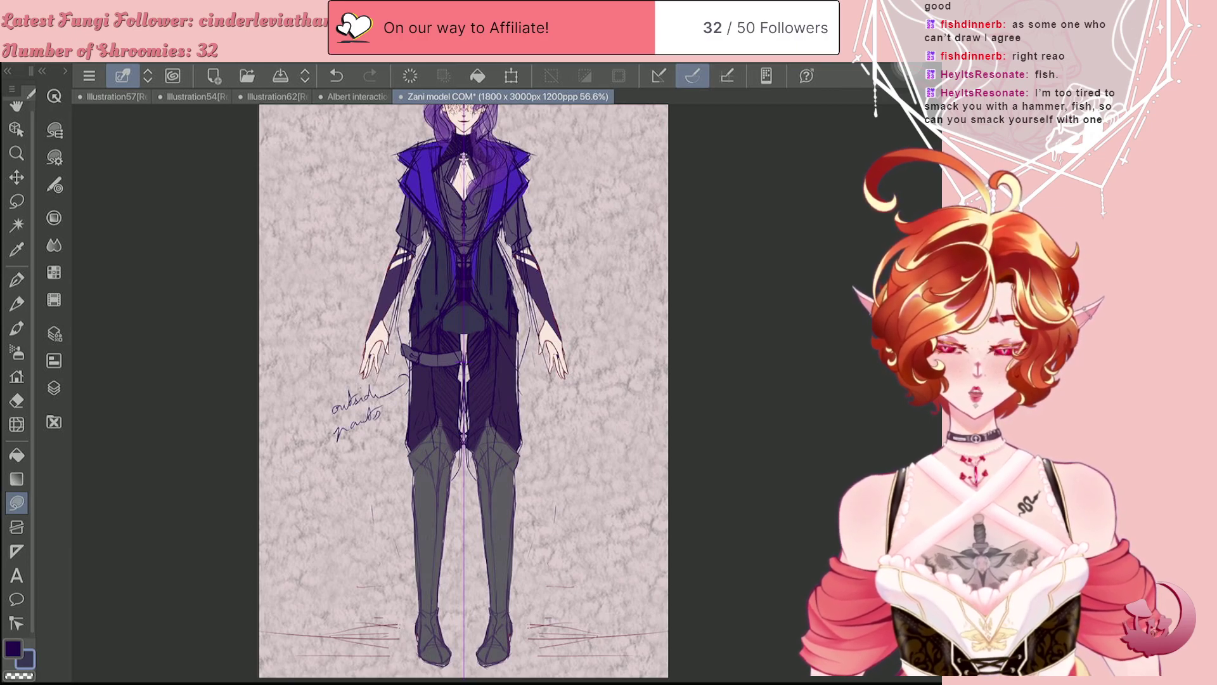
Step: Hide the symmetry ruler layer so drawing is no longer mirrored
click(54, 388)
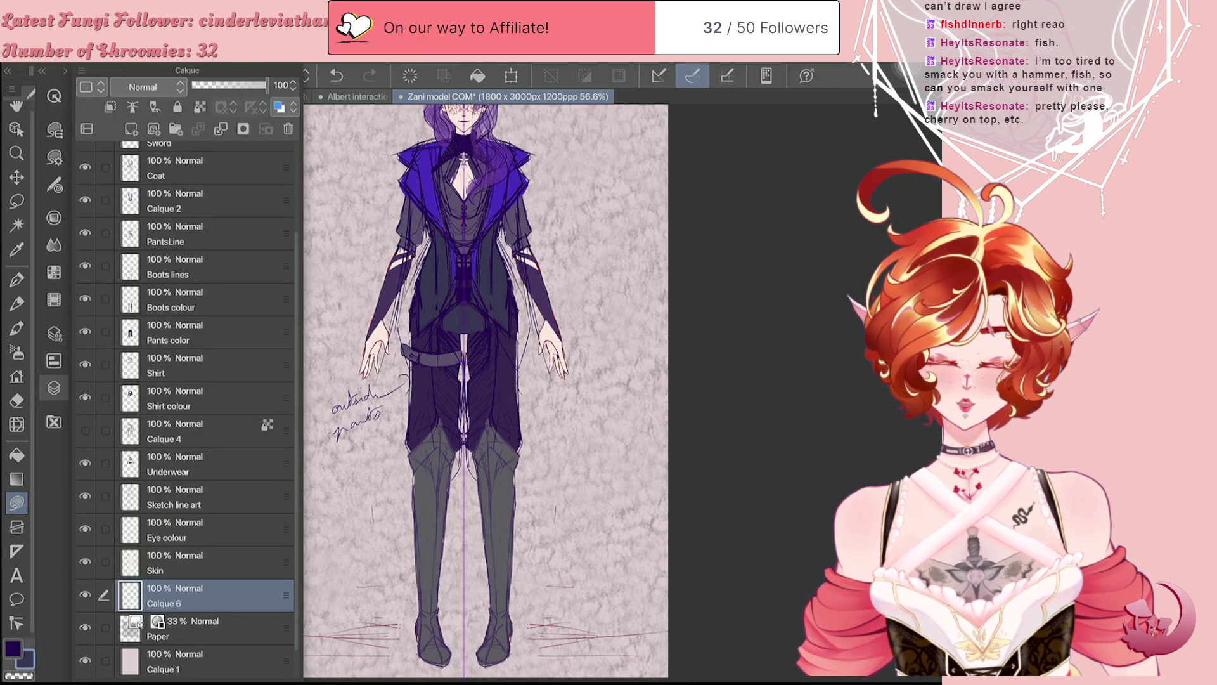
scroll(185, 408, down, 1)
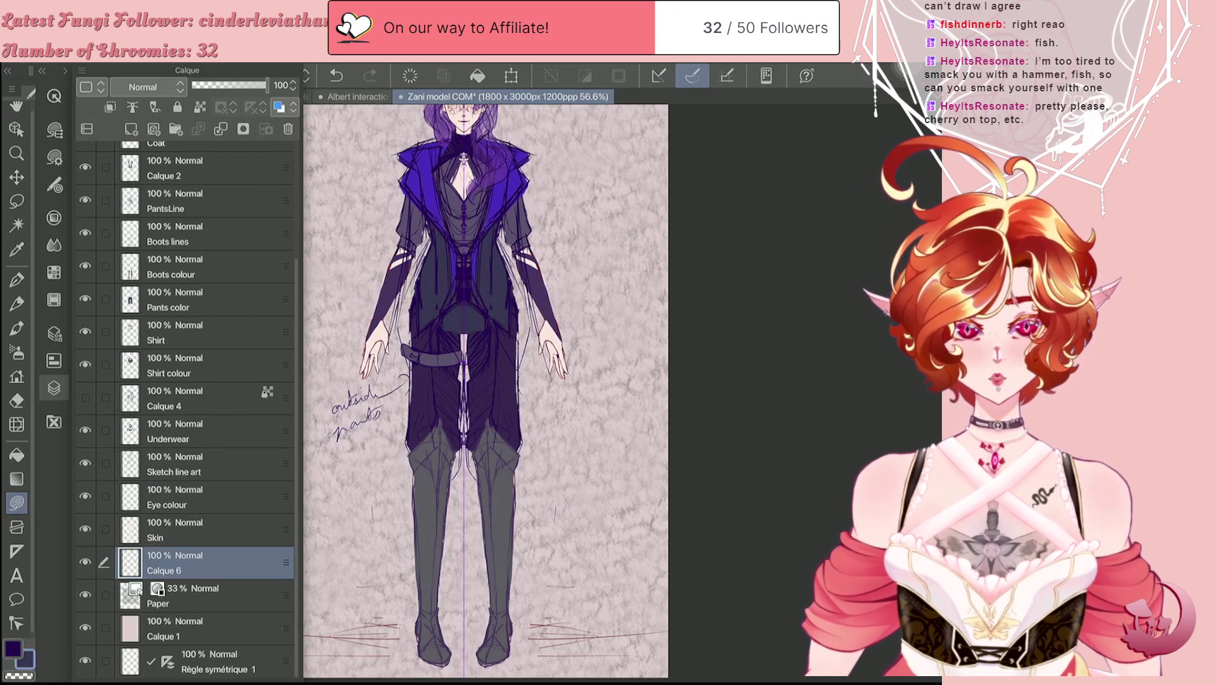
click(85, 660)
click(54, 388)
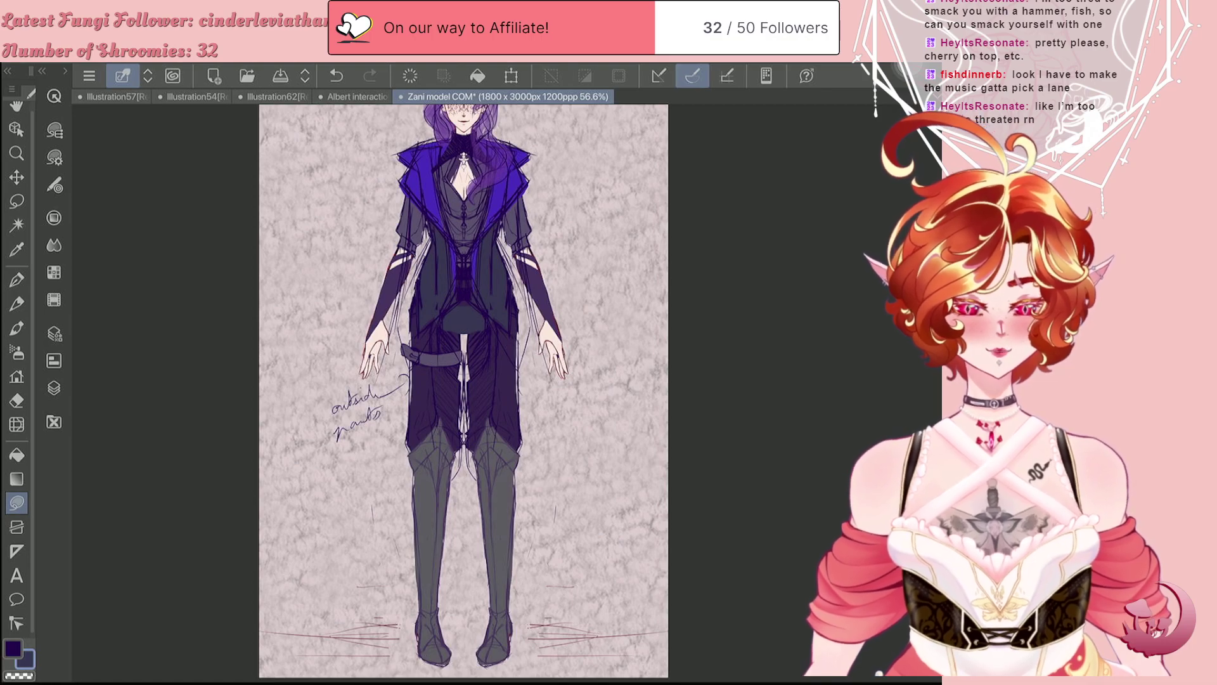
Step: On Calque 6, fill a long dark blue-grey coat panel behind the hand on the unbelted side, from waist to mid-calf
scroll(462, 393, up, 2)
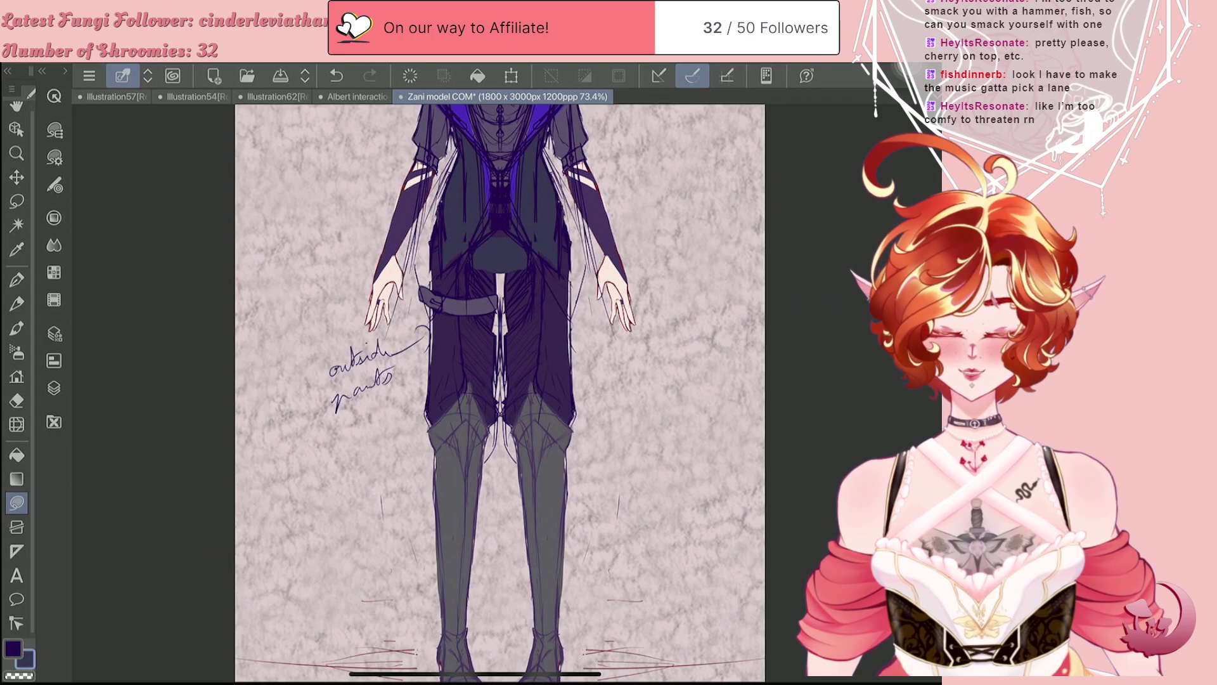
mouse_move(560, 134)
mouse_down()
mouse_move(637, 482)
mouse_move(622, 526)
mouse_move(593, 490)
mouse_move(544, 112)
mouse_up()
mouse_move(605, 520)
mouse_down()
mouse_move(594, 530)
mouse_move(597, 492)
mouse_move(608, 558)
mouse_move(618, 508)
mouse_up()
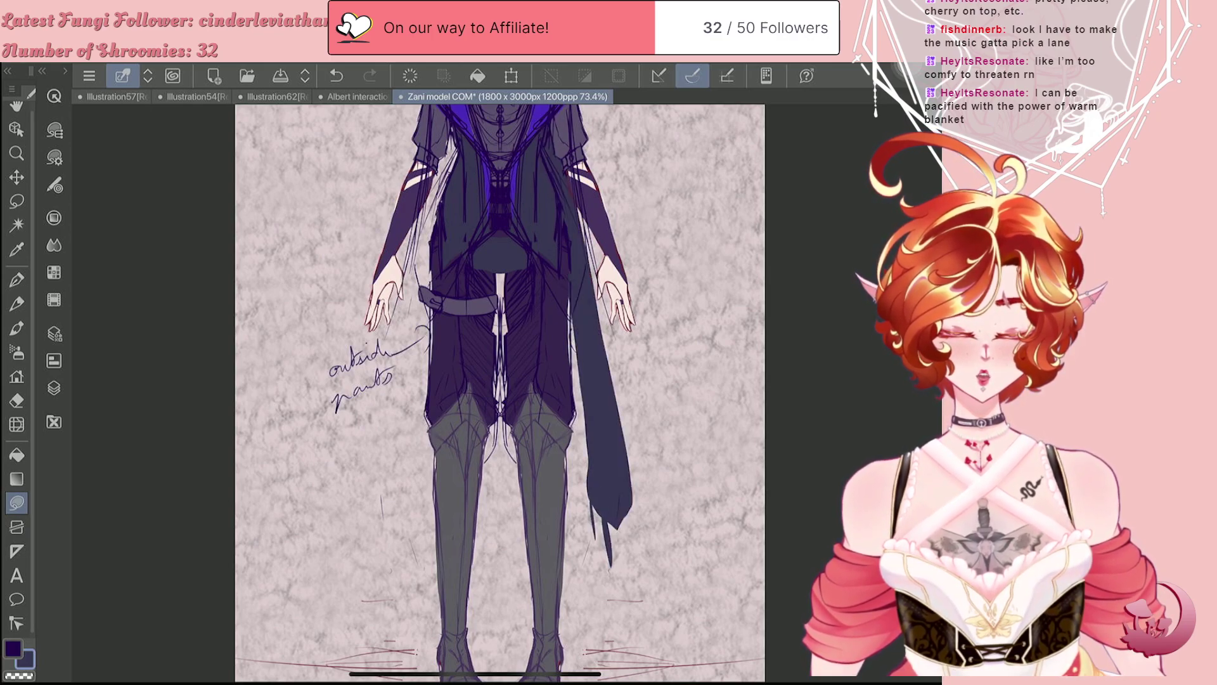
Step: Undo the thin strips at the panel's end, fill a diamond-shaped tip instead, and widen the panel inward behind the leg
scroll(543, 340, up, 2)
scroll(544, 340, up, 3)
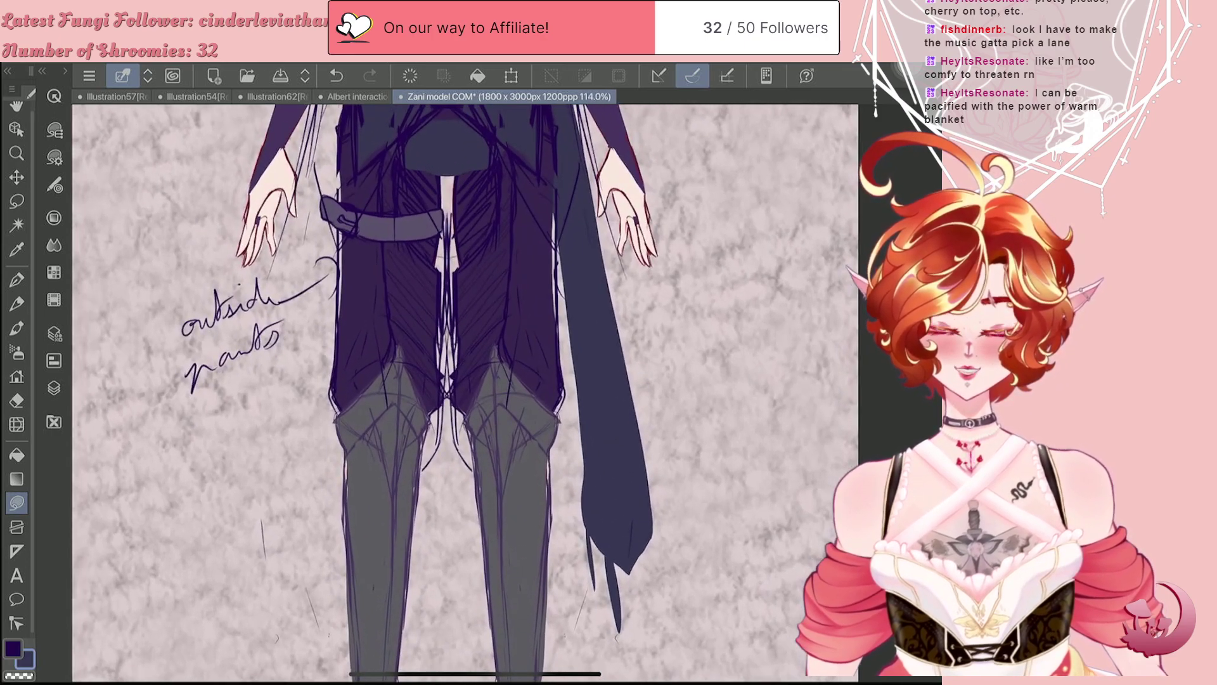
key(ctrl+z)
key(ctrl+z)
mouse_move(619, 558)
mouse_down()
mouse_move(617, 597)
mouse_move(644, 615)
mouse_move(655, 582)
mouse_move(625, 526)
mouse_up()
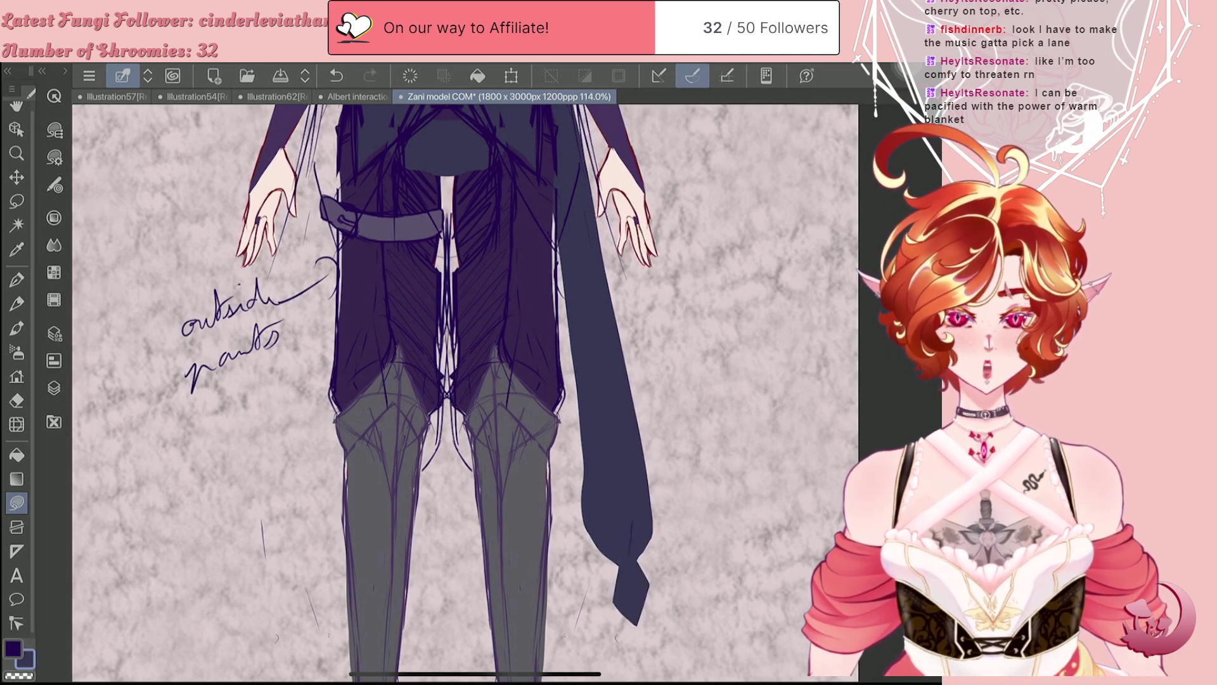
scroll(466, 393, down, 3)
mouse_move(614, 523)
mouse_down()
mouse_move(590, 487)
mouse_move(568, 491)
mouse_move(498, 404)
mouse_move(448, 124)
mouse_move(506, 114)
mouse_move(562, 143)
mouse_move(591, 225)
mouse_up()
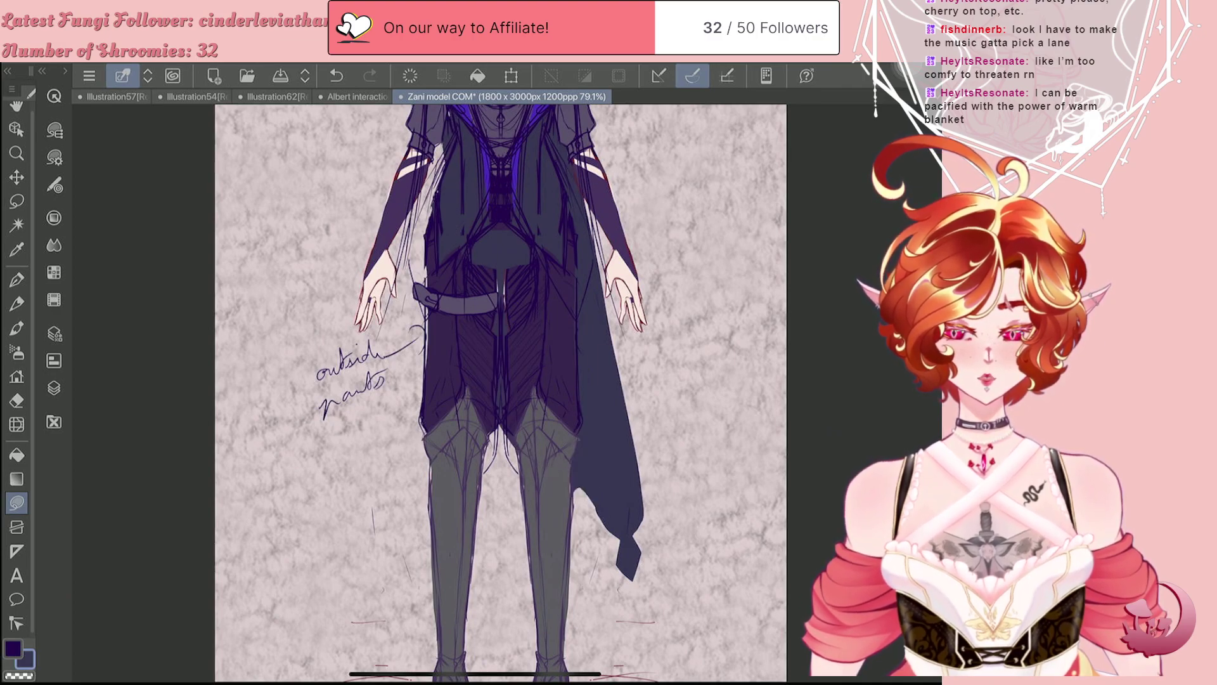
Step: Try filling a dark blue-grey drape behind the arm above the long panel, and undo it
scroll(494, 393, down, 3)
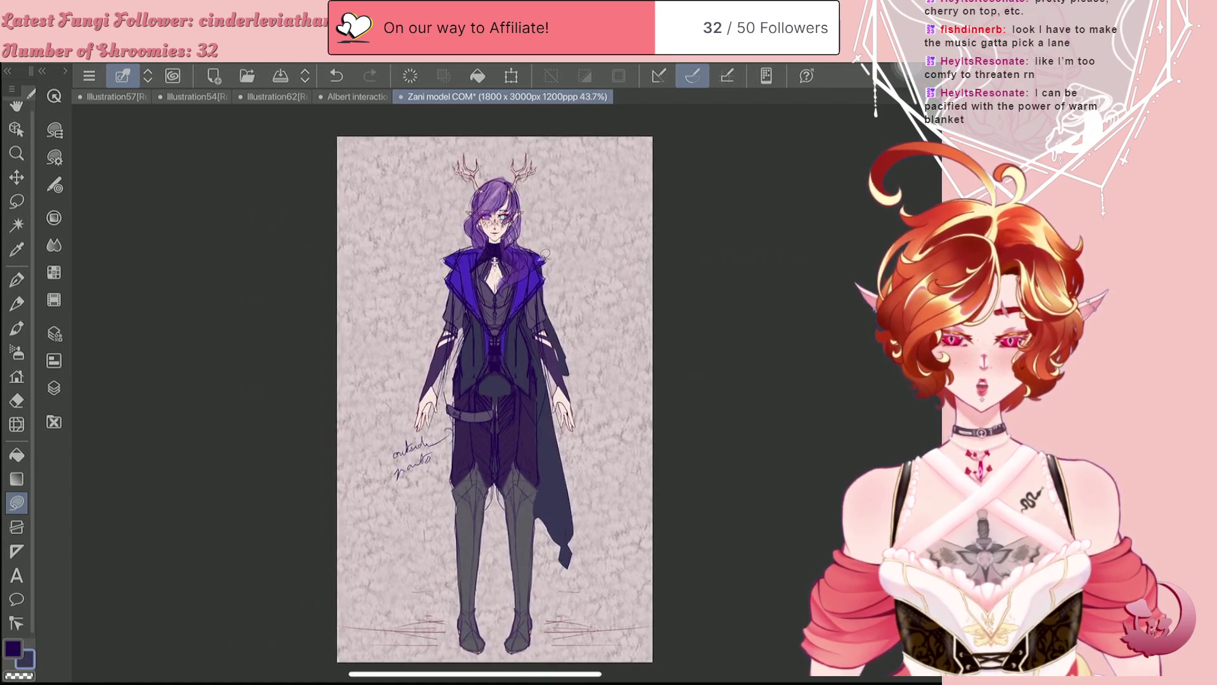
drag(568, 371, 539, 342)
key(ctrl+z)
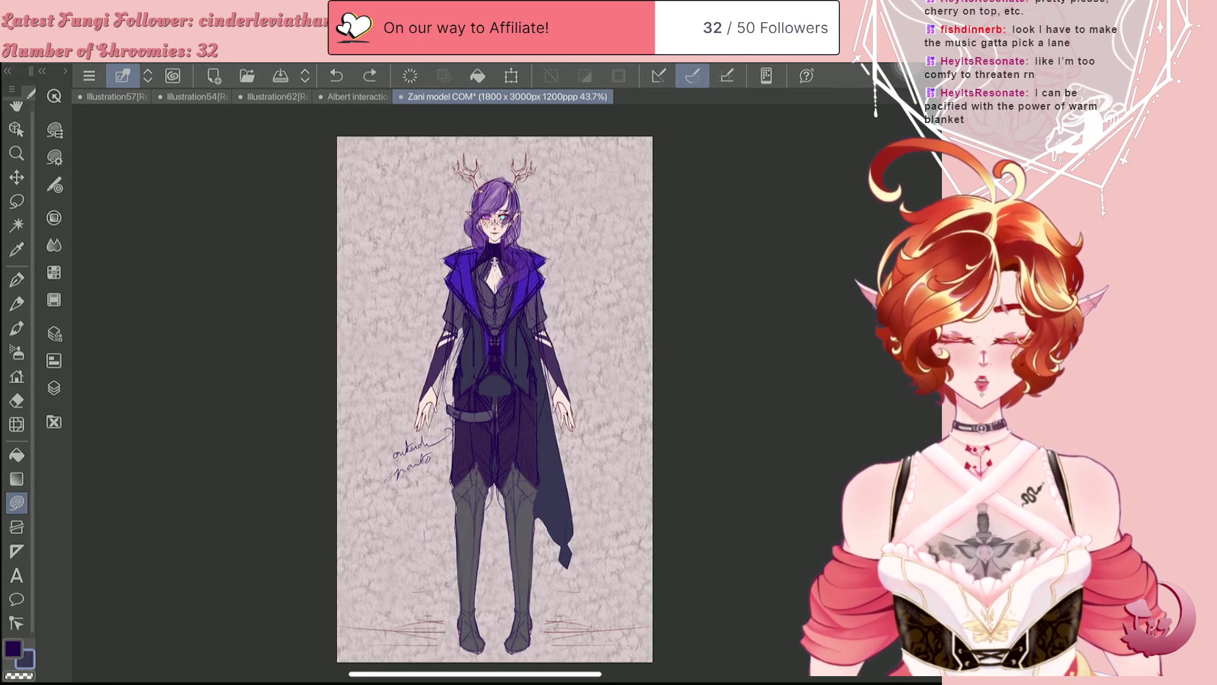
Step: Select the Calque 2 layer and undo a trial erasure at the collar's shoulder point
click(54, 387)
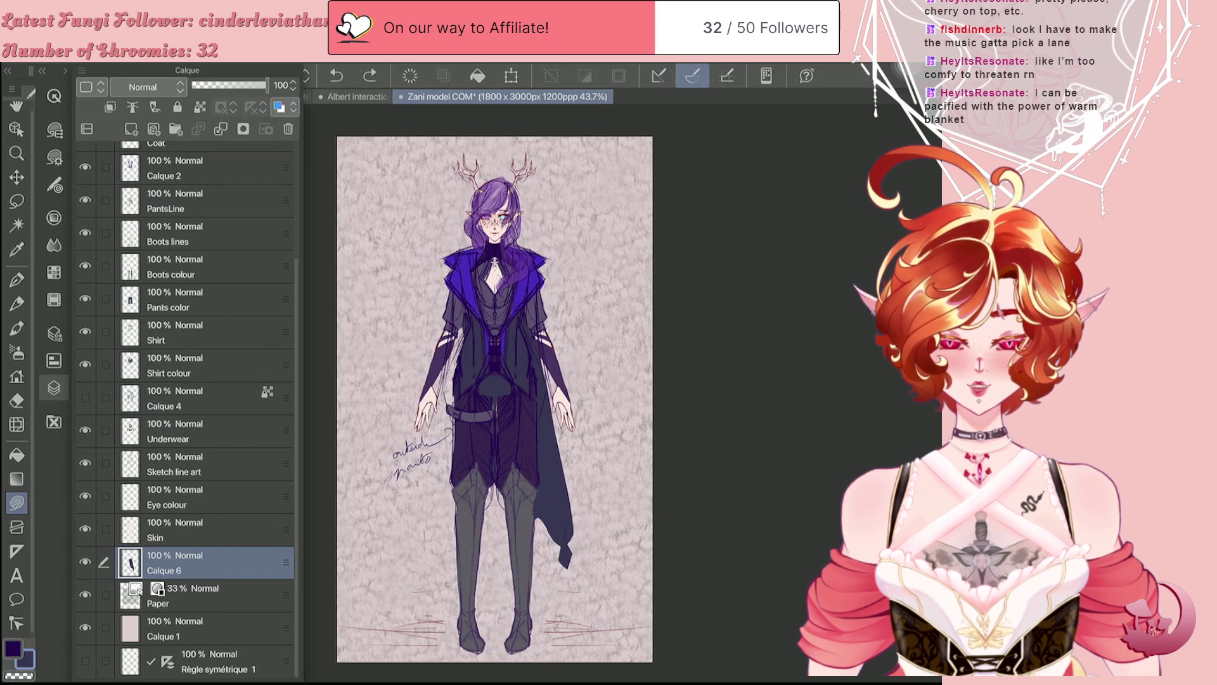
click(204, 168)
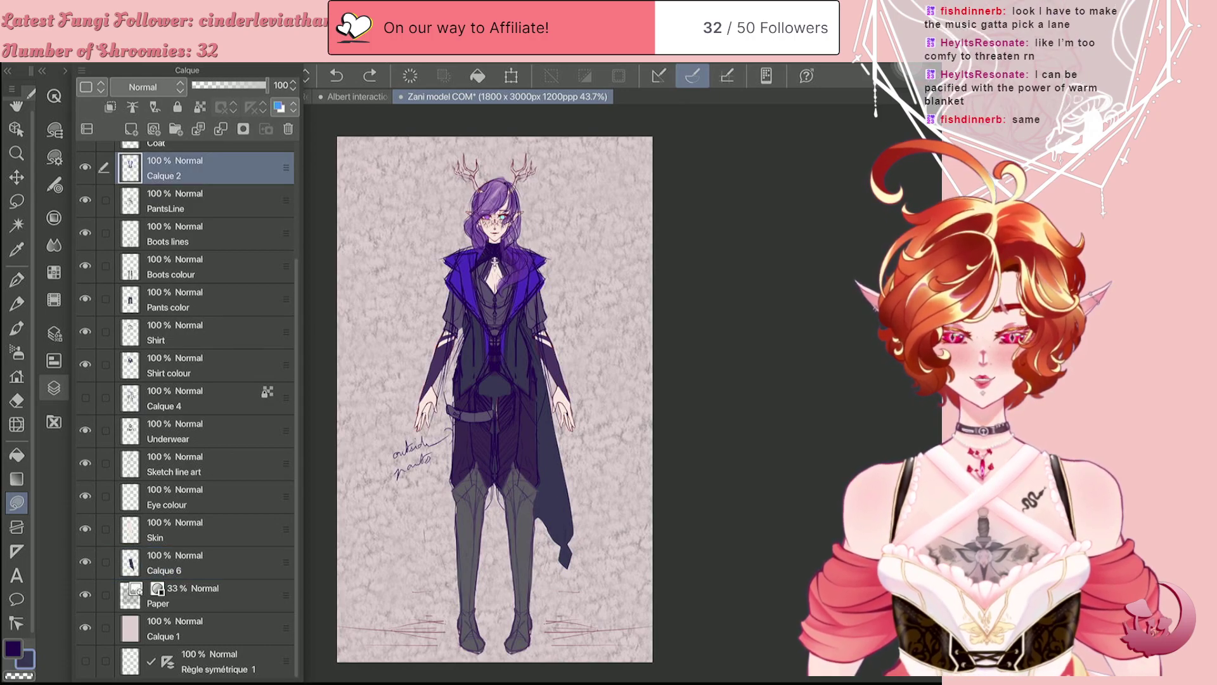
click(54, 387)
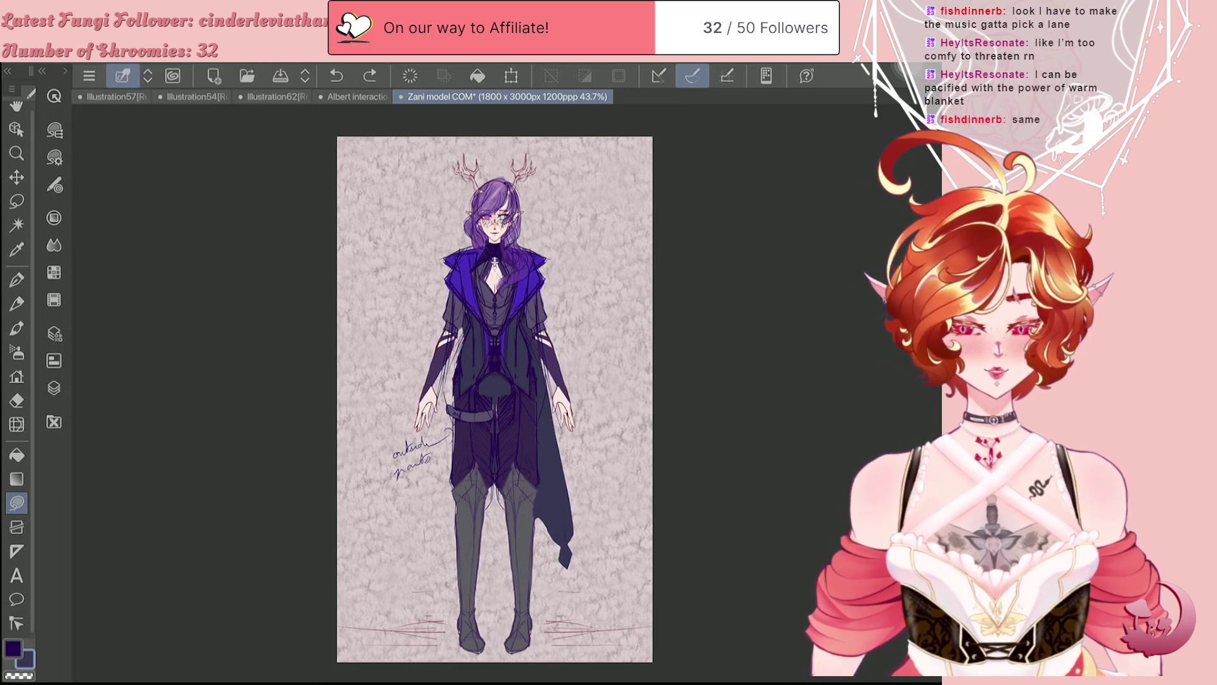
click(17, 400)
drag(539, 259, 543, 286)
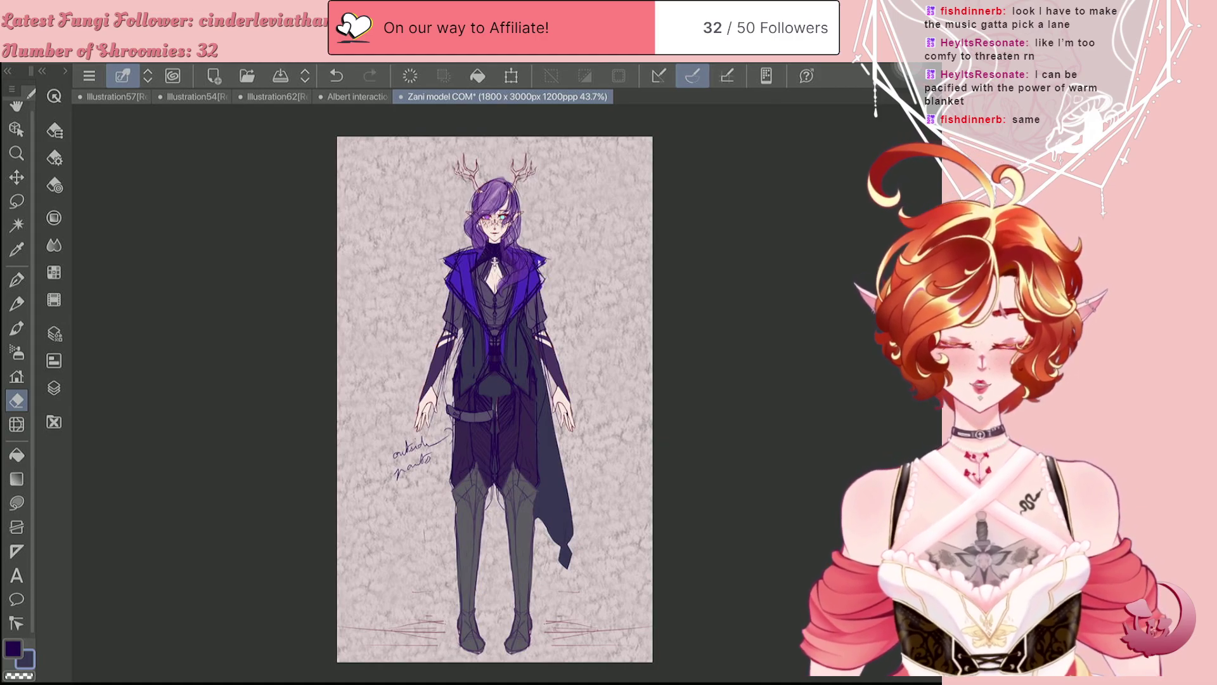
key(j)
key(ctrl+z)
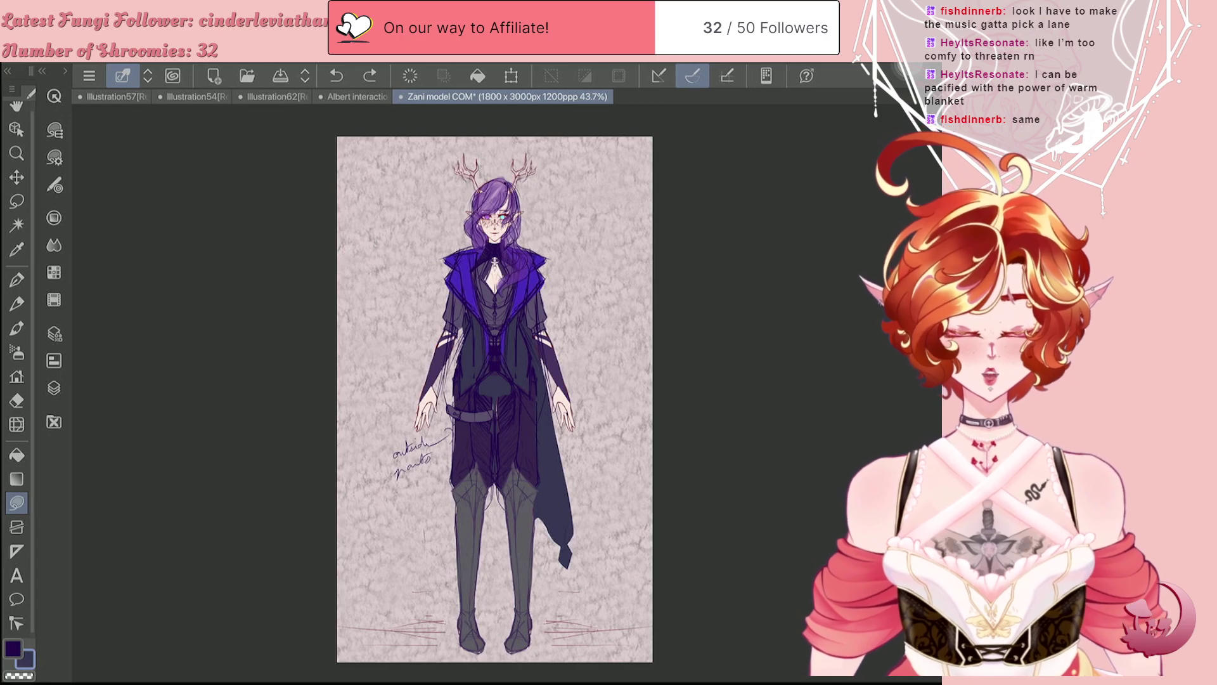
Step: Fill a wide dark blue-grey draped sleeve from shoulder to forearm on the panel side, undoing the trial version
mouse_move(531, 297)
mouse_down()
mouse_move(553, 346)
mouse_move(543, 294)
mouse_move(540, 355)
mouse_up()
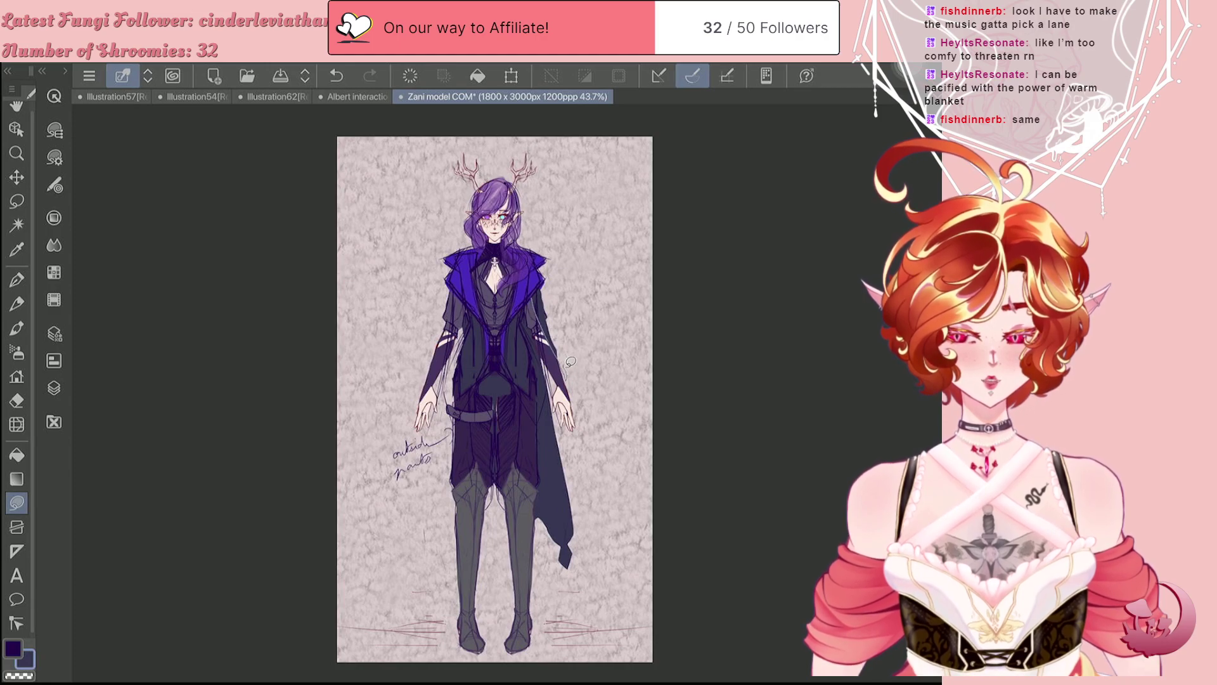
drag(578, 372, 548, 256)
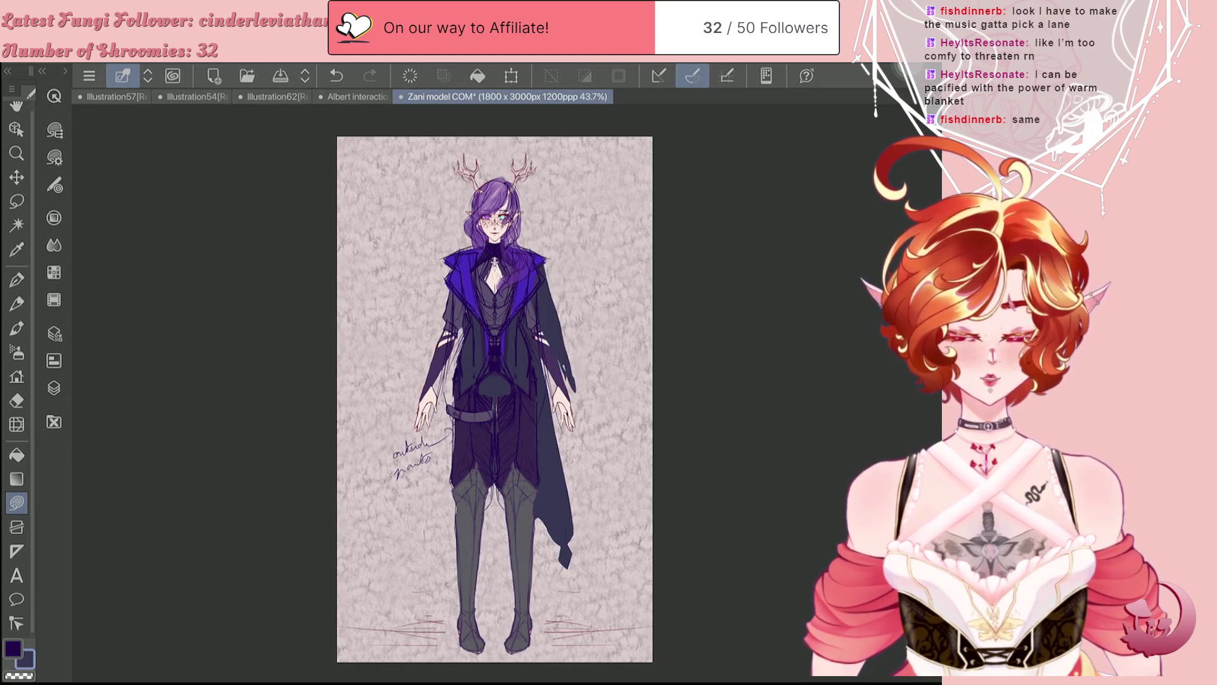
key(ctrl+z)
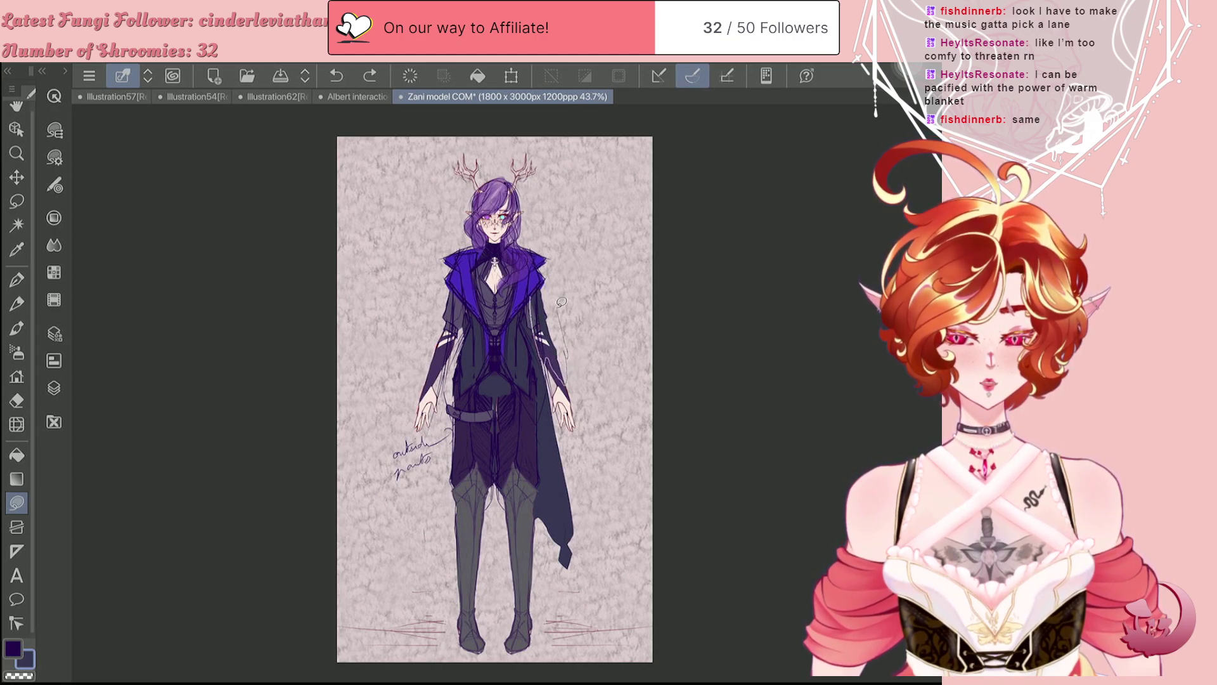
drag(550, 266, 560, 381)
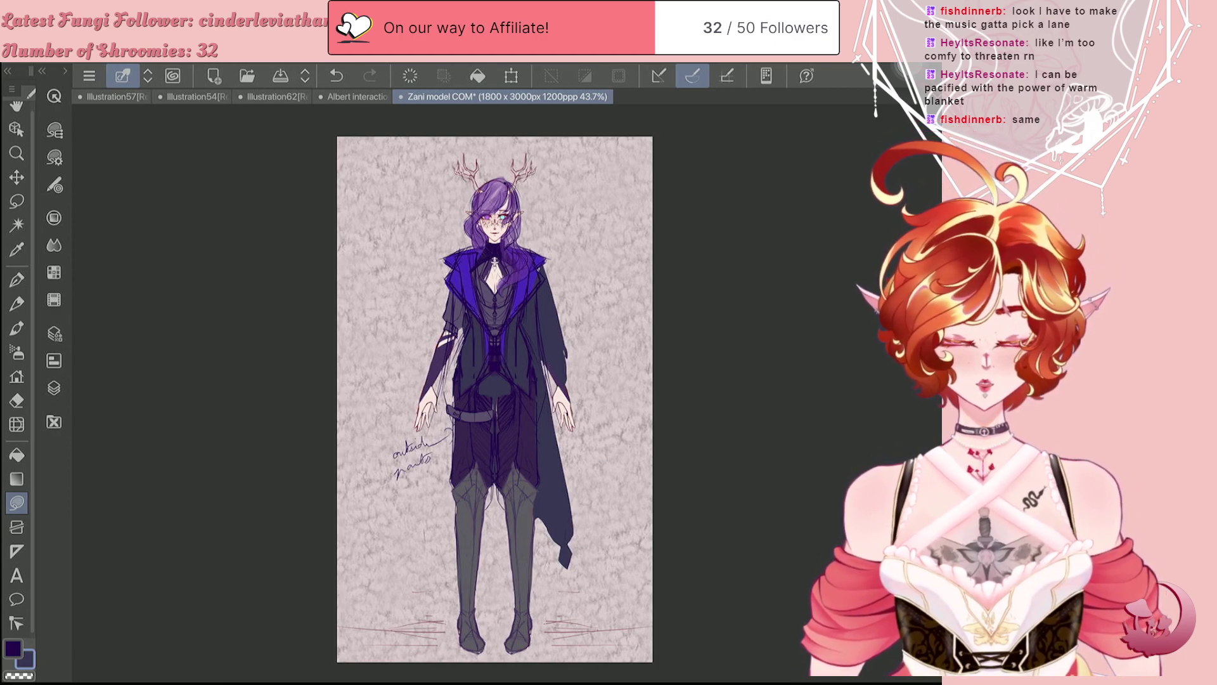
Step: On the Coat layer, outline the outer edge of the draped sleeve in dark purple from the shoulder to its notched end
key(p)
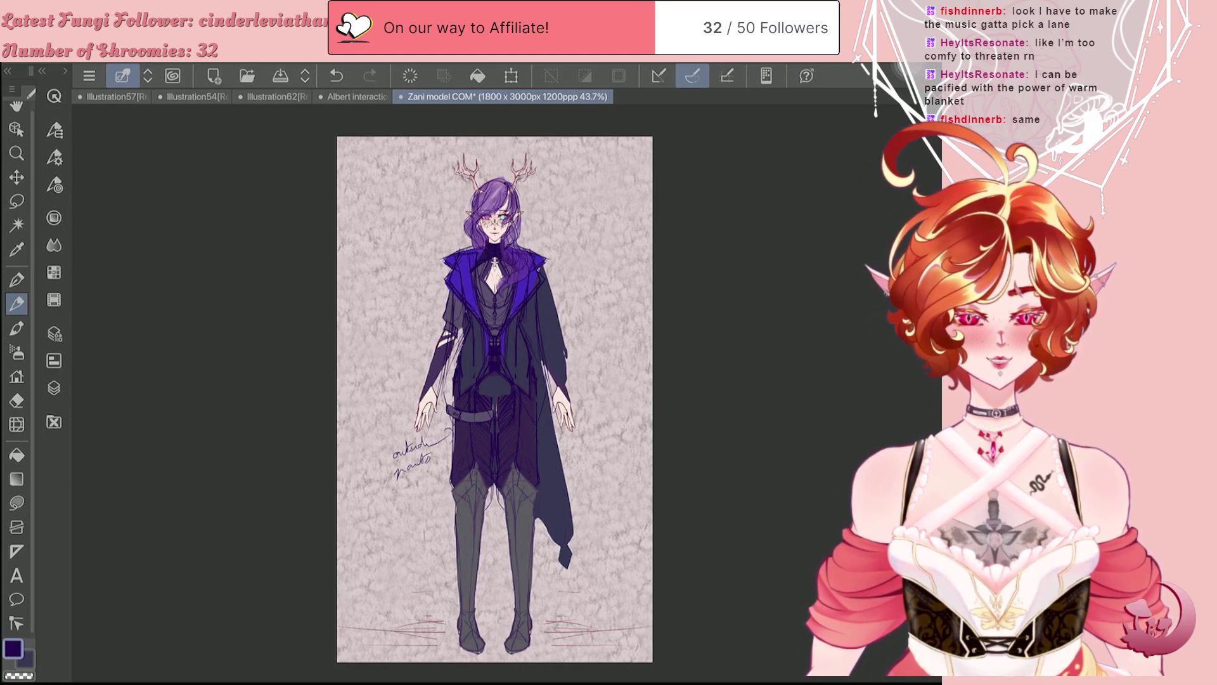
click(54, 387)
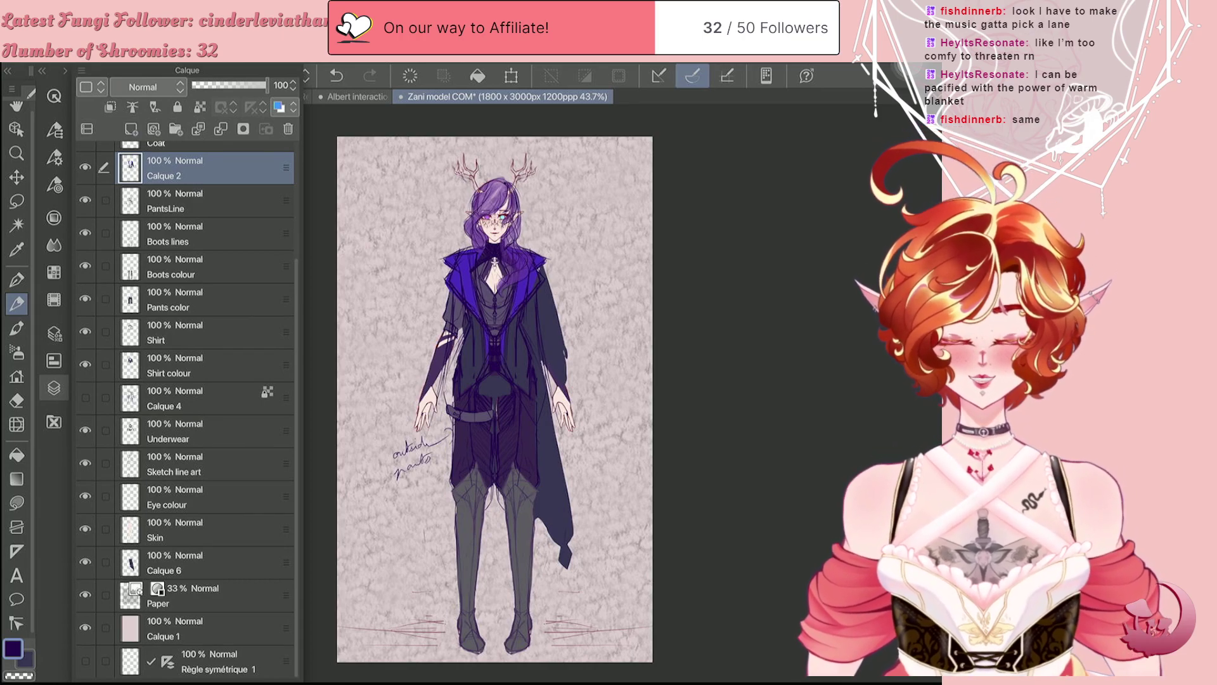
click(204, 201)
click(204, 167)
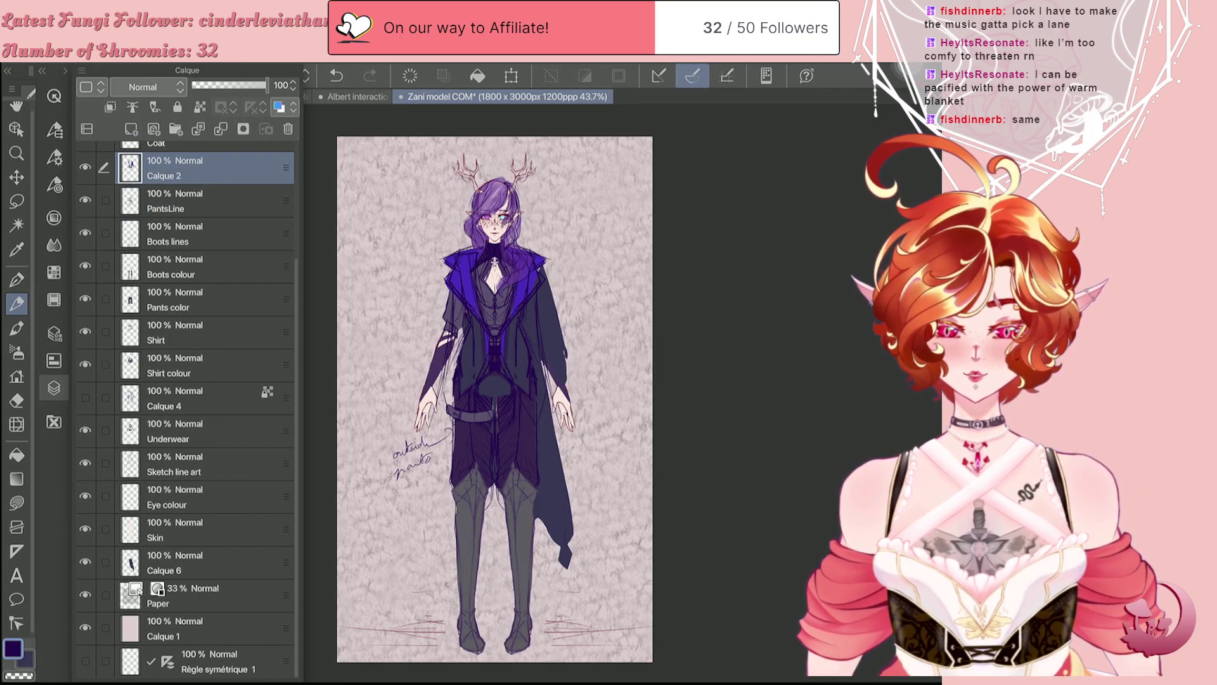
scroll(190, 406, up, 2)
click(204, 213)
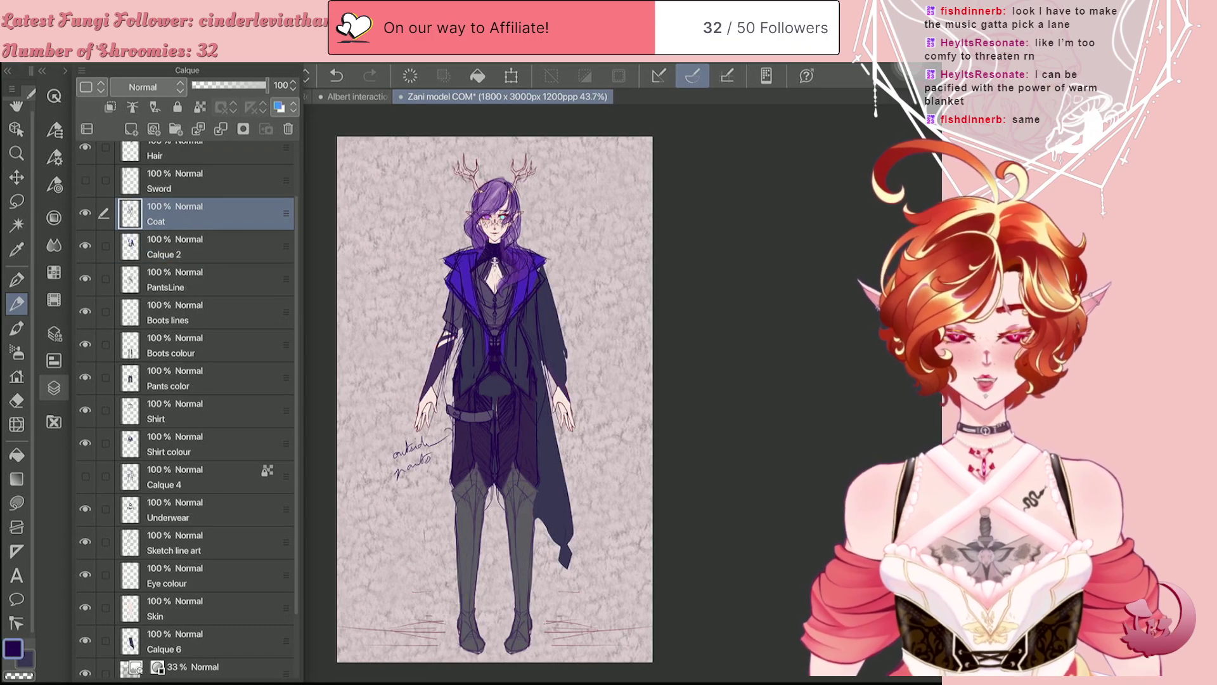
click(54, 387)
scroll(578, 278, up, 3)
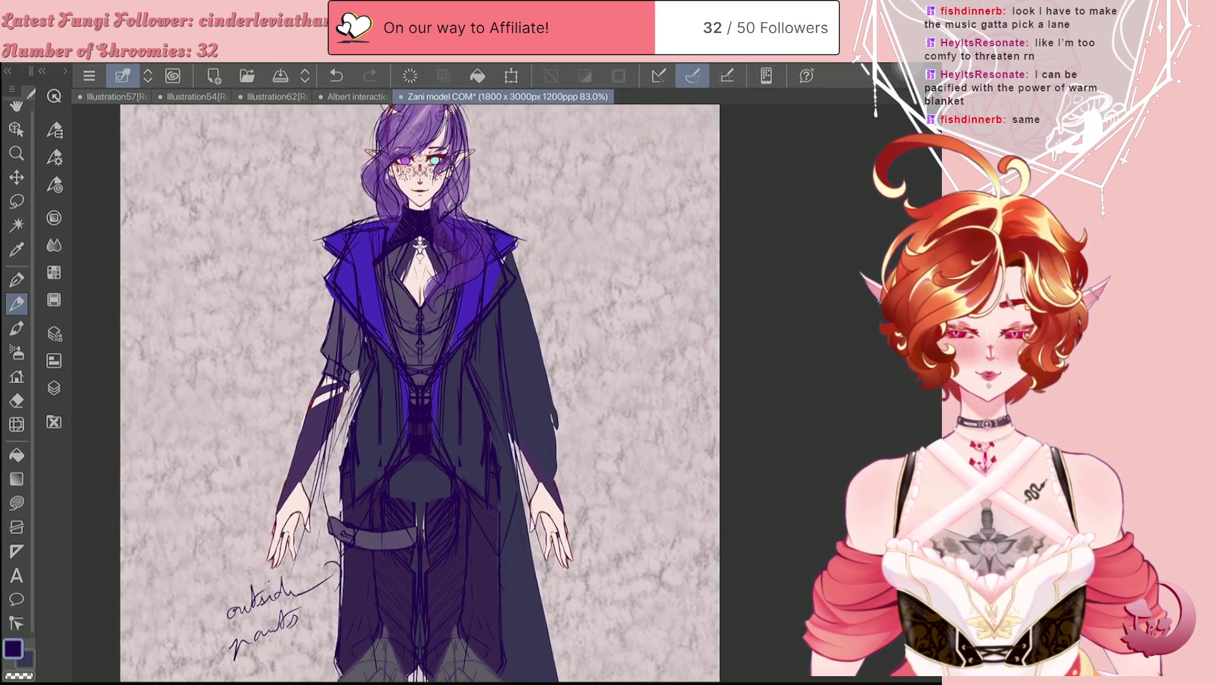
drag(521, 289, 557, 430)
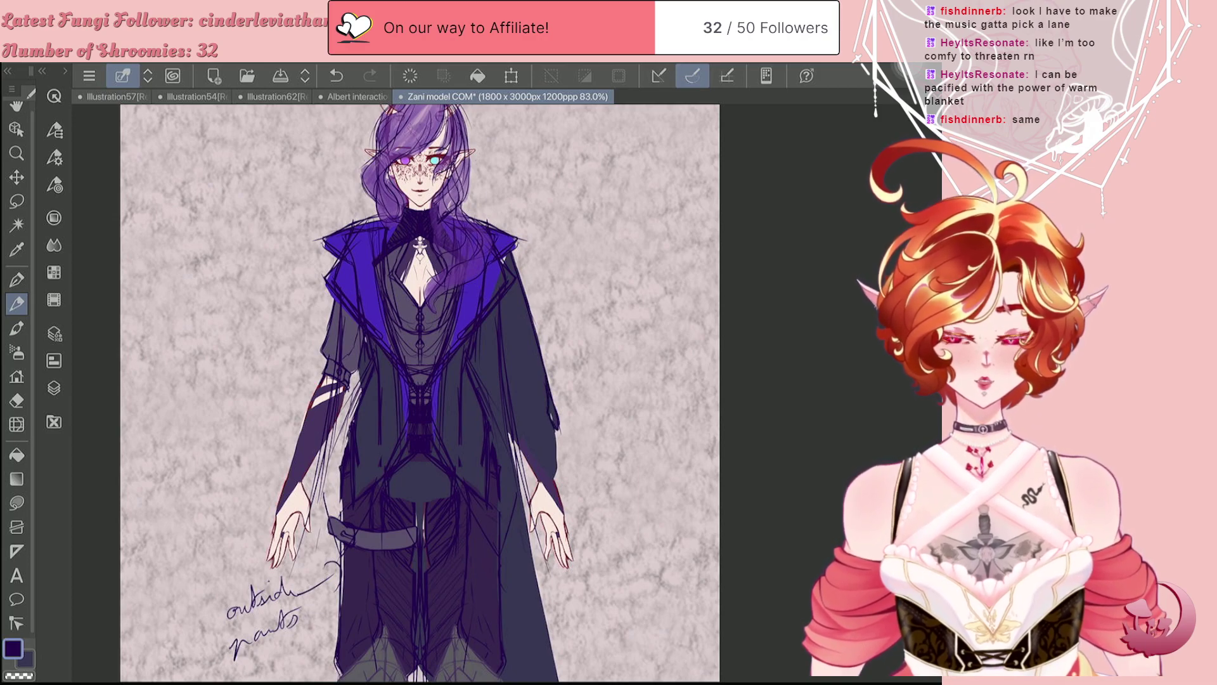
Step: Erase the old short-sleeve and mirrored coat lines that cross the draped sleeve and forearm
key(e)
drag(497, 313, 509, 431)
drag(511, 384, 529, 499)
drag(517, 417, 545, 566)
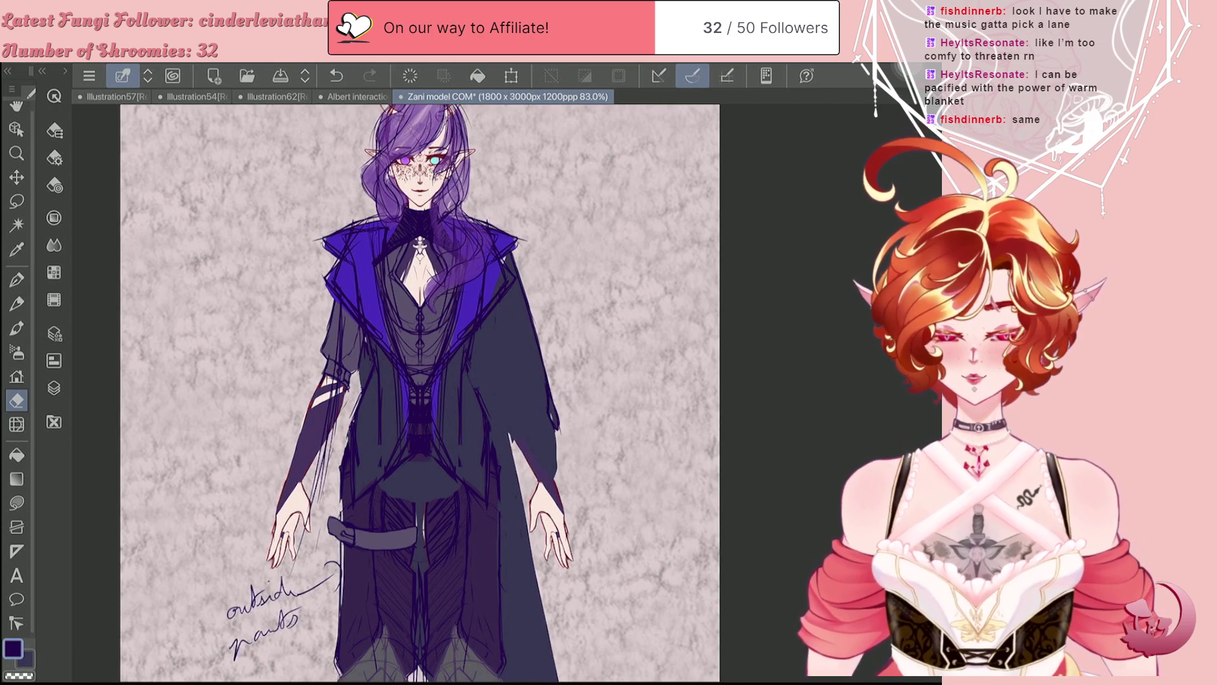
Step: Sketch the draped sleeve's lower hem and the long fold lines running down from the shoulder
key(p)
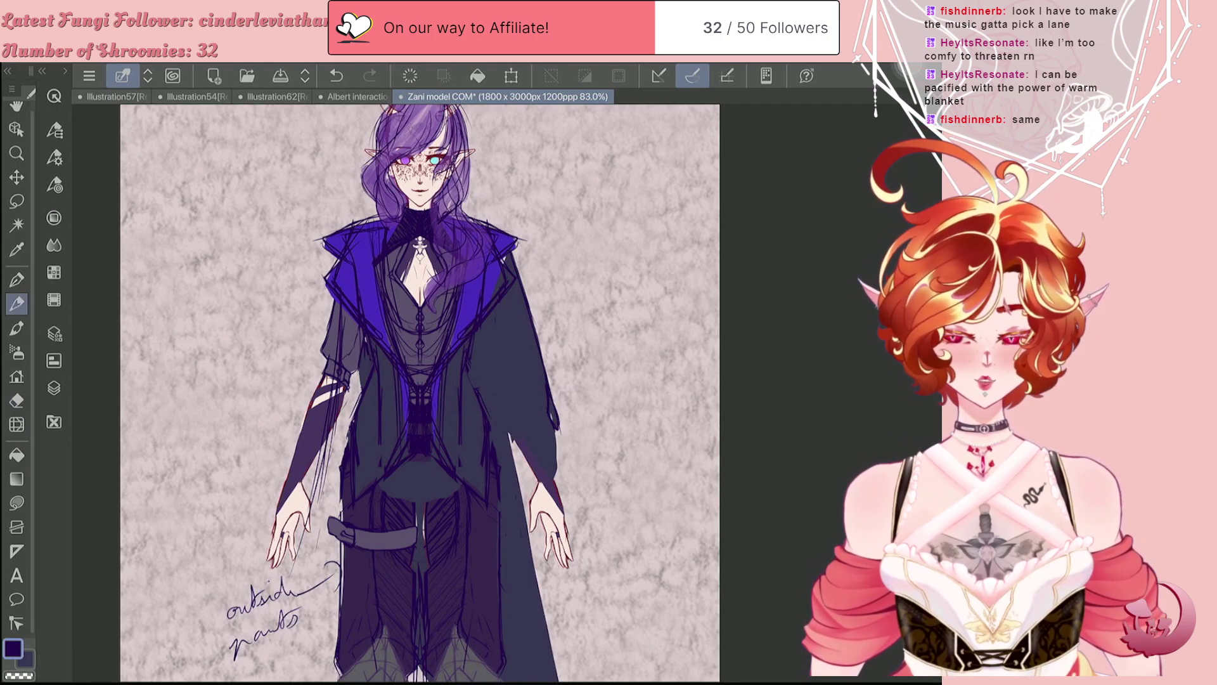
mouse_move(514, 284)
mouse_down()
mouse_move(530, 398)
mouse_move(555, 450)
mouse_move(542, 469)
mouse_up()
drag(518, 430, 548, 470)
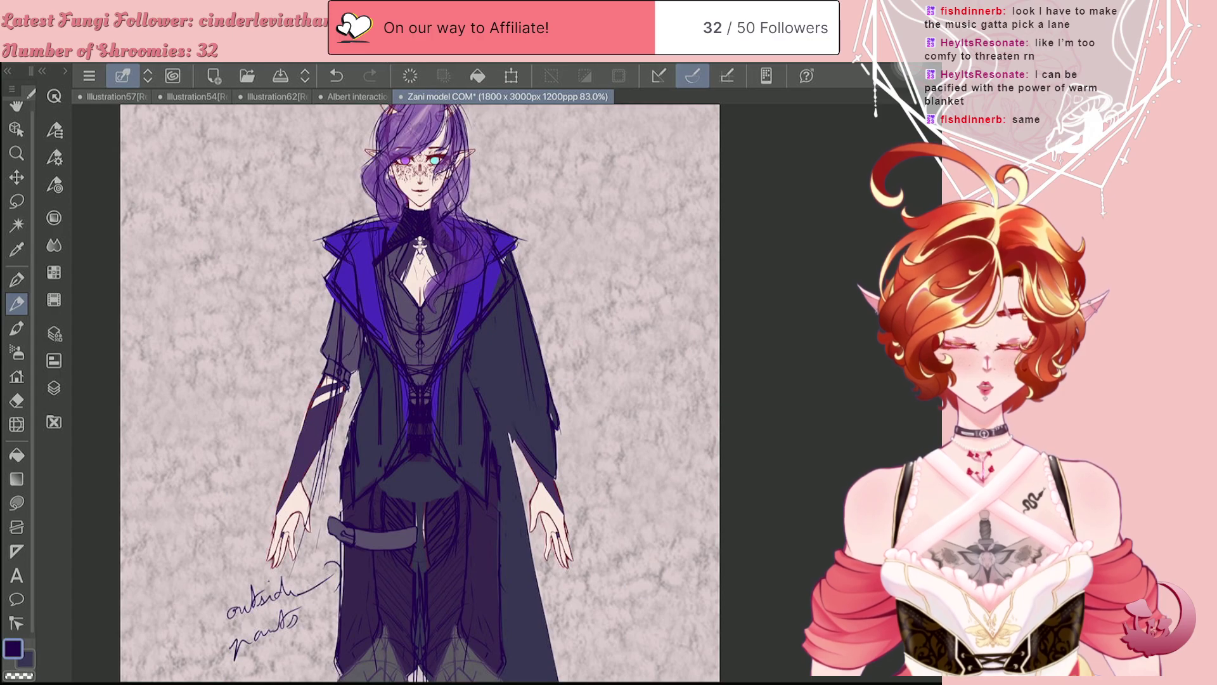
drag(513, 384, 521, 433)
mouse_move(505, 300)
mouse_down()
mouse_move(514, 378)
mouse_move(510, 329)
mouse_move(544, 406)
mouse_up()
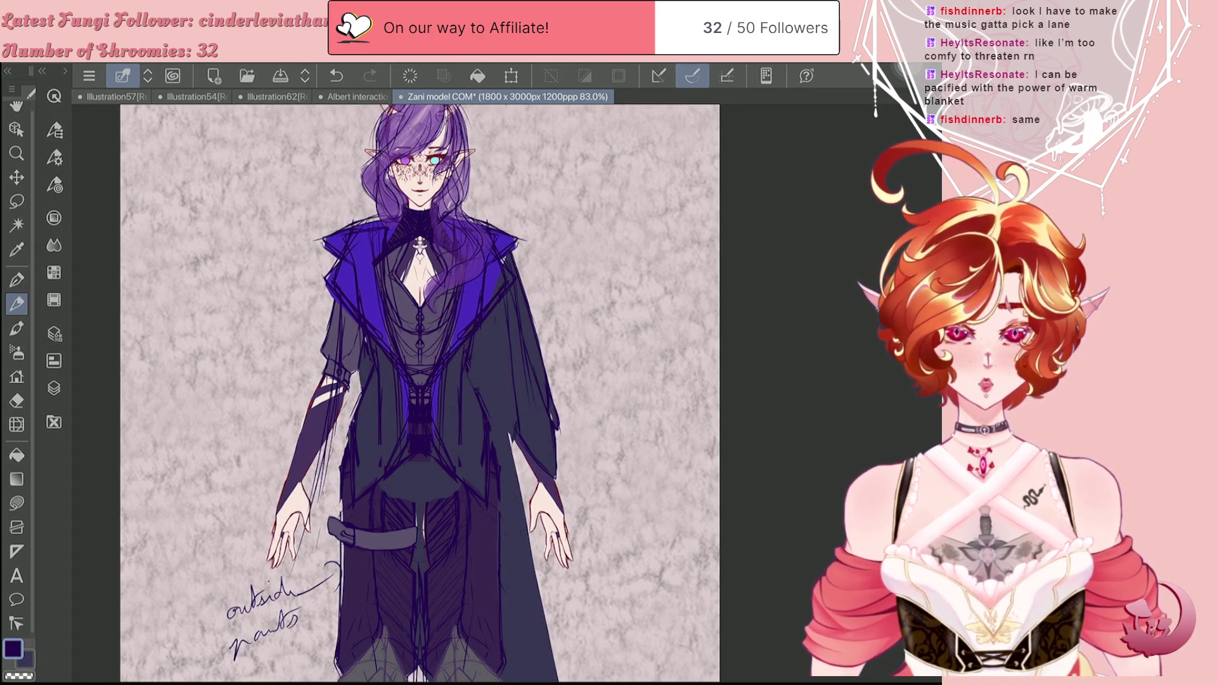
Step: Add inner fold lines to the draped sleeve beside the coat front, touching them up with the eraser and pen
drag(498, 421, 499, 310)
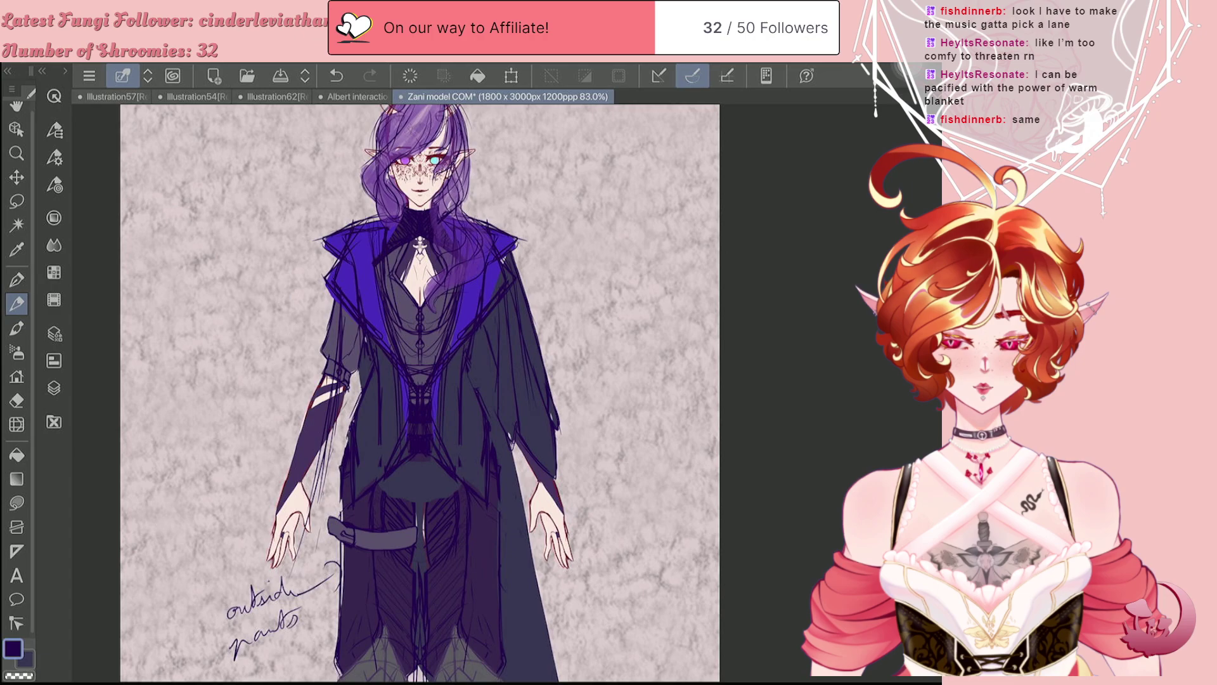
drag(485, 322, 468, 379)
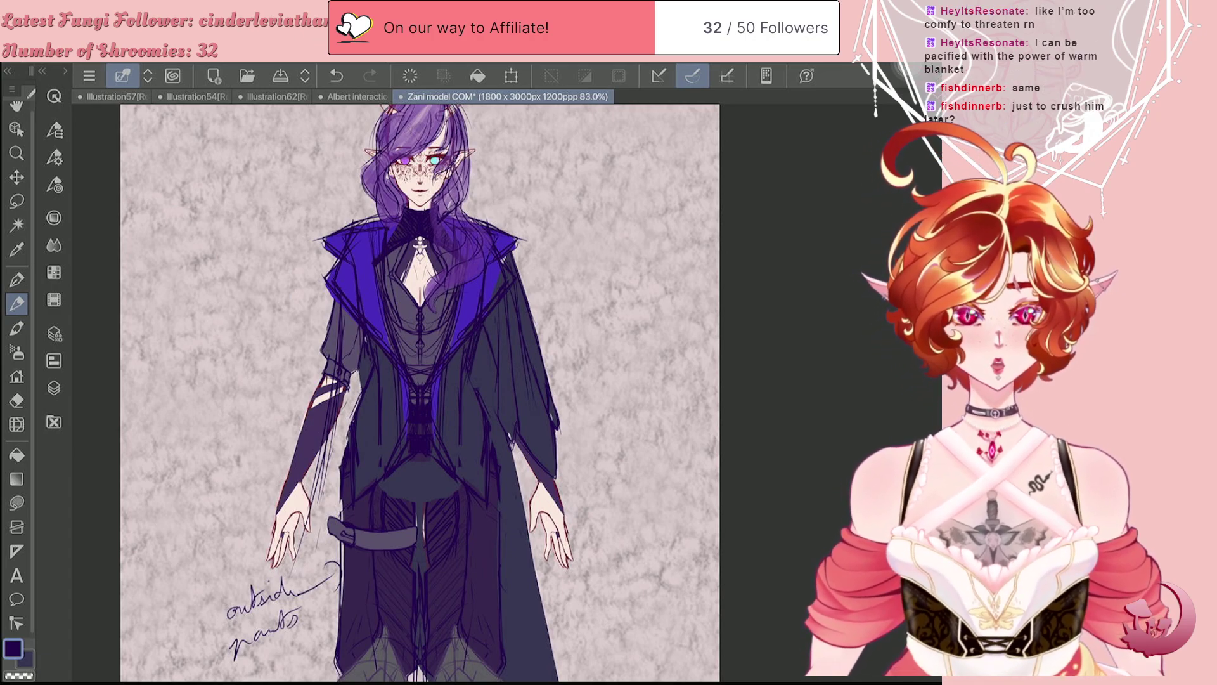
key(e)
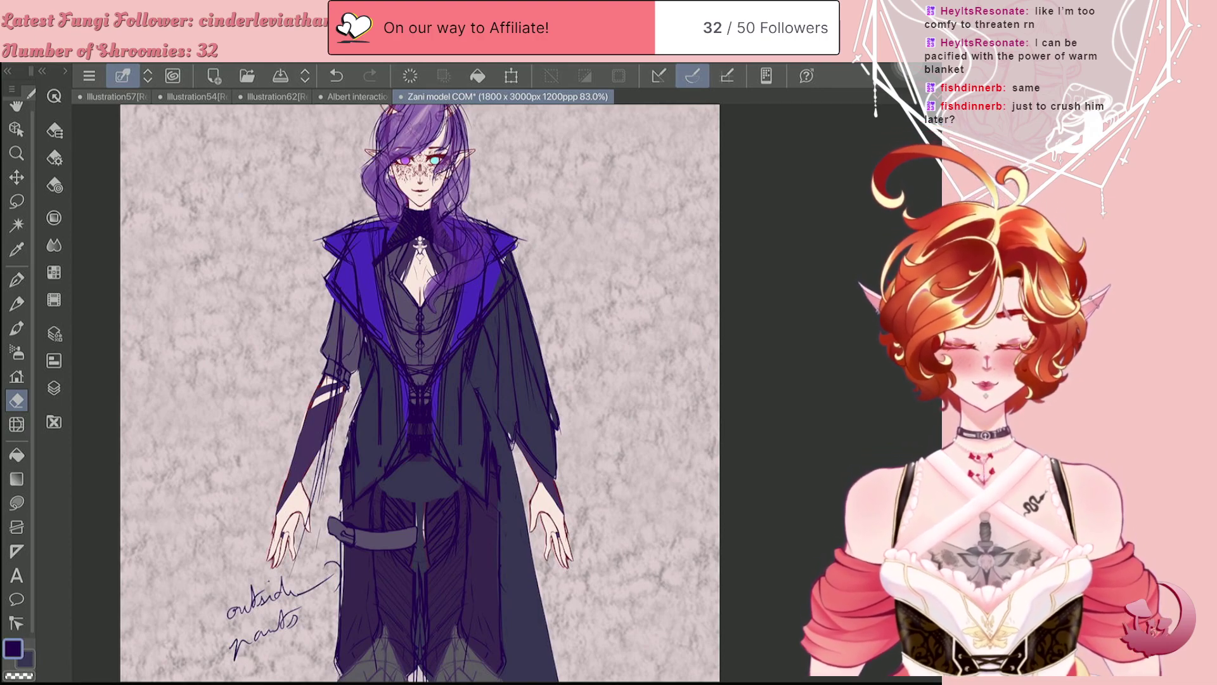
key(p)
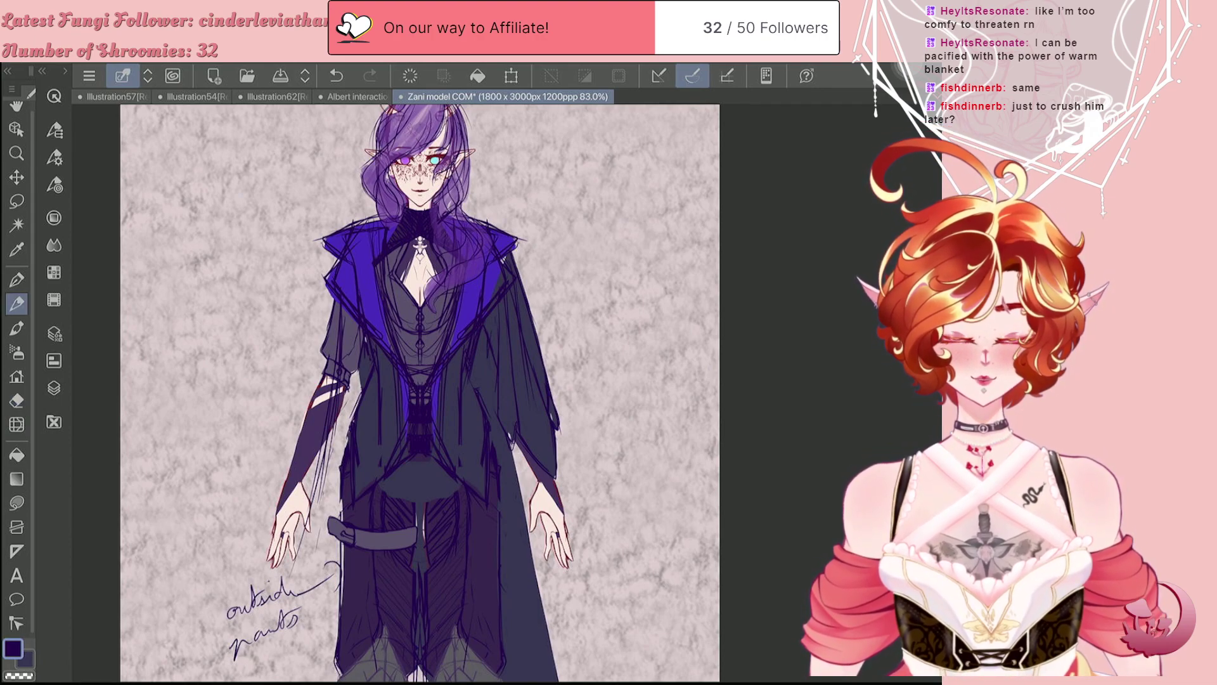
key(e)
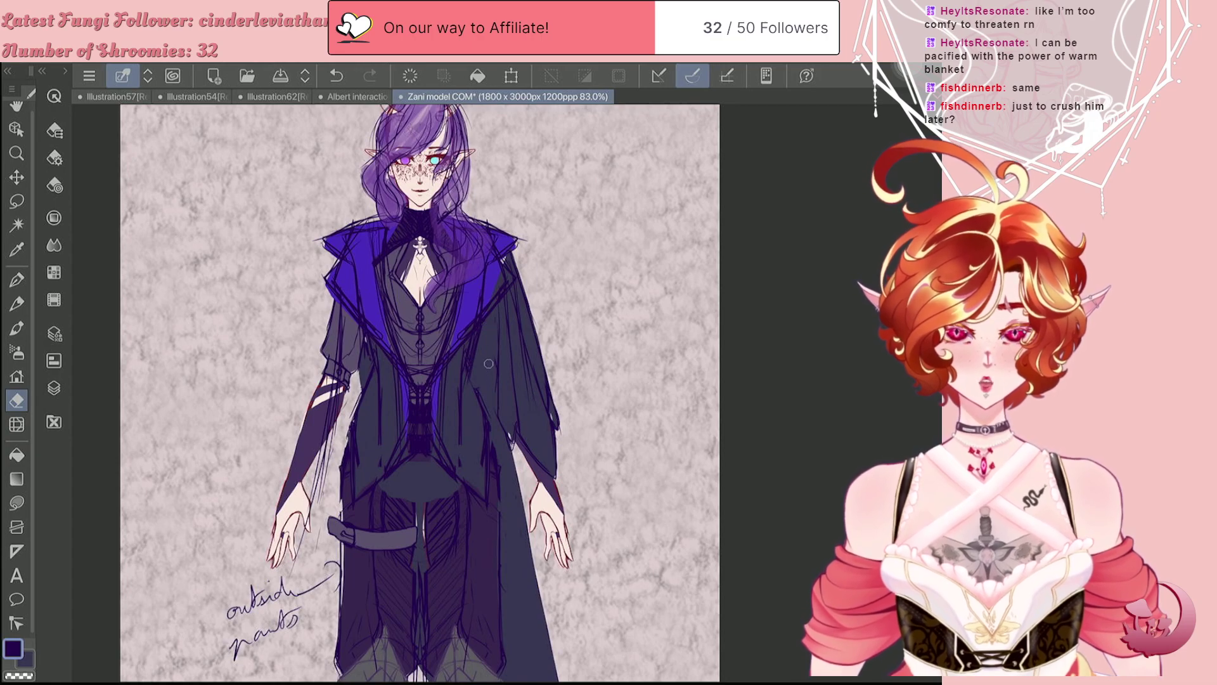
key(p)
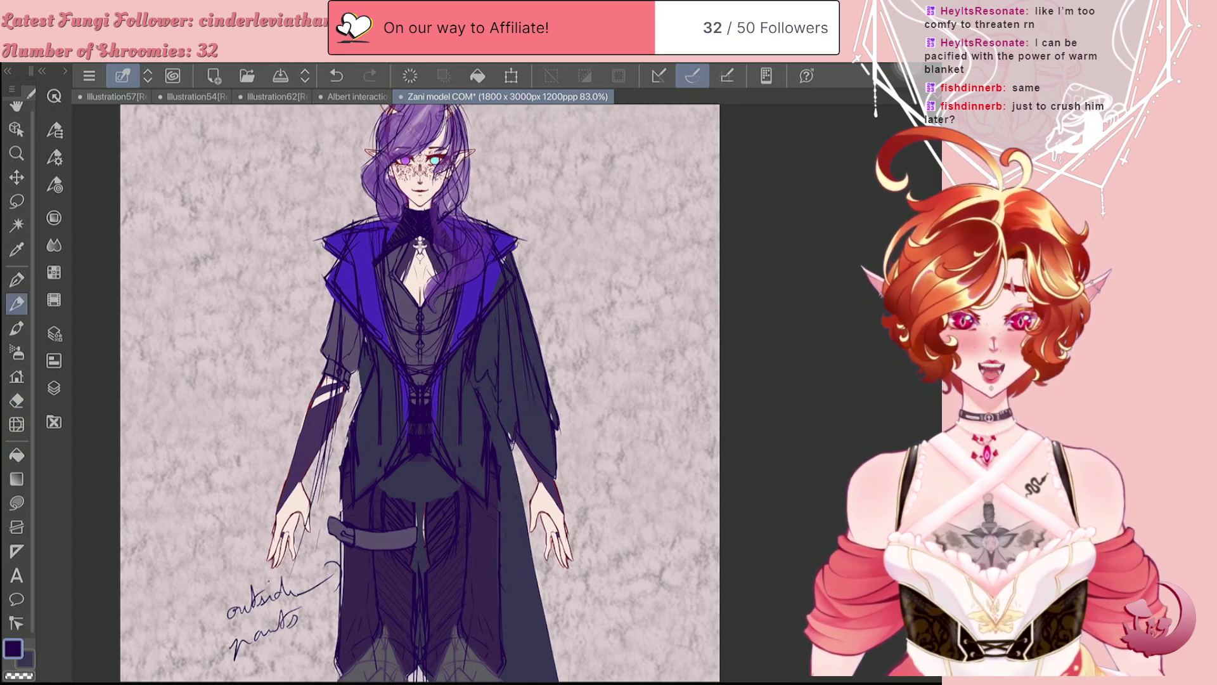
Step: Rework the fold lines on the upper and middle part of the draped sleeve, undoing and erasing stray strokes
key(ctrl+z)
key(ctrl+z)
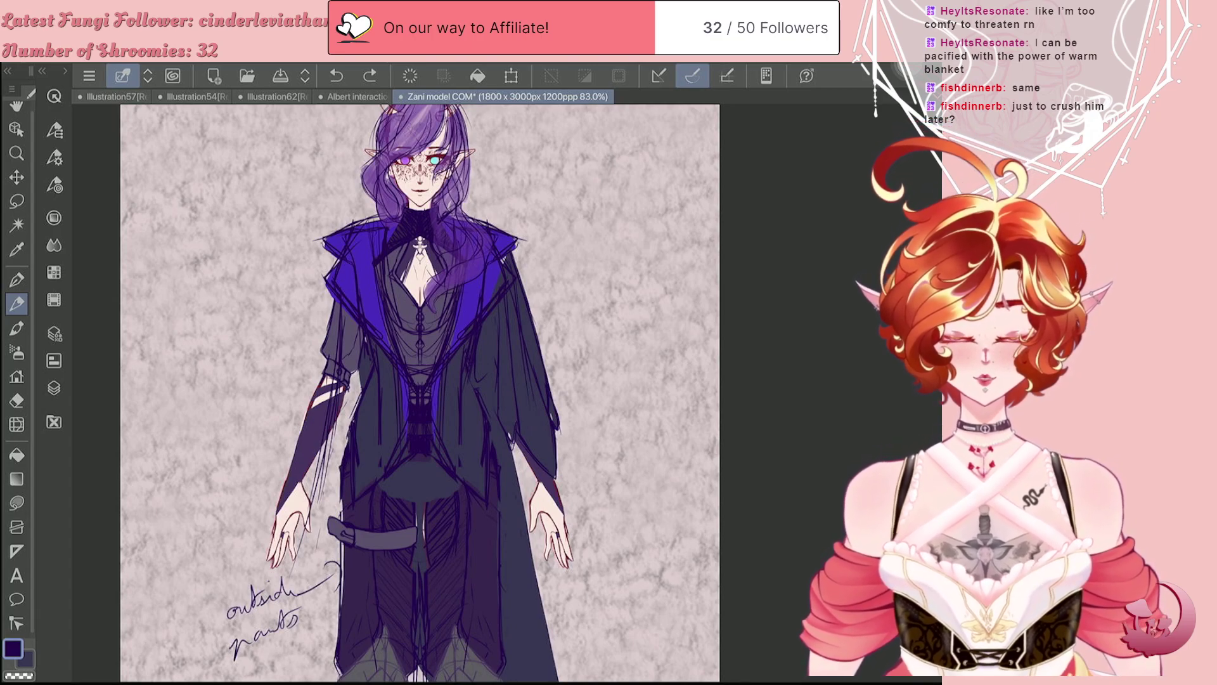
mouse_move(476, 348)
mouse_down()
mouse_move(477, 378)
mouse_move(509, 387)
mouse_up()
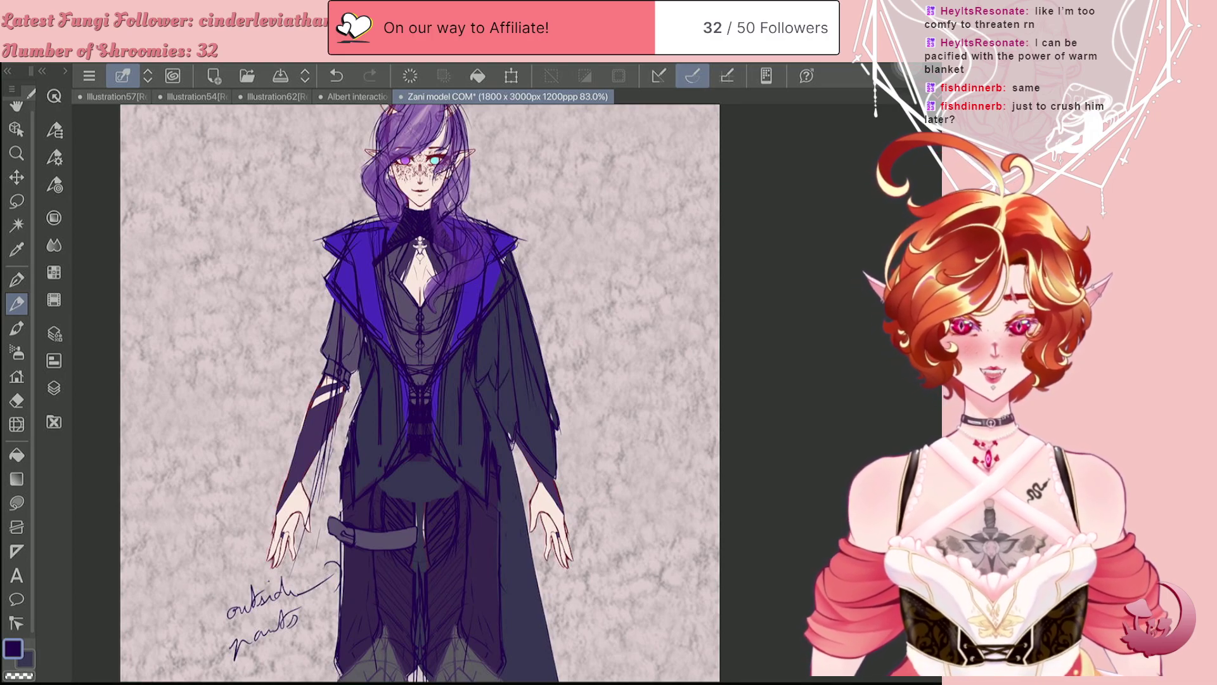
drag(507, 322, 509, 365)
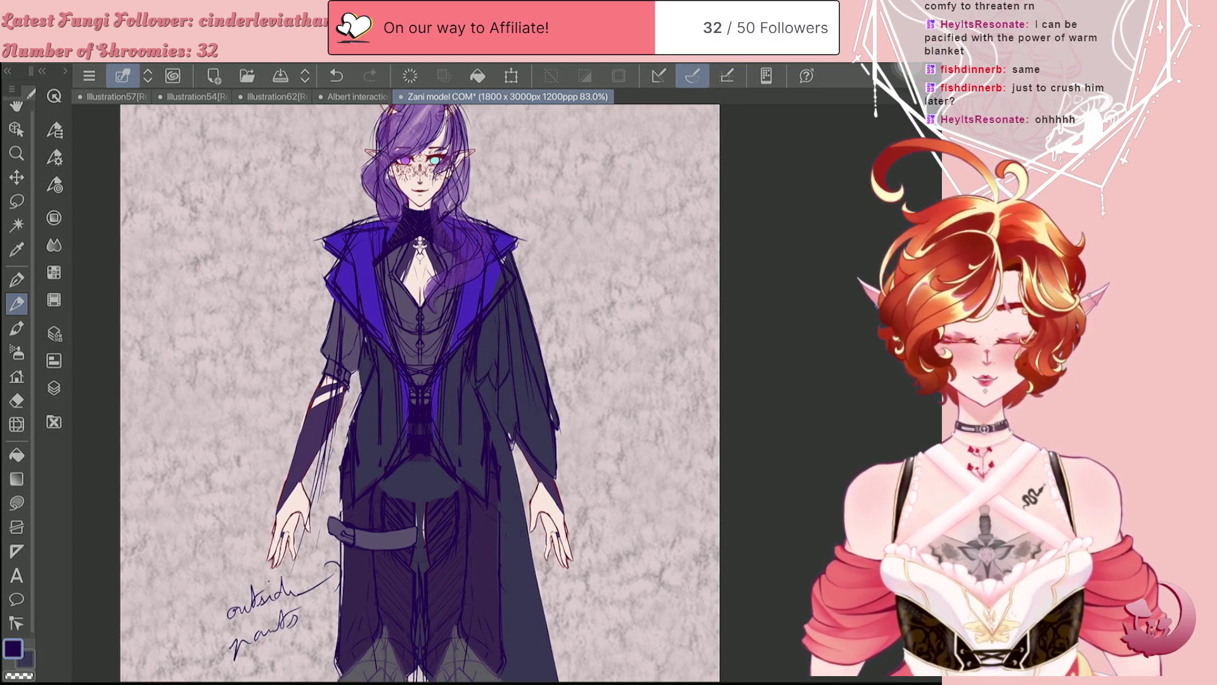
key(e)
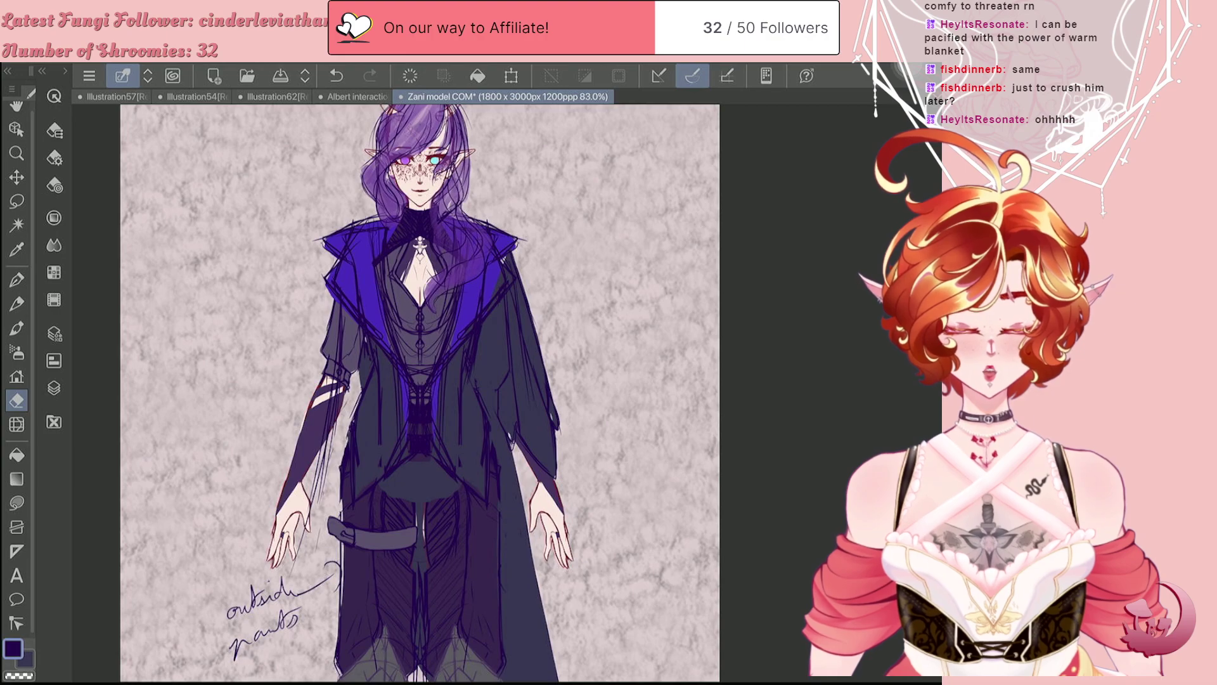
key(p)
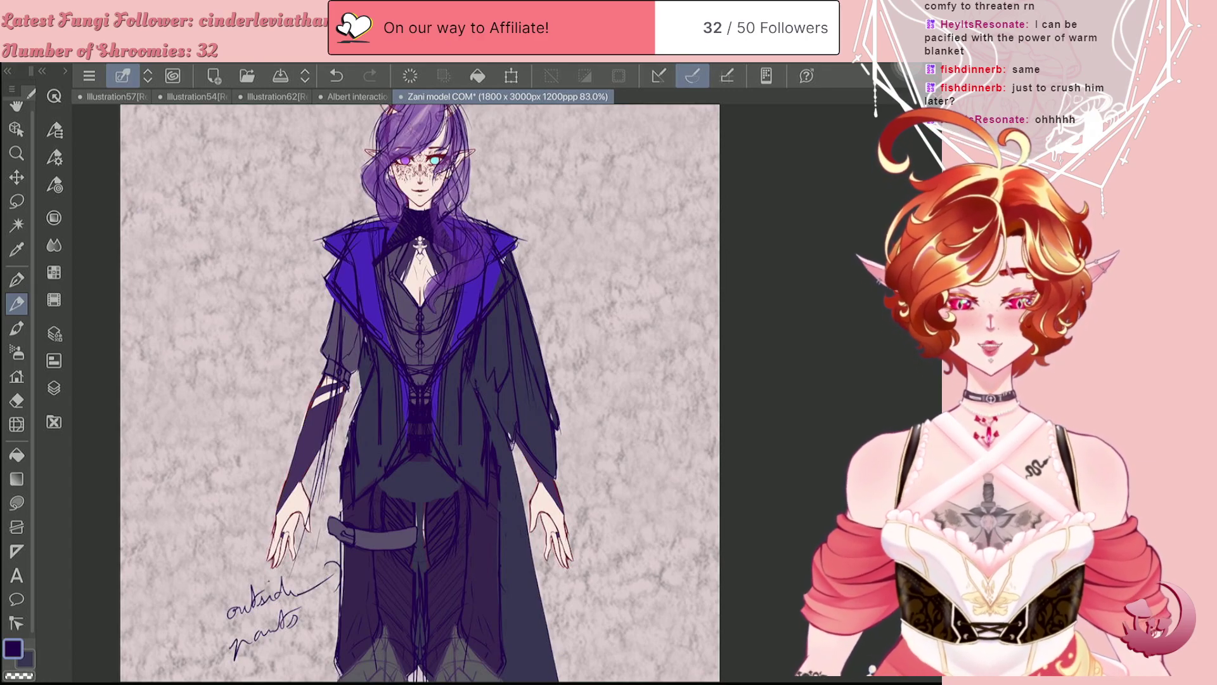
key(ctrl+z)
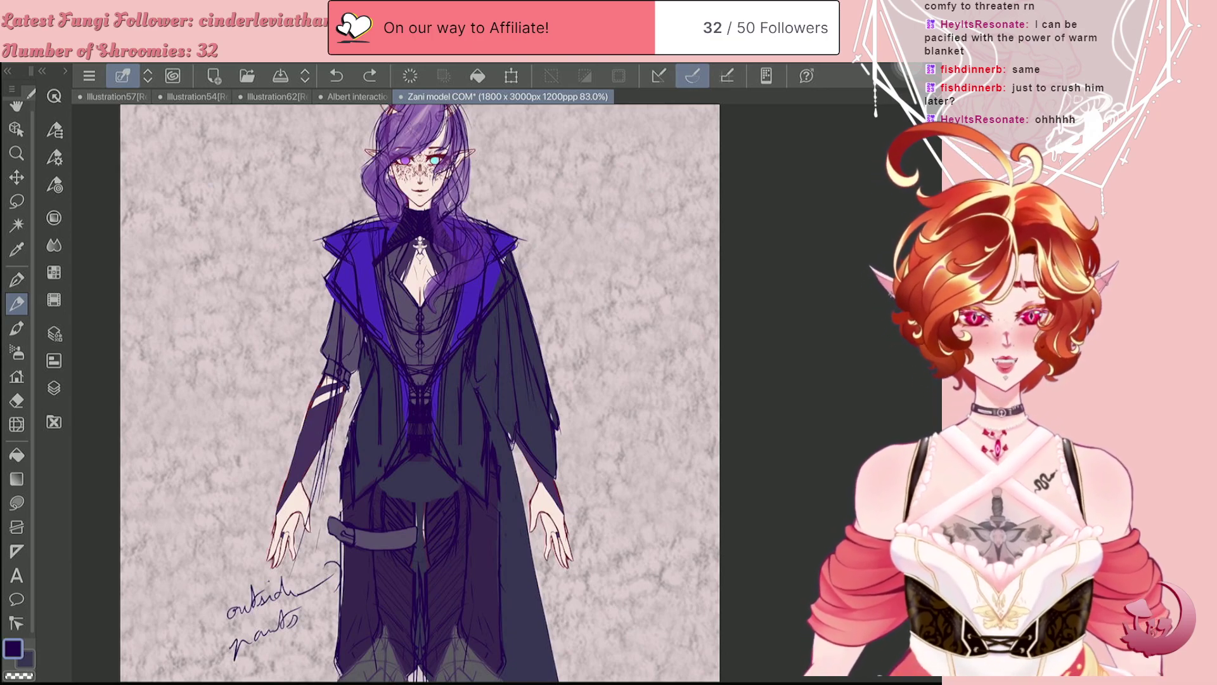
drag(497, 383, 497, 412)
drag(493, 319, 495, 400)
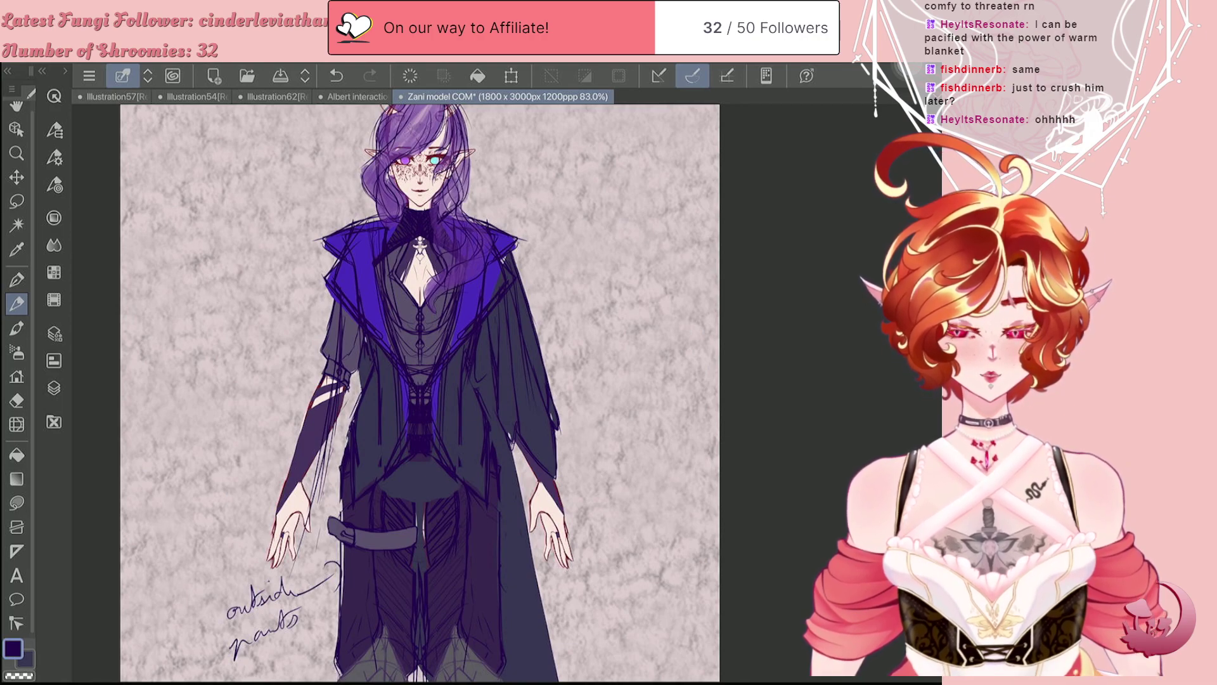
key(e)
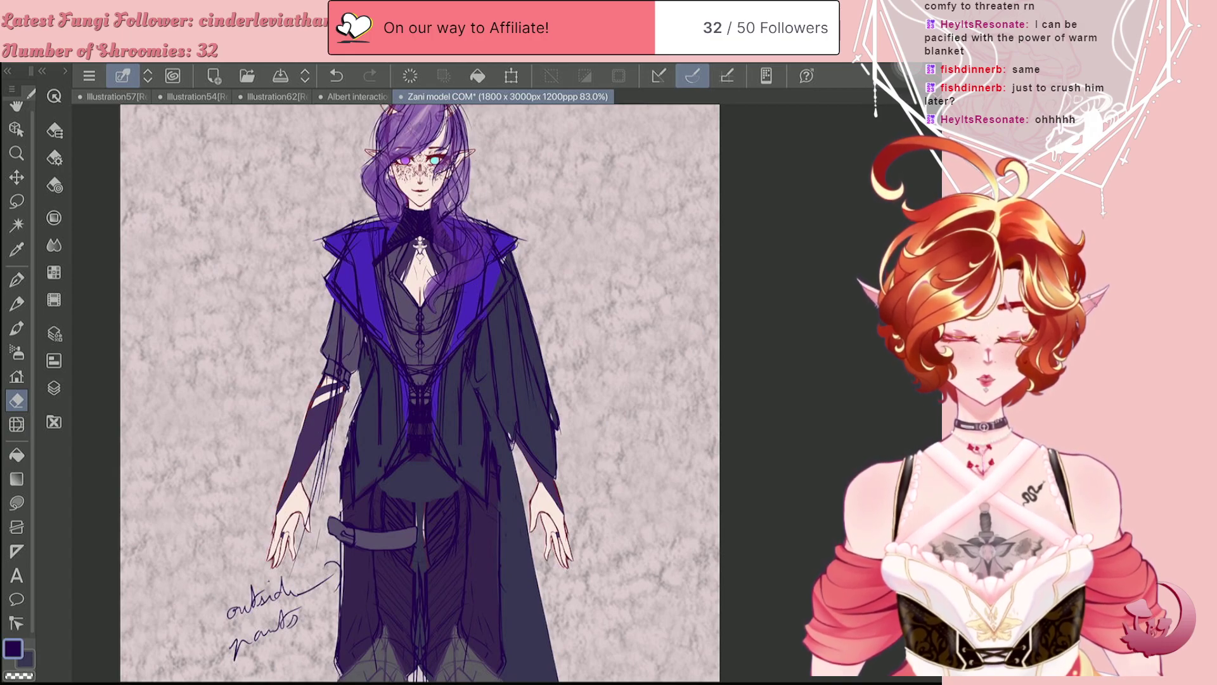
key(p)
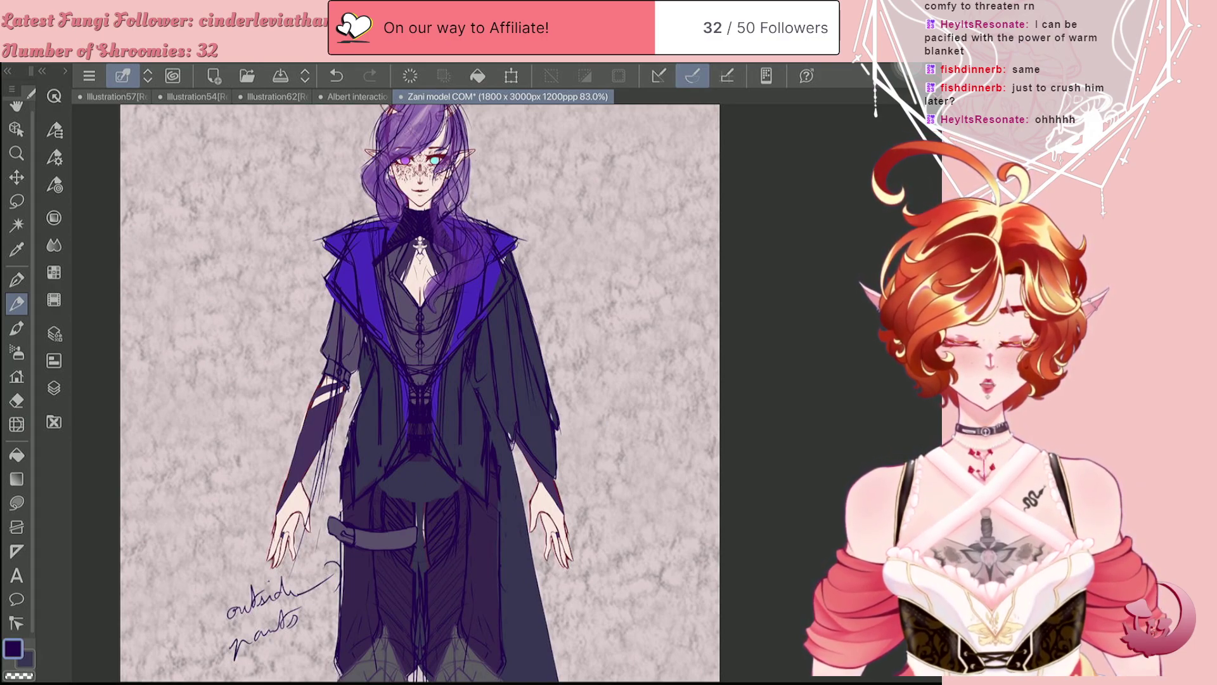
Step: Sketch loose edge lines along the forearm below the draped sleeve, down toward the wrist
drag(513, 451, 526, 478)
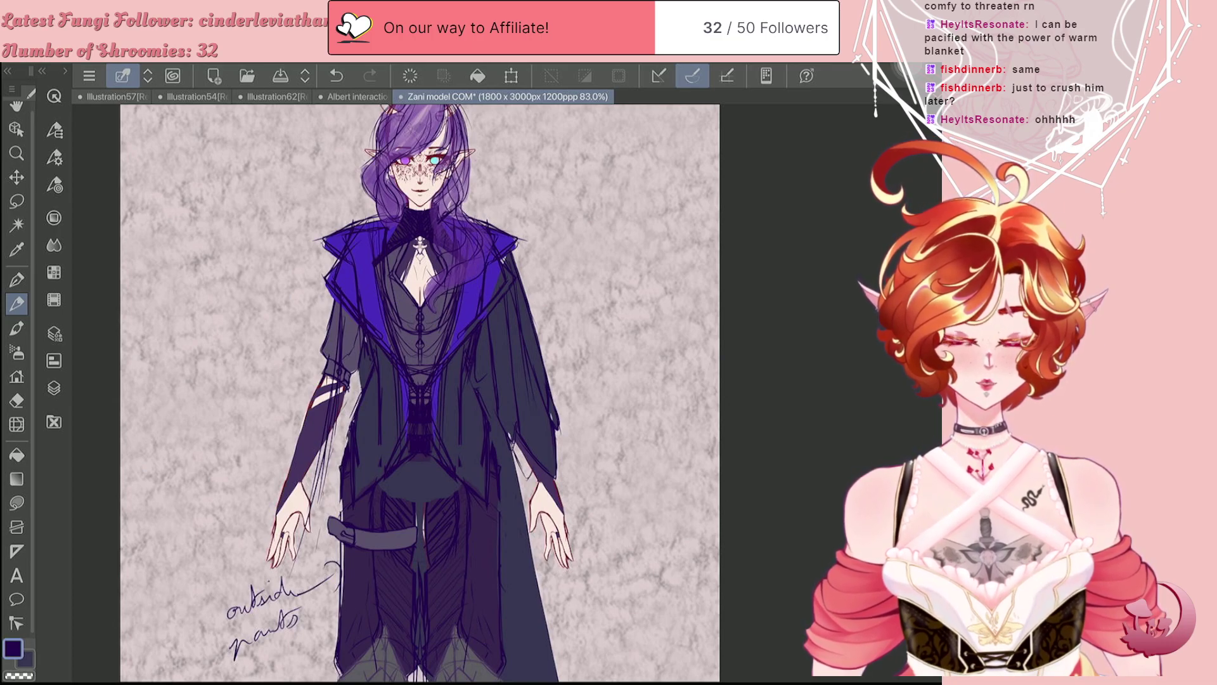
drag(560, 464, 565, 492)
drag(532, 532, 539, 546)
drag(530, 473, 525, 518)
drag(511, 442, 527, 531)
Step: Outline the outer edge of the long back panel in dark purple from the hand down to its gathered end
scroll(420, 393, down, 3)
scroll(395, 356, up, 3)
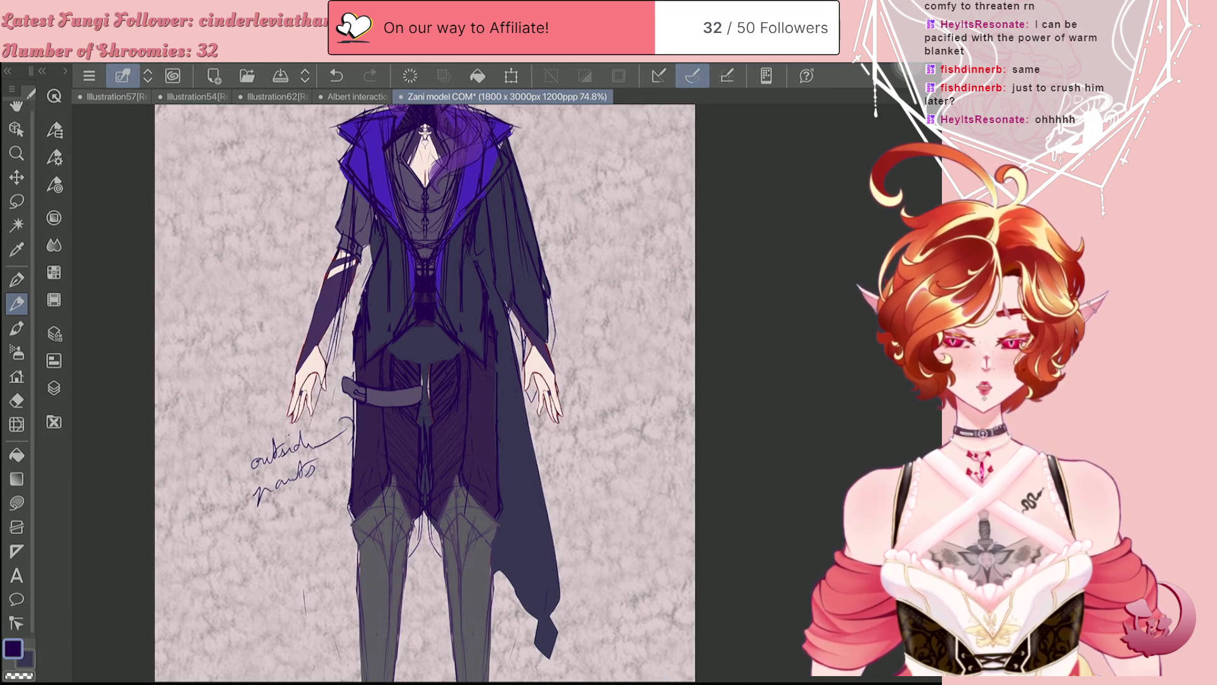
drag(534, 401, 539, 476)
drag(534, 406, 555, 576)
drag(552, 536, 558, 615)
mouse_move(559, 568)
mouse_down()
mouse_move(547, 624)
mouse_move(562, 597)
mouse_up()
drag(551, 525, 560, 591)
mouse_move(540, 463)
mouse_down()
mouse_move(558, 570)
mouse_move(557, 536)
mouse_up()
drag(535, 428, 551, 508)
drag(534, 403, 545, 471)
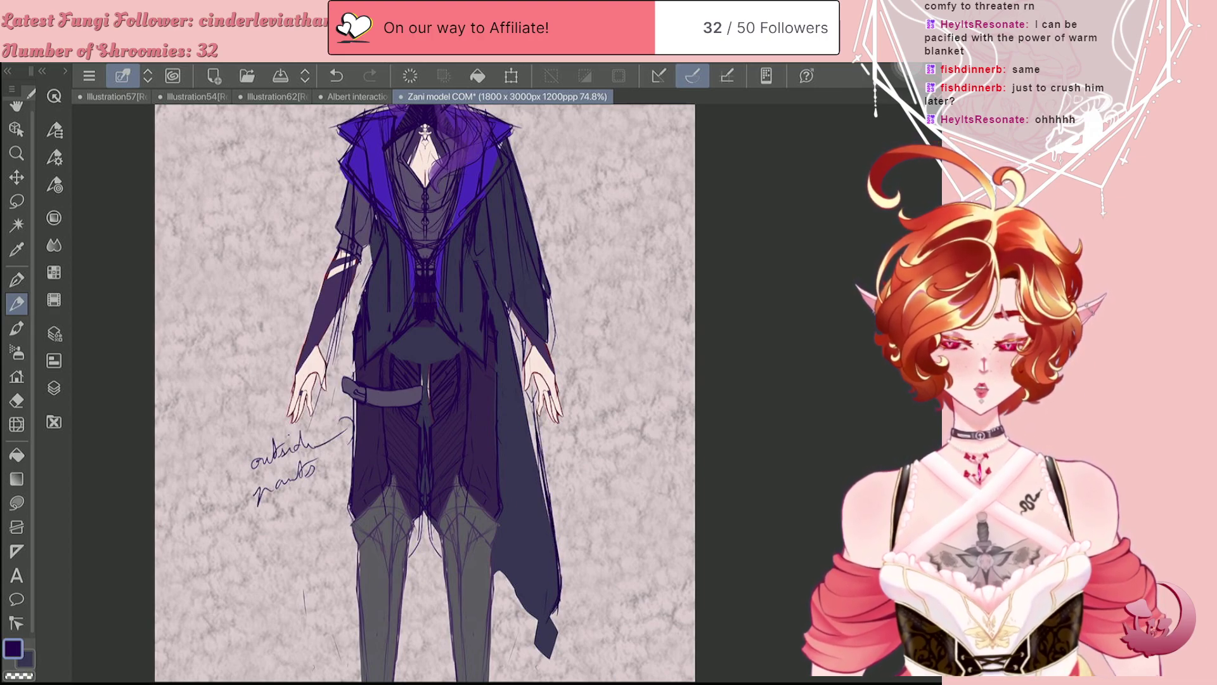
drag(532, 376, 536, 414)
drag(556, 605, 551, 622)
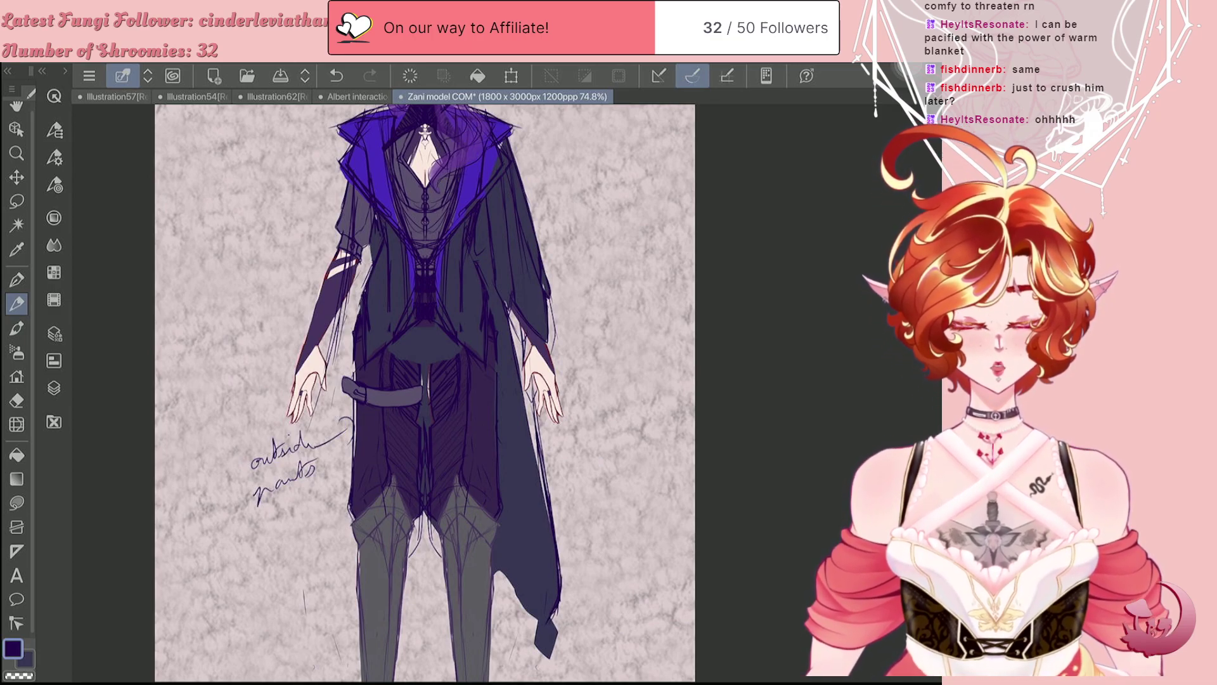
Step: Sketch the back panel's lower hem and long vertical folds, and outline its diamond-shaped tip
drag(520, 596, 537, 619)
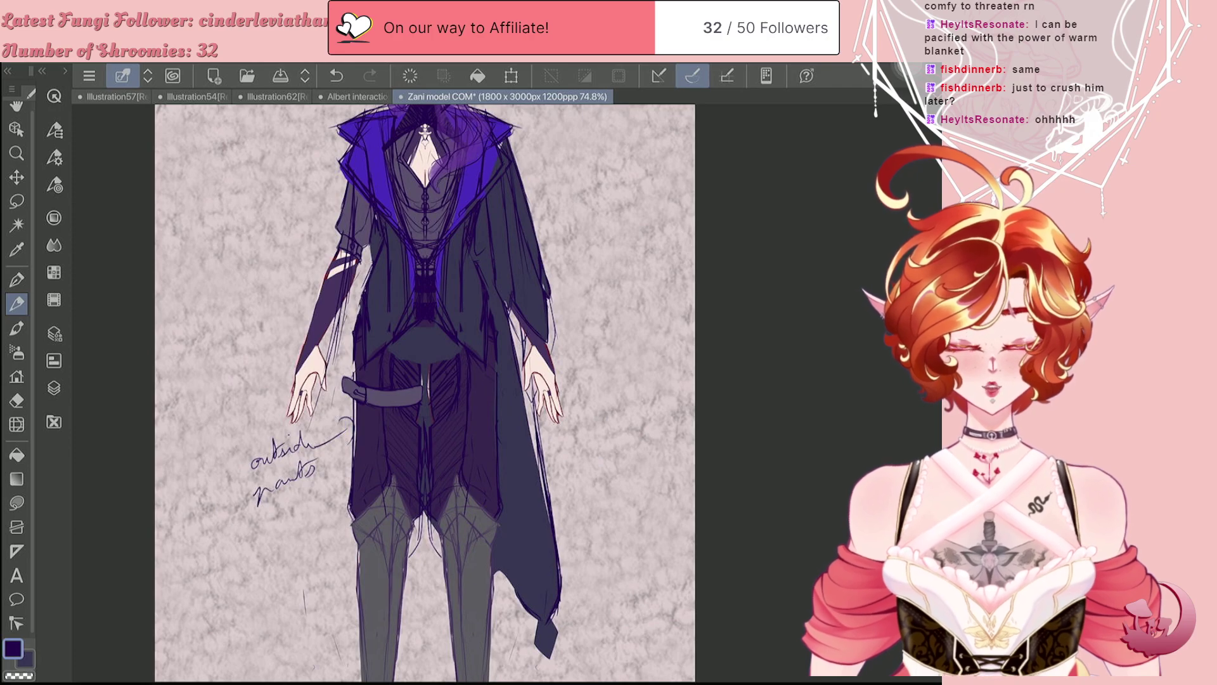
drag(512, 487, 517, 581)
drag(508, 457, 512, 516)
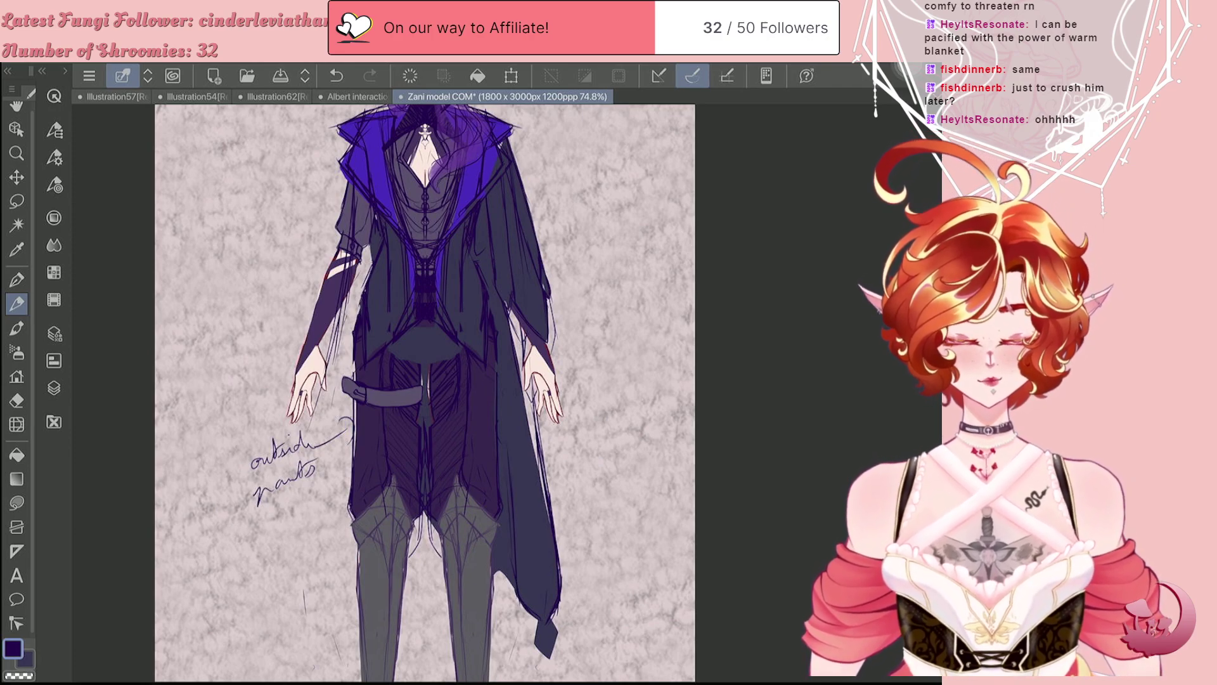
drag(500, 512, 500, 561)
drag(501, 431, 502, 562)
drag(497, 297, 528, 538)
drag(522, 440, 539, 562)
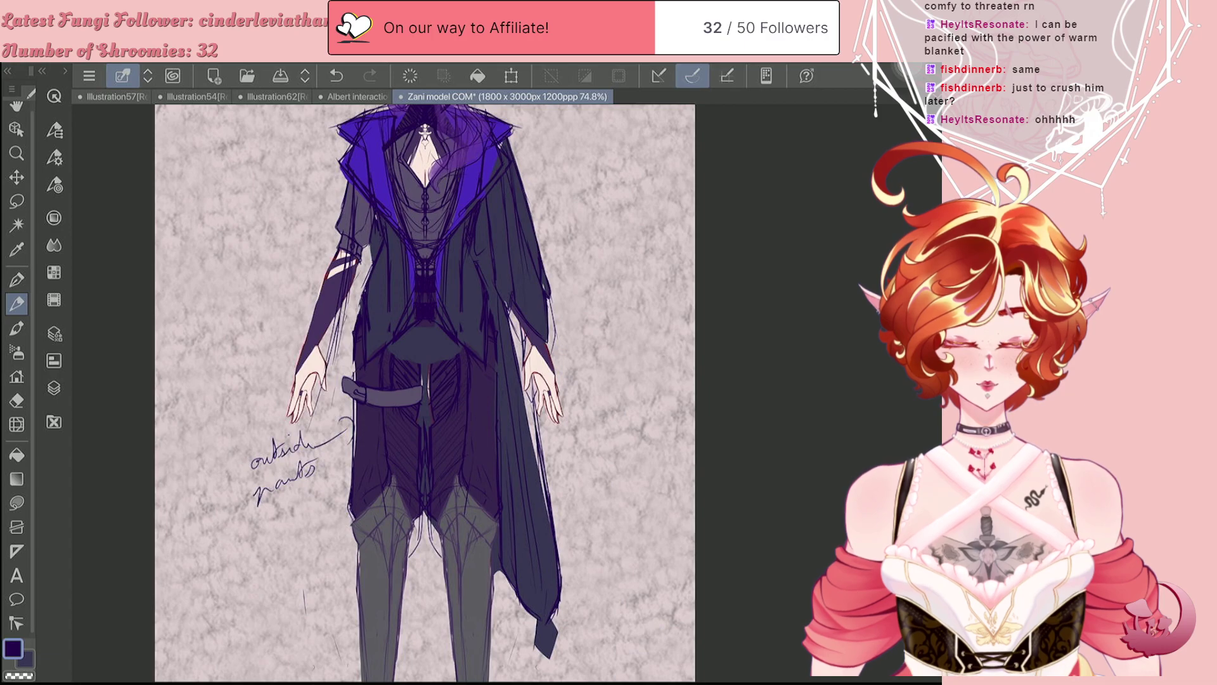
drag(556, 623, 552, 647)
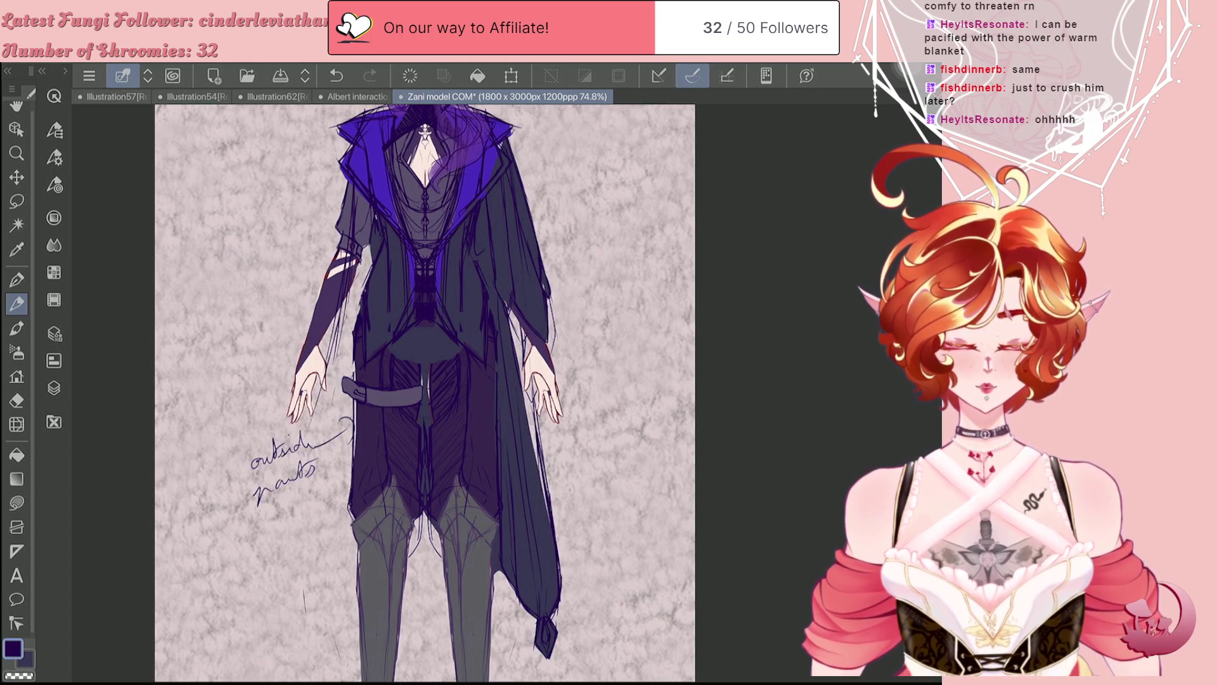
Step: Remove the stray strokes below the back panel's hem and beside the lower leg
drag(514, 592, 520, 626)
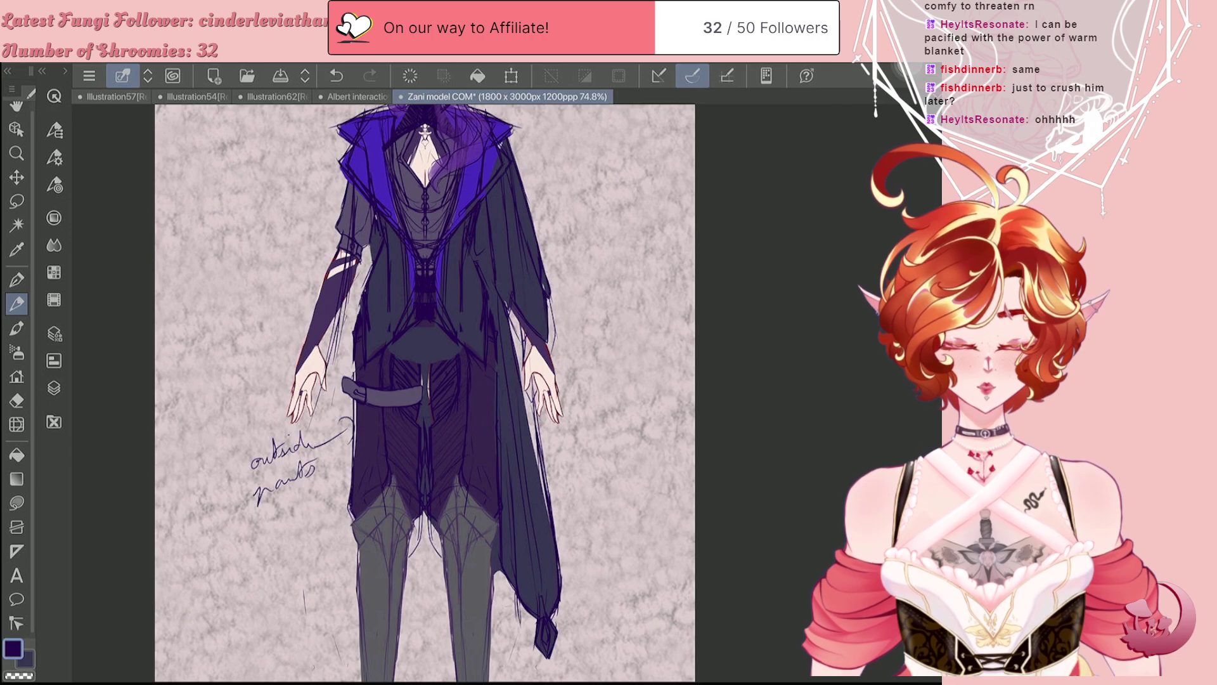
key(ctrl+z)
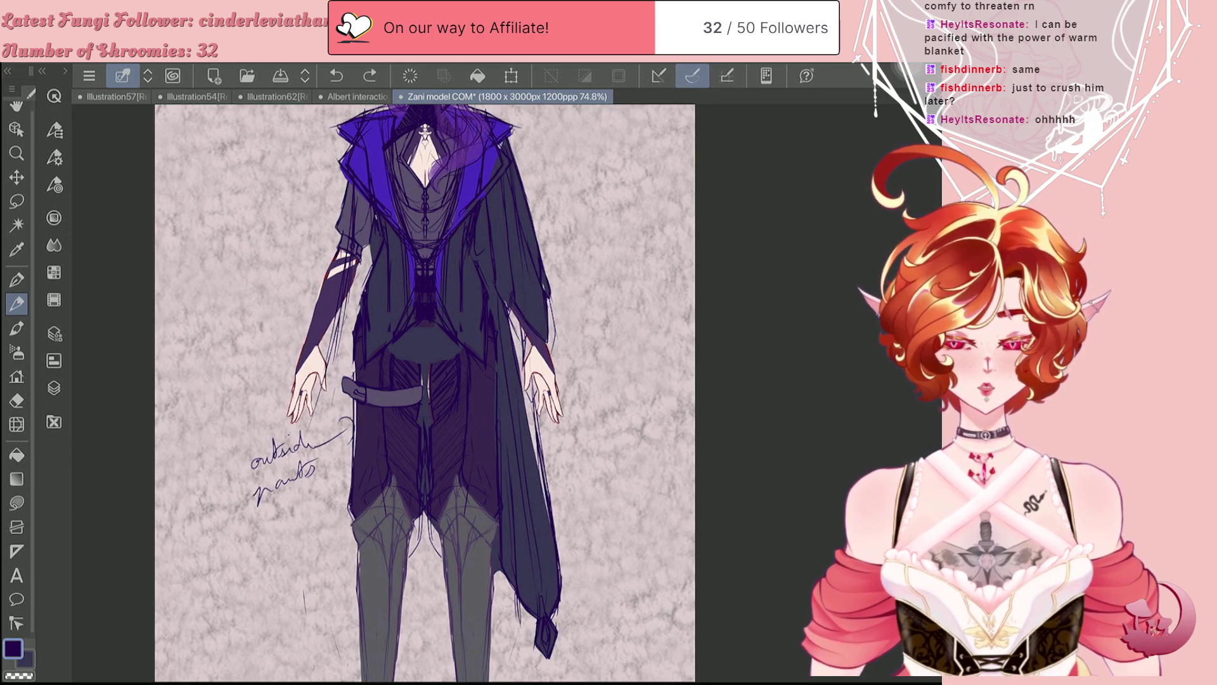
scroll(425, 392, down, 2)
scroll(317, 507, up, 4)
scroll(444, 393, down, 2)
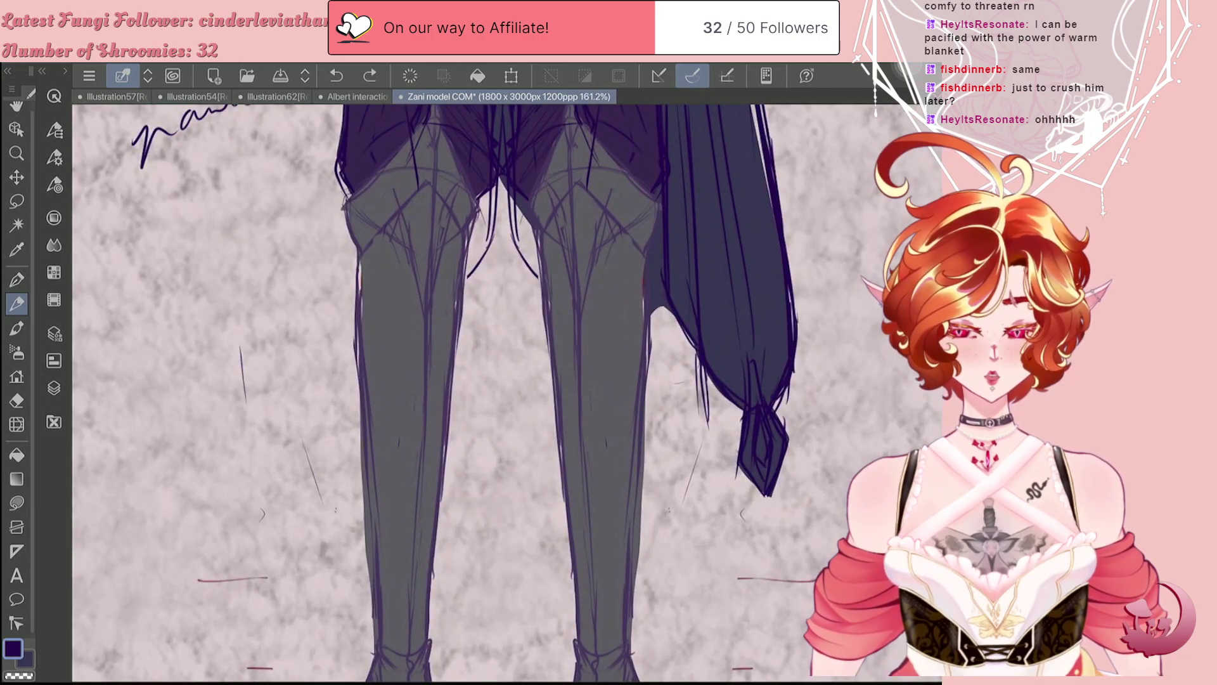
key(e)
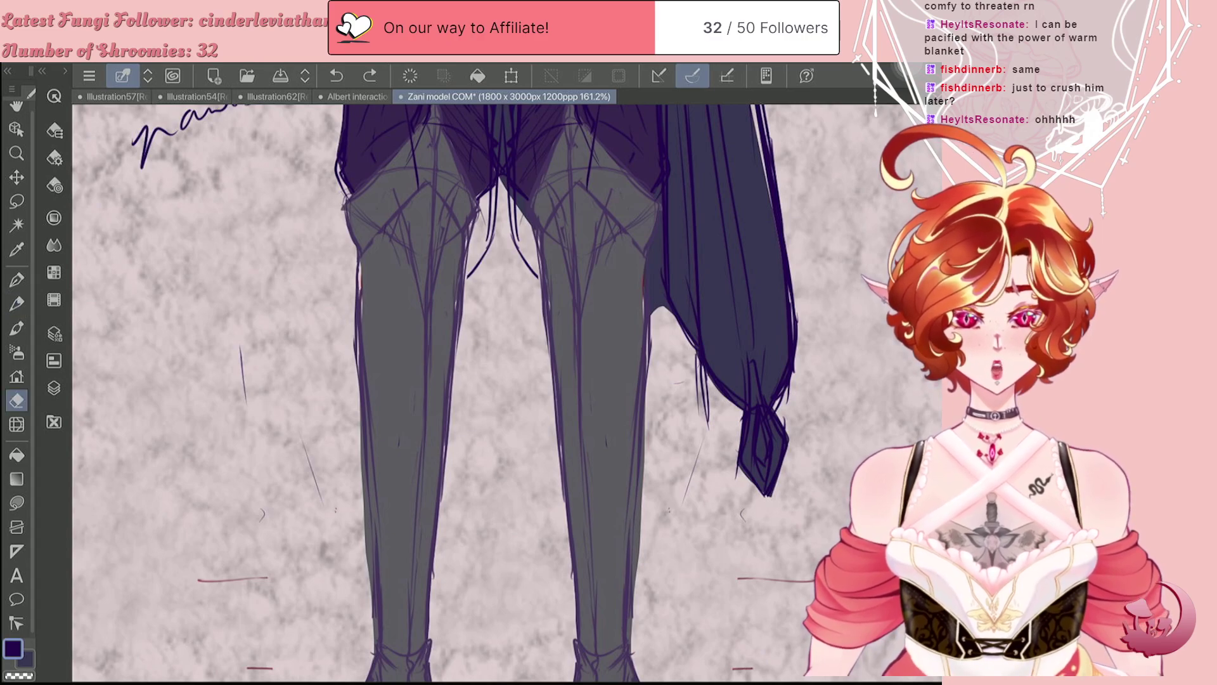
mouse_move(685, 374)
mouse_down()
mouse_move(706, 423)
mouse_move(683, 354)
mouse_up()
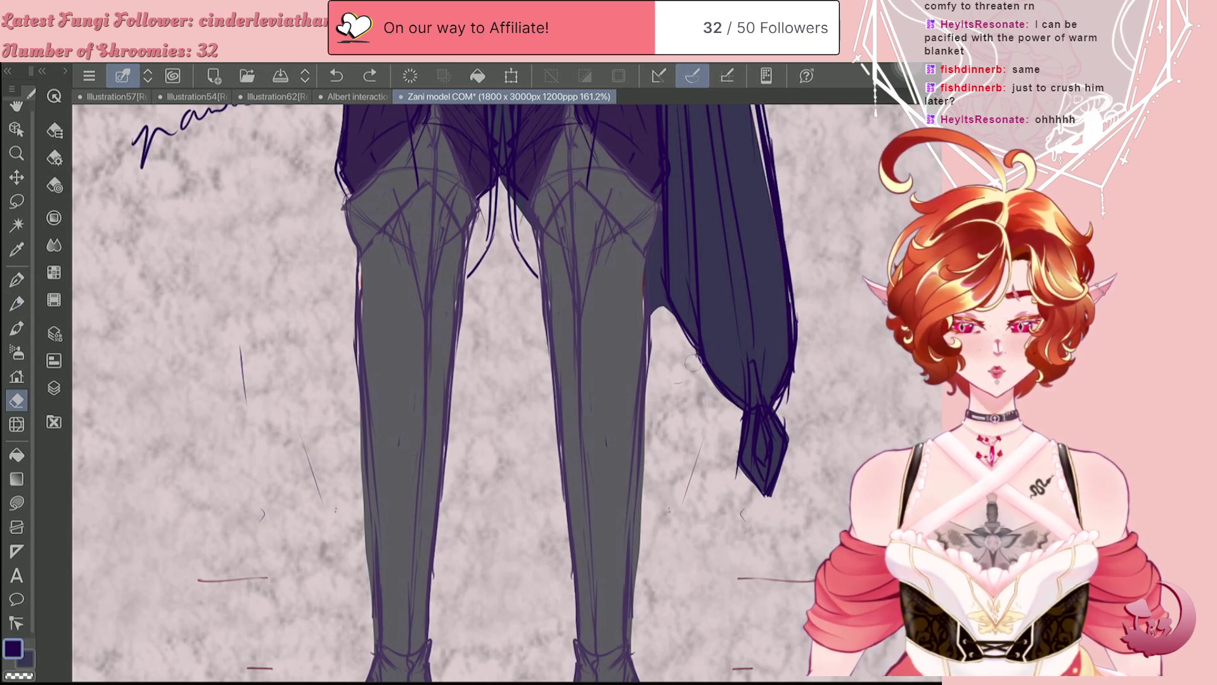
drag(699, 444, 684, 508)
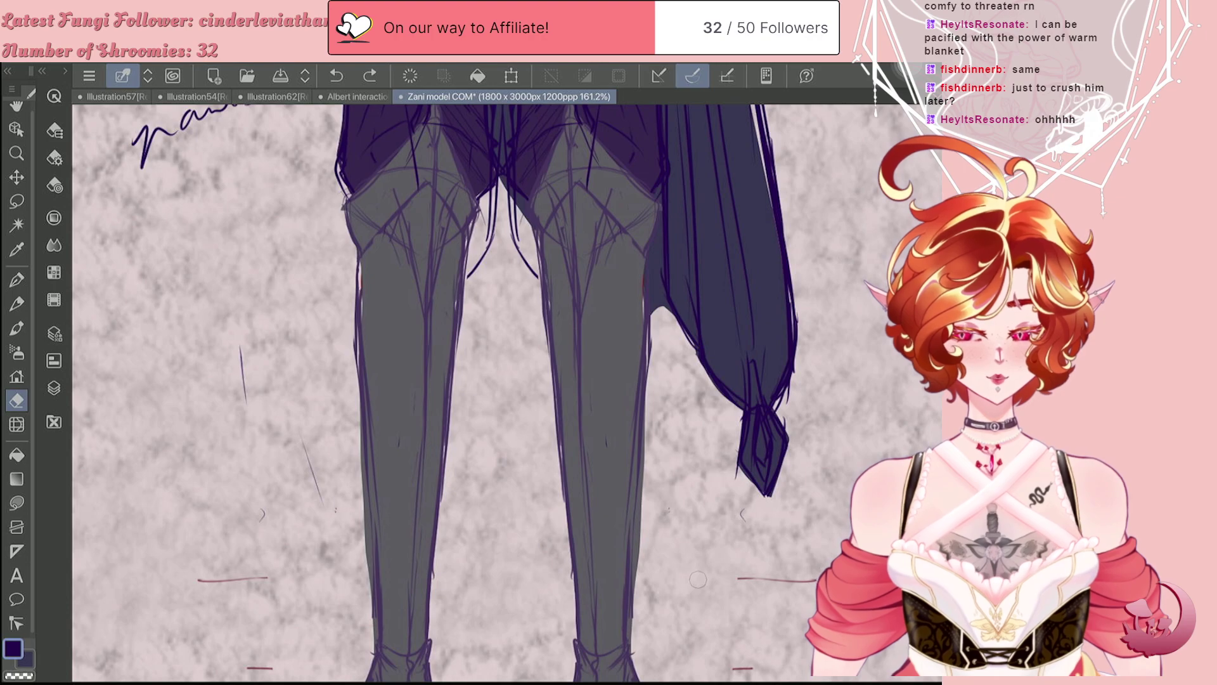
click(745, 525)
Step: Draw two hanging beaded tassels, one longer than the other, along the back panel's lower hem
key(p)
drag(696, 349, 694, 429)
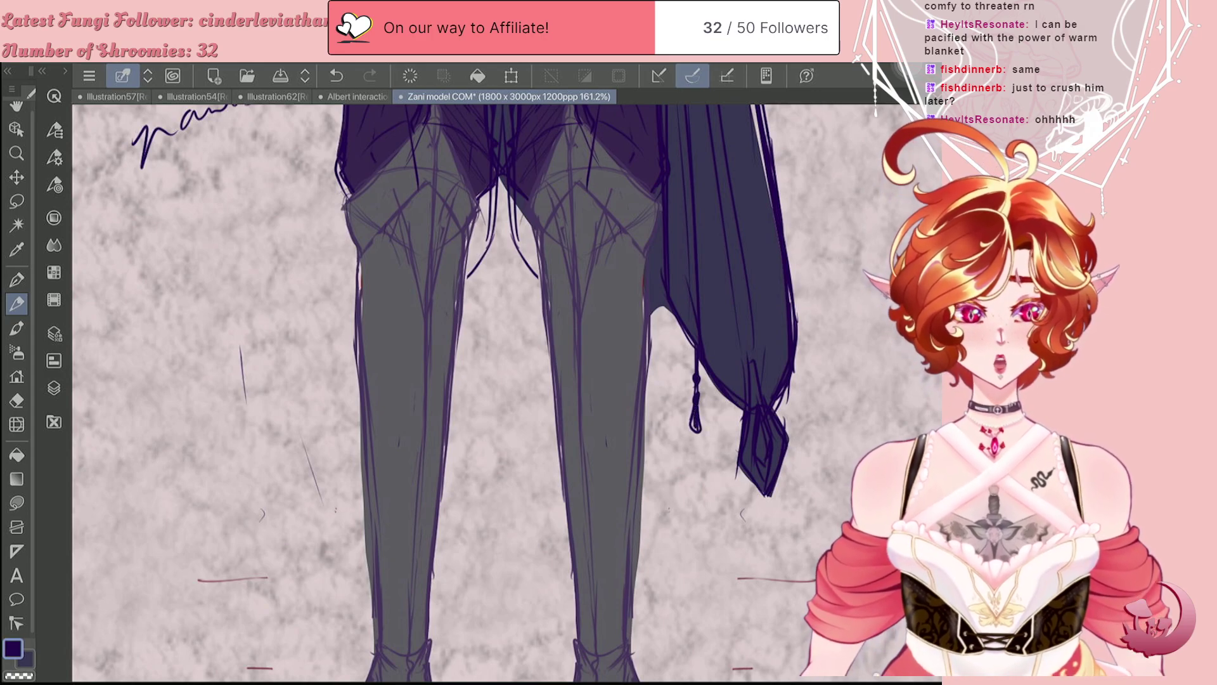
drag(673, 311, 671, 348)
drag(672, 338, 668, 372)
drag(674, 348, 671, 373)
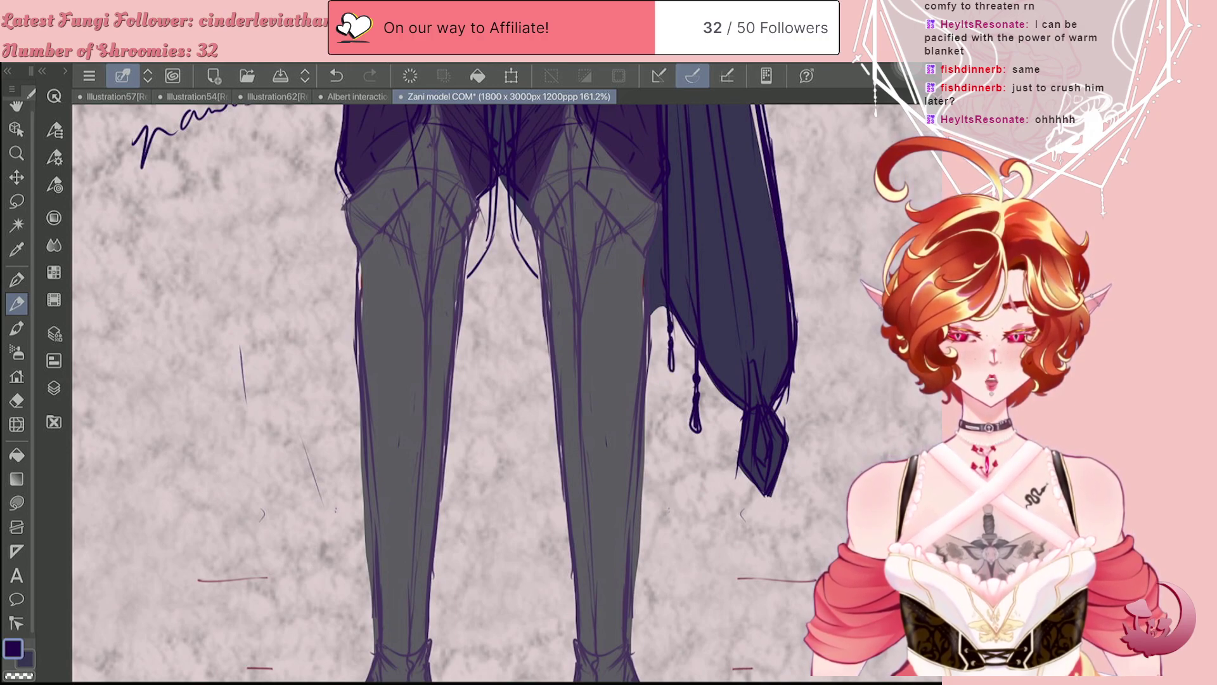
Step: Extend the points at the lower end of the diamond tip and erase the lines inside it and its knot
mouse_move(739, 464)
mouse_down()
mouse_move(735, 492)
mouse_move(766, 507)
mouse_up()
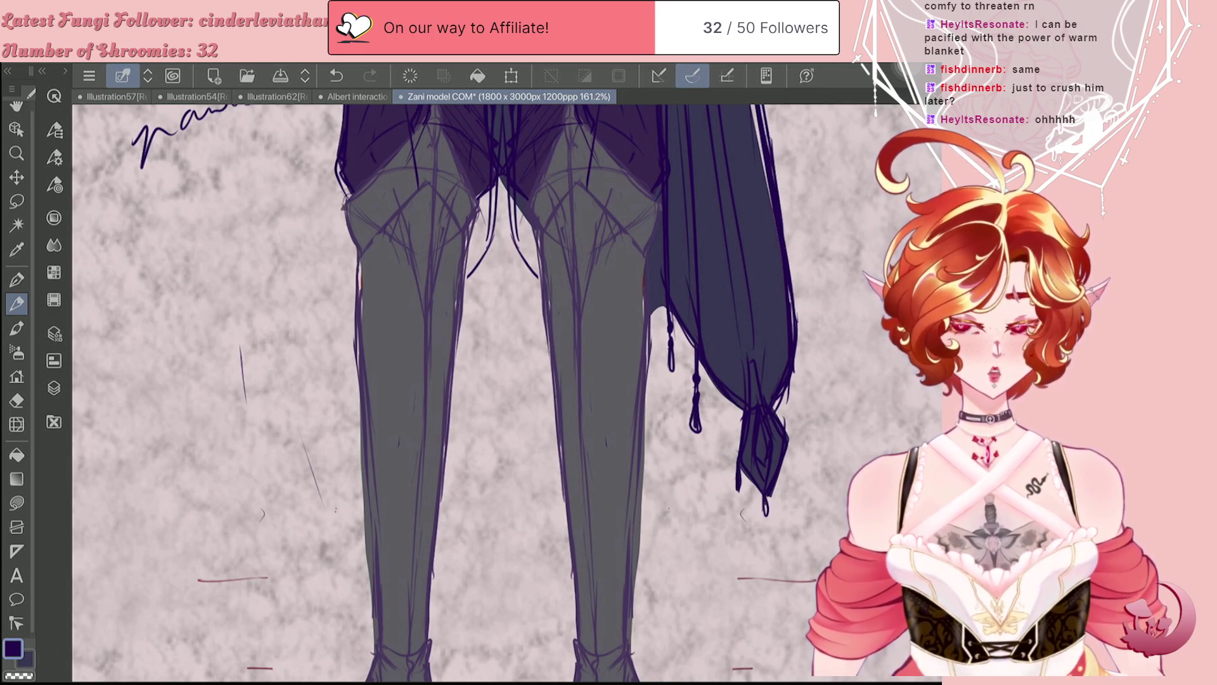
drag(754, 411, 749, 424)
drag(745, 356, 767, 403)
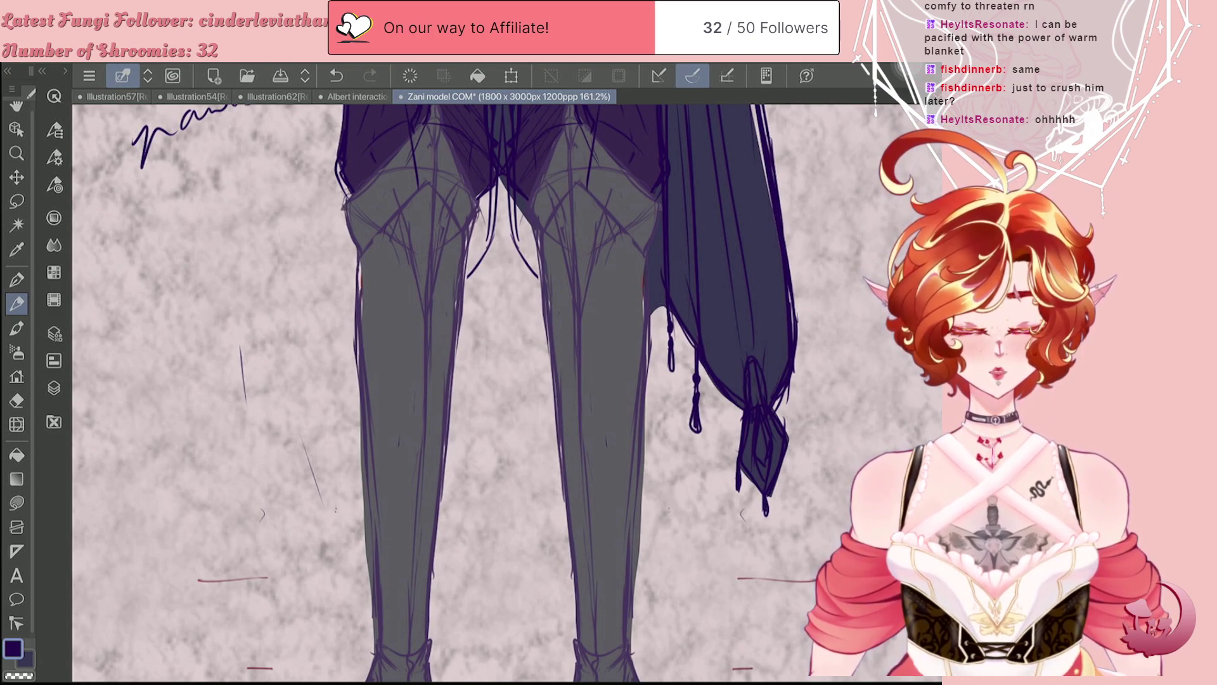
key(e)
mouse_move(747, 361)
mouse_down()
mouse_move(758, 456)
mouse_move(776, 405)
mouse_move(770, 488)
mouse_move(753, 410)
mouse_move(738, 458)
mouse_move(765, 509)
mouse_up()
key(p)
mouse_move(780, 449)
mouse_down()
mouse_move(768, 500)
mouse_move(783, 455)
mouse_move(771, 406)
mouse_move(779, 450)
mouse_up()
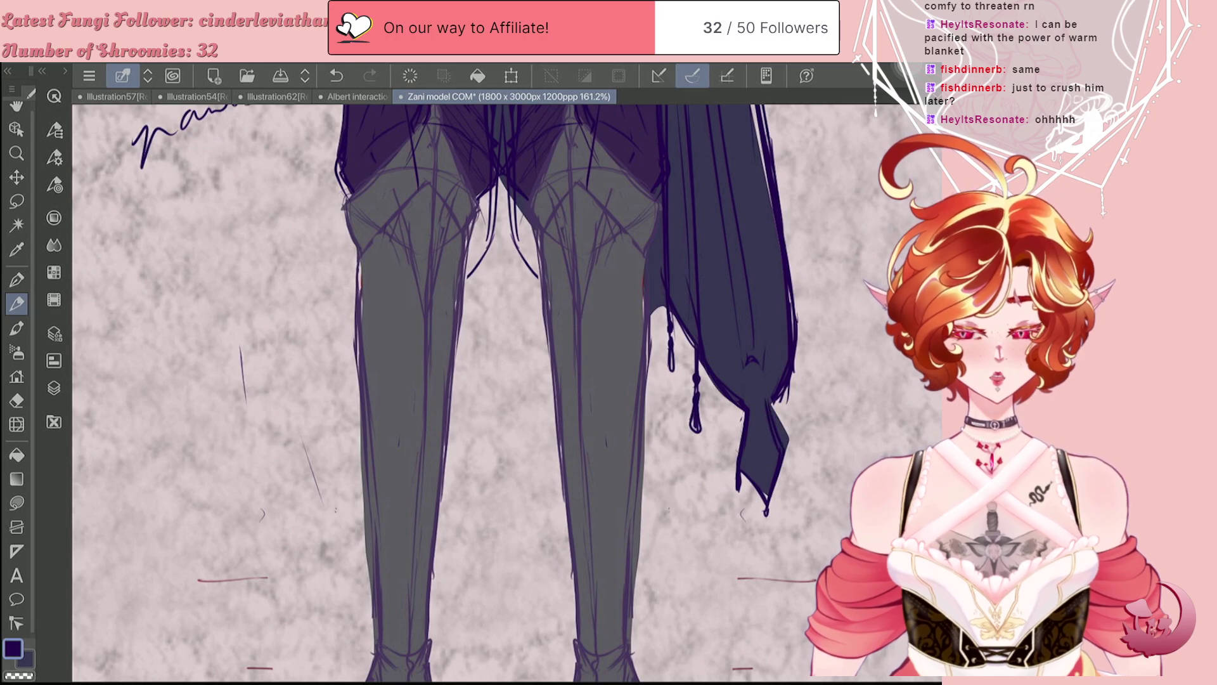
Step: Draw an oval ornament where the back panel gathers above its diamond tip, undoing the first attempt
drag(774, 388, 767, 402)
mouse_move(765, 359)
mouse_down()
mouse_move(739, 402)
mouse_move(761, 431)
mouse_move(758, 394)
mouse_up()
drag(751, 418, 766, 426)
key(ctrl+z)
key(ctrl+z)
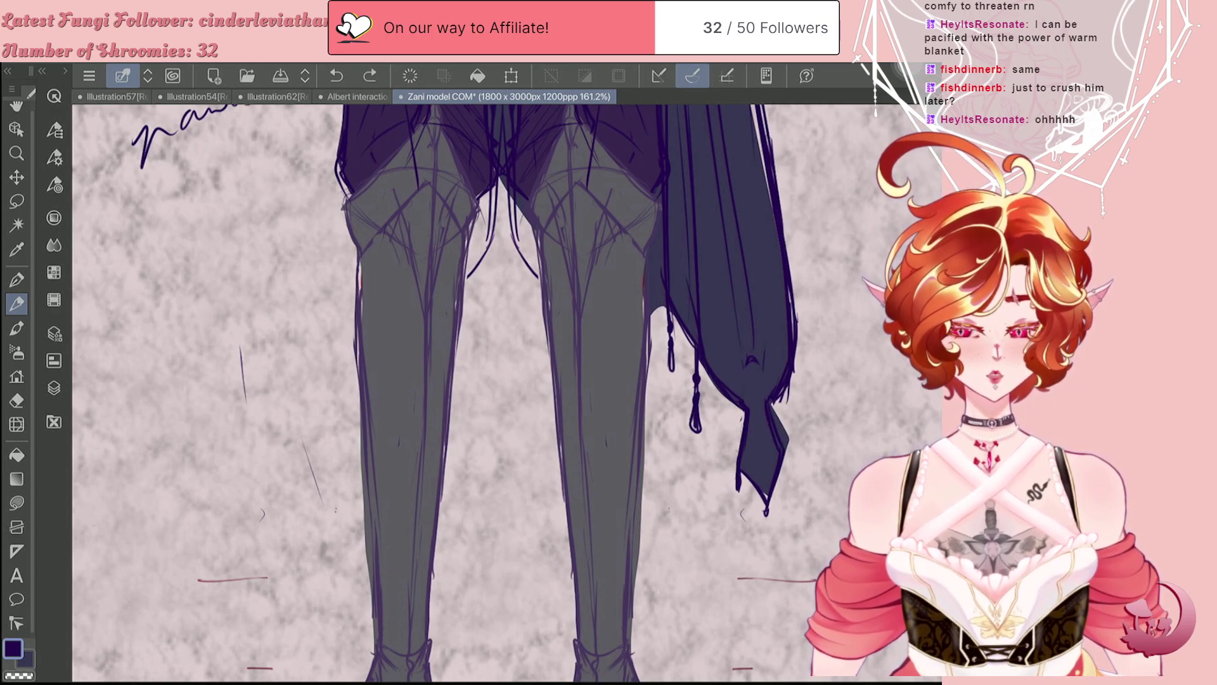
mouse_move(746, 360)
mouse_down()
mouse_move(746, 406)
mouse_move(763, 368)
mouse_up()
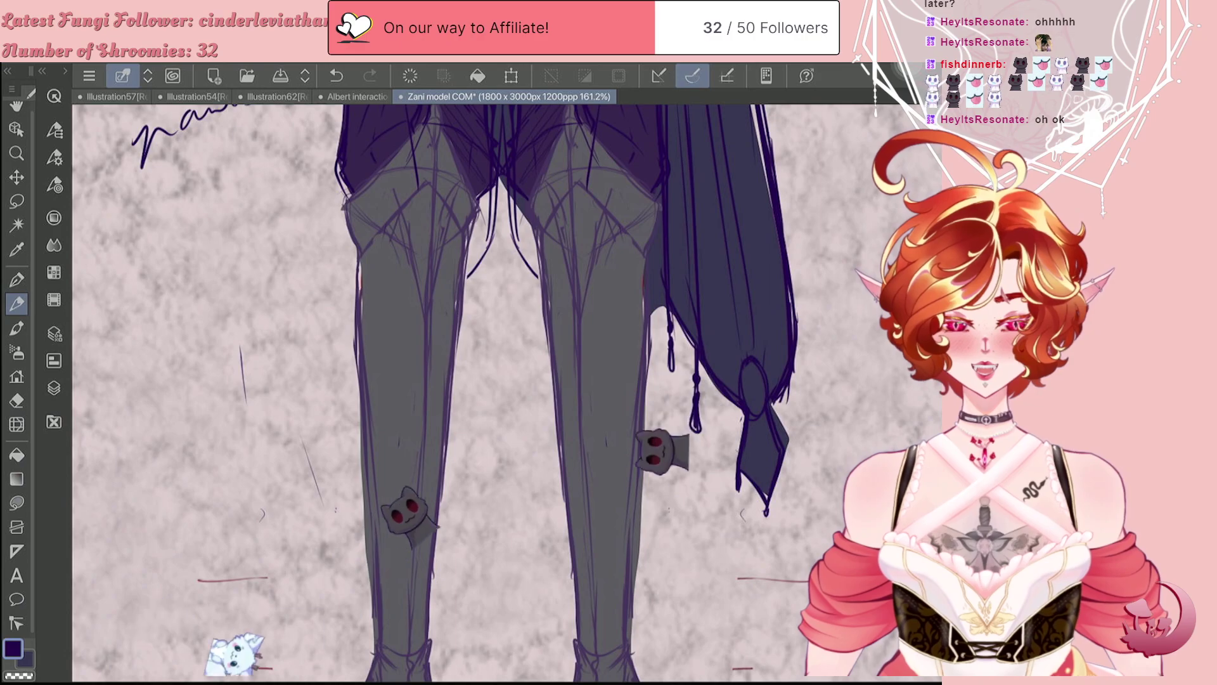
Step: Add inner contour lines to the back panel's diamond tip and a small pointed pendant at its end
scroll(506, 393, down, 2)
scroll(505, 393, up, 1)
scroll(507, 393, up, 1)
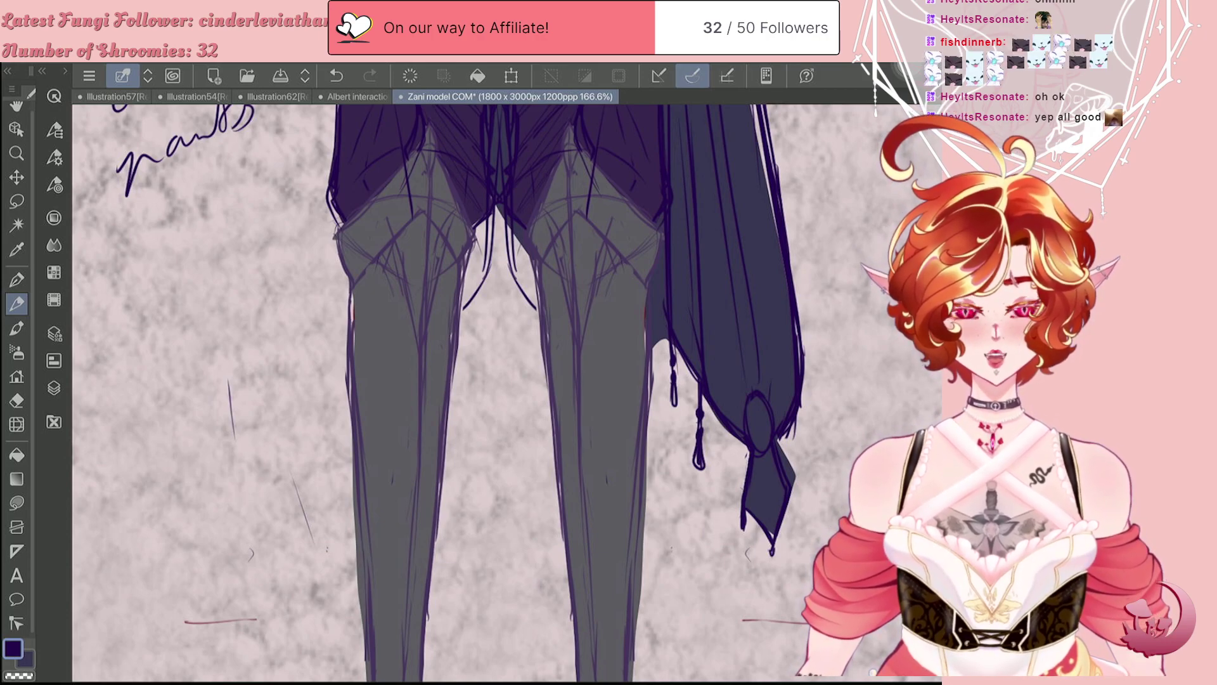
scroll(505, 393, down, 2)
scroll(506, 393, up, 3)
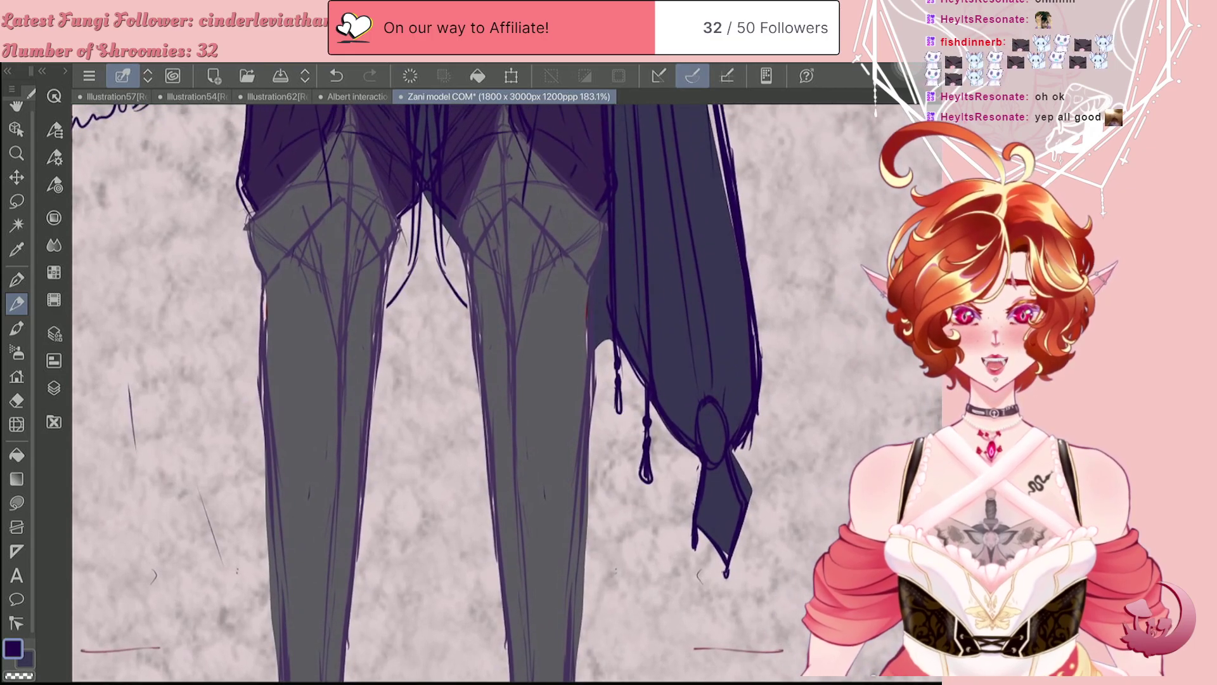
scroll(506, 392, down, 1)
scroll(506, 393, down, 3)
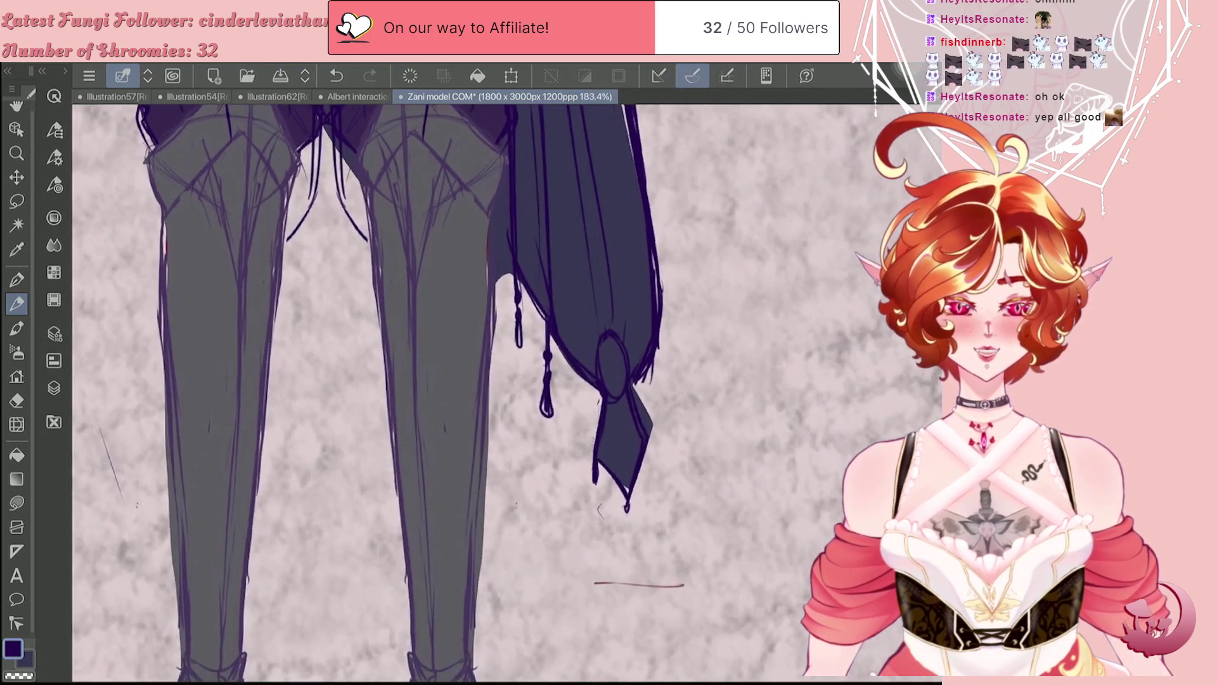
scroll(506, 393, up, 2)
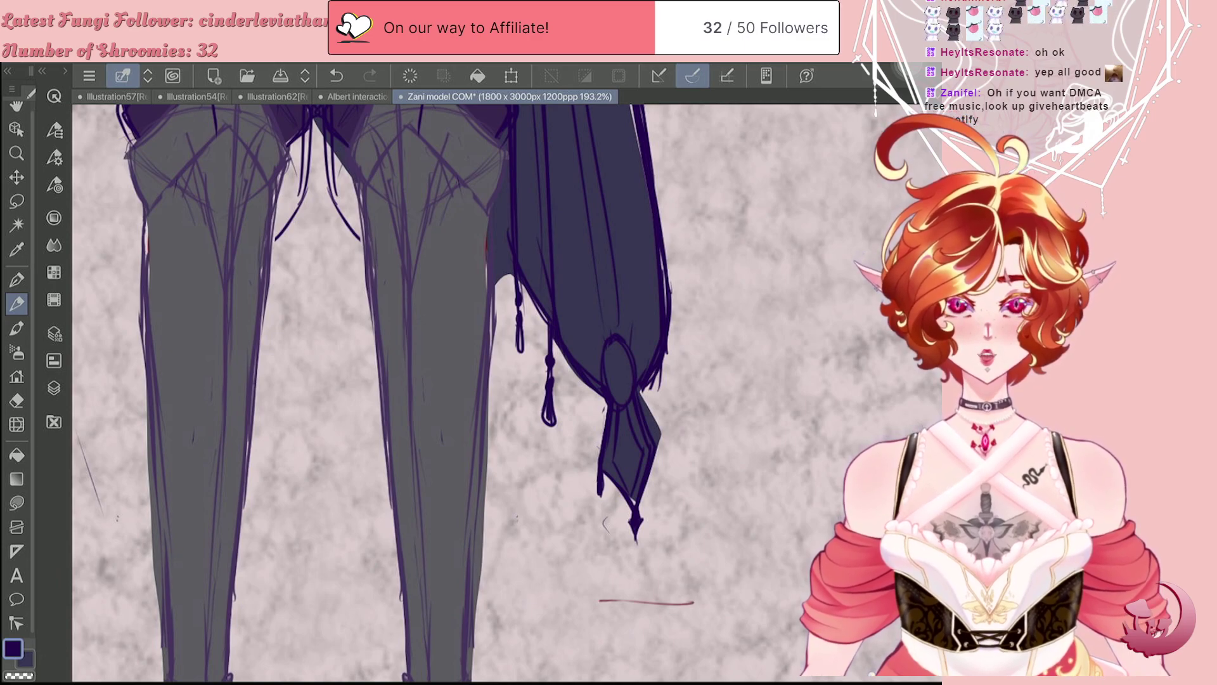
scroll(444, 393, down, 5)
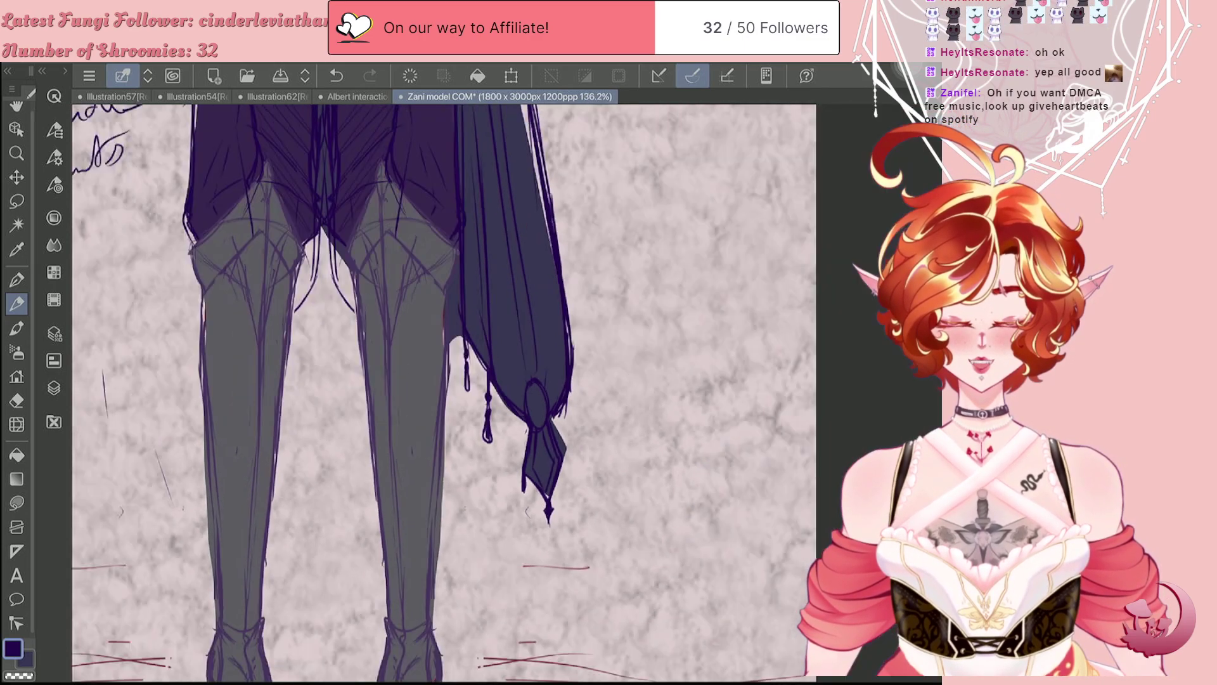
Step: On the Calque 6 layer, fill a pointed dark blue coat-tail section between the legs, undoing the extra tip below it
scroll(418, 393, up, 2)
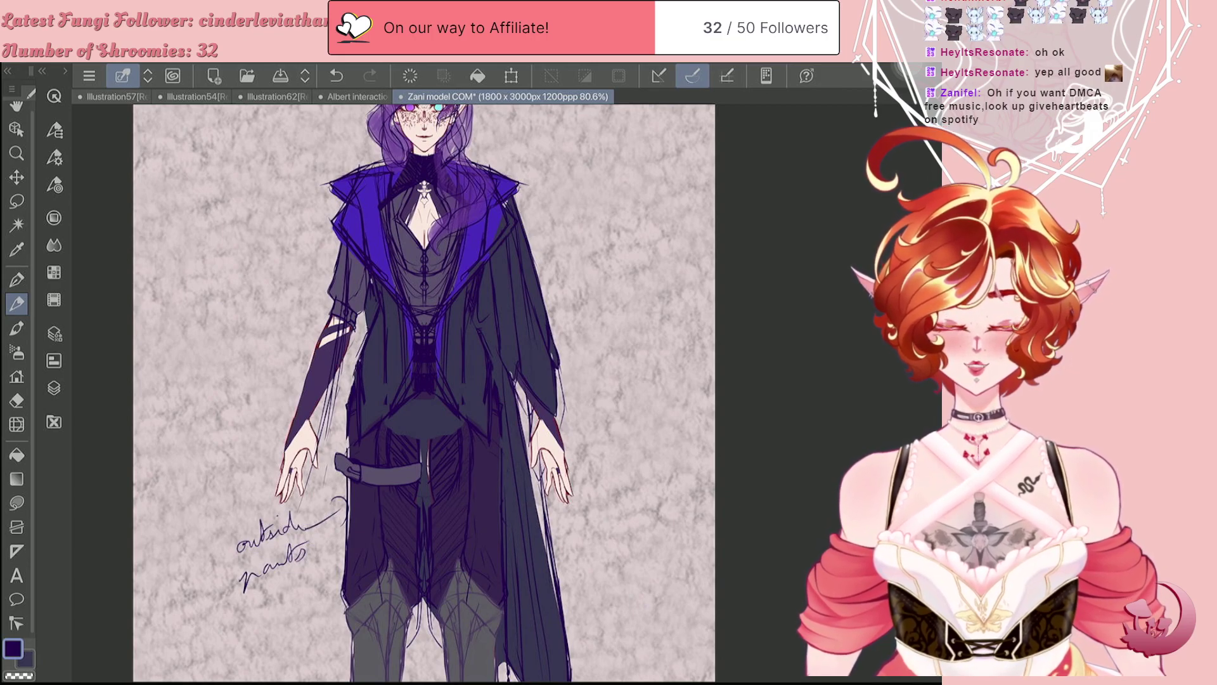
key(e)
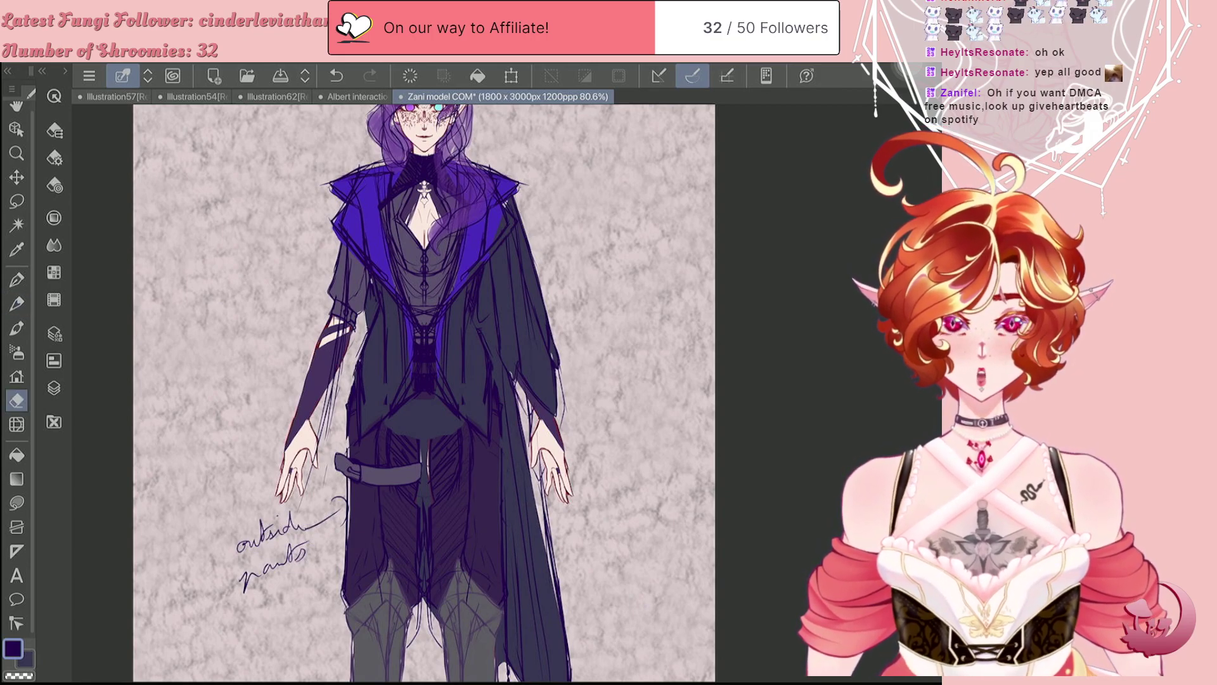
scroll(424, 393, down, 3)
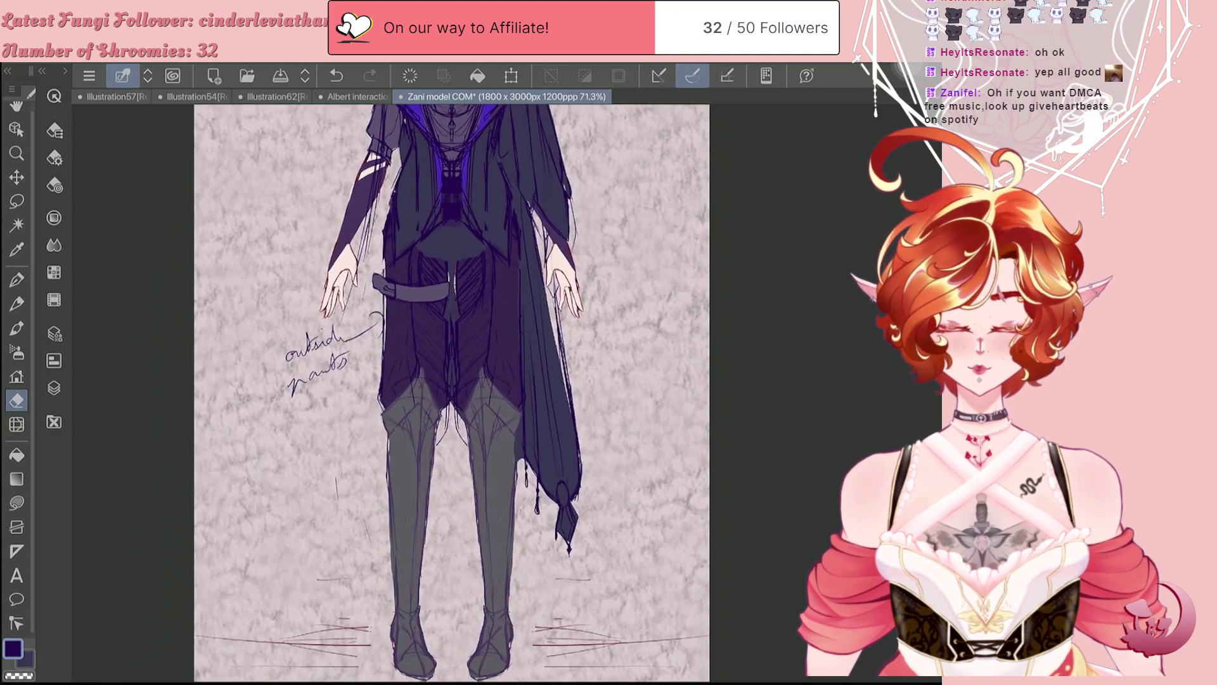
key(x)
click(53, 388)
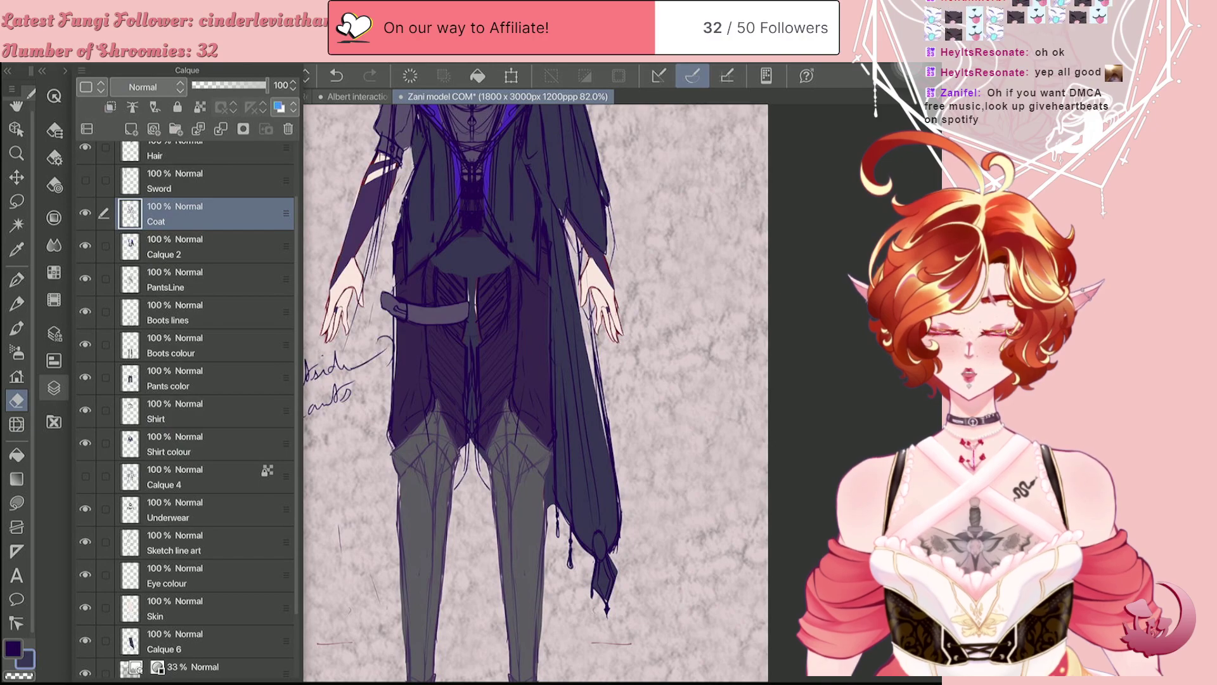
click(203, 641)
key(F7)
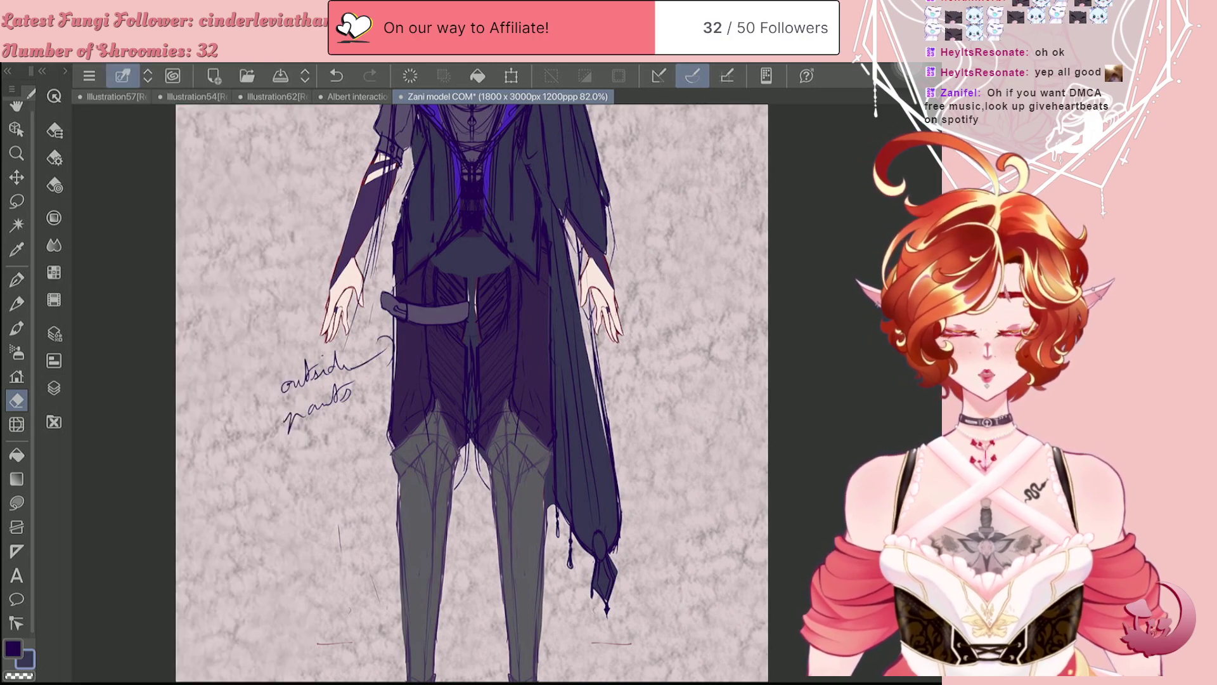
key(p)
key(e)
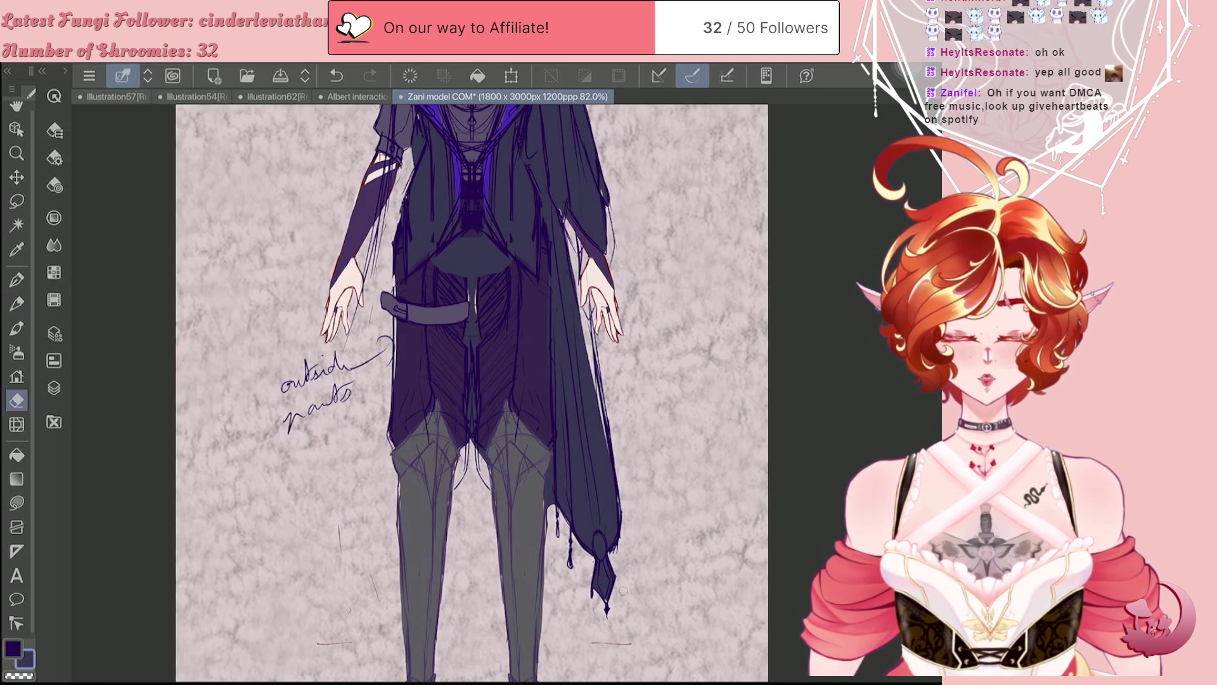
key(j)
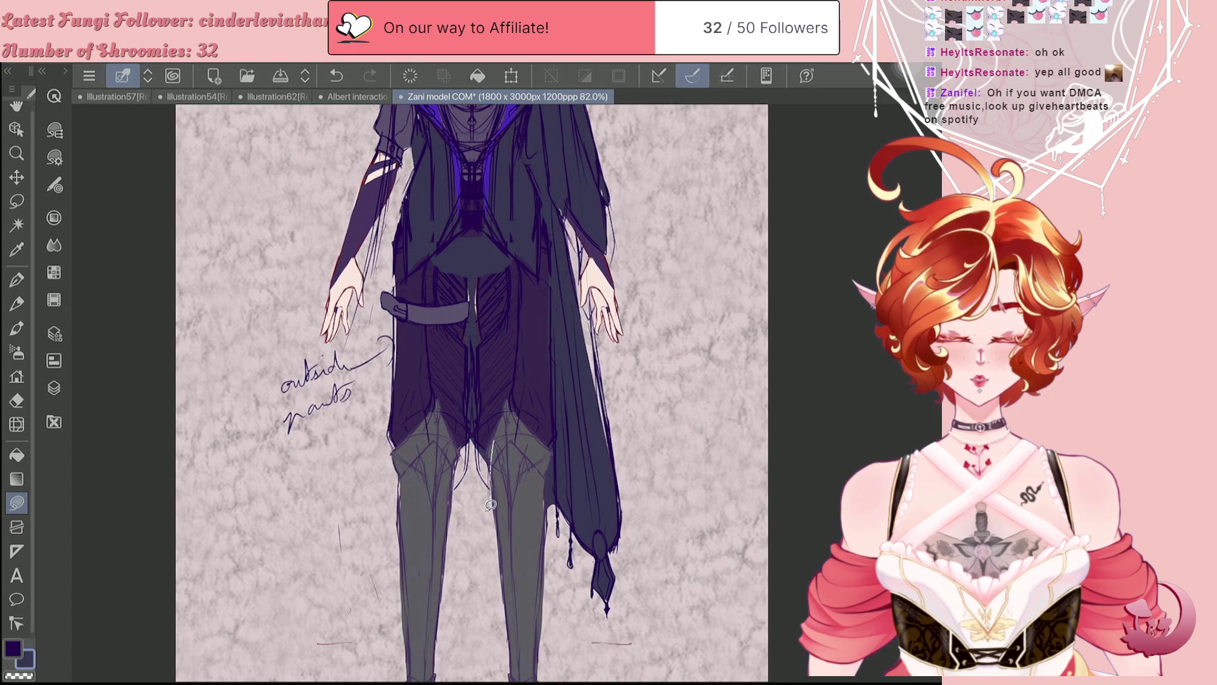
mouse_move(459, 483)
mouse_down()
mouse_move(458, 379)
mouse_move(501, 365)
mouse_up()
mouse_move(493, 488)
mouse_down()
mouse_move(479, 517)
mouse_move(441, 420)
mouse_up()
mouse_move(478, 495)
mouse_down()
mouse_move(481, 557)
mouse_move(496, 531)
mouse_move(481, 481)
mouse_up()
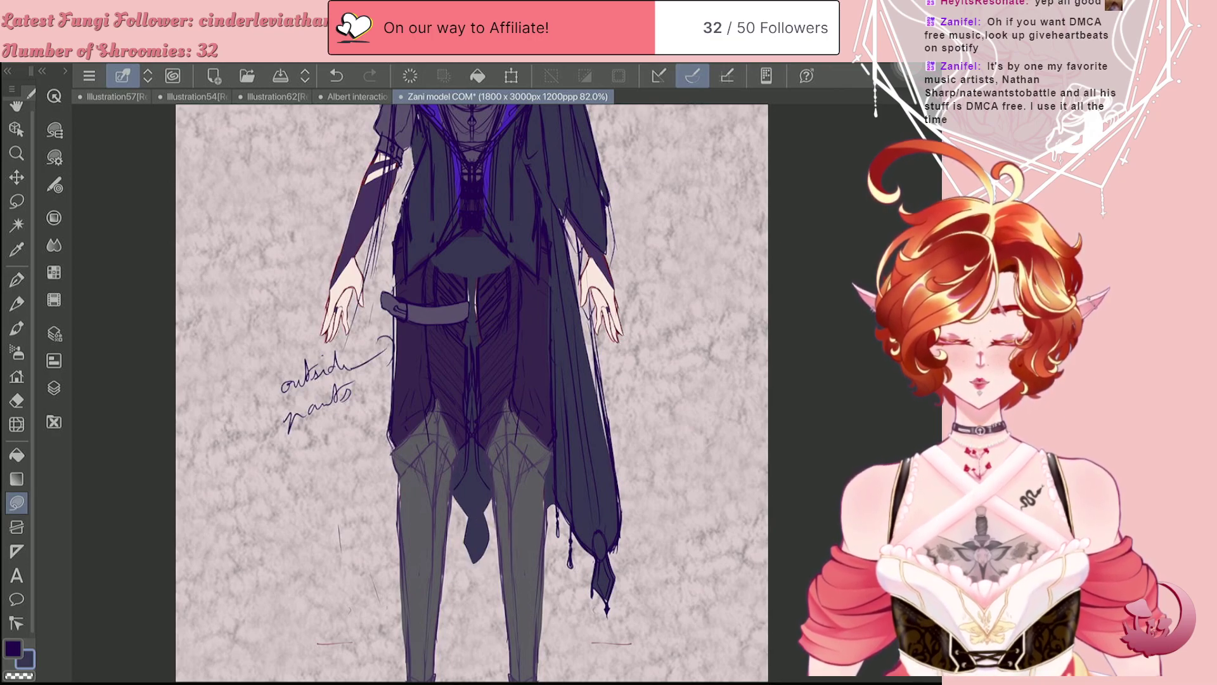
key(ctrl+z)
scroll(471, 393, down, 3)
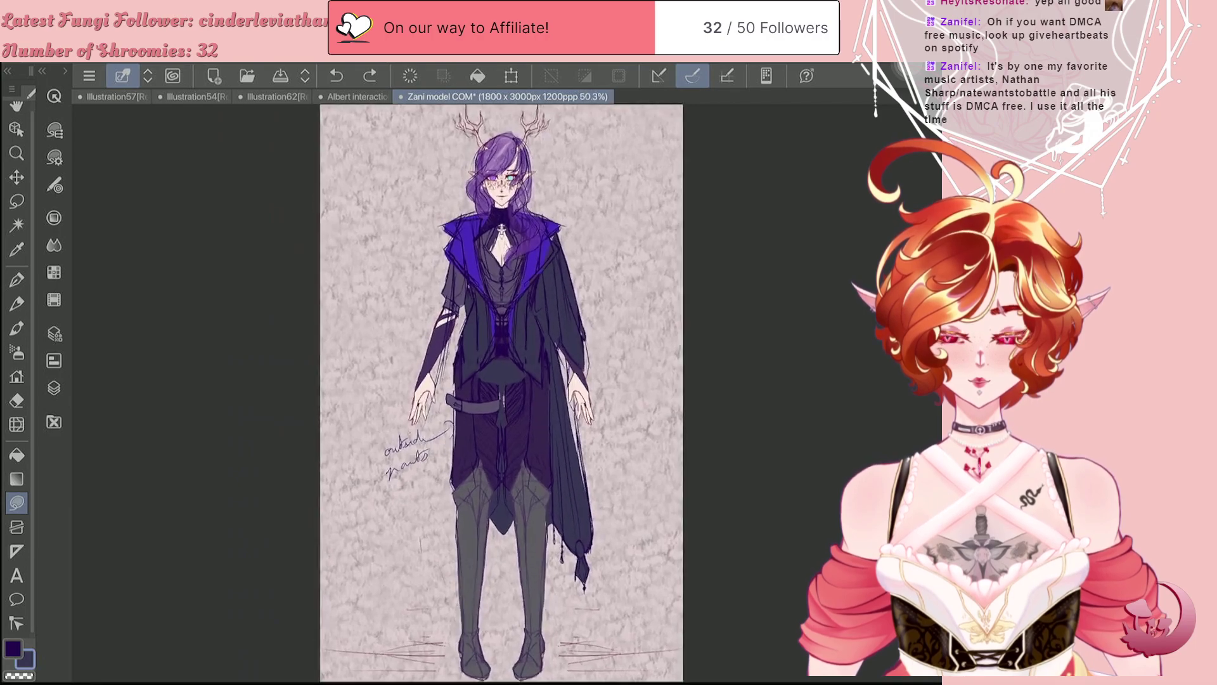
mouse_move(469, 264)
mouse_down()
mouse_move(436, 437)
mouse_move(436, 566)
mouse_move(475, 475)
mouse_up()
key(ctrl+z)
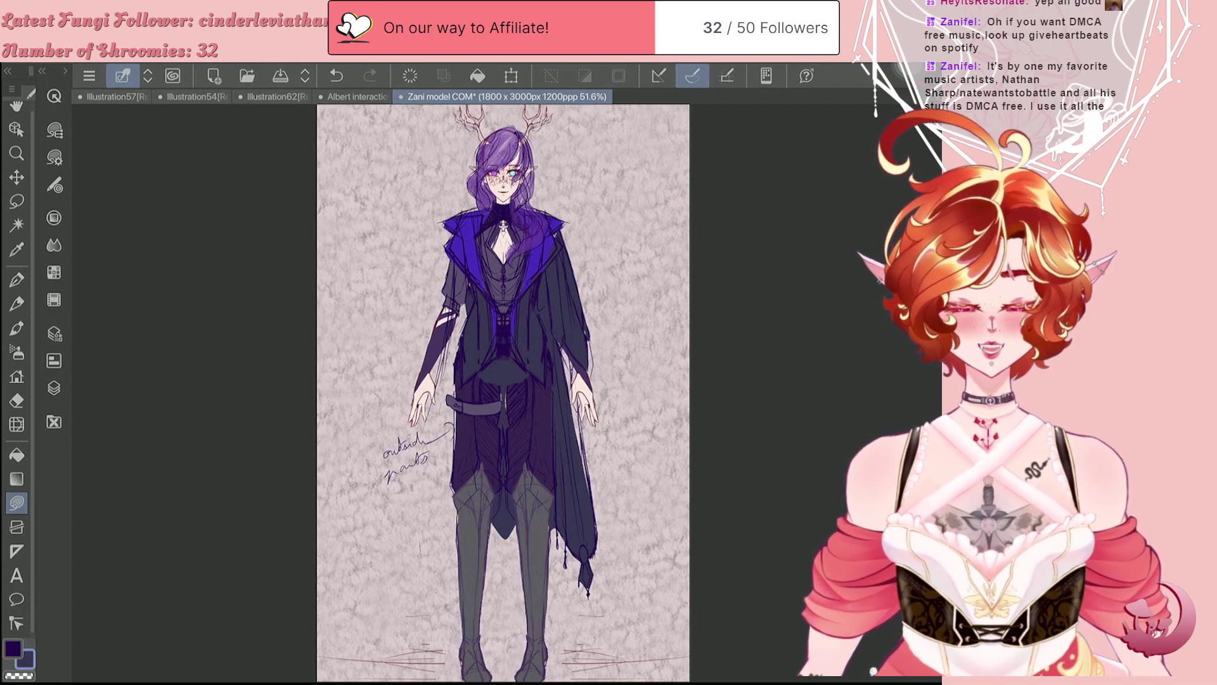
Step: Fill a wider dark blue draped sleeve shape around the character's right forearm, from the shoulder to the coat's side
key(p)
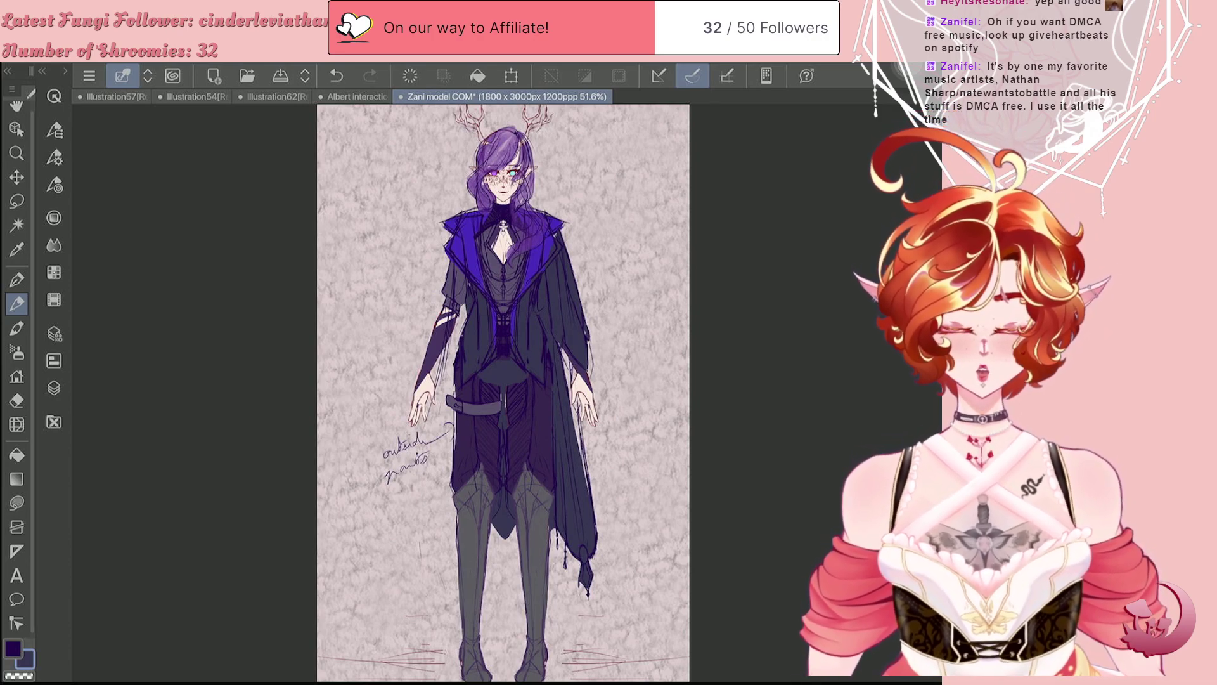
scroll(498, 211, up, 5)
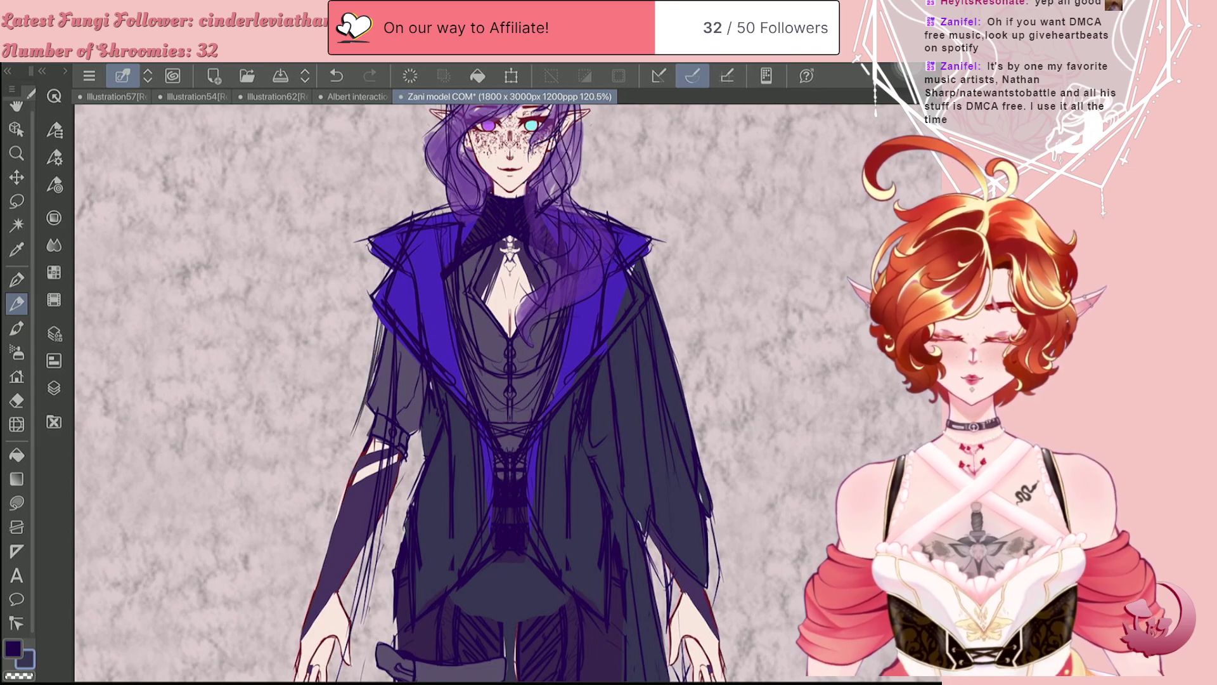
key(u)
scroll(333, 190, down, 2)
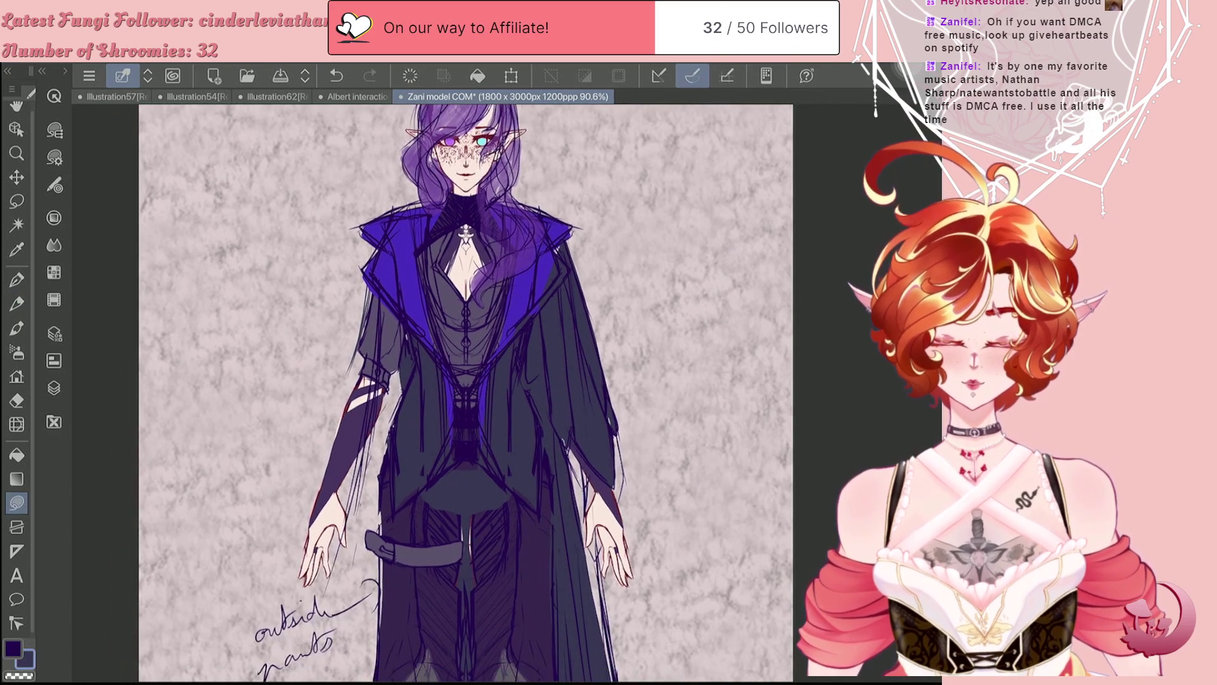
mouse_move(377, 286)
mouse_down()
mouse_move(348, 405)
mouse_move(365, 465)
mouse_move(423, 379)
mouse_move(364, 444)
mouse_up()
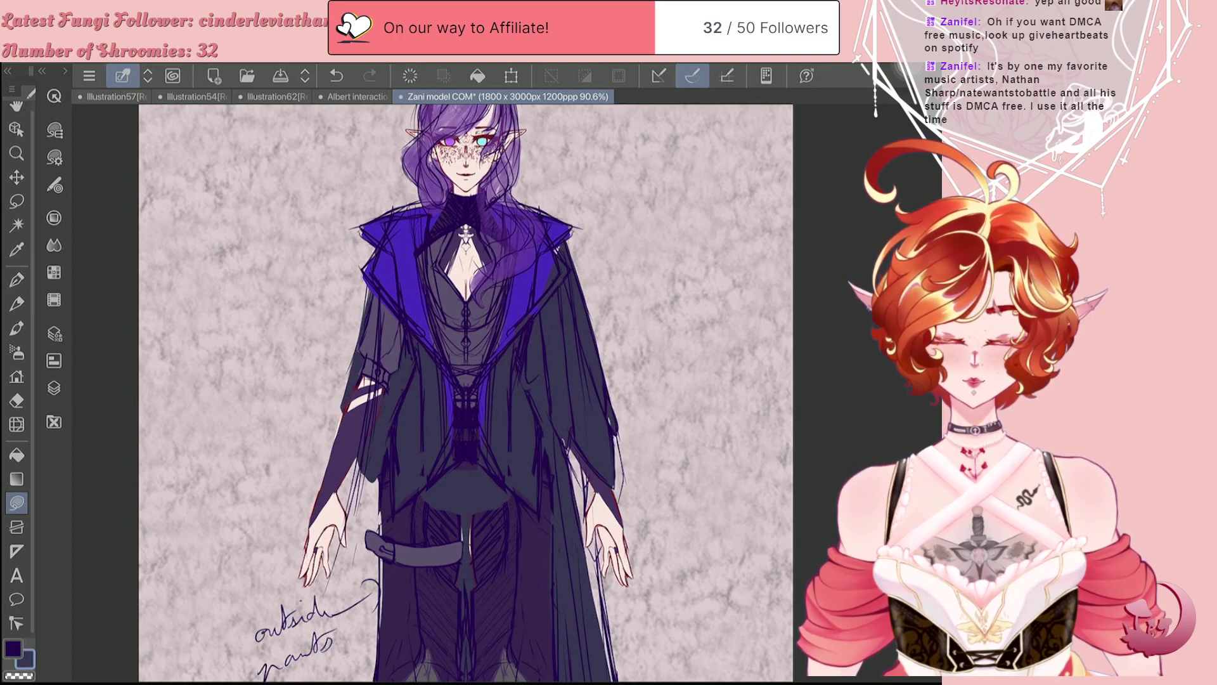
Step: Fill a dark blue section of the coat's back panel beside the character's right thigh, behind the pants
scroll(308, 183, down, 2)
drag(374, 279, 360, 378)
drag(370, 421, 395, 384)
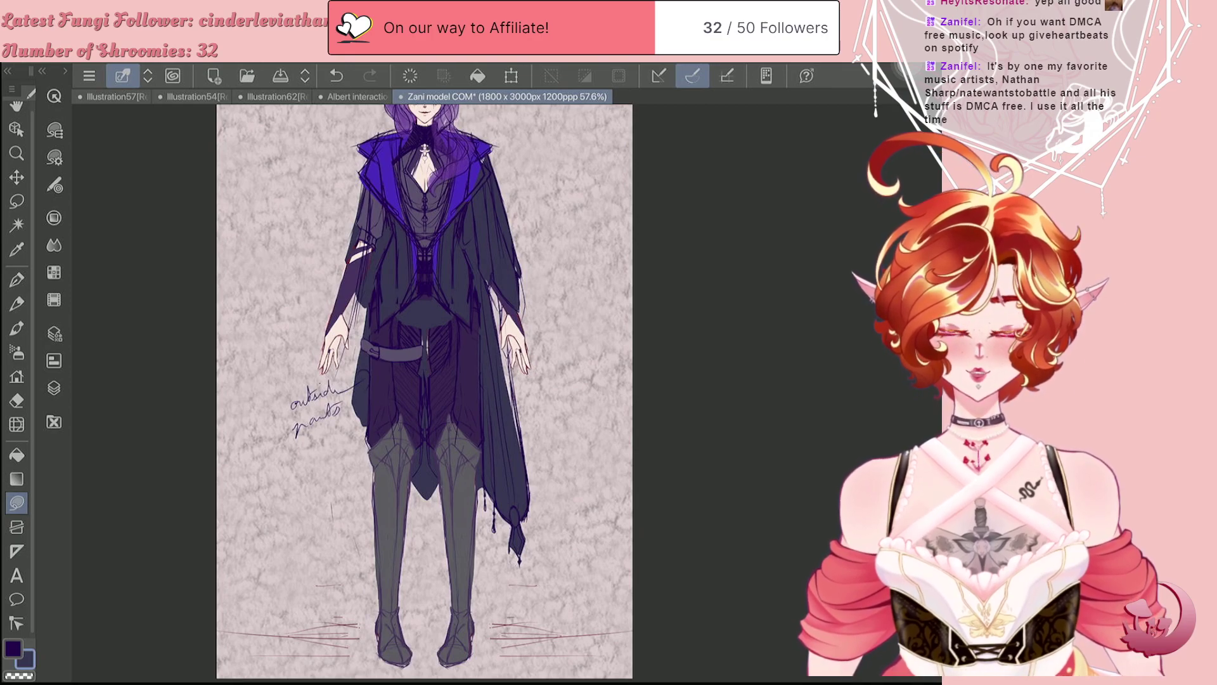
key(e)
scroll(508, 552, up, 5)
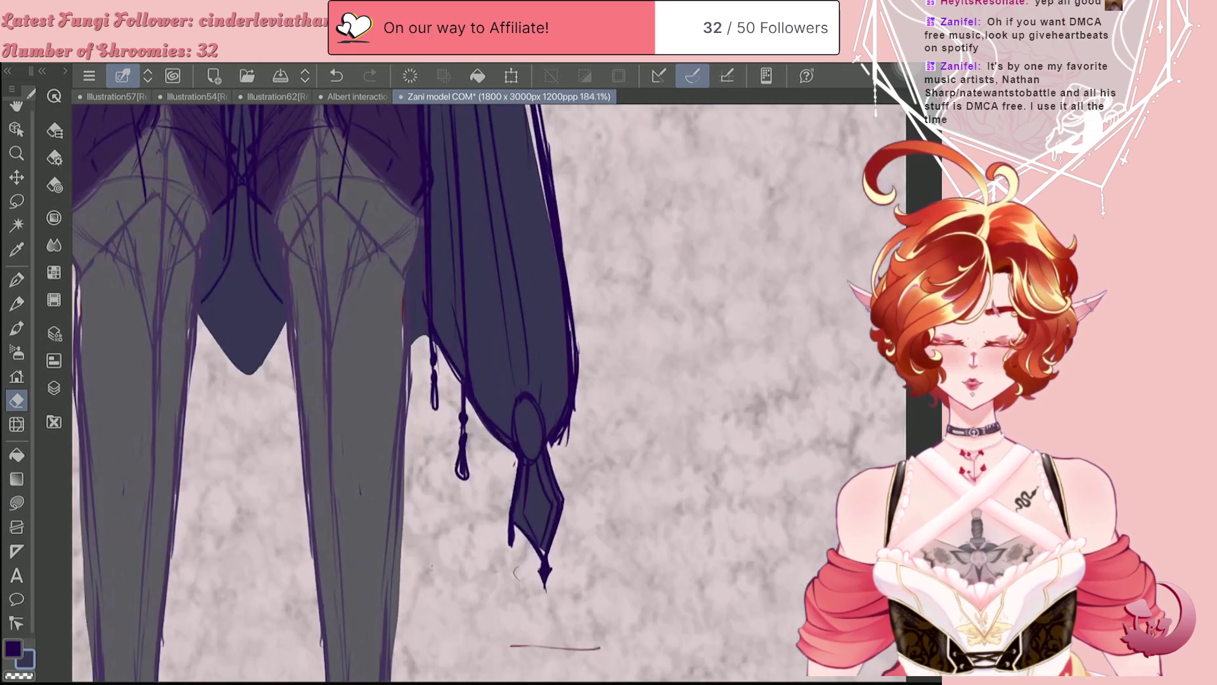
drag(538, 524, 537, 521)
drag(494, 416, 492, 405)
key(ctrl+z)
key(ctrl+z)
key(ctrl+z)
key(ctrl+z)
key(ctrl+z)
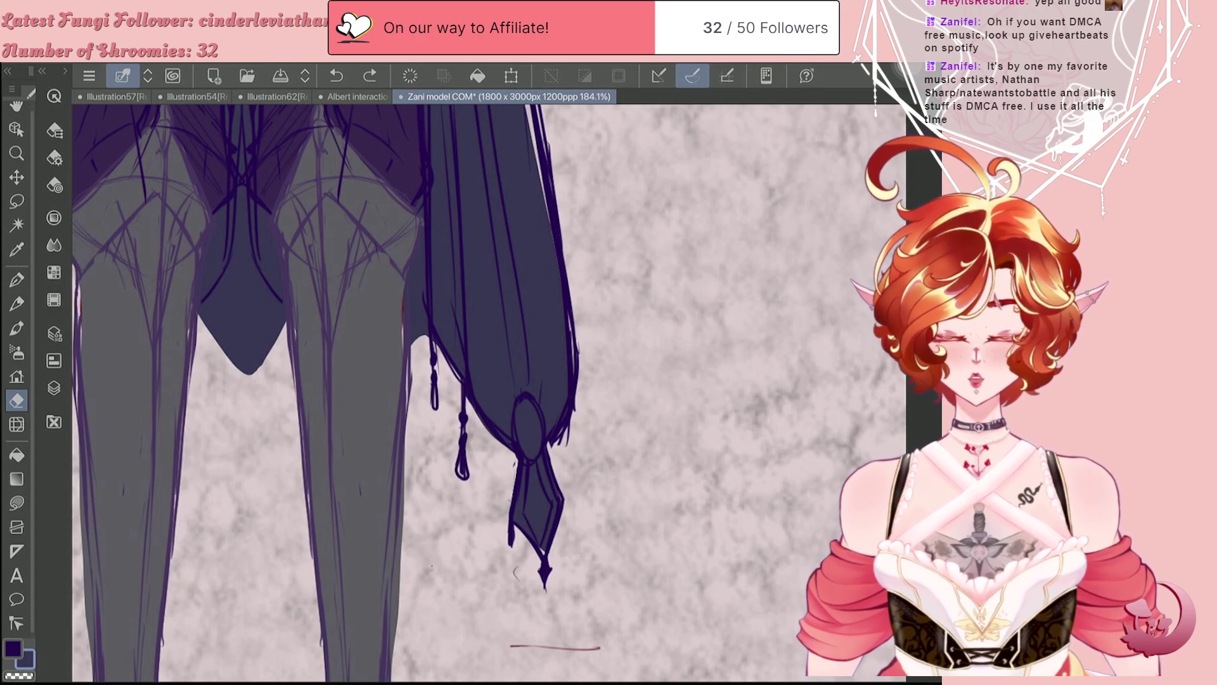
Step: With the transparent colour, cut small diamond shapes near the back panel's lower hem and clear the fill inside its diamond tip
key(j)
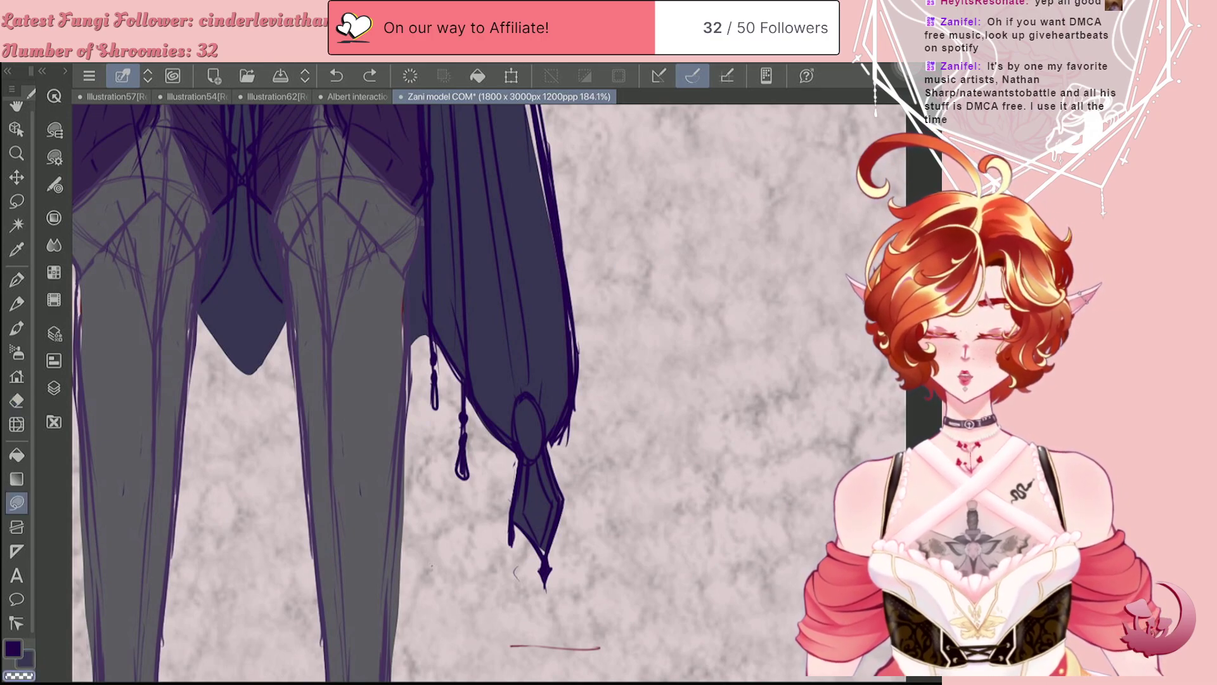
mouse_move(493, 394)
mouse_down()
mouse_move(495, 409)
mouse_move(488, 355)
mouse_up()
mouse_move(496, 408)
mouse_down()
mouse_move(509, 437)
mouse_move(478, 380)
mouse_move(501, 447)
mouse_up()
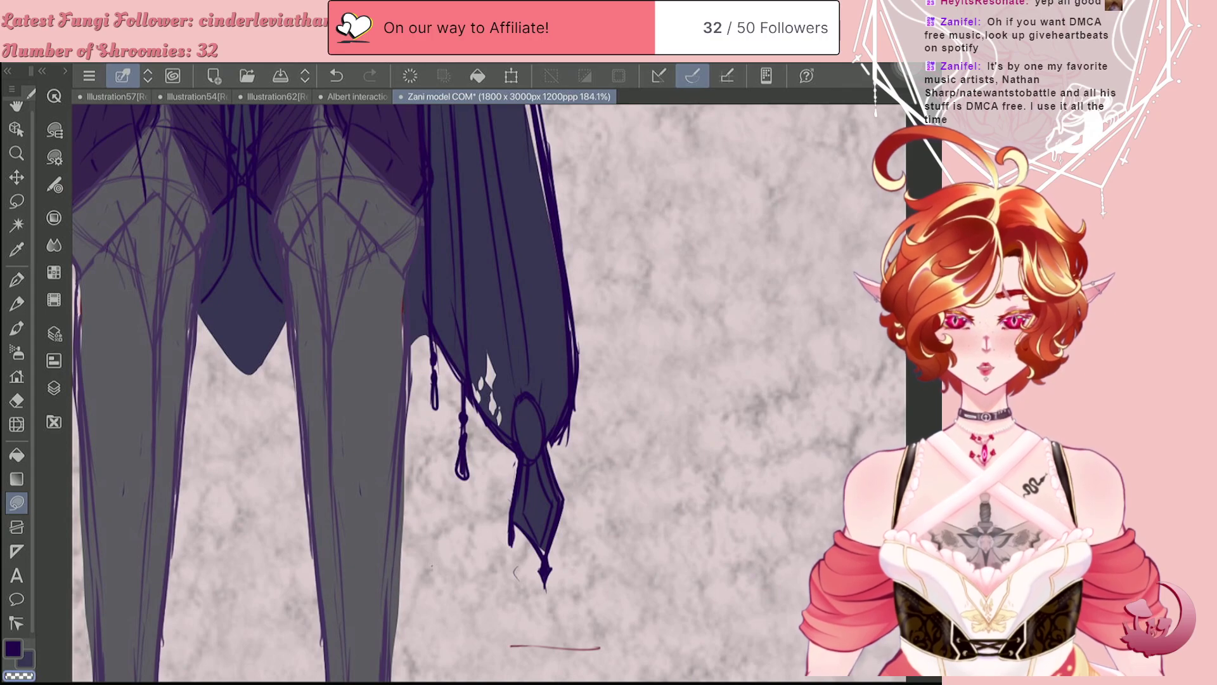
mouse_move(532, 452)
mouse_down()
mouse_move(542, 545)
mouse_move(553, 495)
mouse_move(531, 460)
mouse_up()
Step: Cut a curling spiral into the edge of the coat section beside the character's right thigh, undoing the first attempt
scroll(474, 449, down, 8)
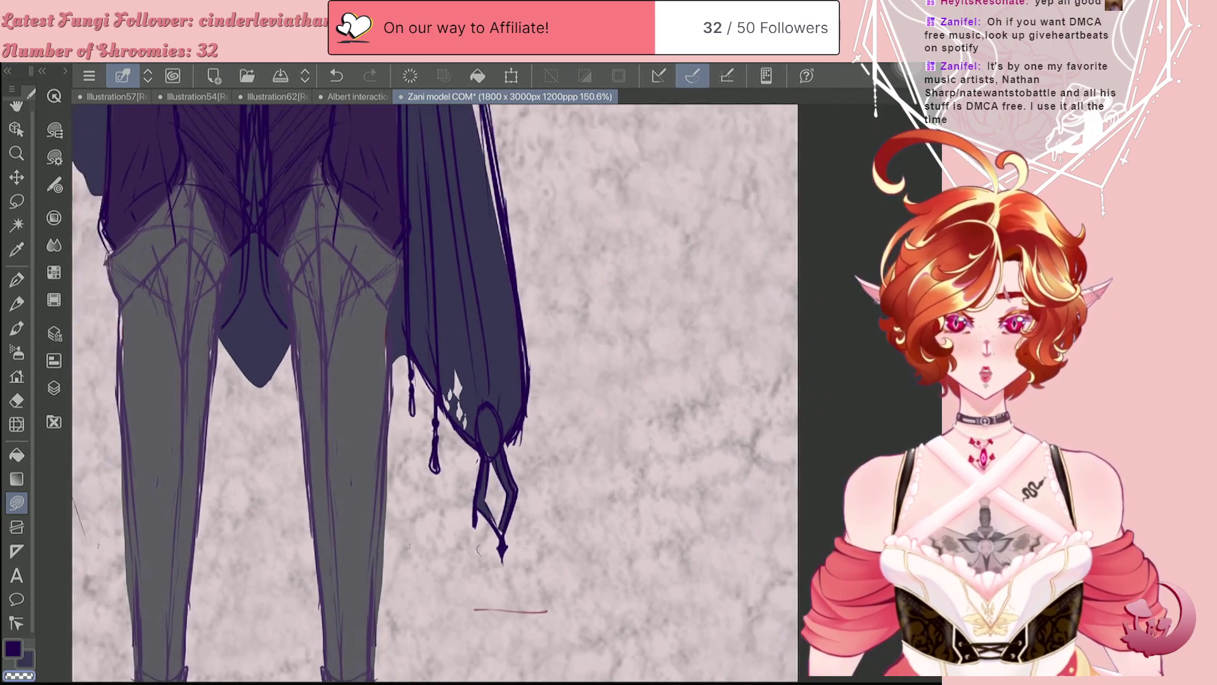
scroll(387, 440, up, 3)
scroll(320, 303, up, 3)
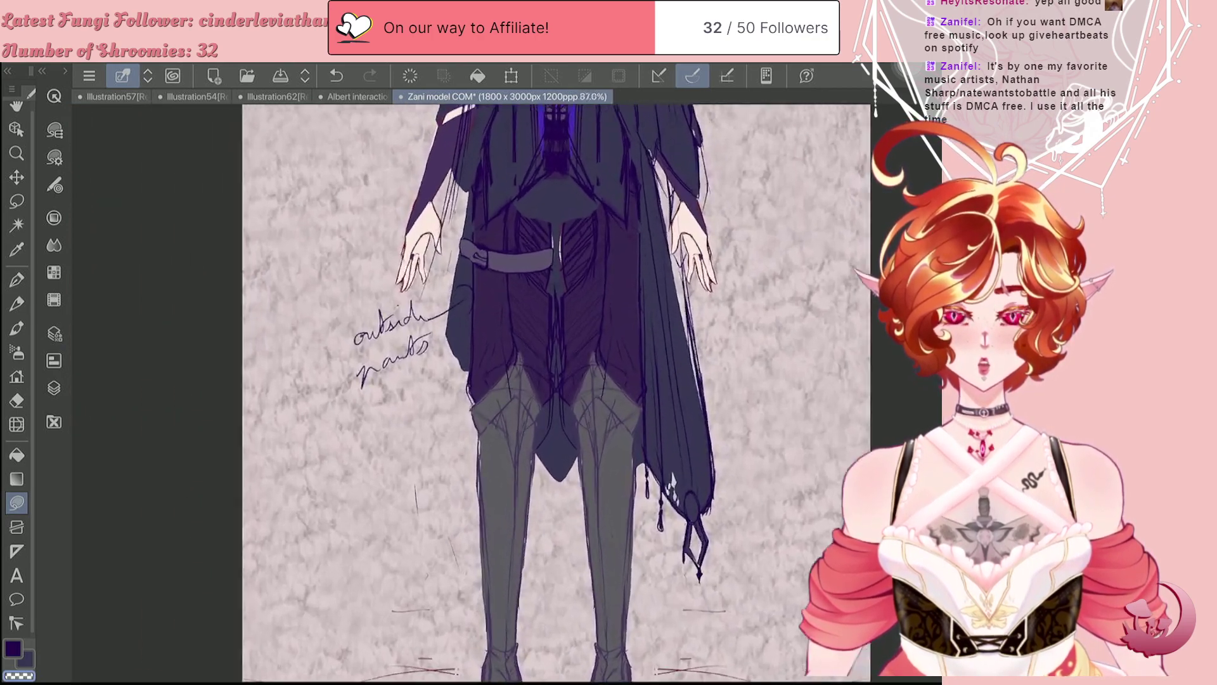
mouse_move(439, 358)
mouse_down()
mouse_move(457, 382)
mouse_move(444, 312)
mouse_move(437, 351)
mouse_up()
key(ctrl+z)
scroll(431, 289, up, 3)
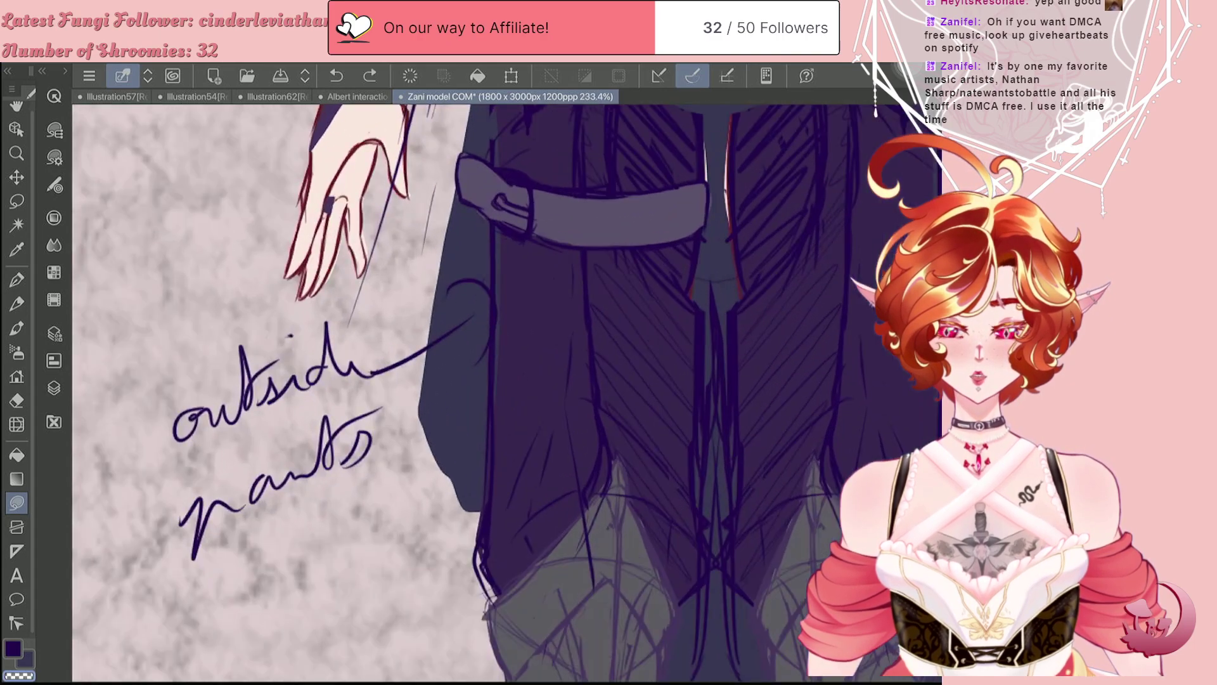
mouse_move(426, 413)
mouse_down()
mouse_move(473, 497)
mouse_move(491, 502)
mouse_move(450, 449)
mouse_move(469, 417)
mouse_move(454, 421)
mouse_move(460, 436)
mouse_move(474, 424)
mouse_move(432, 400)
mouse_up()
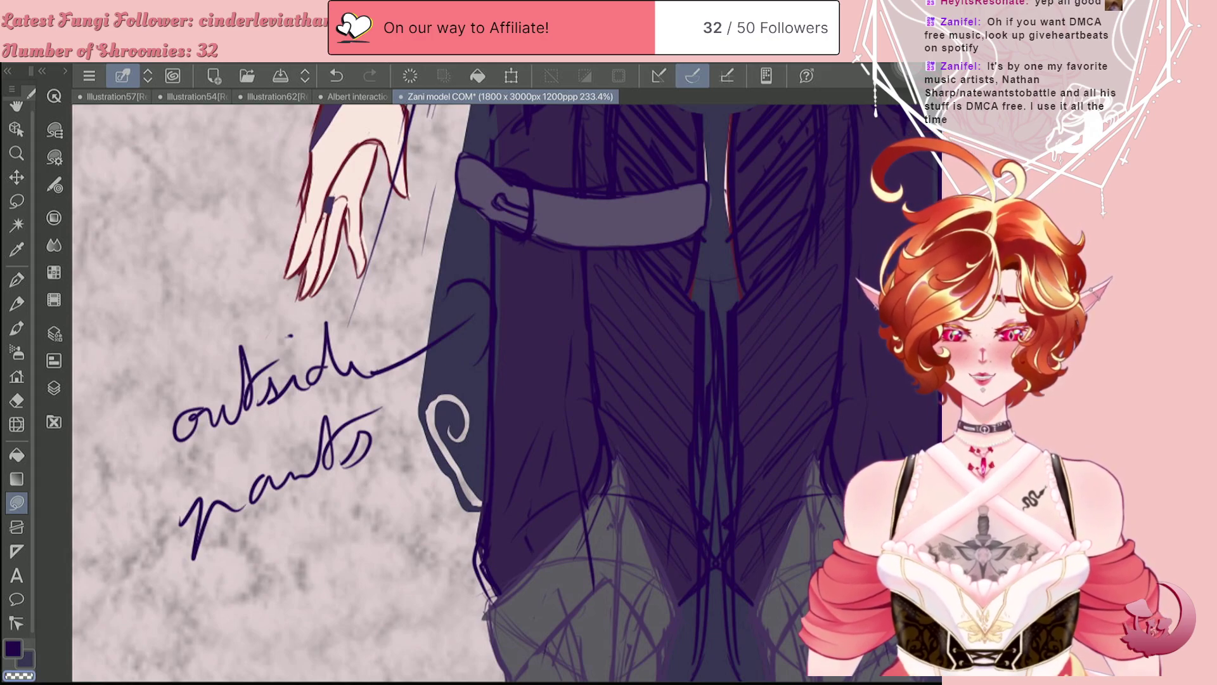
Step: Add a curved leaf-shaped cutout above the spiral beside the right thigh, undoing the earlier attempts
mouse_move(452, 423)
mouse_down()
mouse_move(476, 454)
mouse_move(476, 437)
mouse_move(487, 448)
mouse_move(456, 466)
mouse_up()
key(ctrl+z)
key(ctrl+z)
key(ctrl+z)
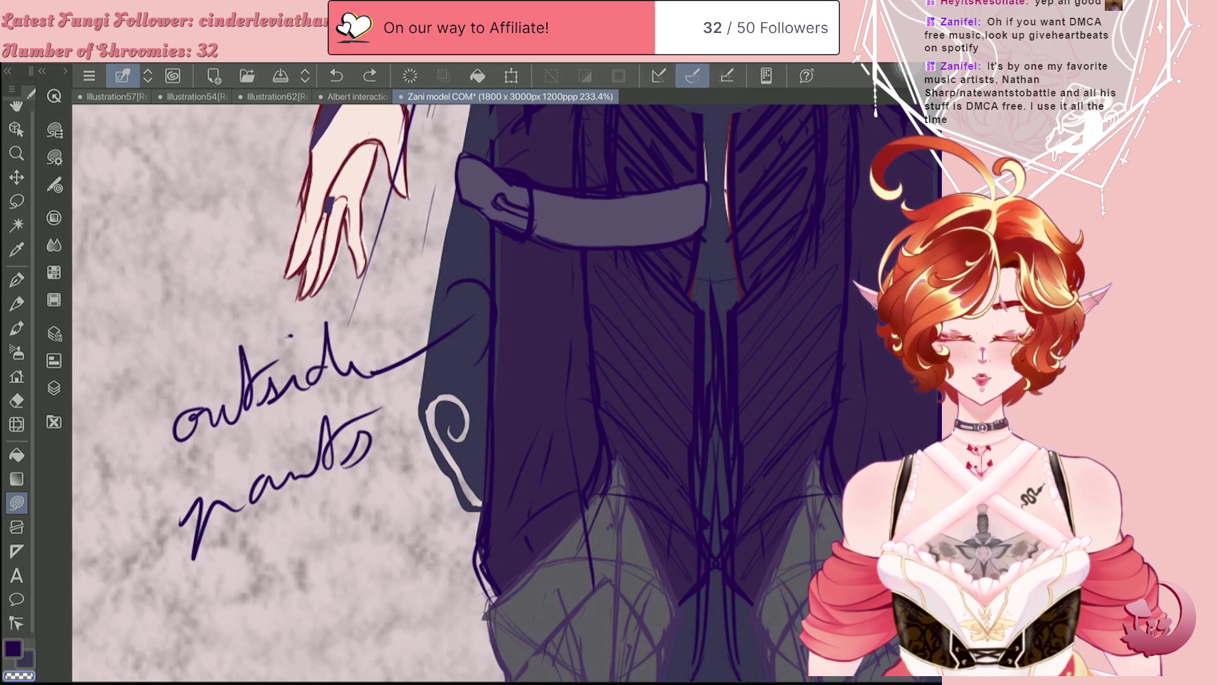
mouse_move(430, 405)
mouse_down()
mouse_move(450, 367)
mouse_move(472, 383)
mouse_move(457, 380)
mouse_move(431, 406)
mouse_up()
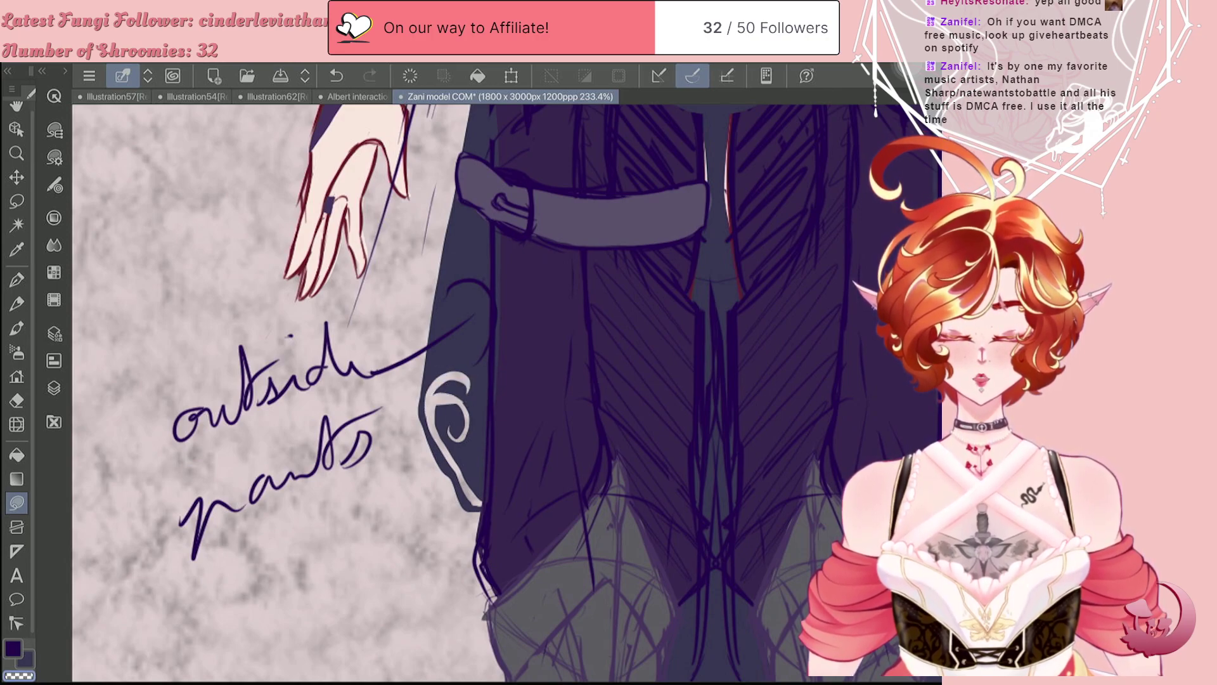
key(ctrl+z)
mouse_move(442, 431)
mouse_down()
mouse_move(442, 403)
mouse_move(473, 412)
mouse_move(461, 393)
mouse_move(431, 412)
mouse_up()
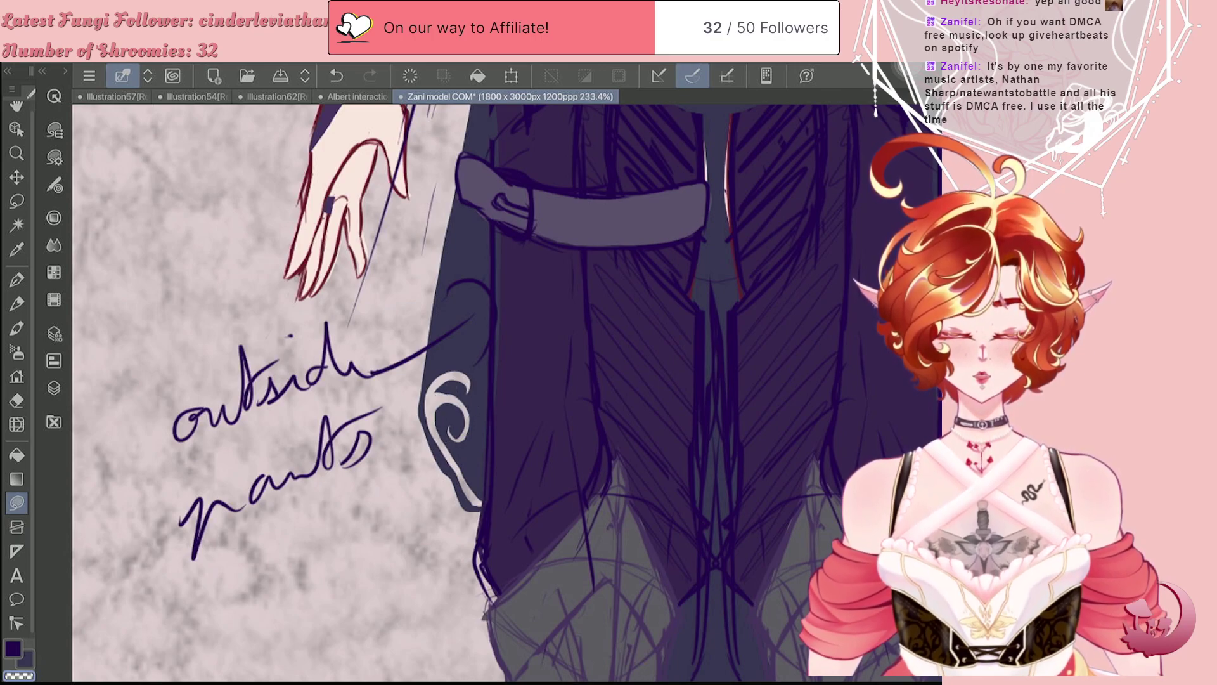
Step: Cut a spiral with tapering leaf shapes above it along the long back panel's outer lower edge, redoing the small upper shape
key(ctrl+0)
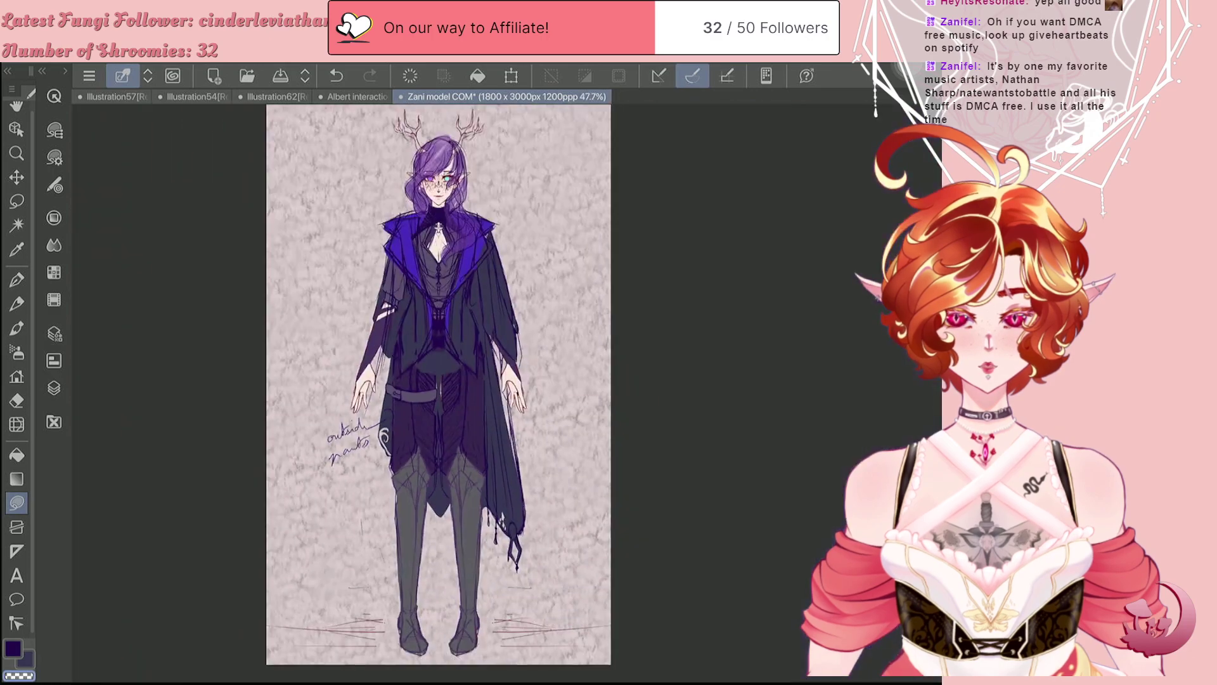
scroll(457, 529, up, 6)
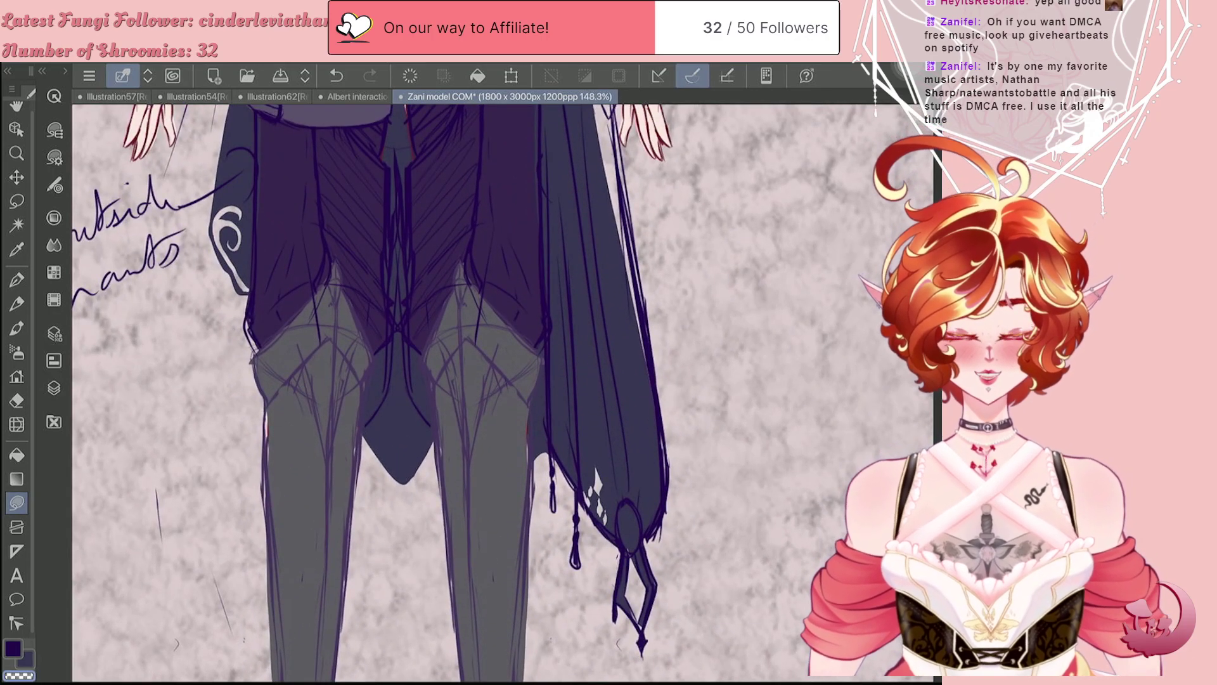
mouse_move(646, 403)
mouse_down()
mouse_move(656, 501)
mouse_move(641, 481)
mouse_move(653, 493)
mouse_move(657, 469)
mouse_move(635, 479)
mouse_move(657, 515)
mouse_move(640, 368)
mouse_move(659, 428)
mouse_up()
mouse_move(623, 347)
mouse_down()
mouse_move(625, 374)
mouse_move(623, 349)
mouse_up()
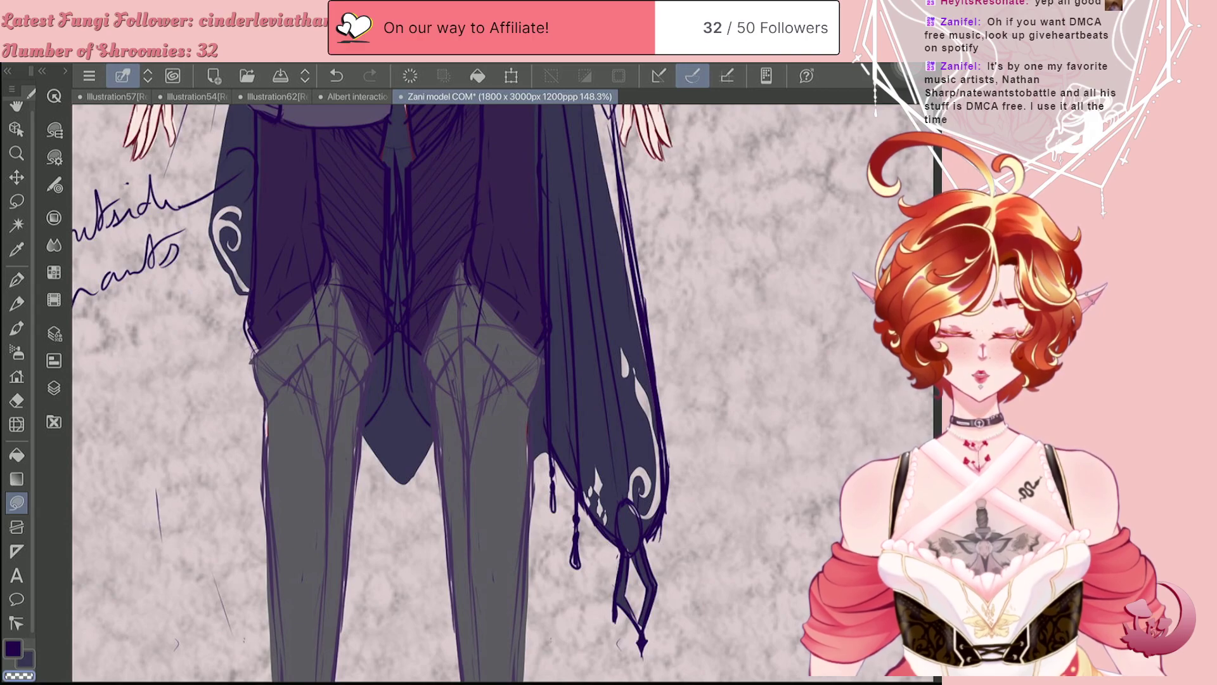
key(ctrl+z)
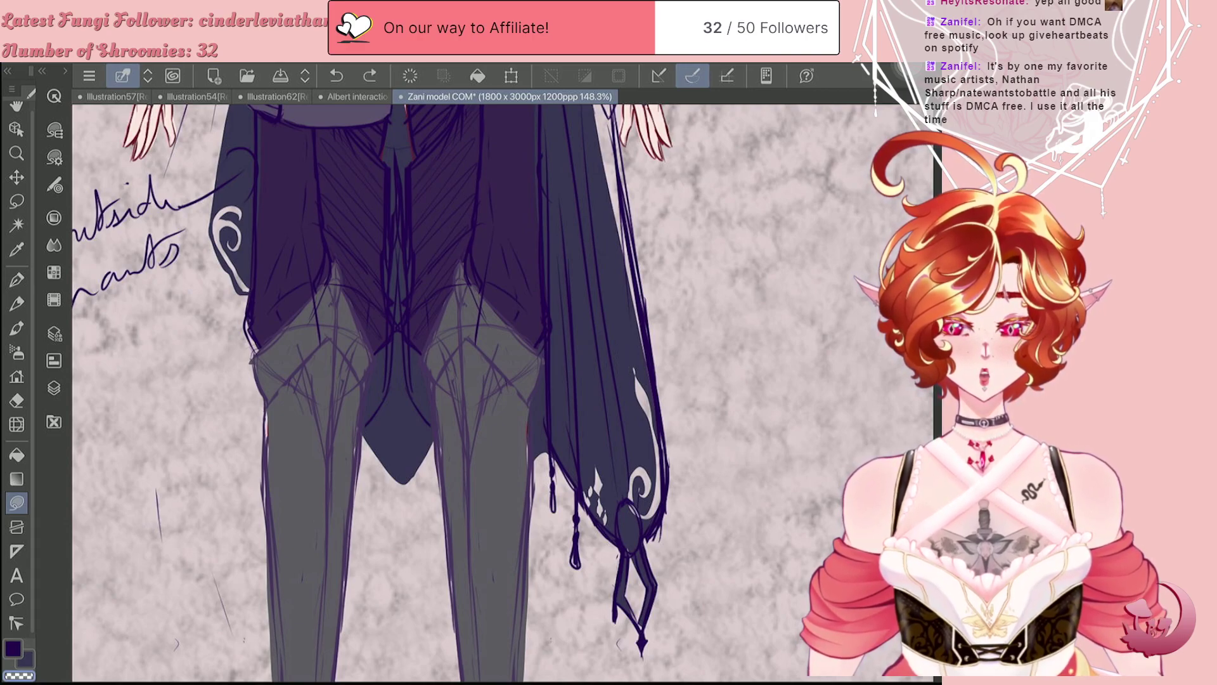
mouse_move(627, 356)
mouse_down()
mouse_move(631, 369)
mouse_move(626, 358)
mouse_up()
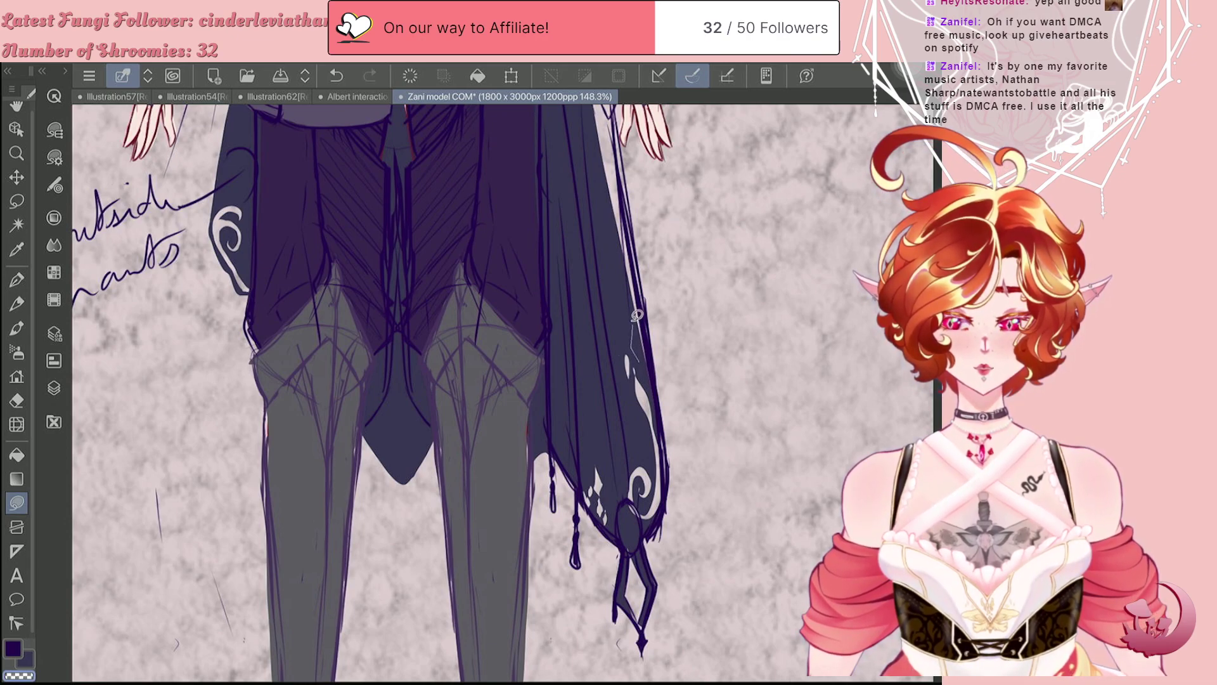
Step: Fill in the spiral cutout beside the character's right thigh with the coat colour
scroll(449, 388, down, 8)
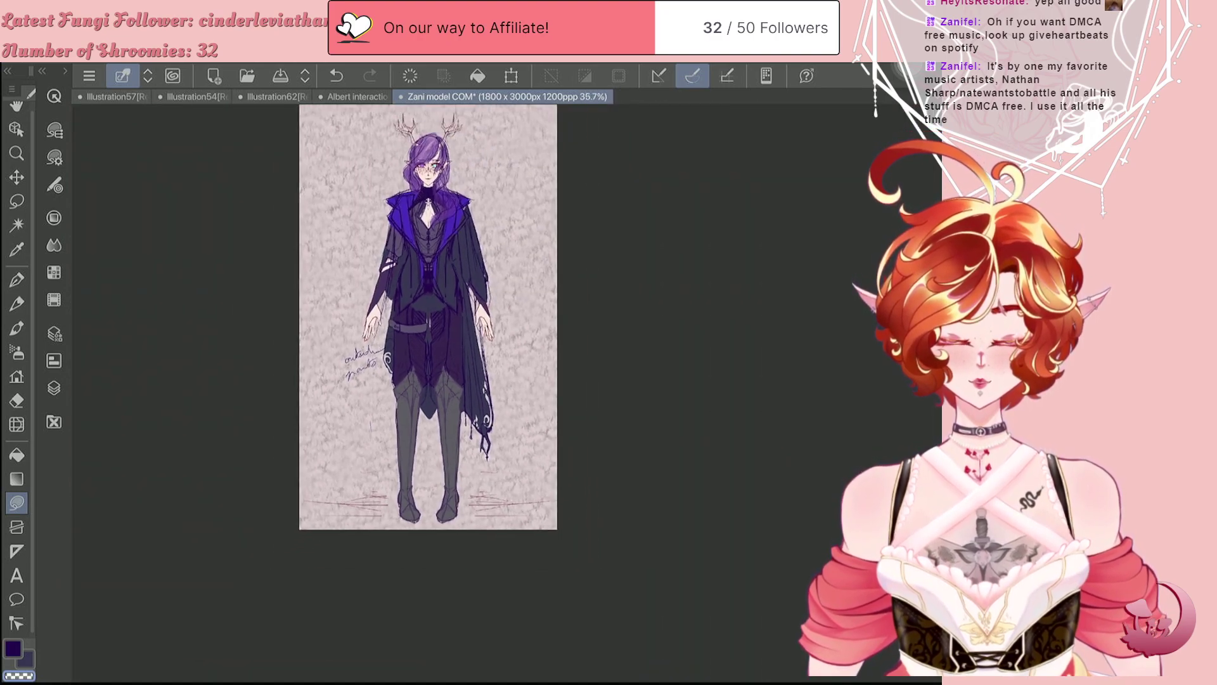
scroll(398, 359, up, 5)
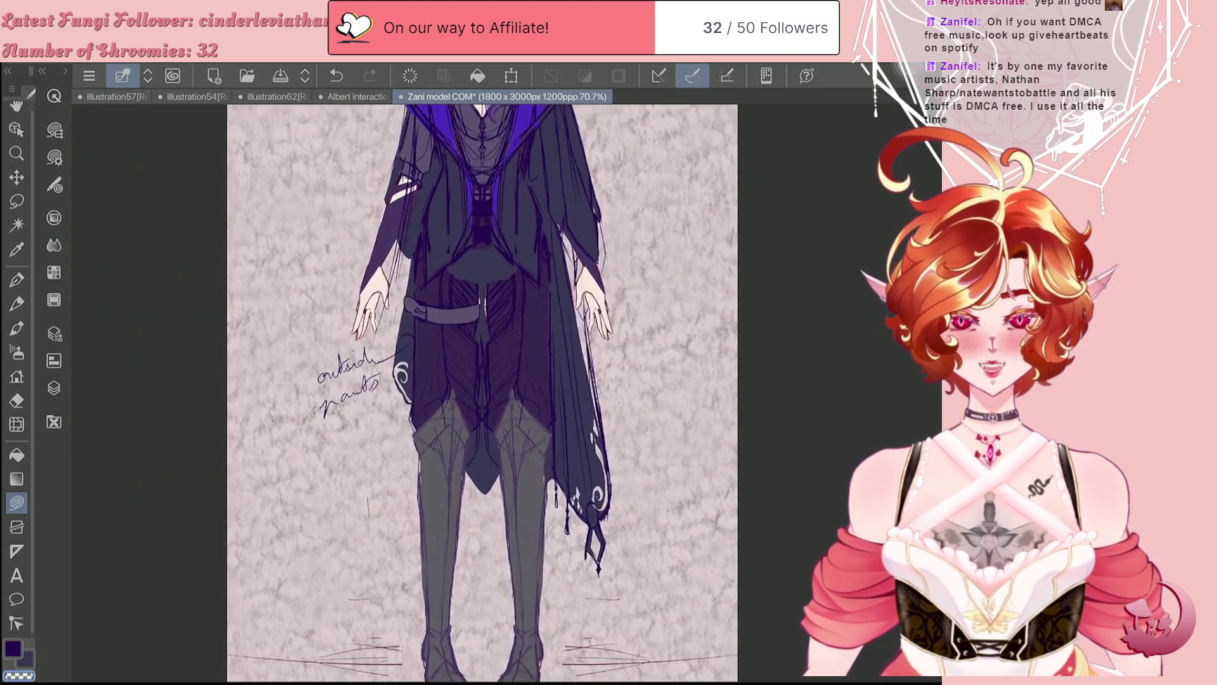
scroll(442, 323, up, 3)
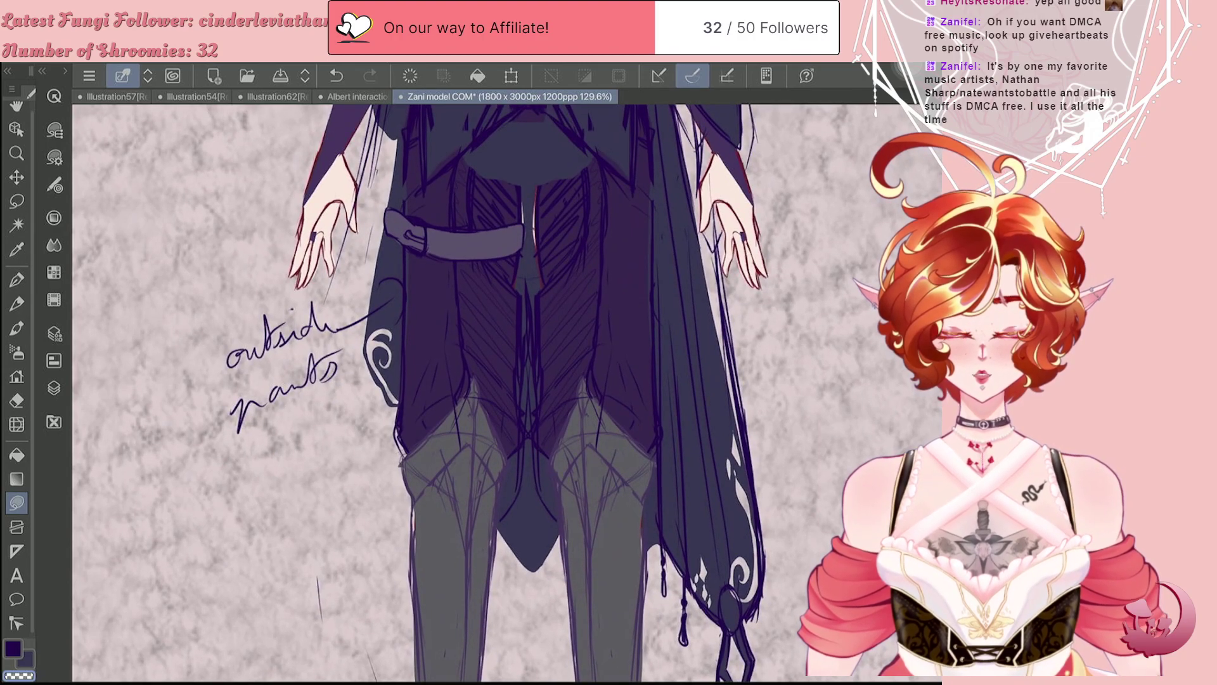
key(c)
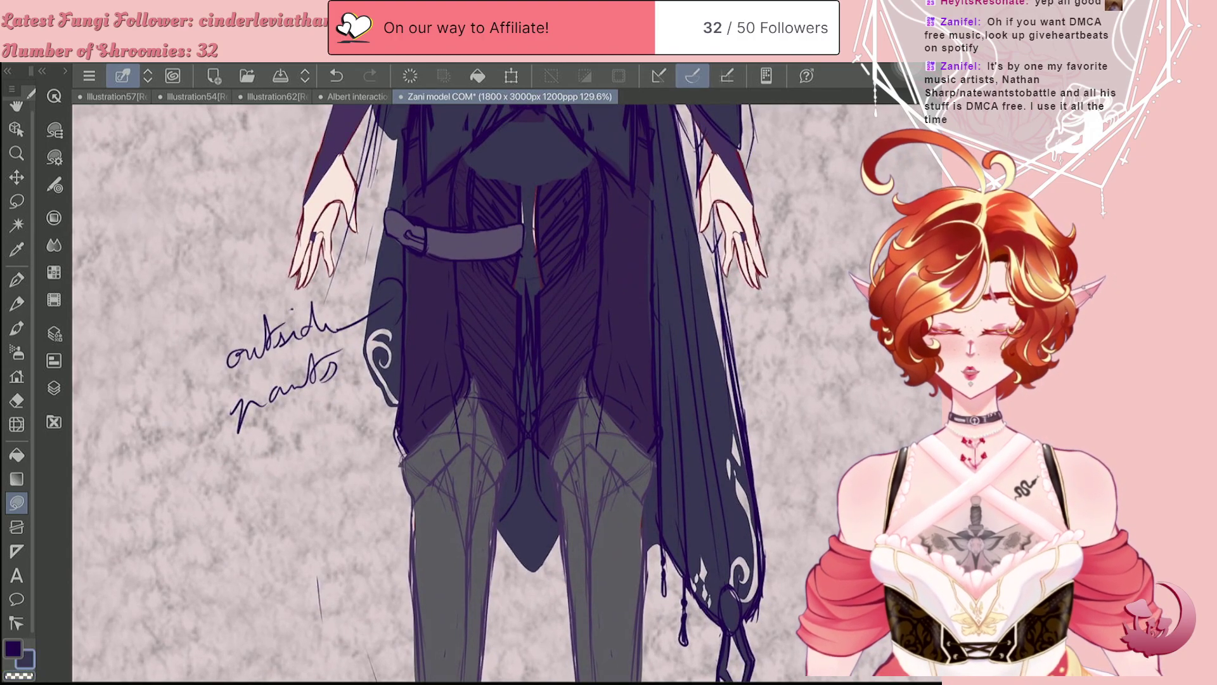
mouse_move(399, 360)
mouse_down()
mouse_move(373, 336)
mouse_move(400, 397)
mouse_up()
key(ctrl+z)
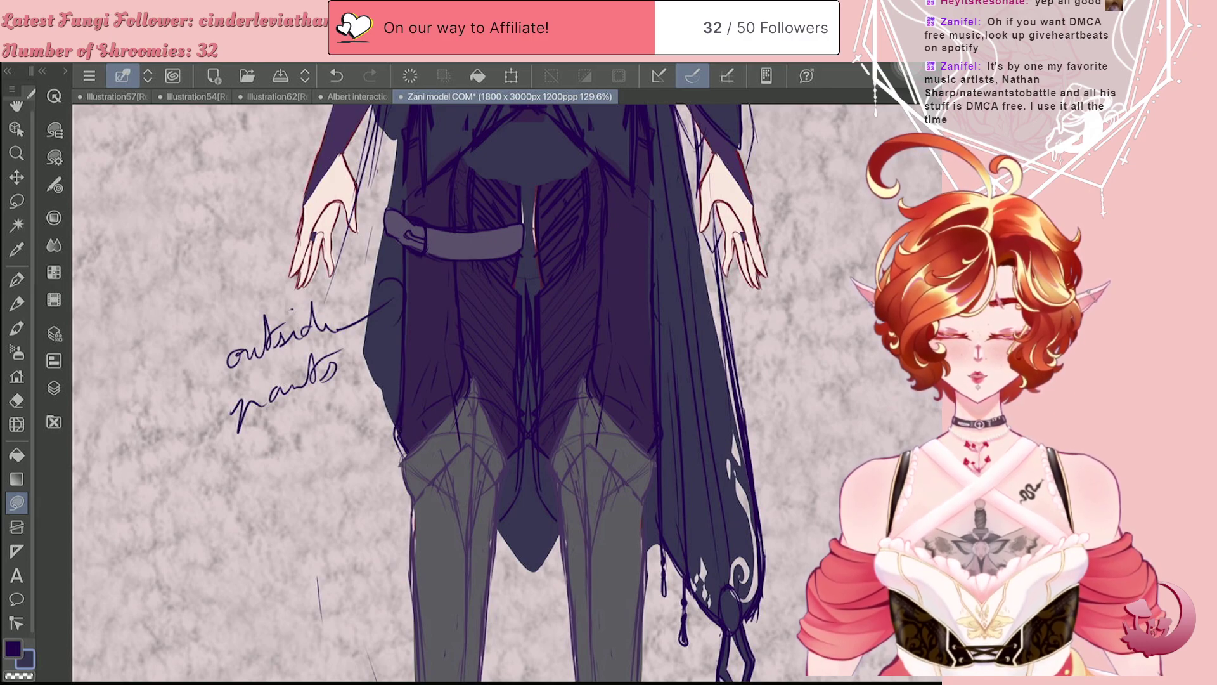
Step: With the transparent colour, recut a smaller spiral beside the right thigh, surrounded by slim curved shapes and a small diamond
key(c)
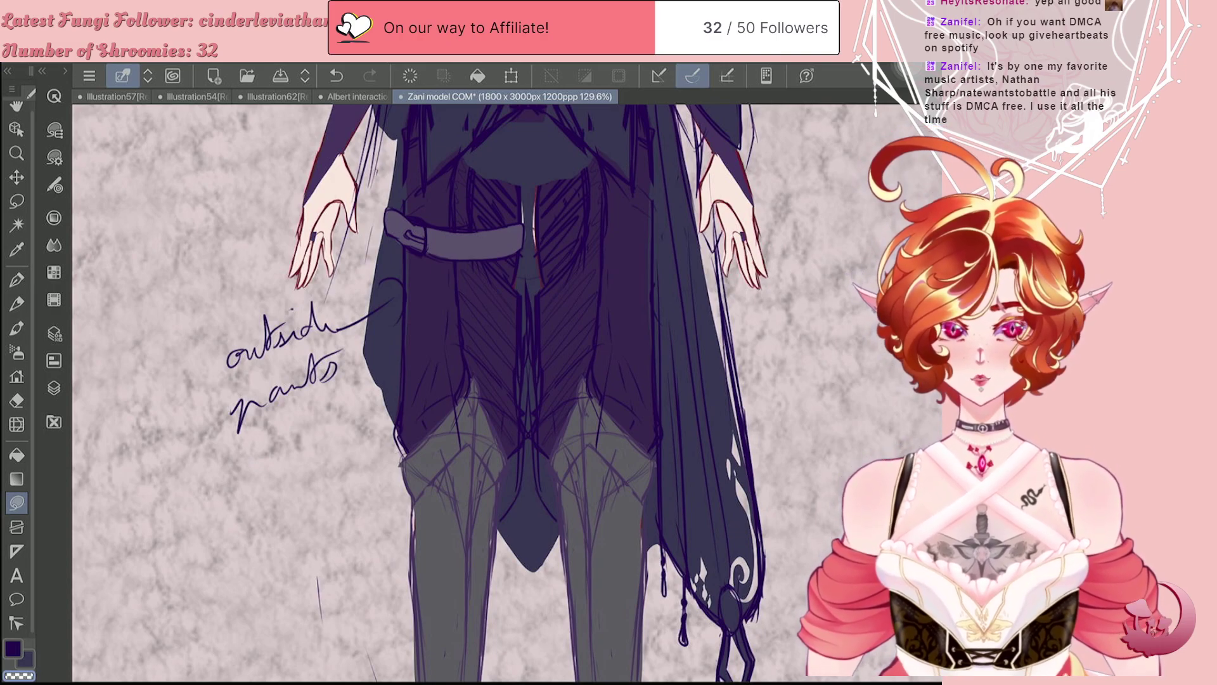
mouse_move(388, 246)
mouse_down()
mouse_move(372, 345)
mouse_move(385, 370)
mouse_move(401, 336)
mouse_move(384, 335)
mouse_move(386, 363)
mouse_move(384, 251)
mouse_up()
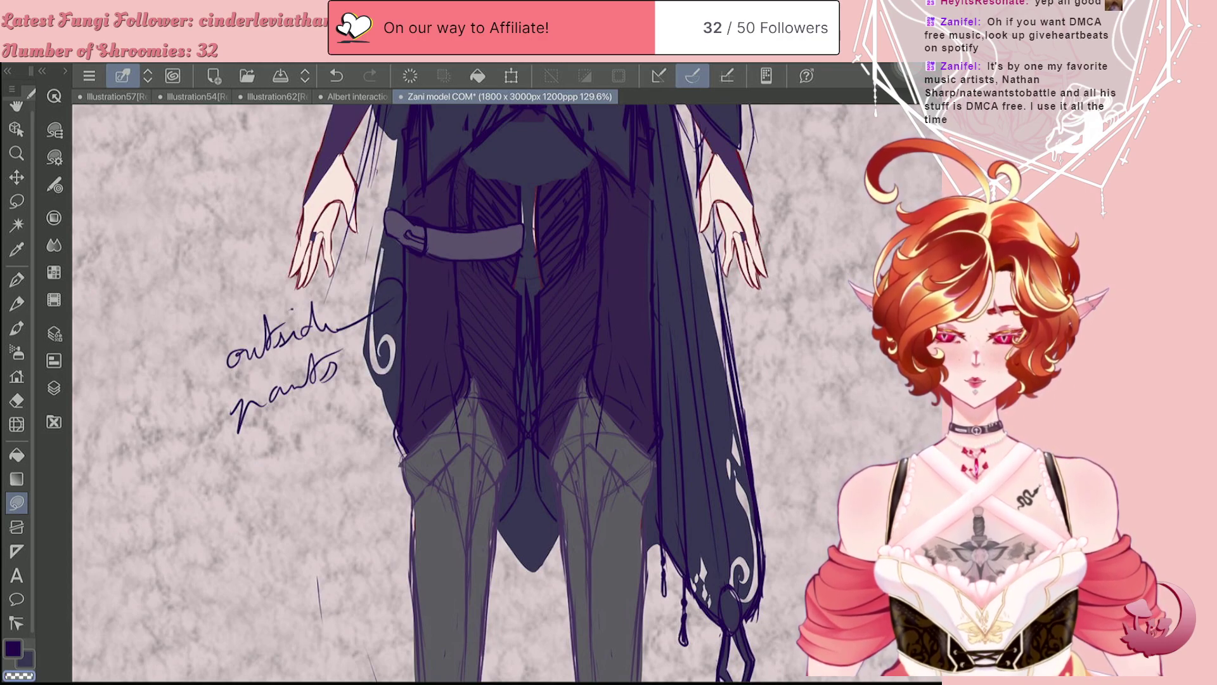
mouse_move(382, 244)
mouse_down()
mouse_move(384, 307)
mouse_move(399, 307)
mouse_move(395, 290)
mouse_up()
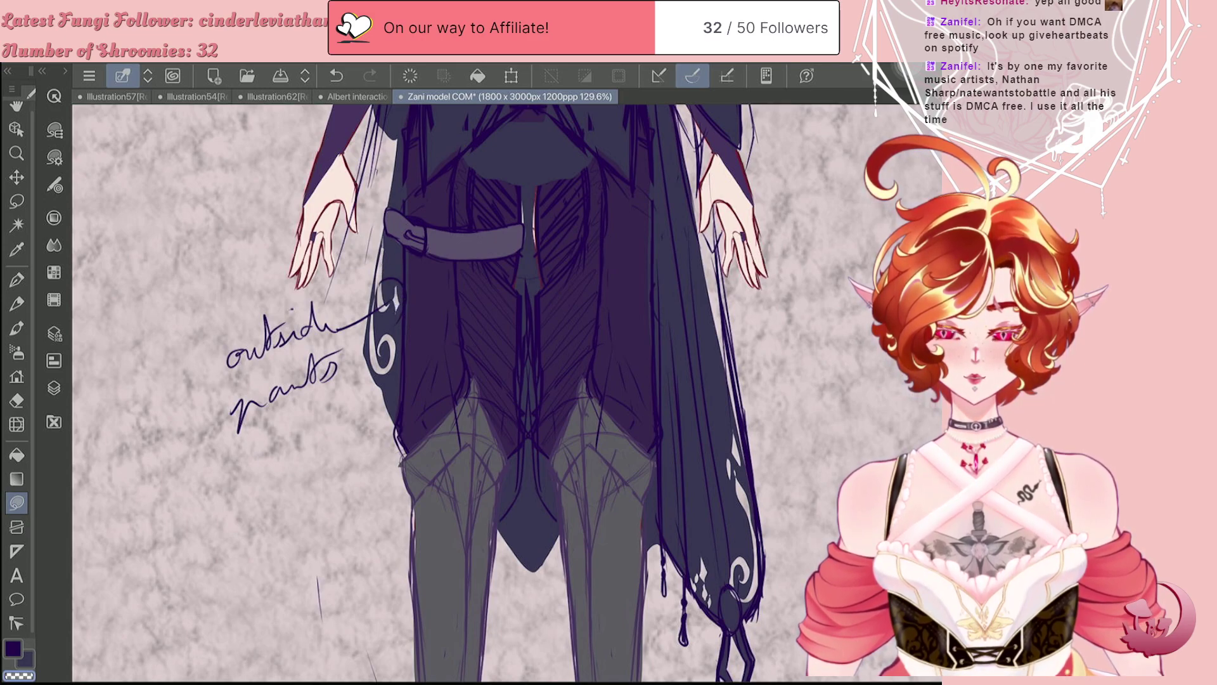
key(ctrl+z)
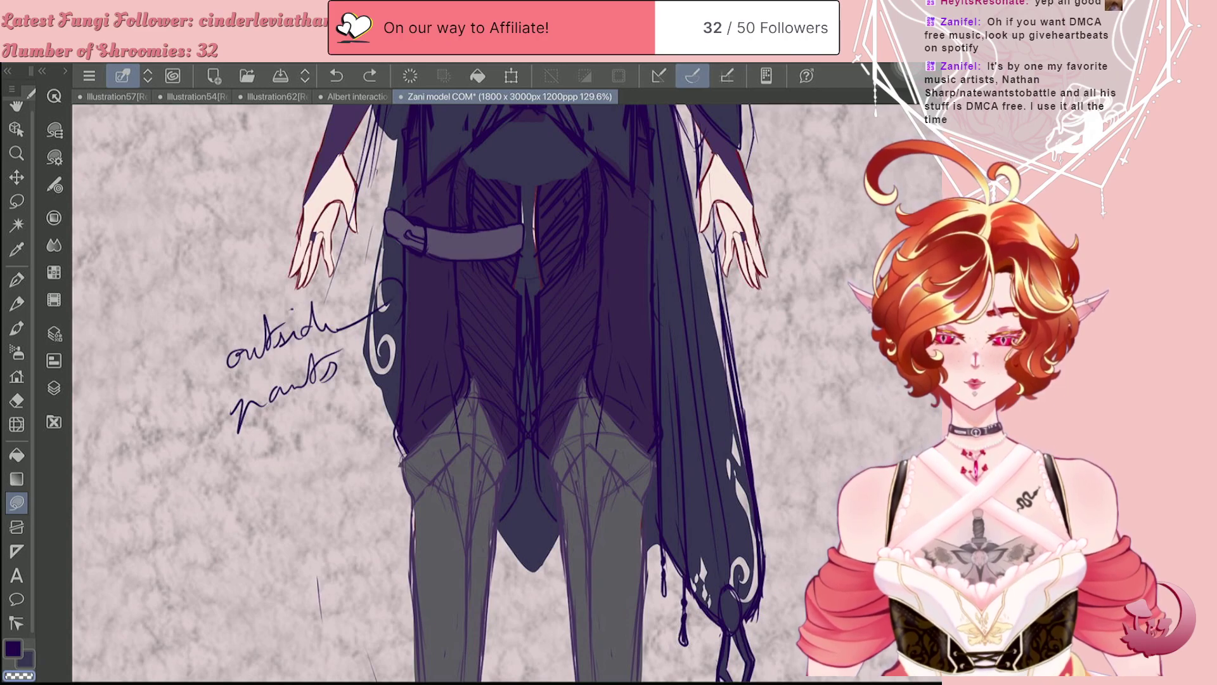
key(ctrl+y)
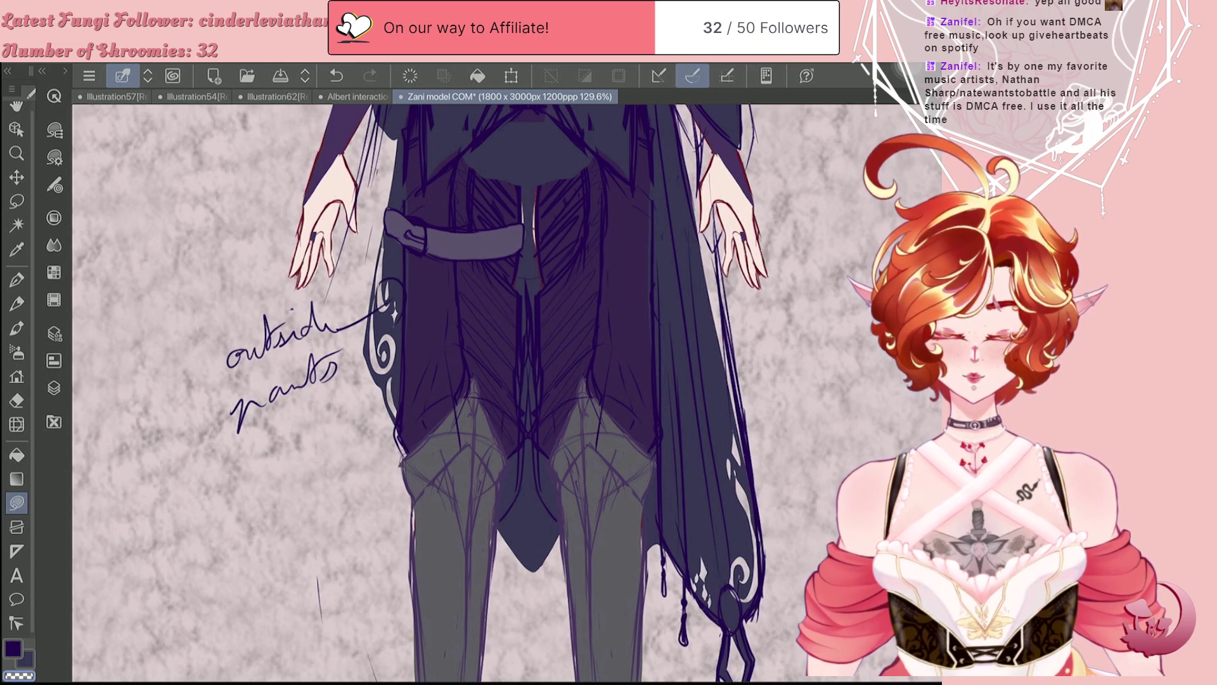
Step: Cover the spiral cutout at the long back panel's lower outer edge with the coat colour
scroll(507, 393, up, 3)
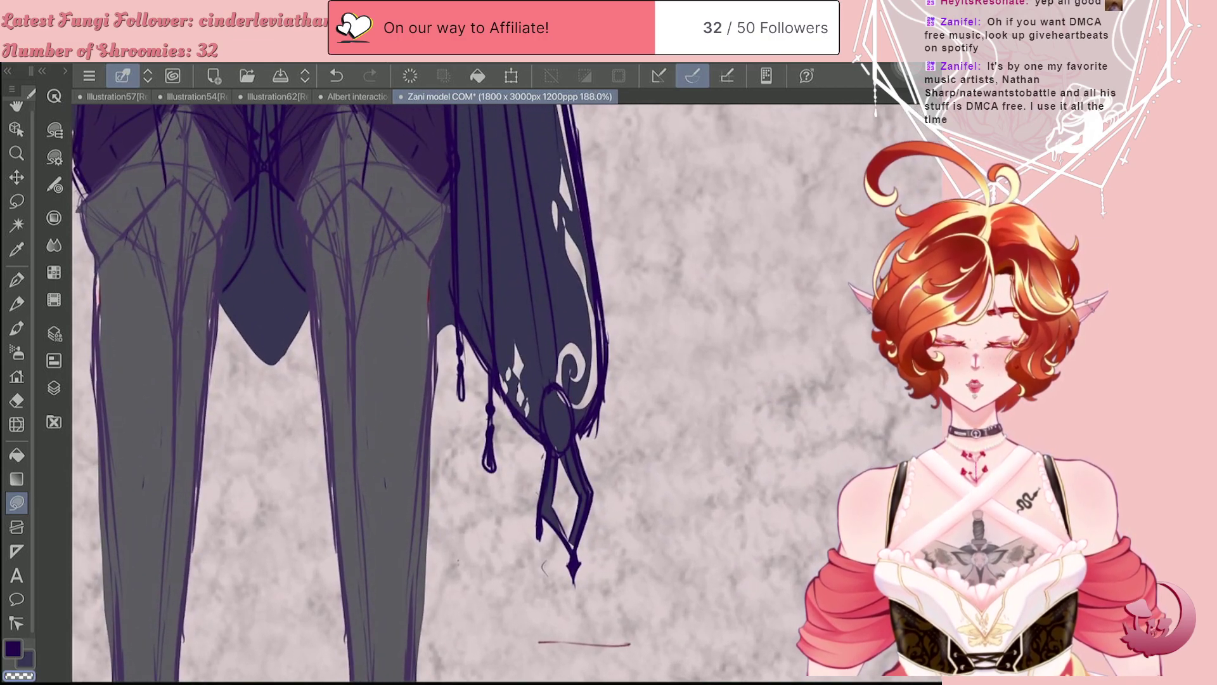
key(c)
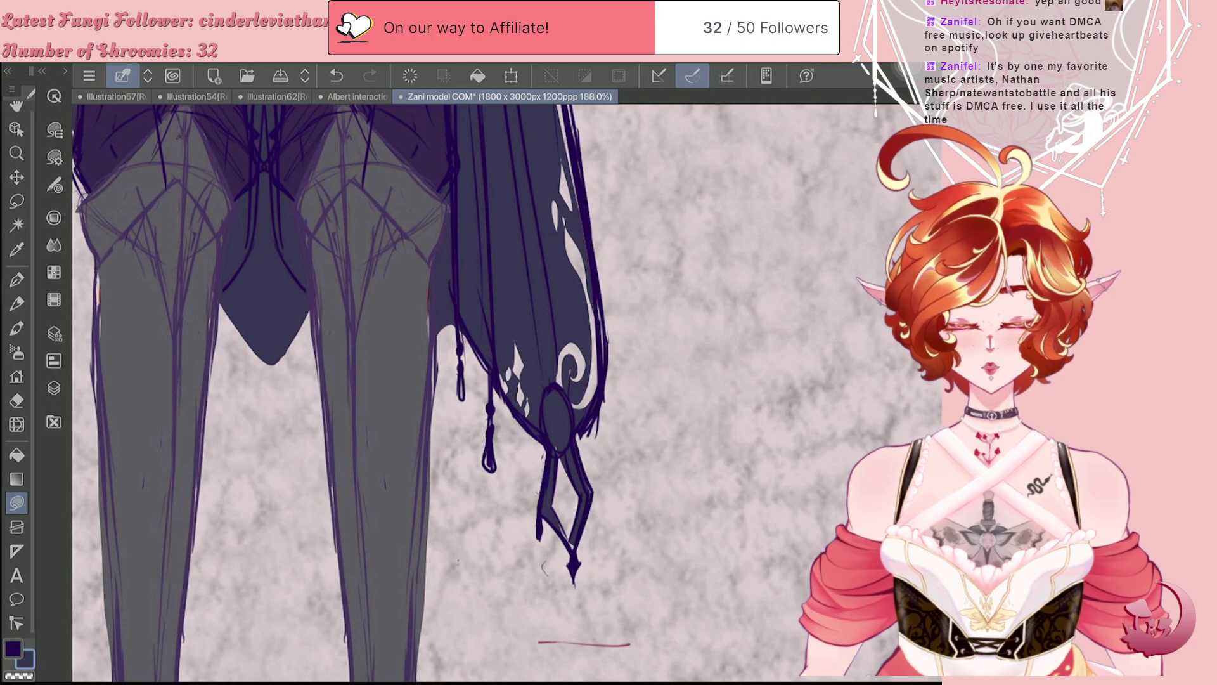
mouse_move(569, 327)
mouse_down()
mouse_move(564, 424)
mouse_move(589, 412)
mouse_move(596, 328)
mouse_up()
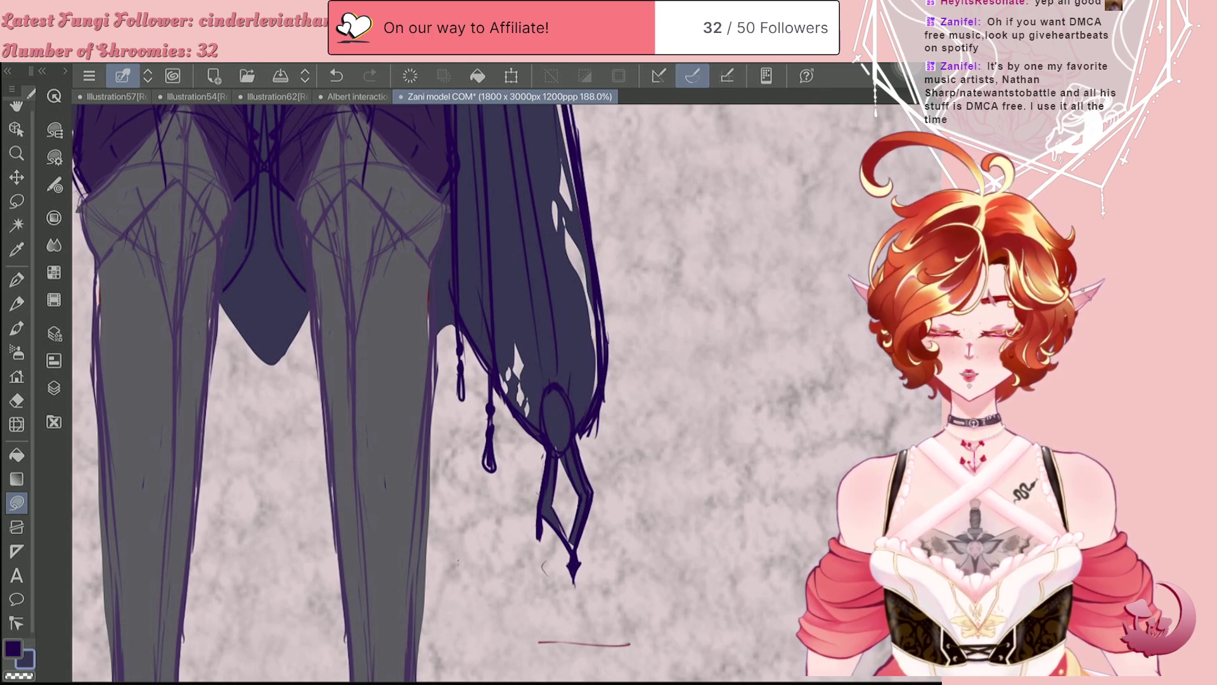
Step: Cut a smaller spiral at the back panel's lower outer corner, with a thin curved tail and a leaf shape rising inward from it
key(c)
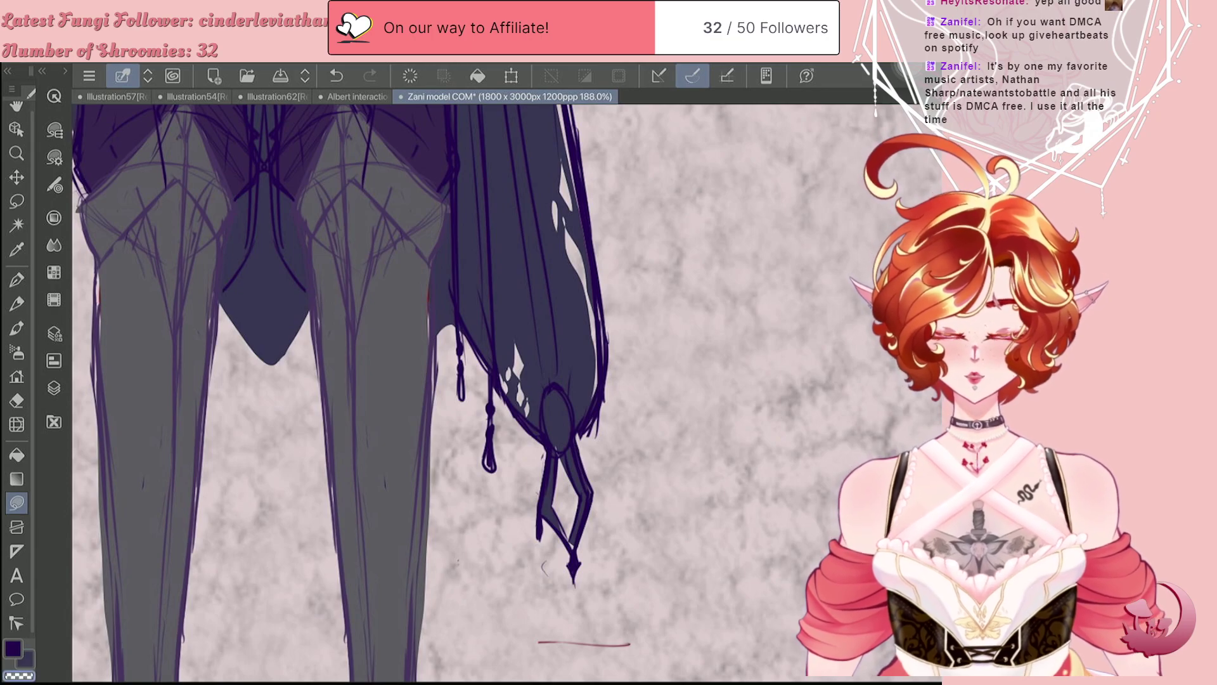
mouse_move(596, 352)
mouse_down()
mouse_move(596, 387)
mouse_move(581, 367)
mouse_move(604, 386)
mouse_move(597, 354)
mouse_move(574, 382)
mouse_move(544, 326)
mouse_move(545, 355)
mouse_move(581, 393)
mouse_up()
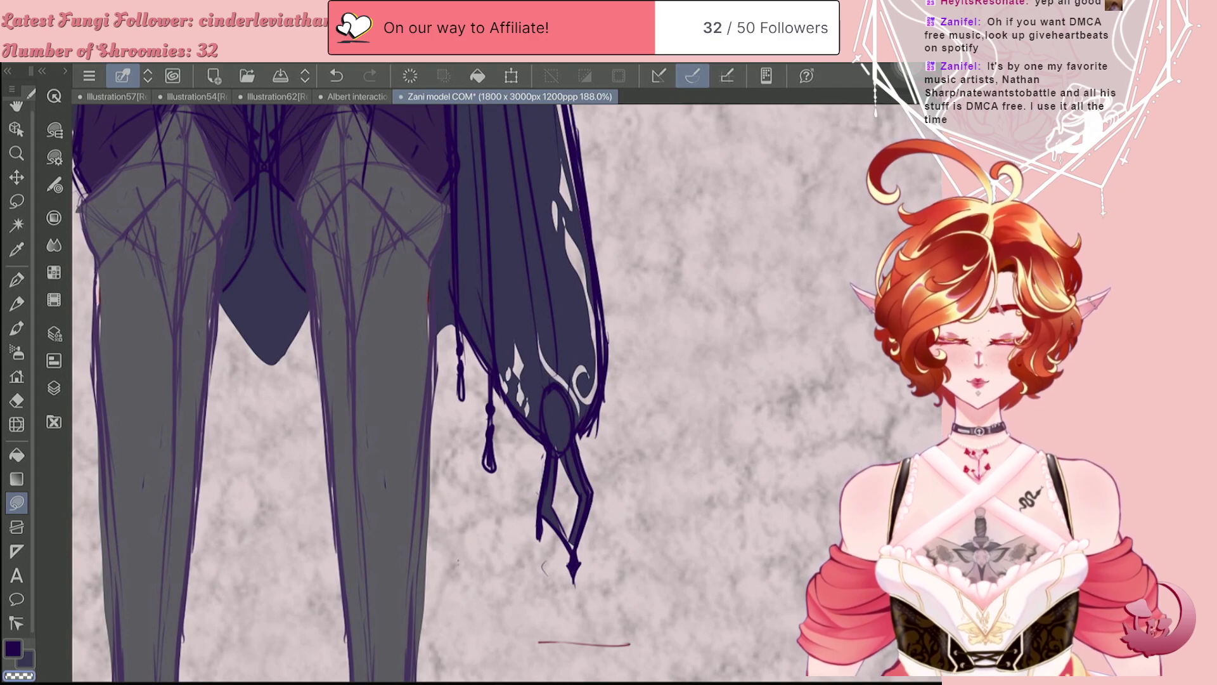
mouse_move(558, 364)
mouse_down()
mouse_move(539, 273)
mouse_move(562, 369)
mouse_up()
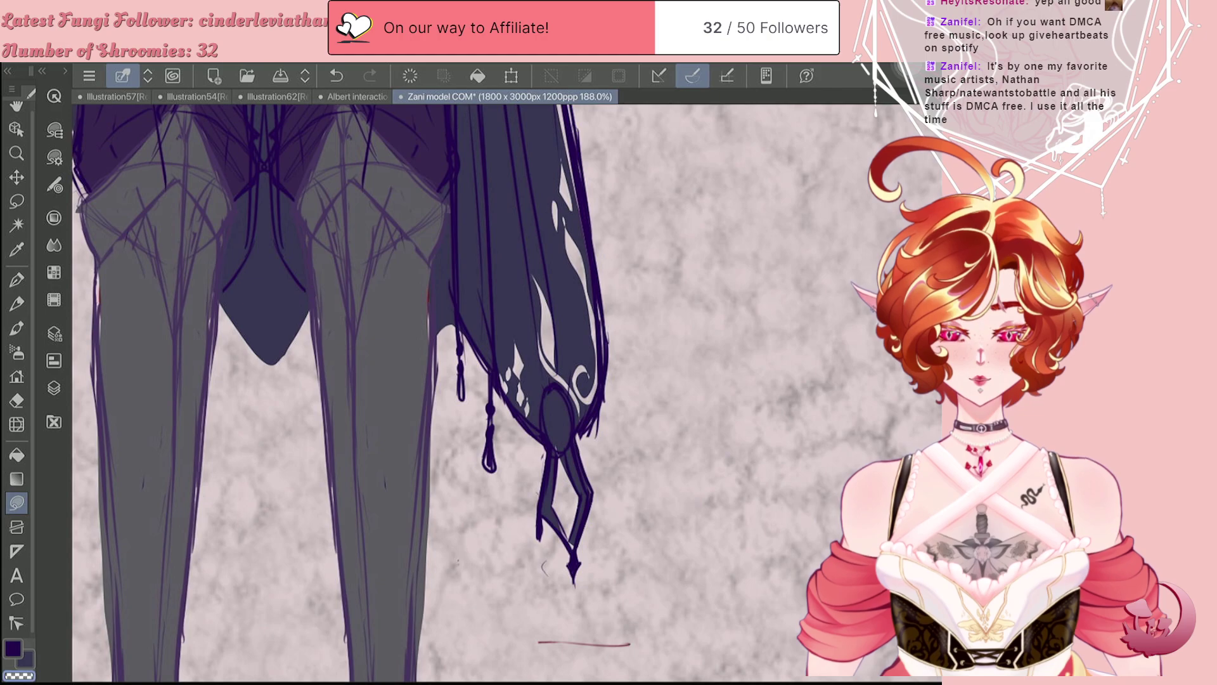
Step: Try an S-shaped curl with a round end between the leaf cutouts on the back panel, and undo it
scroll(450, 421, down, 6)
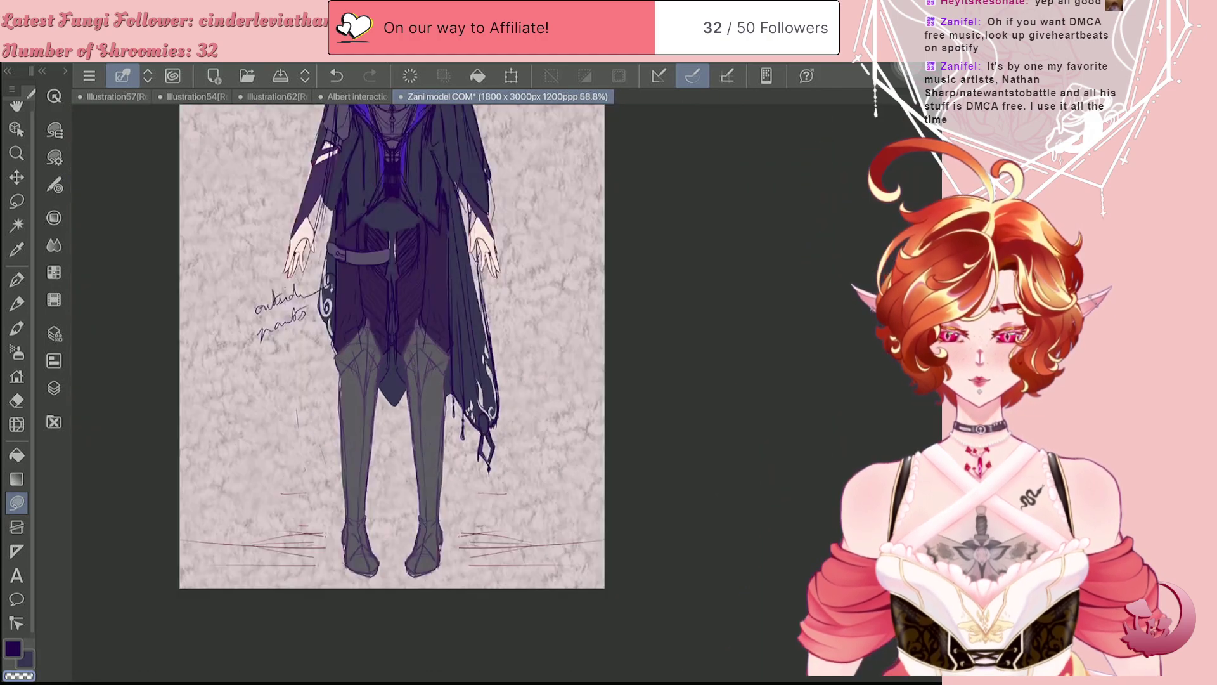
scroll(448, 403, down, 4)
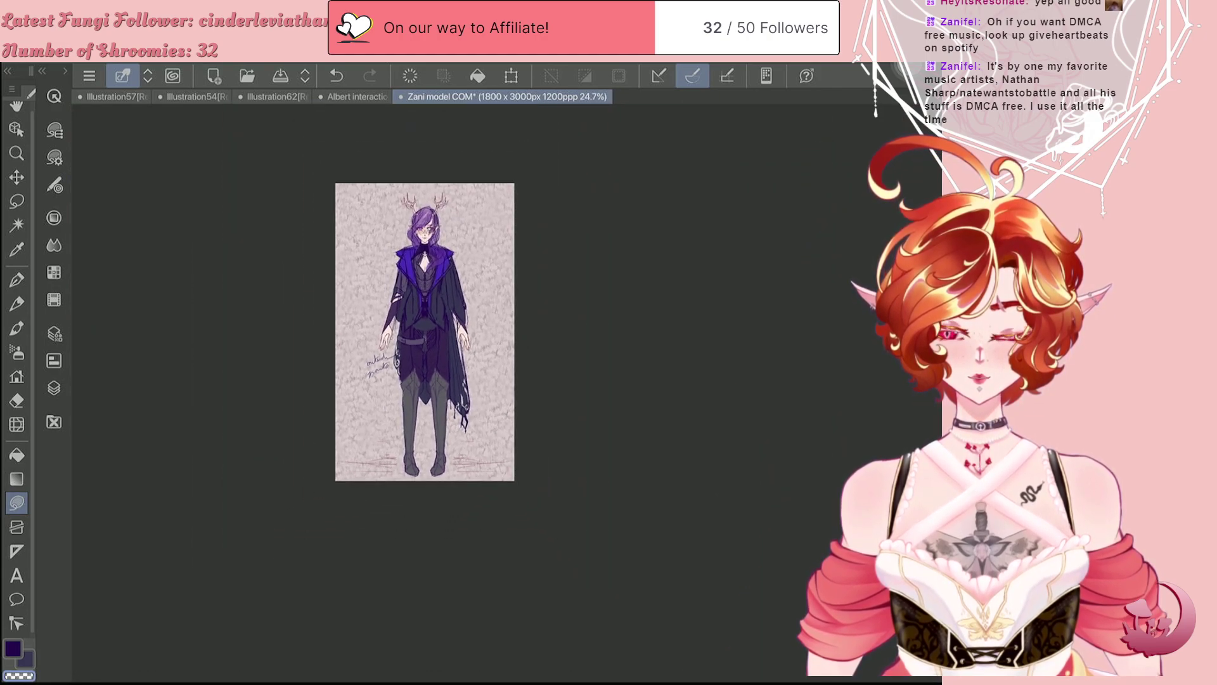
scroll(456, 405, up, 8)
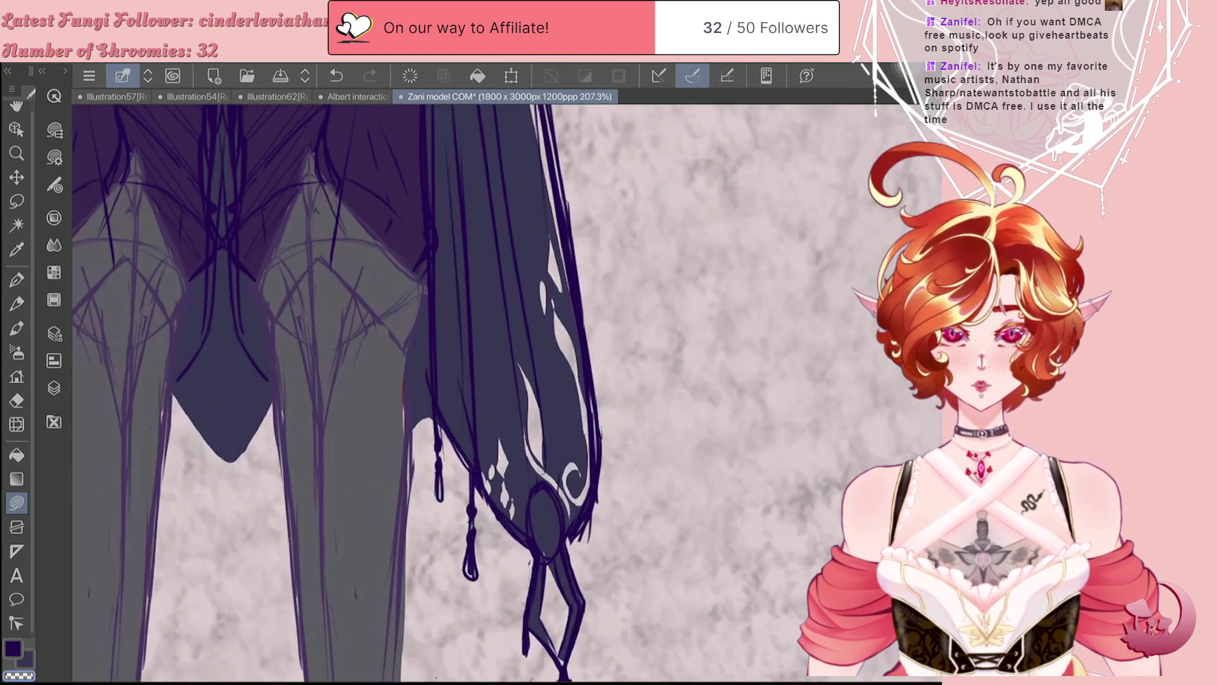
scroll(526, 380, up, 1)
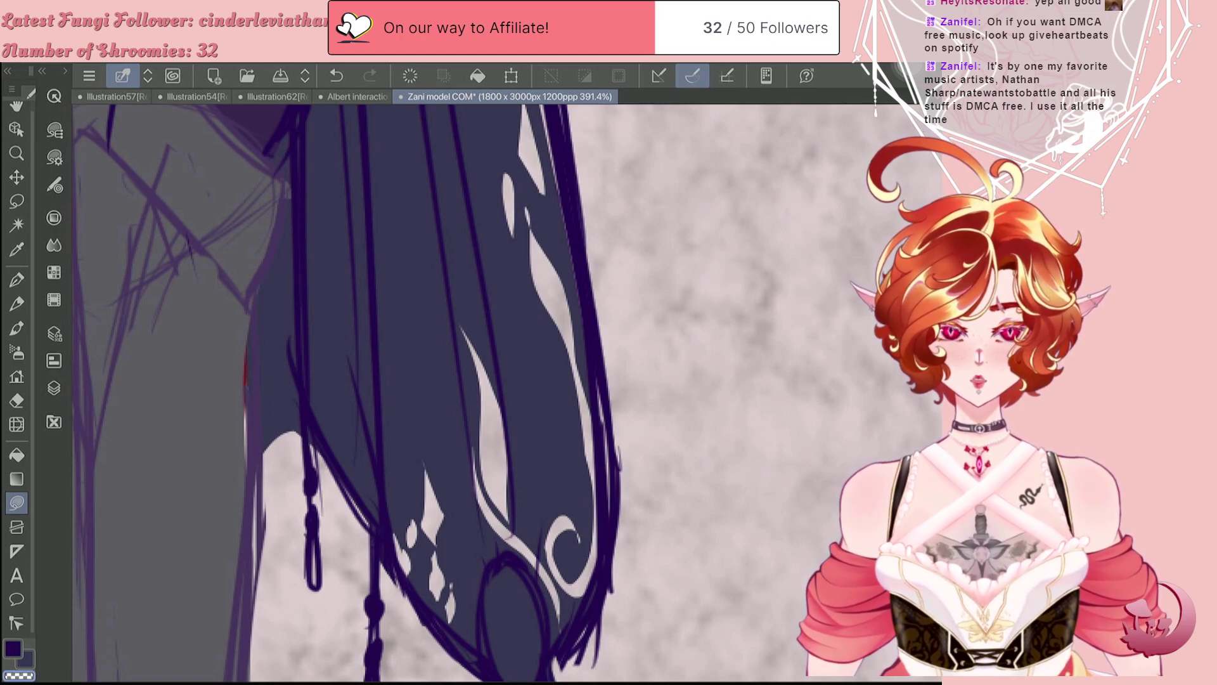
drag(557, 461, 542, 403)
mouse_move(517, 337)
mouse_down()
mouse_move(518, 371)
mouse_move(530, 346)
mouse_move(539, 387)
mouse_move(540, 467)
mouse_up()
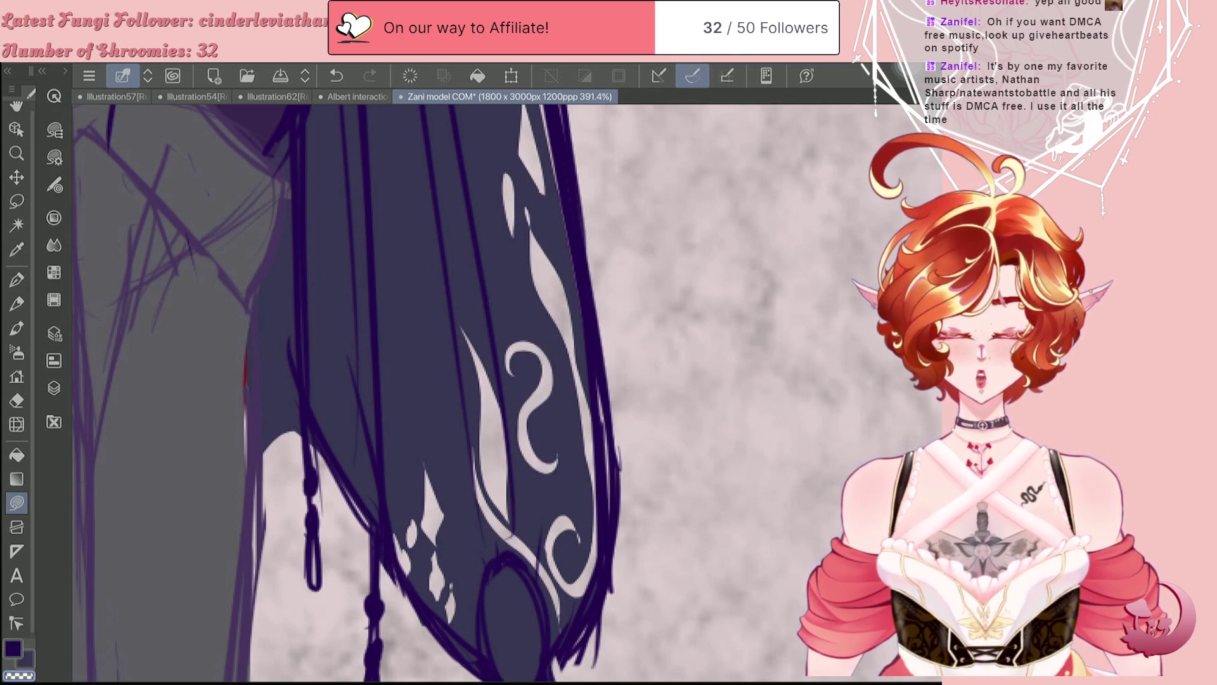
mouse_move(548, 418)
mouse_down()
mouse_move(567, 424)
mouse_move(550, 419)
mouse_up()
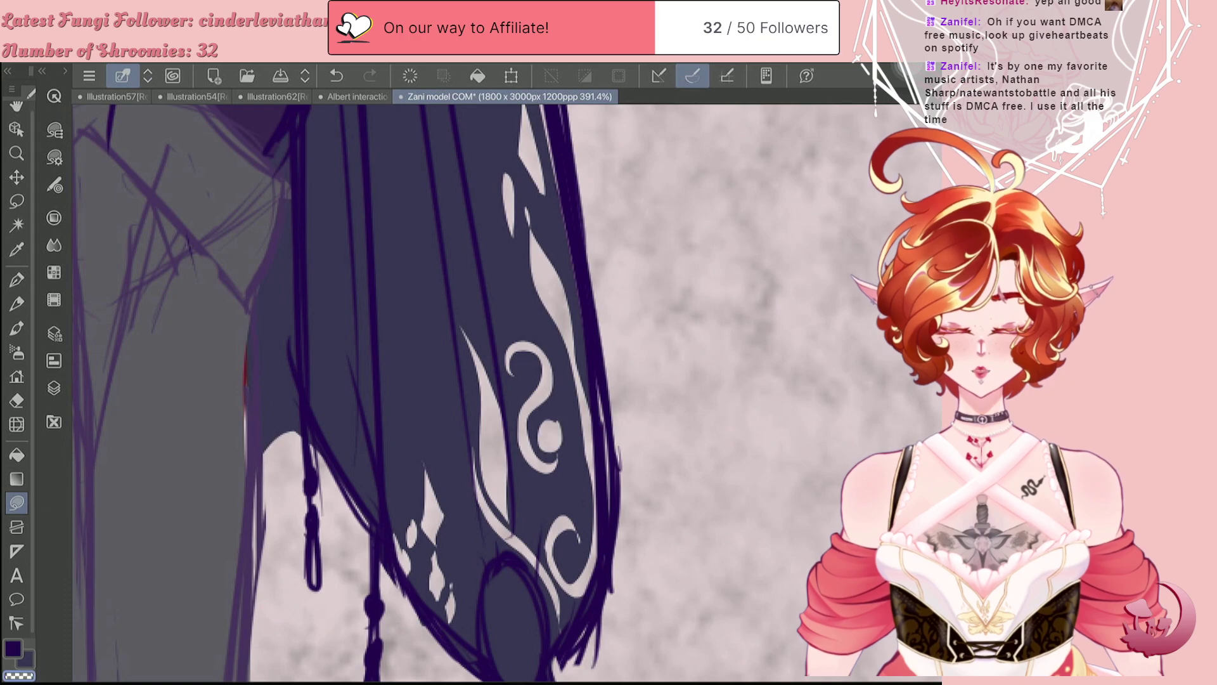
key(ctrl+z)
key(ctrl+z)
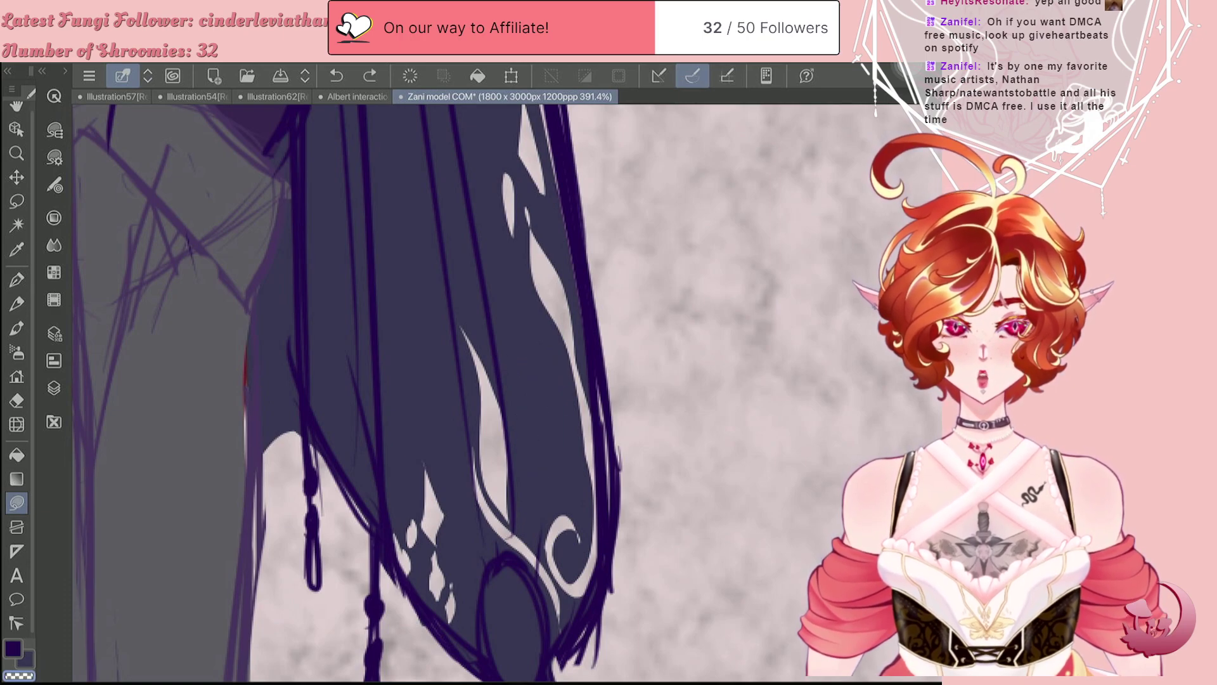
Step: Undo the inner leaf-shaped cutout above the thin curved tail on the back panel
scroll(507, 393, down, 5)
scroll(507, 393, up, 3)
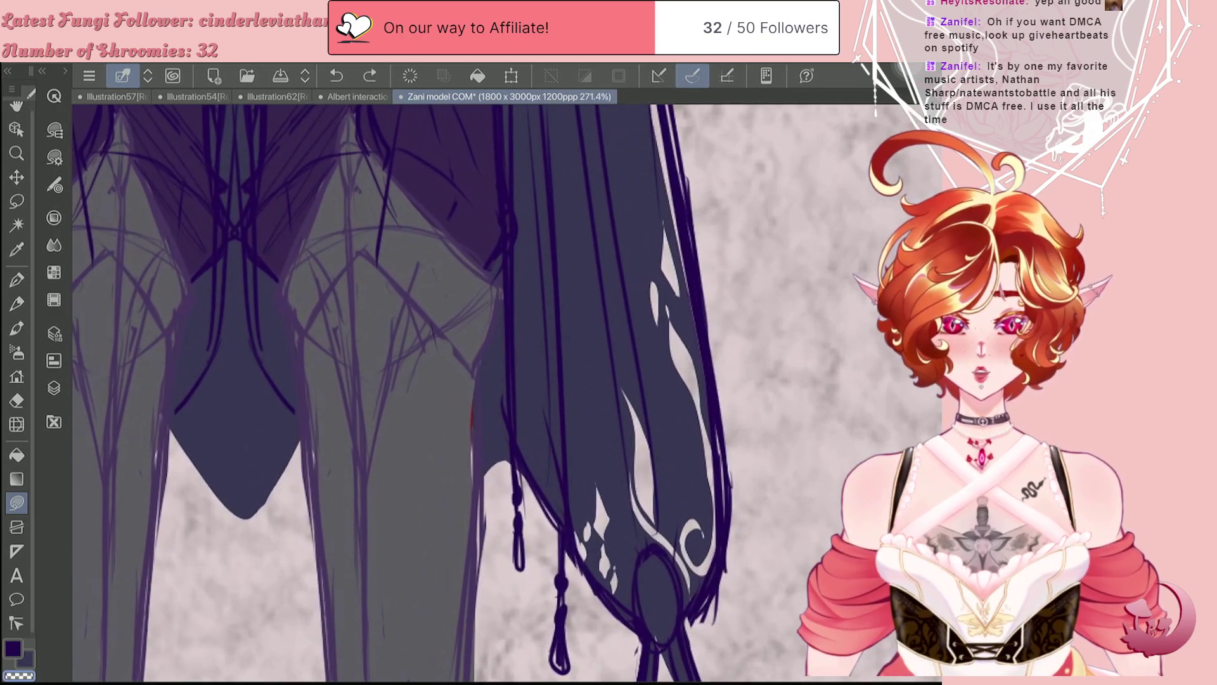
key(ctrl+z)
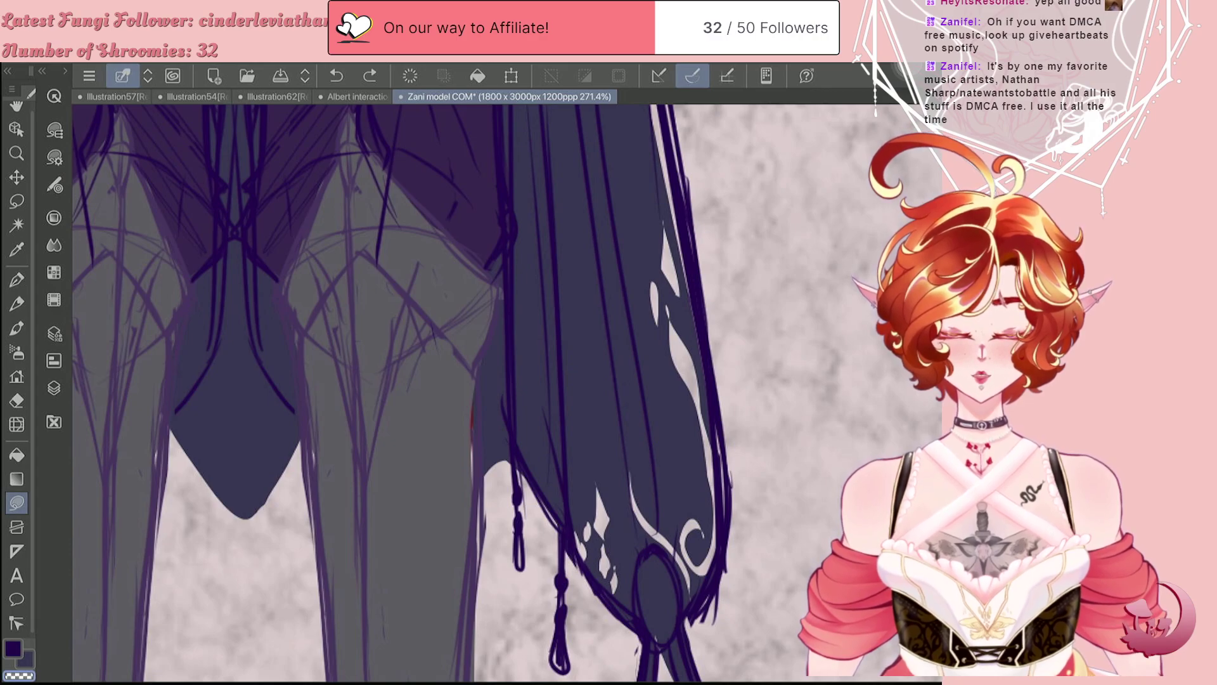
Step: Fill in the small diamond cutouts near the back panel's lower hem with the coat colour
scroll(507, 393, down, 6)
scroll(558, 443, up, 8)
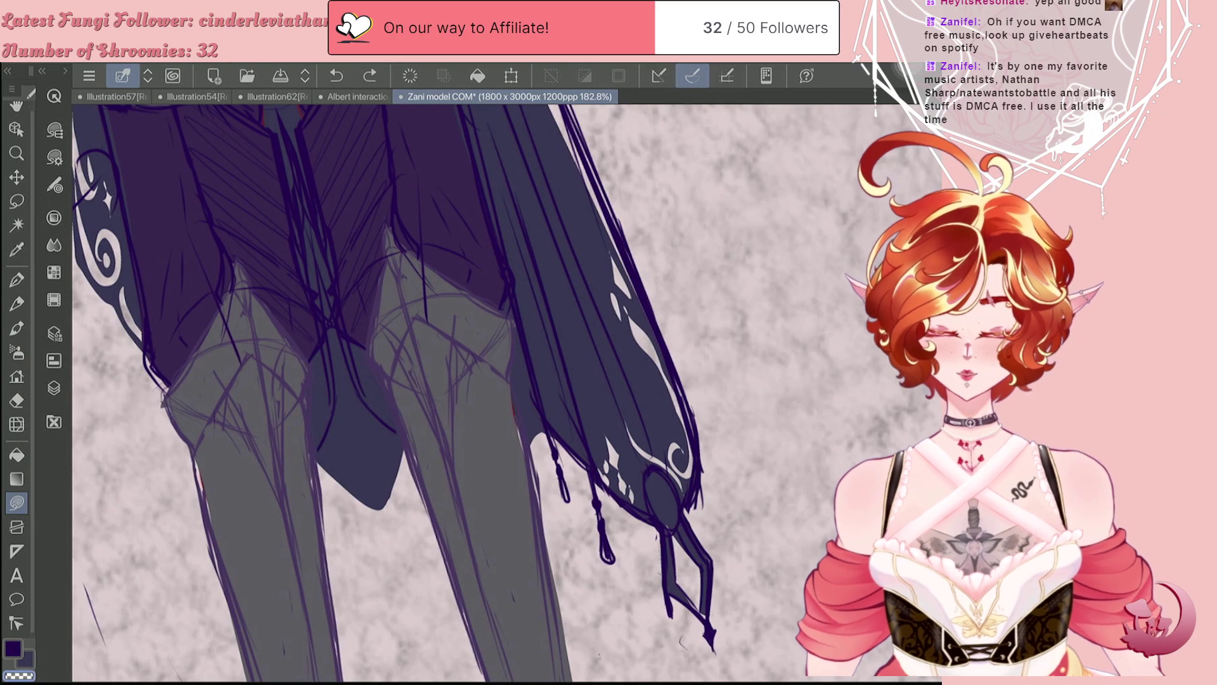
key(c)
mouse_move(628, 470)
mouse_down()
mouse_move(597, 462)
mouse_move(630, 501)
mouse_up()
scroll(420, 393, up, 1)
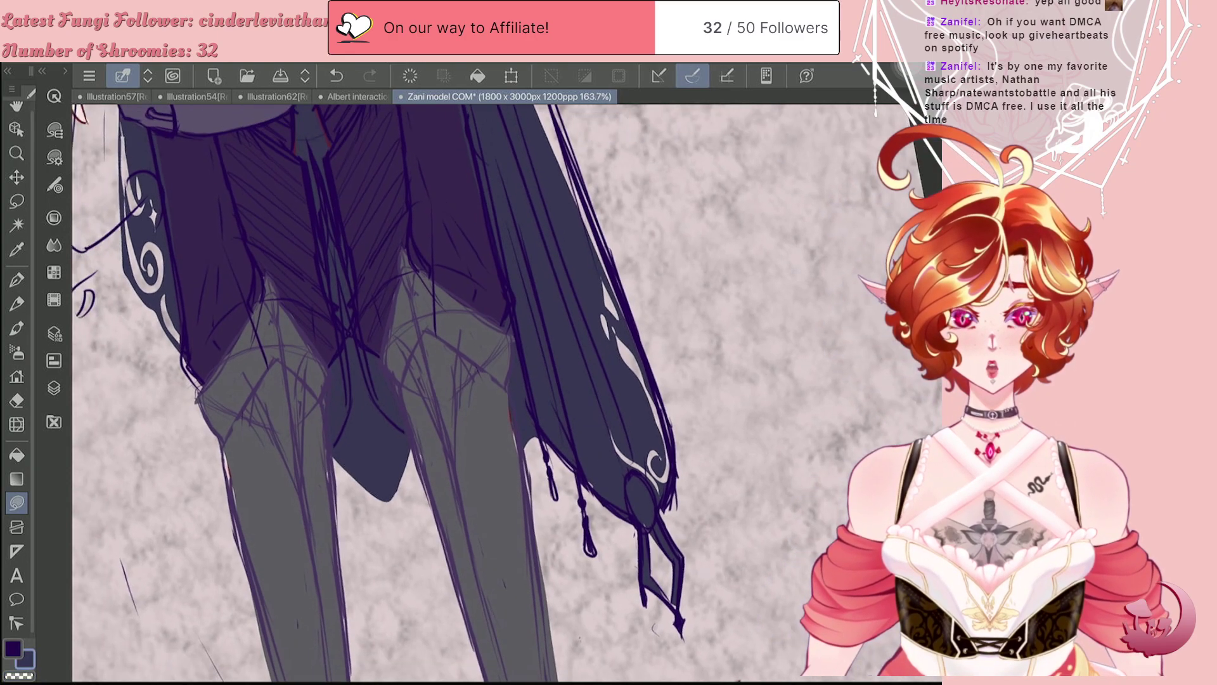
scroll(329, 393, up, 1)
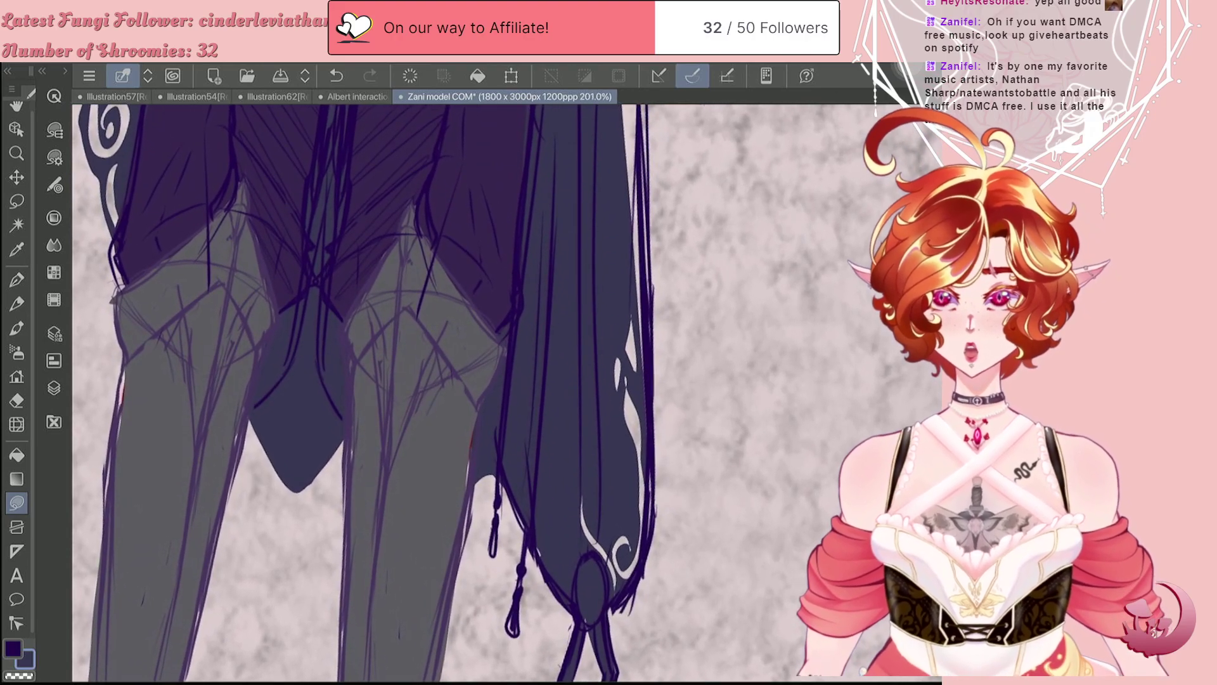
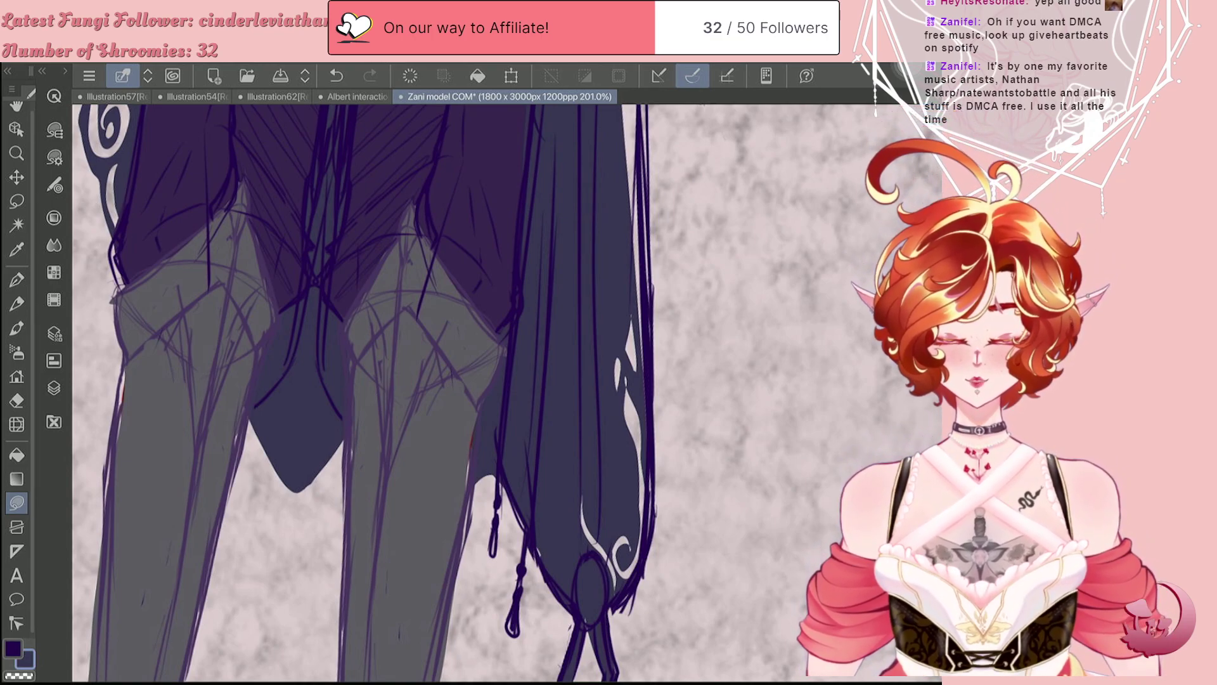
scroll(507, 393, up, 3)
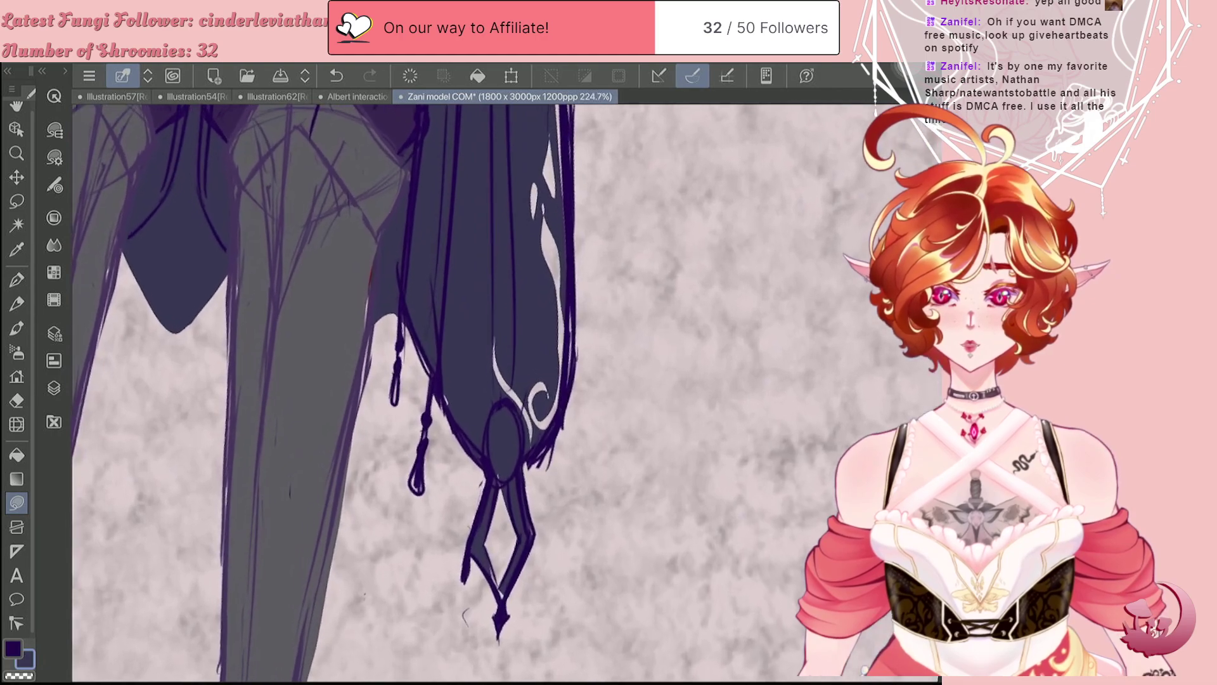
scroll(368, 393, up, 1)
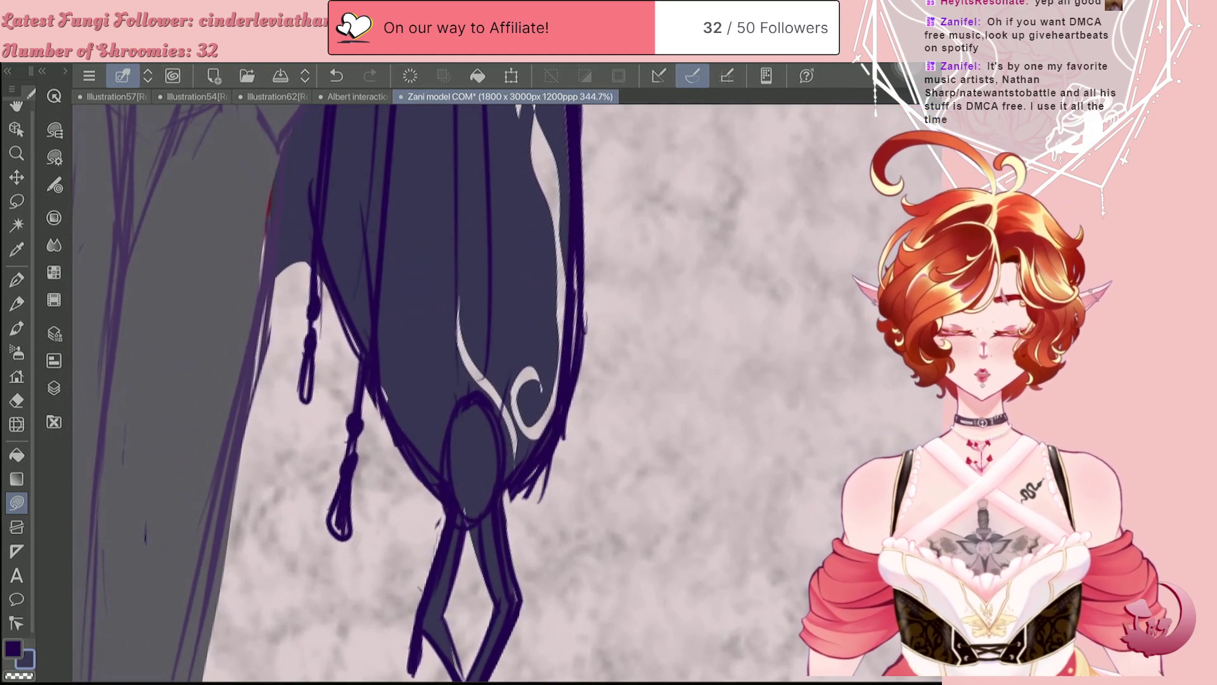
mouse_move(400, 440)
mouse_down()
mouse_move(391, 476)
mouse_move(402, 492)
mouse_move(413, 485)
mouse_move(412, 456)
mouse_move(391, 502)
mouse_move(404, 546)
mouse_move(405, 507)
mouse_up()
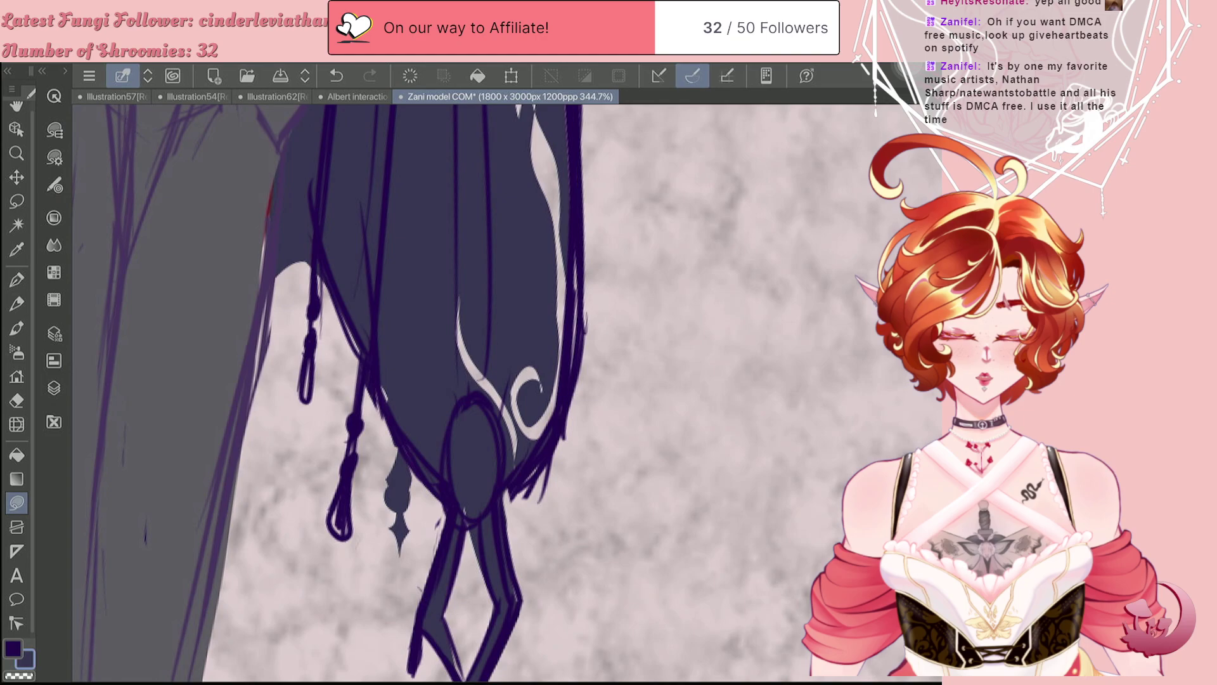
scroll(443, 393, down, 10)
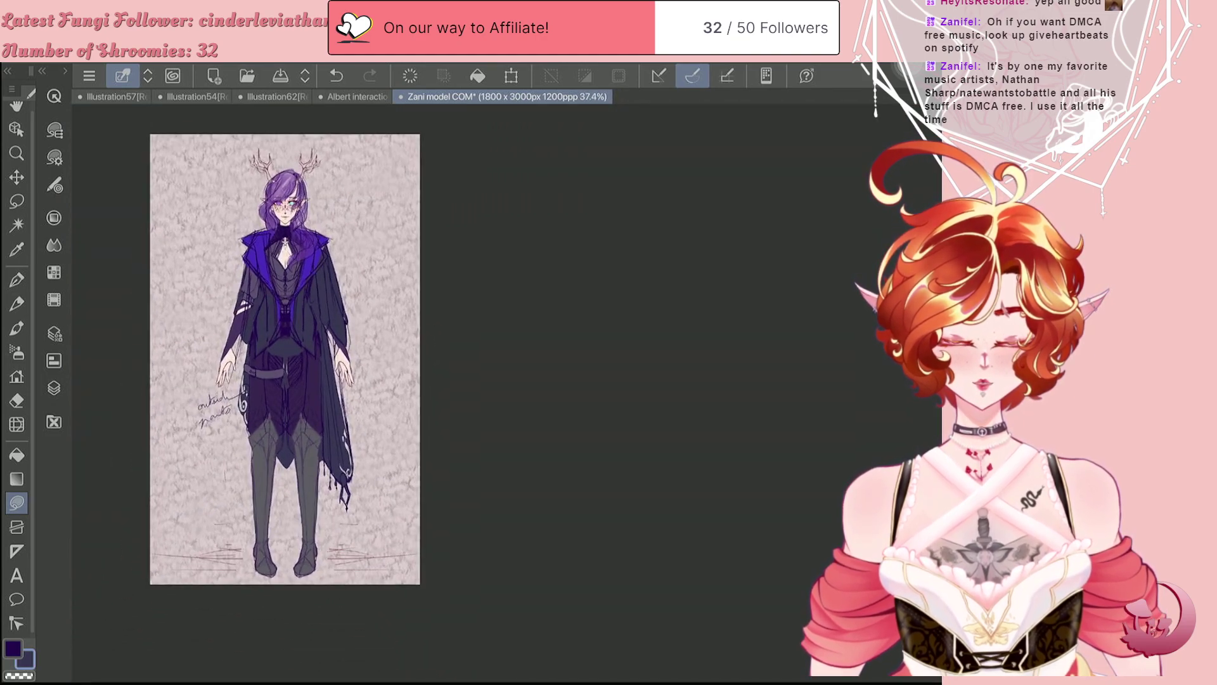
scroll(345, 501, up, 10)
key(e)
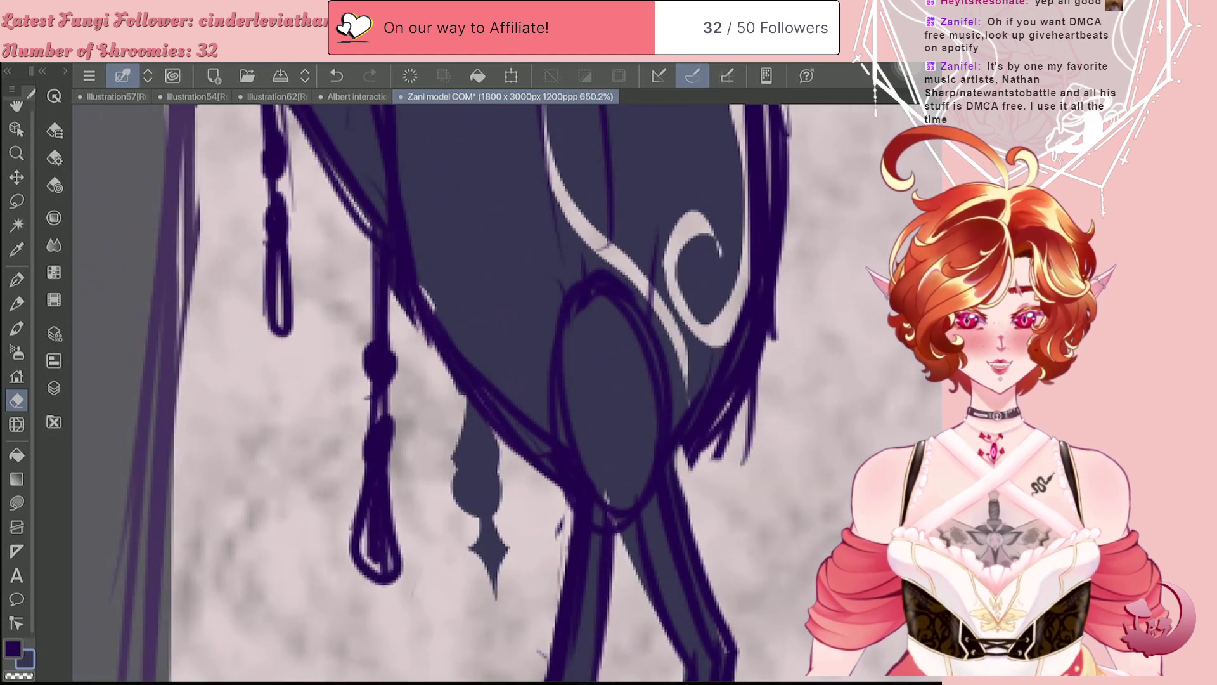
mouse_move(469, 507)
mouse_down()
mouse_move(530, 600)
mouse_move(462, 481)
mouse_move(500, 507)
mouse_move(422, 386)
mouse_move(473, 481)
mouse_up()
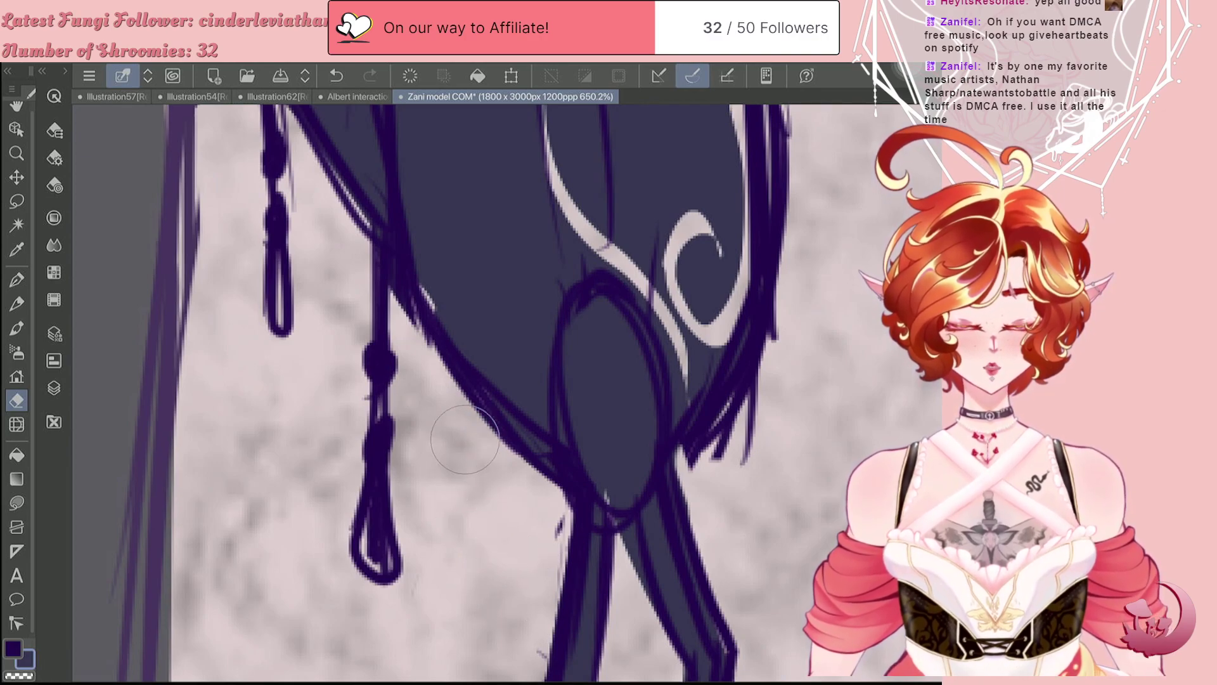
Step: Draw a filled hanging tassel with a thin cord, round bead and bell-shaped end under the coat tail's edge, beside the two sketched tassels
key(u)
mouse_move(474, 431)
mouse_down()
mouse_move(462, 439)
mouse_move(479, 435)
mouse_move(476, 542)
mouse_up()
key(ctrl+z)
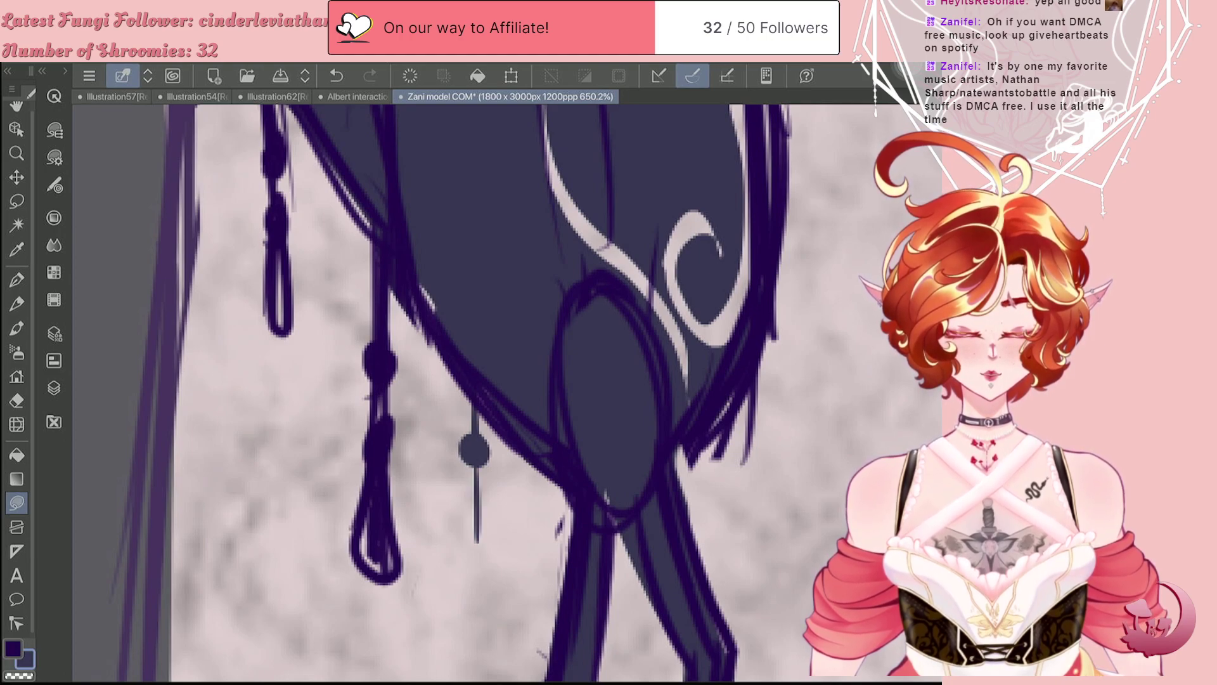
mouse_move(471, 446)
mouse_down()
mouse_move(451, 512)
mouse_move(474, 544)
mouse_move(508, 522)
mouse_move(492, 487)
mouse_up()
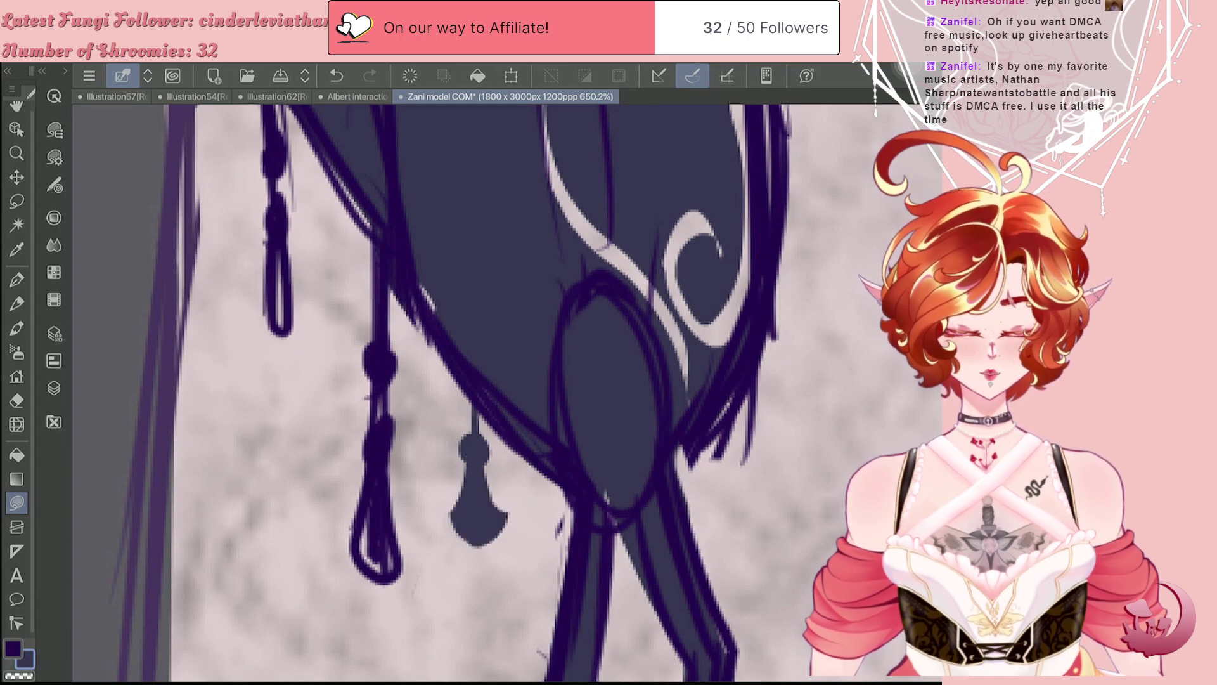
scroll(444, 393, down, 10)
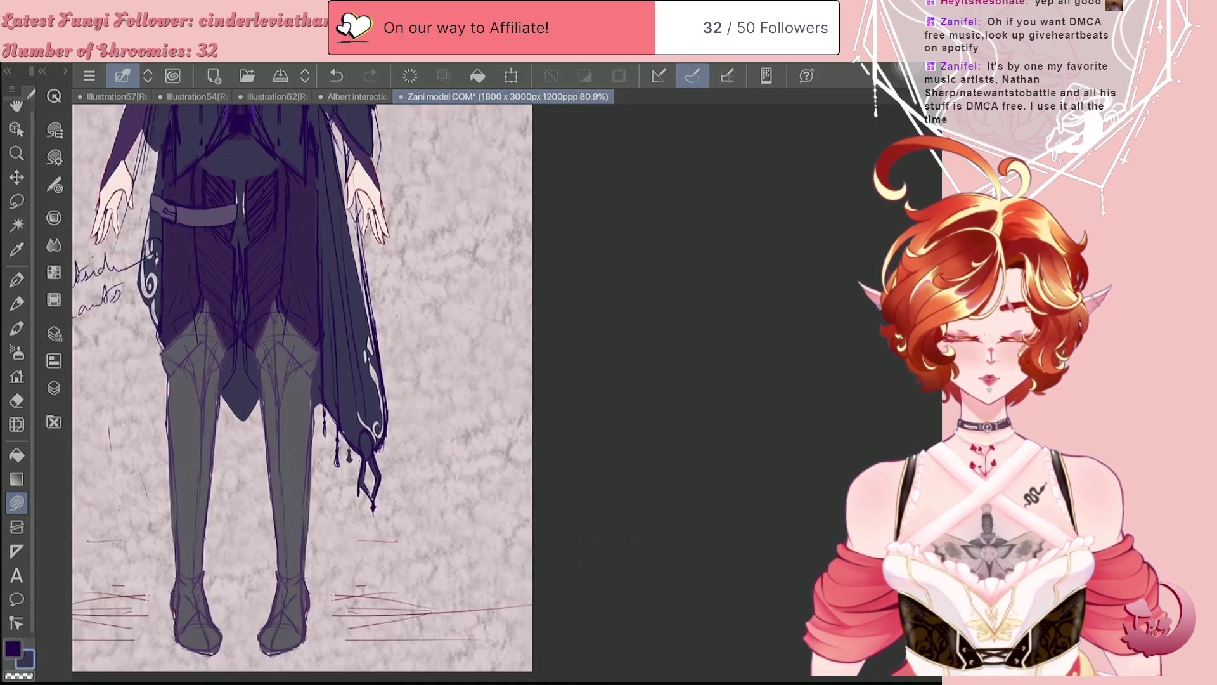
scroll(279, 346, down, 1)
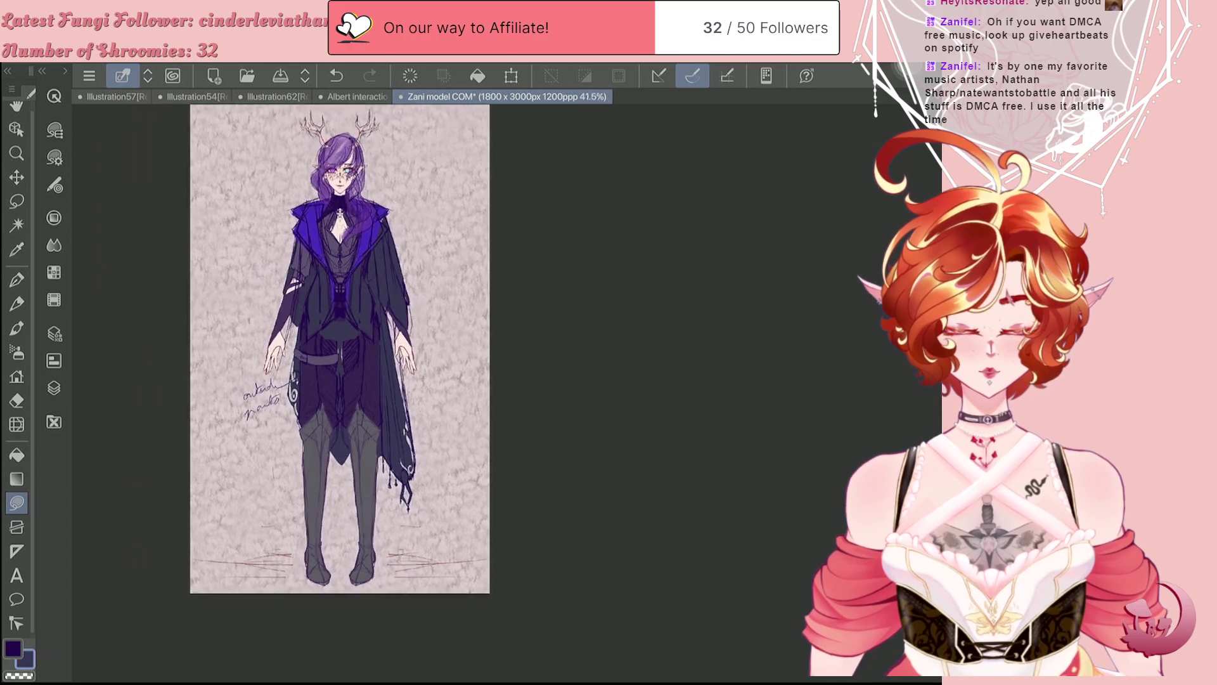
Step: Fill over the thin curved light stem above the oval ornament at the coat tail's tip with the dark coat colour
scroll(425, 482, up, 10)
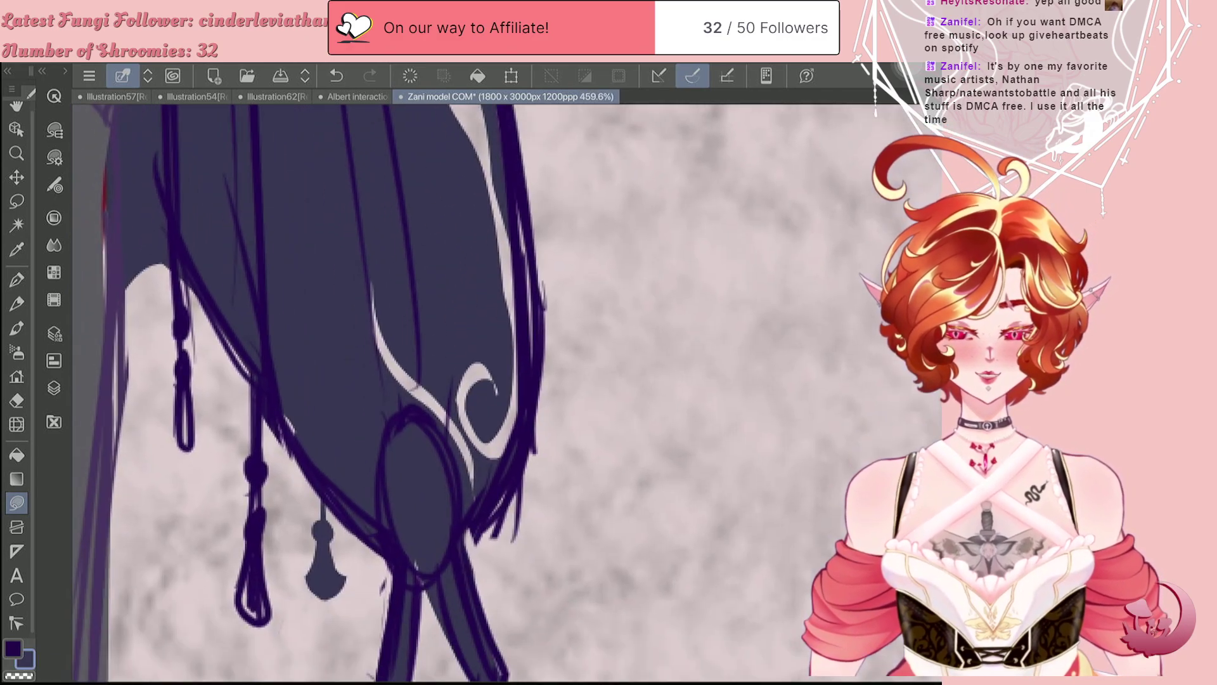
mouse_move(355, 263)
mouse_down()
mouse_move(445, 445)
mouse_move(484, 464)
mouse_move(381, 292)
mouse_up()
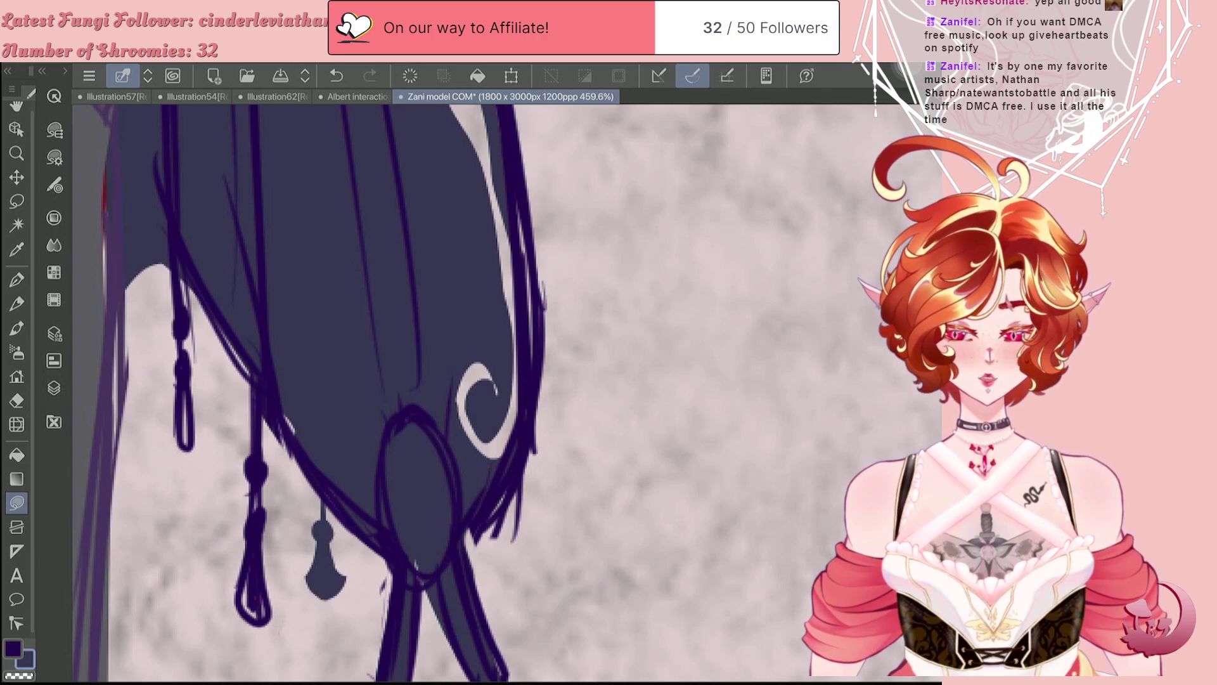
scroll(348, 351, down, 8)
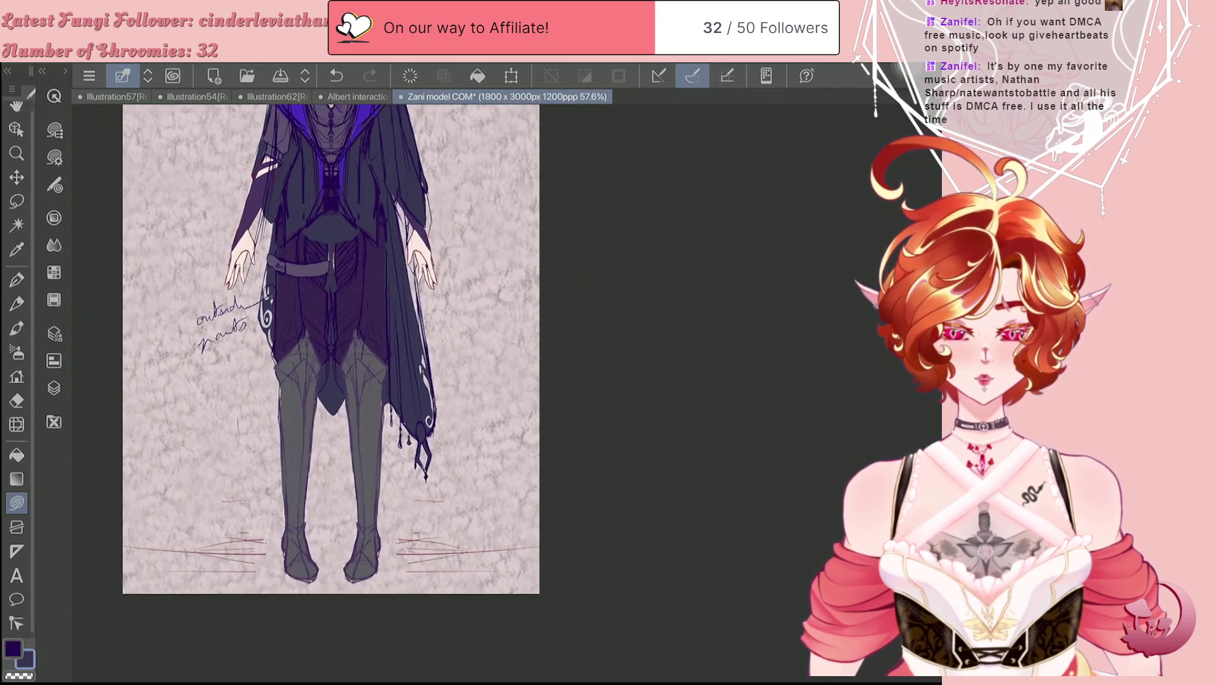
Step: Cut flowing transparent swirl ornaments along the outer edge of the long coat tail, from about knee height up to the thigh
scroll(330, 380, up, 5)
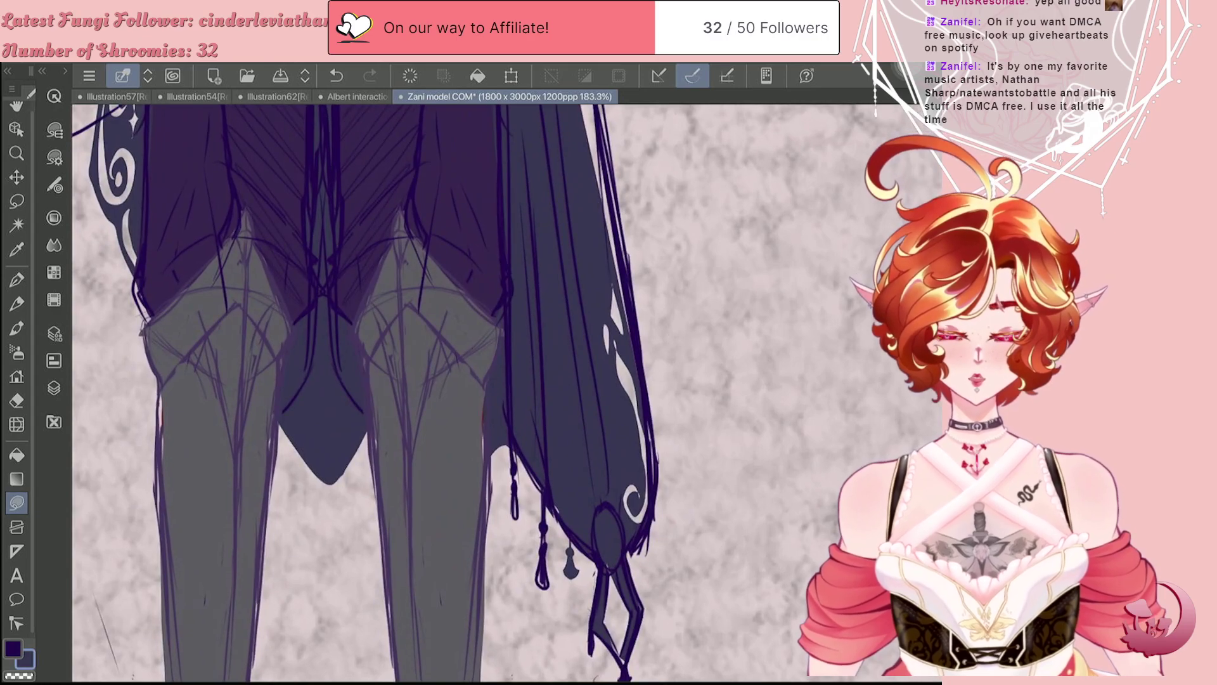
key(c)
mouse_move(598, 341)
mouse_down()
mouse_move(633, 393)
mouse_move(622, 459)
mouse_move(592, 334)
mouse_up()
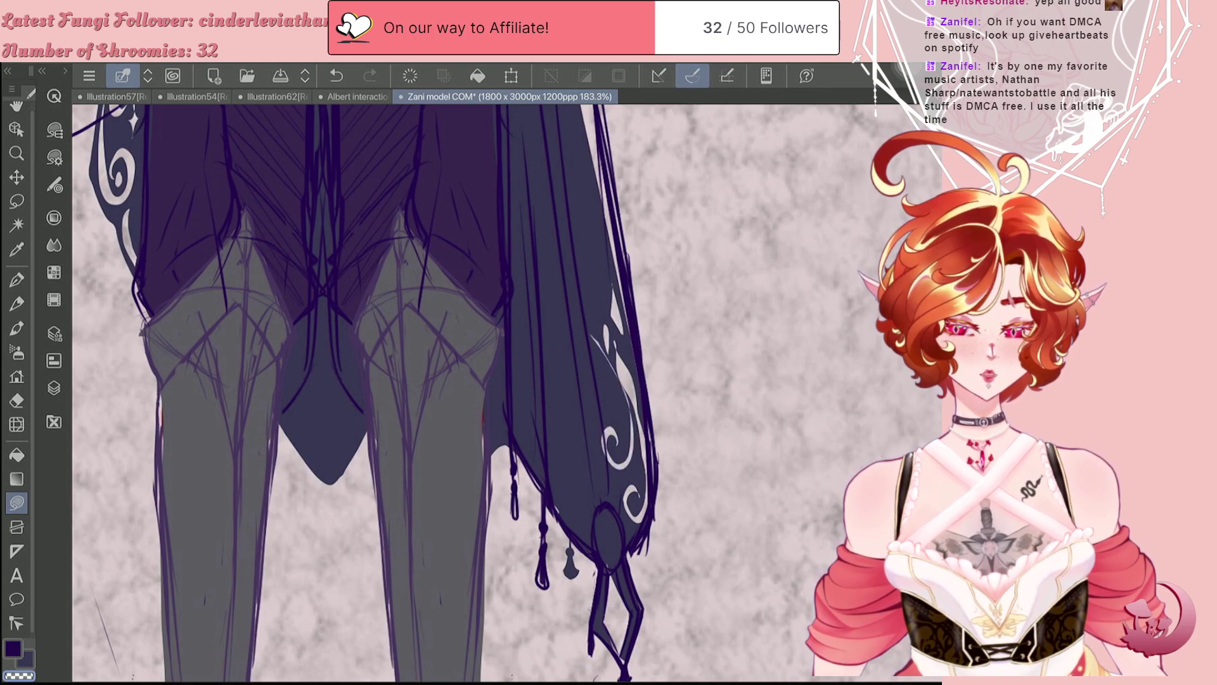
mouse_move(606, 344)
mouse_down()
mouse_move(584, 282)
mouse_move(603, 243)
mouse_move(588, 193)
mouse_move(587, 217)
mouse_move(579, 203)
mouse_move(590, 187)
mouse_move(606, 236)
mouse_move(606, 346)
mouse_move(604, 315)
mouse_move(634, 385)
mouse_up()
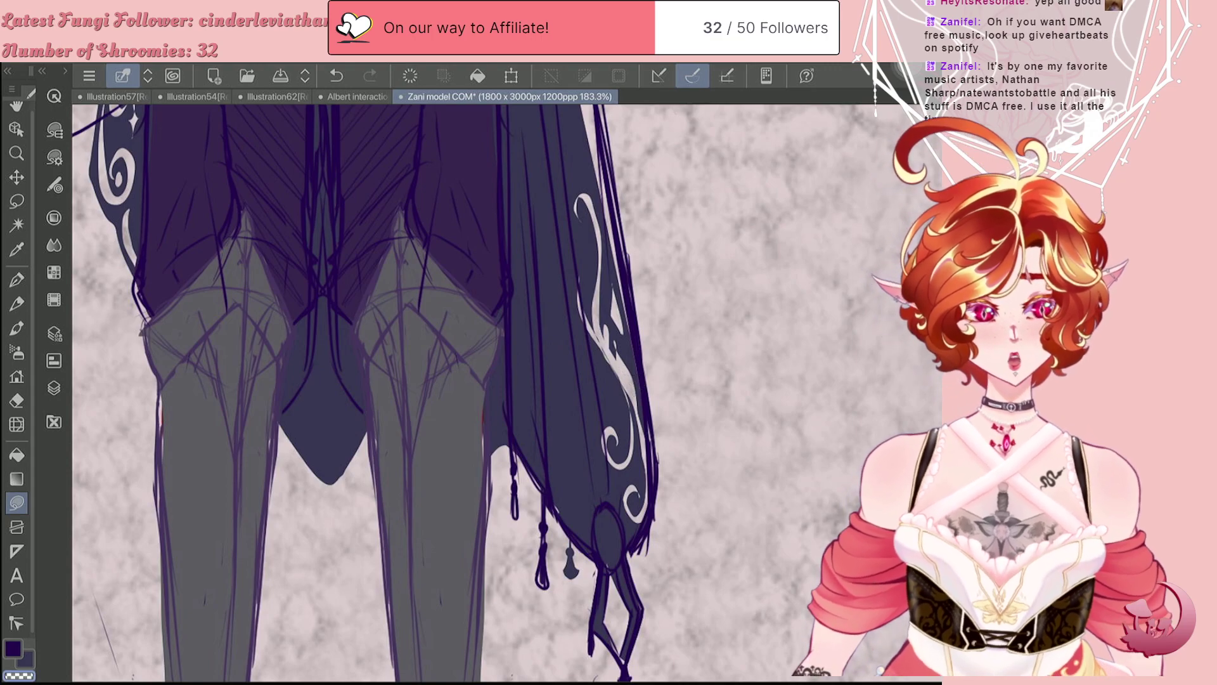
scroll(475, 374, down, 5)
scroll(412, 342, down, 1)
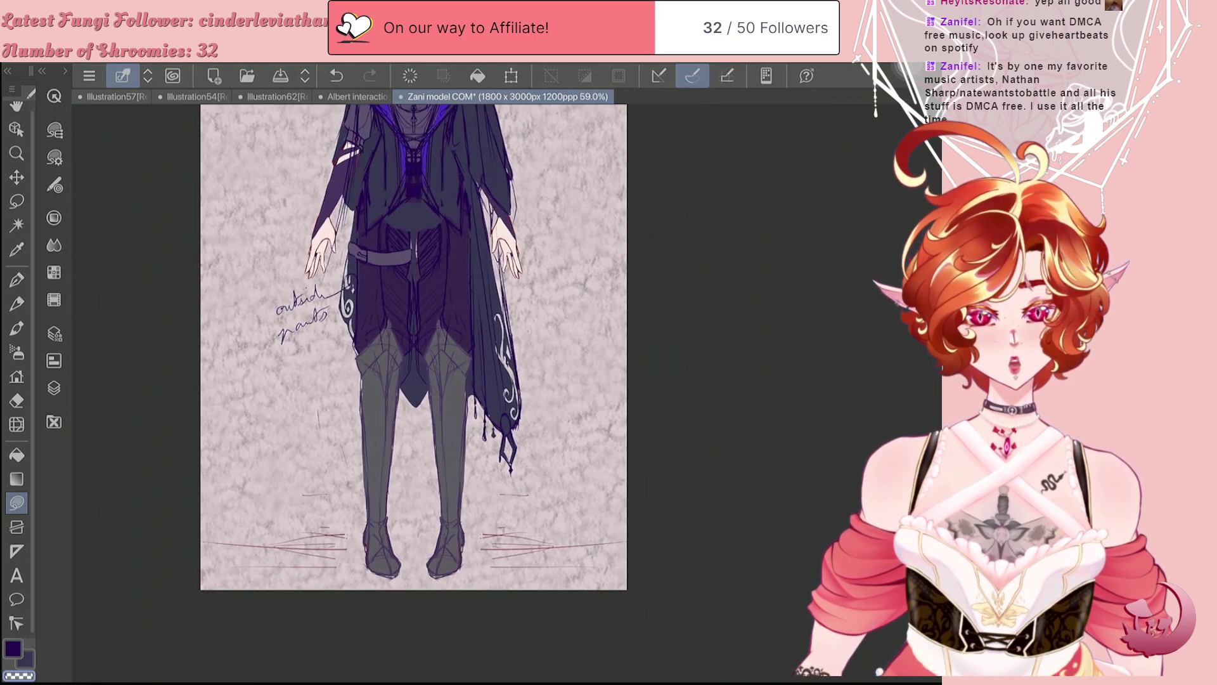
scroll(464, 273, up, 3)
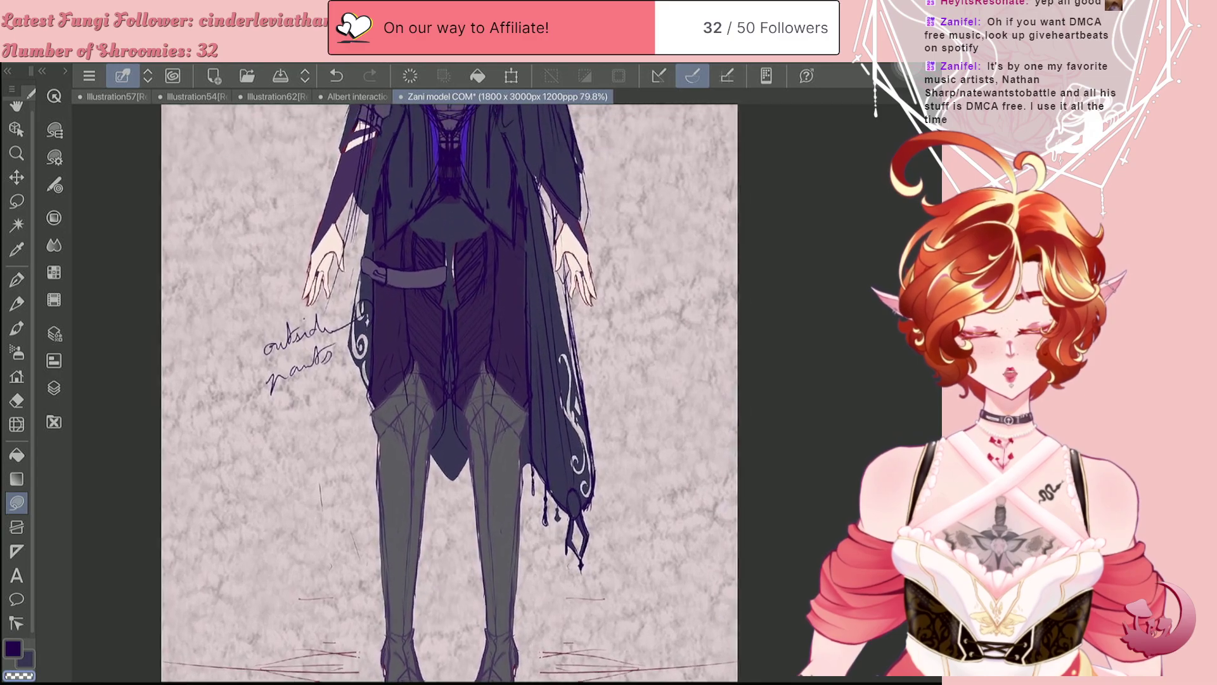
scroll(420, 393, up, 1)
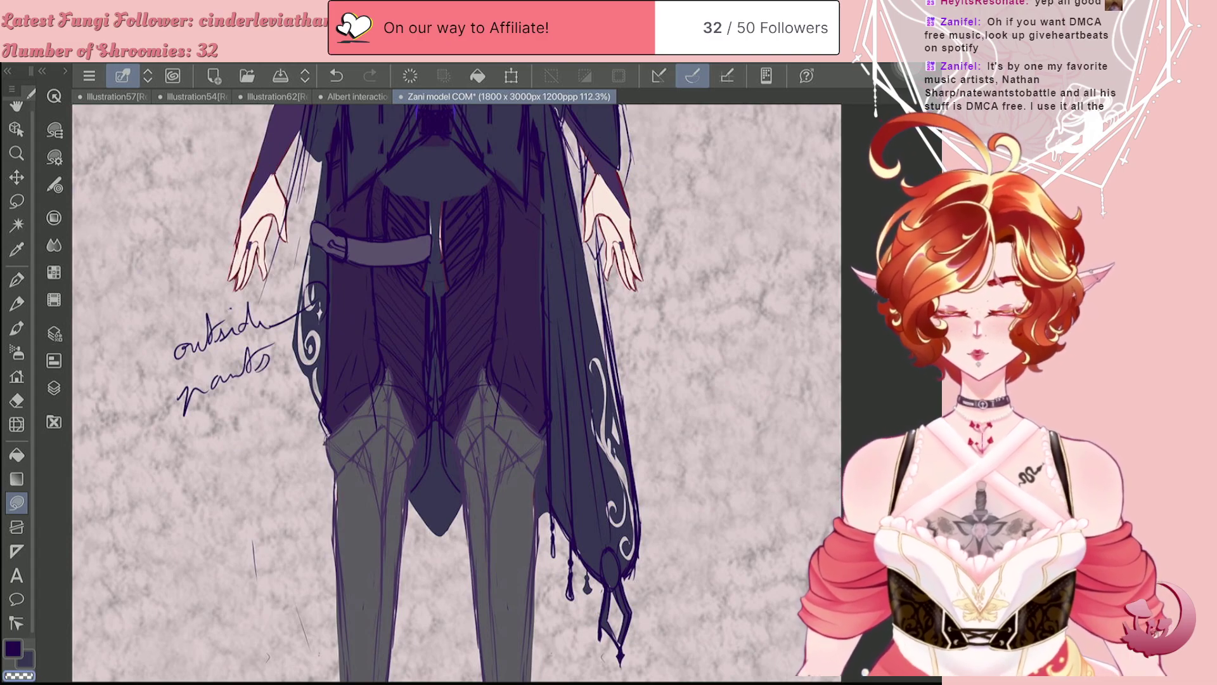
scroll(393, 467, down, 5)
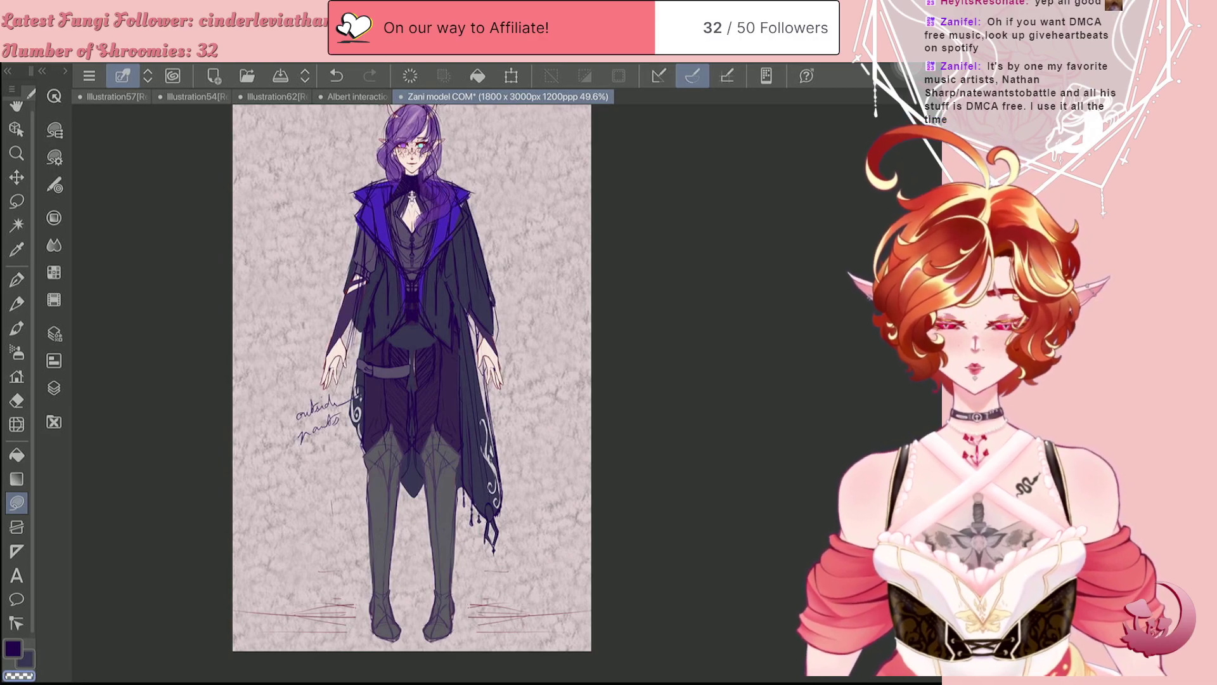
Step: Hide the Calque 6 layer and delete the Coat and Calque 2 layers
click(54, 387)
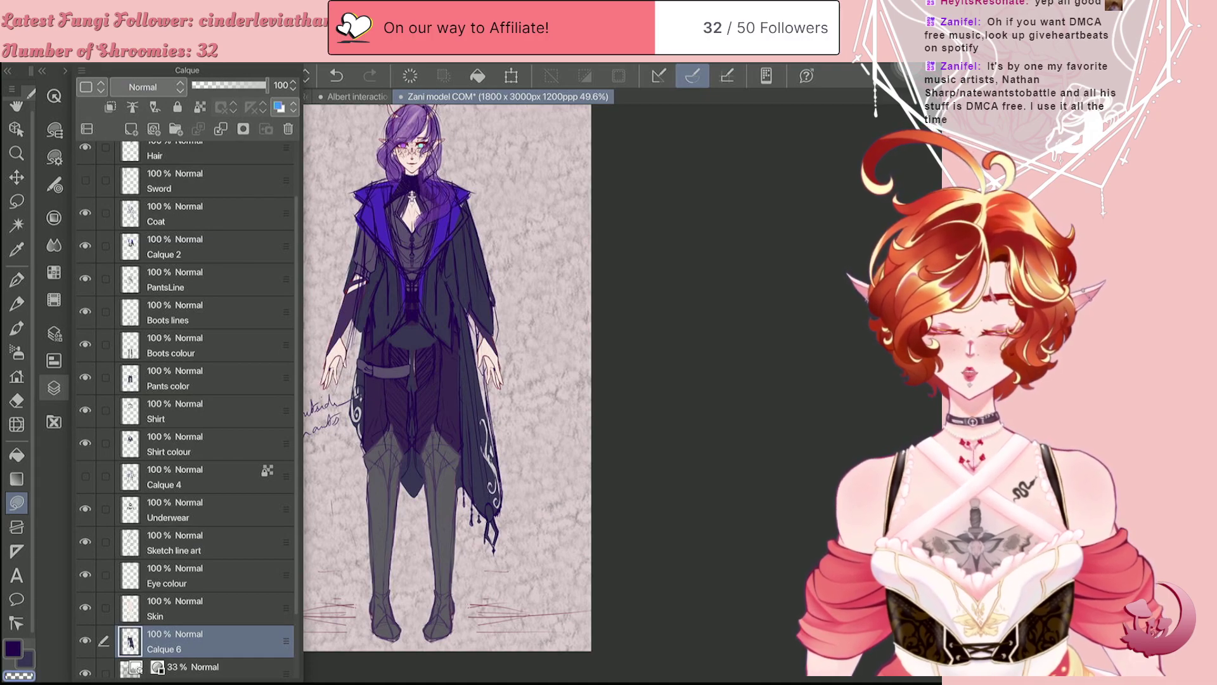
click(85, 640)
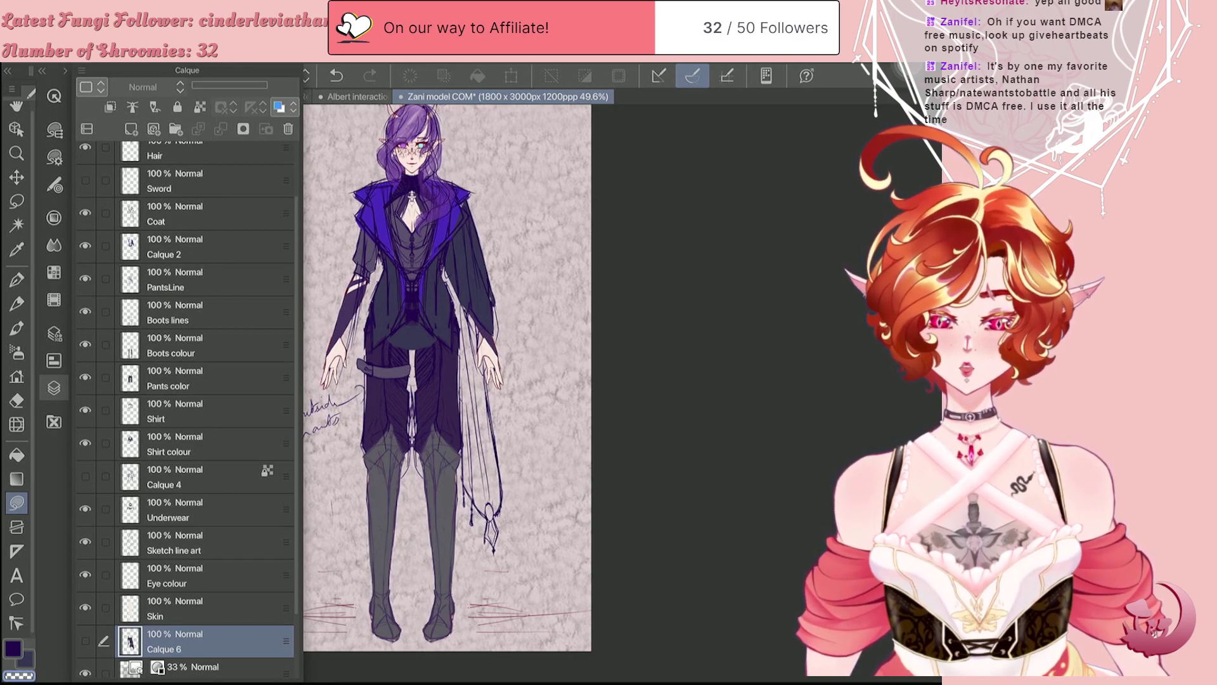
scroll(184, 406, up, 2)
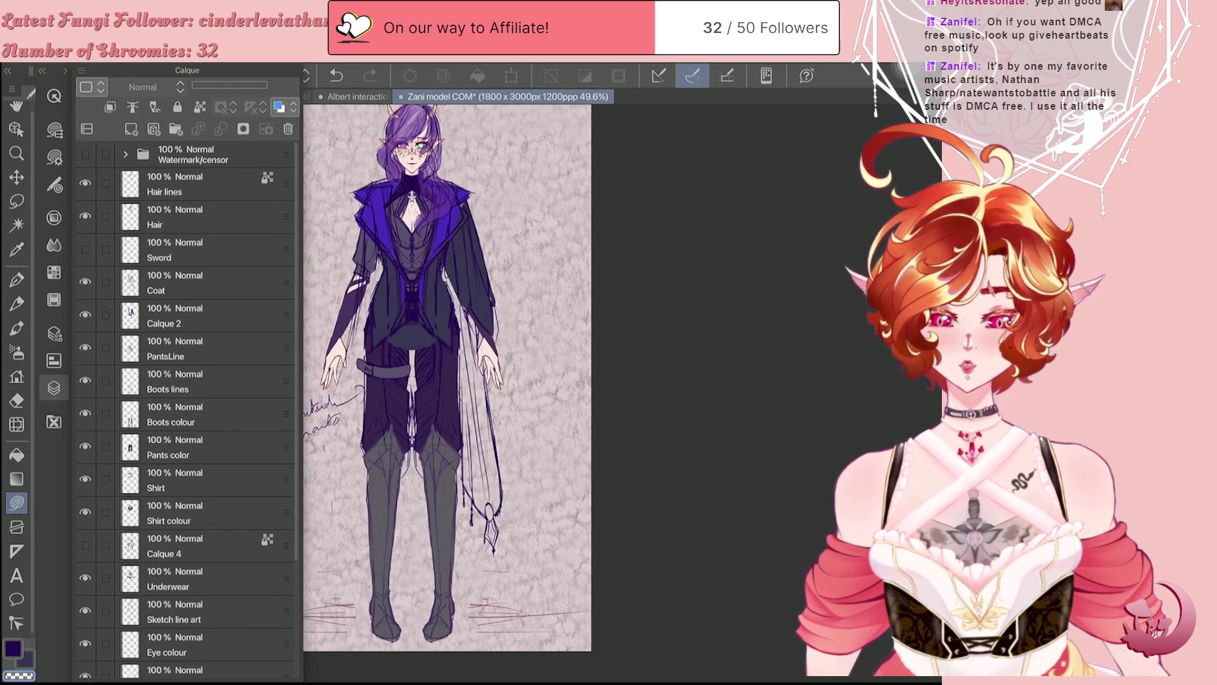
click(204, 283)
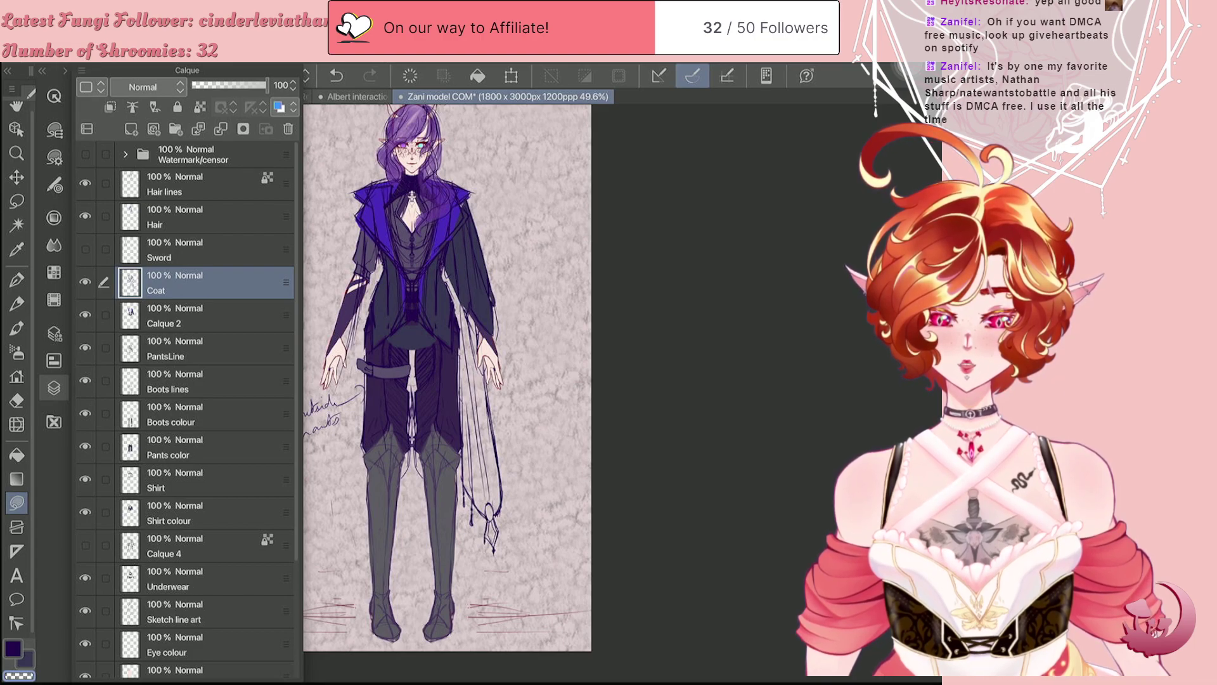
click(105, 315)
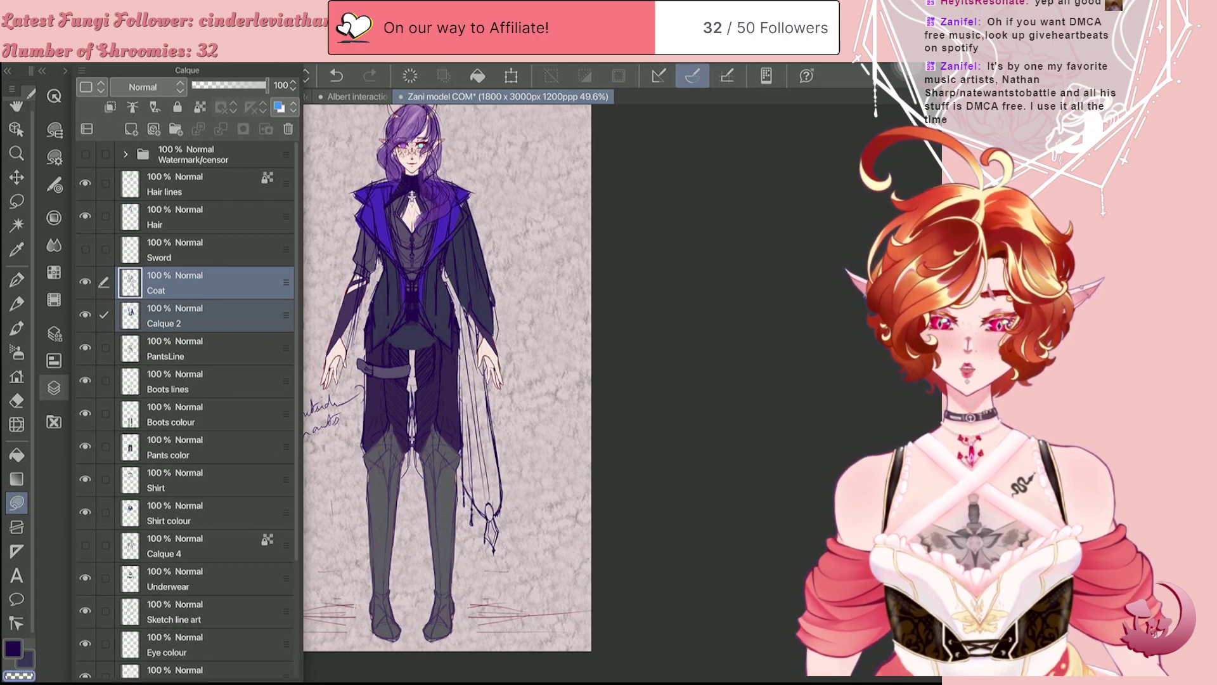
click(288, 129)
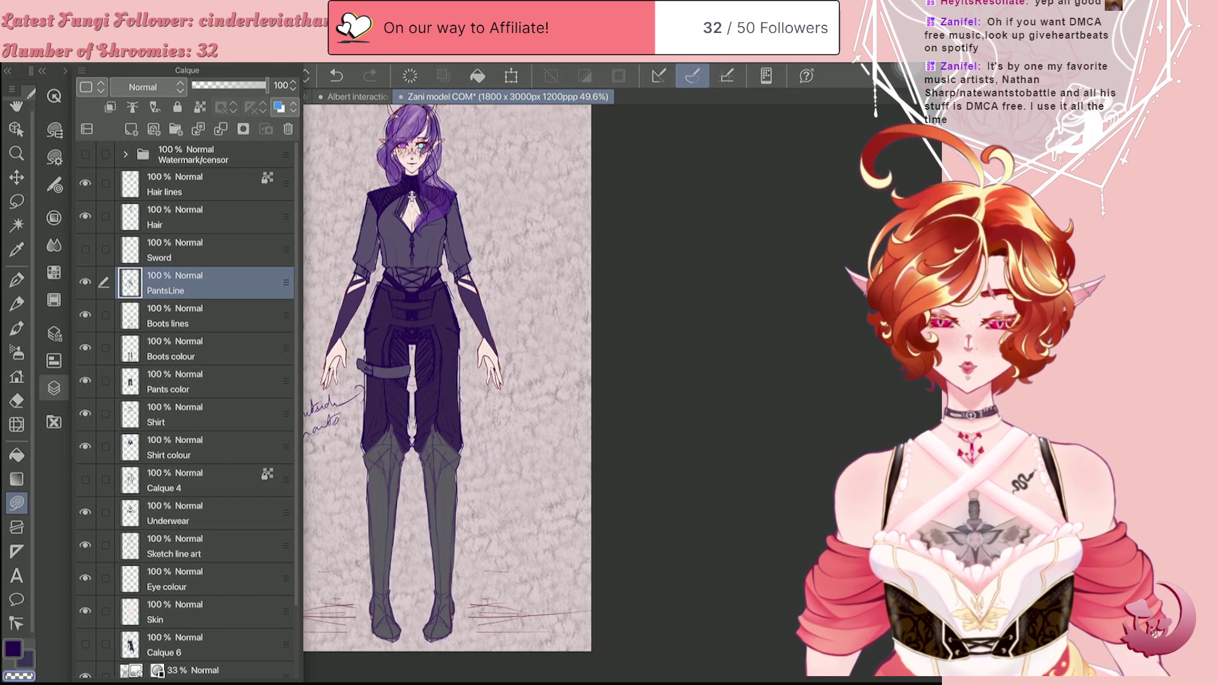
Step: Delete the Calque 6 layer while keeping the Paper texture layer, undoing any extra deletion
scroll(187, 406, down, 2)
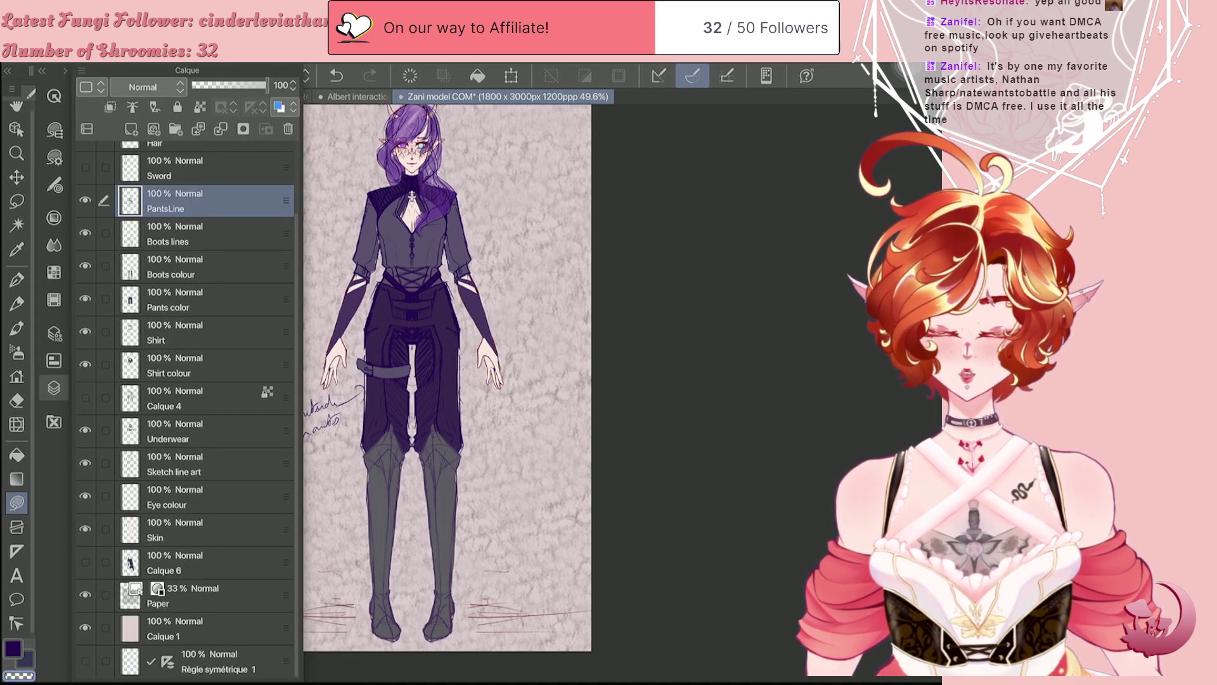
click(203, 562)
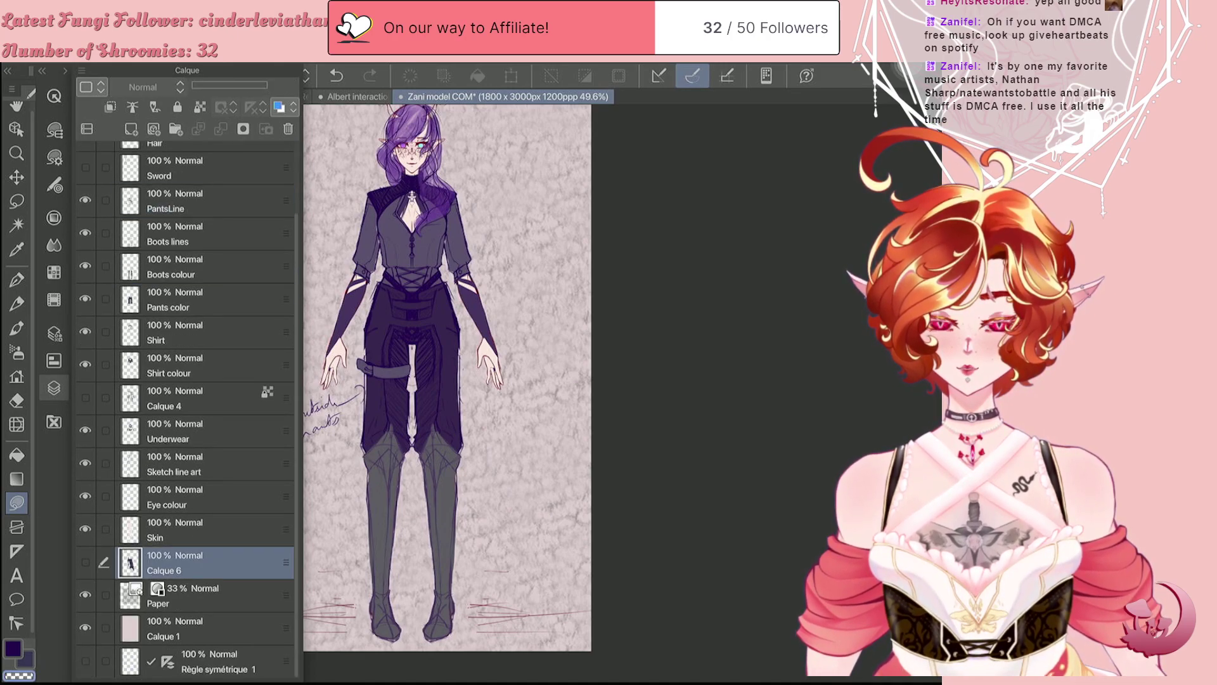
click(288, 129)
click(287, 129)
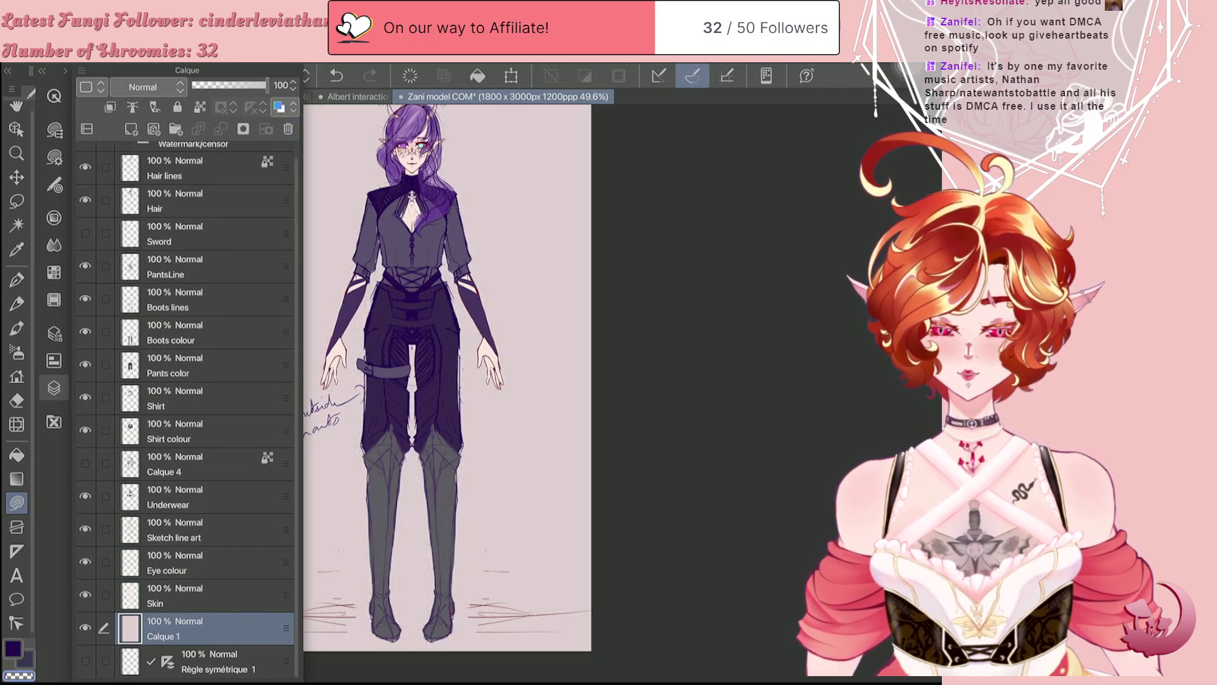
click(54, 387)
key(ctrl+z)
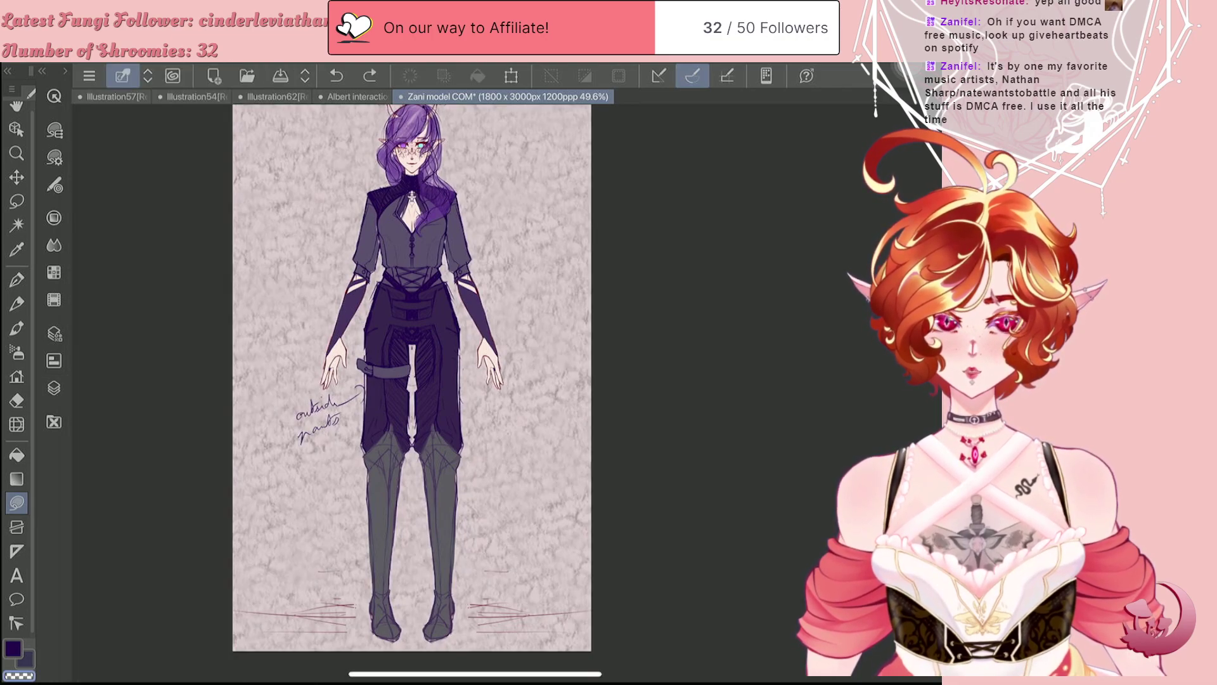
Step: Add a new layer directly above the Sword layer and name it Coat
scroll(412, 145, up, 3)
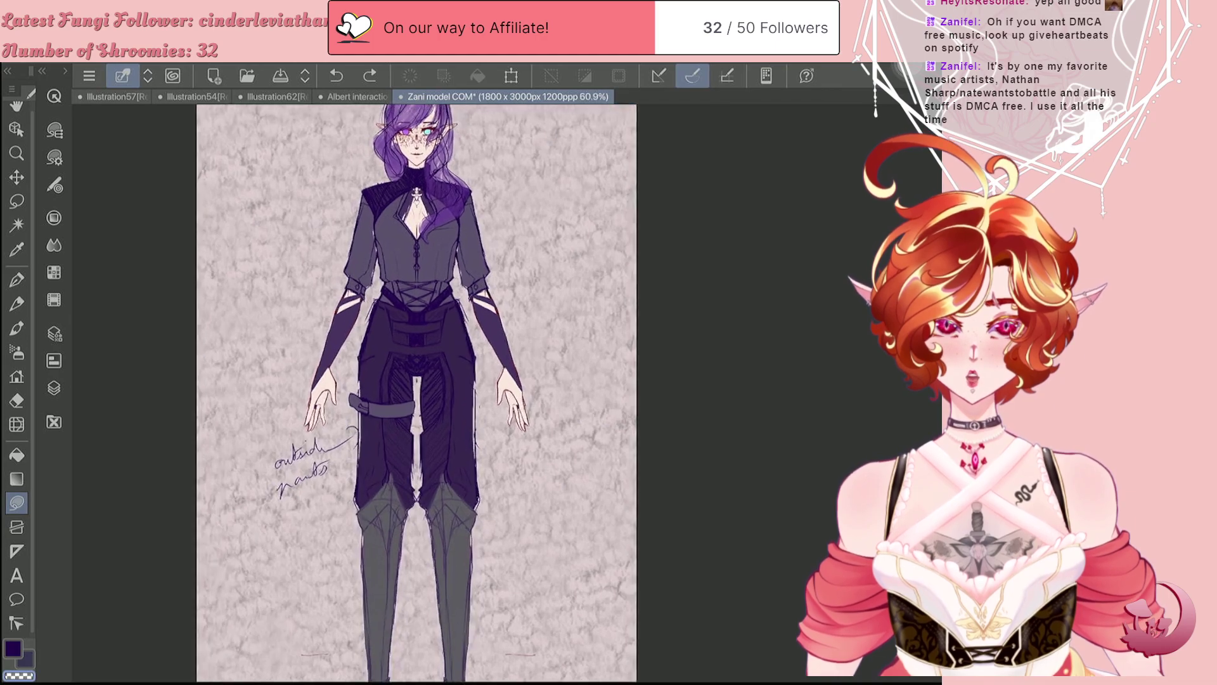
scroll(380, 351, up, 2)
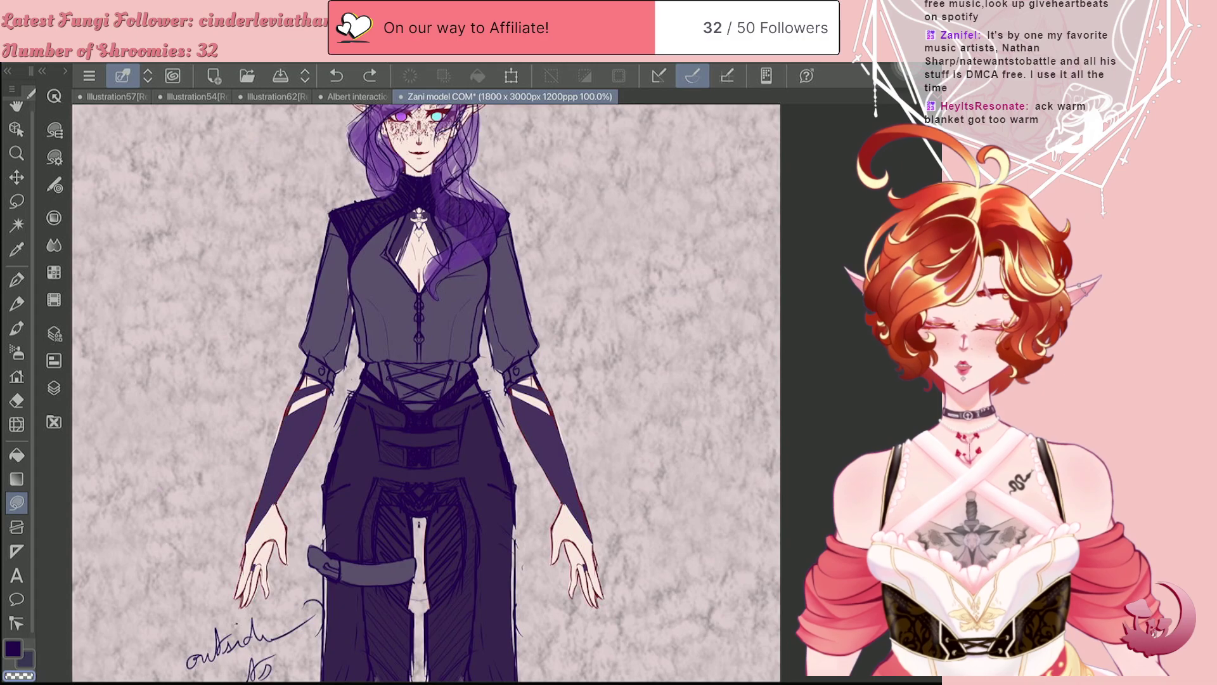
key(c)
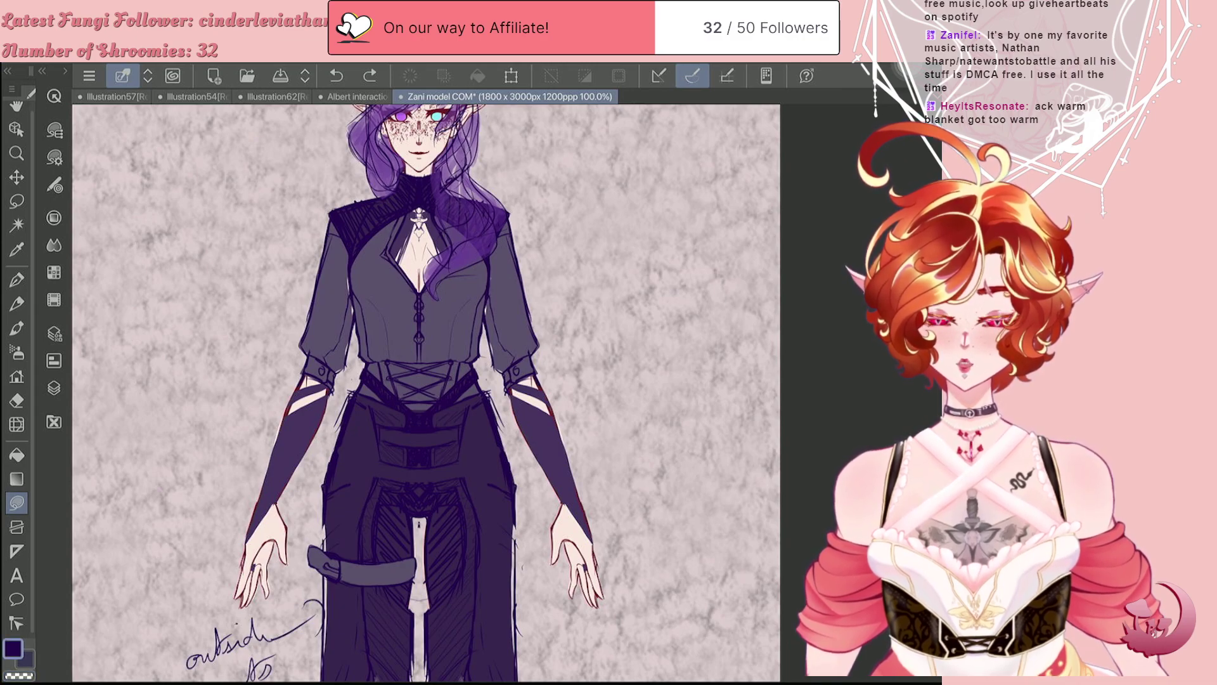
key(p)
click(54, 387)
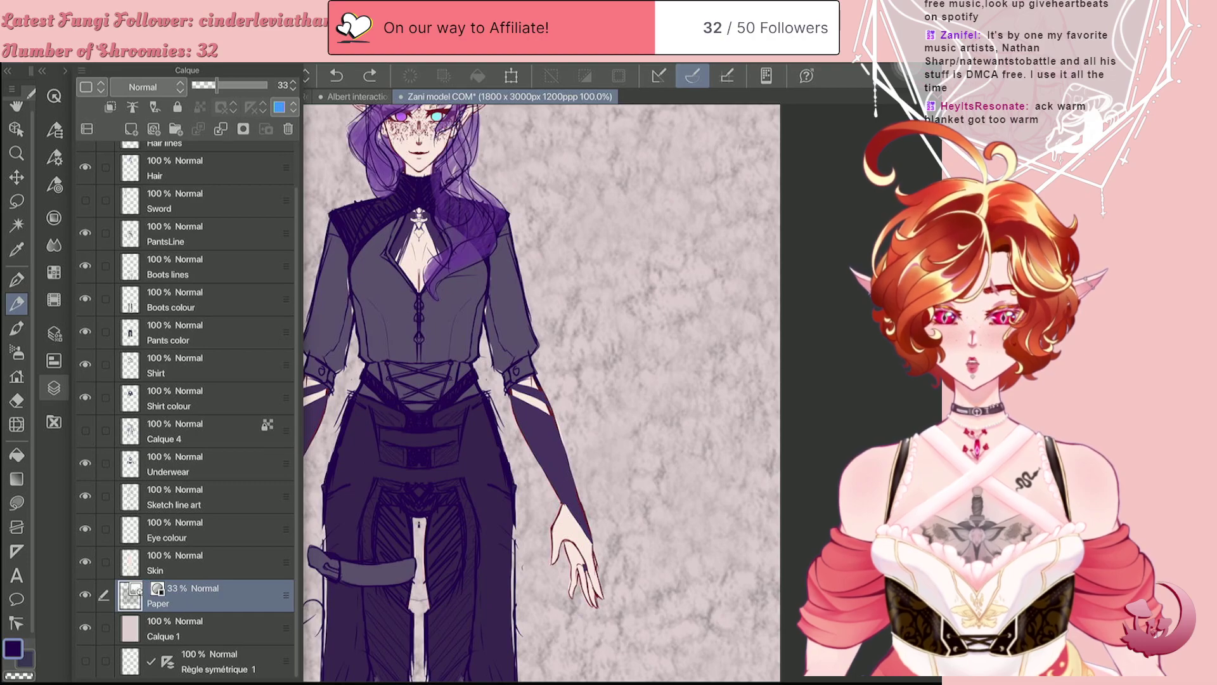
click(204, 234)
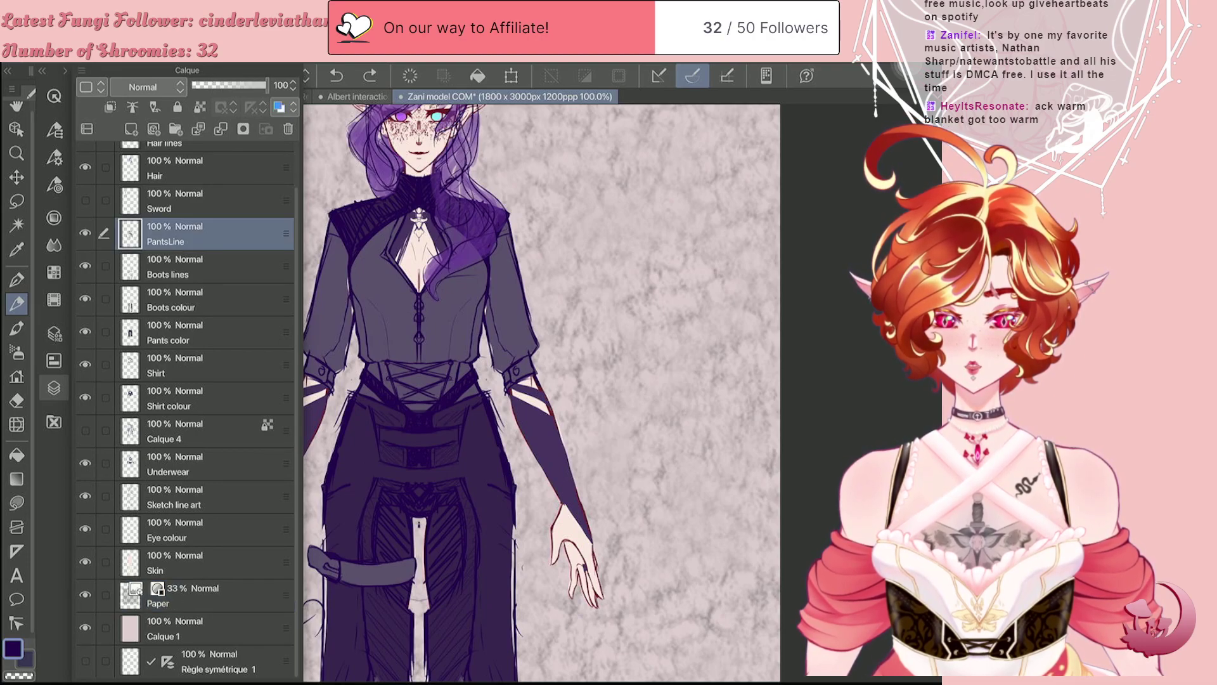
click(204, 200)
click(131, 129)
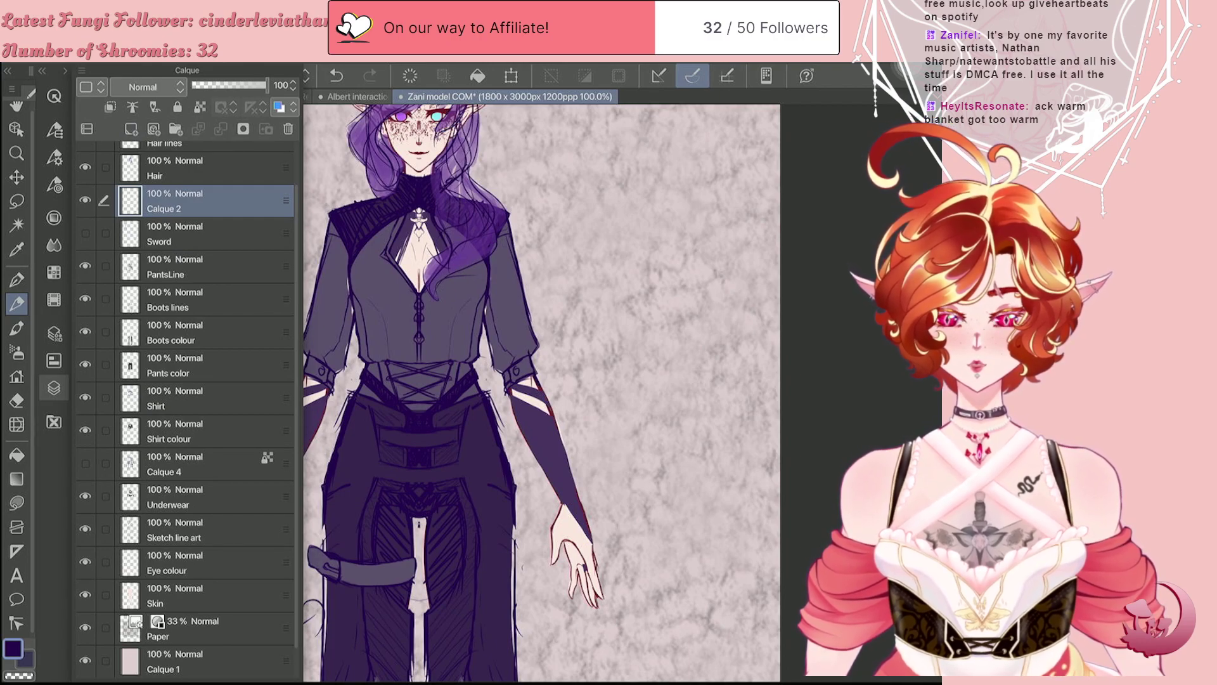
double_click(159, 209)
text(Coat)
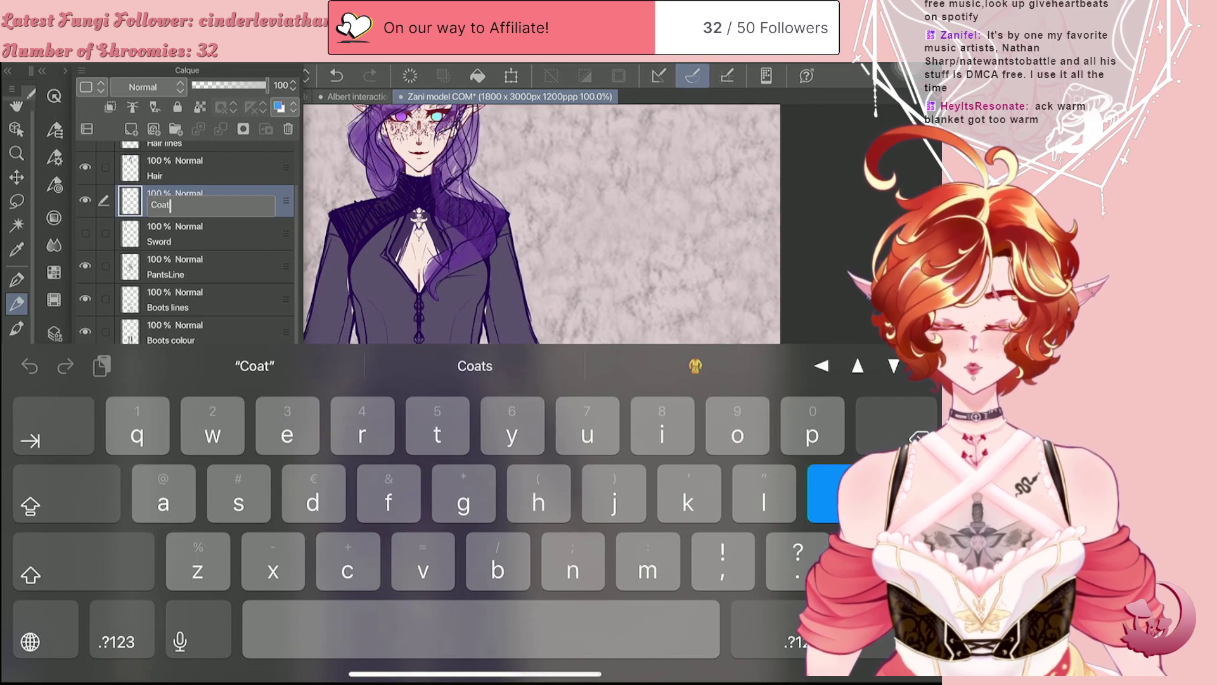
key(Return)
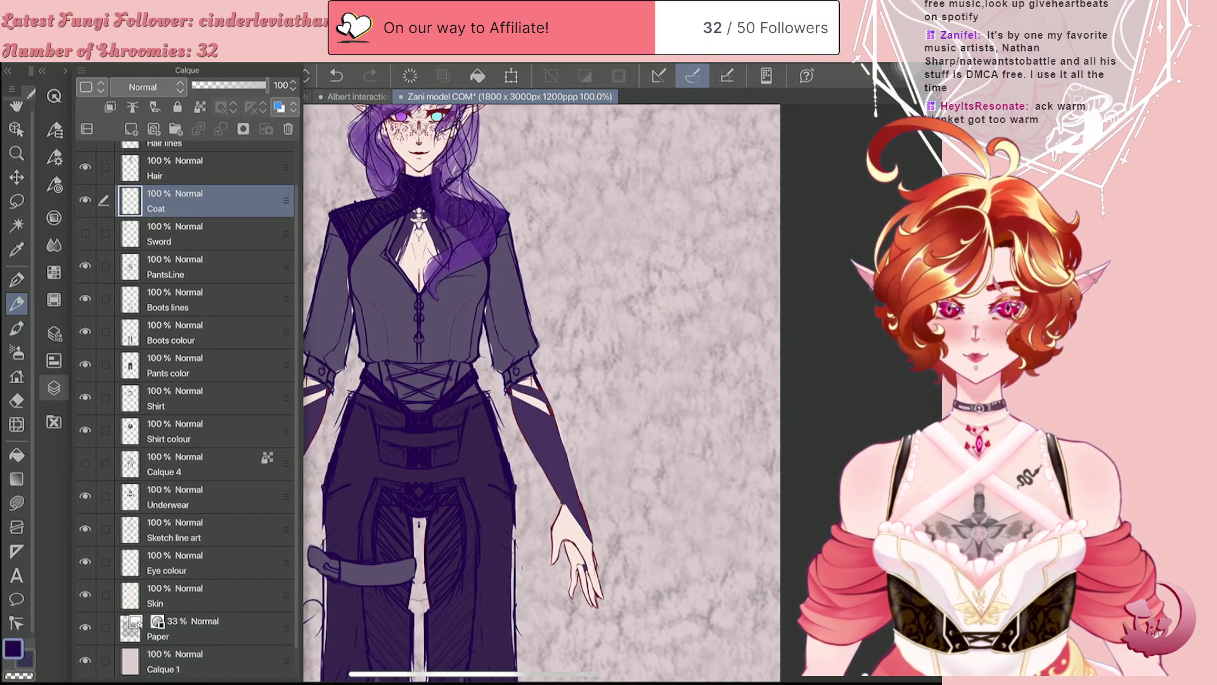
click(54, 387)
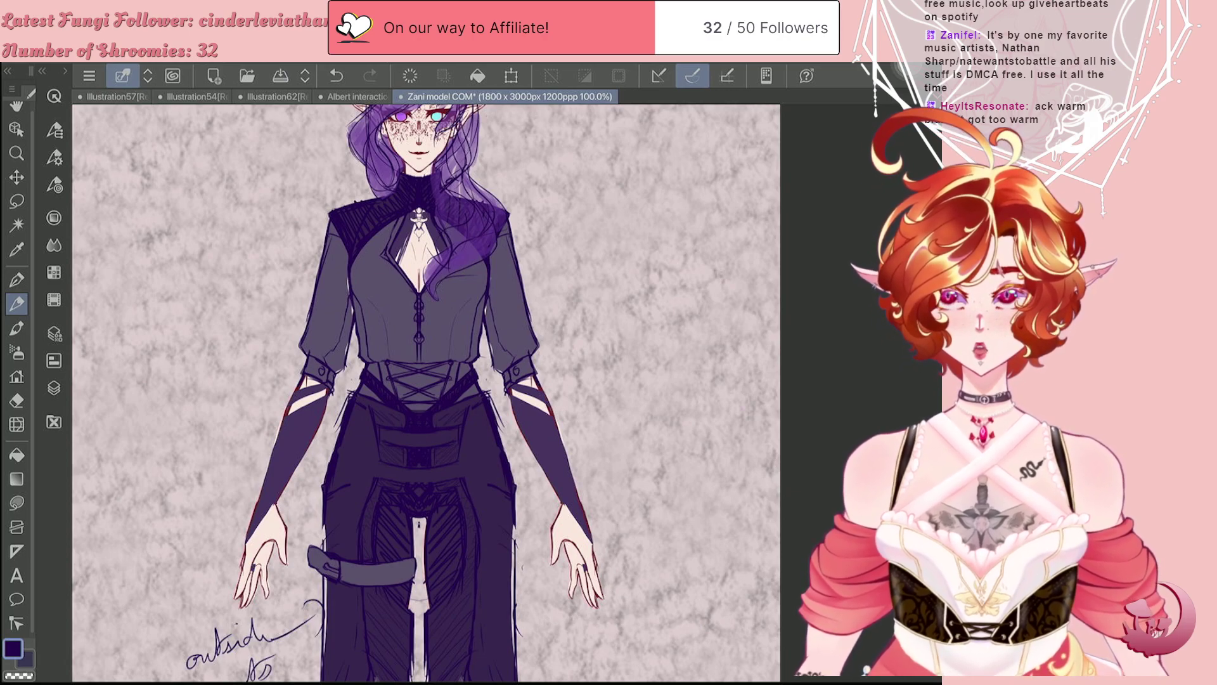
Step: Show the Règle symétrique 1 layer and sketch mirrored coat lapels with swirl details down the chest on the Coat layer
scroll(425, 393, down, 2)
scroll(473, 393, down, 2)
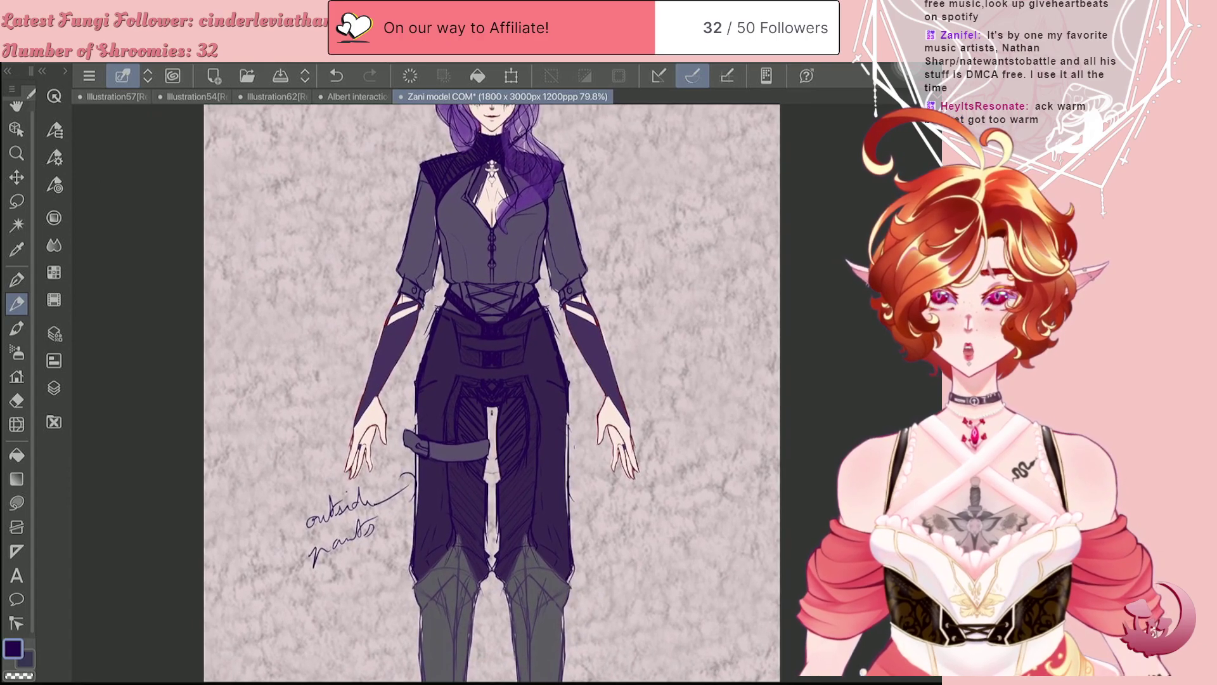
scroll(469, 393, up, 2)
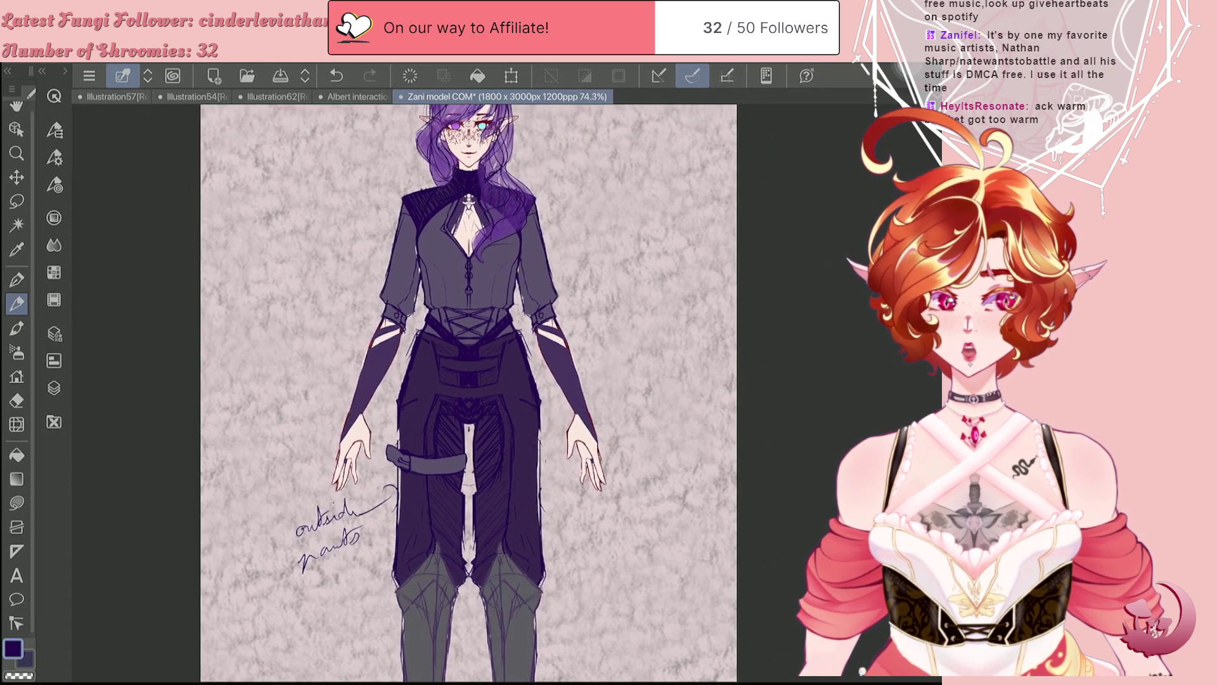
scroll(470, 392, up, 1)
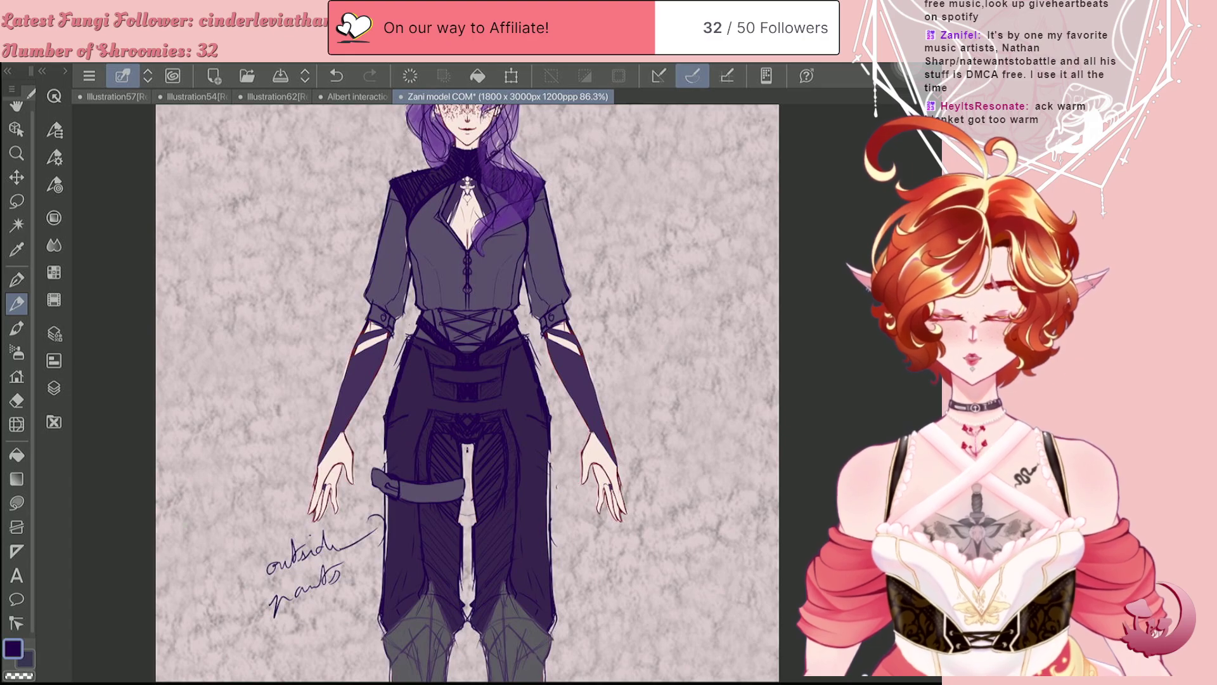
click(54, 387)
scroll(187, 405, down, 1)
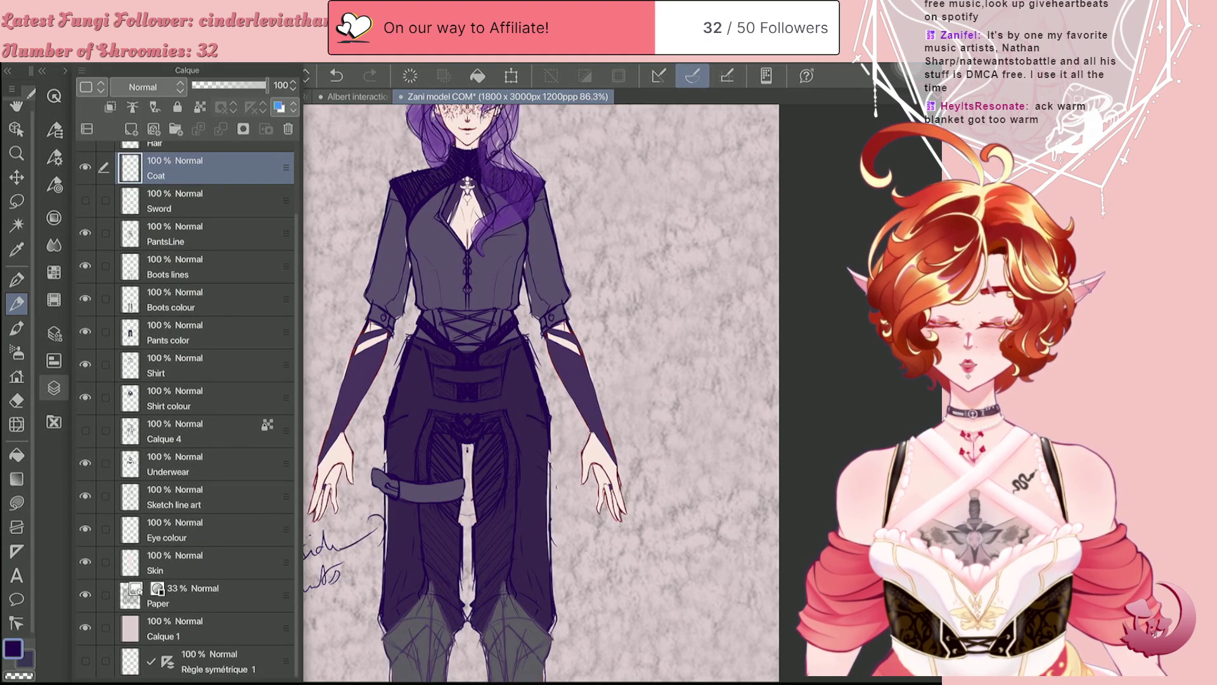
click(85, 661)
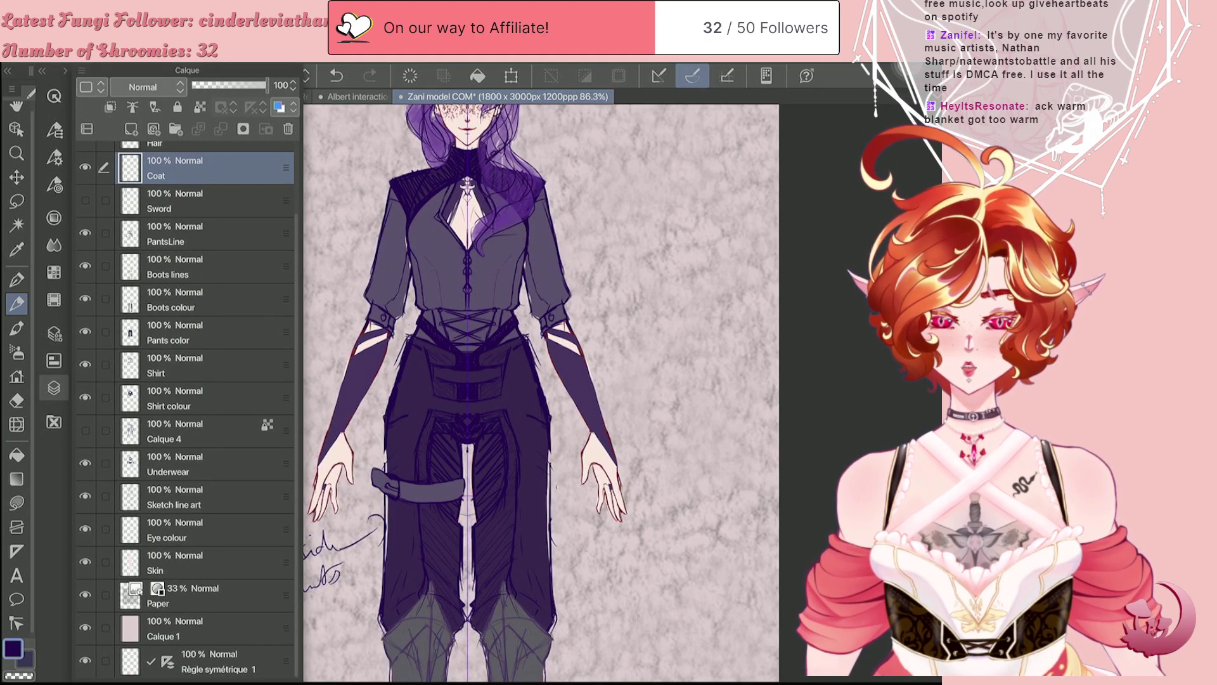
key(F7)
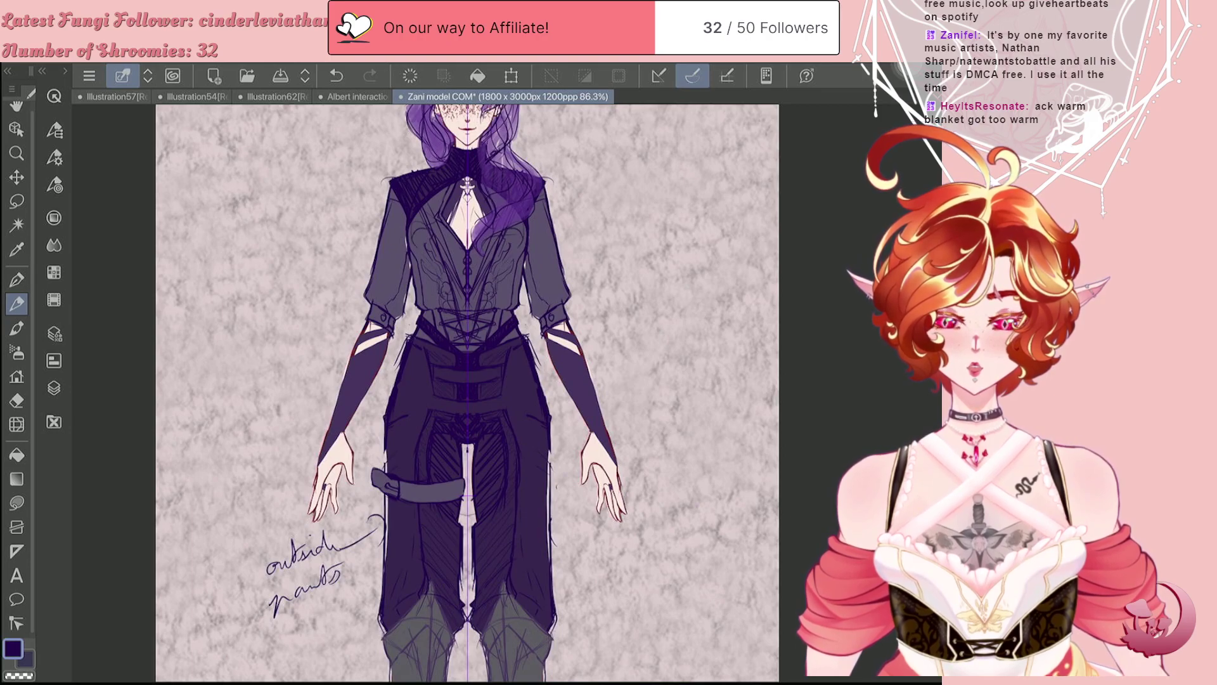
Step: Try sketching mirrored curved spikes sticking out from both shoulders, and erase them
drag(379, 179, 372, 197)
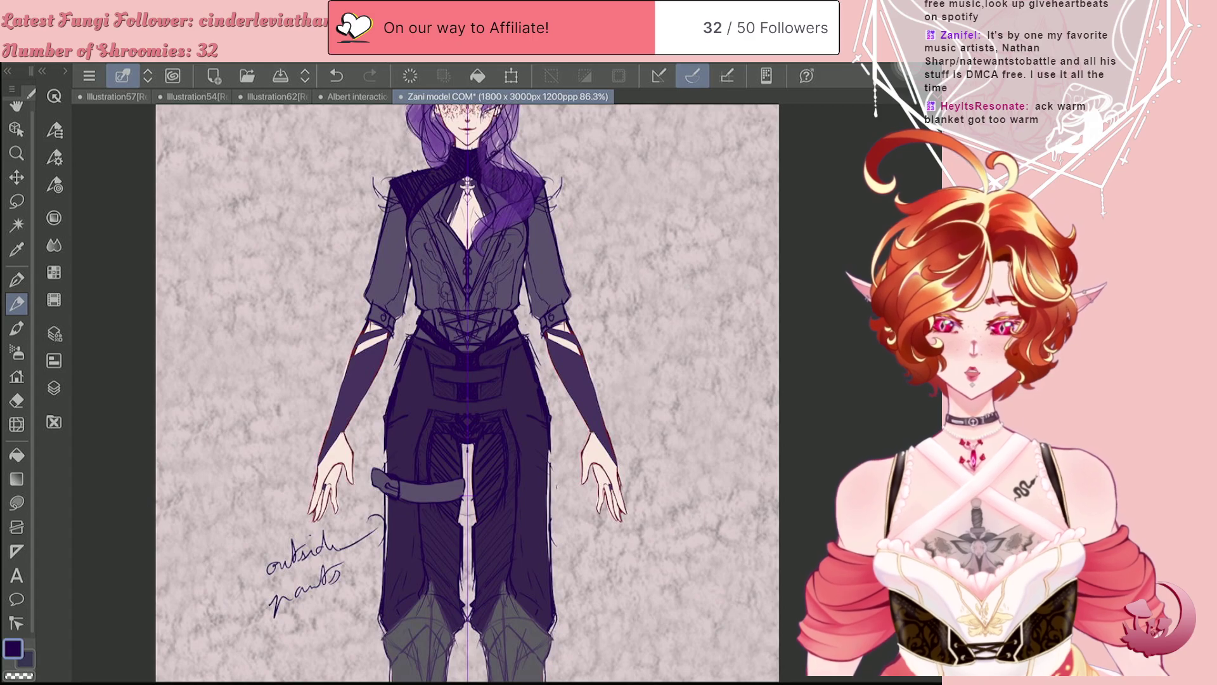
drag(372, 162, 367, 181)
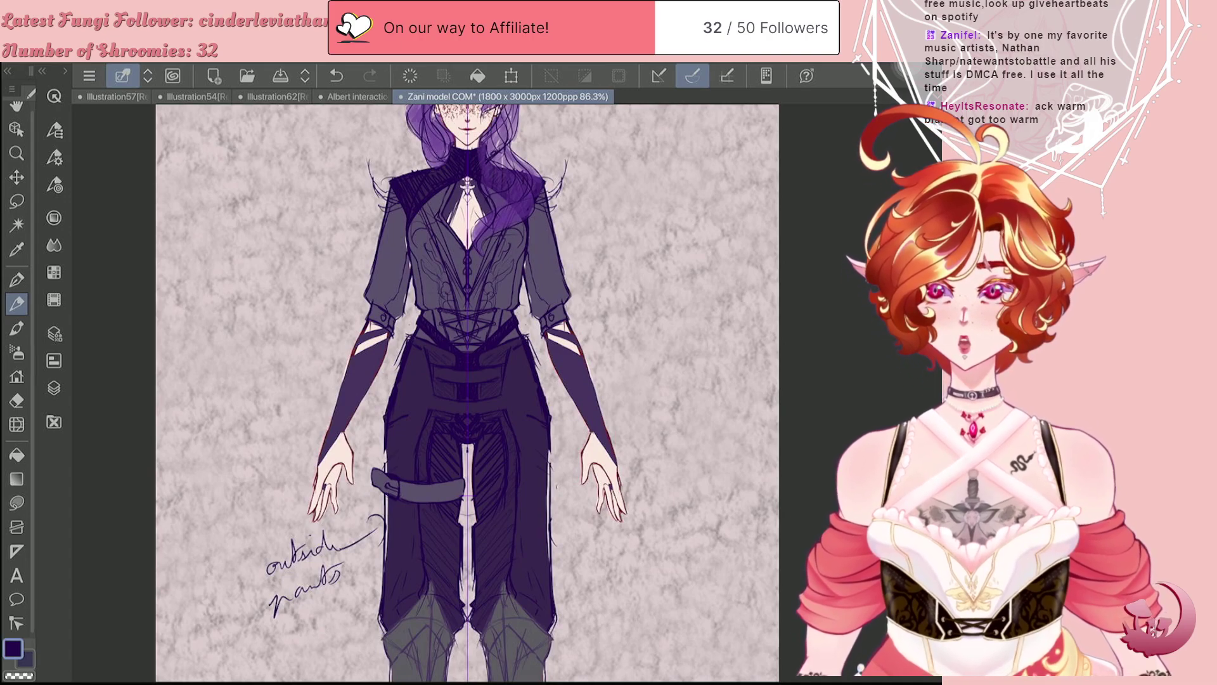
mouse_move(370, 183)
mouse_down()
mouse_move(388, 194)
mouse_move(363, 196)
mouse_move(434, 167)
mouse_up()
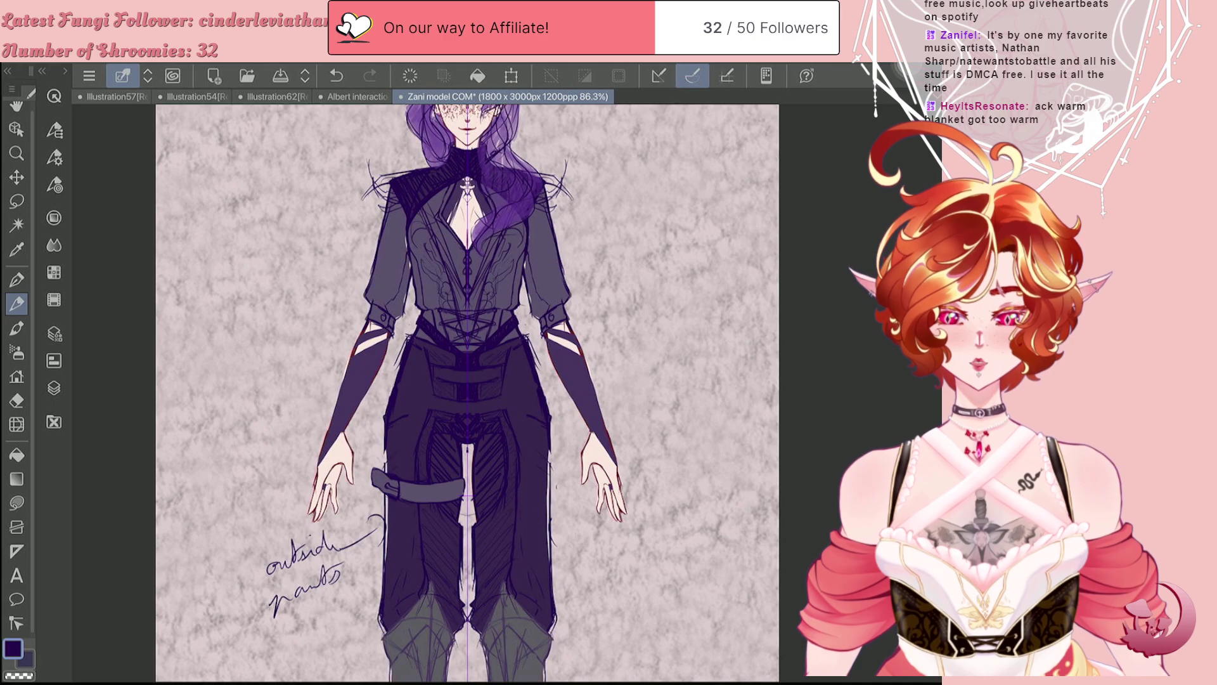
key(e)
mouse_move(561, 152)
mouse_down()
mouse_move(566, 194)
mouse_move(547, 174)
mouse_move(595, 261)
mouse_up()
Step: Sketch loose mirrored coat sleeves hanging from the shoulders over the upper arms, erasing and redrawing their outer edges
key(p)
mouse_move(558, 189)
mouse_down()
mouse_move(578, 251)
mouse_move(567, 255)
mouse_up()
mouse_move(549, 193)
mouse_down()
mouse_move(568, 262)
mouse_move(566, 238)
mouse_up()
drag(566, 239, 576, 280)
mouse_move(528, 247)
mouse_down()
mouse_move(569, 277)
mouse_move(553, 187)
mouse_move(591, 254)
mouse_up()
key(e)
mouse_move(555, 178)
mouse_down()
mouse_move(588, 270)
mouse_move(580, 279)
mouse_up()
drag(536, 145, 573, 264)
key(p)
drag(545, 176, 588, 313)
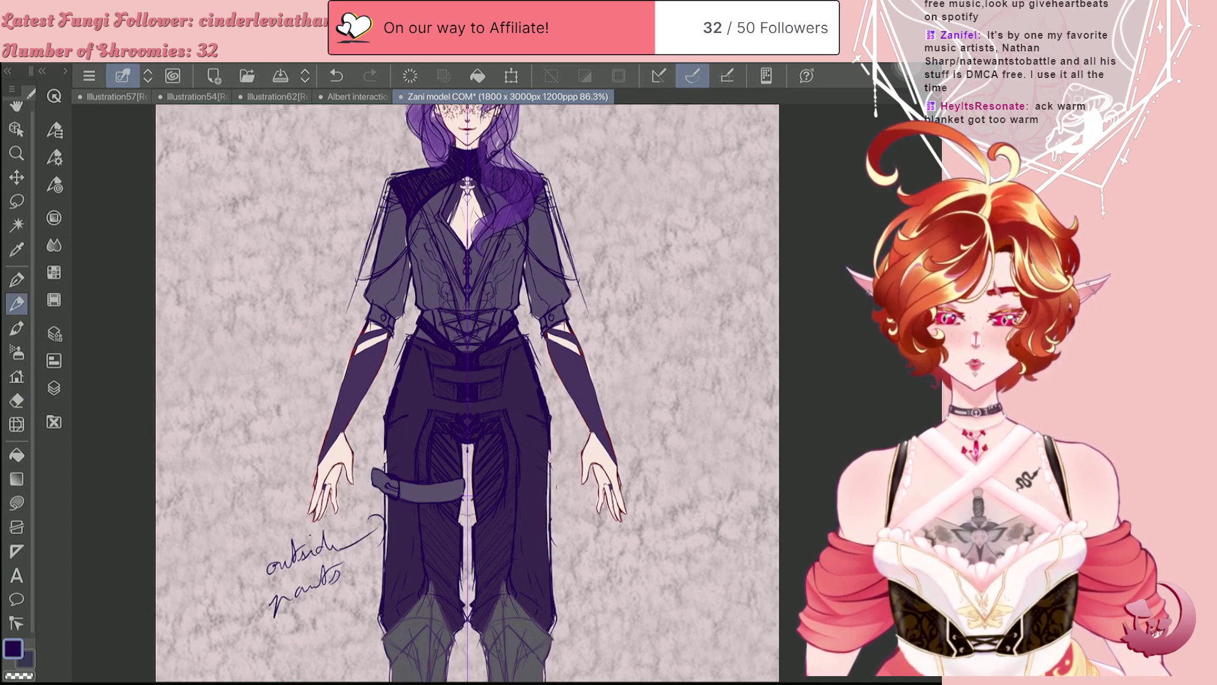
key(ctrl+z)
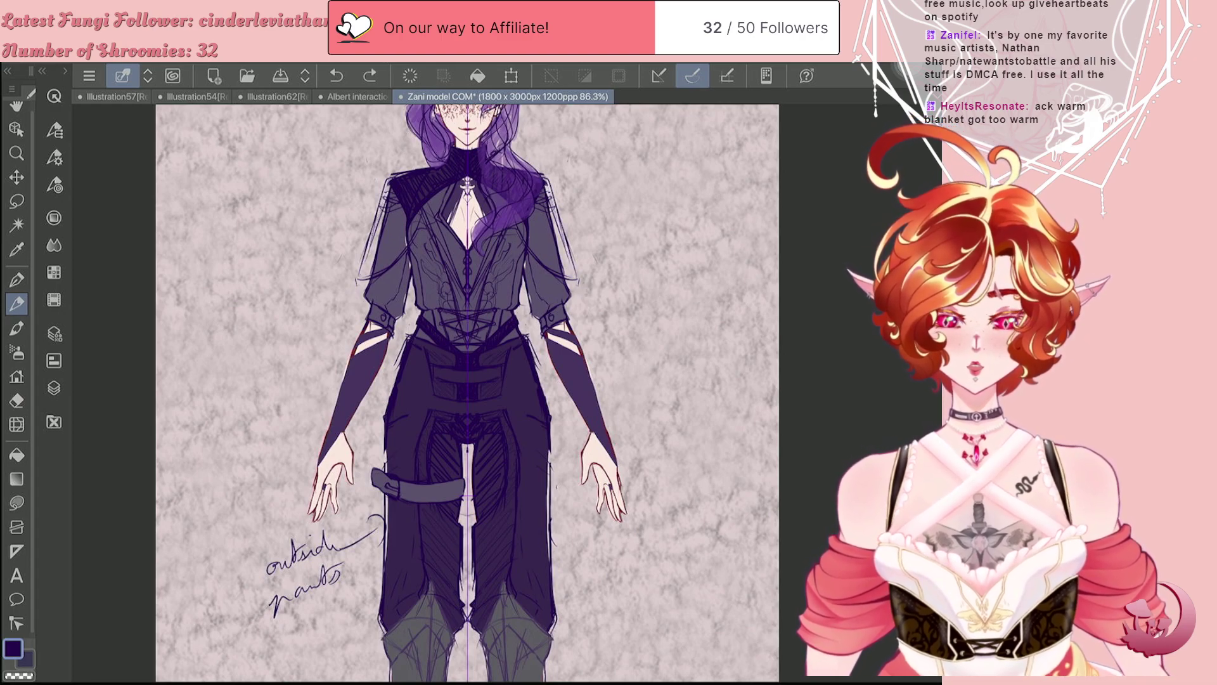
Step: Sketch mirrored coat sleeve lines along the outside of the forearms and a narrow band across the waist
drag(569, 298, 599, 415)
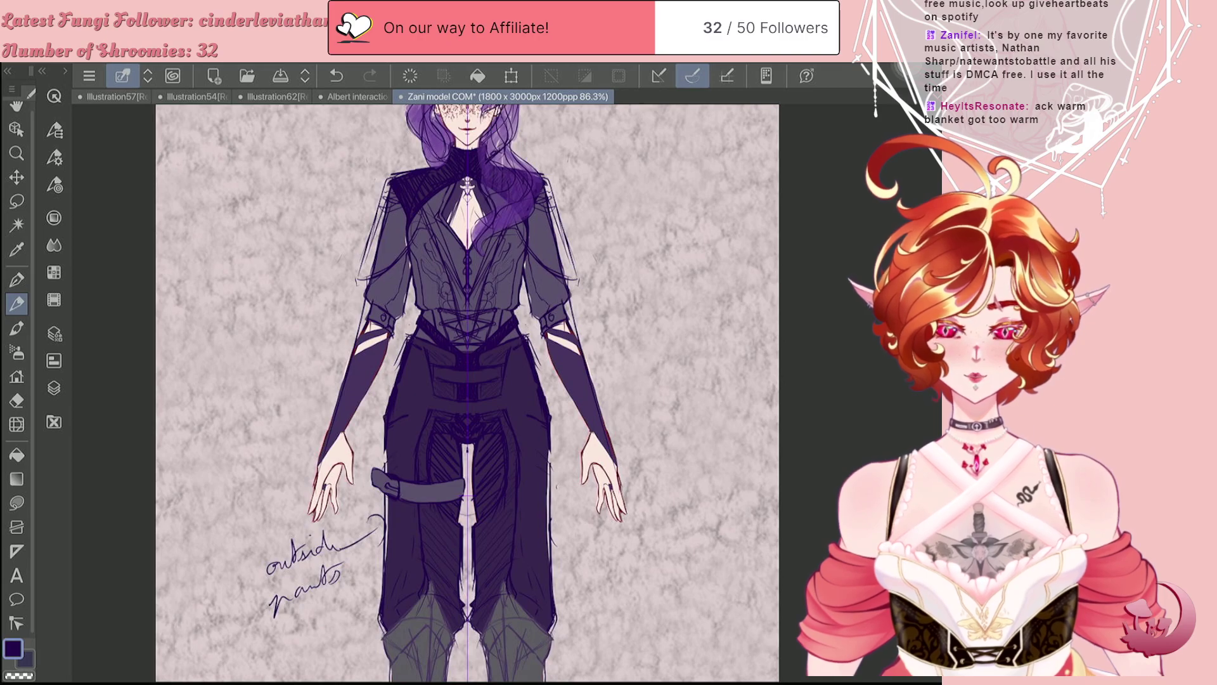
scroll(467, 393, down, 3)
scroll(494, 393, up, 2)
scroll(521, 393, up, 1)
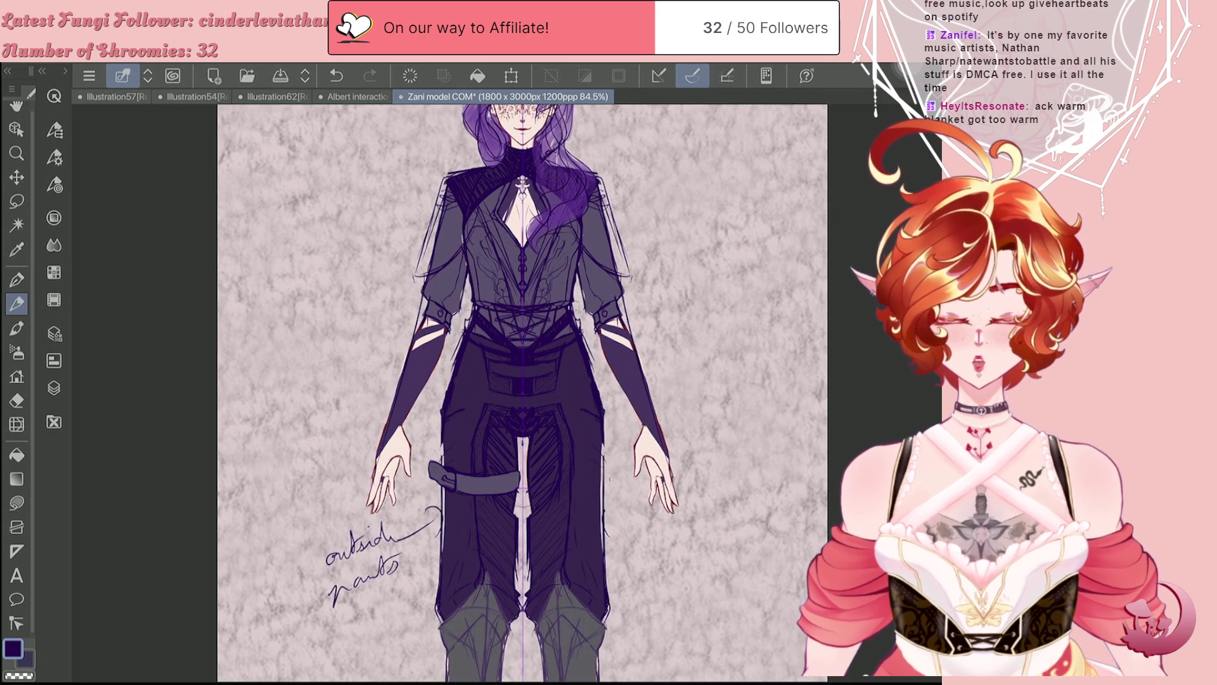
Step: Hide the Règle symétrique 1 layer and return to the pen for asymmetrical drawing on the Coat layer
click(54, 387)
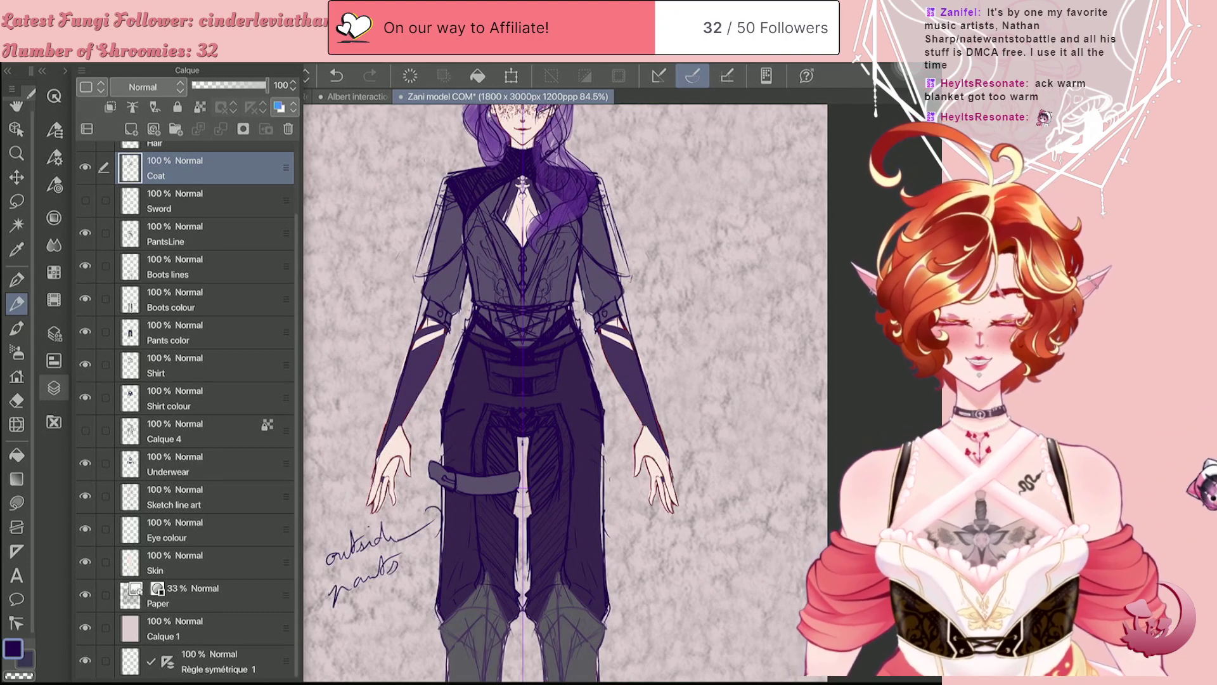
key(F7)
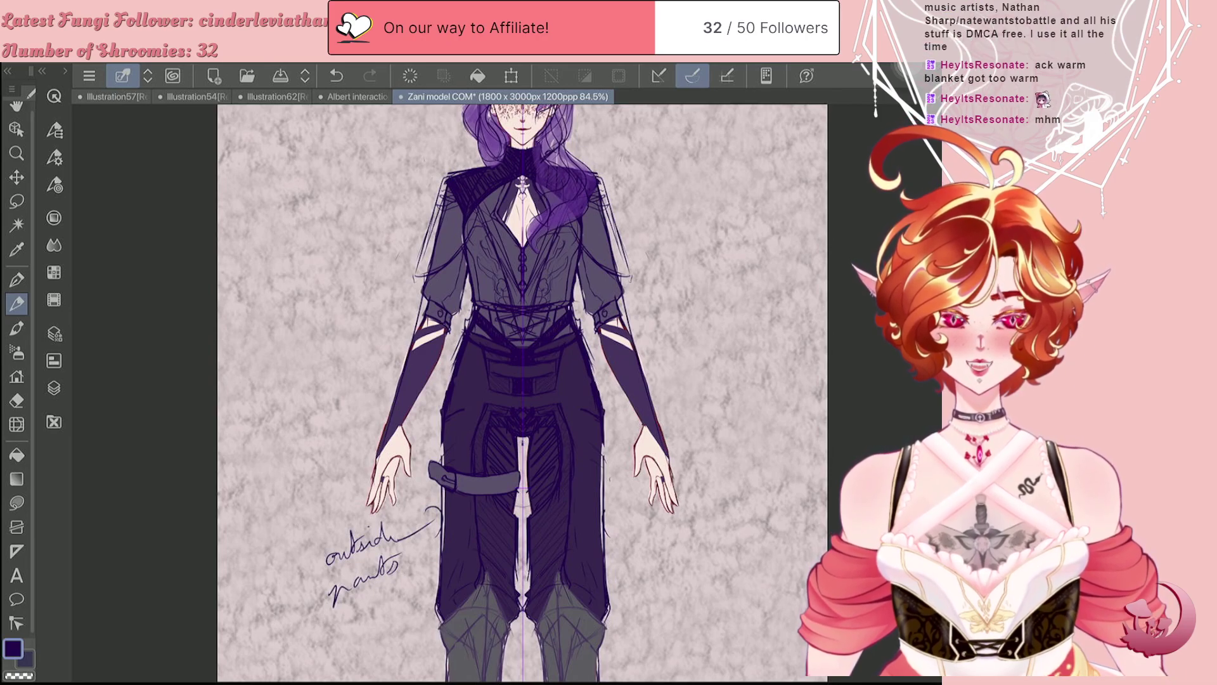
key(e)
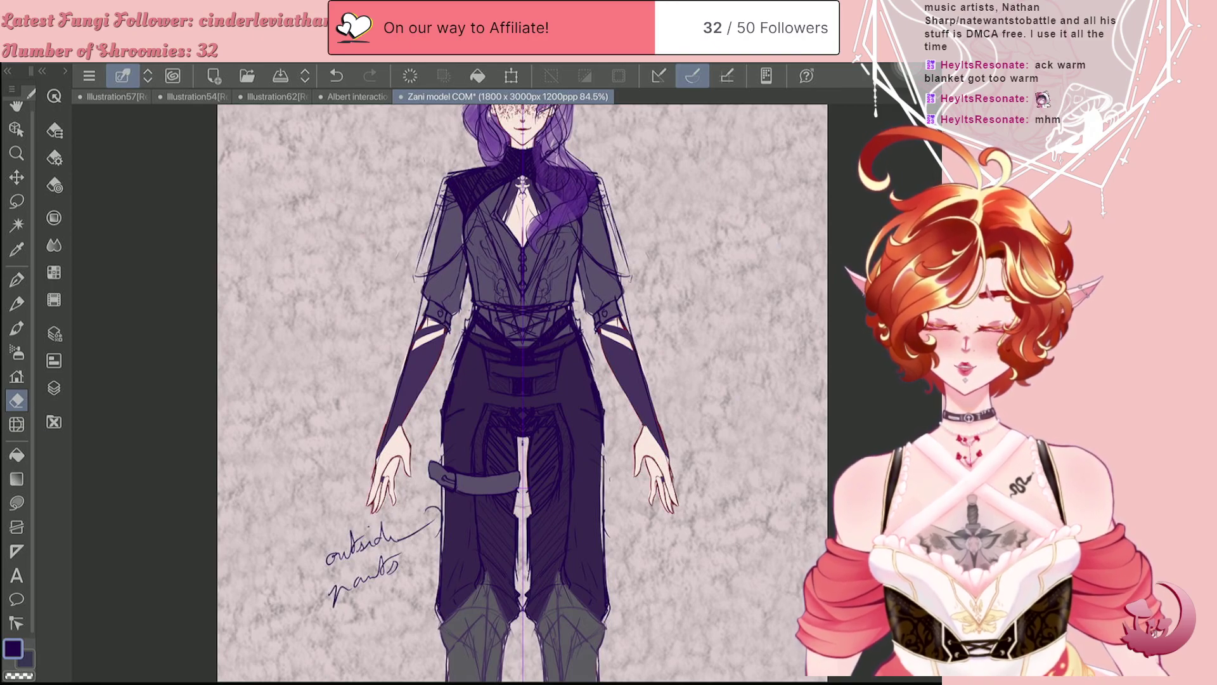
click(54, 388)
click(85, 660)
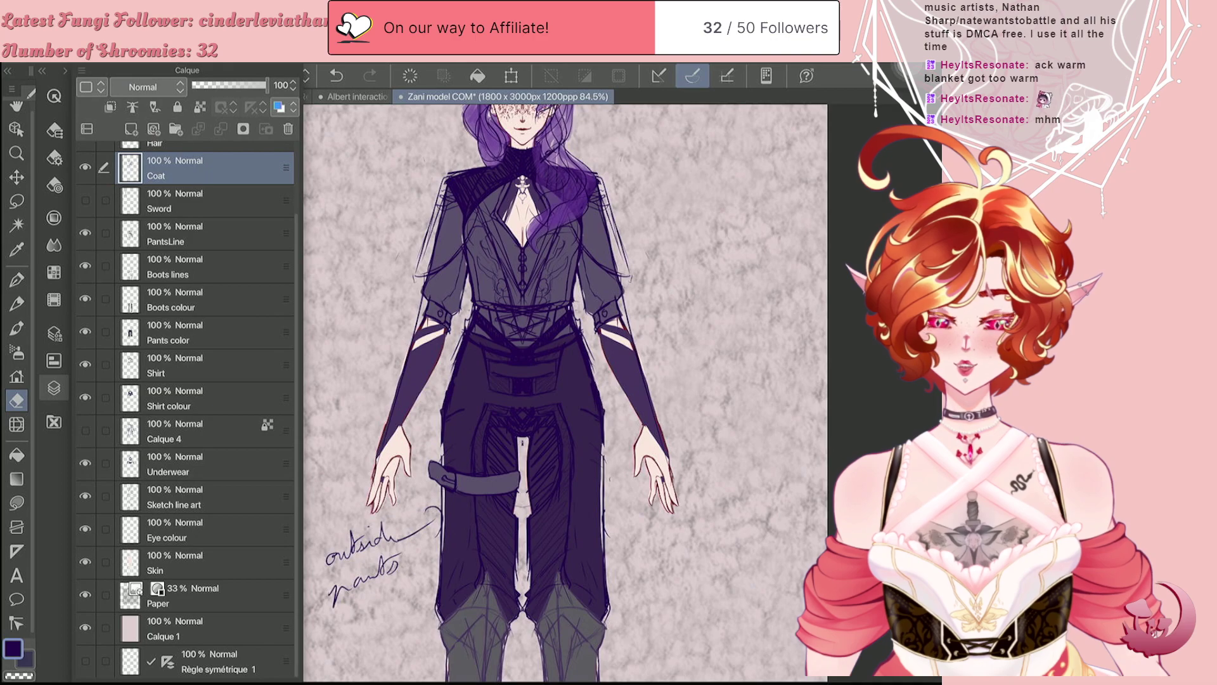
click(17, 304)
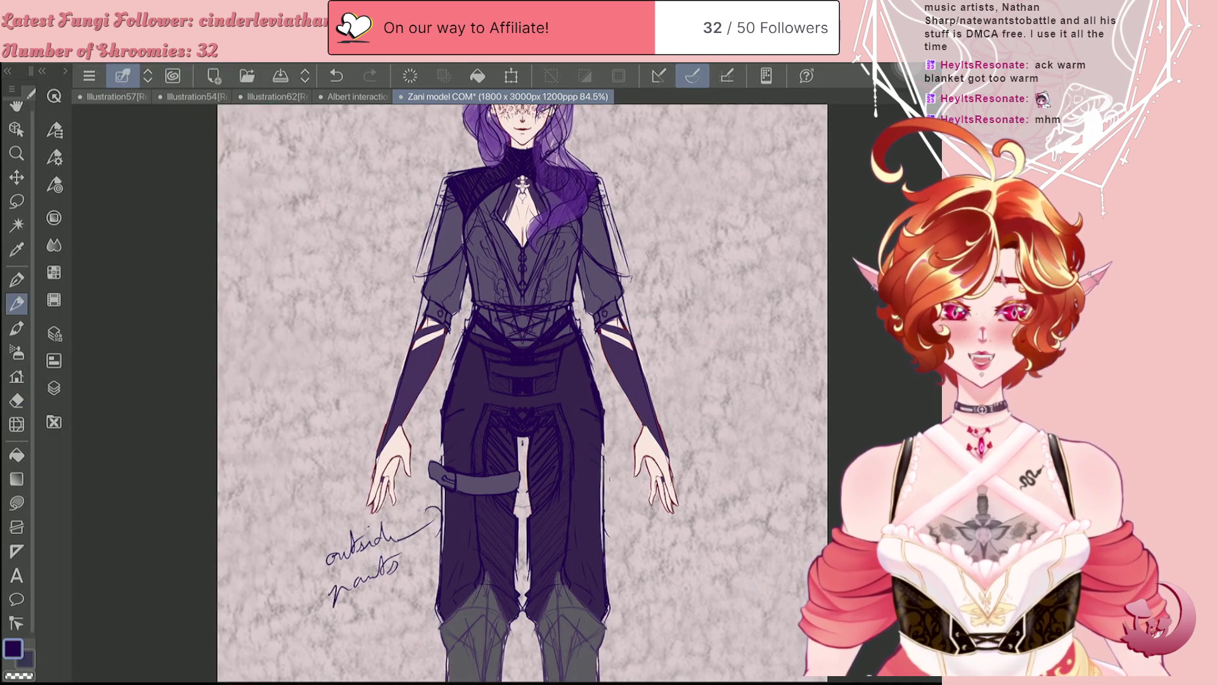
scroll(522, 393, down, 2)
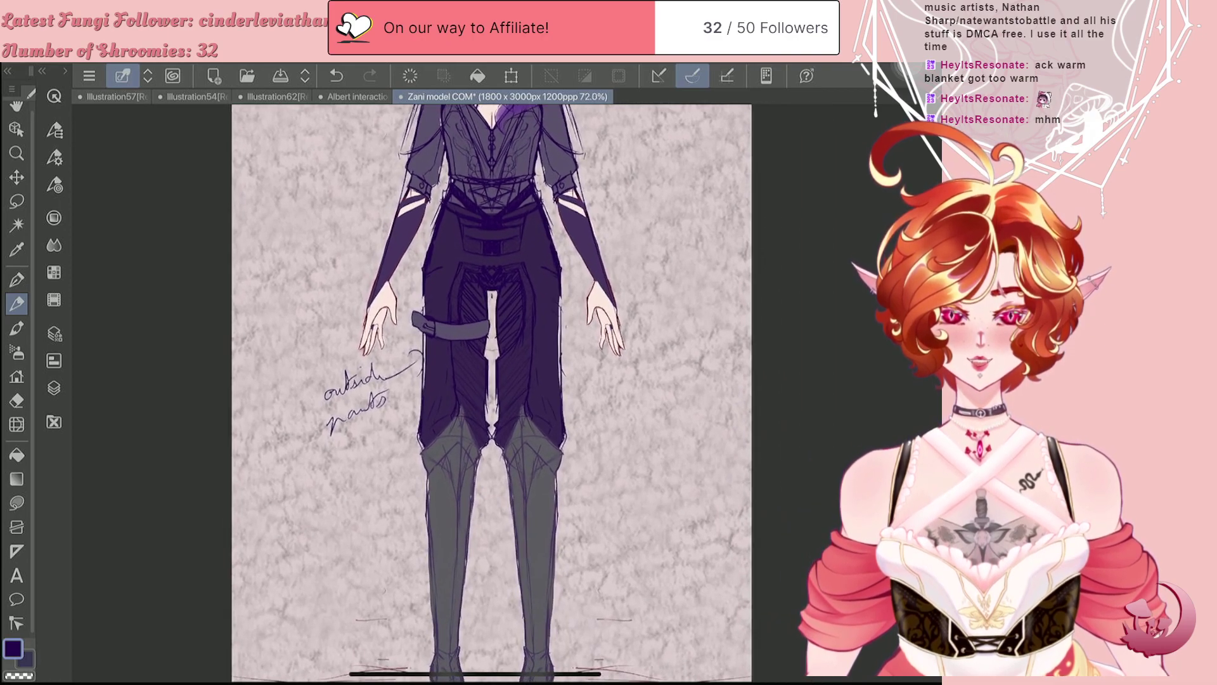
scroll(488, 393, down, 2)
scroll(455, 393, up, 3)
scroll(474, 393, down, 1)
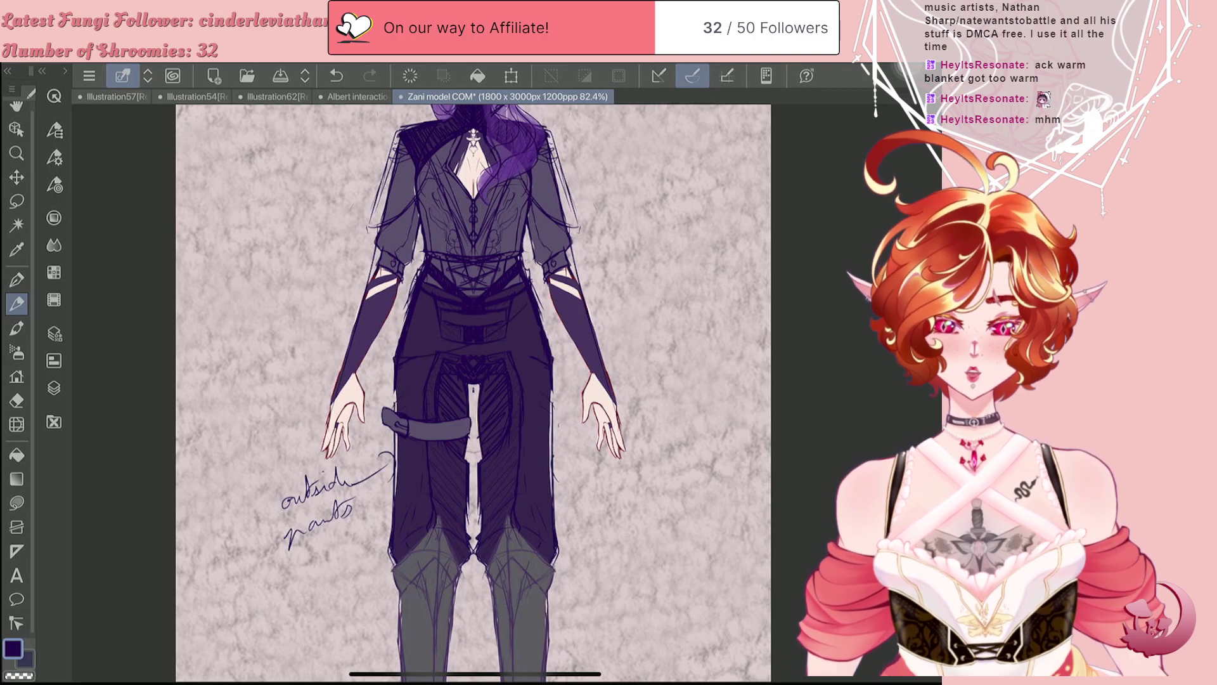
scroll(474, 393, down, 3)
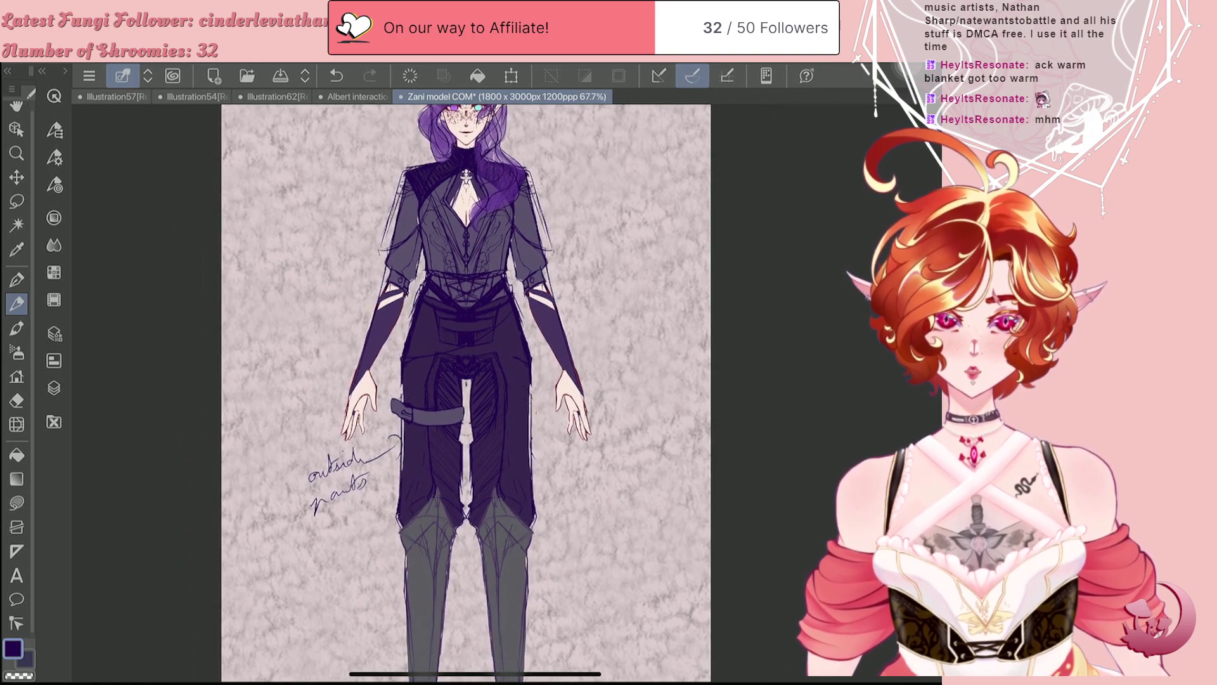
scroll(470, 393, up, 1)
scroll(471, 393, up, 1)
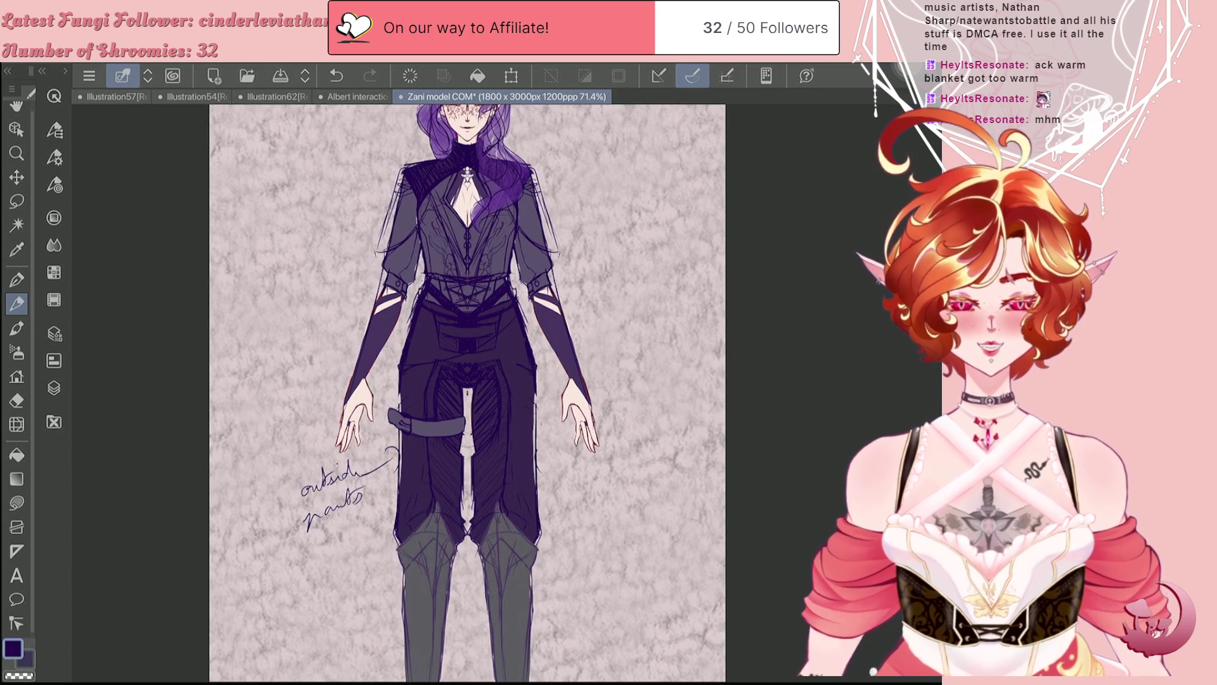
key(ctrl+z)
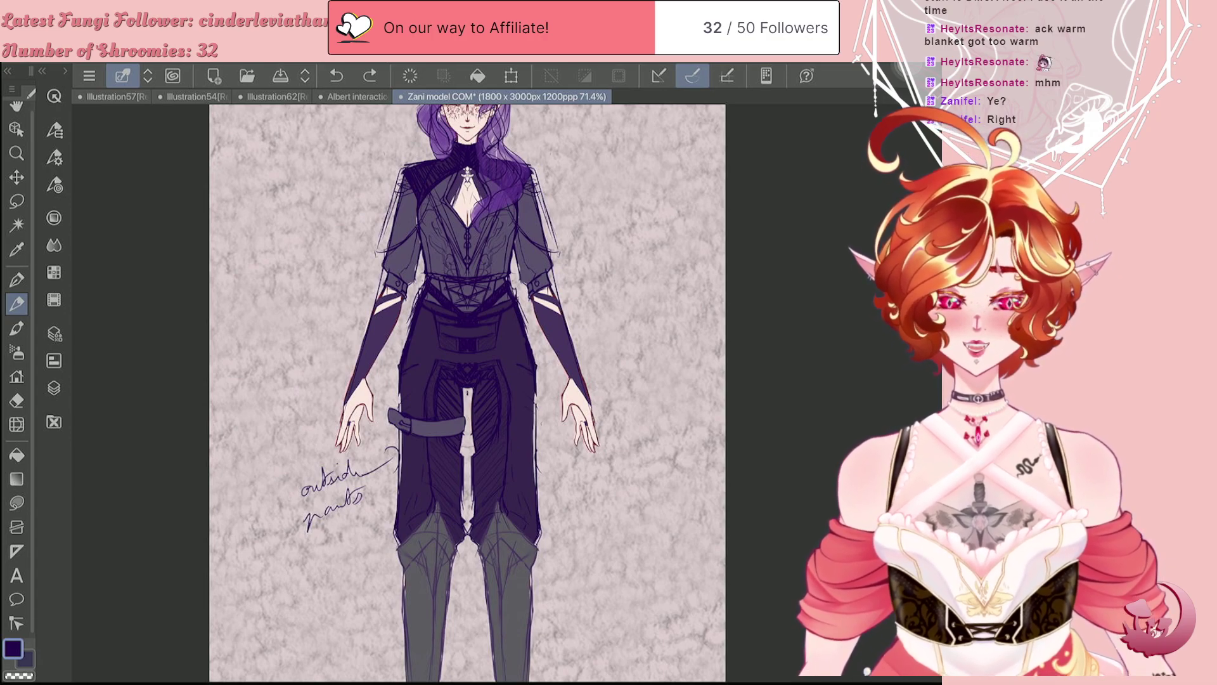
Step: Sketch a diagonal coat line across the front from below the waist to the hip above the thigh strap, undoing the surplus strokes
scroll(434, 312, up, 2)
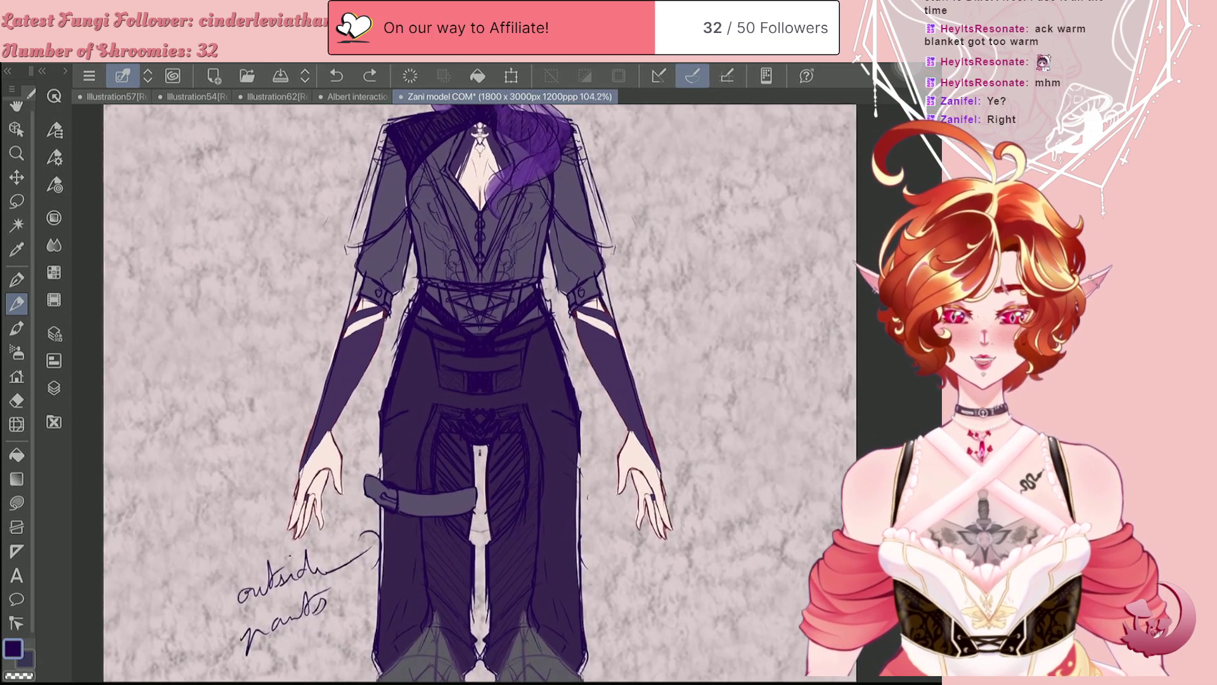
mouse_move(561, 313)
mouse_down()
mouse_move(580, 358)
mouse_move(507, 358)
mouse_move(387, 423)
mouse_up()
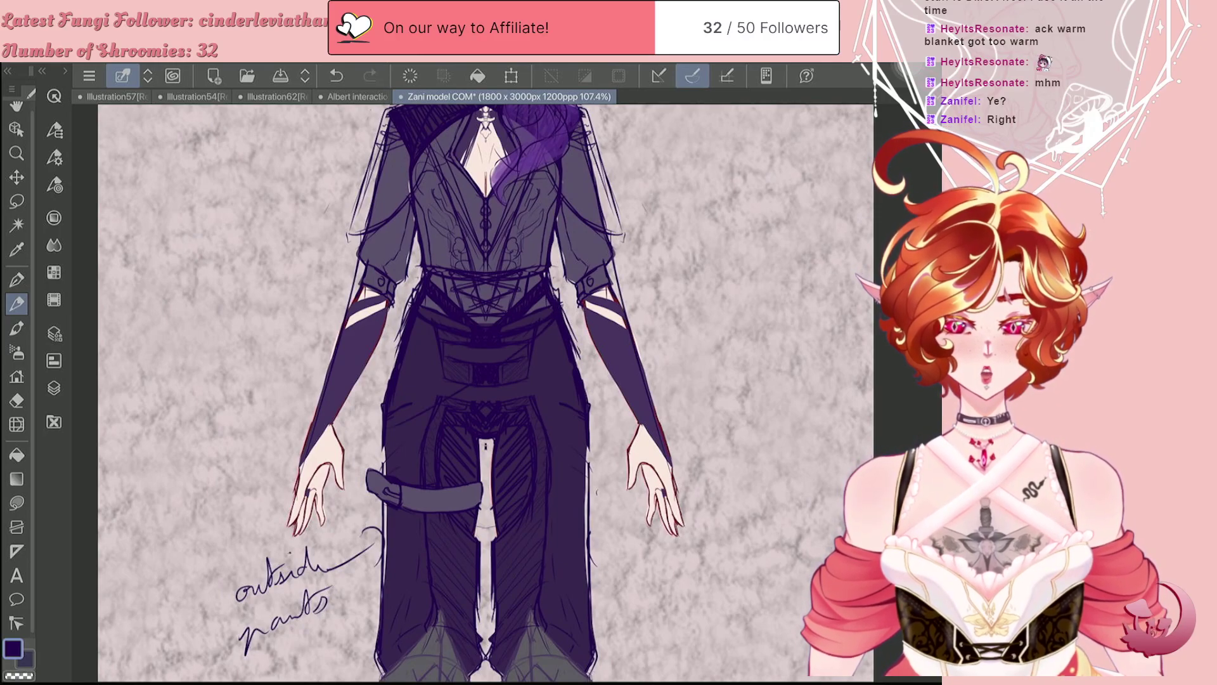
mouse_move(434, 340)
mouse_down()
mouse_move(419, 322)
mouse_move(424, 352)
mouse_up()
drag(383, 423, 321, 588)
key(ctrl+z)
key(ctrl+z)
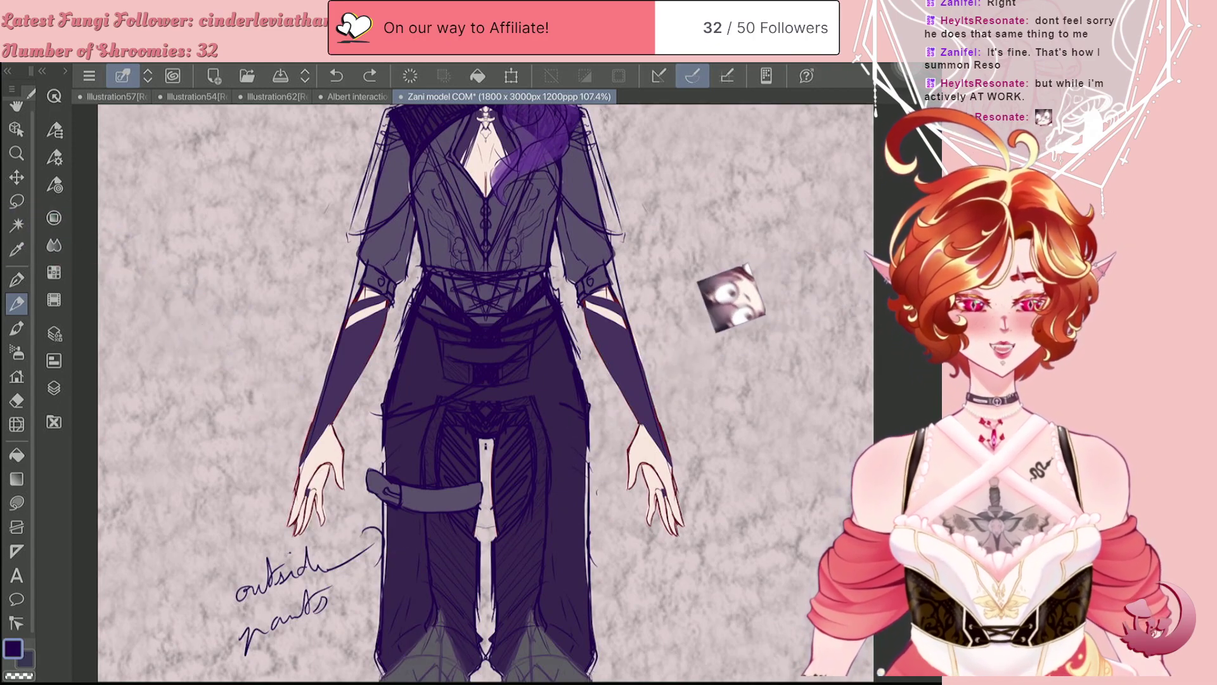
Step: Erase the stray diagonal coat lines below the waist and return to the pen
key(e)
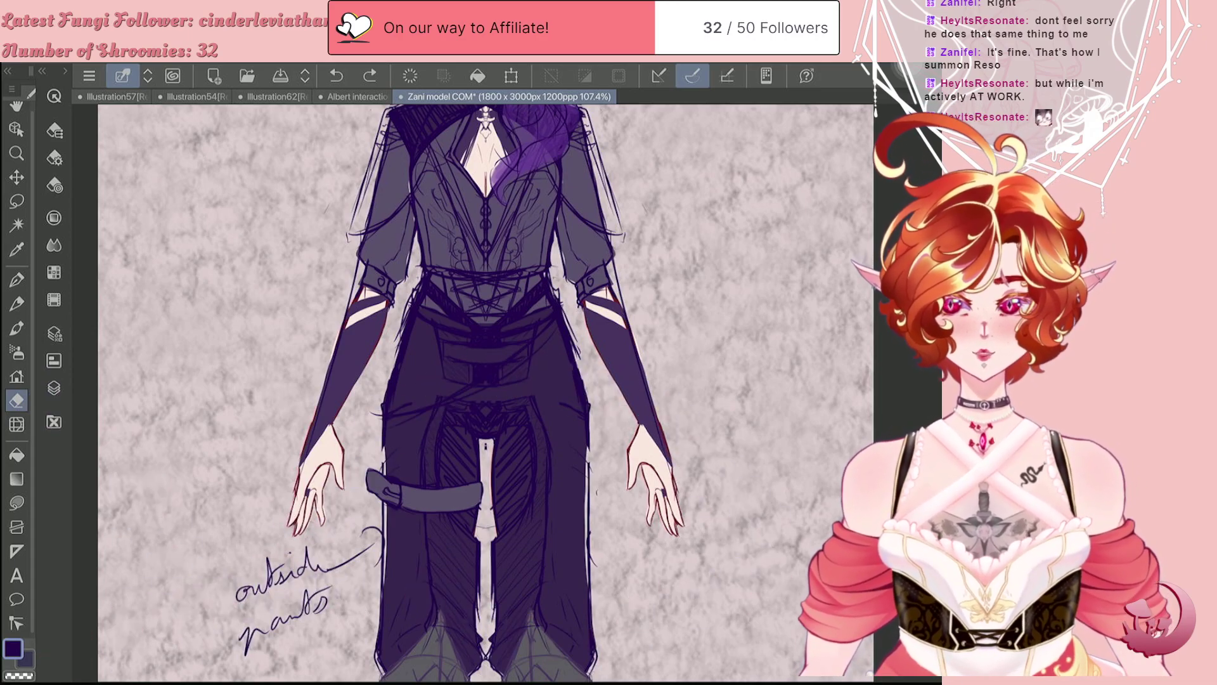
click(555, 297)
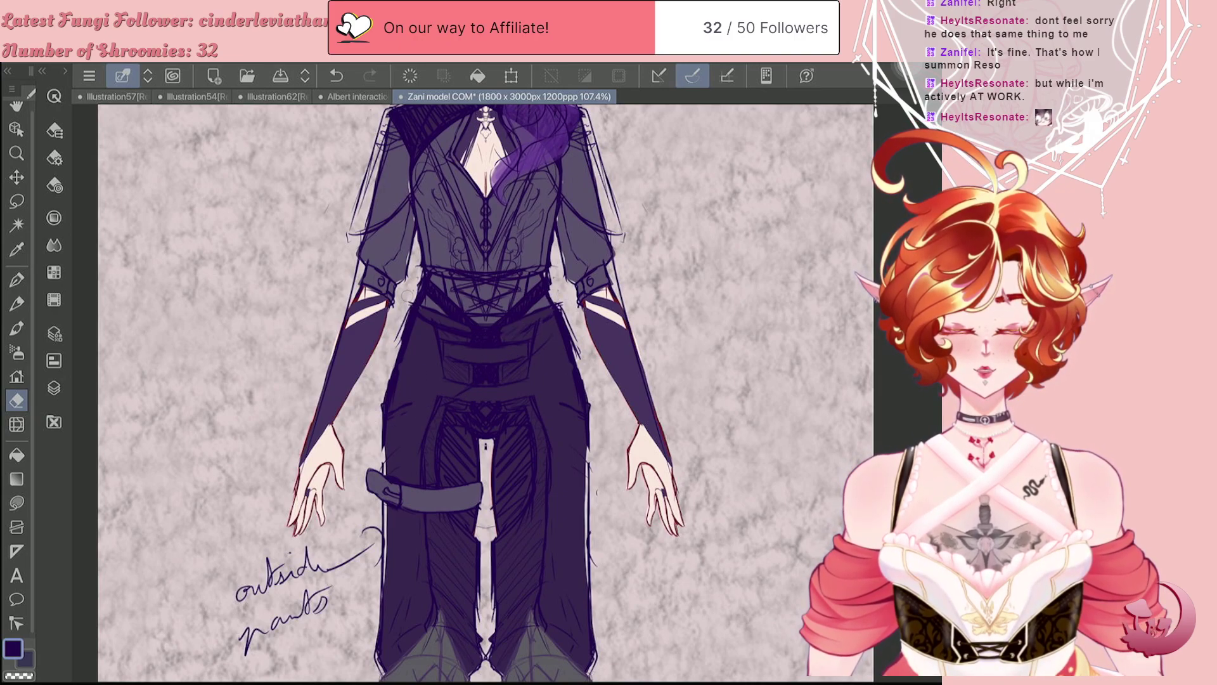
key(p)
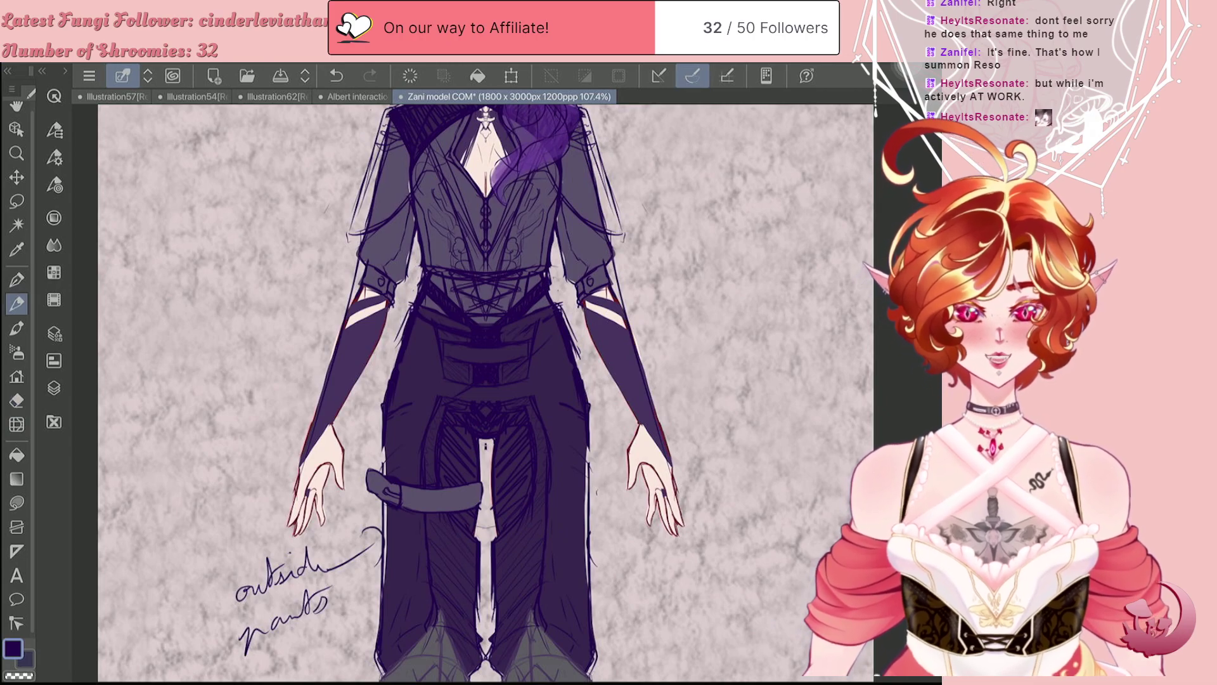
Step: Try to sketch a long pointed coat tail from the hip down to the mid-calf over the leg with the thigh strap
scroll(485, 393, down, 3)
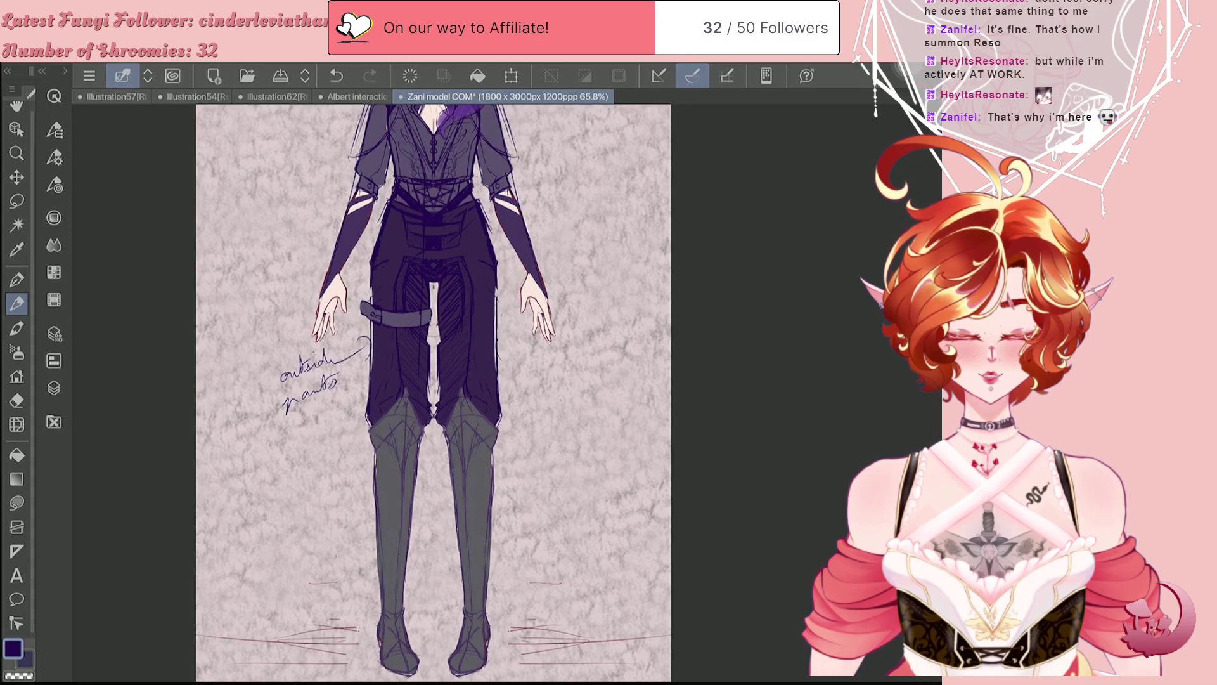
drag(409, 397, 403, 527)
drag(411, 430, 403, 504)
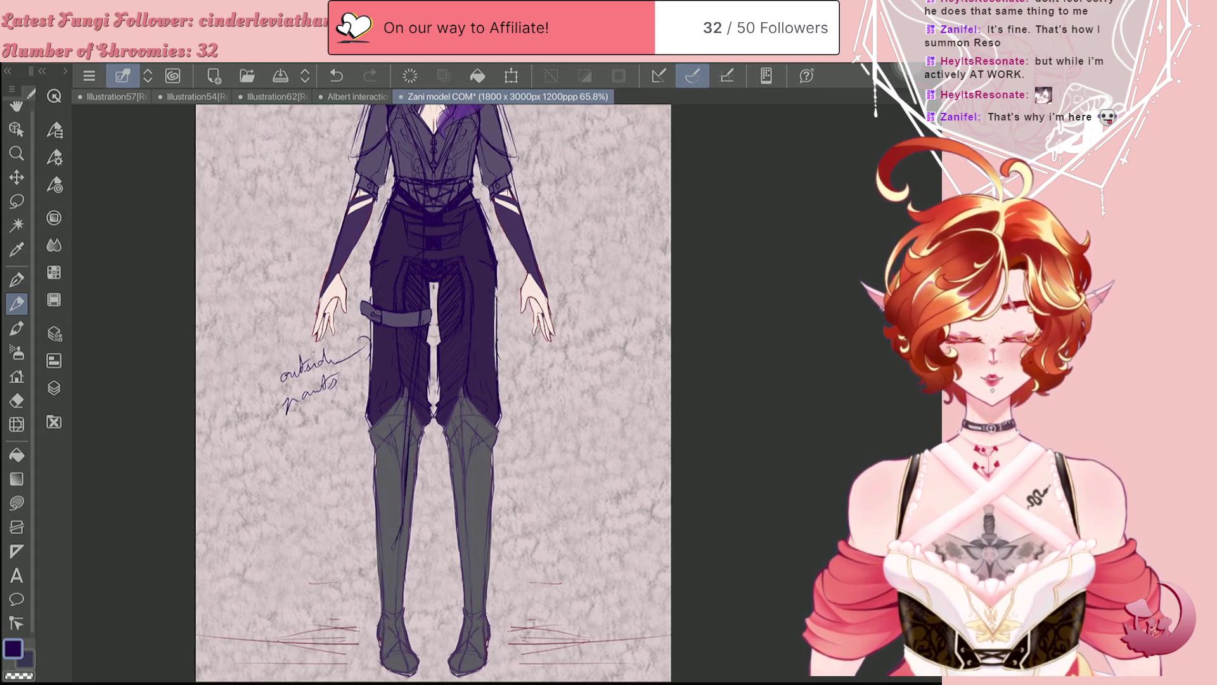
mouse_move(387, 499)
mouse_down()
mouse_move(369, 543)
mouse_move(392, 553)
mouse_up()
drag(359, 483, 378, 538)
mouse_move(365, 335)
mouse_down()
mouse_move(357, 489)
mouse_move(369, 265)
mouse_up()
mouse_move(354, 443)
mouse_down()
mouse_move(385, 196)
mouse_move(353, 402)
mouse_up()
mouse_move(362, 313)
mouse_down()
mouse_move(346, 474)
mouse_move(374, 531)
mouse_up()
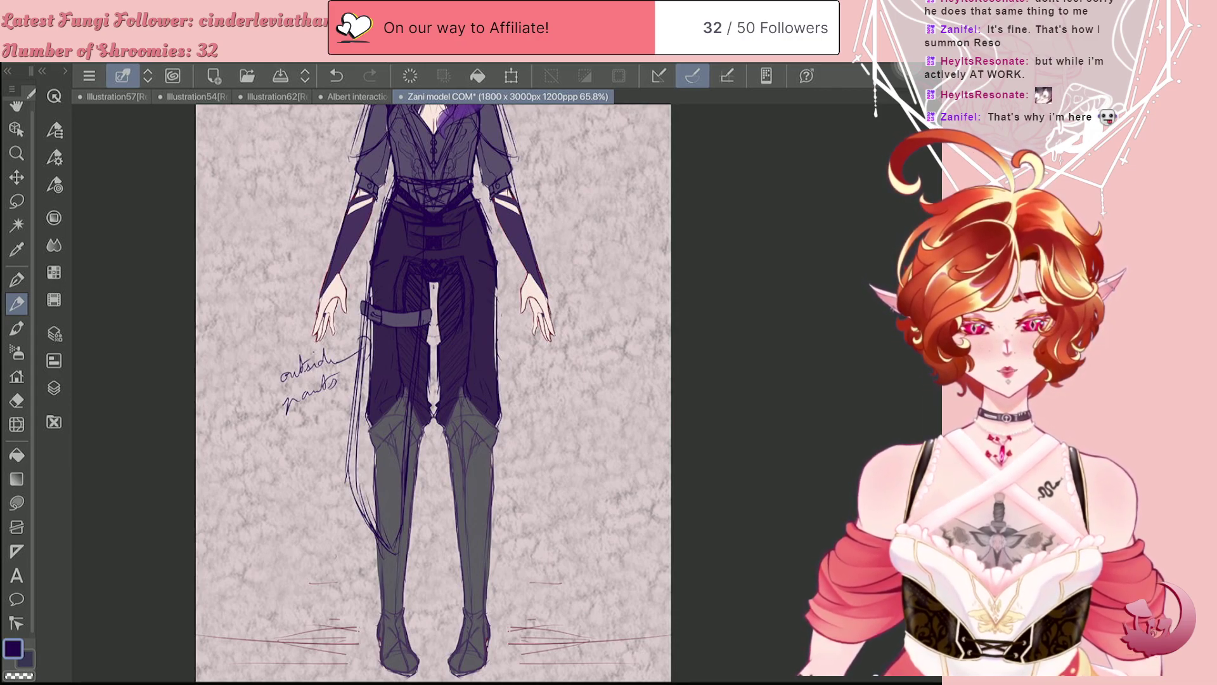
Step: Undo all the coat tail strokes over the leg with the thigh strap
key(ctrl+z)
key(ctrl+z)
key(ctrl+z)
key(ctrl+z)
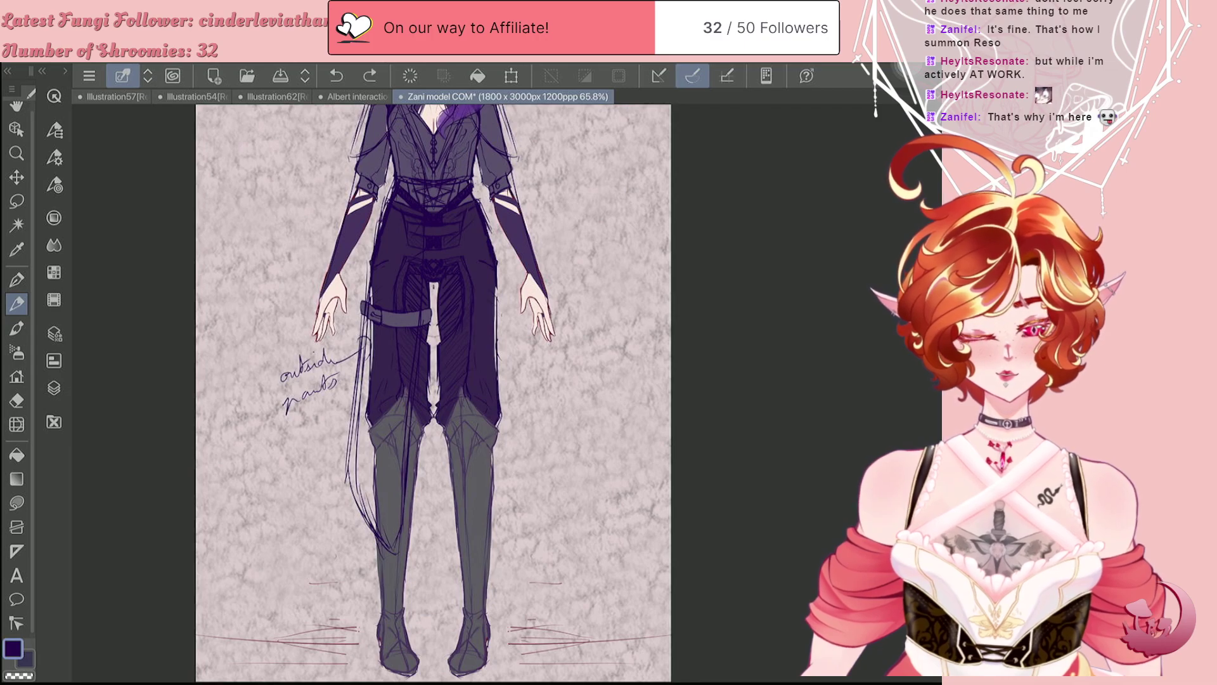
key(ctrl+z)
key(ctrl+z)
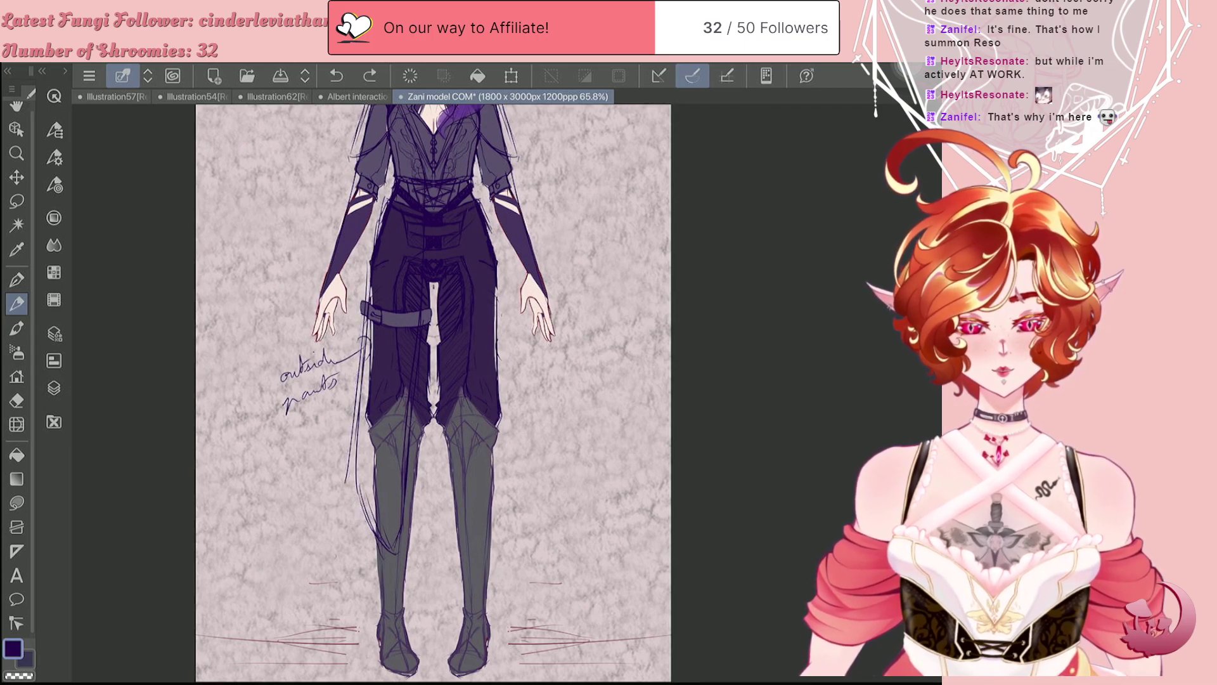
key(ctrl+z)
key(ctrl+z)
key(ctrl+z)
key(ctrl+z)
key(ctrl+z)
key(ctrl+z)
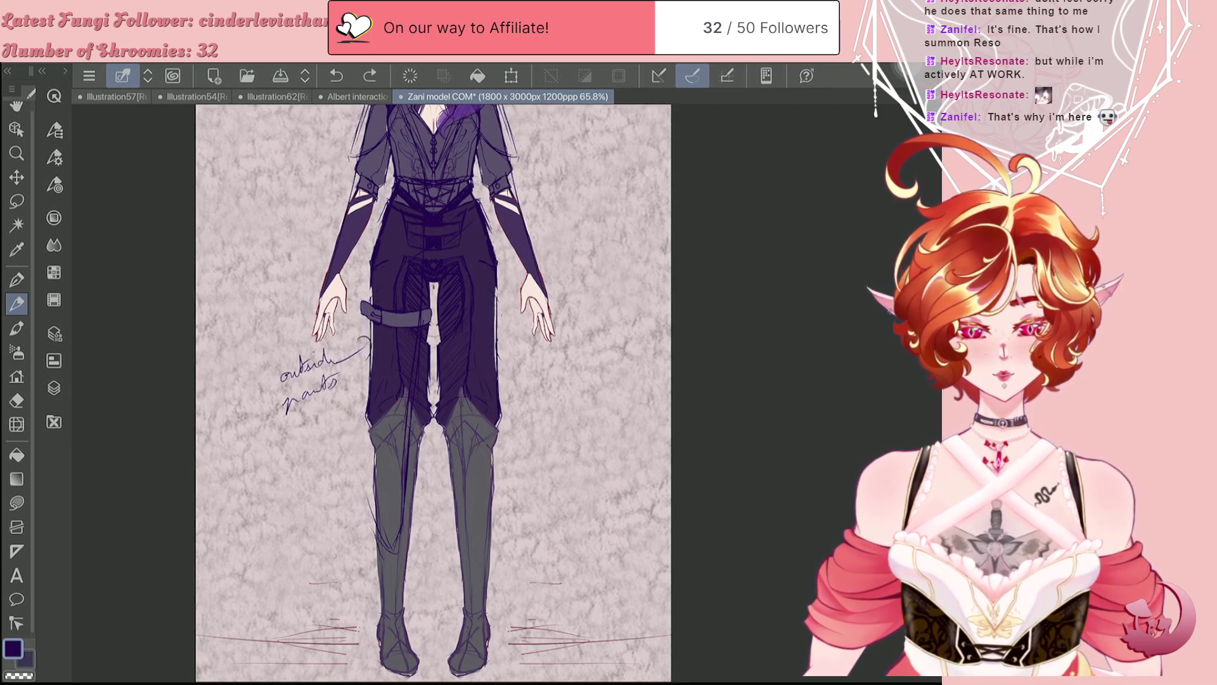
key(ctrl+z)
key(ctrl+z)
key(ctrl+z)
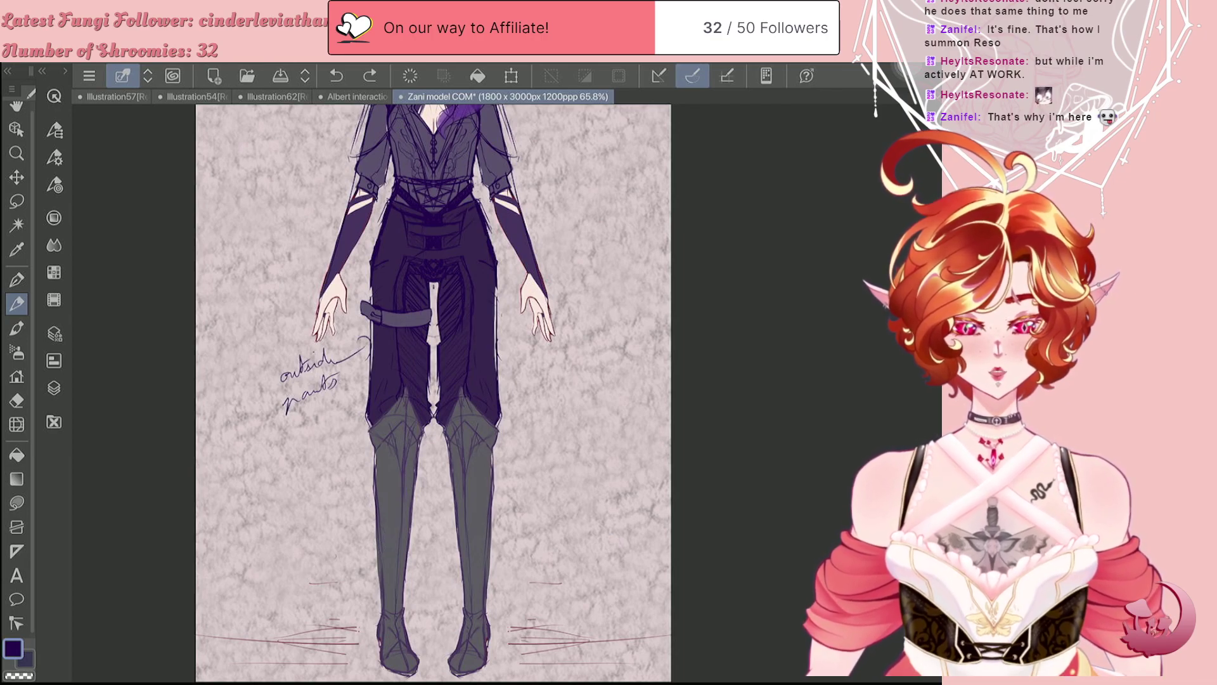
Step: Sketch short coat lines across the waist and a loose flap over the hip opposite the thigh strap, undoing surplus strokes
drag(391, 210, 412, 217)
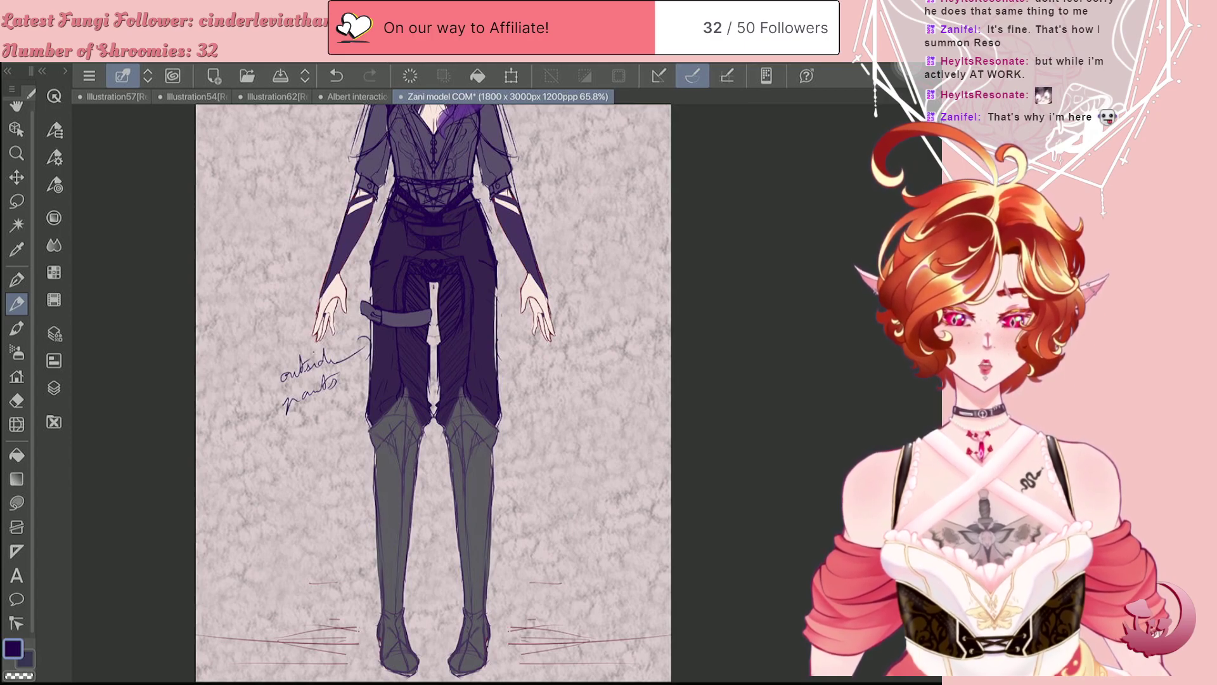
drag(489, 222, 504, 266)
drag(487, 221, 500, 272)
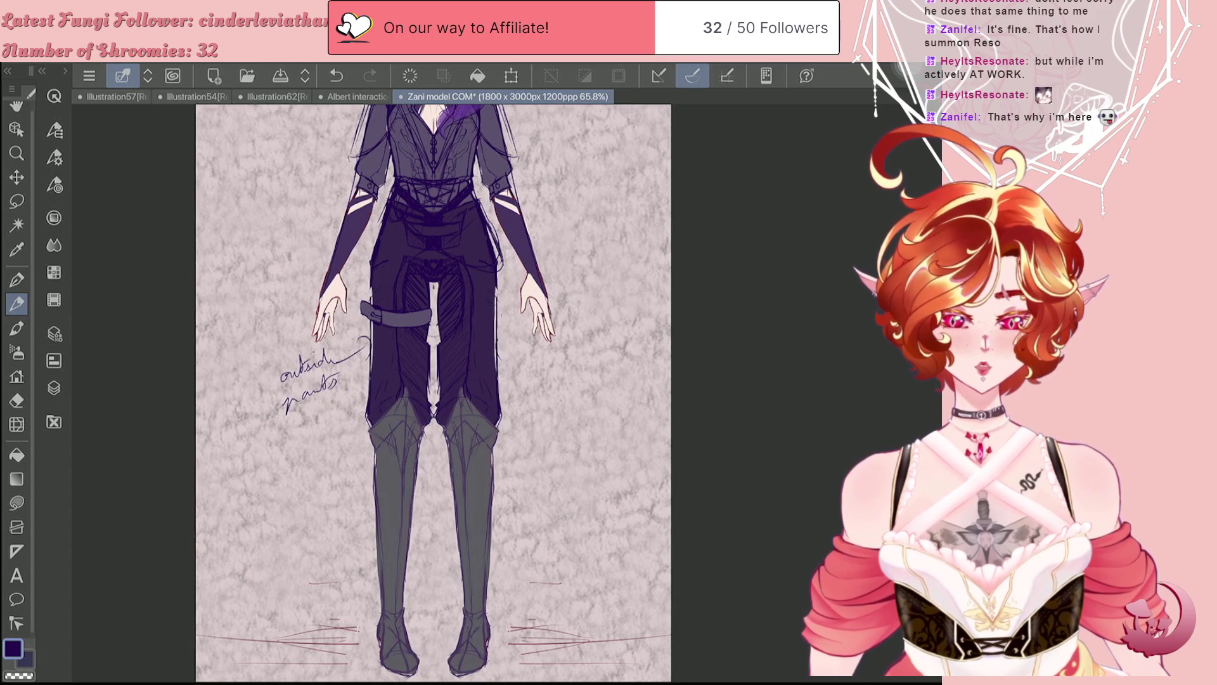
key(ctrl+z)
key(ctrl+z)
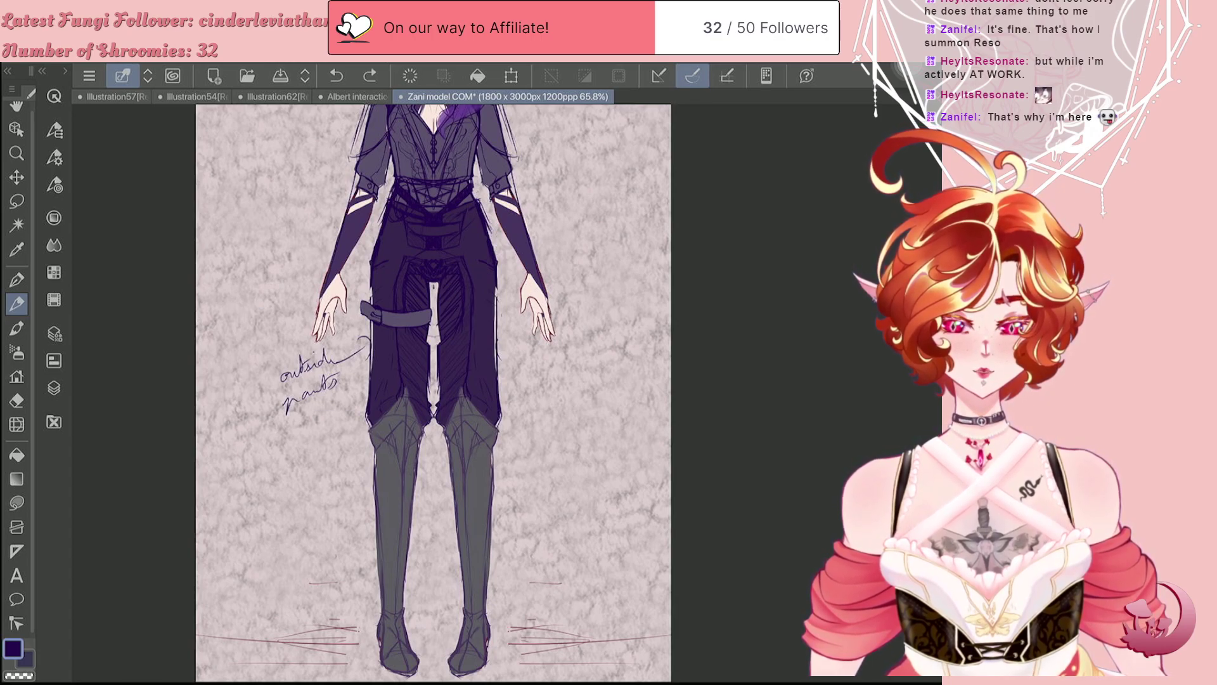
key(ctrl+y)
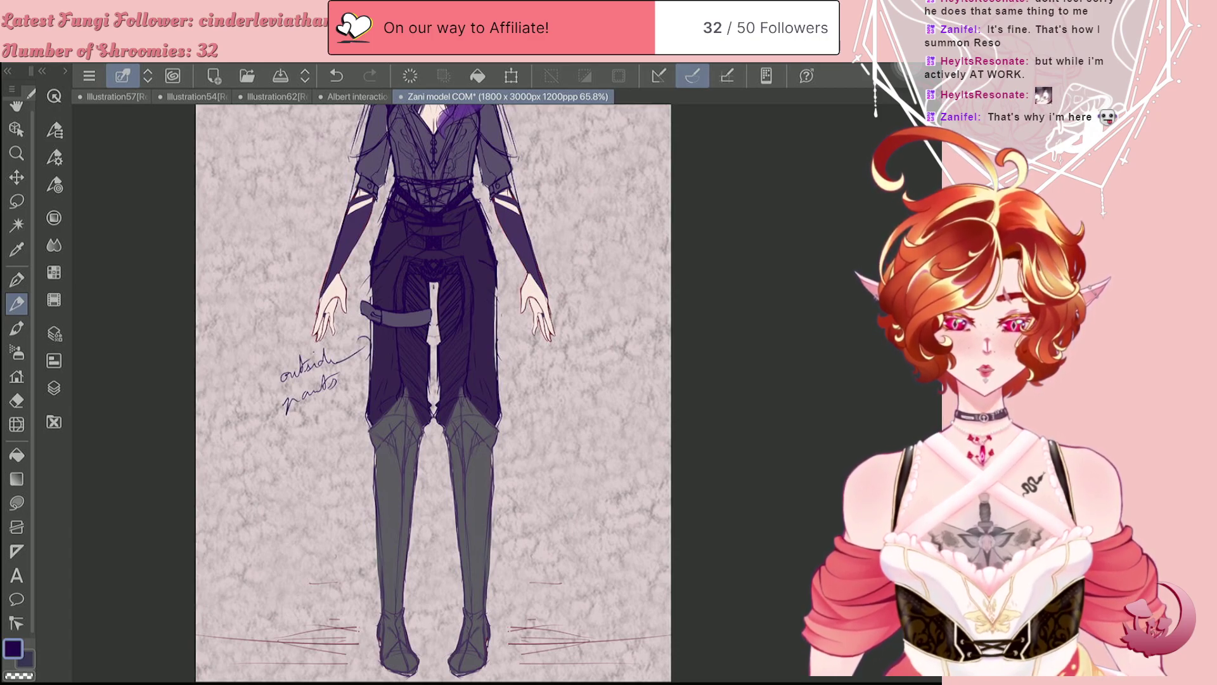
mouse_move(499, 237)
mouse_down()
mouse_move(508, 271)
mouse_move(471, 191)
mouse_up()
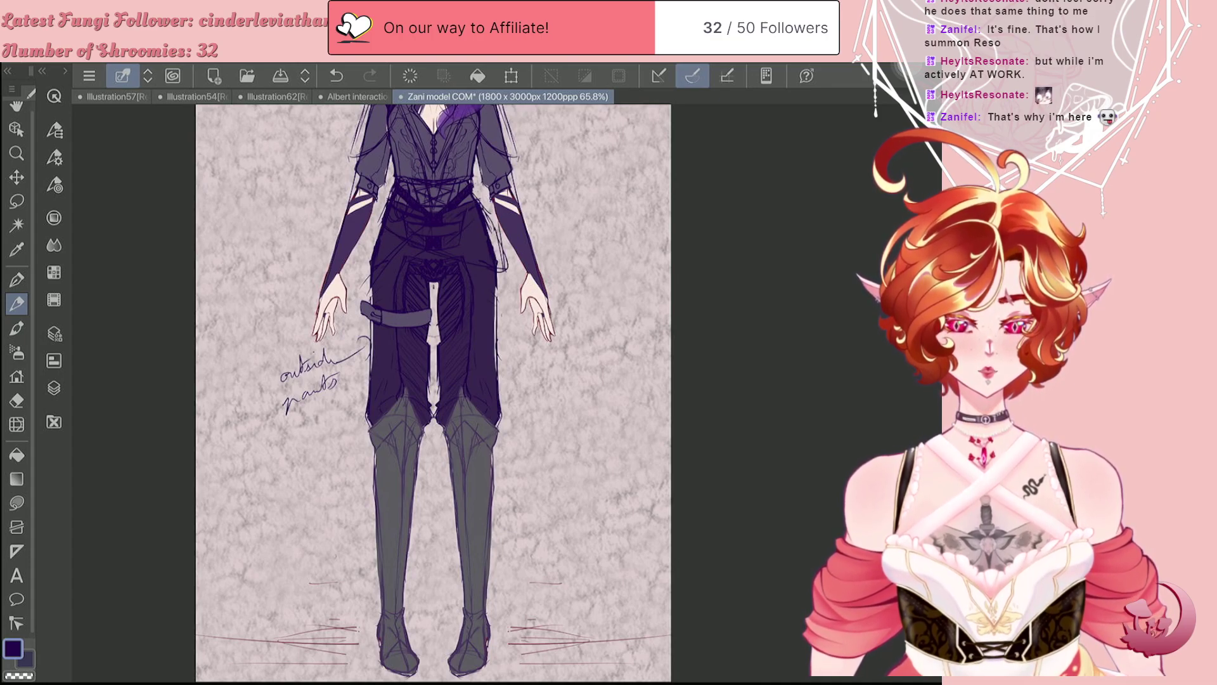
Step: Sketch a long coat tail beside the leg opposite the thigh strap, ending in a point at the lower shin with a curved outer edge
drag(497, 424, 498, 446)
drag(477, 335, 479, 367)
drag(492, 422, 502, 551)
drag(497, 458, 502, 589)
drag(500, 521, 510, 584)
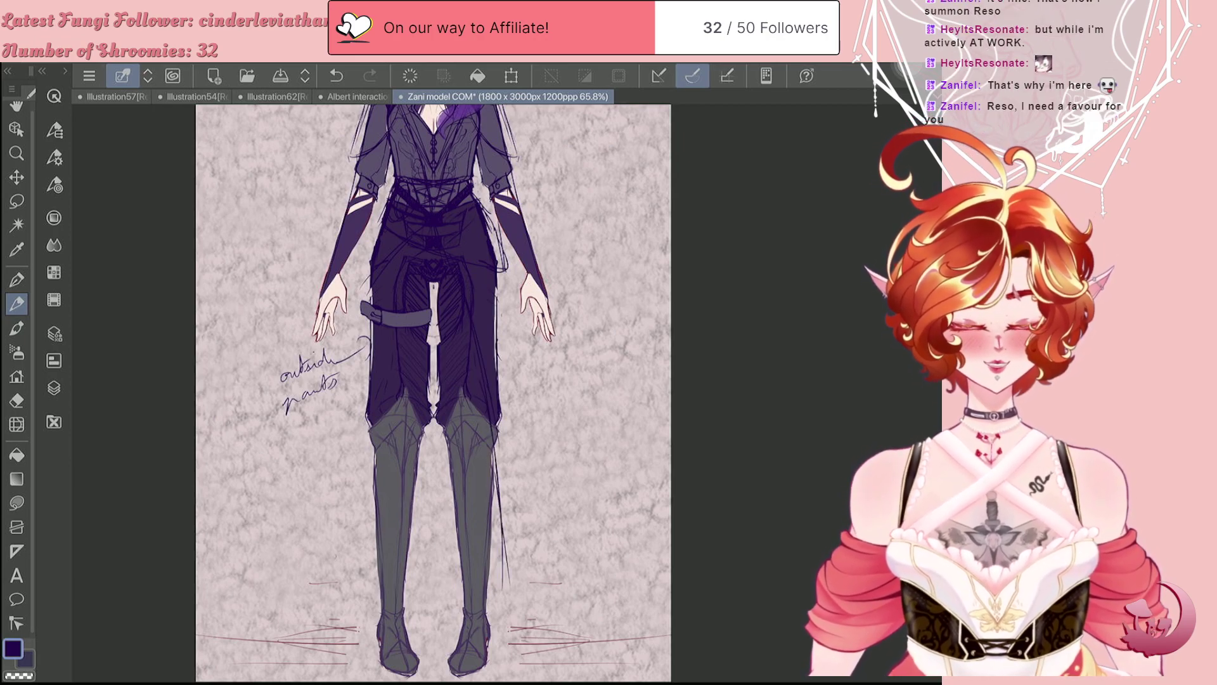
drag(504, 542, 508, 596)
drag(531, 556, 511, 595)
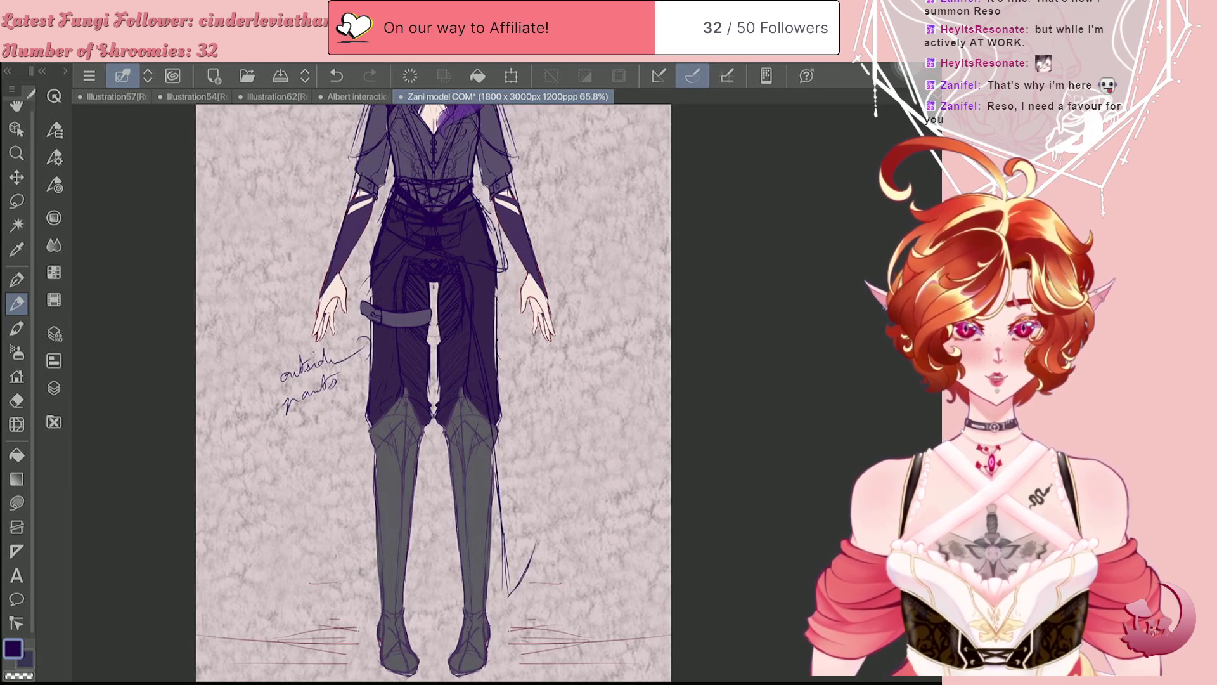
drag(532, 476, 538, 544)
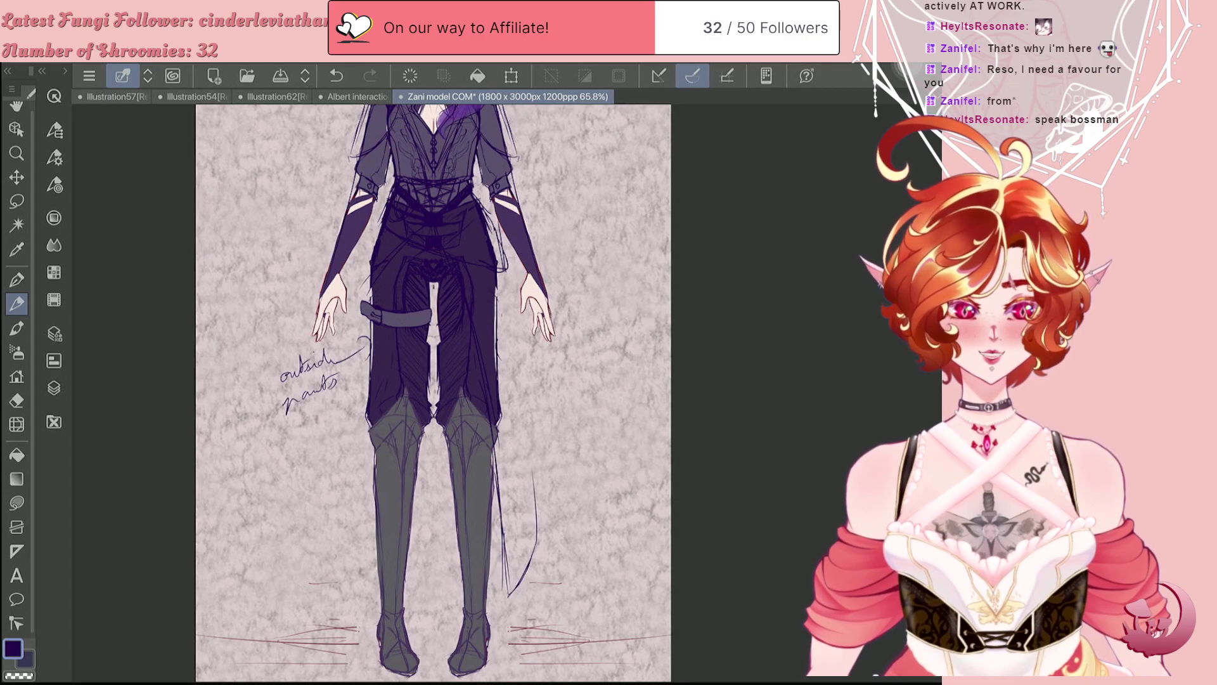
Step: Erase the lower corner of the hip flap and redraw the coat edge from the waist over the hip
key(e)
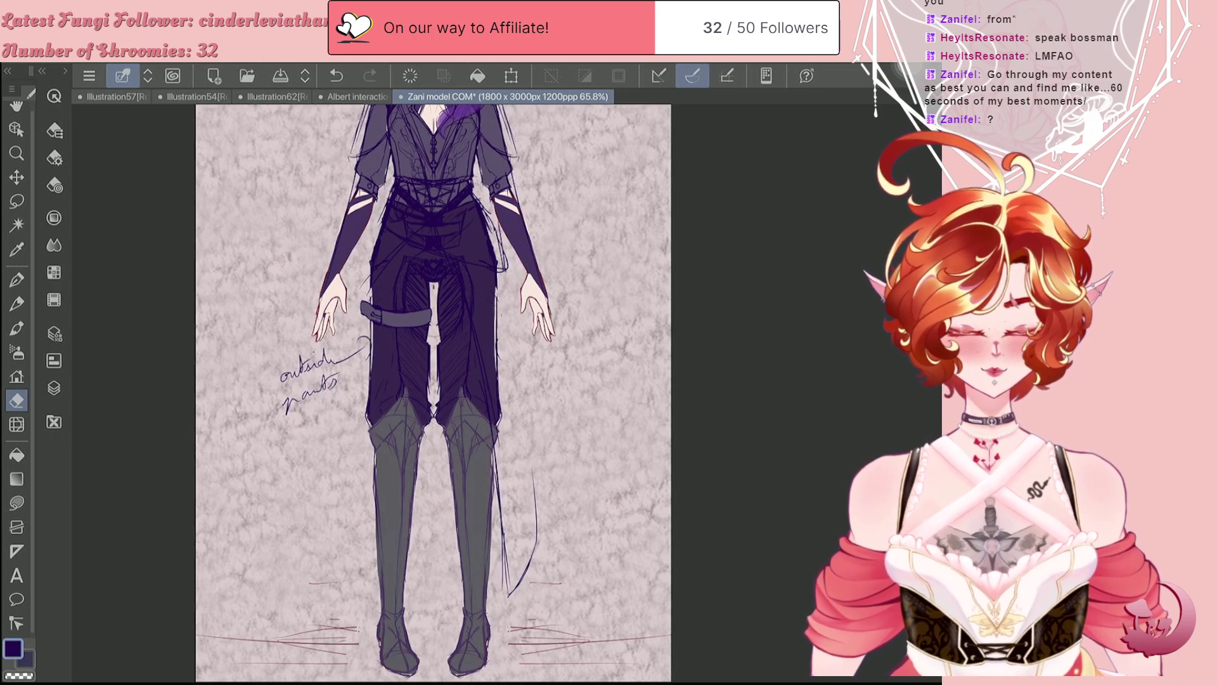
drag(494, 264, 500, 272)
key(p)
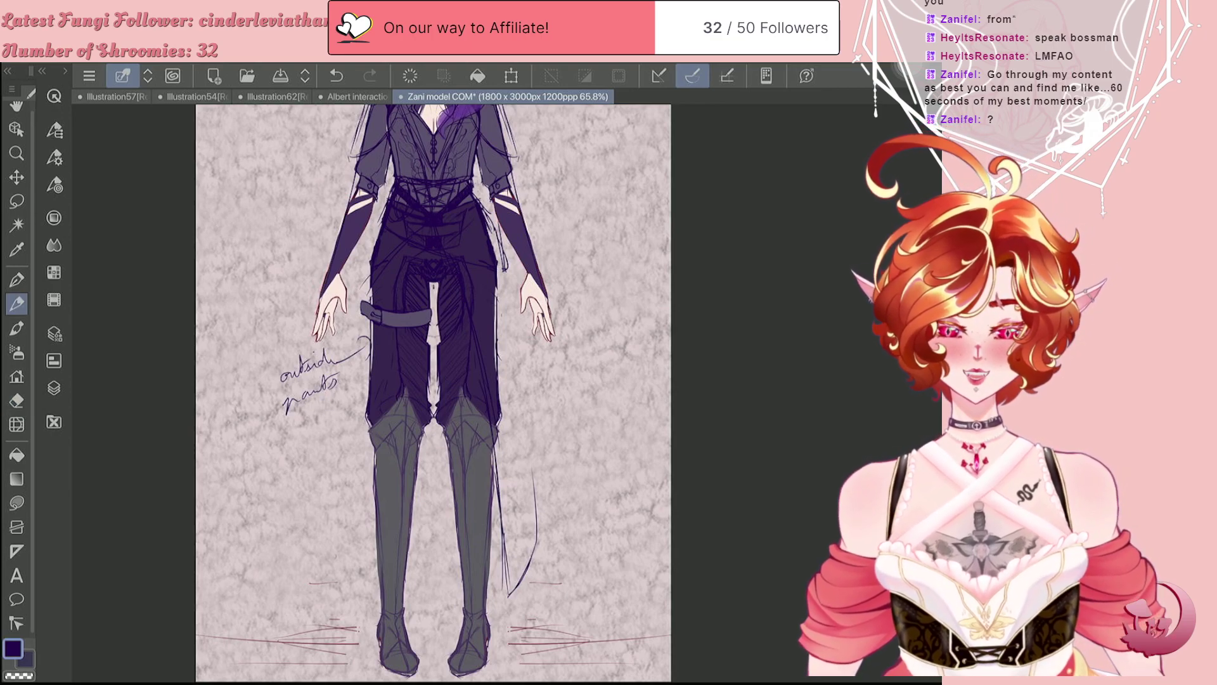
drag(497, 252, 504, 273)
drag(485, 217, 498, 253)
drag(472, 194, 483, 209)
Step: Draw a long coat tail edge flaring from the hip past the knee and closing in a point beside the calf
drag(504, 275, 535, 460)
drag(507, 315, 544, 510)
mouse_move(538, 461)
mouse_down()
mouse_move(522, 522)
mouse_move(502, 502)
mouse_move(509, 514)
mouse_move(489, 420)
mouse_up()
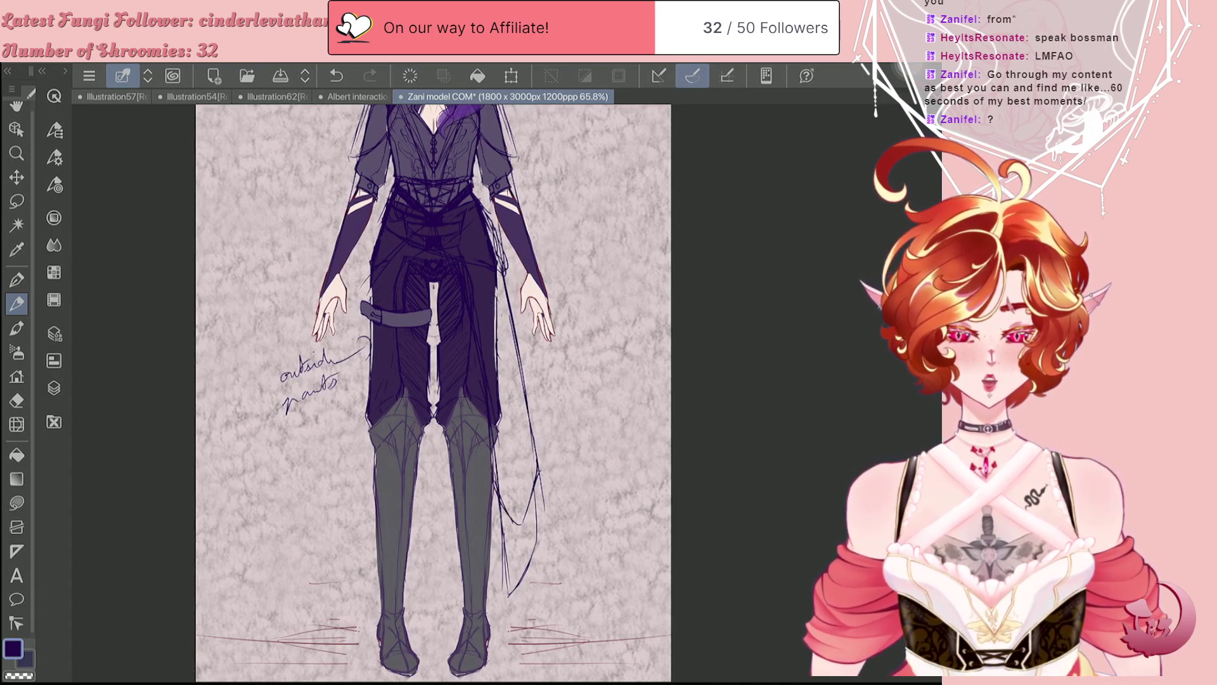
Step: Erase the older, longer coat tail outline below the new pointed tip and return to the pen
key(e)
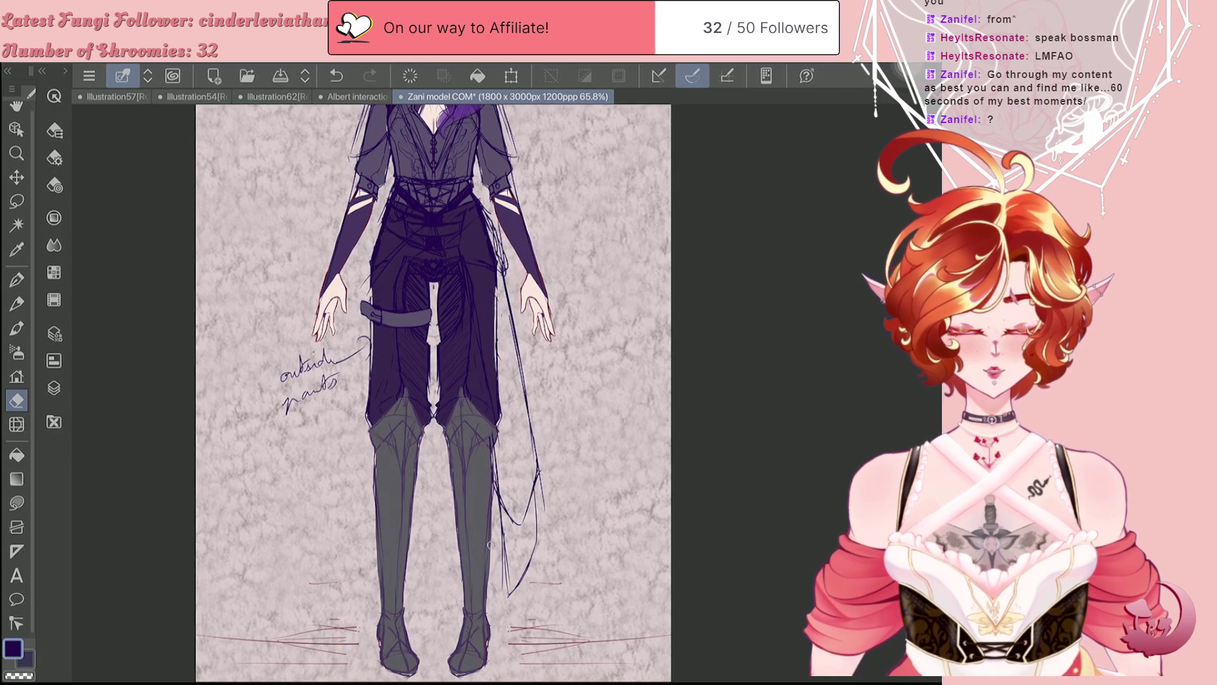
drag(500, 504, 503, 542)
drag(498, 495, 509, 595)
mouse_move(499, 543)
mouse_down()
mouse_move(508, 625)
mouse_move(511, 586)
mouse_up()
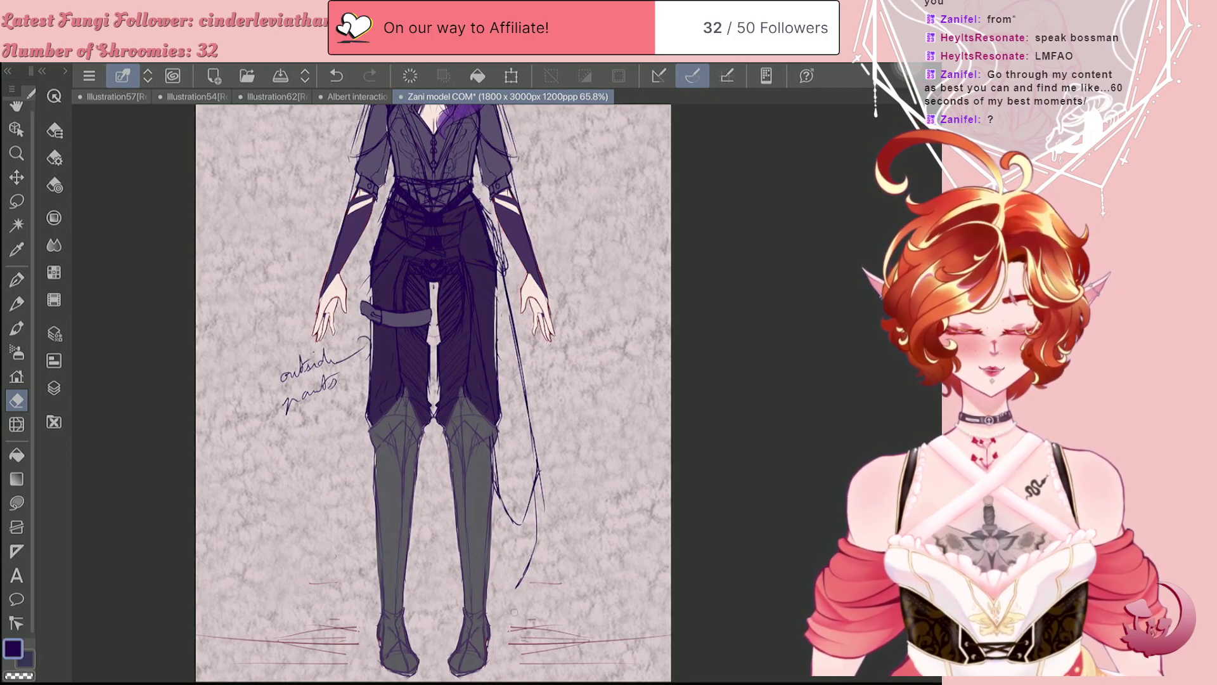
mouse_move(540, 527)
mouse_down()
mouse_move(516, 608)
mouse_move(552, 458)
mouse_move(528, 550)
mouse_up()
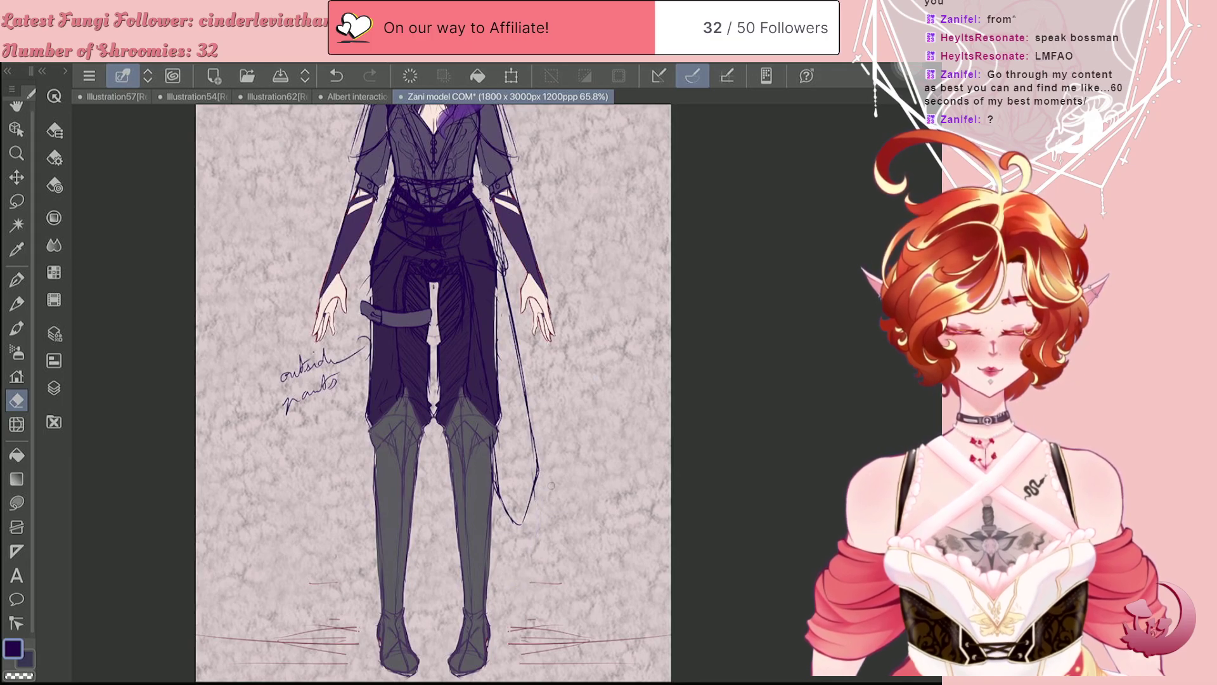
key(p)
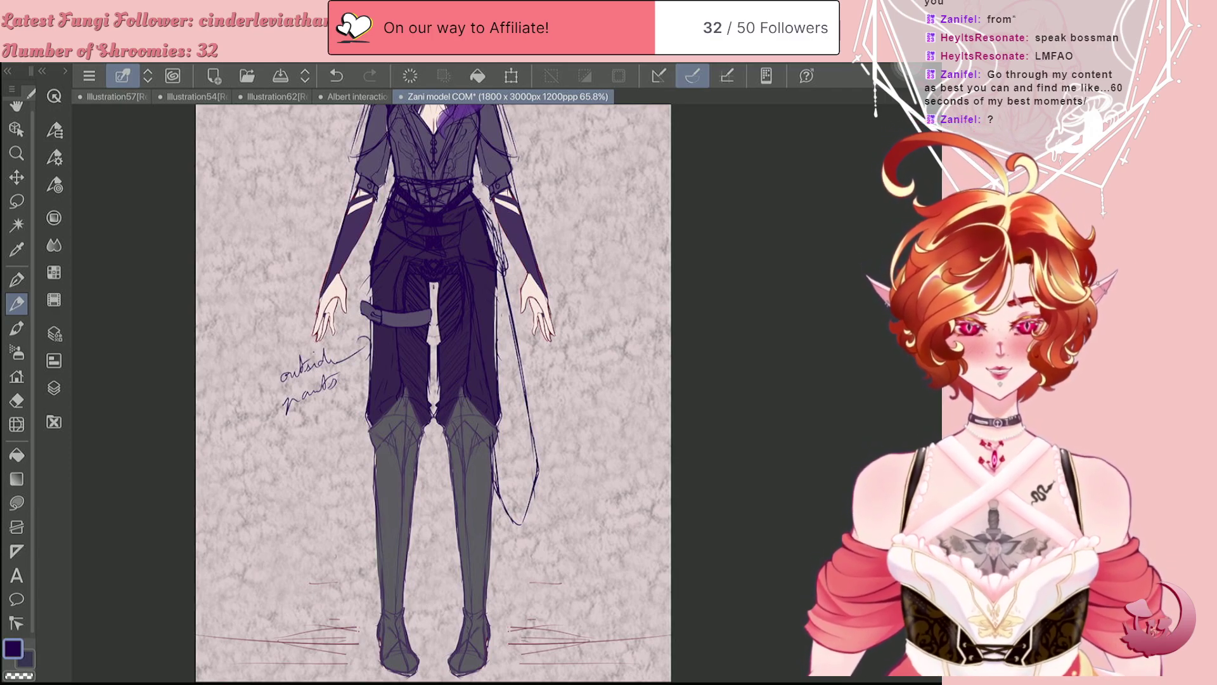
Step: Sketch a second, narrower coat tail layer reaching down to the ankle behind the first, with its inner edge along the boot
drag(499, 300, 519, 574)
mouse_move(516, 524)
mouse_down()
mouse_move(520, 563)
mouse_move(490, 588)
mouse_move(507, 622)
mouse_up()
drag(512, 563, 511, 586)
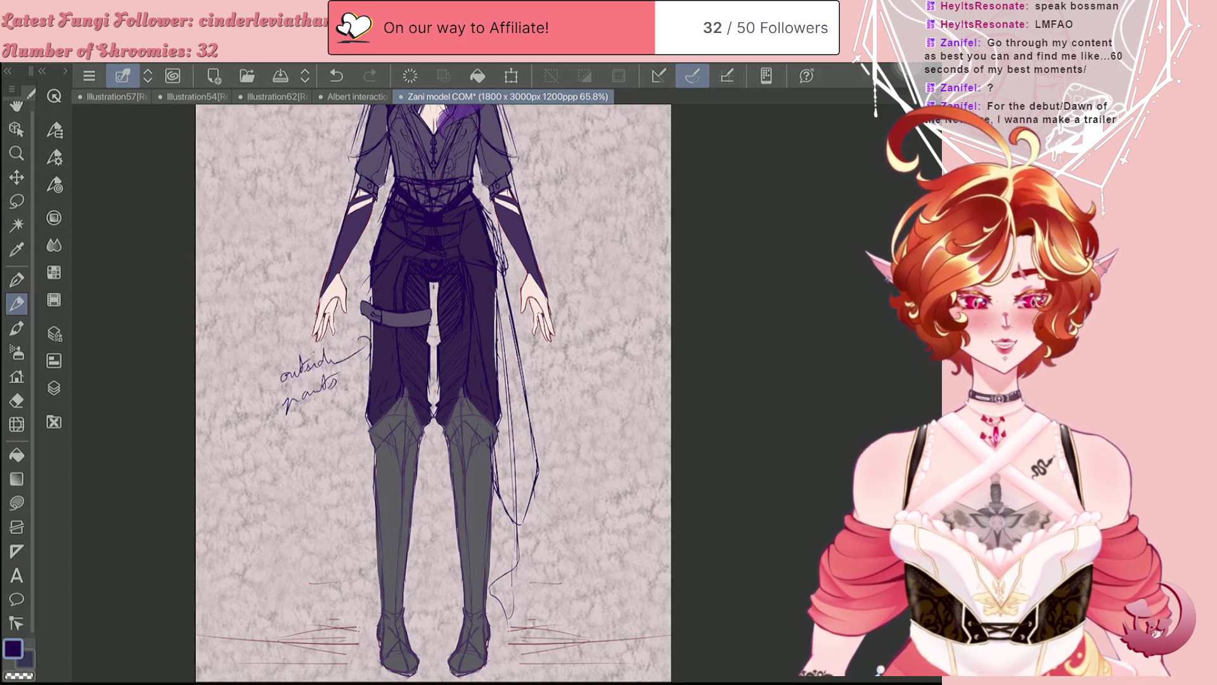
mouse_move(512, 565)
mouse_down()
mouse_move(509, 620)
mouse_move(504, 608)
mouse_up()
drag(487, 536, 487, 589)
drag(487, 445, 487, 544)
mouse_move(487, 418)
mouse_down()
mouse_move(488, 563)
mouse_move(487, 416)
mouse_up()
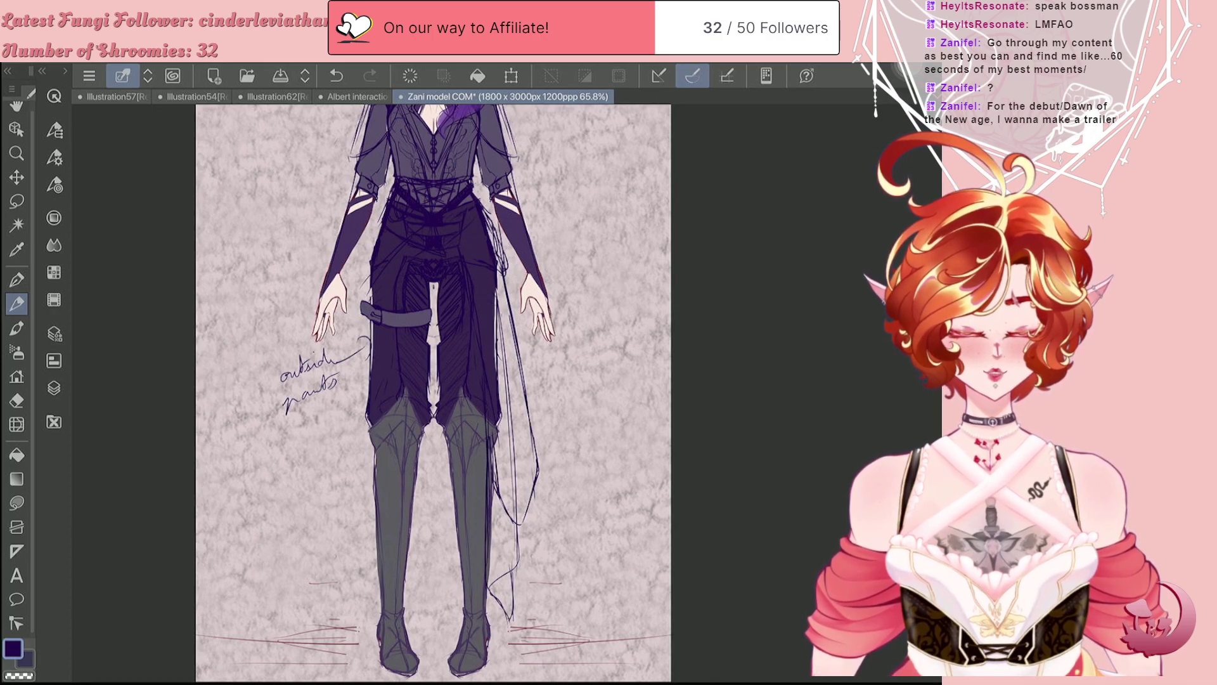
Step: Erase the second layer's line where it crosses the inside of the upper coat tail
key(e)
drag(518, 521, 508, 384)
drag(513, 462, 498, 285)
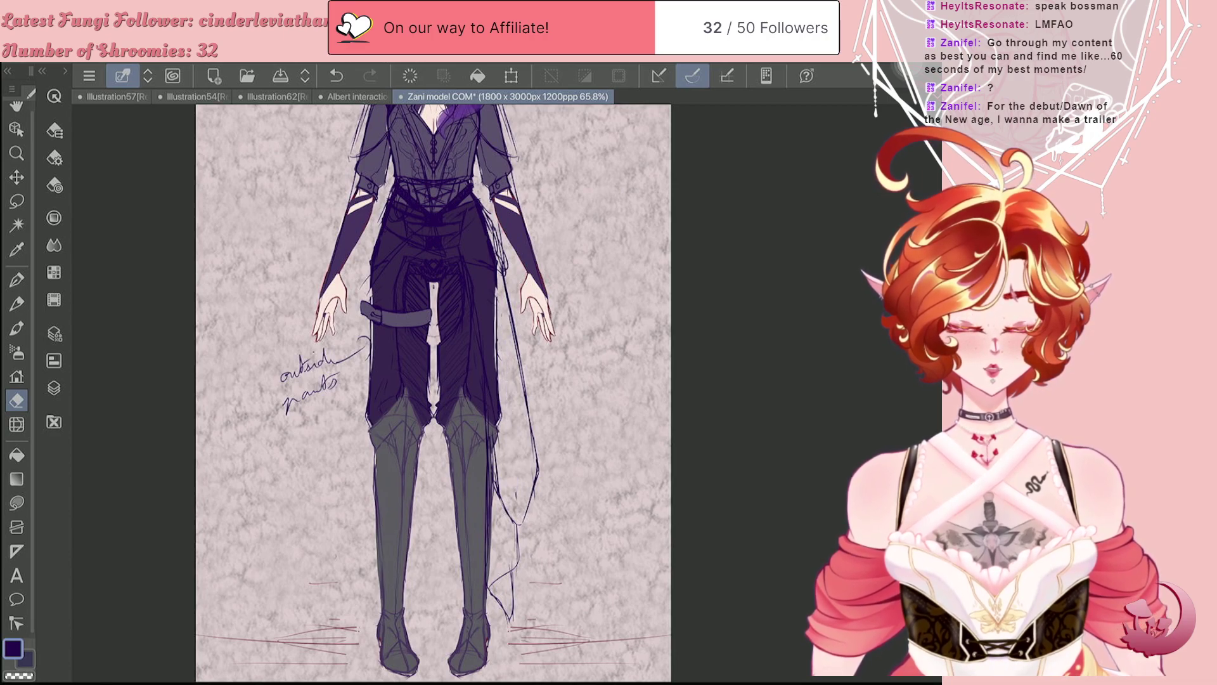
Step: Add a swirl ornament near the upper coat tail's tip, small curls along its outer edge and wavy lines along its inner side
key(p)
drag(528, 443, 515, 510)
drag(517, 472, 534, 450)
mouse_move(536, 452)
mouse_down()
mouse_move(531, 472)
mouse_move(522, 455)
mouse_up()
drag(536, 462, 532, 480)
drag(519, 392, 512, 417)
mouse_move(519, 341)
mouse_down()
mouse_move(511, 375)
mouse_move(530, 445)
mouse_move(515, 432)
mouse_move(511, 379)
mouse_up()
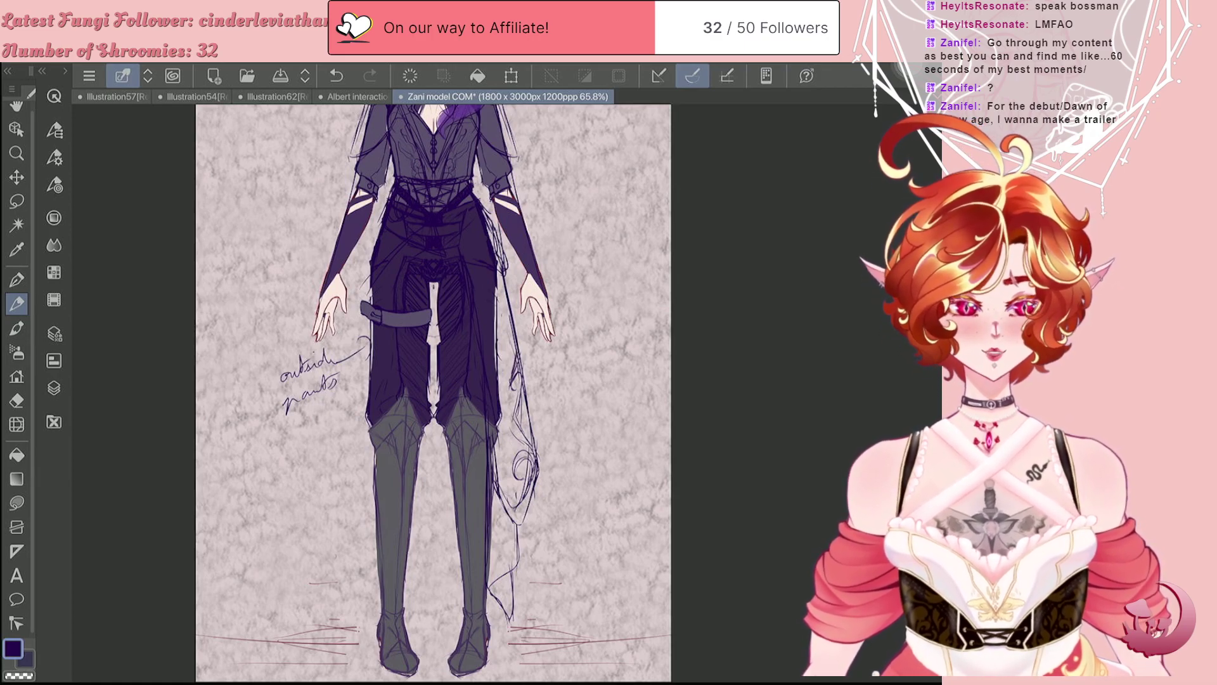
mouse_move(497, 493)
mouse_down()
mouse_move(511, 414)
mouse_move(506, 428)
mouse_up()
drag(510, 413, 493, 453)
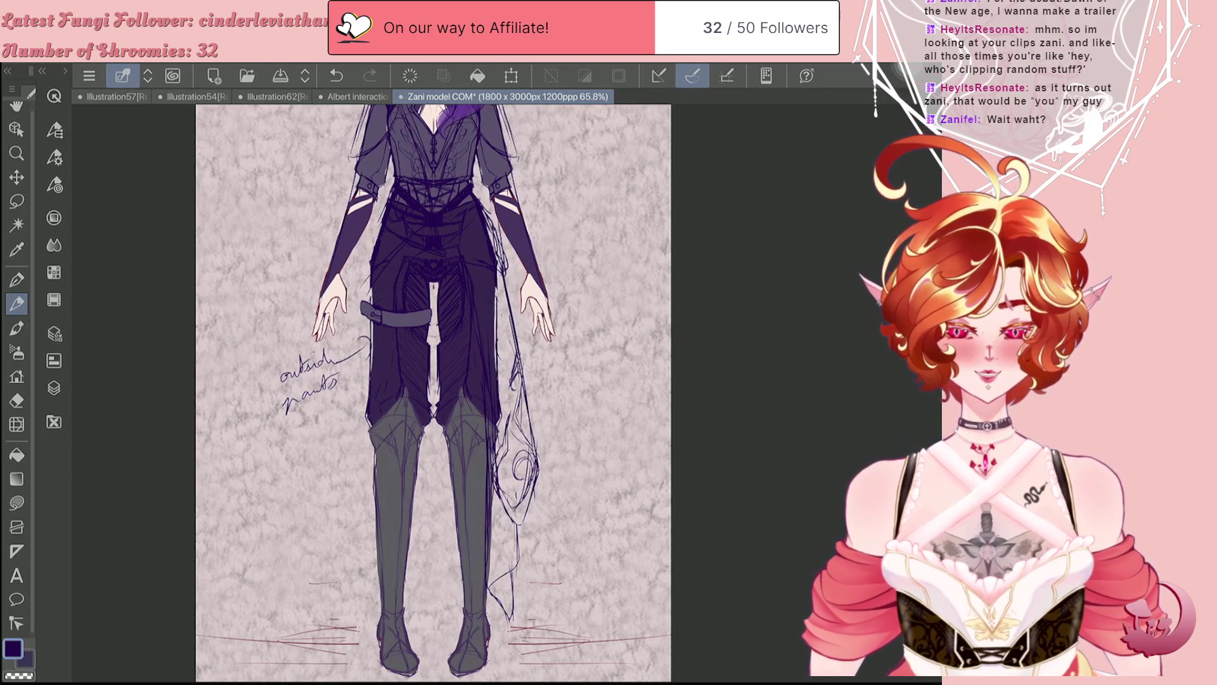
Step: Sketch looping ruffle lines around the upper-arm sleeve on the thigh-strap side
scroll(433, 393, up, 3)
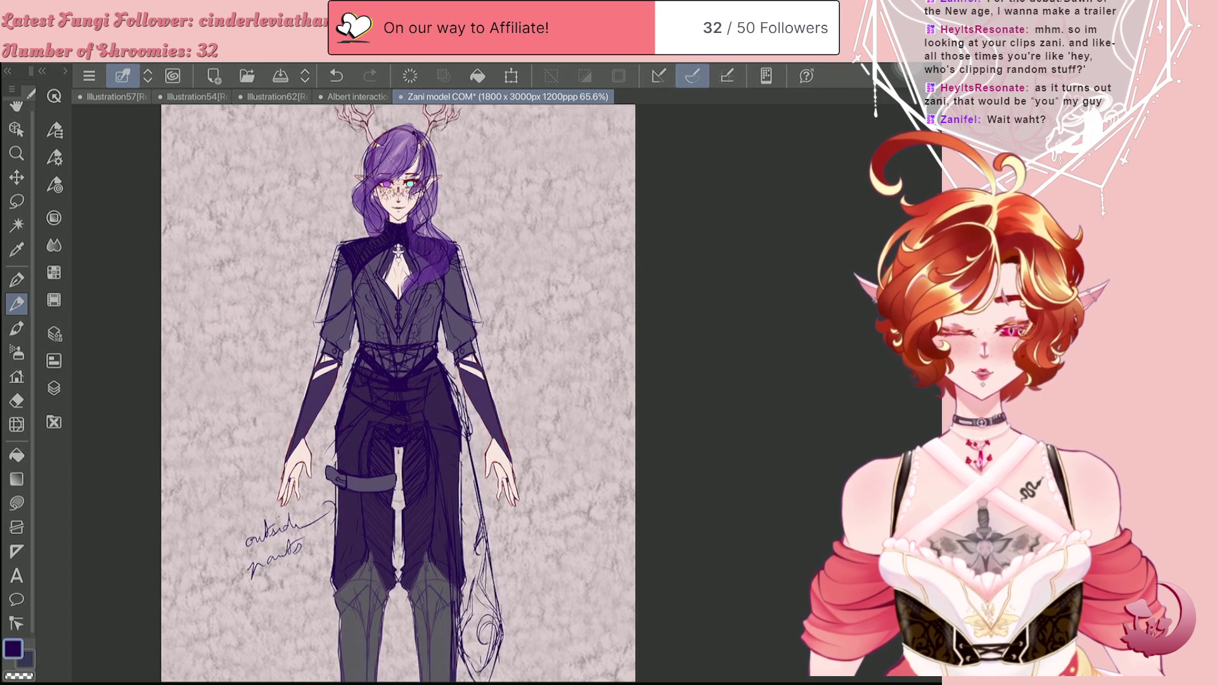
mouse_move(364, 284)
mouse_down()
mouse_move(363, 309)
mouse_move(313, 309)
mouse_move(349, 307)
mouse_move(338, 324)
mouse_move(357, 311)
mouse_move(307, 315)
mouse_move(309, 335)
mouse_move(316, 307)
mouse_up()
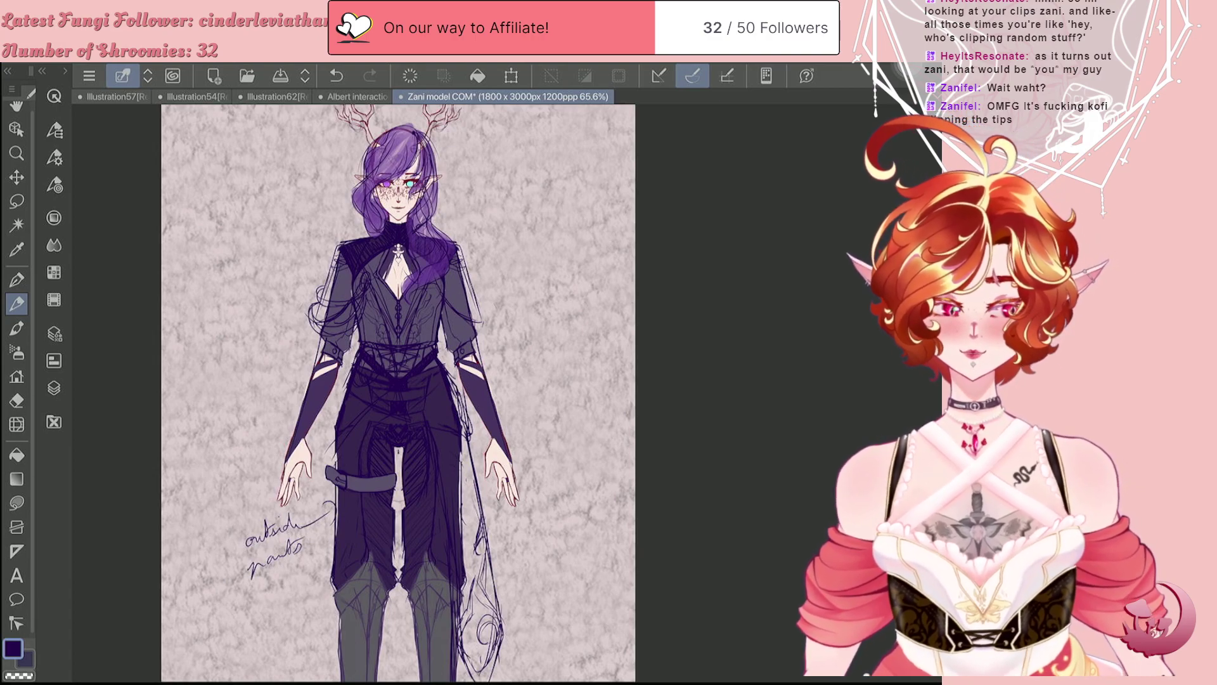
Step: Erase the second coat tail layer below the swirl tip and redraw it as a pointed panel beside the shin
scroll(398, 393, down, 3)
scroll(361, 380, up, 2)
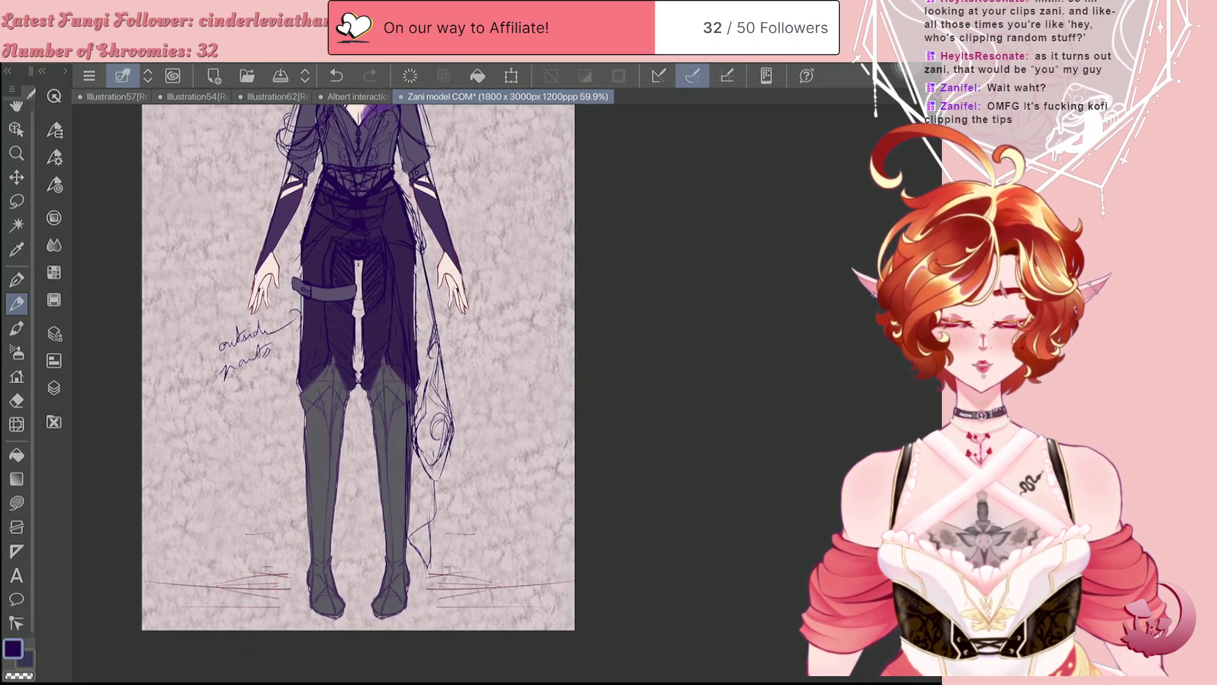
key(e)
mouse_move(418, 455)
mouse_down()
mouse_move(441, 505)
mouse_move(413, 549)
mouse_move(430, 569)
mouse_up()
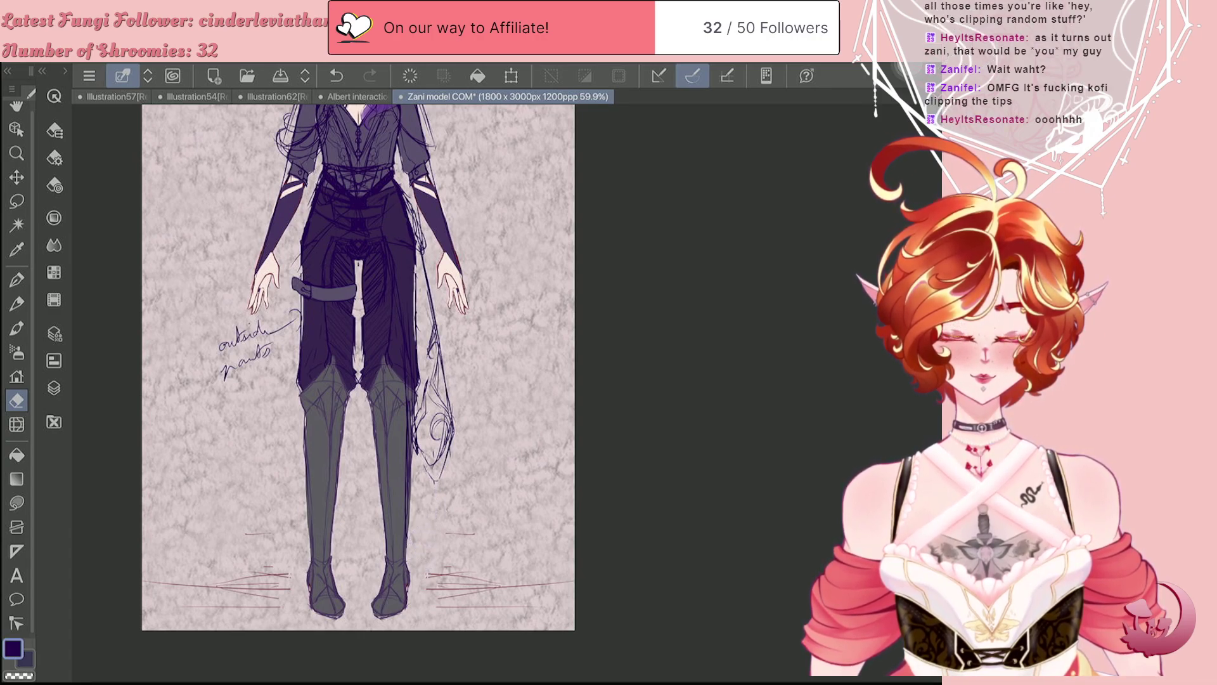
key(p)
mouse_move(416, 449)
mouse_down()
mouse_move(436, 484)
mouse_move(406, 549)
mouse_move(424, 553)
mouse_up()
mouse_move(439, 478)
mouse_down()
mouse_move(434, 522)
mouse_move(407, 542)
mouse_move(408, 492)
mouse_up()
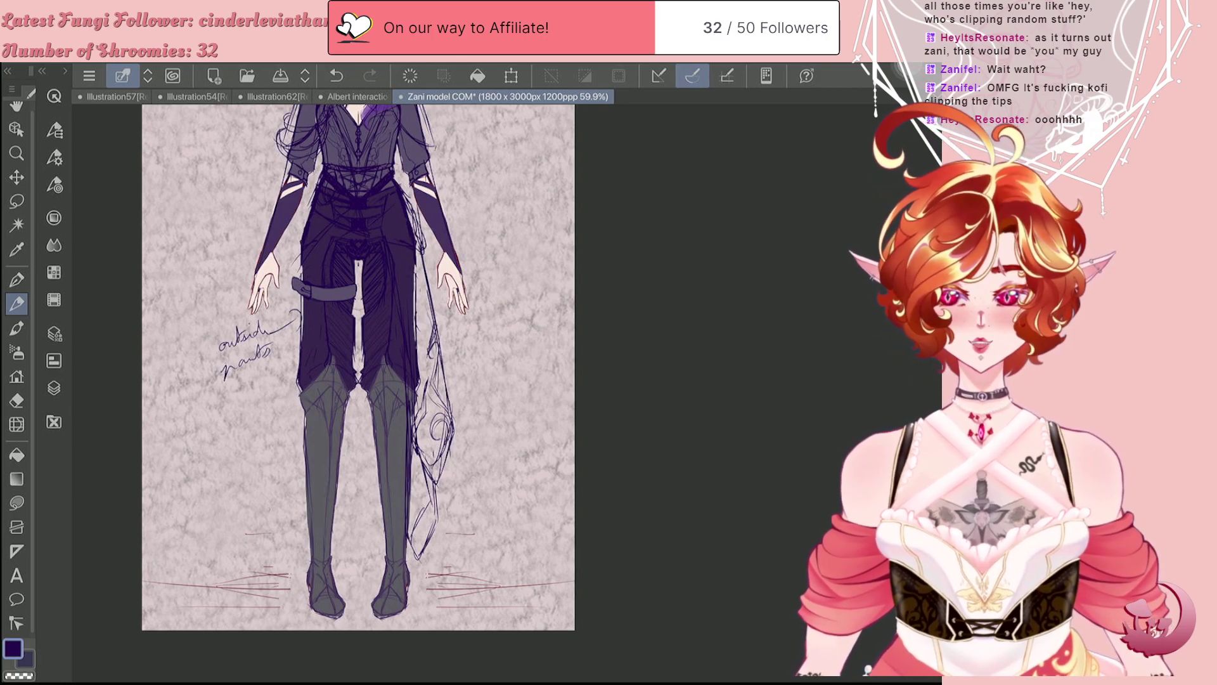
Step: Sketch a long coat tail panel beside the thigh-strap leg, reaching the lower shin, with an inner edge line over the boot
drag(299, 266, 289, 371)
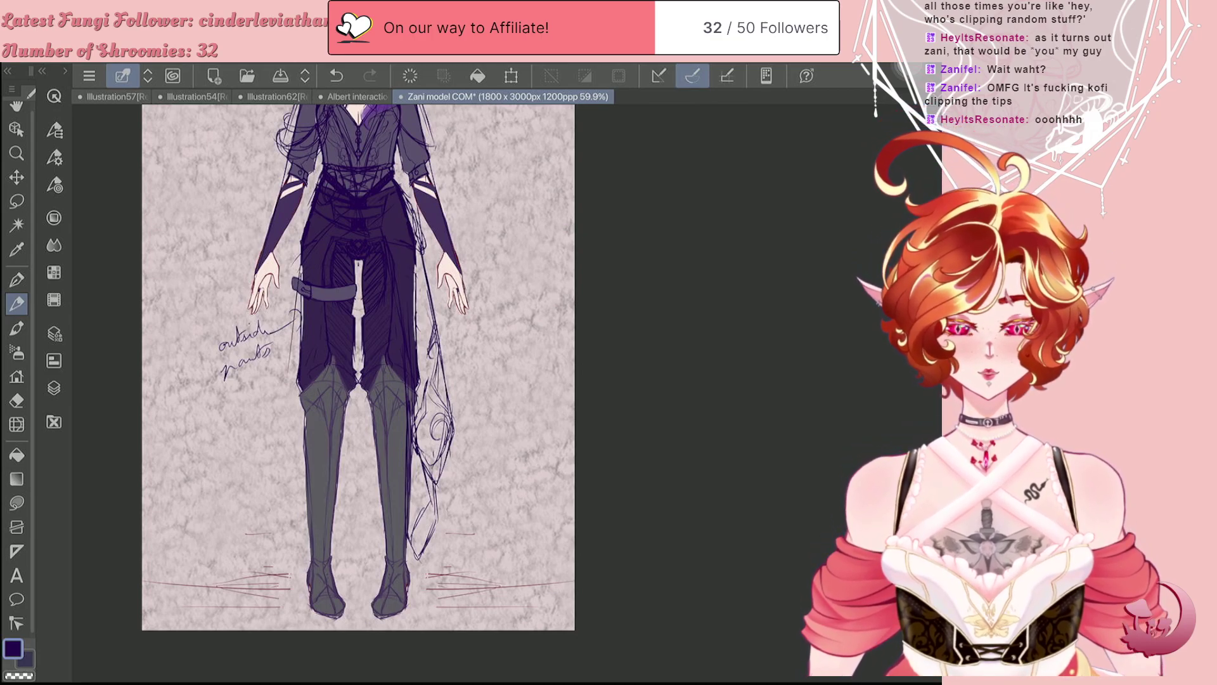
drag(311, 207, 282, 436)
drag(294, 290, 279, 480)
drag(289, 361, 279, 529)
mouse_move(284, 419)
mouse_down()
mouse_move(282, 526)
mouse_move(307, 499)
mouse_up()
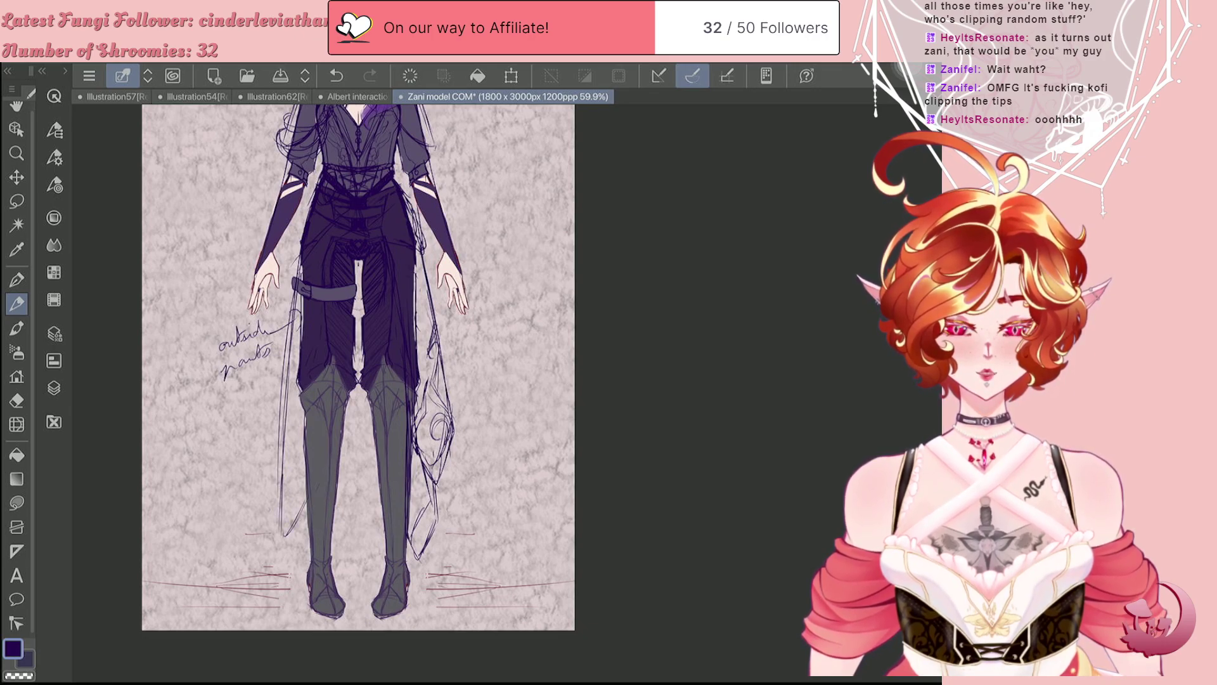
drag(338, 396, 320, 462)
Step: Sketch a pointed V-shaped coat hem between the lower legs
mouse_move(319, 466)
mouse_down()
mouse_move(314, 510)
mouse_move(355, 557)
mouse_up()
key(ctrl+z)
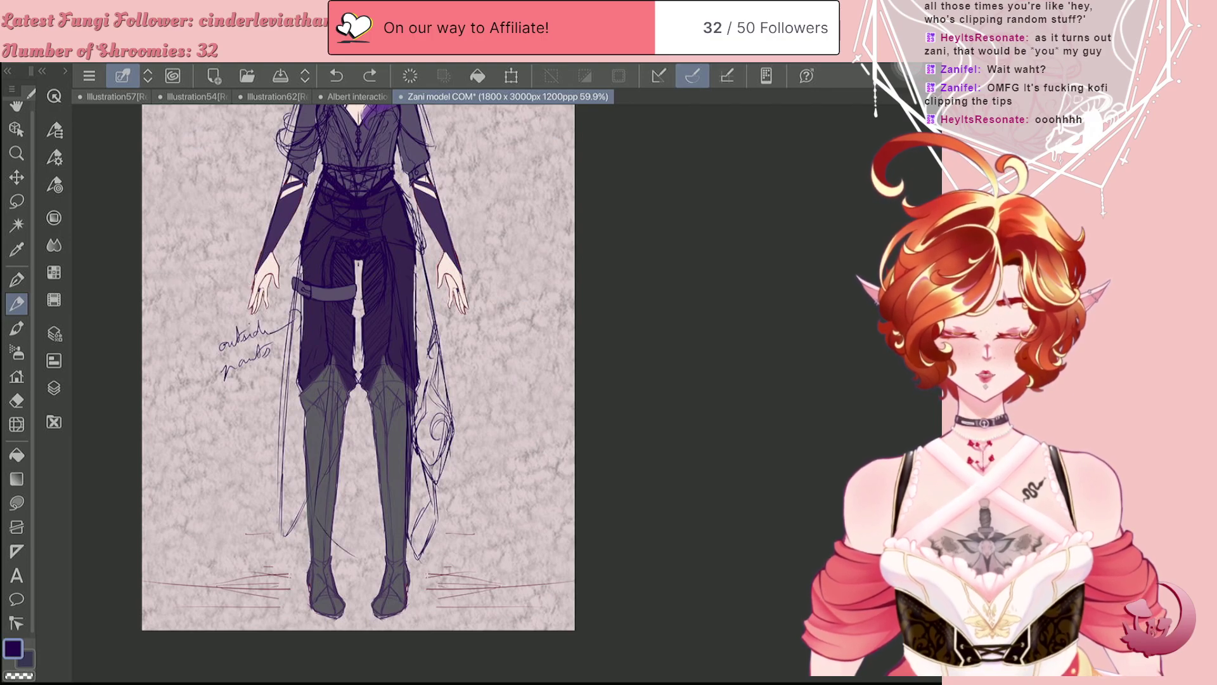
drag(316, 495, 348, 550)
drag(354, 554, 381, 505)
drag(352, 554, 381, 508)
drag(358, 546, 377, 512)
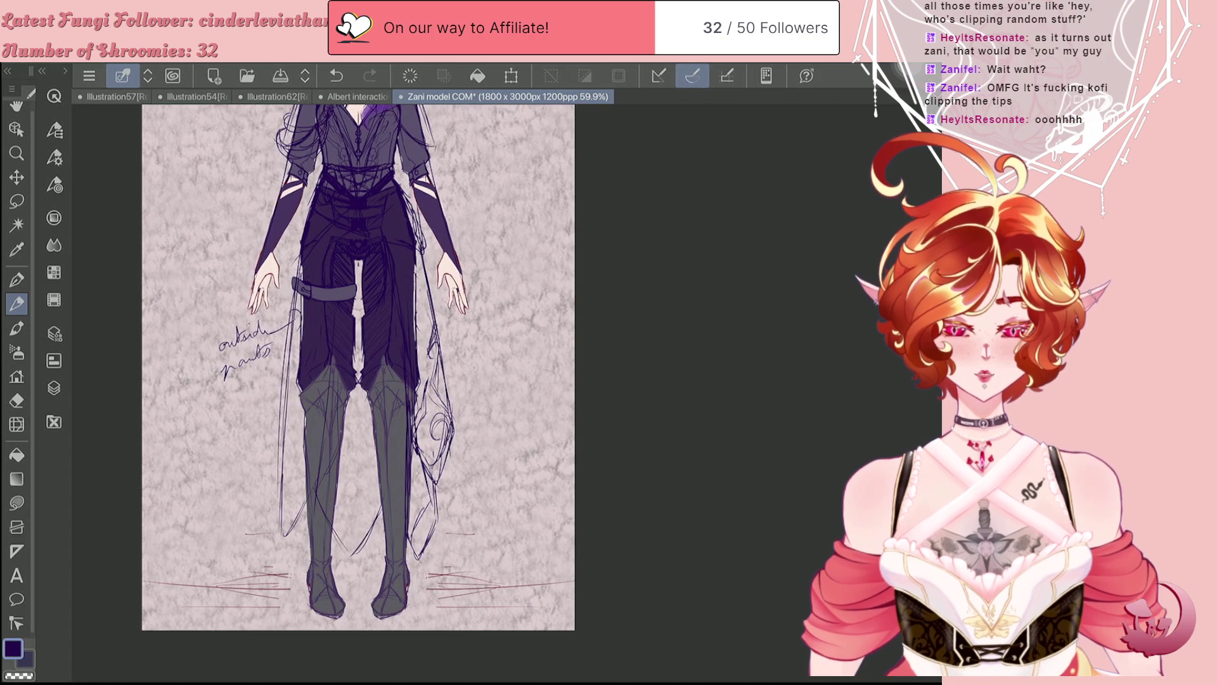
Step: Erase the V-shaped hem lines between the lower legs
scroll(310, 528, down, 3)
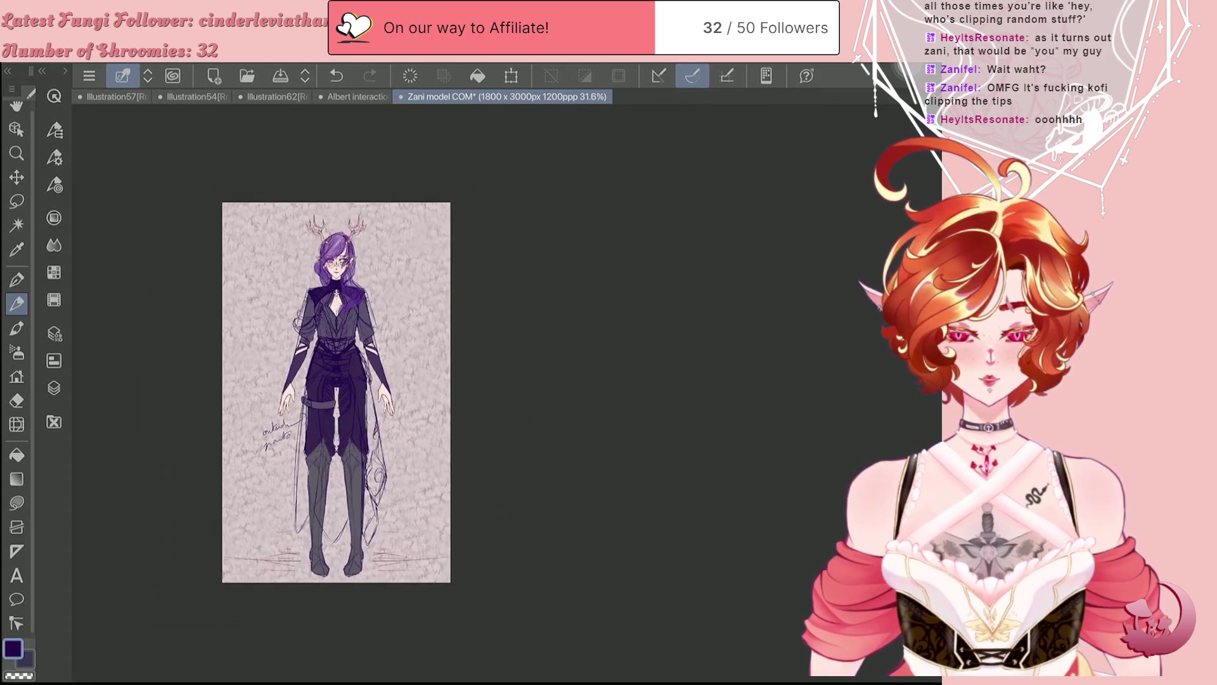
scroll(275, 391, up, 3)
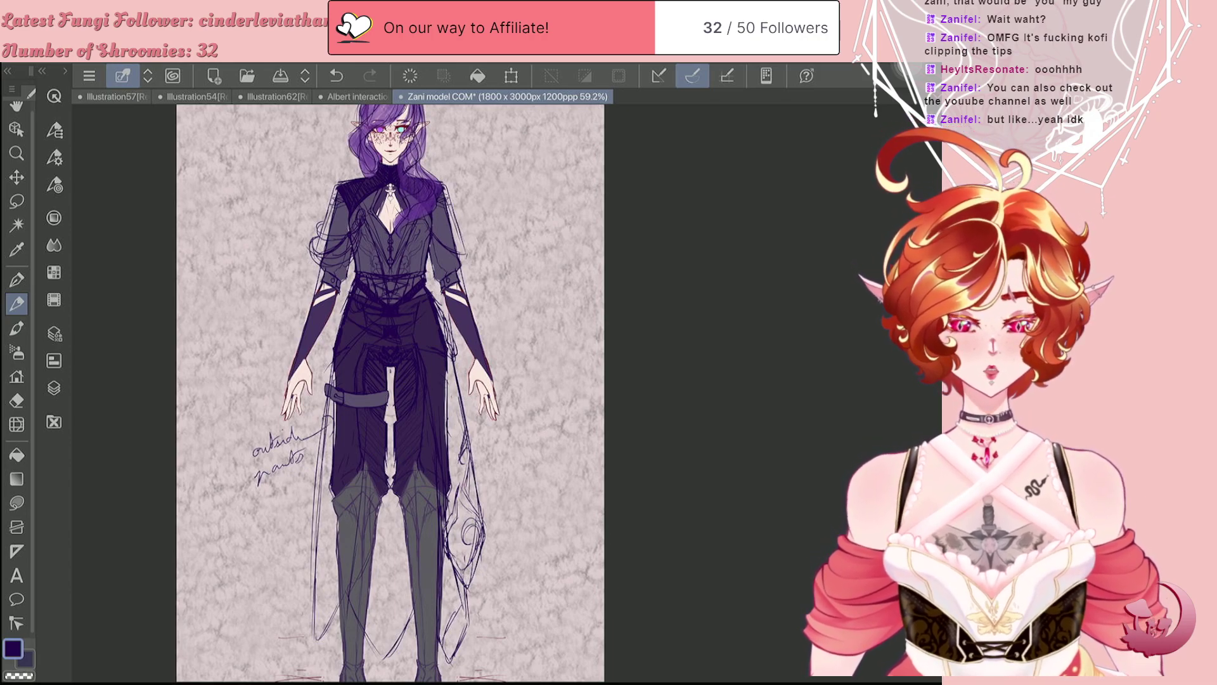
scroll(390, 393, down, 1)
scroll(390, 393, up, 4)
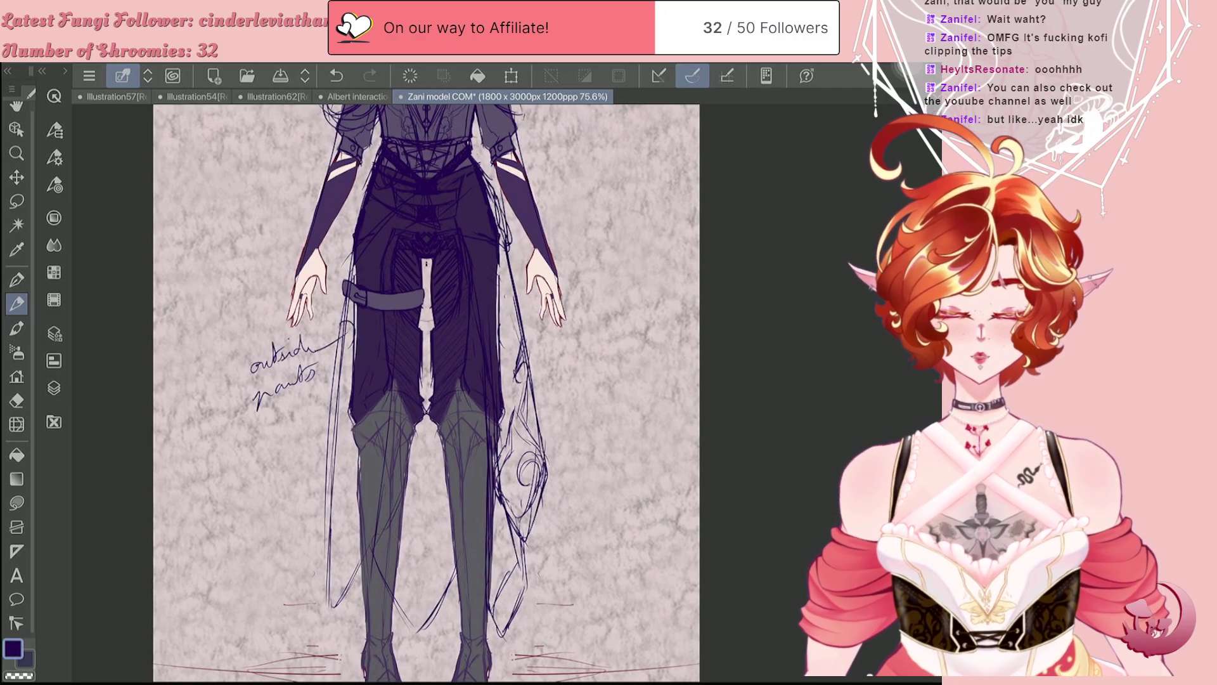
key(e)
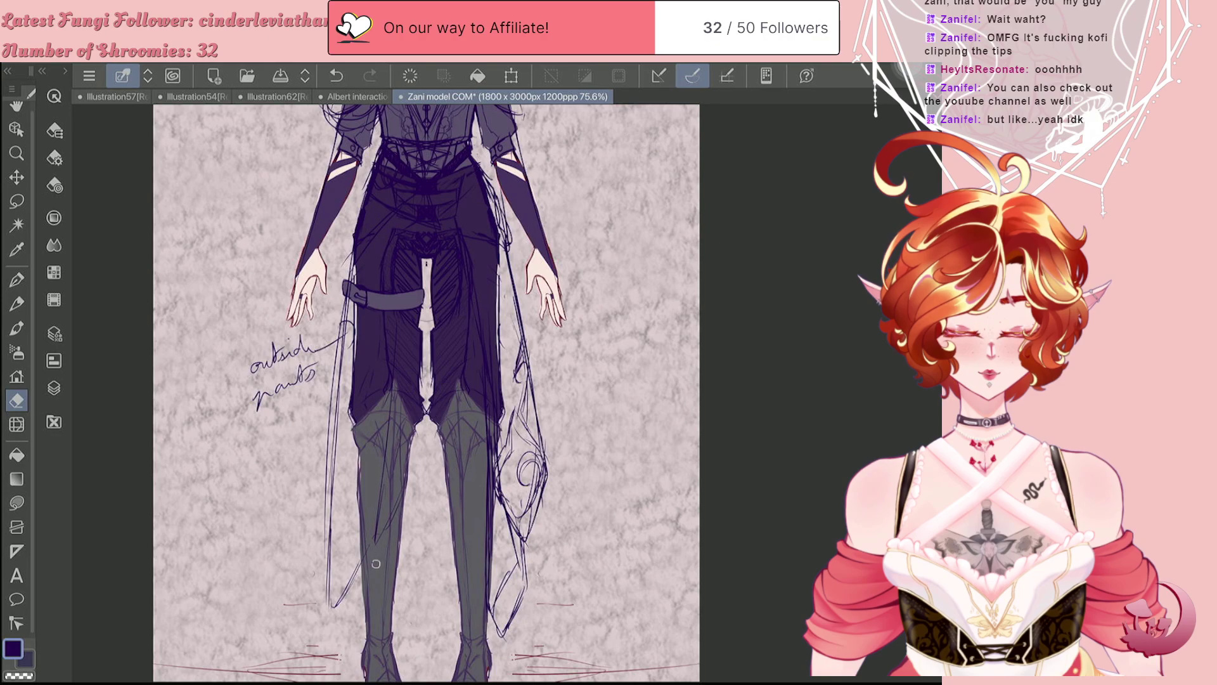
Step: Try a rounded hem curve between the lower legs
key(p)
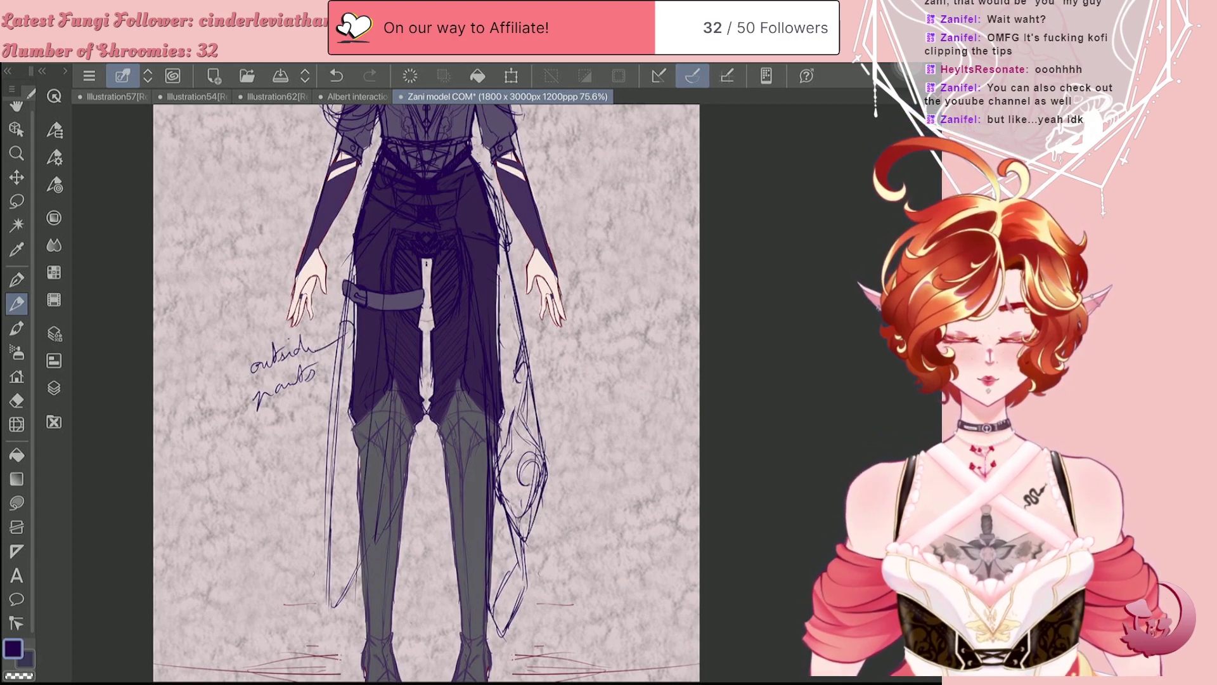
mouse_move(374, 407)
mouse_down()
mouse_move(364, 568)
mouse_move(424, 643)
mouse_up()
mouse_move(419, 641)
mouse_down()
mouse_move(399, 605)
mouse_move(415, 583)
mouse_move(472, 613)
mouse_up()
mouse_move(467, 601)
mouse_down()
mouse_move(462, 622)
mouse_move(436, 634)
mouse_up()
key(ctrl+z)
key(ctrl+z)
key(ctrl+z)
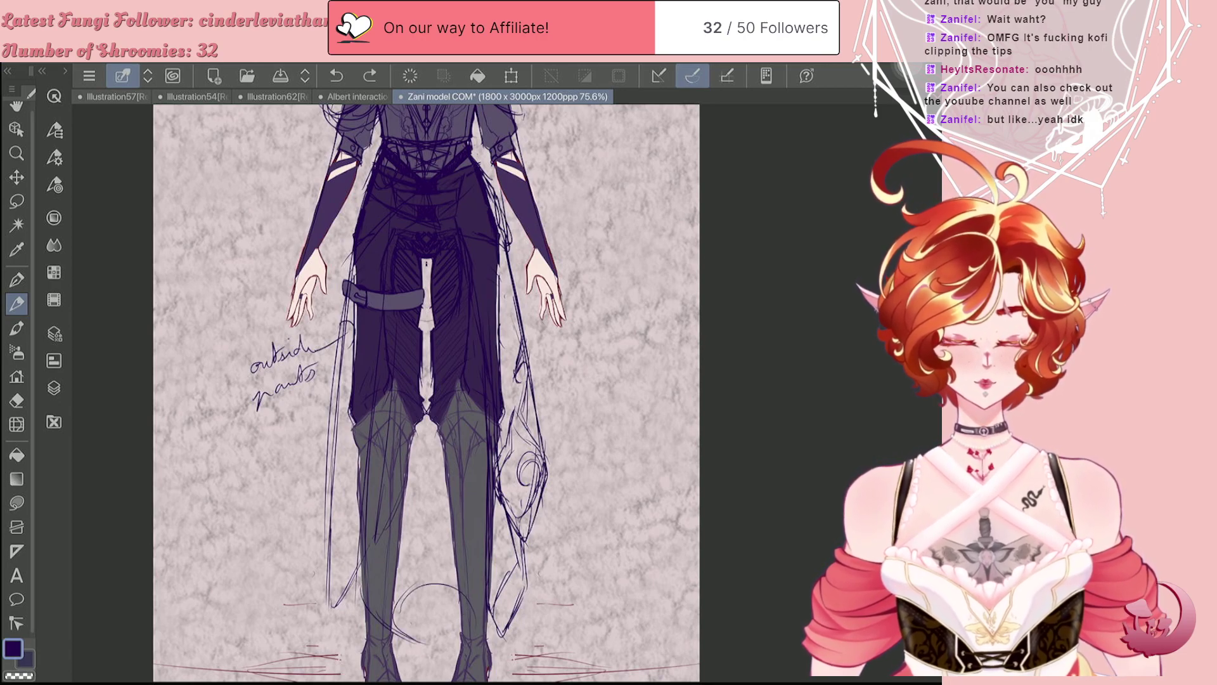
key(ctrl+z)
key(ctrl+z)
Step: Draw a large circle across both shins and erase the portions that overlap the boots
drag(375, 456, 365, 538)
mouse_move(397, 607)
mouse_down()
mouse_move(373, 571)
mouse_move(393, 510)
mouse_move(473, 545)
mouse_move(443, 618)
mouse_move(473, 596)
mouse_up()
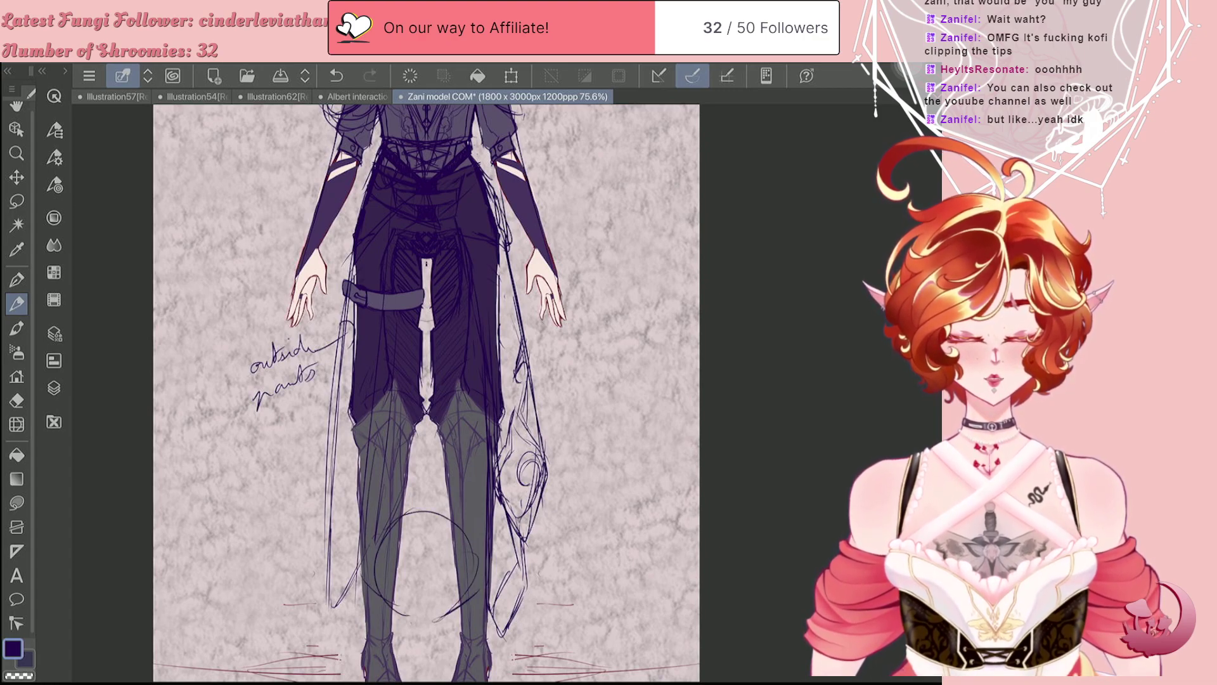
key(e)
drag(474, 540, 473, 585)
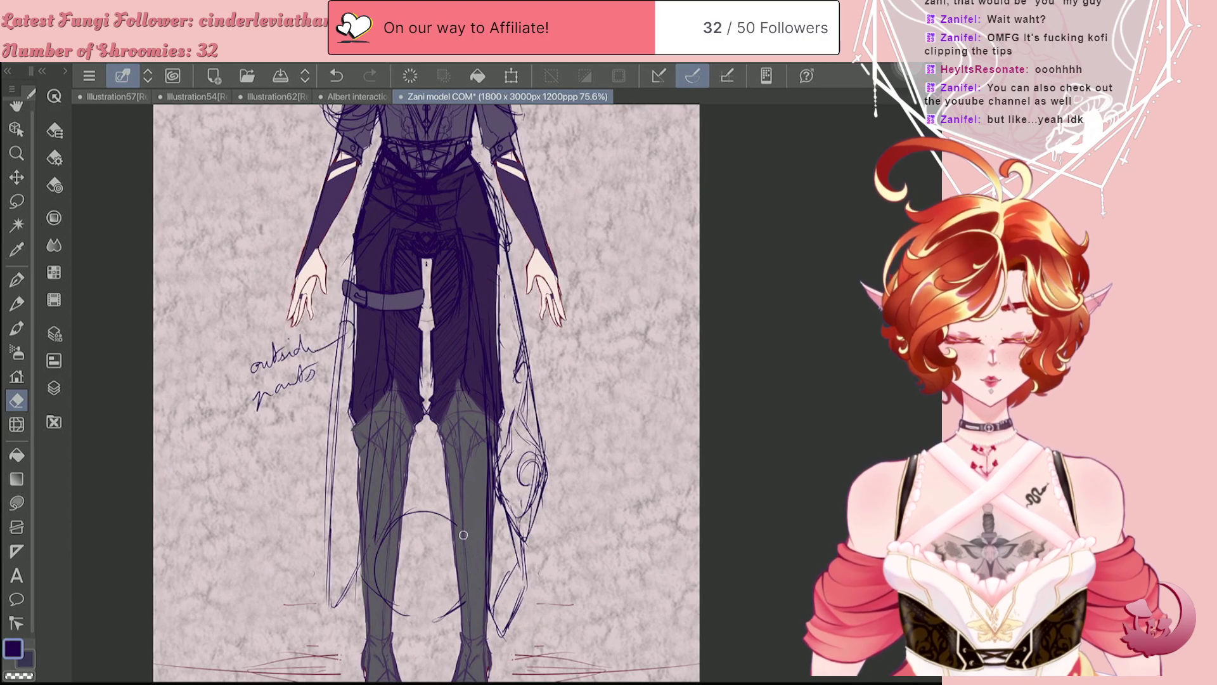
drag(384, 550, 387, 493)
drag(382, 647, 400, 499)
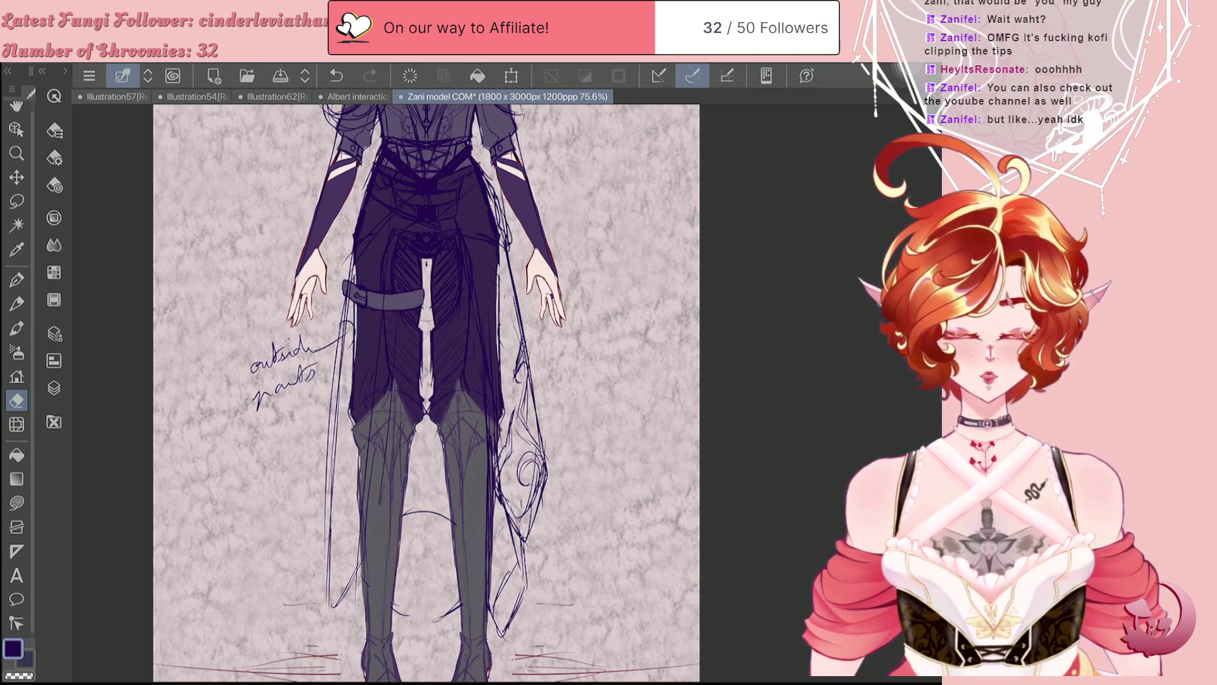
Step: Sketch a narrow pointed diamond ornament between the shins, centred on the upper arc of the circle
key(p)
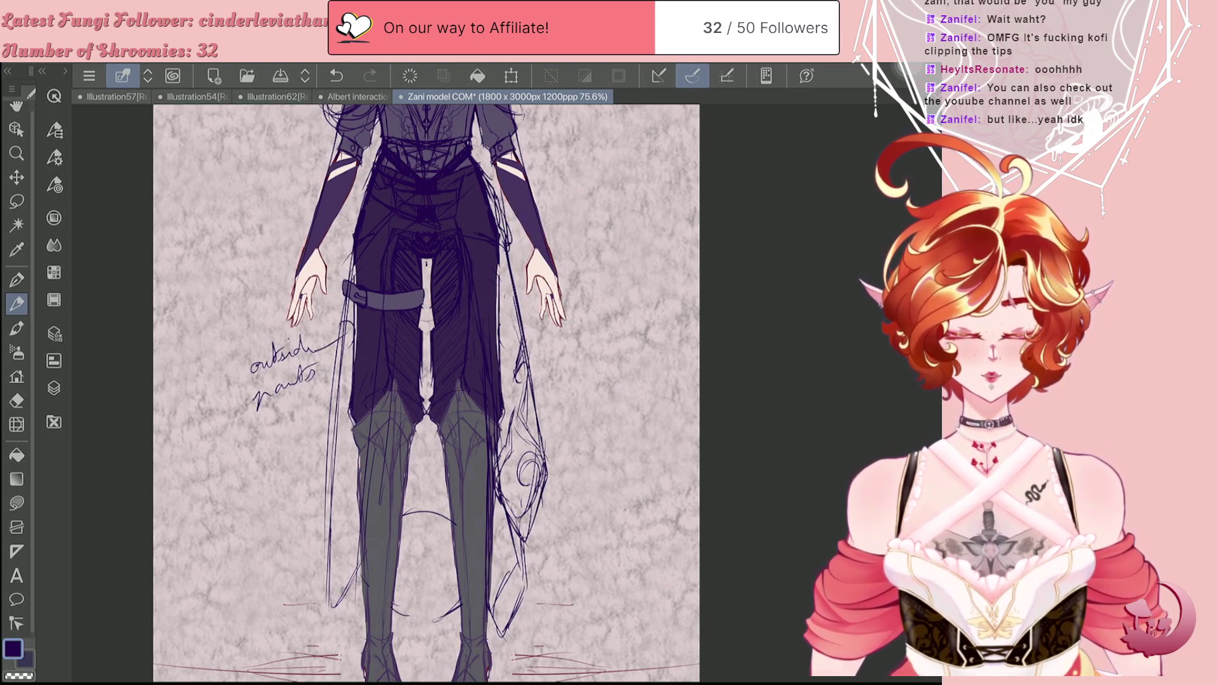
mouse_move(424, 474)
mouse_down()
mouse_move(413, 526)
mouse_move(426, 568)
mouse_up()
mouse_move(441, 522)
mouse_down()
mouse_move(426, 567)
mouse_move(440, 528)
mouse_move(427, 463)
mouse_up()
mouse_move(427, 465)
mouse_down()
mouse_move(412, 525)
mouse_move(417, 505)
mouse_move(429, 580)
mouse_up()
Step: Erase the diamond ornament's lower half and redraw it as small hooked prongs below the arc
key(e)
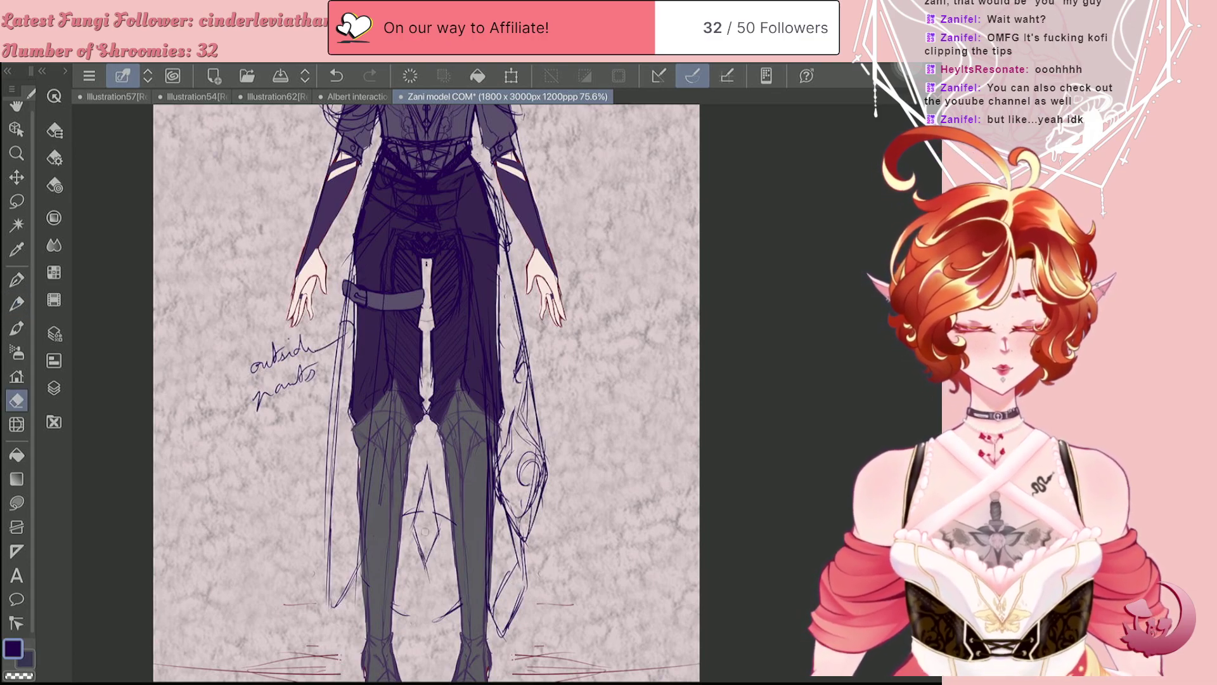
drag(420, 536, 427, 578)
key(p)
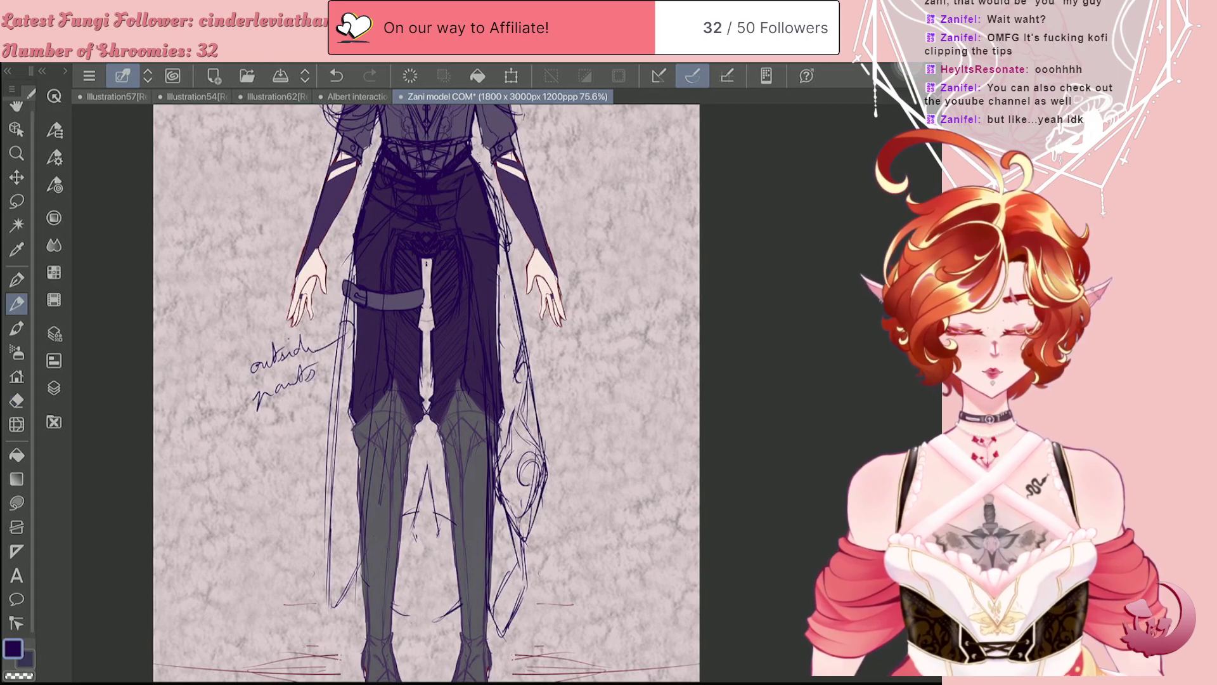
mouse_move(442, 535)
mouse_down()
mouse_move(419, 548)
mouse_move(403, 528)
mouse_up()
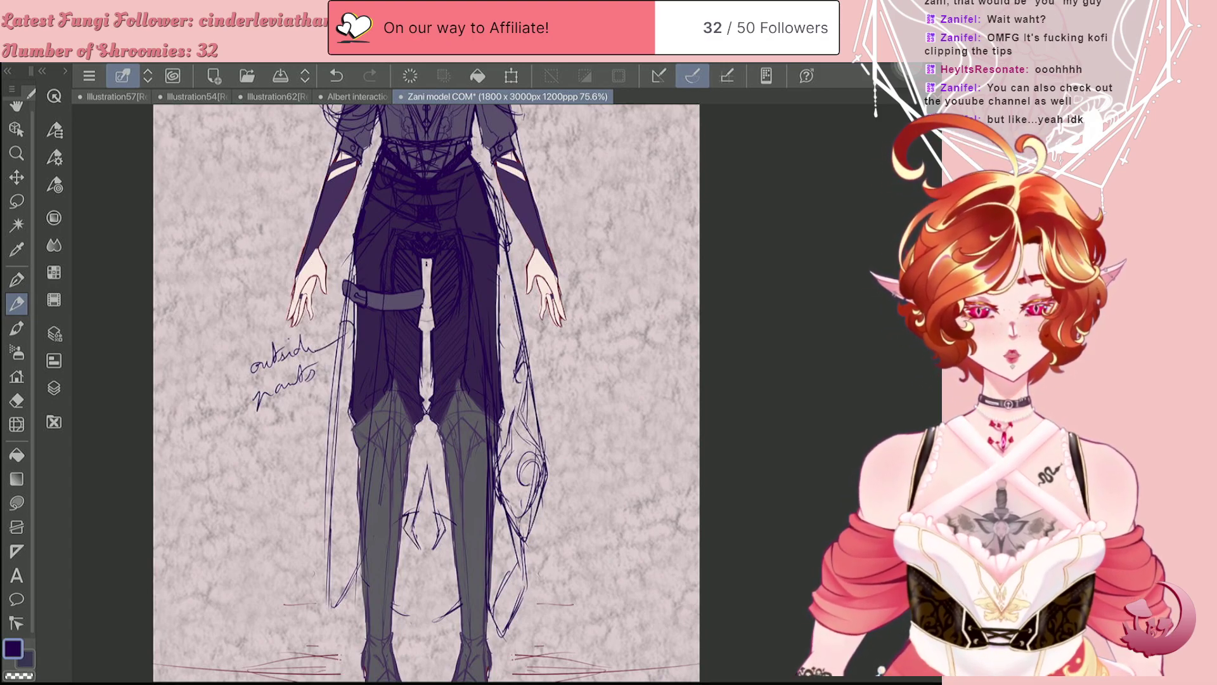
Step: Undo the ornament and the circle drawn between the lower legs
key(ctrl+z)
key(ctrl+z)
key(ctrl+z)
key(ctrl+z)
key(ctrl+z)
key(ctrl+z)
key(ctrl+z)
key(ctrl+z)
key(ctrl+z)
key(ctrl+z)
key(ctrl+z)
key(ctrl+z)
key(ctrl+z)
key(ctrl+z)
key(ctrl+z)
key(ctrl+z)
key(ctrl+z)
key(ctrl+z)
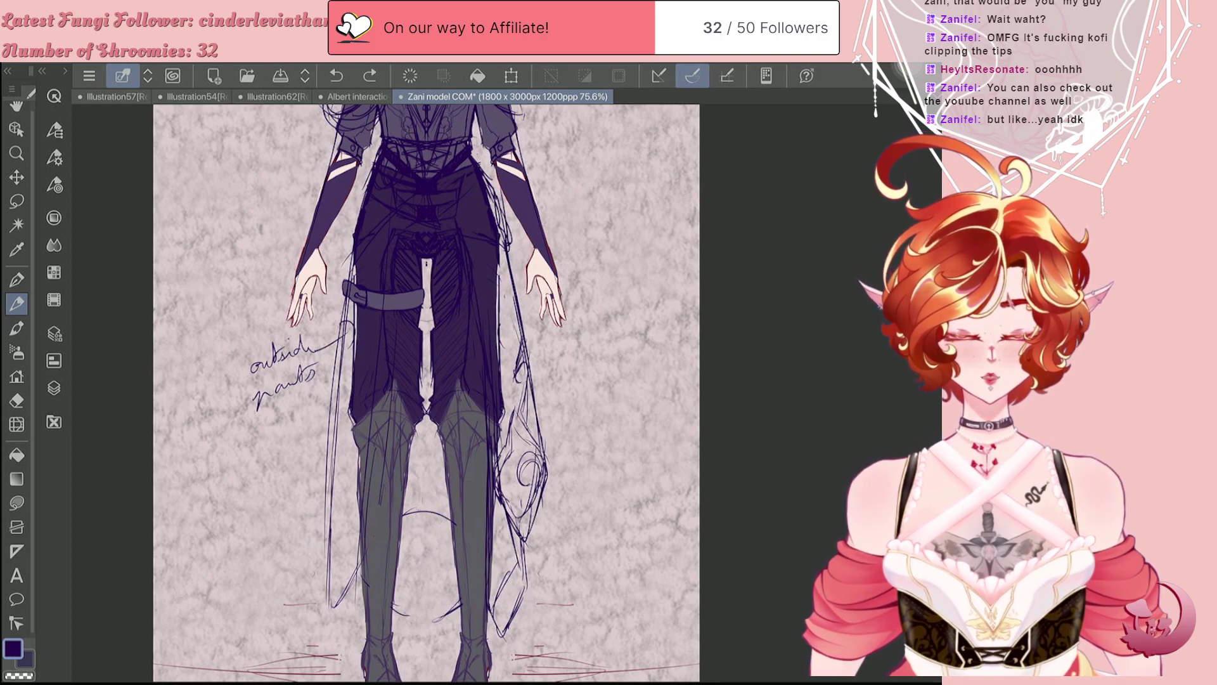
key(ctrl+z)
key(ctrl+z)
key(ctrl+z)
key(ctrl+z)
key(ctrl+z)
key(ctrl+z)
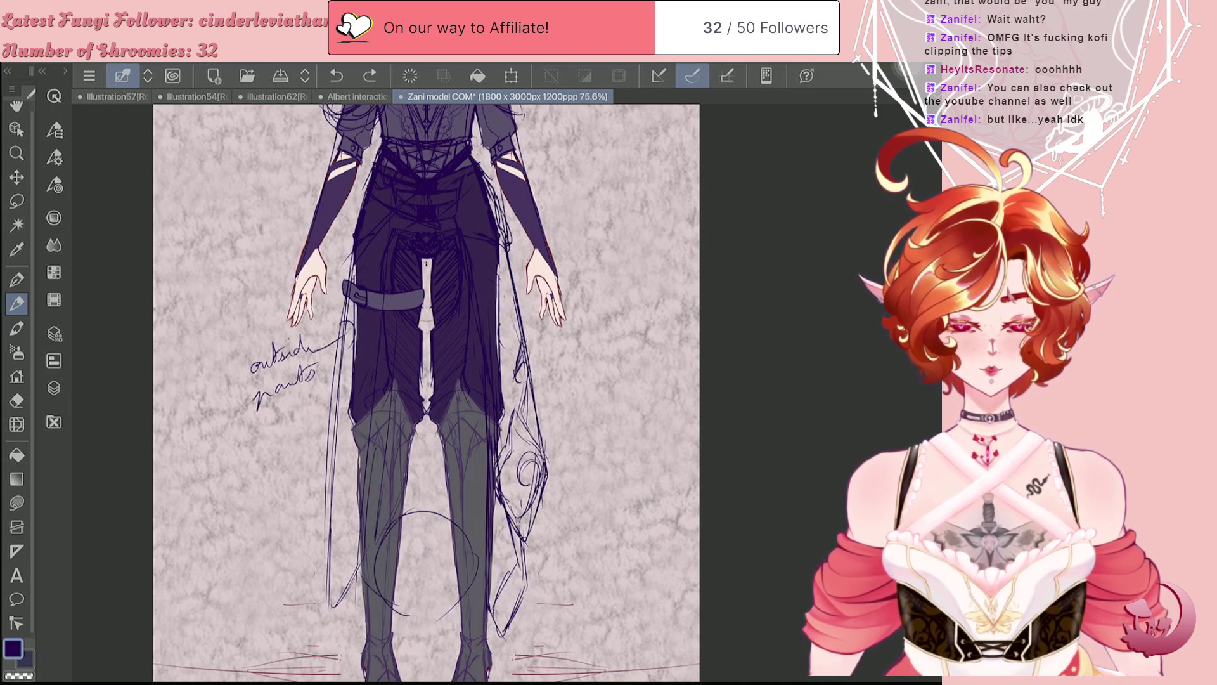
key(ctrl+z)
key(ctrl+z)
key(ctrl+z)
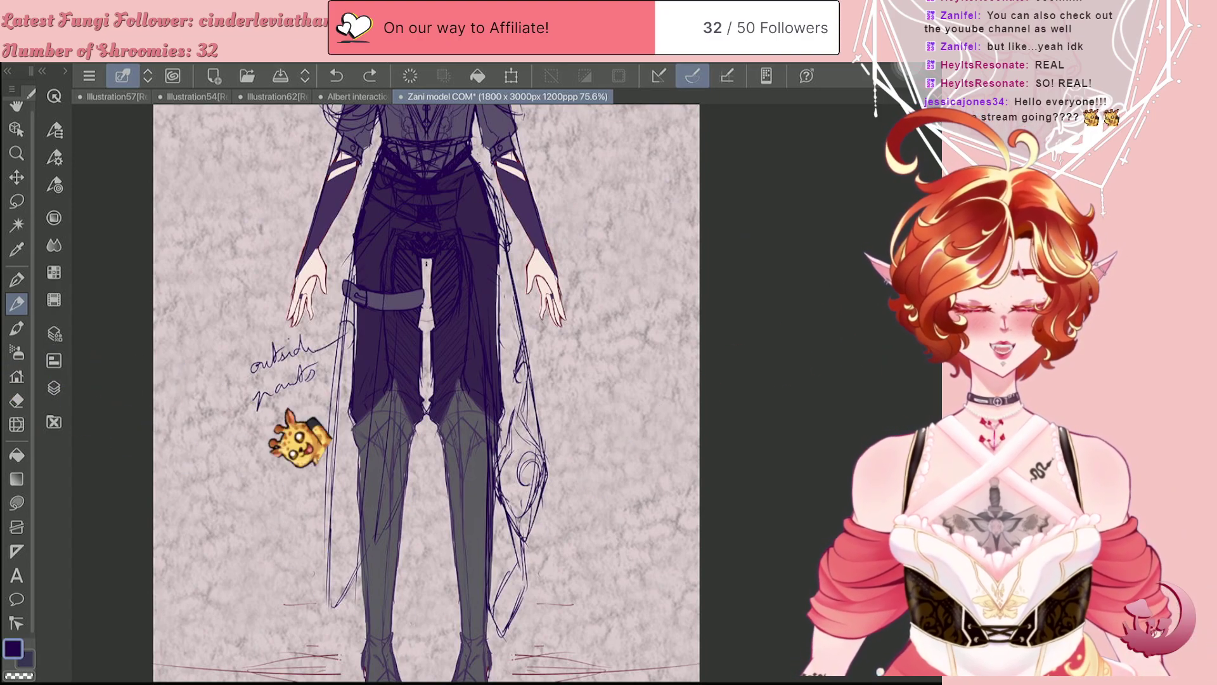
Step: Hide the Coat layer to examine the outfit underneath it, and turn the layer back on
scroll(286, 498, down, 2)
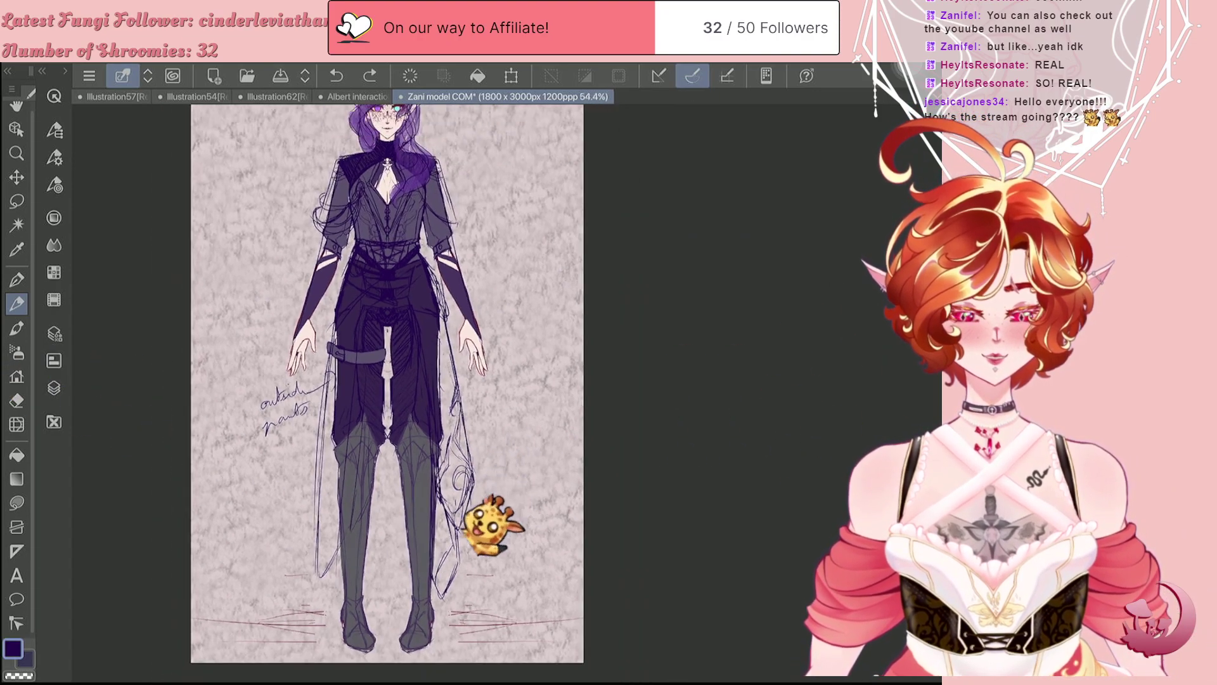
scroll(386, 383, up, 1)
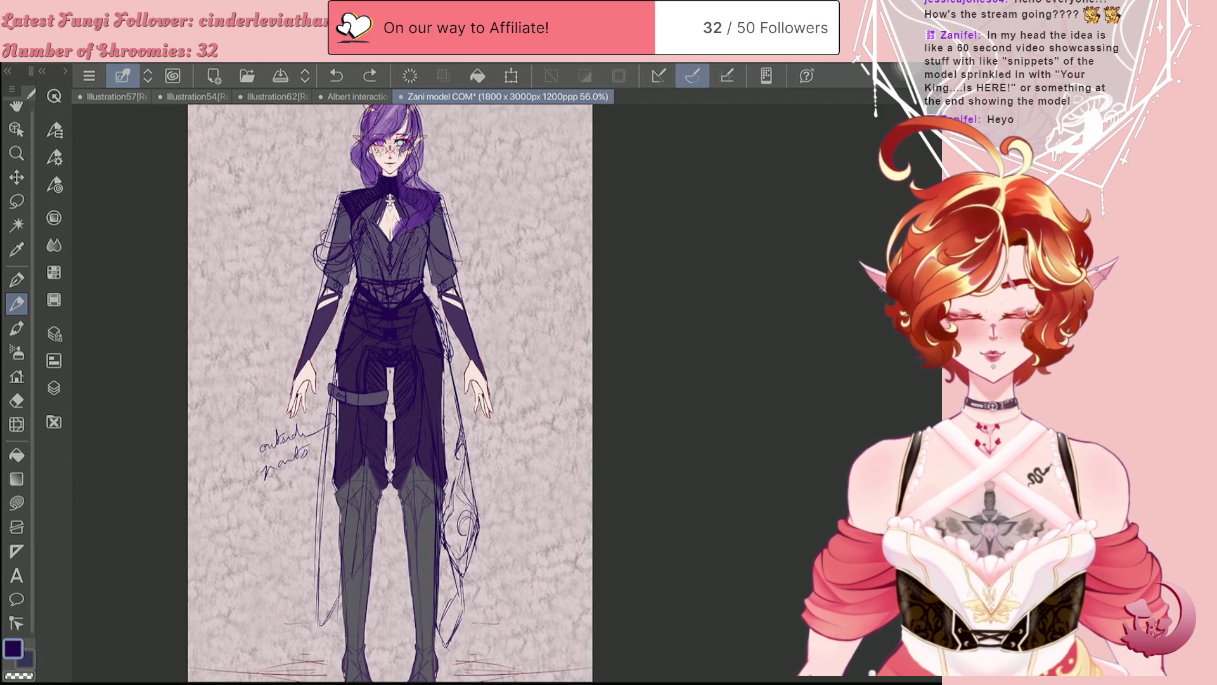
click(54, 388)
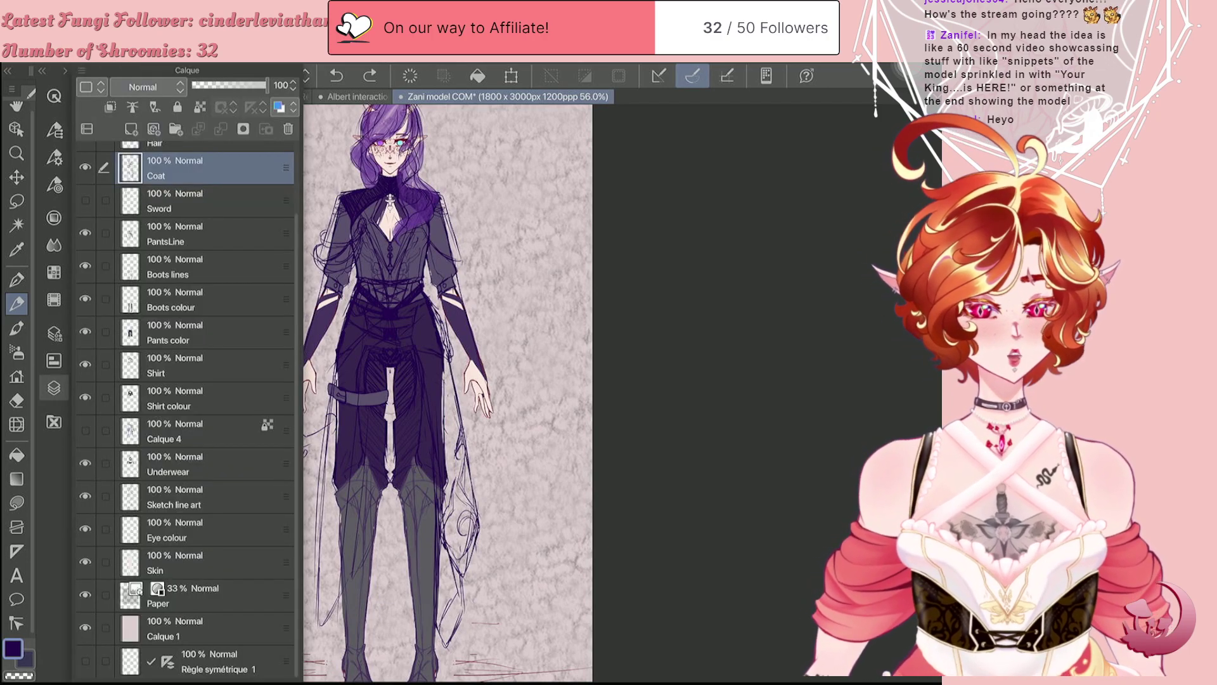
click(85, 167)
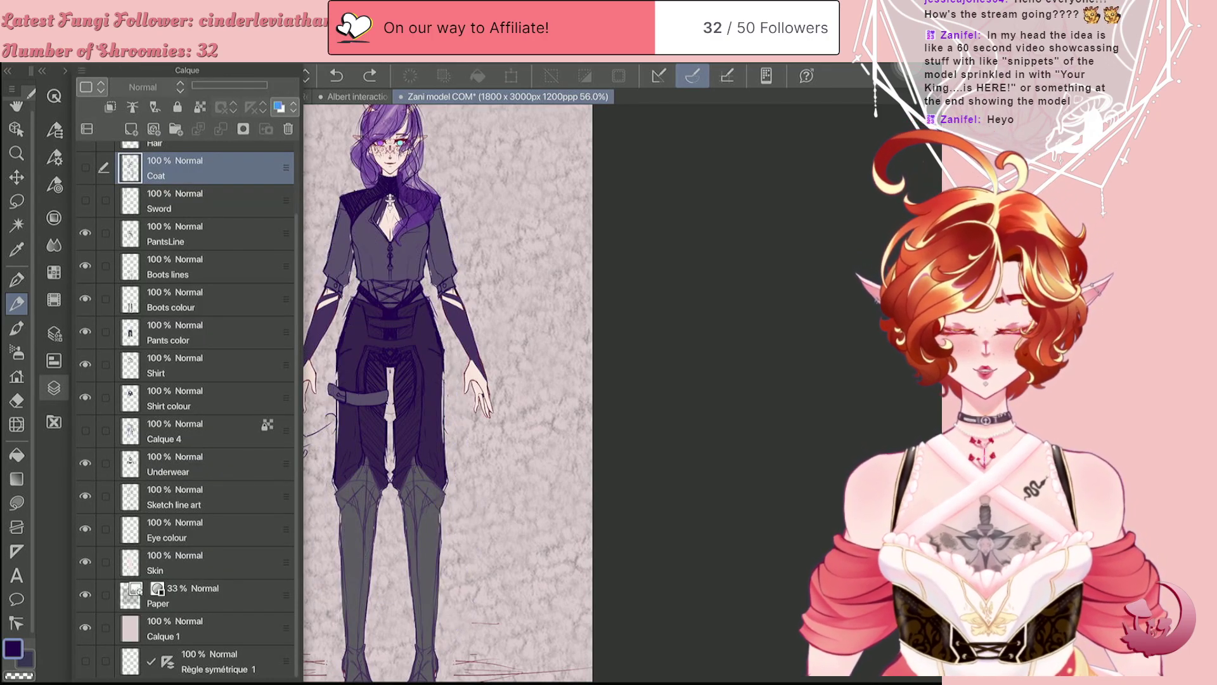
key(F7)
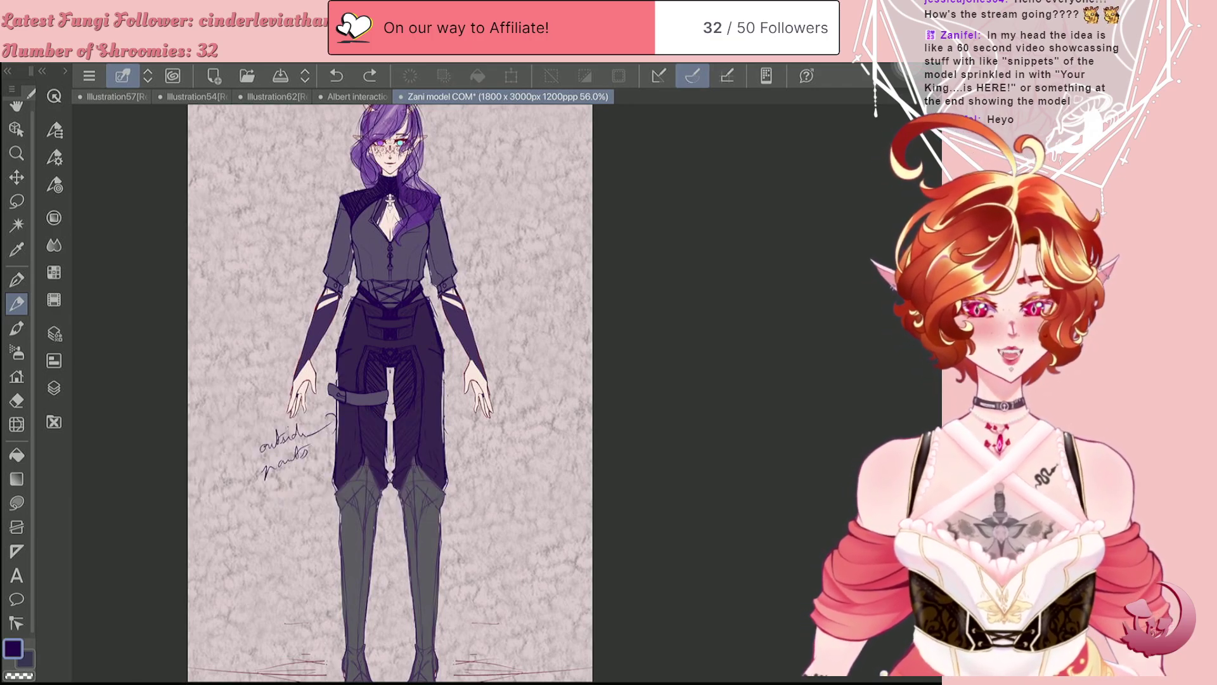
scroll(390, 393, up, 2)
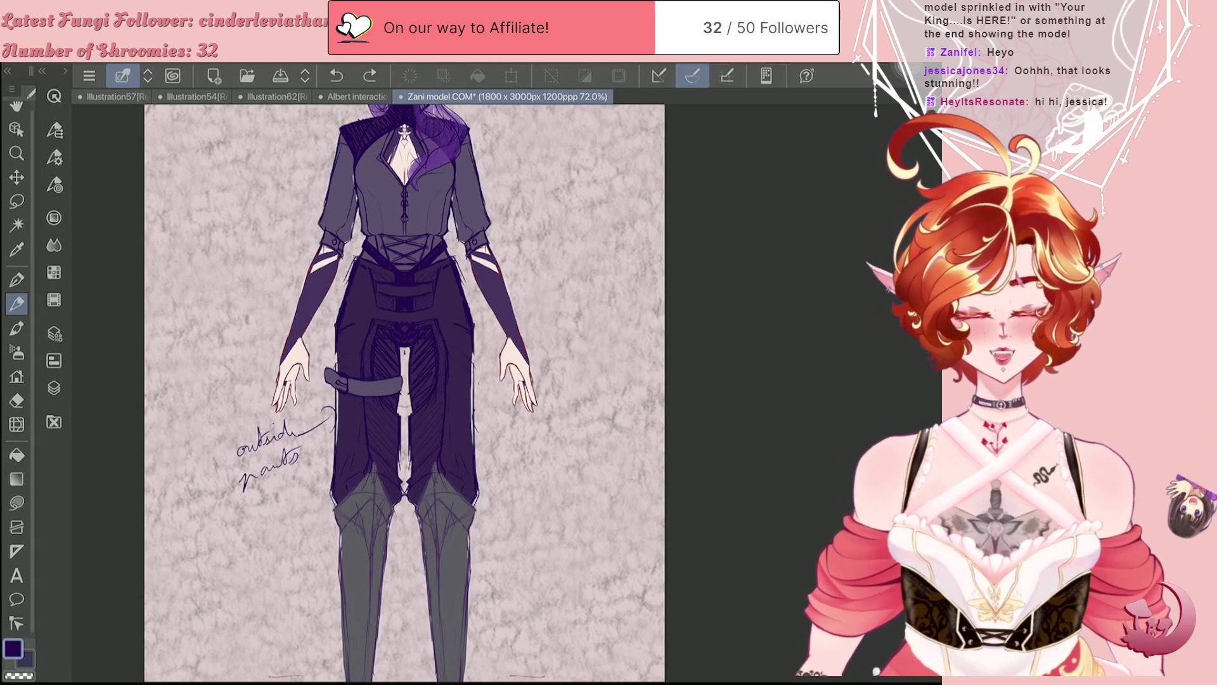
click(54, 388)
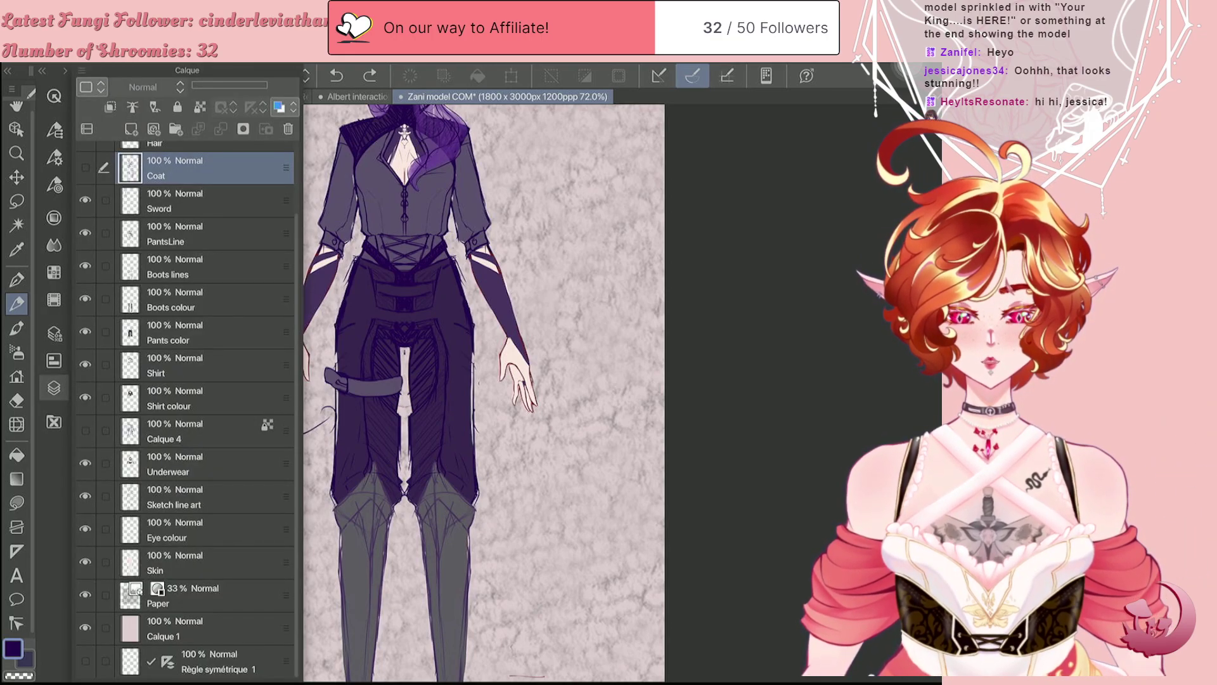
click(85, 167)
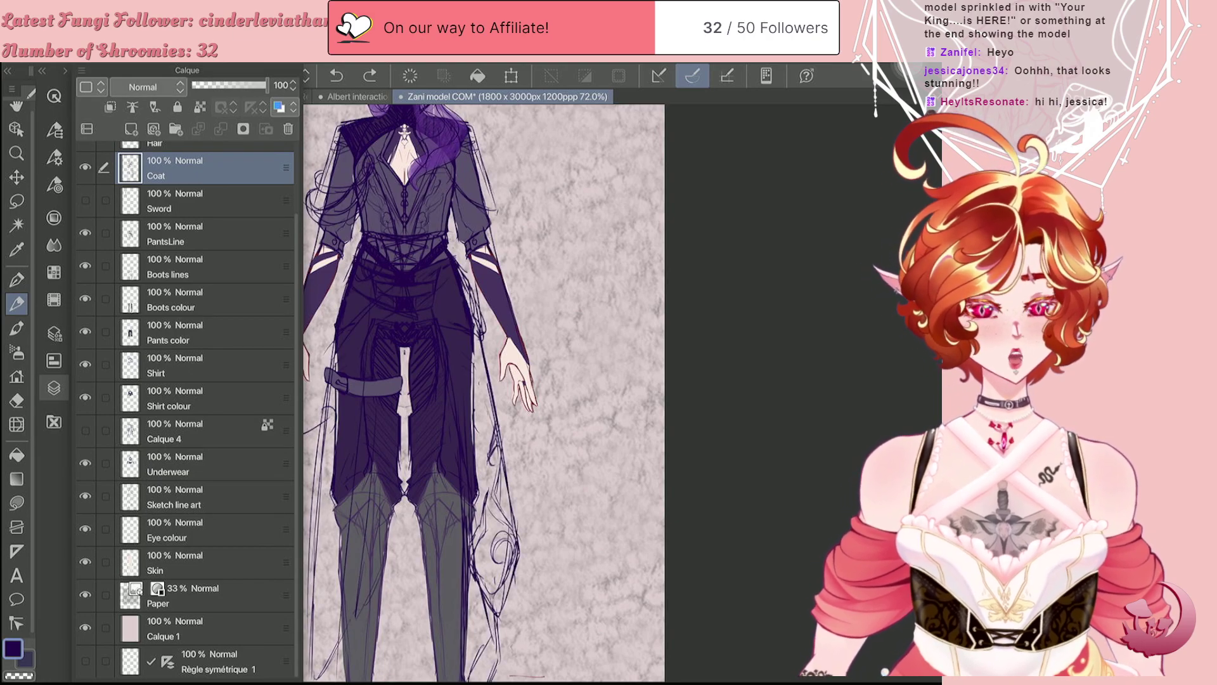
click(54, 388)
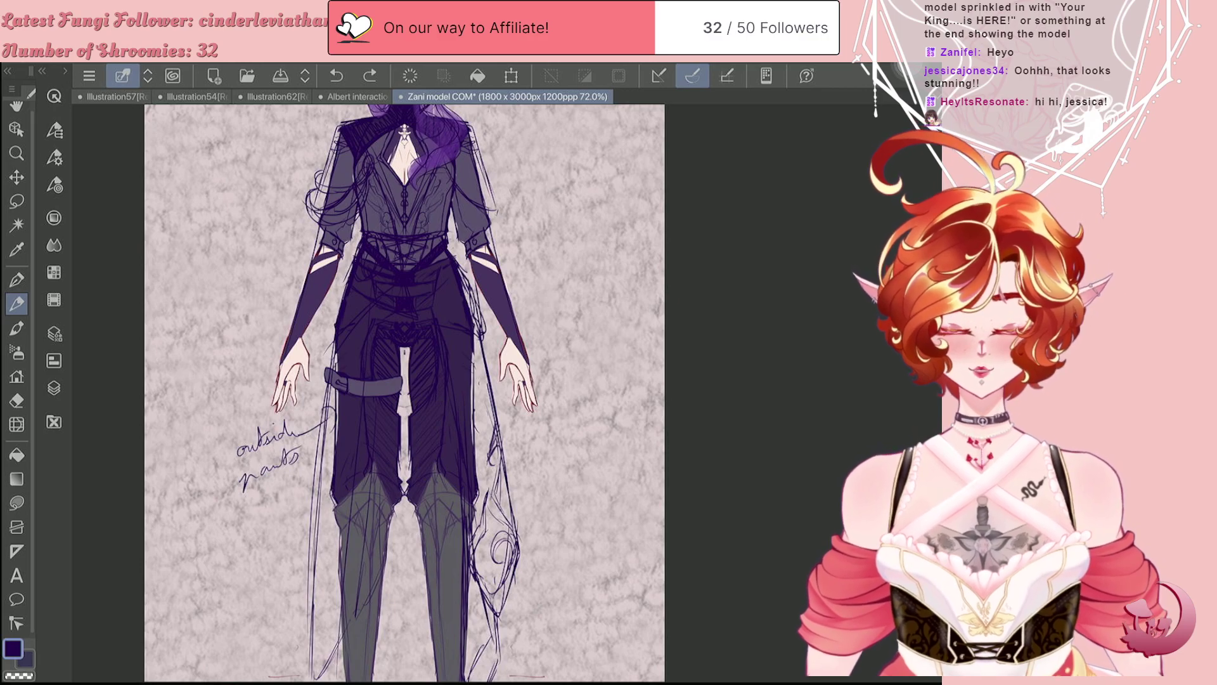
Step: Switch to the secondary colour and add a new layer between the Sword and Coat layers
click(26, 660)
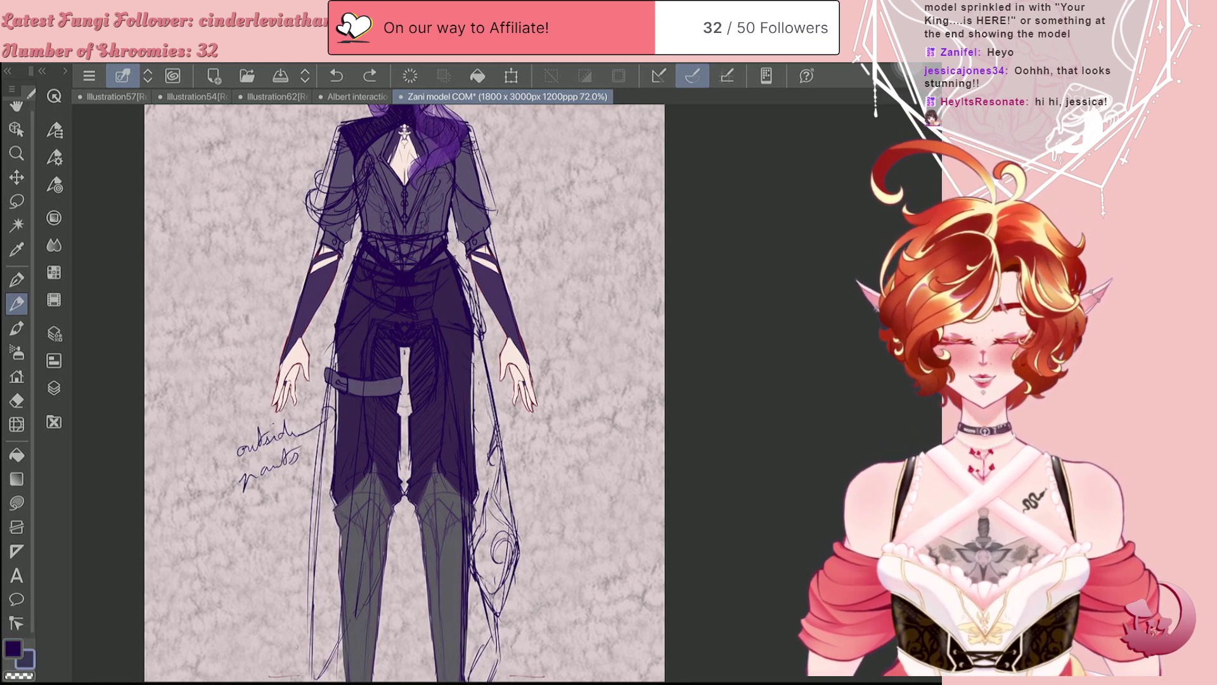
click(54, 388)
click(191, 200)
click(130, 129)
click(54, 387)
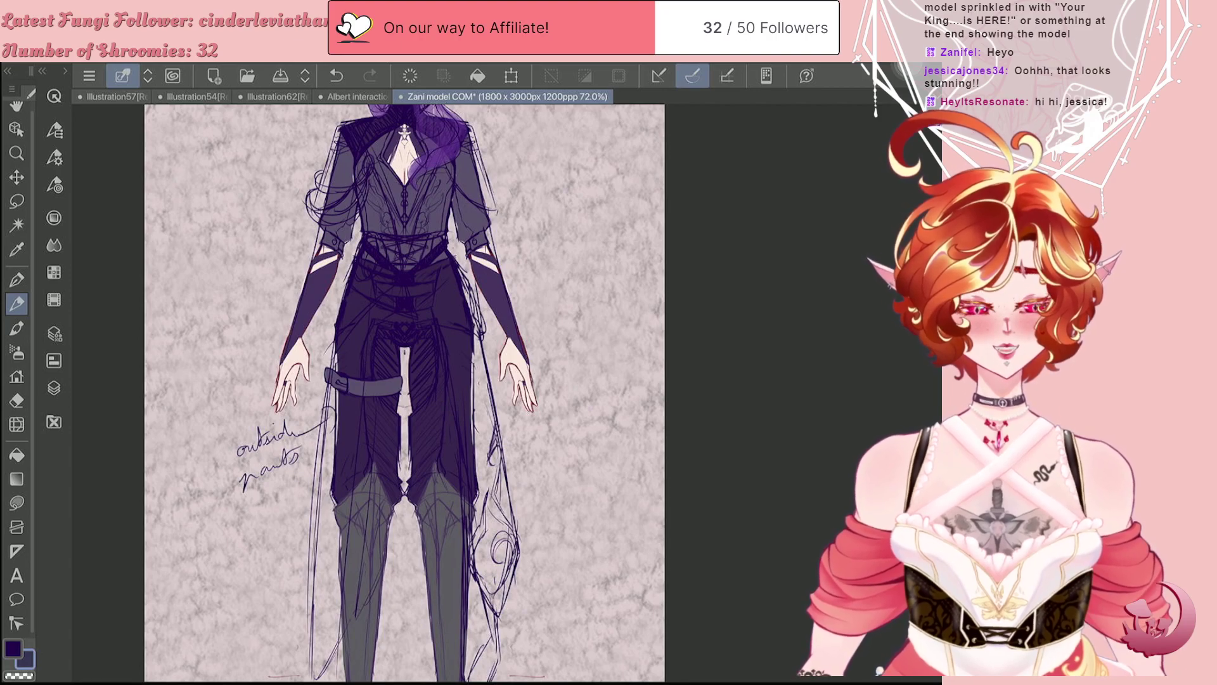
Step: Try a stroke down the chest beside the open neckline
scroll(404, 342, up, 3)
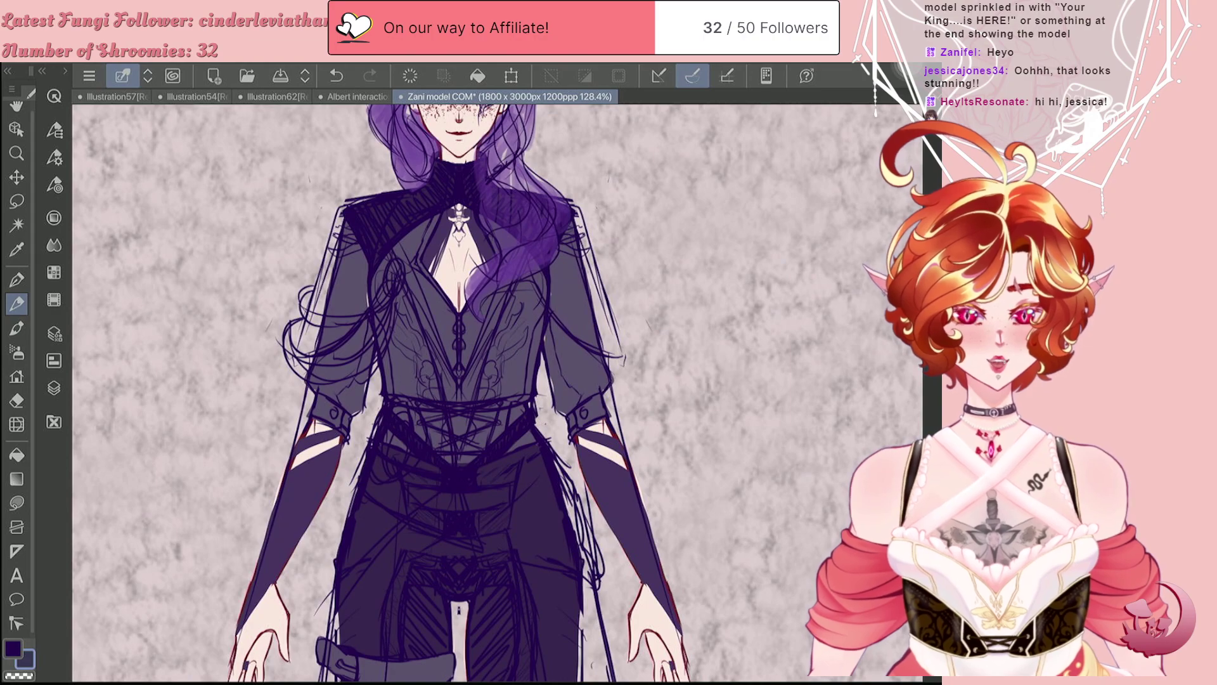
drag(390, 209, 433, 342)
key(ctrl+z)
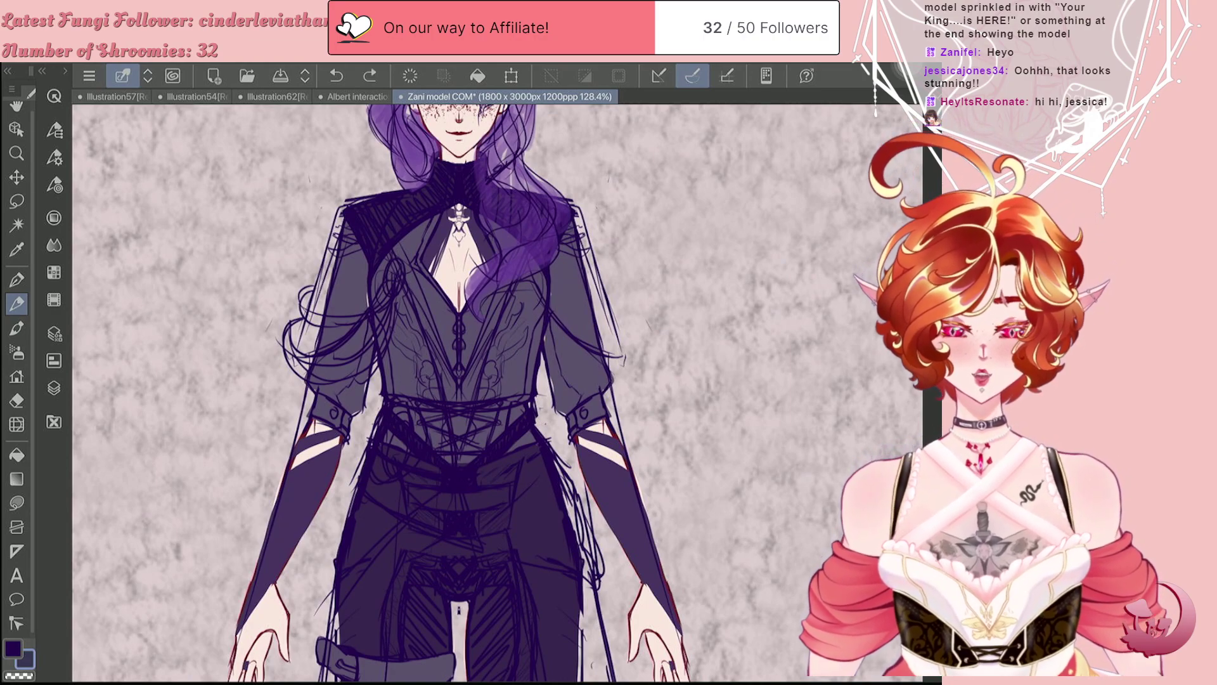
Step: Check the layer order and examine the coat sketch over the outfit from the shoulders down to the thighs
click(54, 388)
click(17, 502)
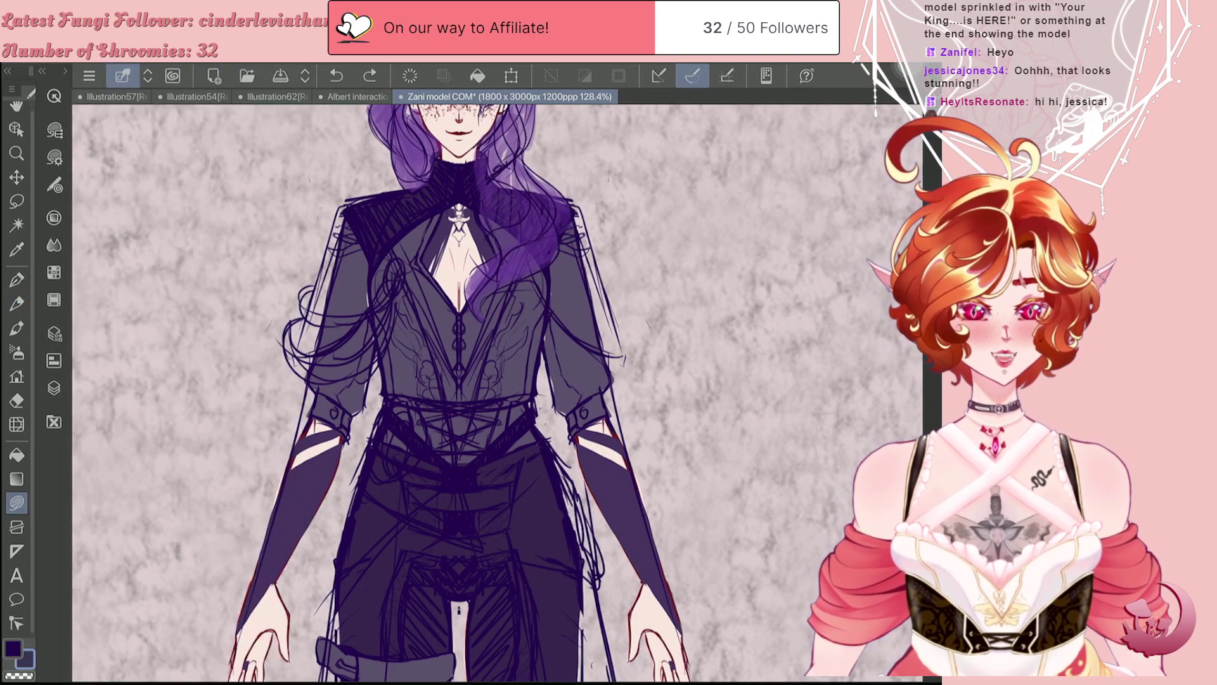
click(54, 388)
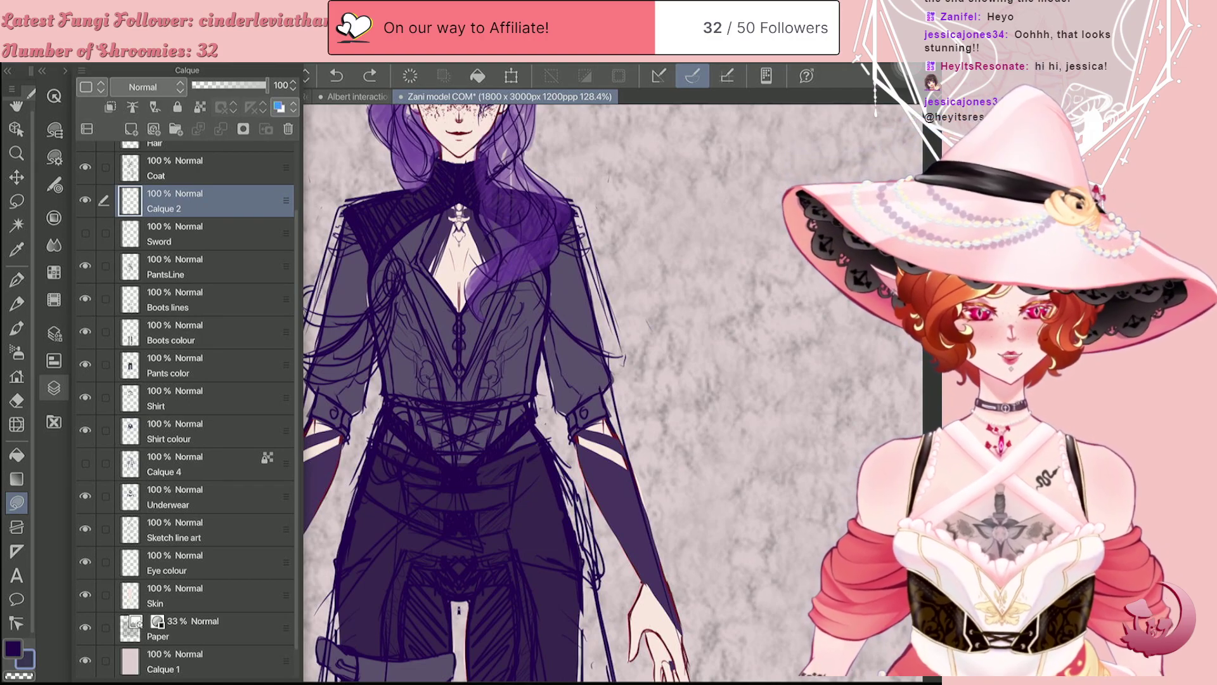
key(e)
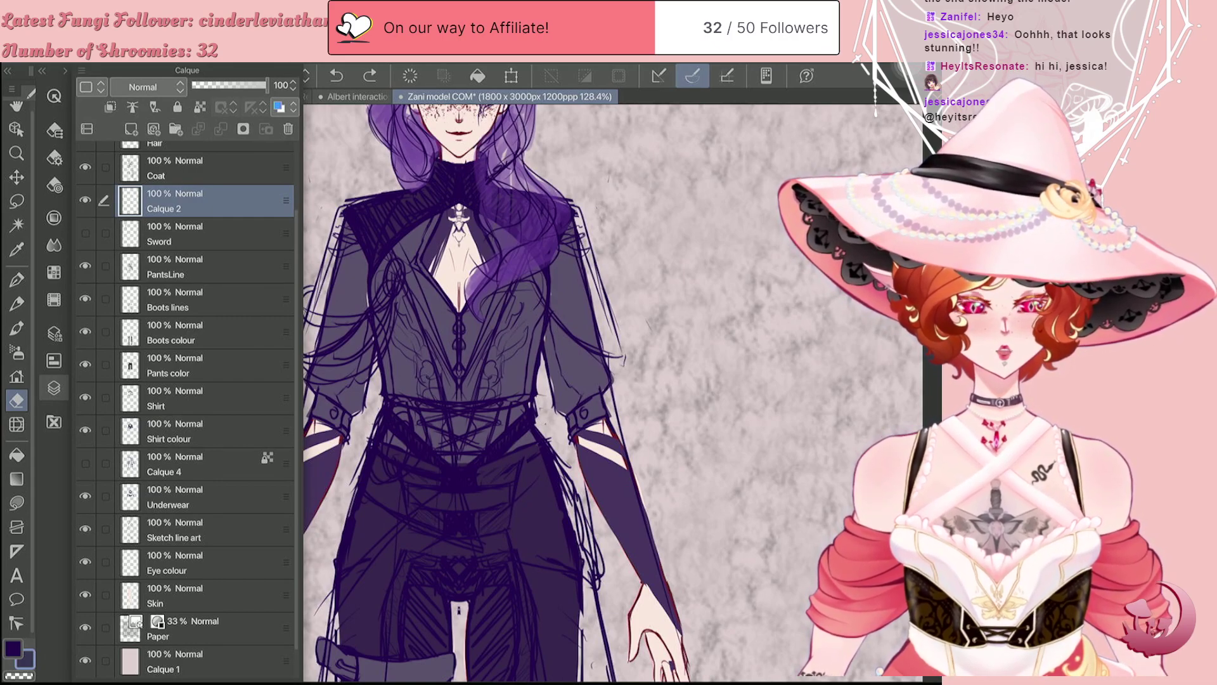
click(54, 387)
scroll(412, 391, down, 3)
scroll(412, 392, down, 3)
scroll(412, 391, up, 4)
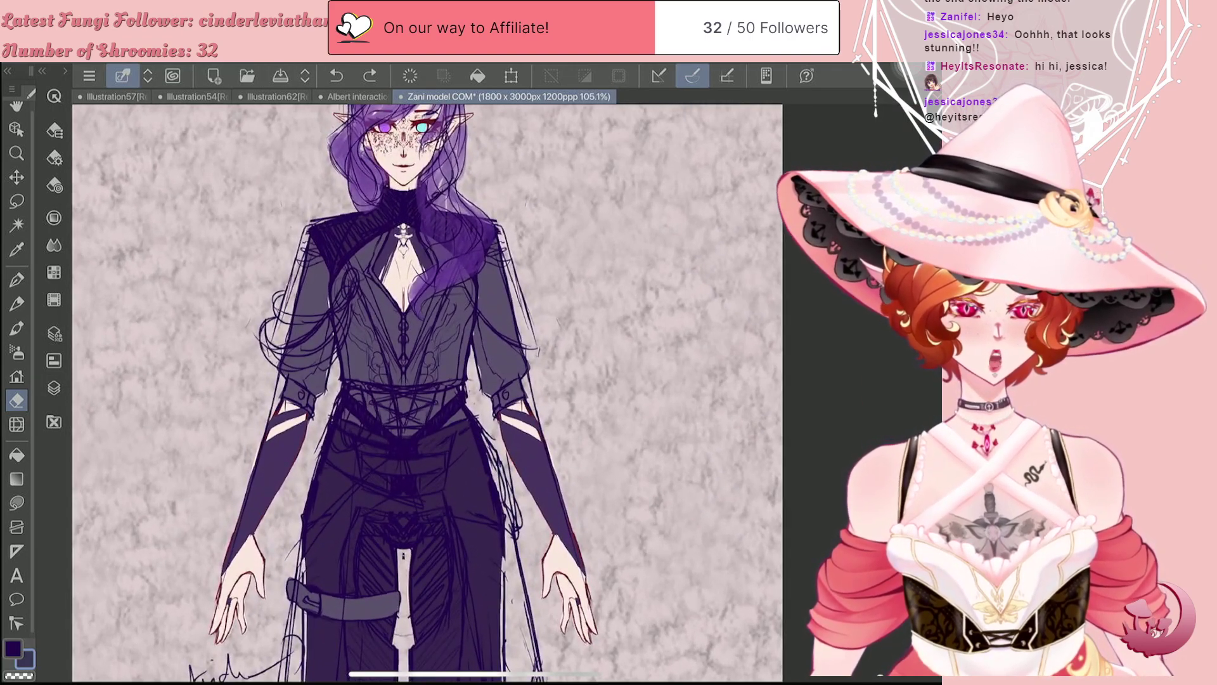
scroll(424, 393, up, 1)
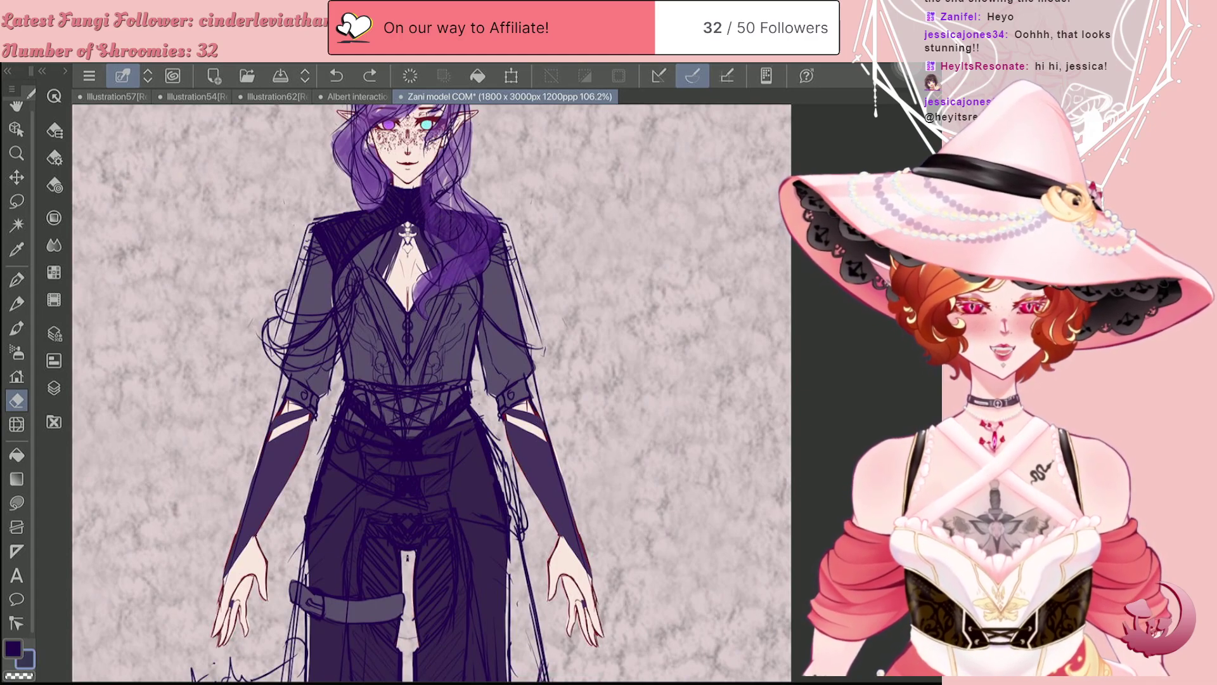
scroll(431, 393, down, 3)
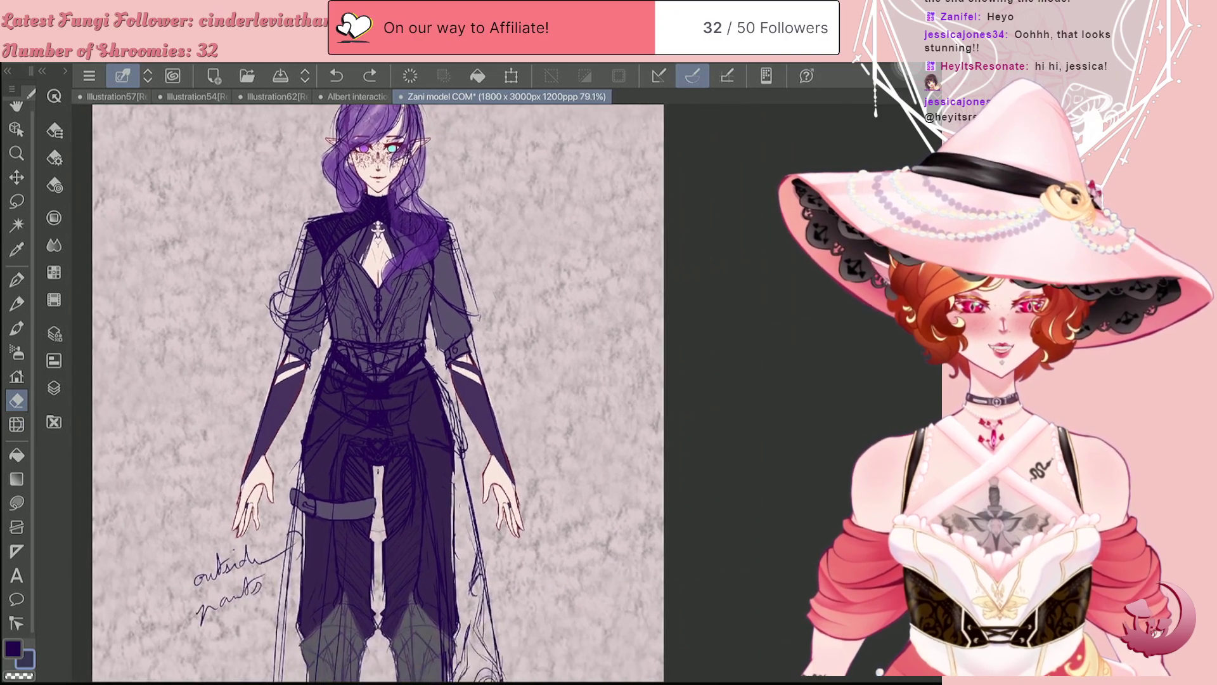
scroll(431, 393, up, 4)
scroll(475, 393, up, 1)
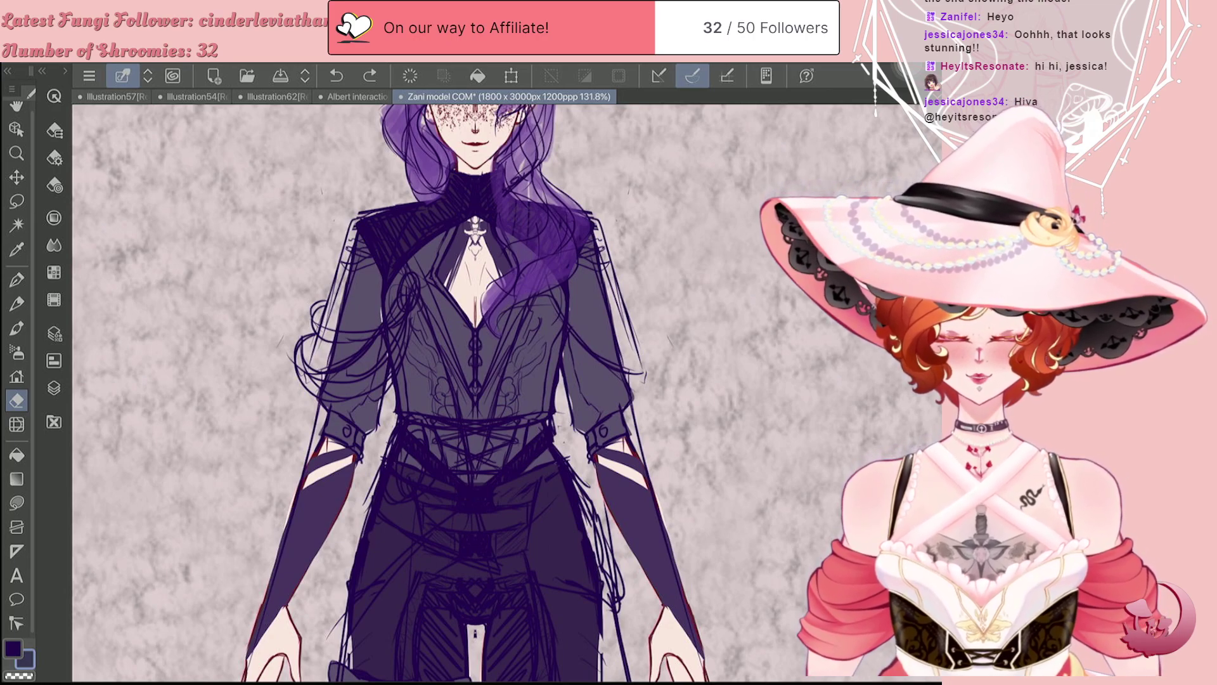
Step: Switch to the freehand fill tool and turn on the symmetry ruler layer, keeping Calque 2 as the active layer
key(j)
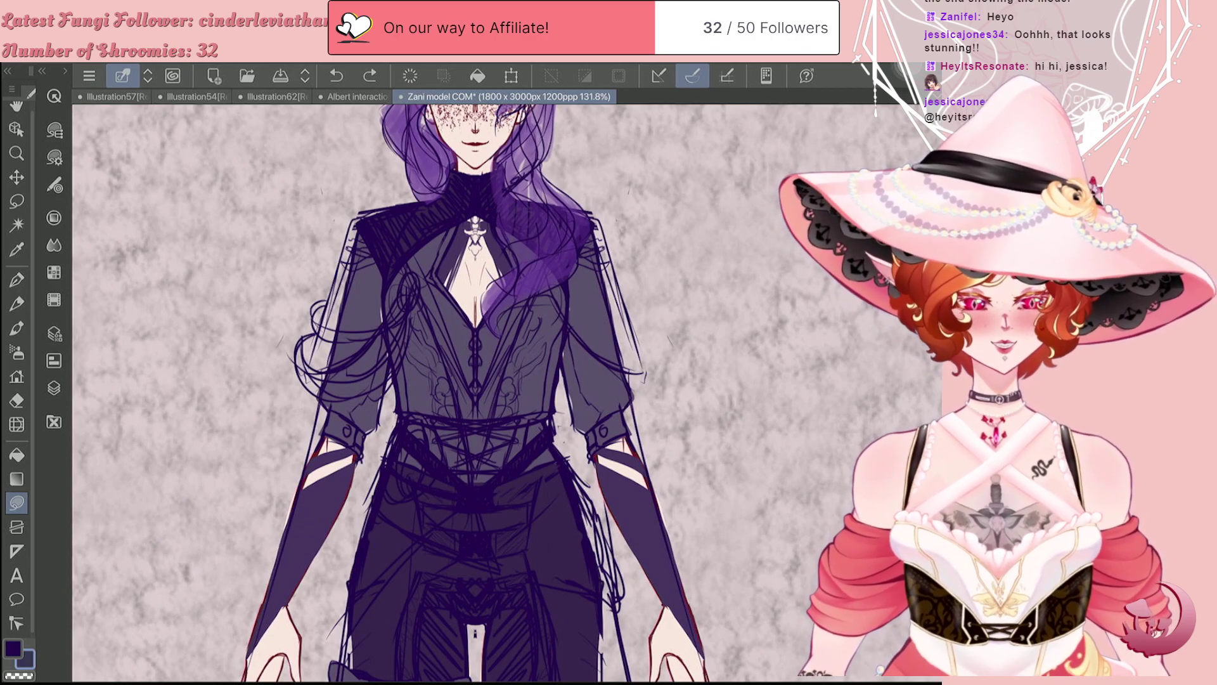
scroll(444, 392, down, 3)
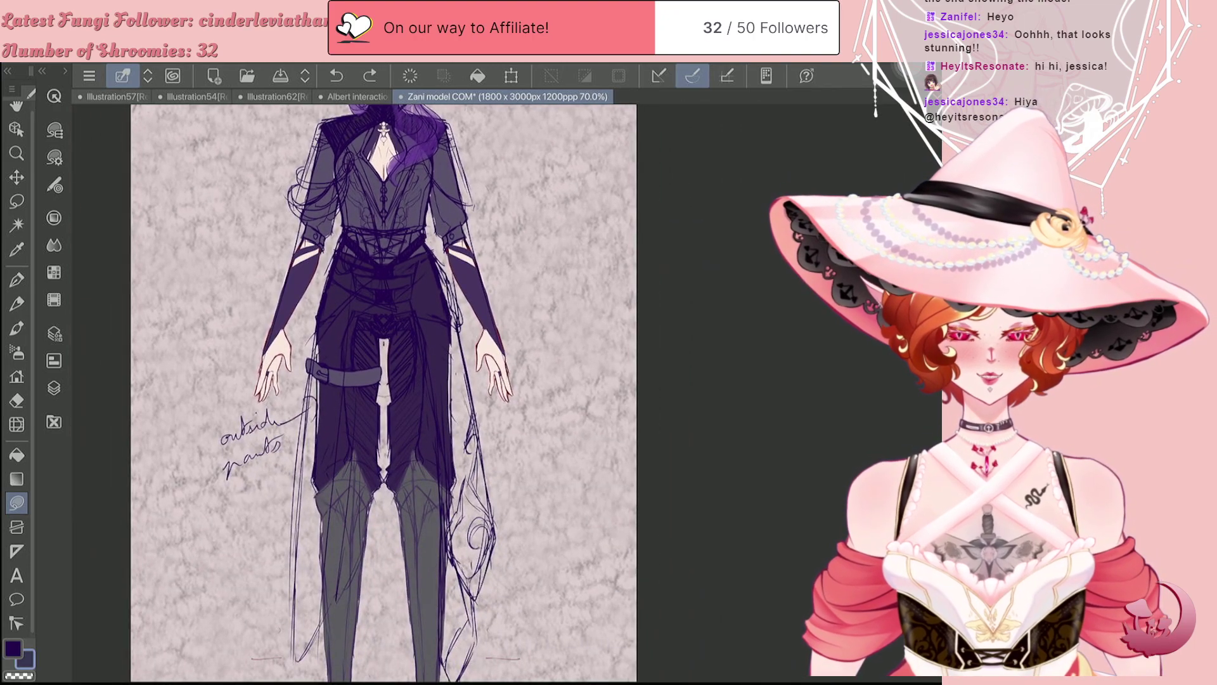
click(54, 387)
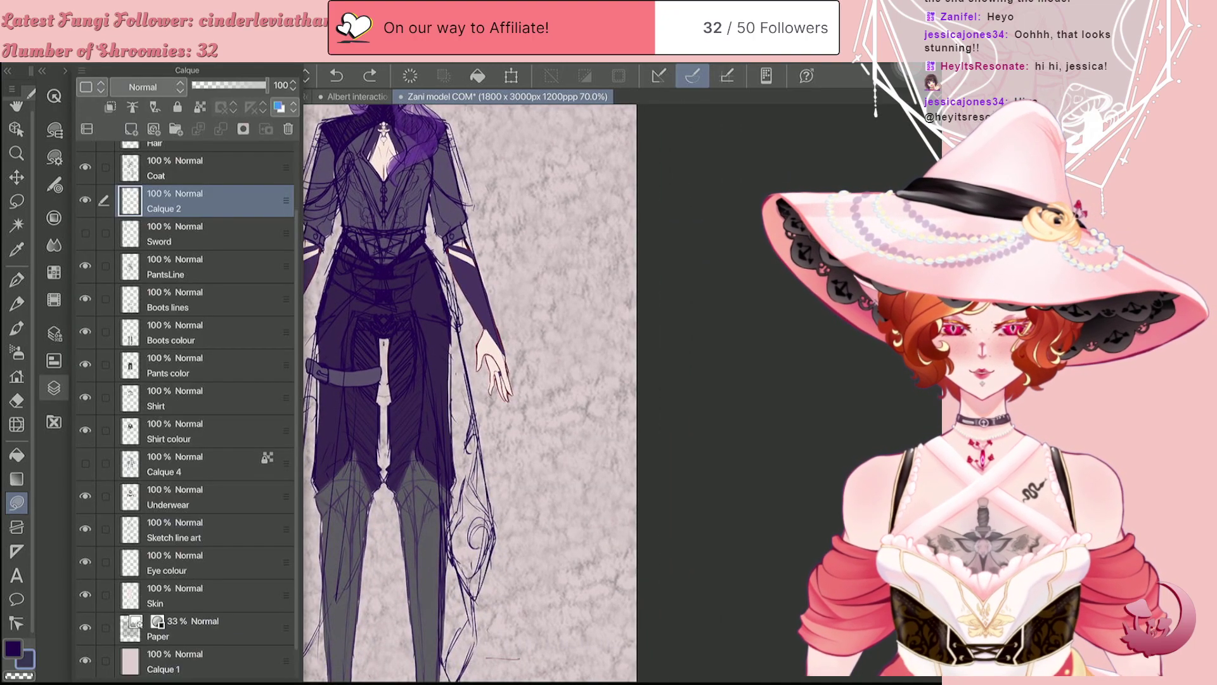
click(53, 388)
key(F7)
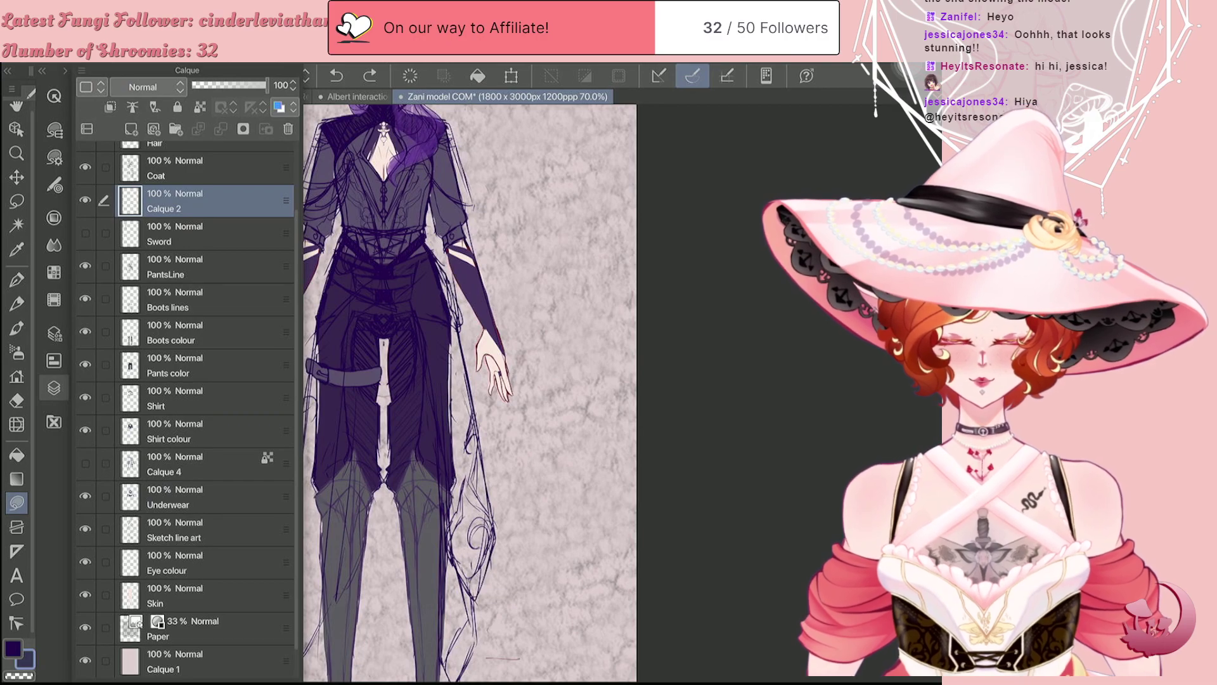
scroll(184, 406, down, 1)
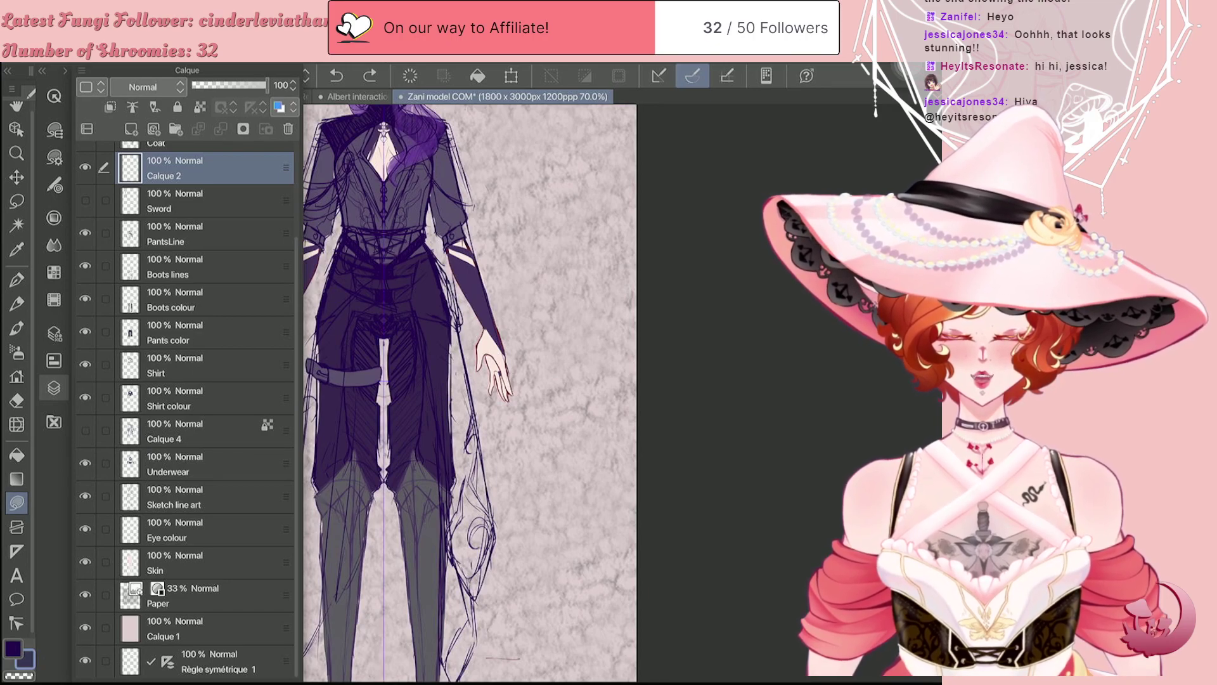
key(F7)
Step: Fill the coat's torso symmetrically with dark blue, from the shoulders to just below the waist, leaving the deep neckline open
scroll(383, 254, up, 5)
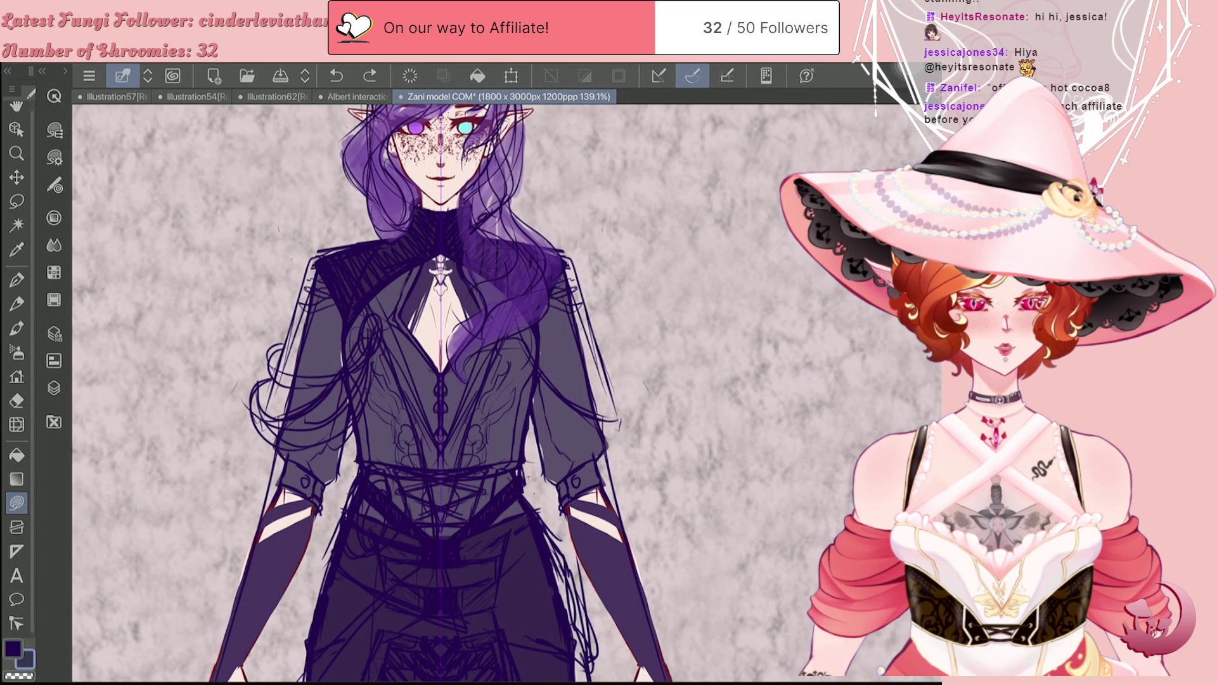
scroll(442, 393, up, 2)
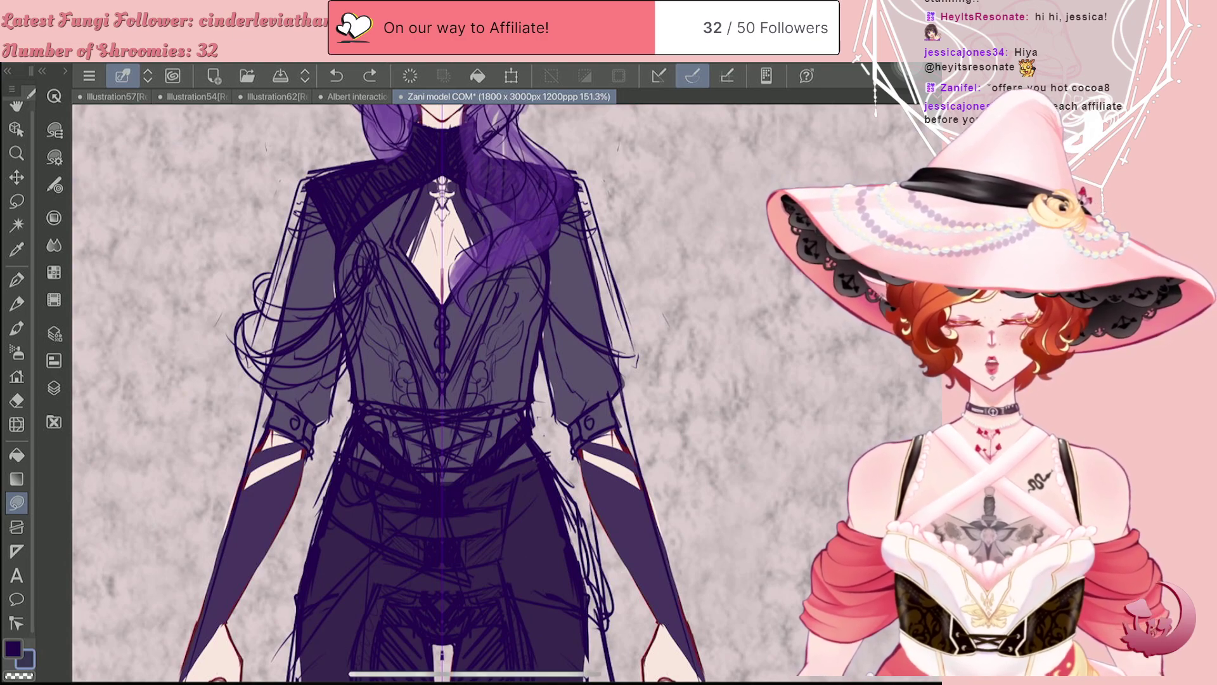
mouse_move(358, 173)
mouse_down()
mouse_move(446, 398)
mouse_move(448, 456)
mouse_move(418, 485)
mouse_move(362, 466)
mouse_move(308, 184)
mouse_move(356, 166)
mouse_up()
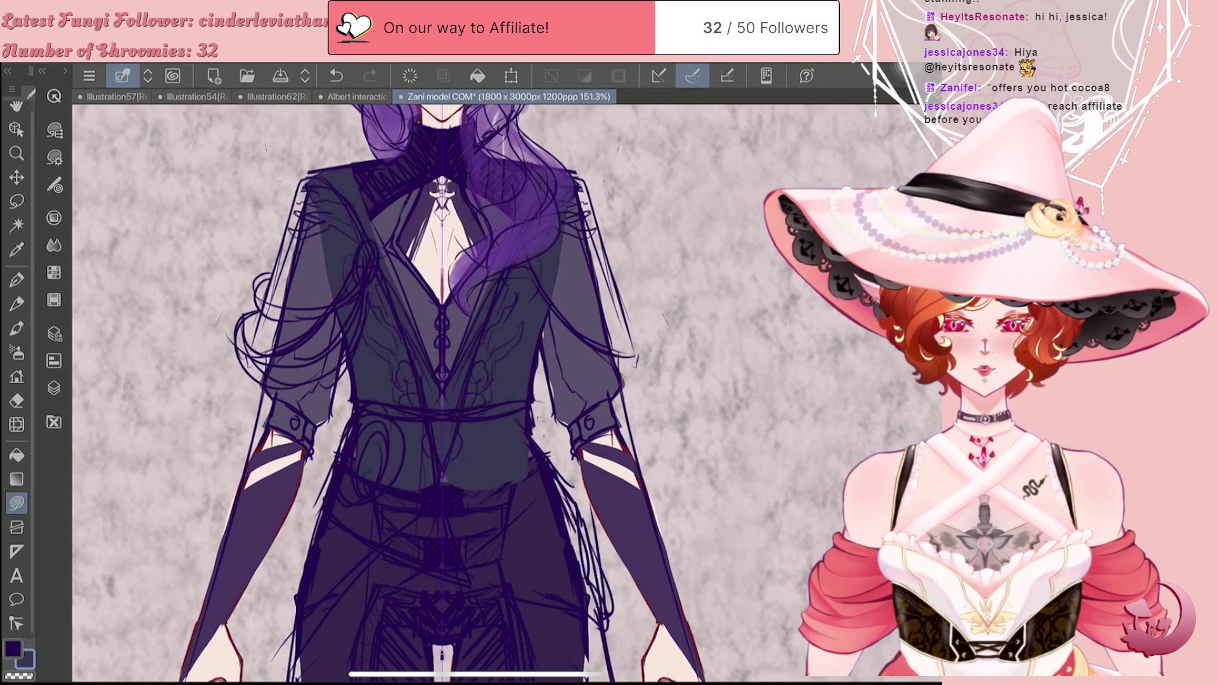
Step: Extend the dark blue coat fill symmetrically over both hips, cutting it away diagonally at the front
scroll(443, 393, down, 2)
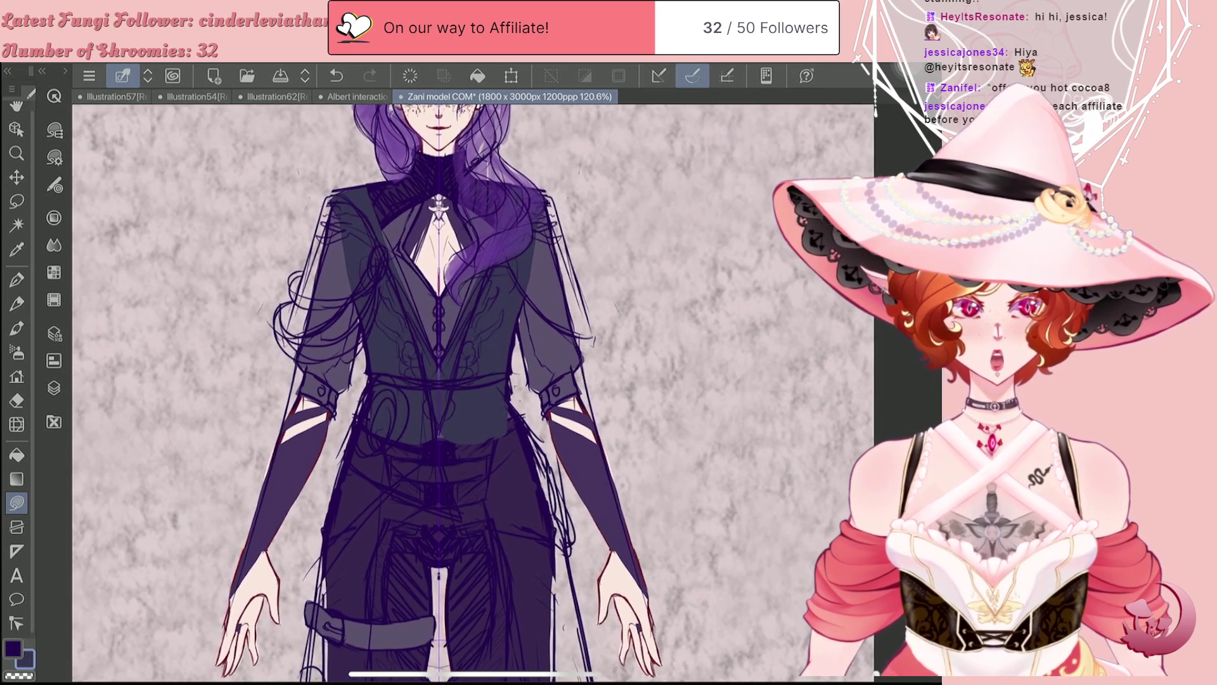
scroll(496, 393, down, 3)
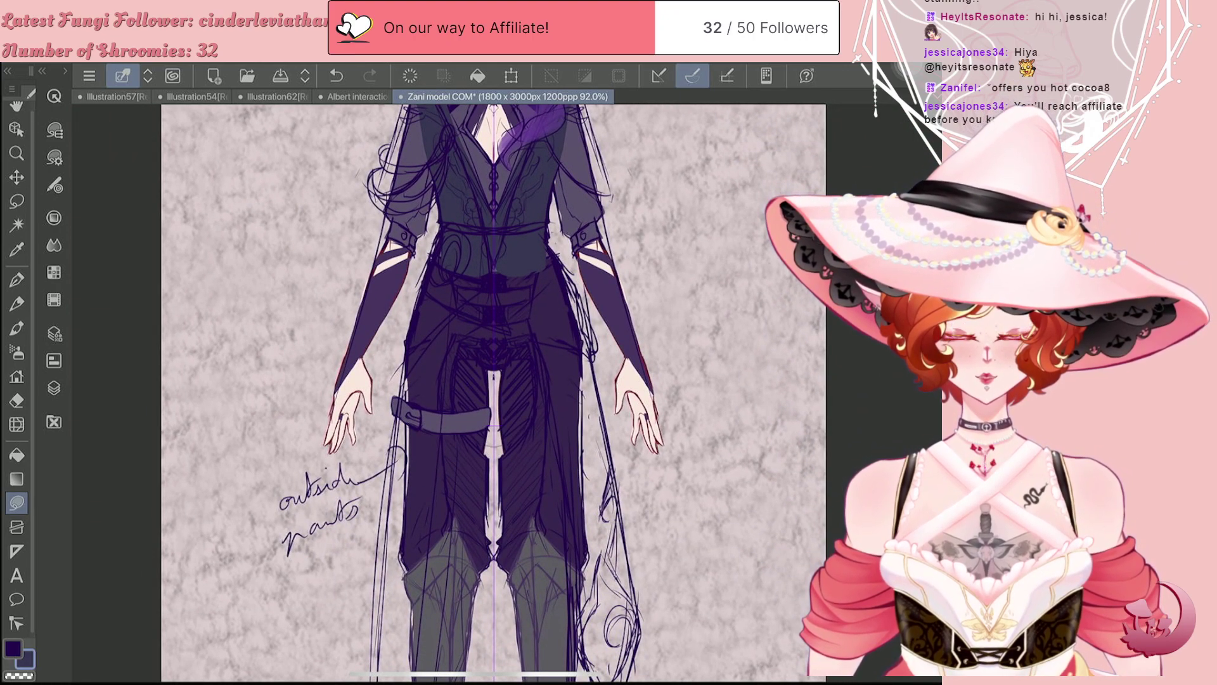
mouse_move(498, 257)
mouse_down()
mouse_move(412, 373)
mouse_move(448, 212)
mouse_move(494, 222)
mouse_up()
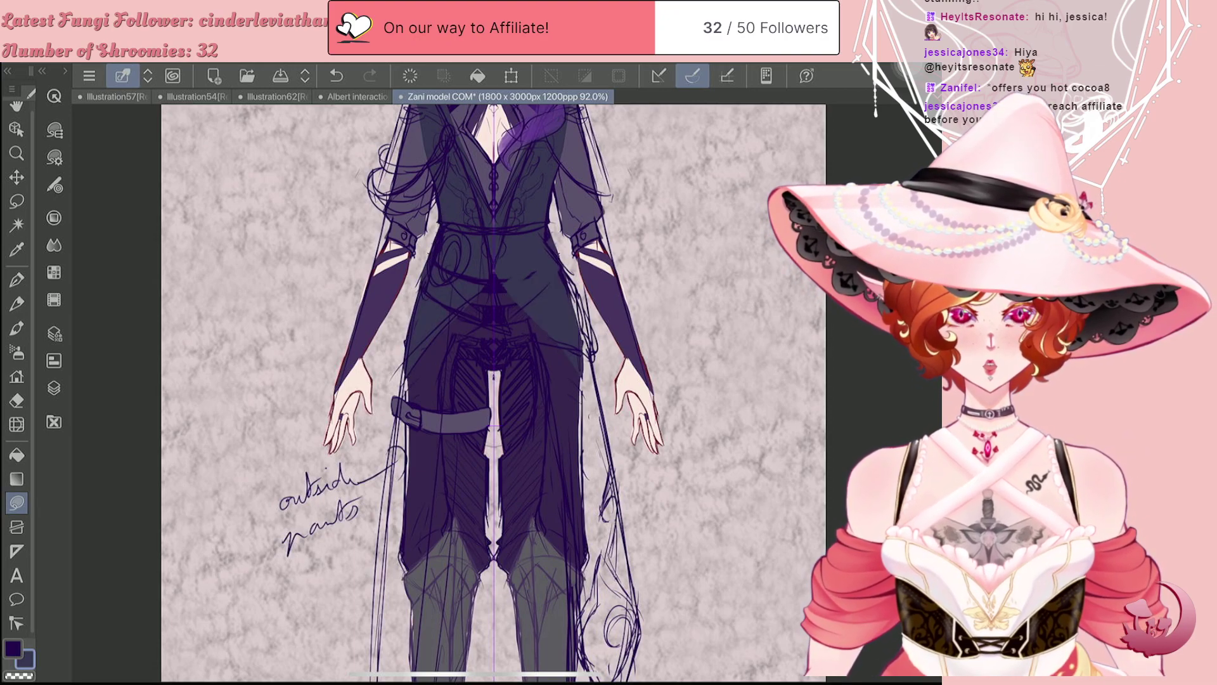
scroll(494, 393, up, 4)
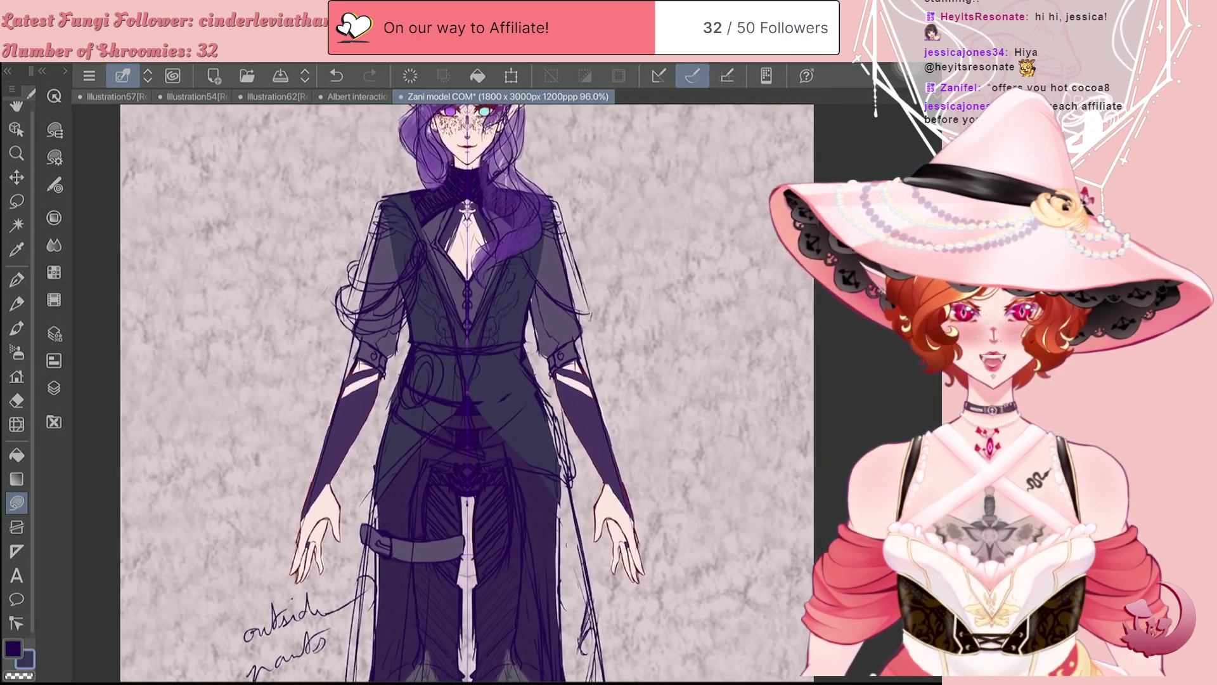
scroll(463, 380, up, 1)
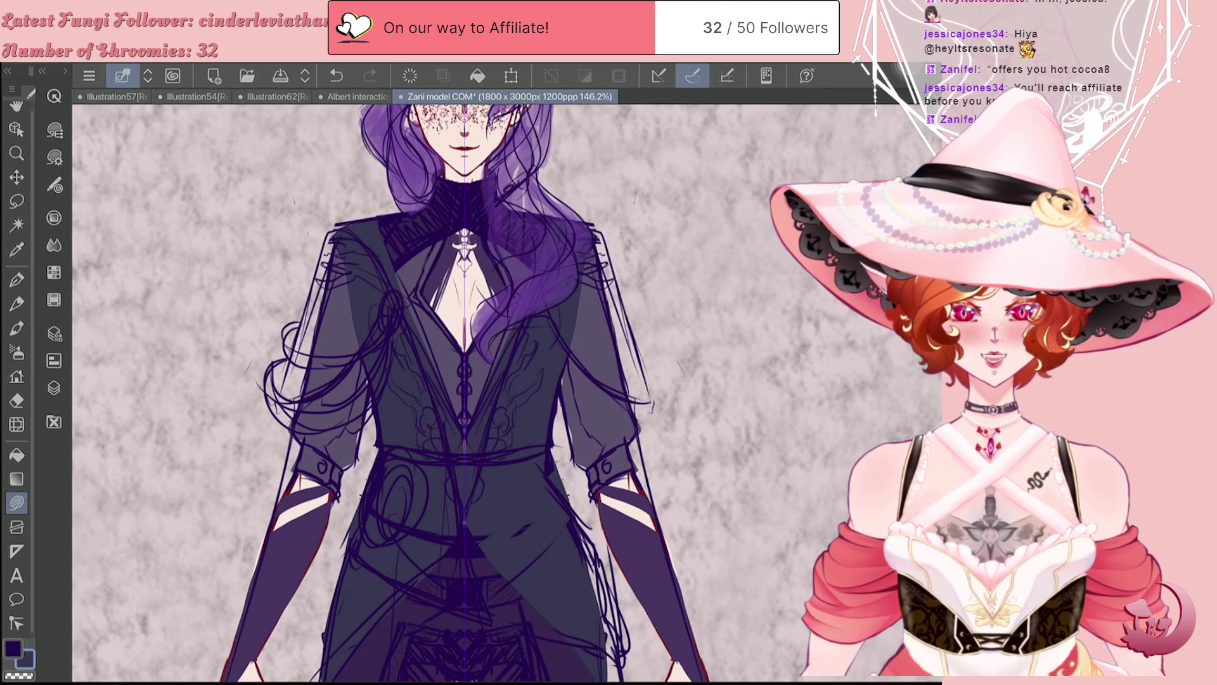
Step: Hide the symmetry ruler layer so the asymmetrical coat tails can be filled separately
scroll(463, 380, down, 3)
scroll(463, 380, down, 6)
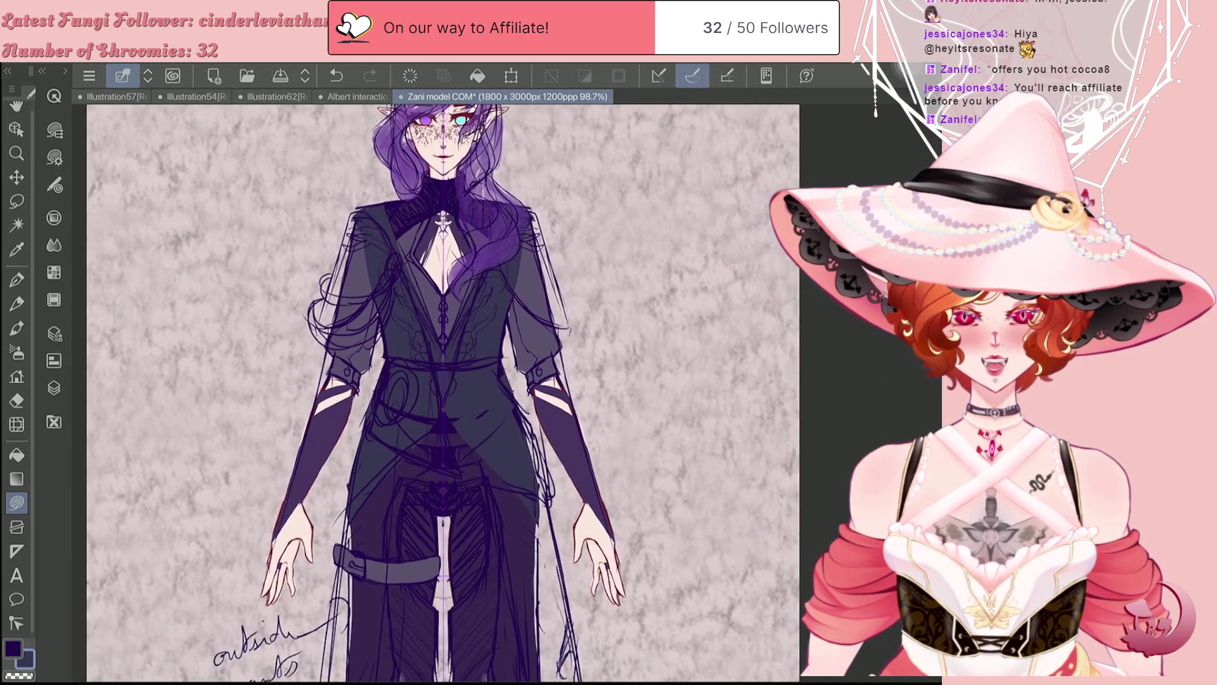
scroll(395, 393, down, 2)
scroll(395, 392, up, 2)
scroll(444, 393, up, 1)
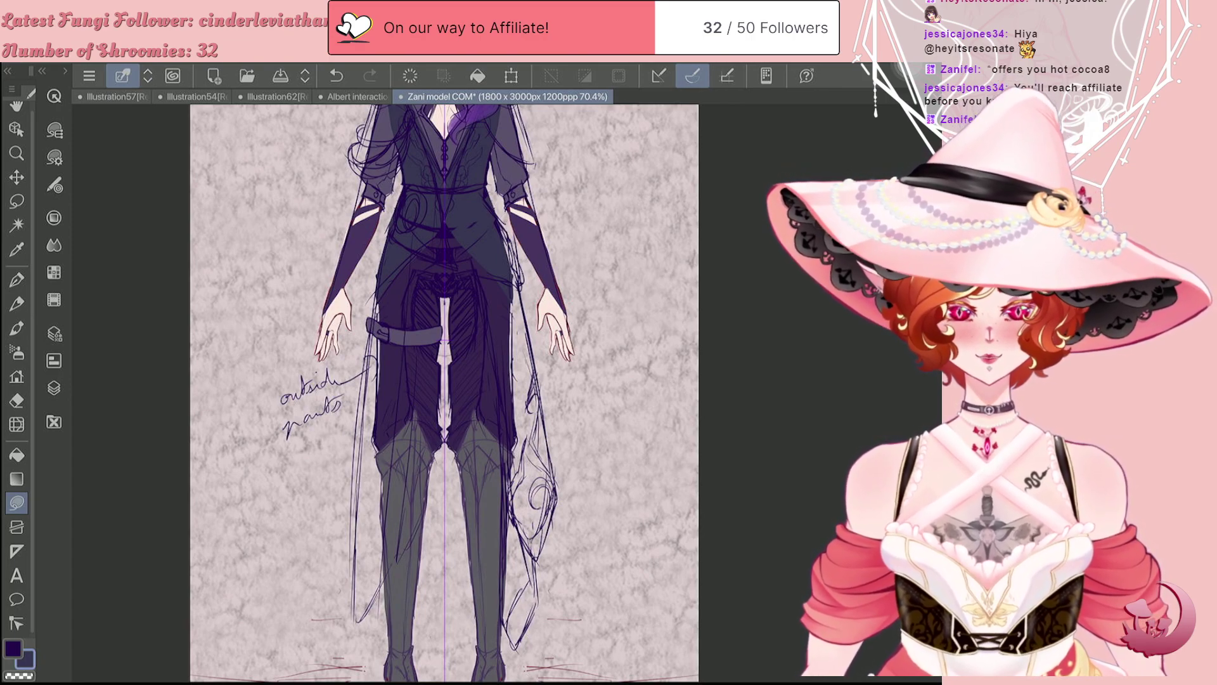
click(54, 387)
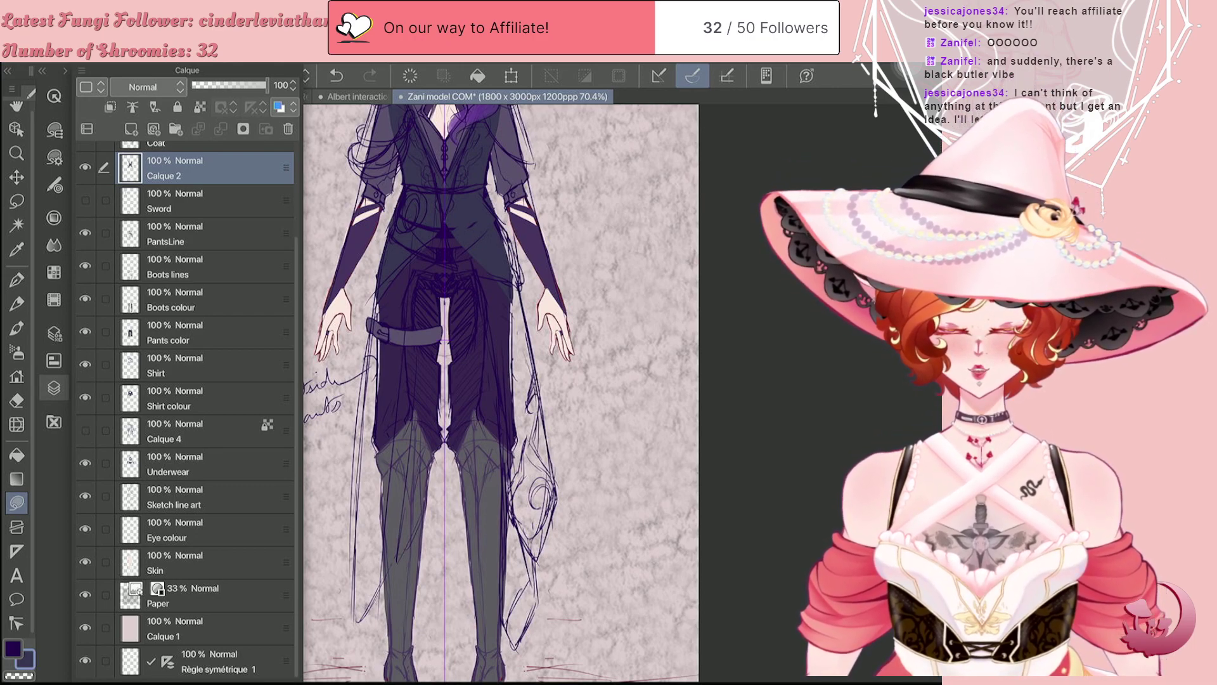
click(85, 660)
click(54, 388)
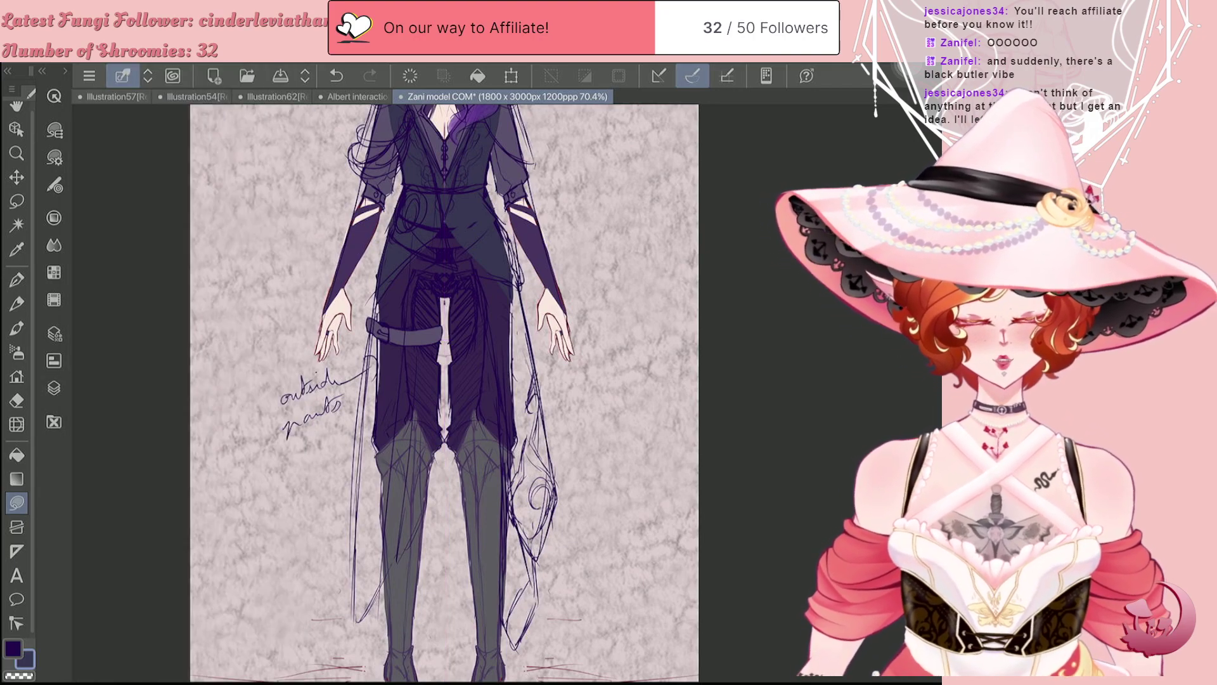
Step: Fill the long layered coat tail on the character's left side with dark blue, from the waist down to its lowest point
mouse_move(453, 214)
mouse_down()
mouse_move(488, 300)
mouse_move(514, 496)
mouse_move(543, 560)
mouse_up()
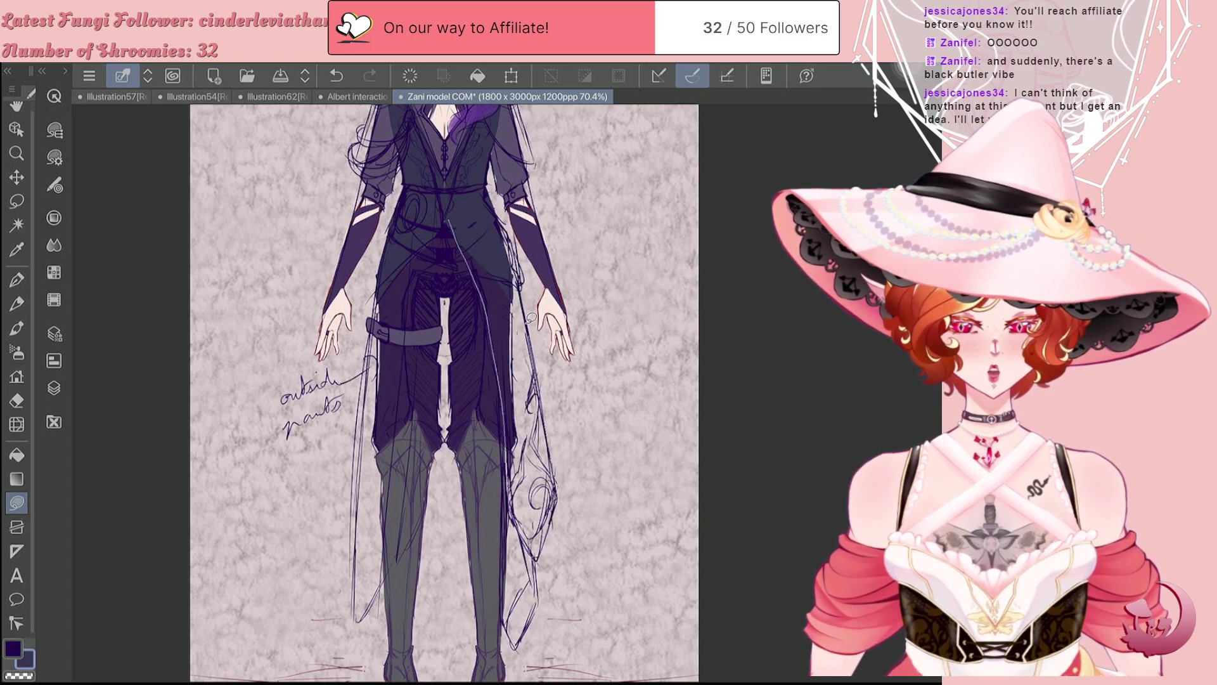
drag(494, 213, 459, 175)
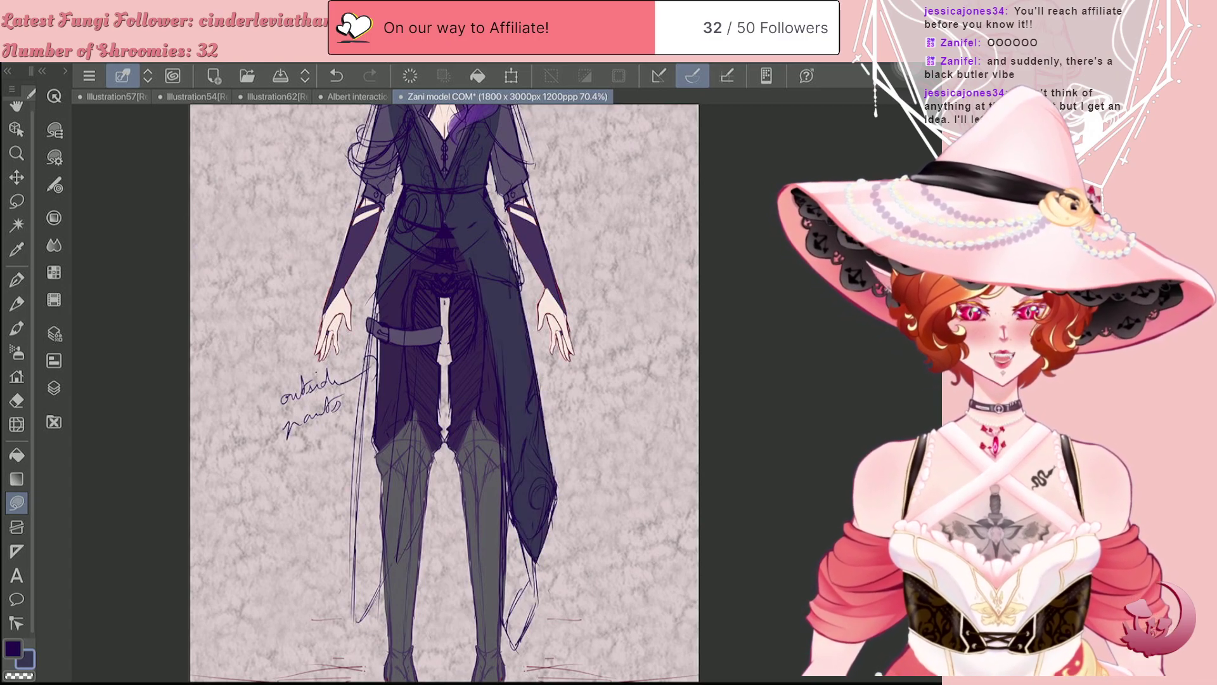
mouse_move(382, 297)
mouse_down()
mouse_move(362, 617)
mouse_move(387, 561)
mouse_move(371, 423)
mouse_move(382, 298)
mouse_up()
key(ctrl+z)
scroll(243, 220, down, 2)
scroll(378, 493, up, 2)
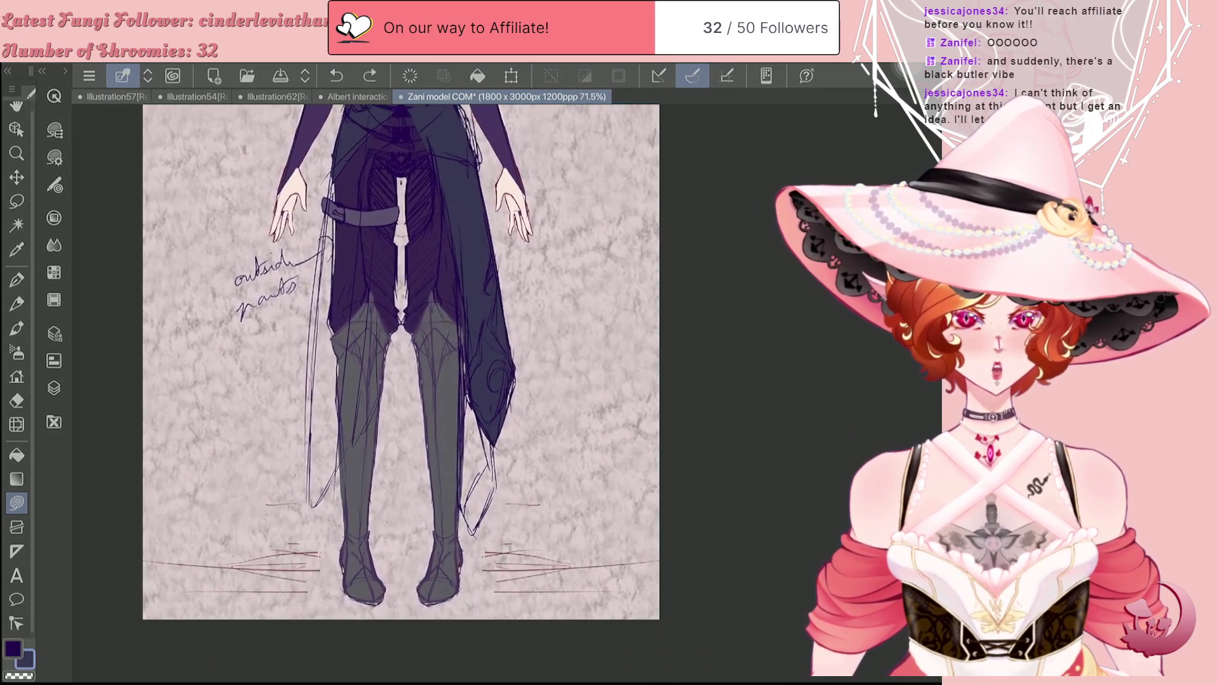
mouse_move(475, 272)
mouse_down()
mouse_move(478, 525)
mouse_move(497, 582)
mouse_move(526, 510)
mouse_move(496, 302)
mouse_up()
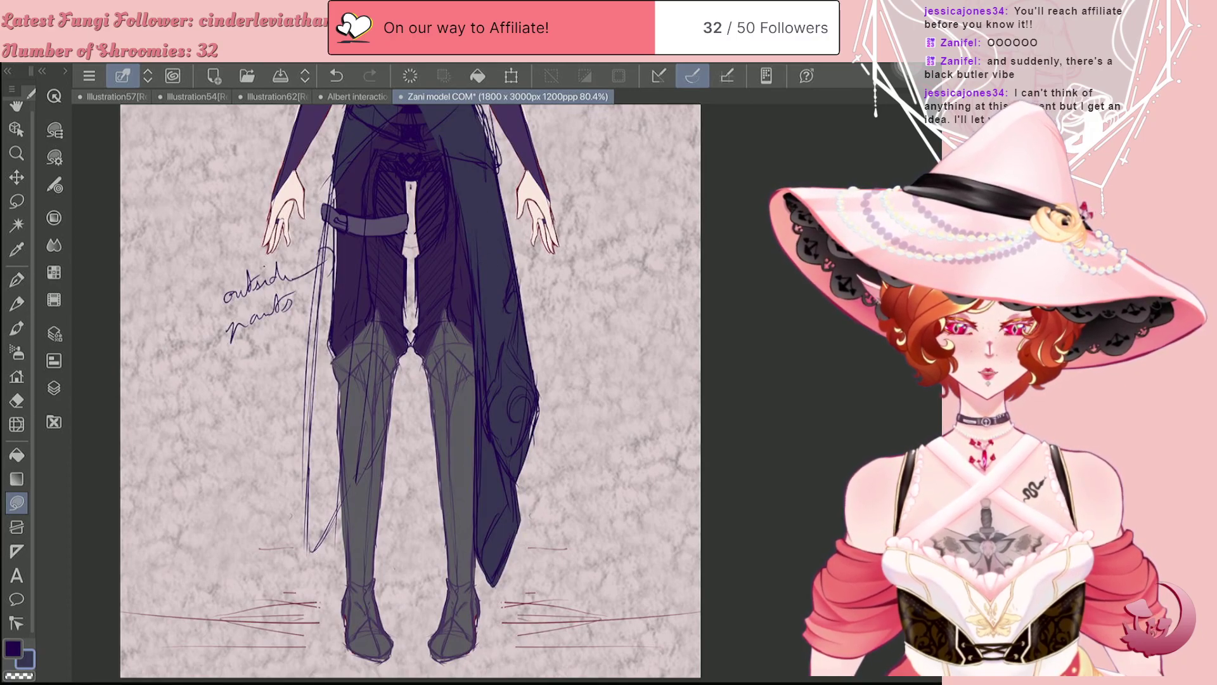
Step: Fill the short coat sleeve on the character's right arm with dark blue, from the shoulder to above the cuff
scroll(410, 390, down, 4)
scroll(406, 286, up, 5)
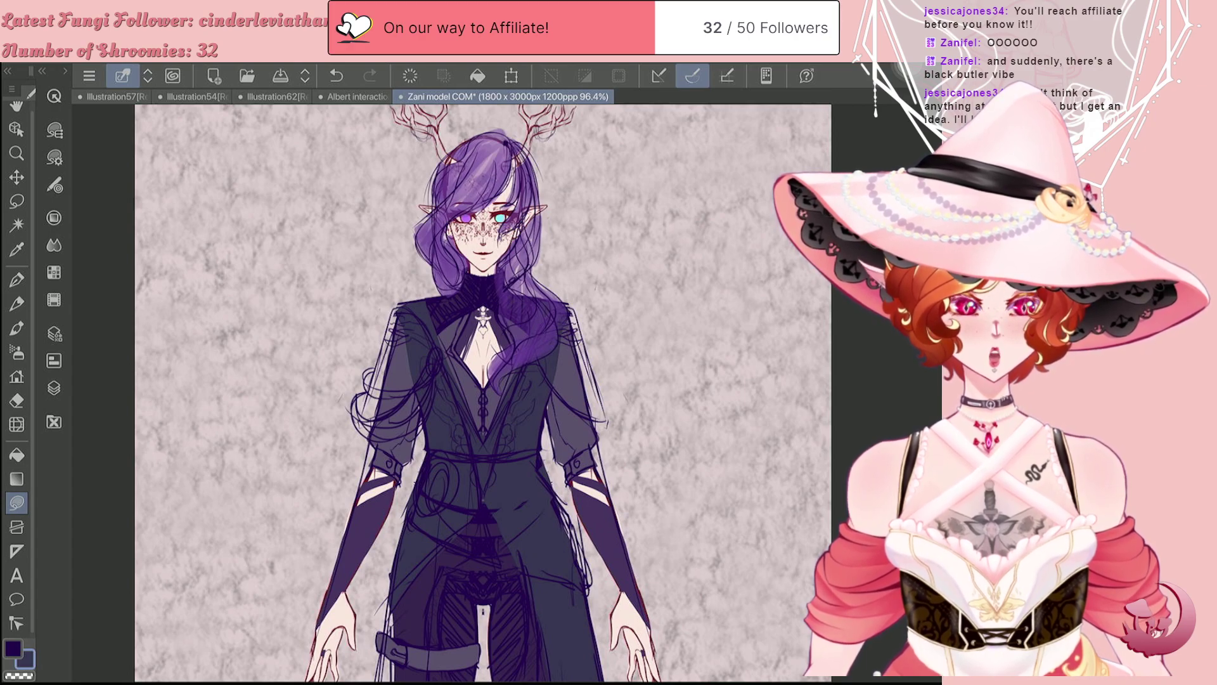
key(e)
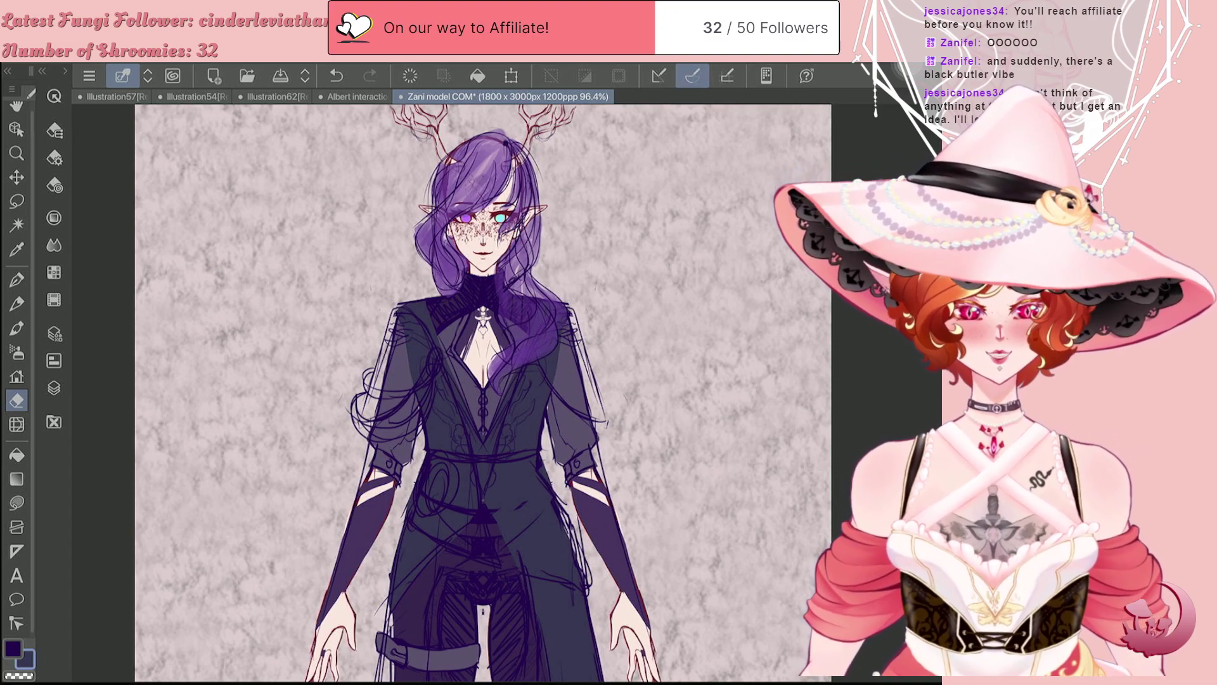
scroll(483, 393, up, 3)
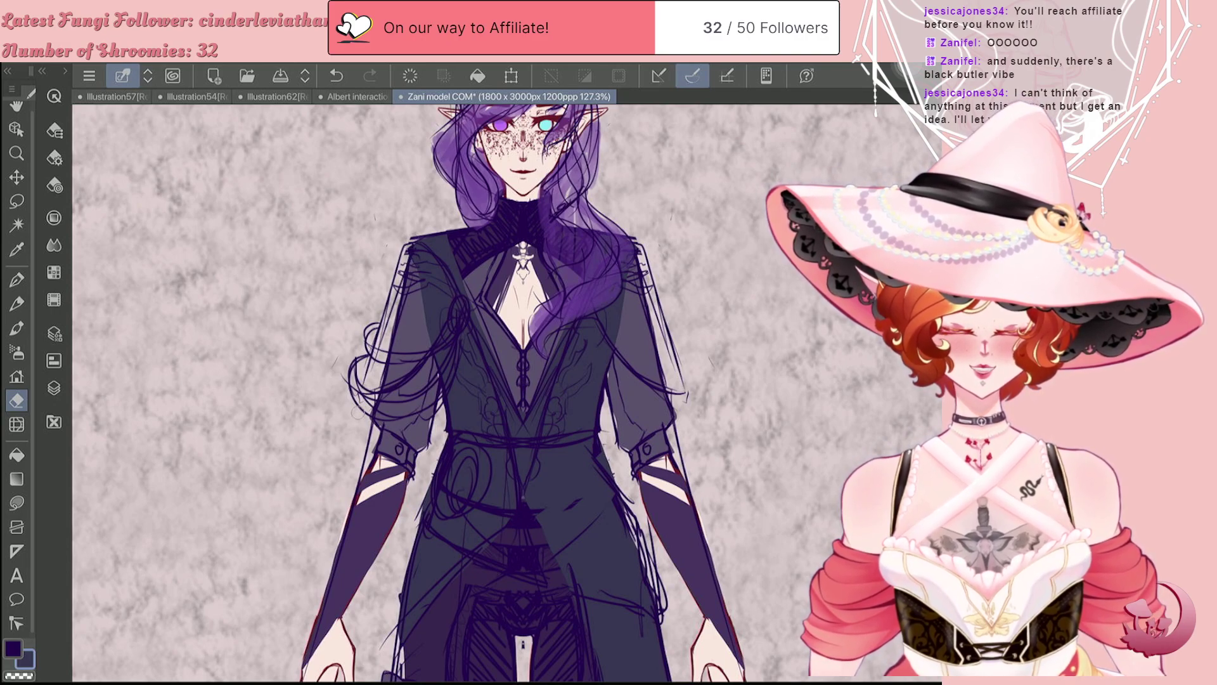
key(j)
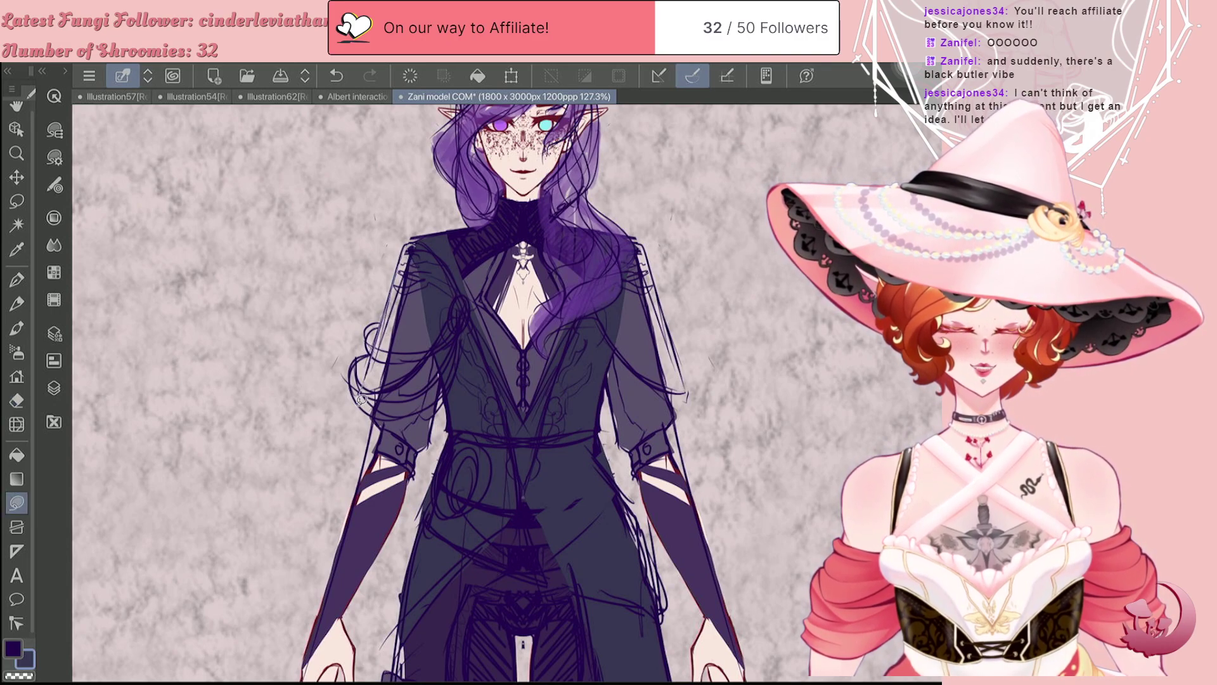
mouse_move(378, 411)
mouse_down()
mouse_move(417, 402)
mouse_move(459, 367)
mouse_move(478, 304)
mouse_move(463, 259)
mouse_up()
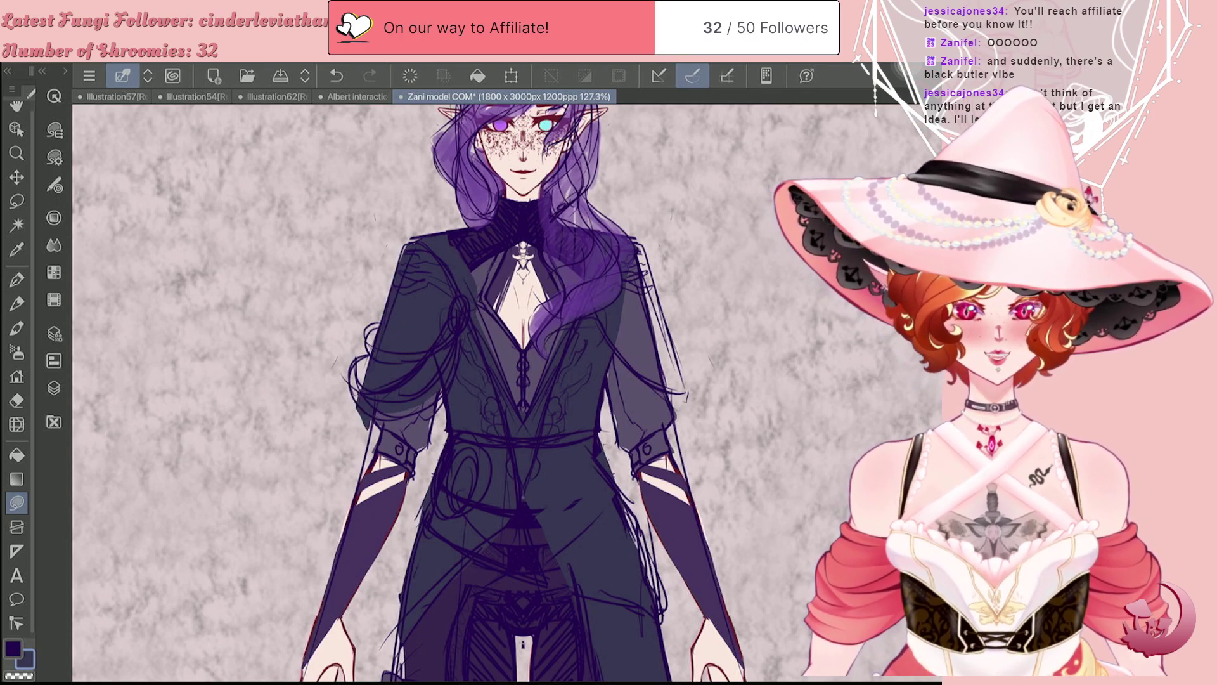
Step: Fill the matching coat sleeve on the character's left arm with dark blue down to its slanted hem
scroll(507, 393, down, 3)
scroll(507, 393, up, 3)
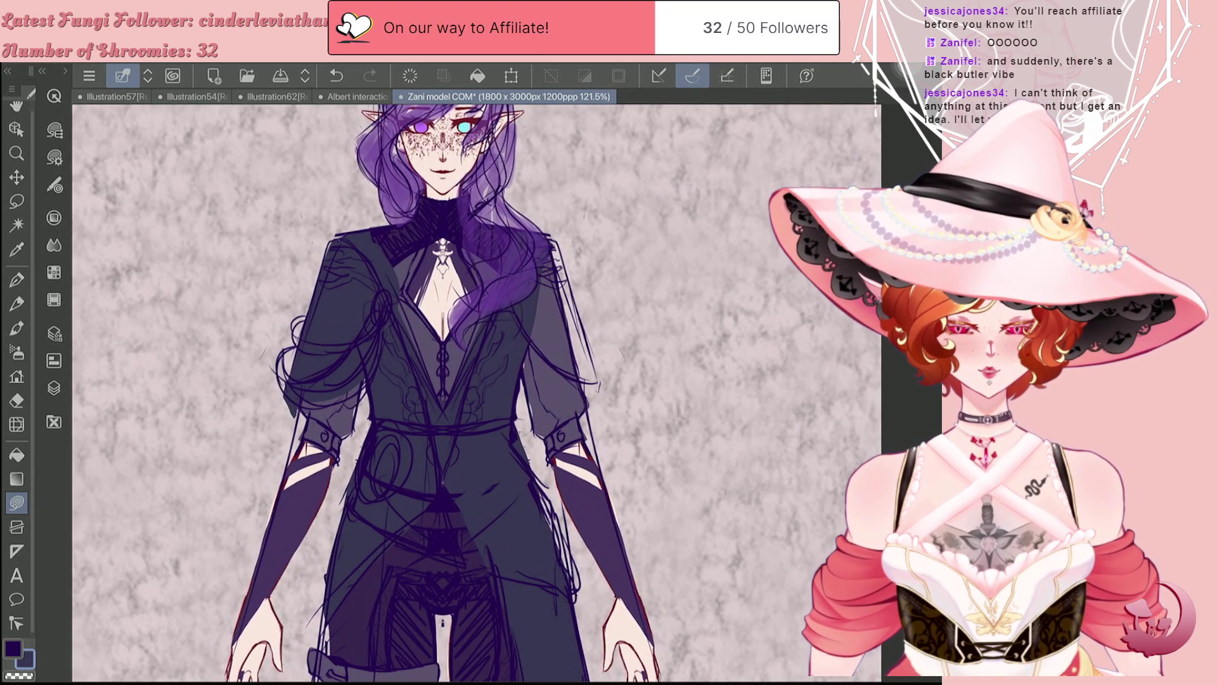
mouse_move(510, 291)
mouse_down()
mouse_move(565, 374)
mouse_move(599, 380)
mouse_move(570, 263)
mouse_move(509, 285)
mouse_up()
scroll(444, 393, down, 5)
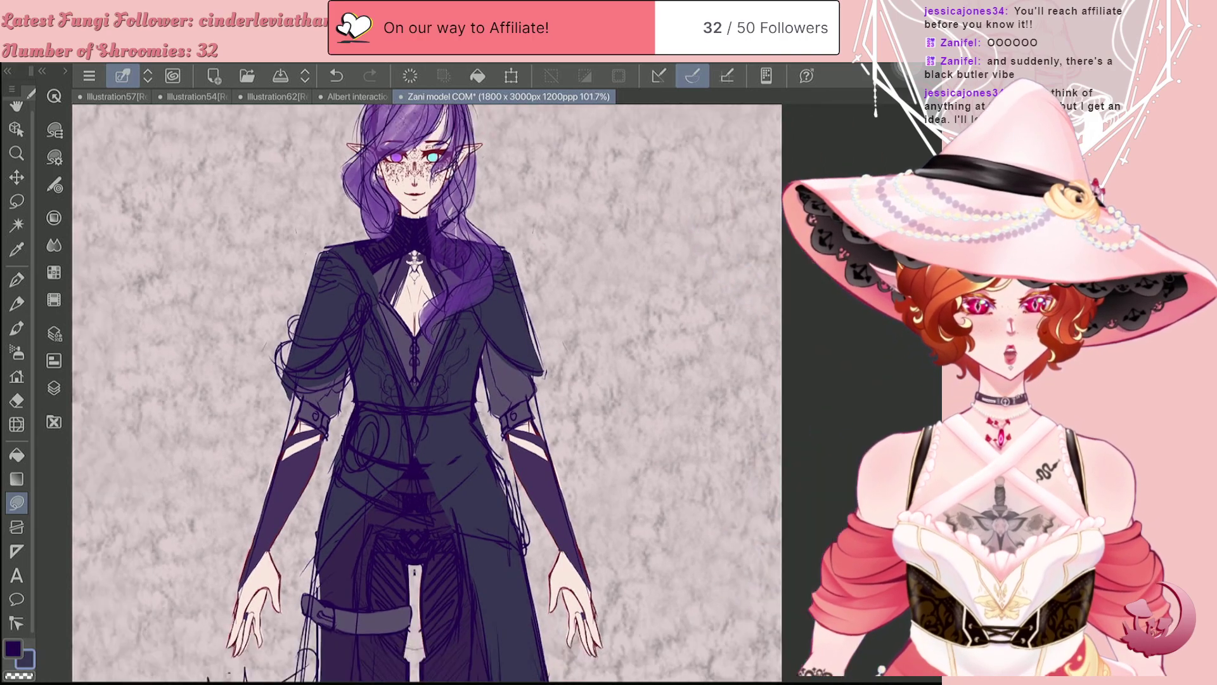
Step: Add a layer directly above Paper and fill the rear coat tail outside the character's right leg with dark blue down to its point
scroll(425, 361, down, 2)
scroll(319, 488, up, 3)
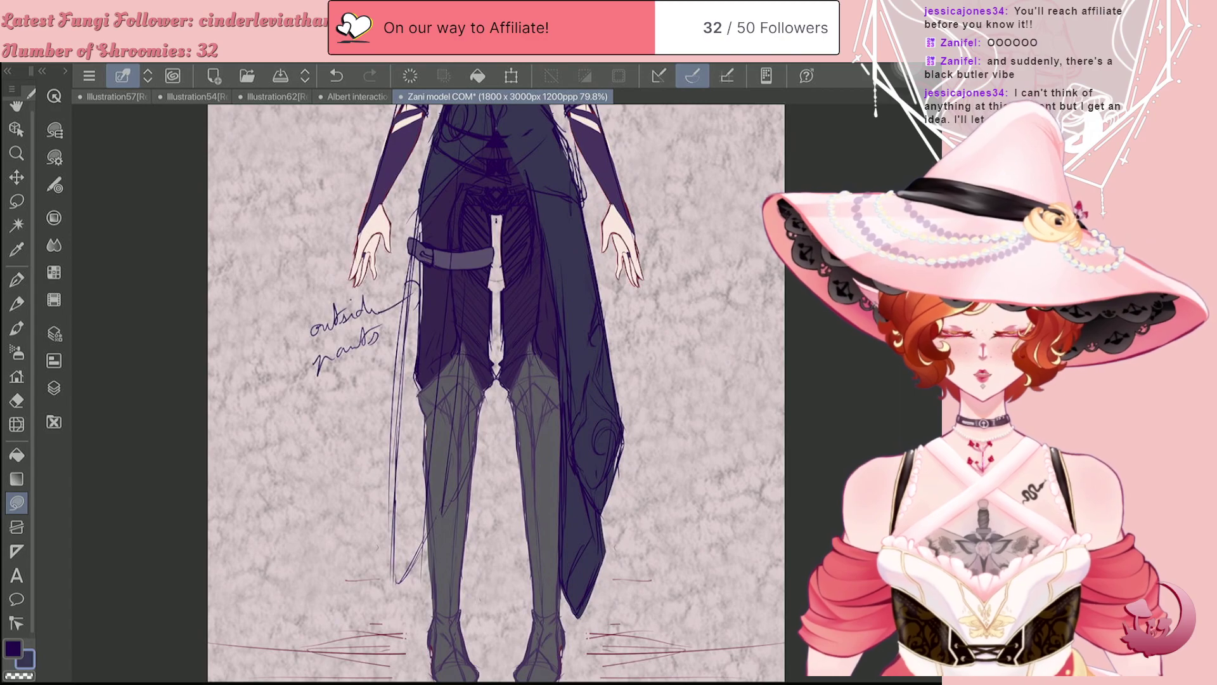
click(54, 387)
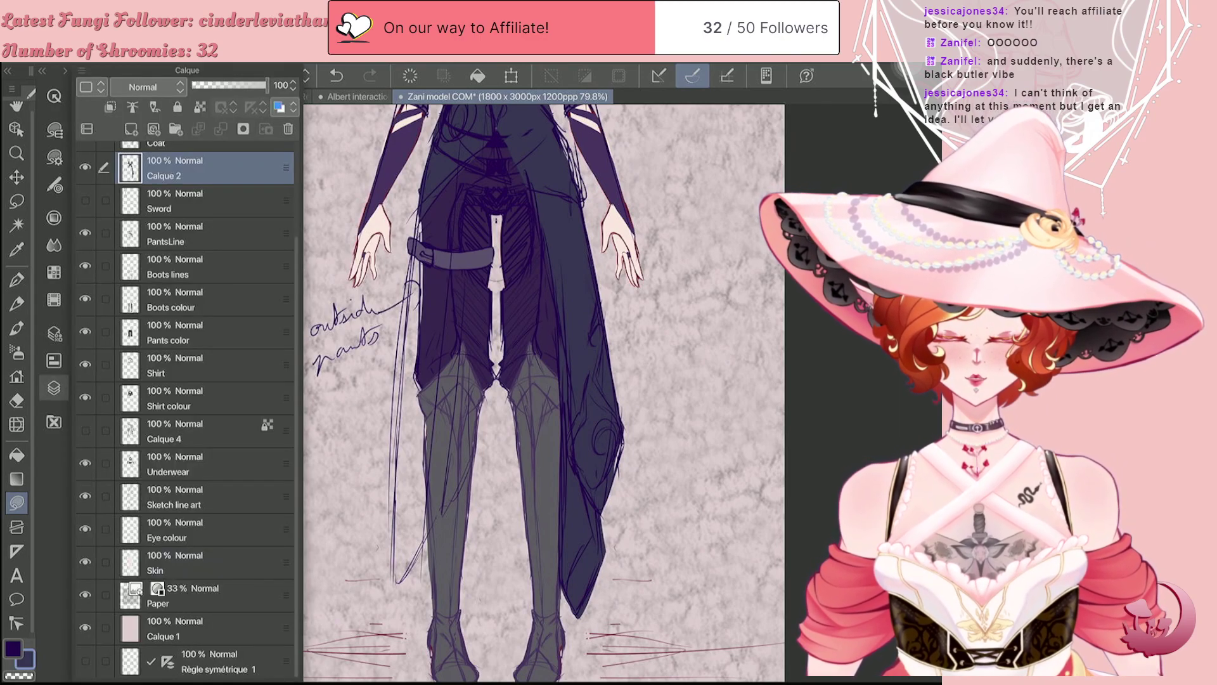
click(204, 594)
click(132, 129)
click(54, 387)
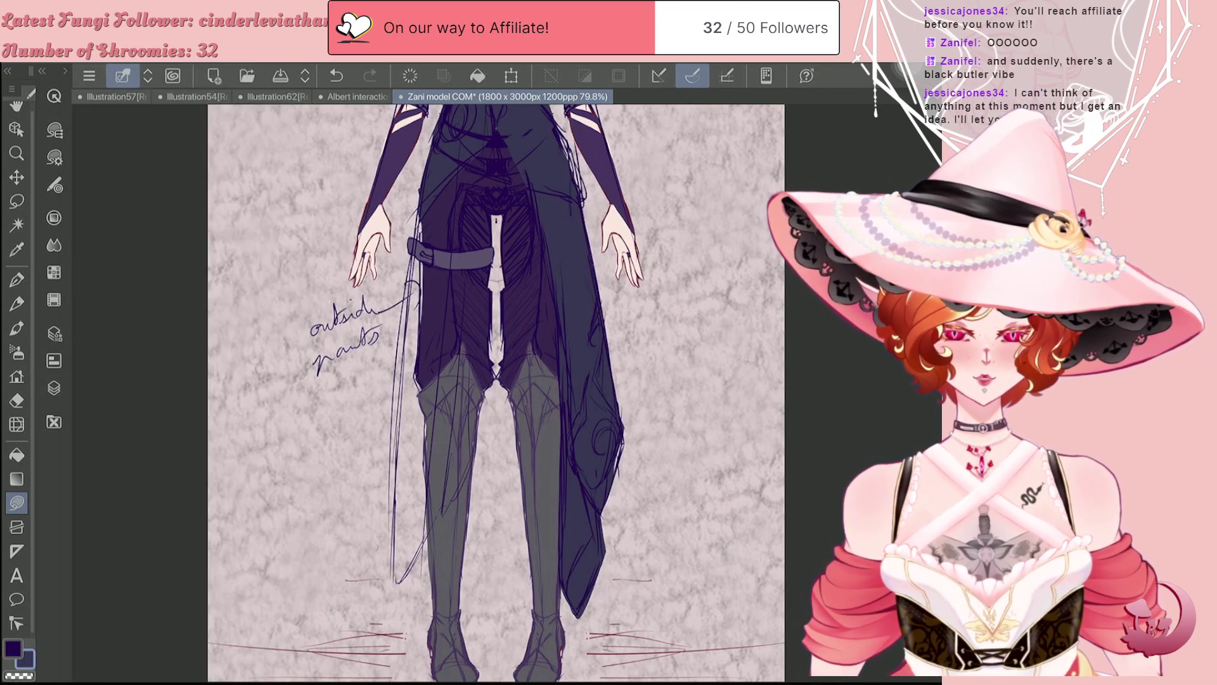
mouse_move(440, 512)
mouse_down()
mouse_move(460, 487)
mouse_move(477, 398)
mouse_move(477, 184)
mouse_move(396, 586)
mouse_up()
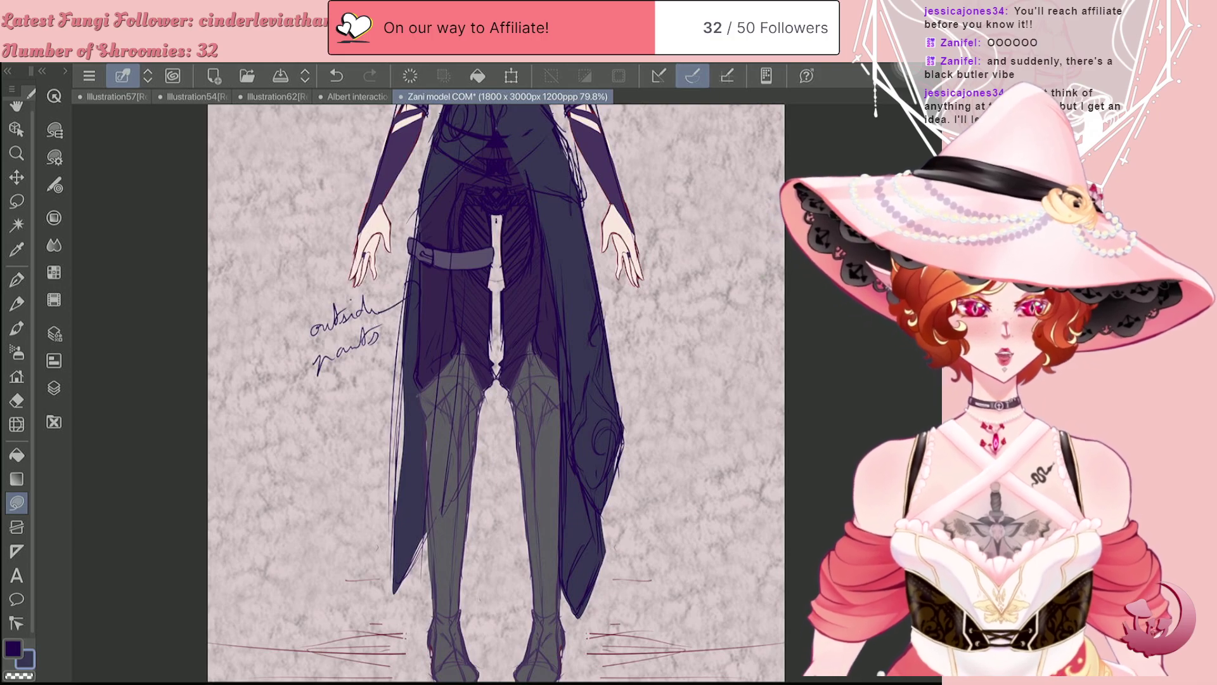
Step: Fill the rear coat section visible between the legs with dark blue, from the crotch down to a rounded end at the calves
scroll(497, 380, up, 3)
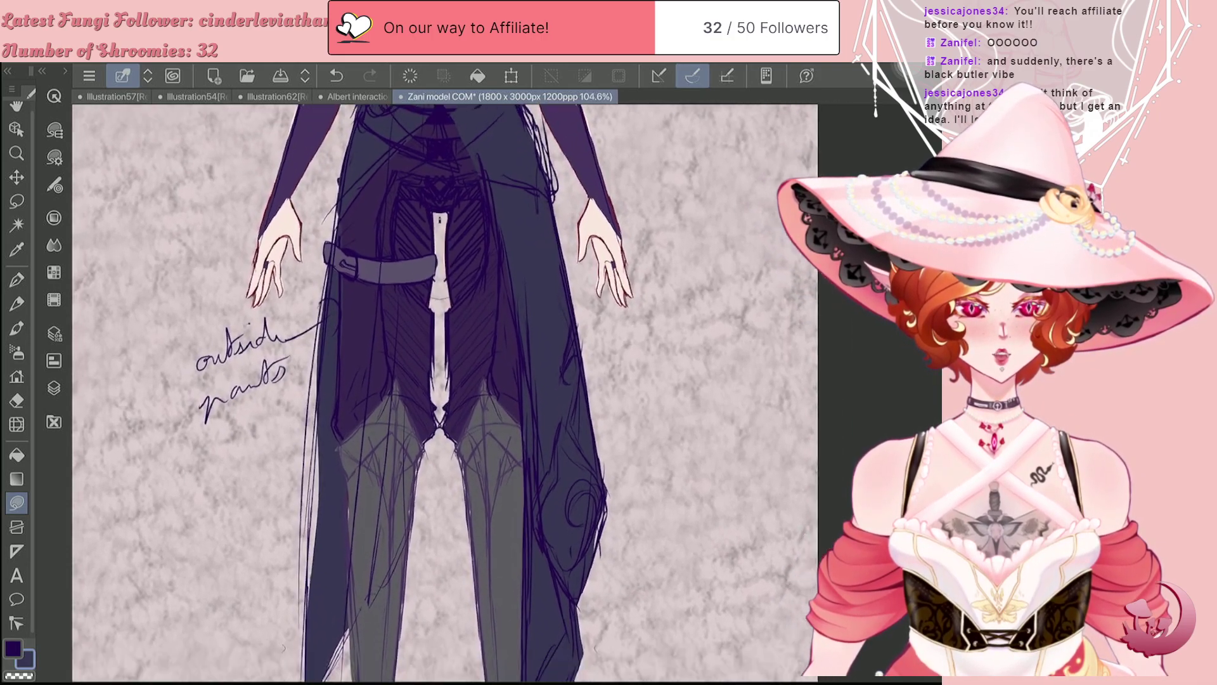
scroll(447, 393, down, 1)
mouse_move(393, 360)
mouse_down()
mouse_move(384, 546)
mouse_move(419, 613)
mouse_move(454, 558)
mouse_move(460, 435)
mouse_move(426, 232)
mouse_move(392, 219)
mouse_move(433, 424)
mouse_move(455, 348)
mouse_move(501, 363)
mouse_move(483, 143)
mouse_up()
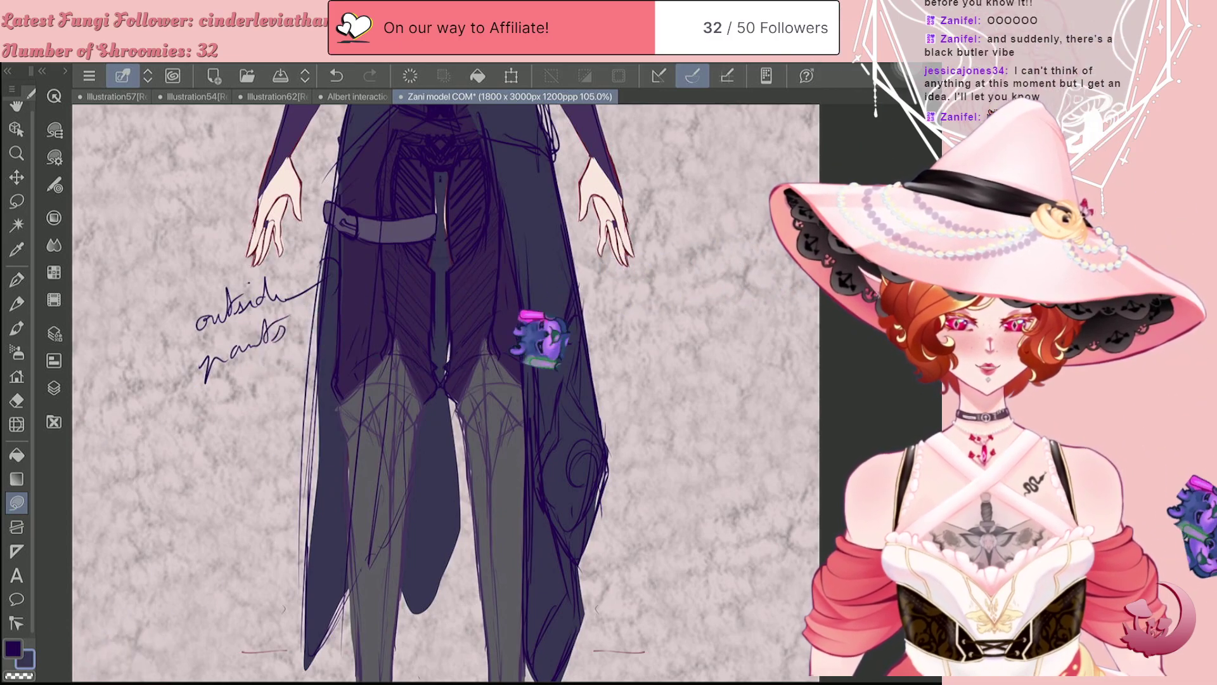
scroll(369, 379, down, 5)
scroll(365, 273, up, 5)
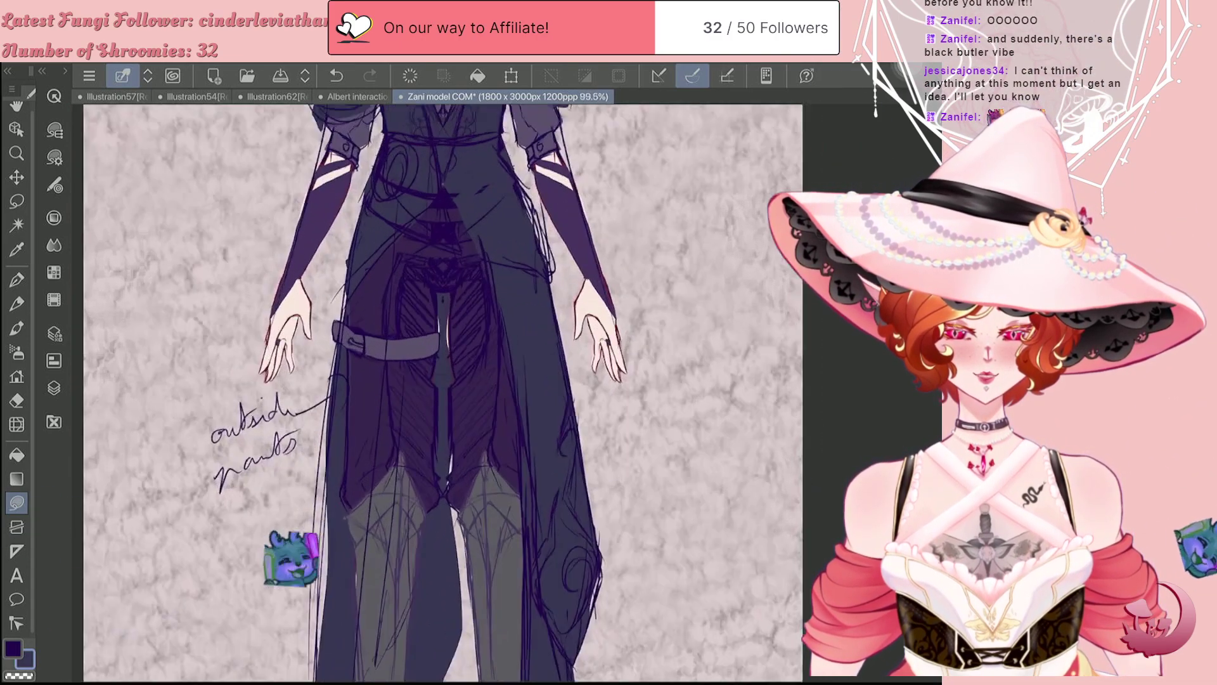
scroll(339, 380, down, 5)
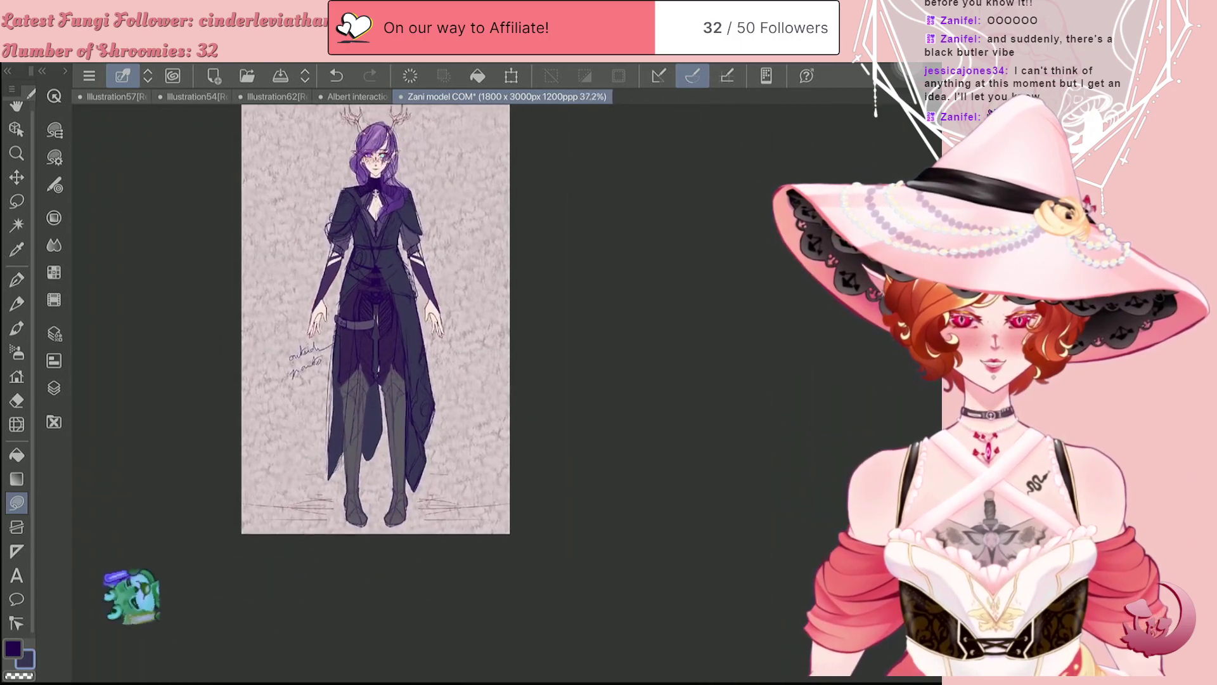
Step: On the PantsLine layer, pen over the pale gaps along both inner thighs in the dark purple line colour
scroll(363, 383, up, 7)
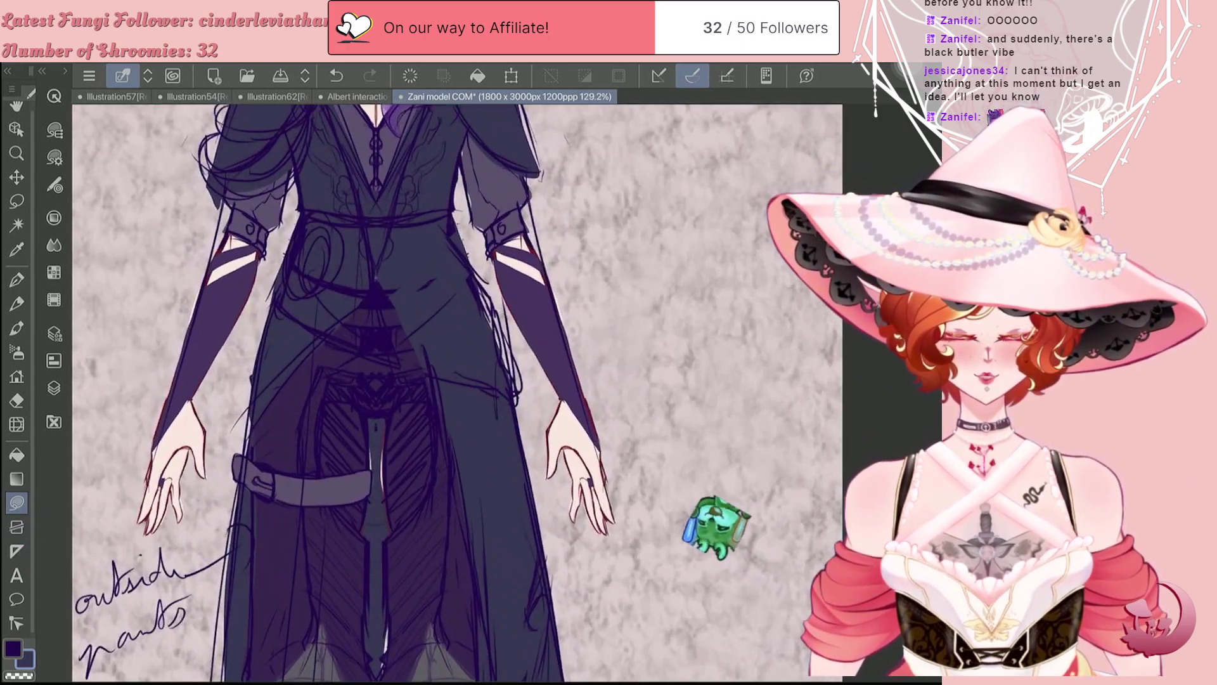
scroll(363, 384, up, 1)
key(x)
key(p)
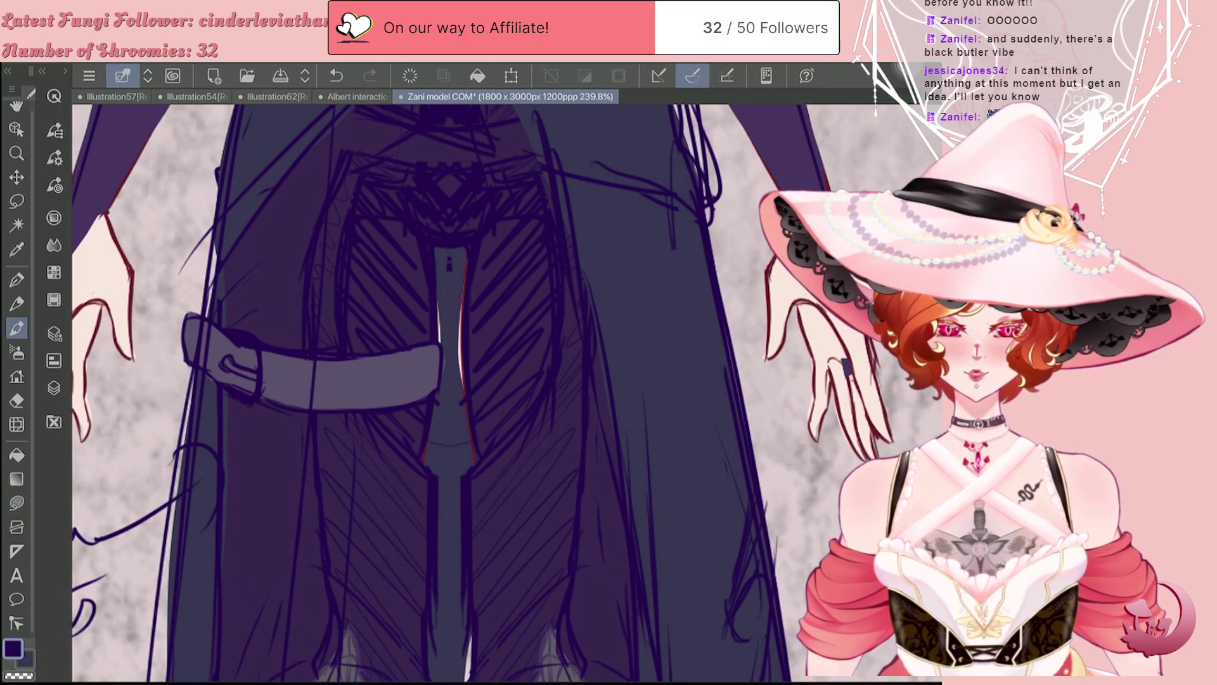
key(p)
click(54, 387)
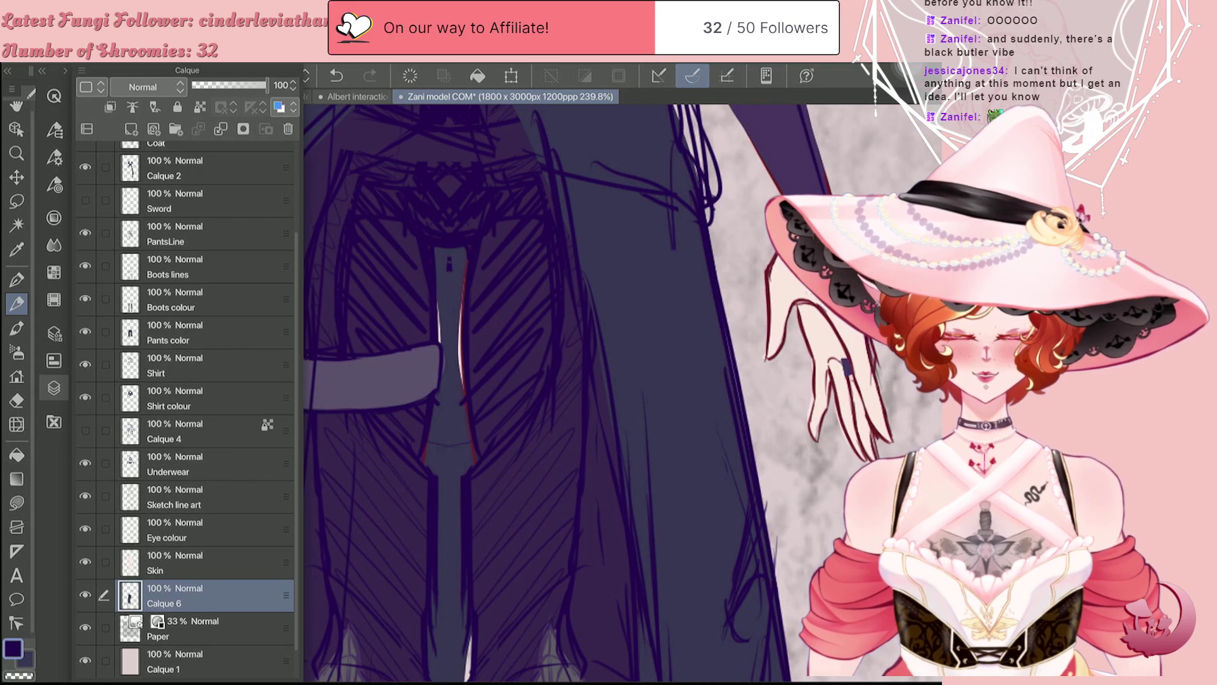
click(203, 398)
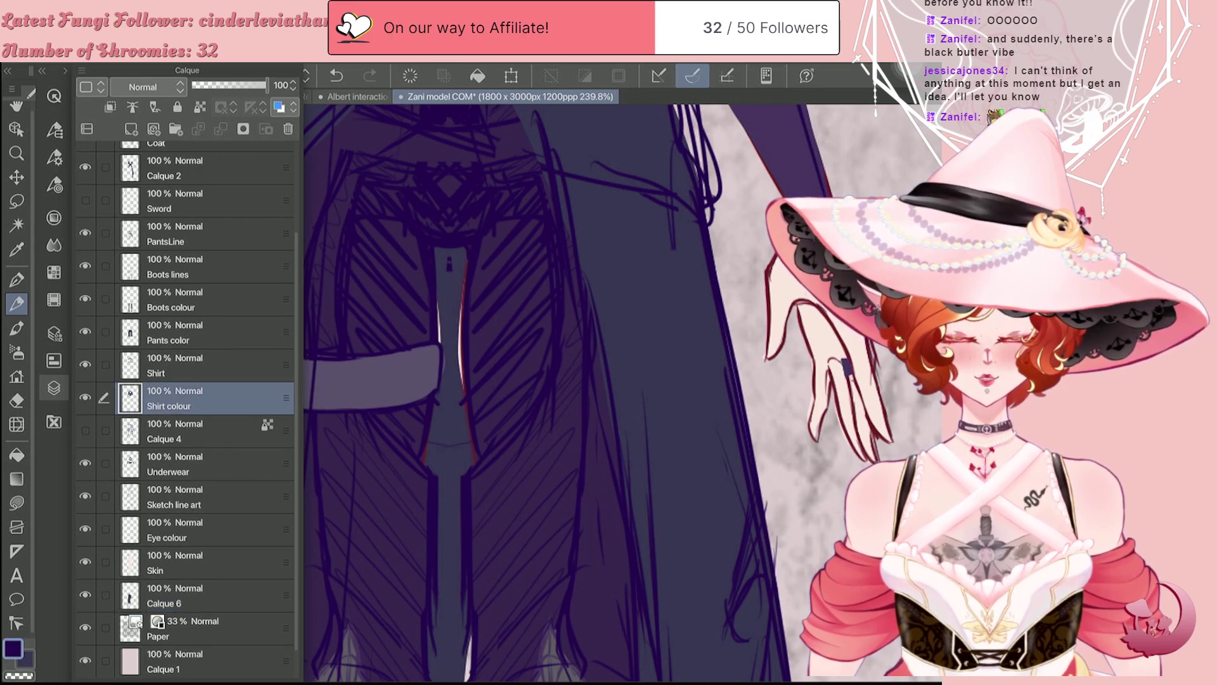
click(203, 365)
click(203, 338)
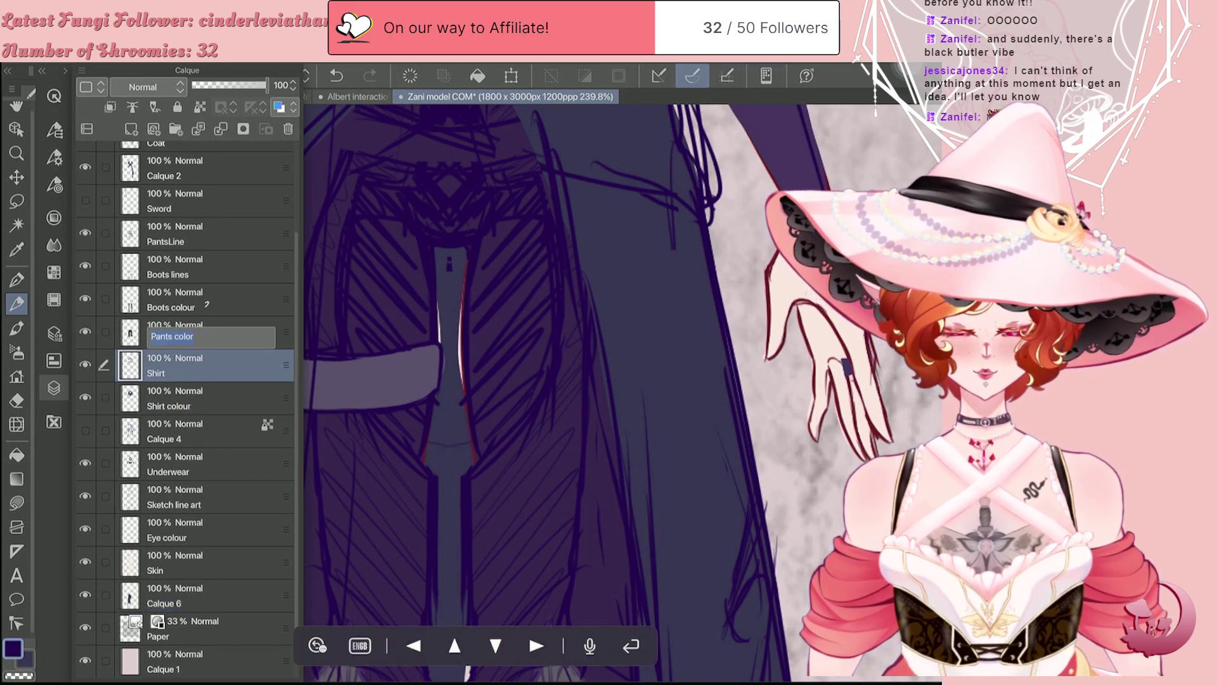
click(206, 323)
click(54, 387)
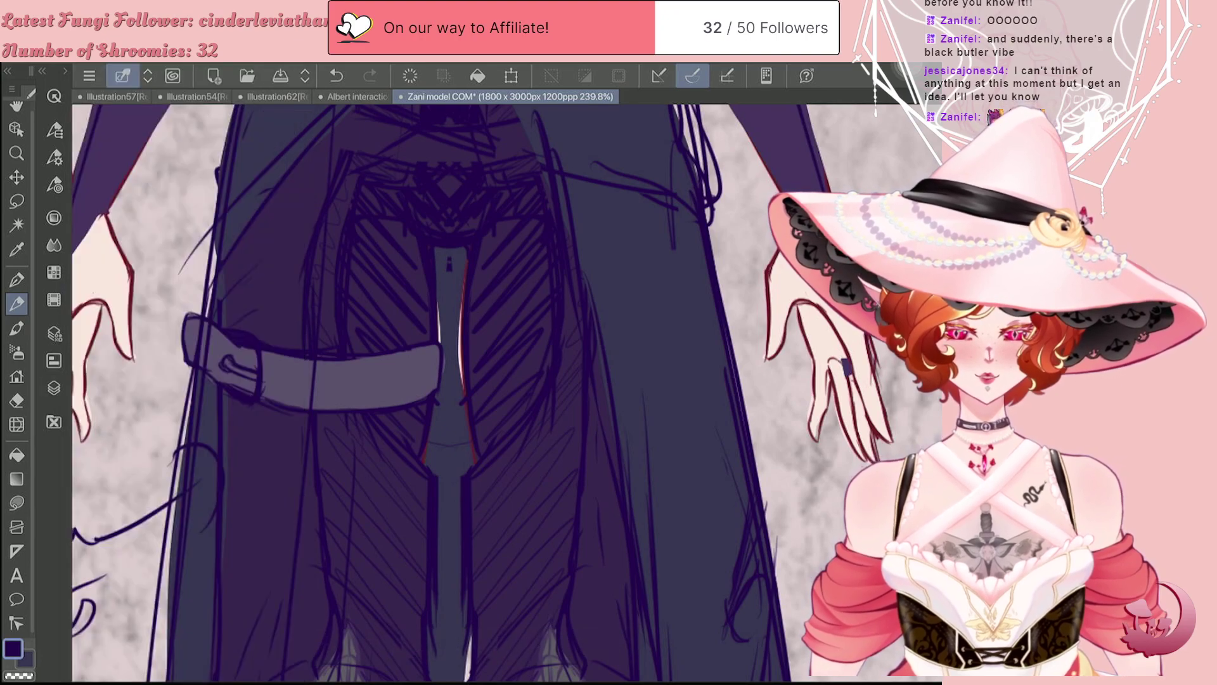
click(54, 388)
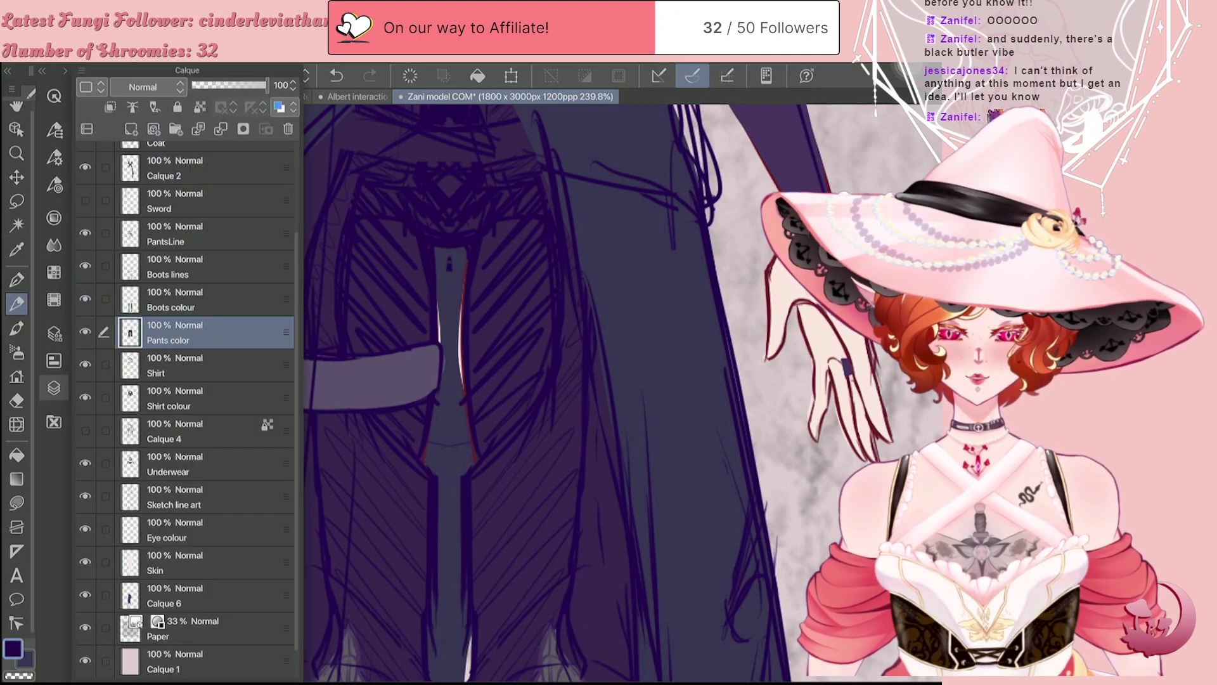
click(54, 388)
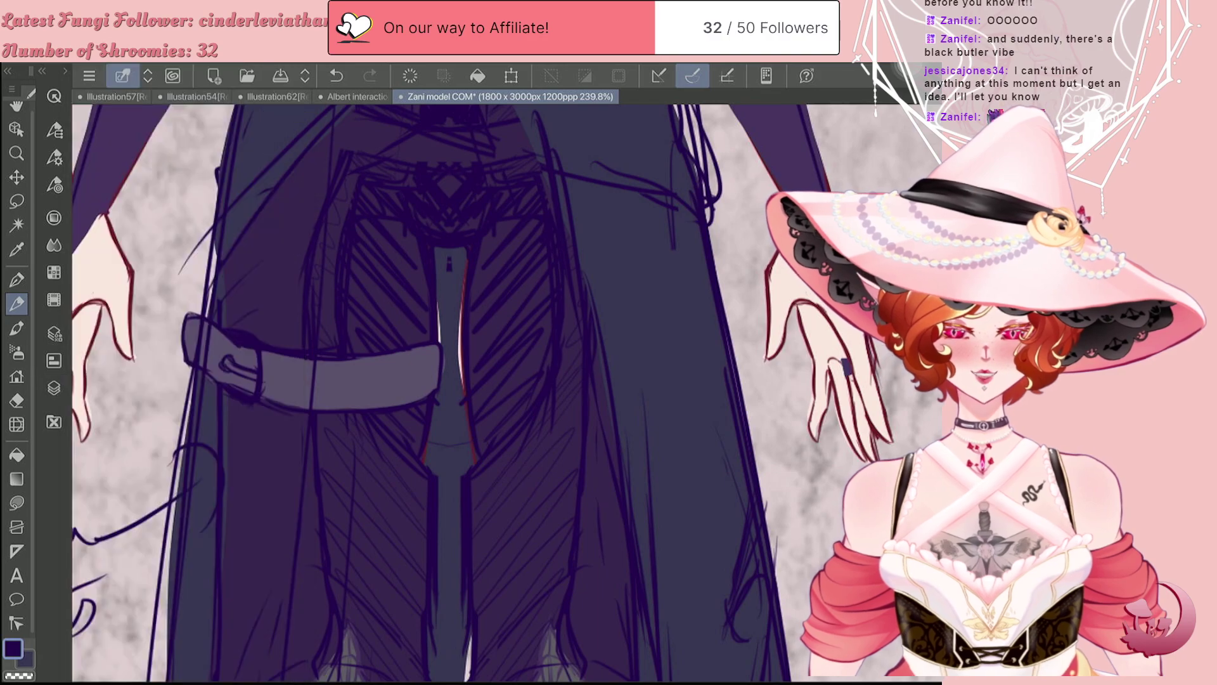
drag(437, 288, 440, 342)
drag(435, 405, 425, 457)
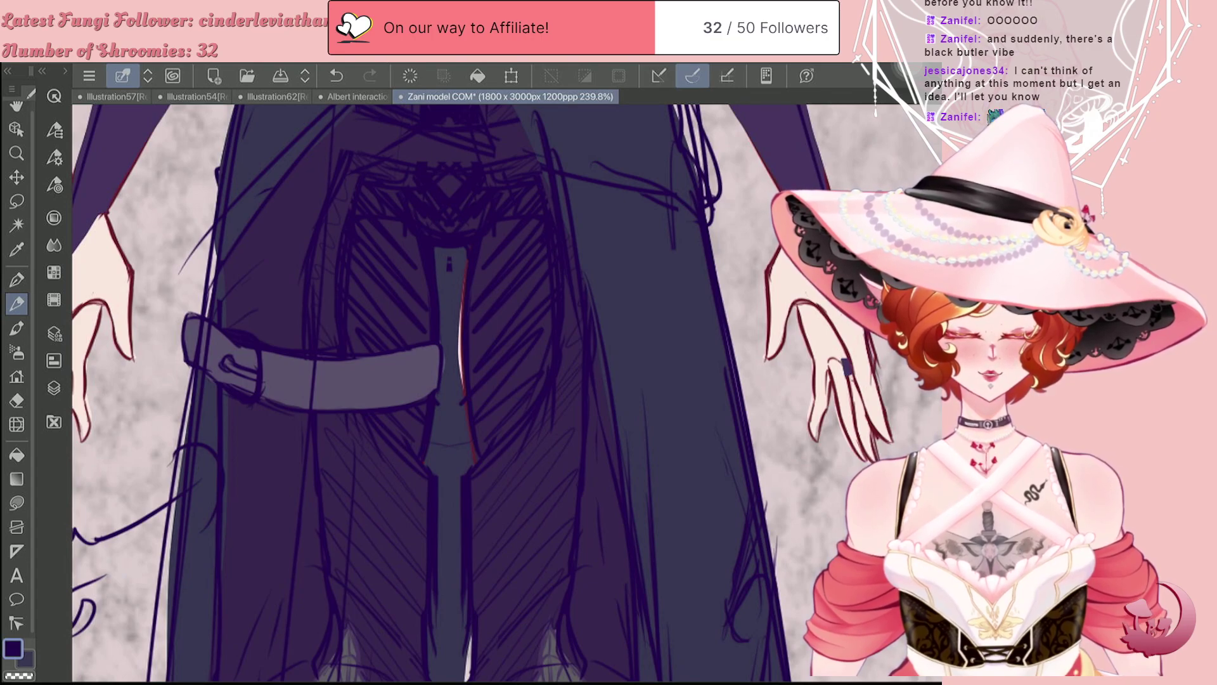
drag(471, 454, 466, 265)
drag(458, 374, 457, 352)
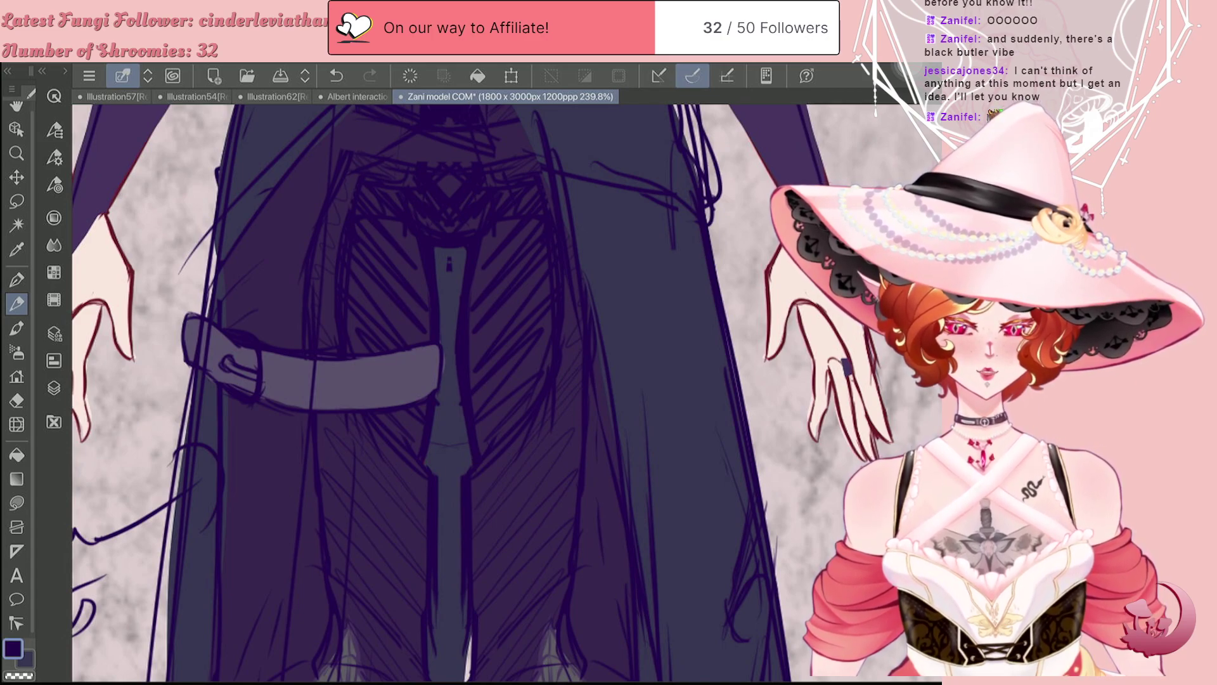
Step: Examine the full figure and the coloured coat, pants and boots at several zoom levels
scroll(305, 401, down, 8)
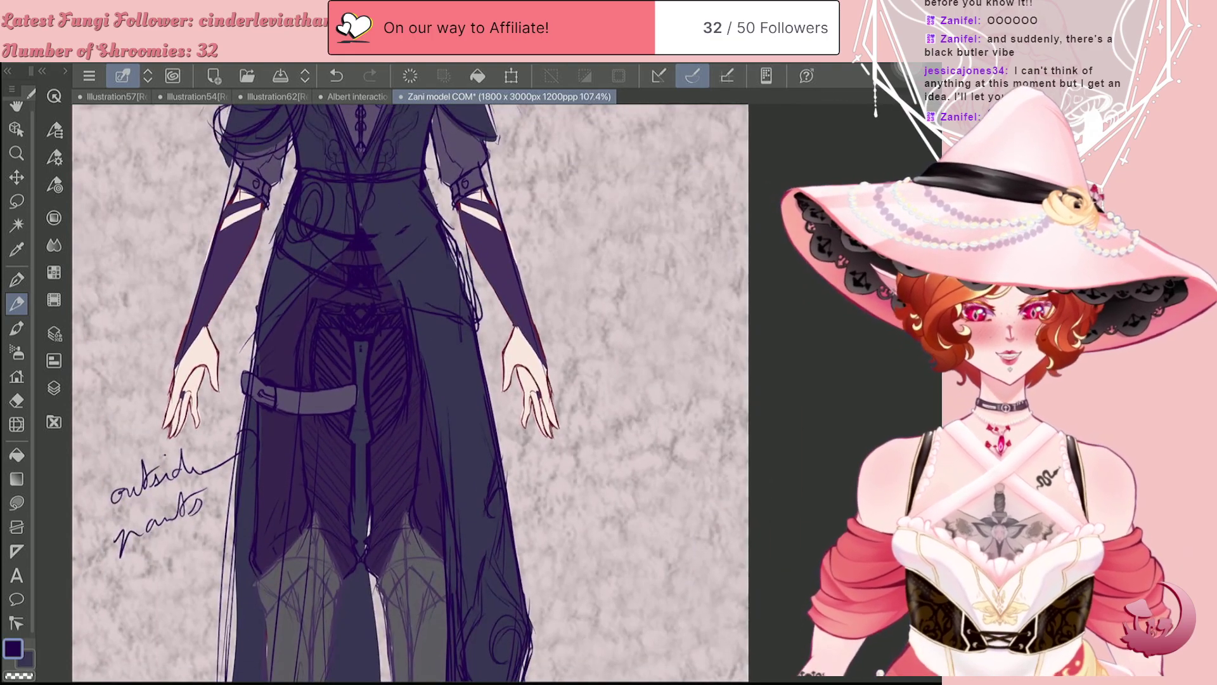
scroll(374, 332, down, 2)
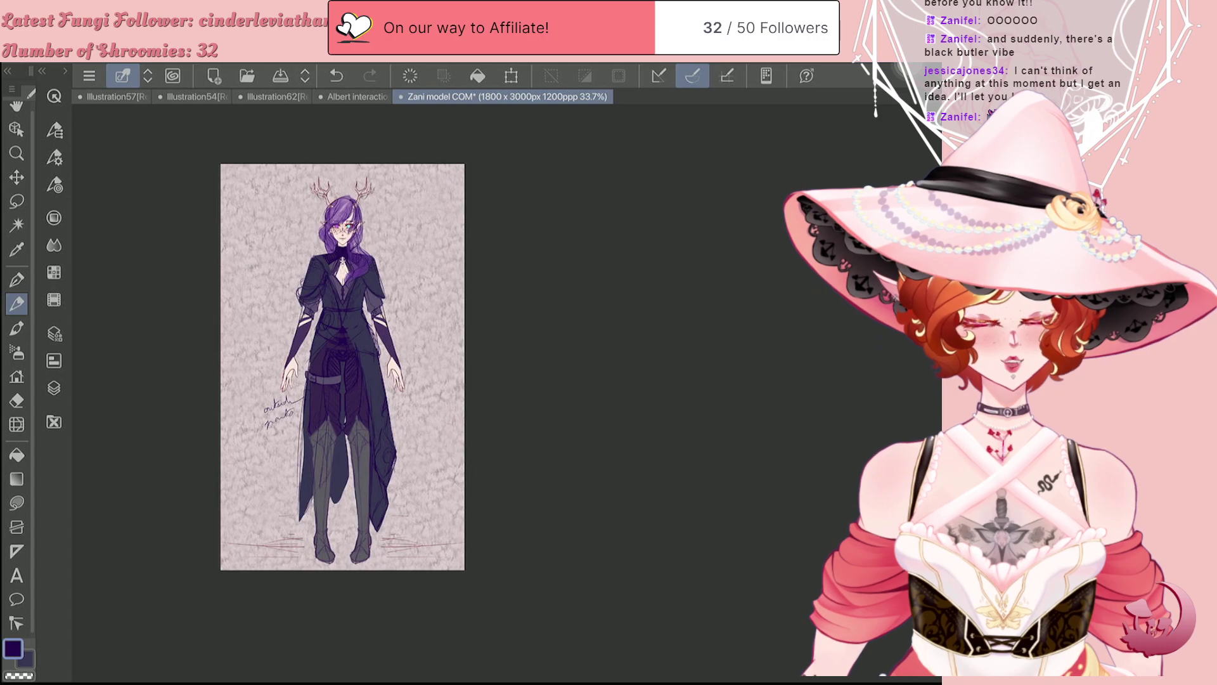
scroll(291, 279, up, 4)
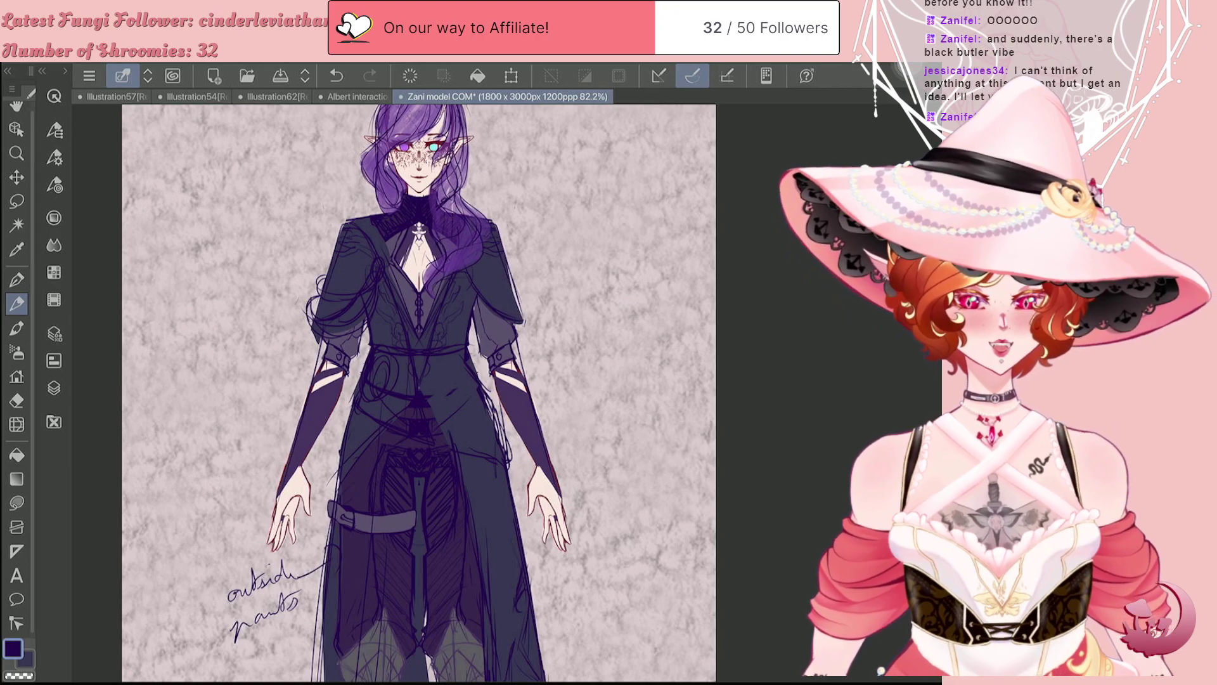
scroll(418, 393, down, 2)
scroll(407, 393, up, 1)
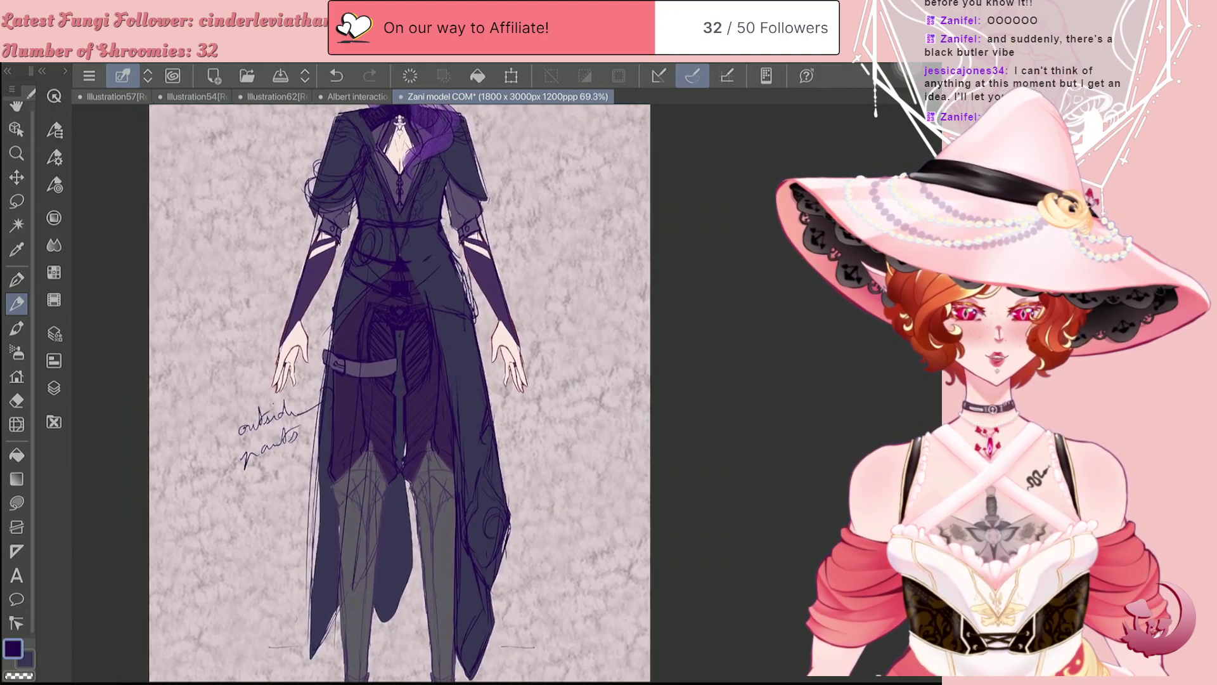
scroll(416, 393, down, 2)
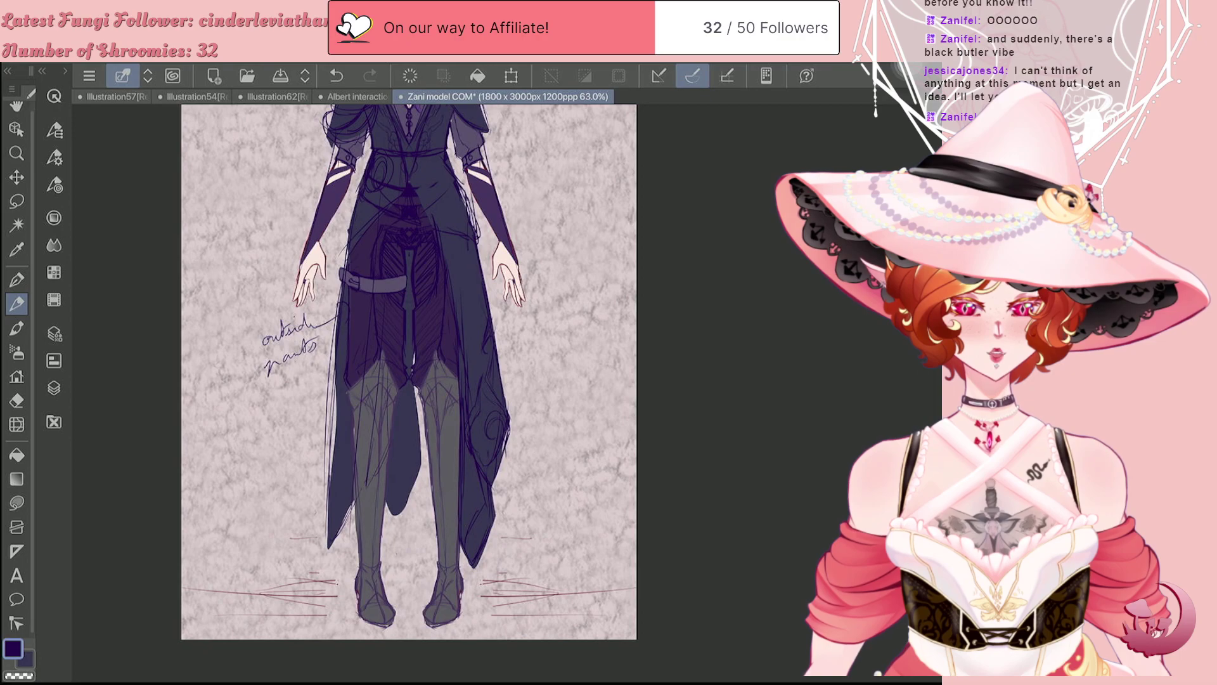
scroll(409, 393, up, 4)
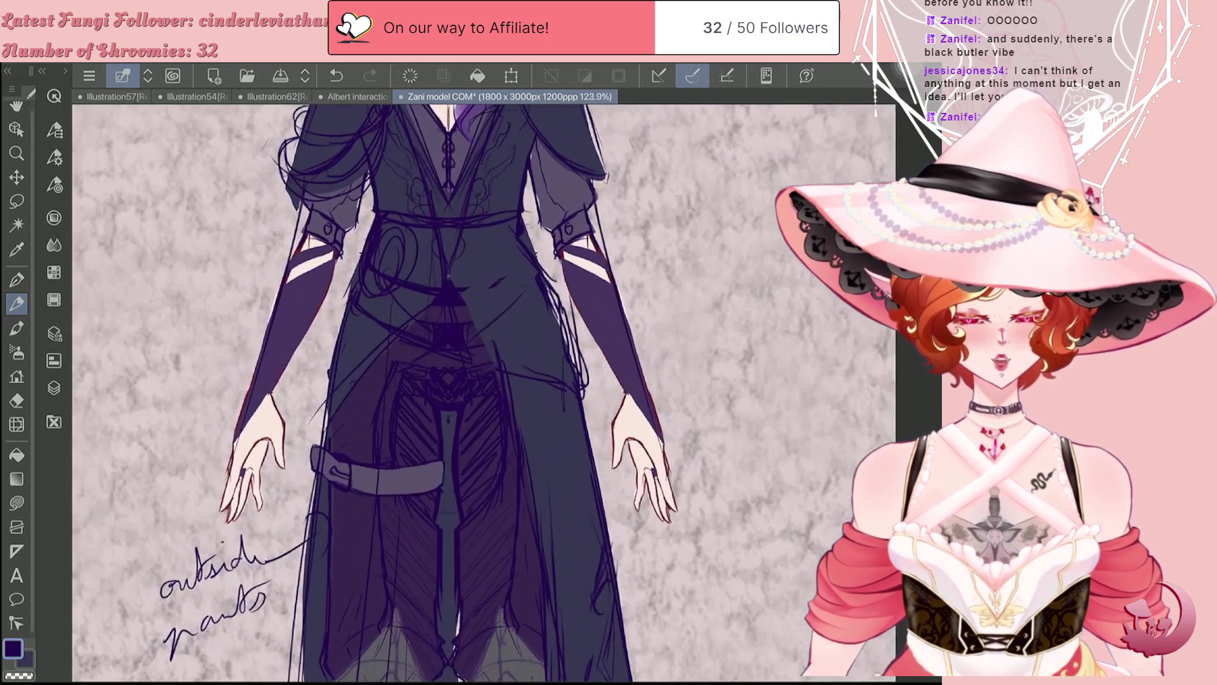
scroll(409, 393, down, 3)
scroll(380, 393, down, 2)
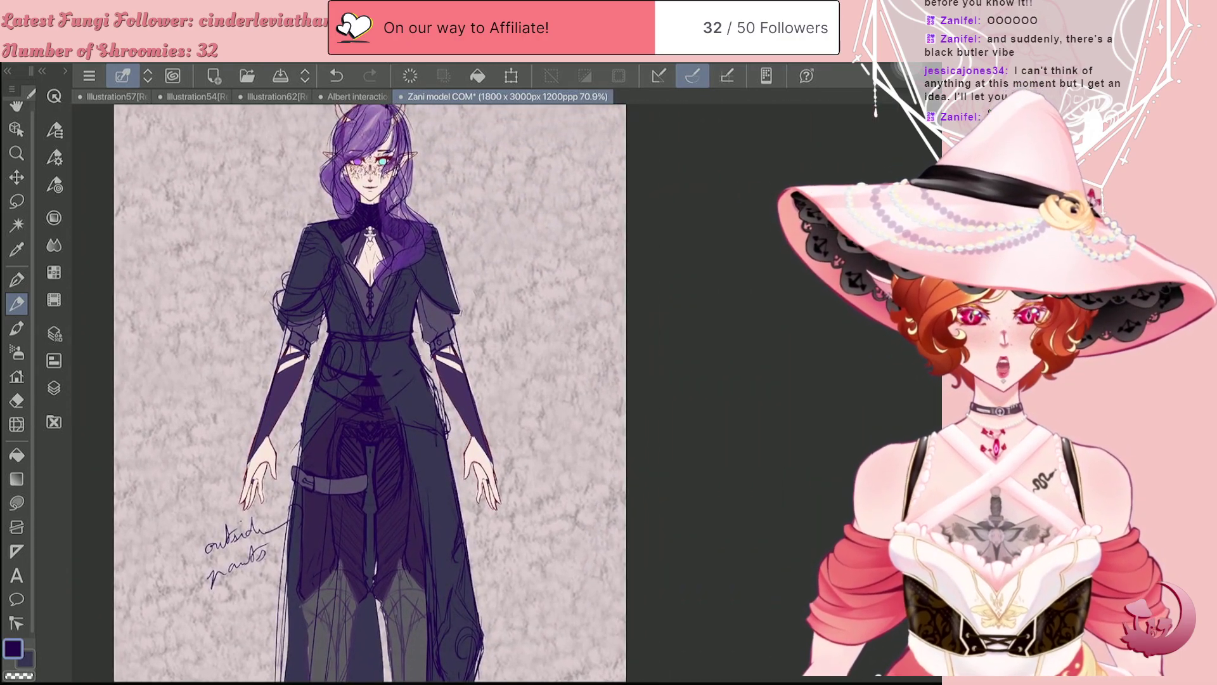
scroll(370, 392, down, 1)
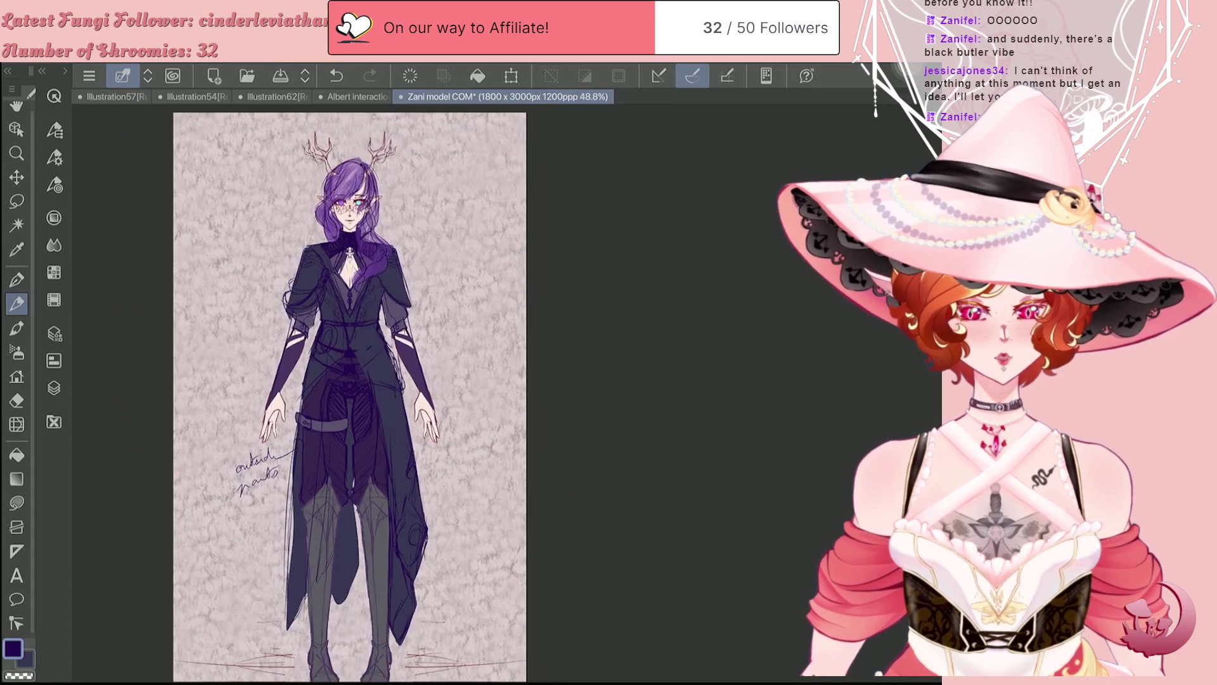
Step: Select the Skin layer and fill the antler on the character's right side with a muted dark purple, from base to tines
scroll(370, 393, up, 3)
scroll(323, 127, up, 5)
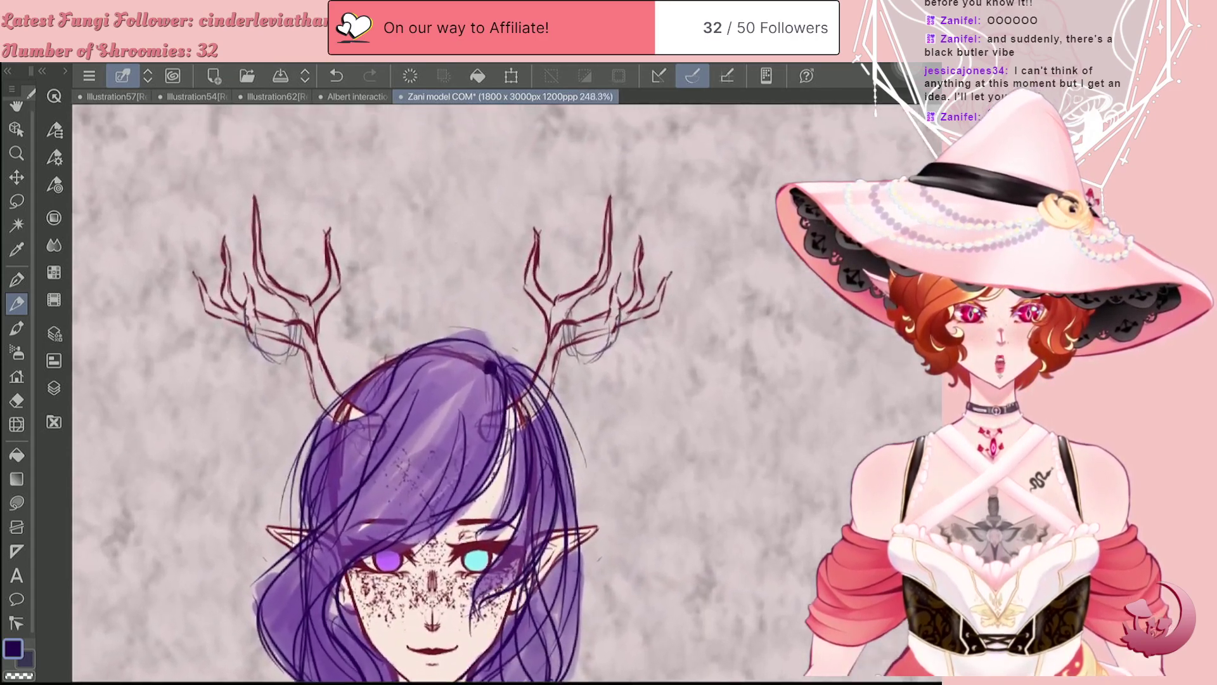
scroll(269, 533, up, 1)
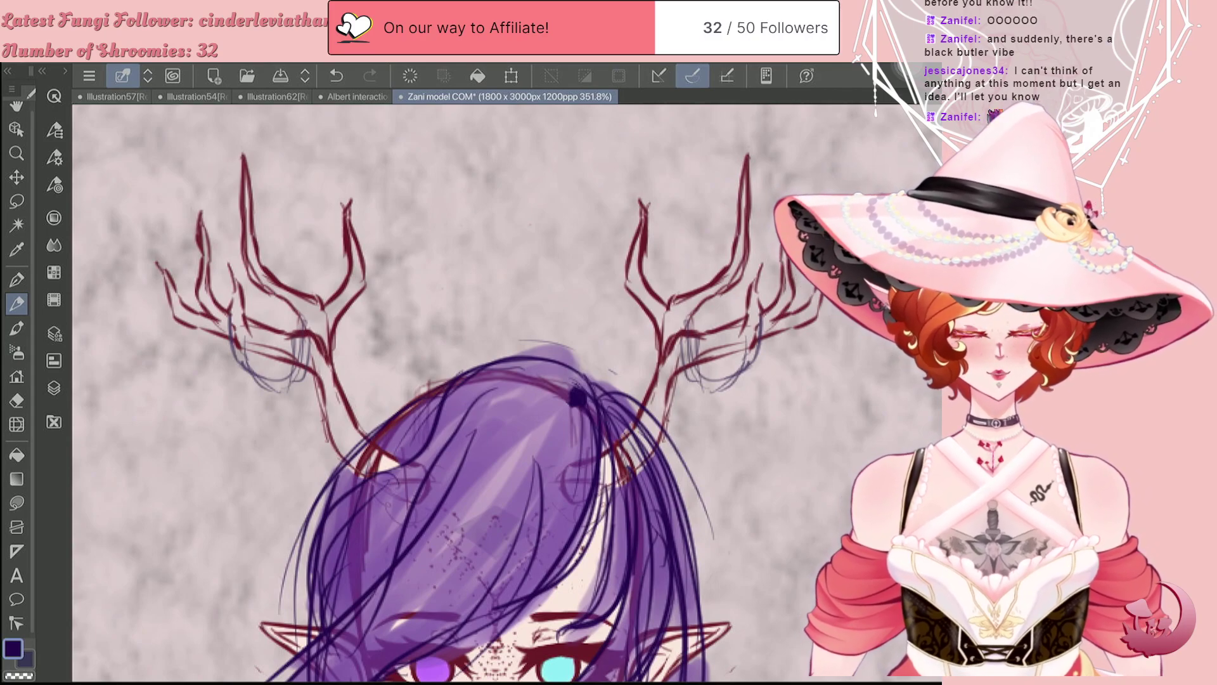
click(54, 388)
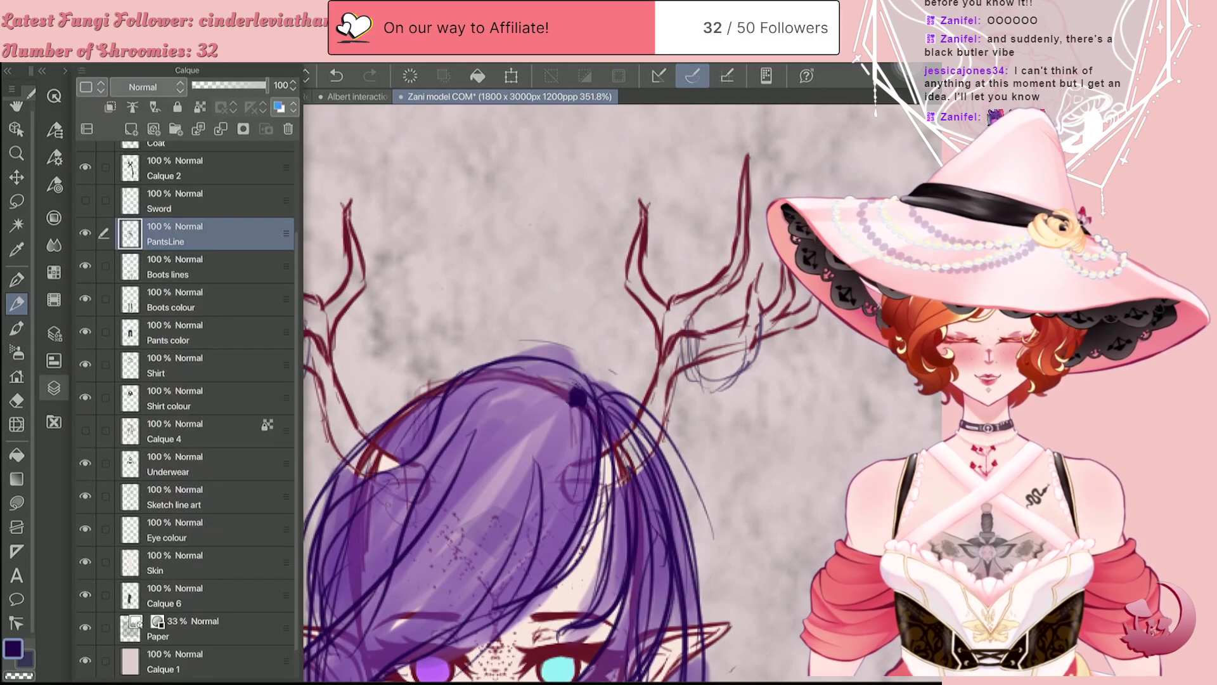
click(204, 562)
click(16, 503)
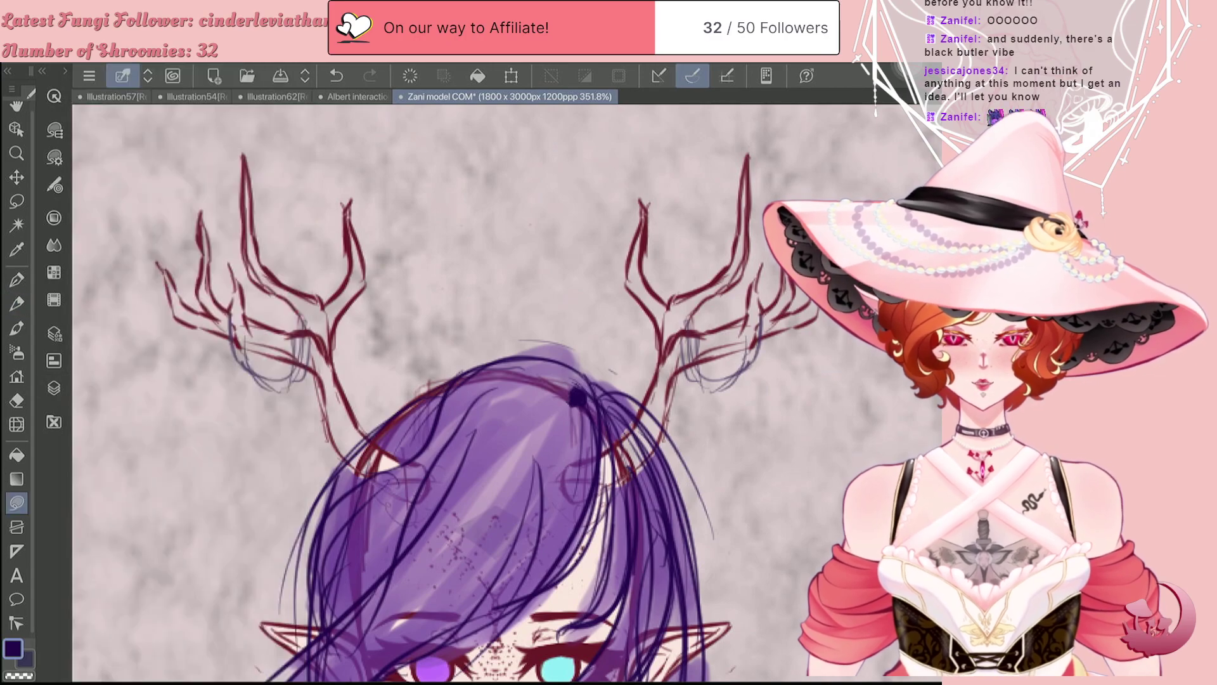
click(54, 218)
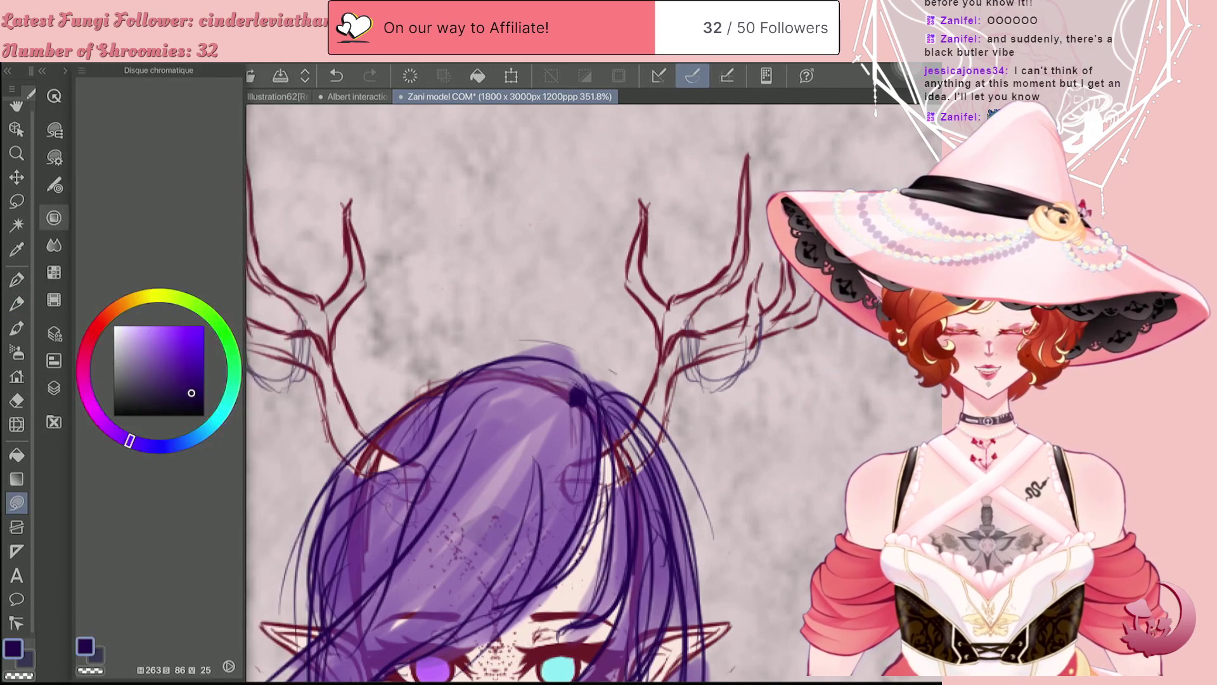
mouse_move(160, 364)
mouse_down()
mouse_move(178, 349)
mouse_move(157, 379)
mouse_up()
click(54, 217)
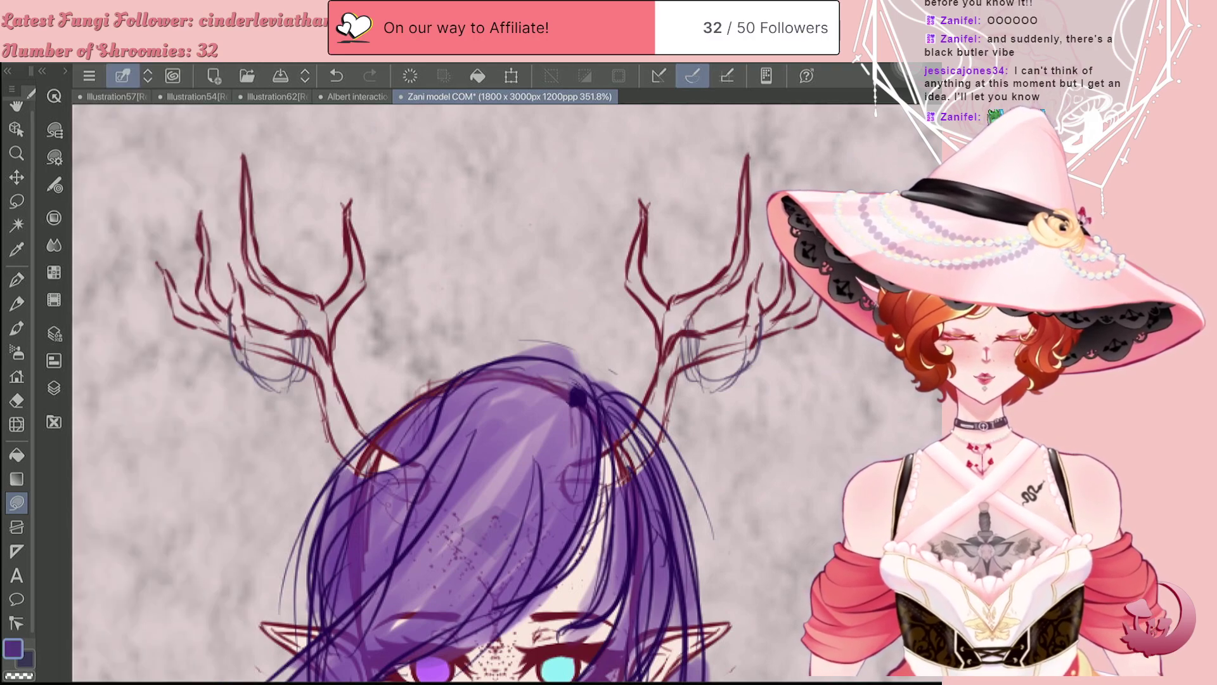
mouse_move(381, 482)
mouse_down()
mouse_move(426, 472)
mouse_move(354, 414)
mouse_move(344, 323)
mouse_up()
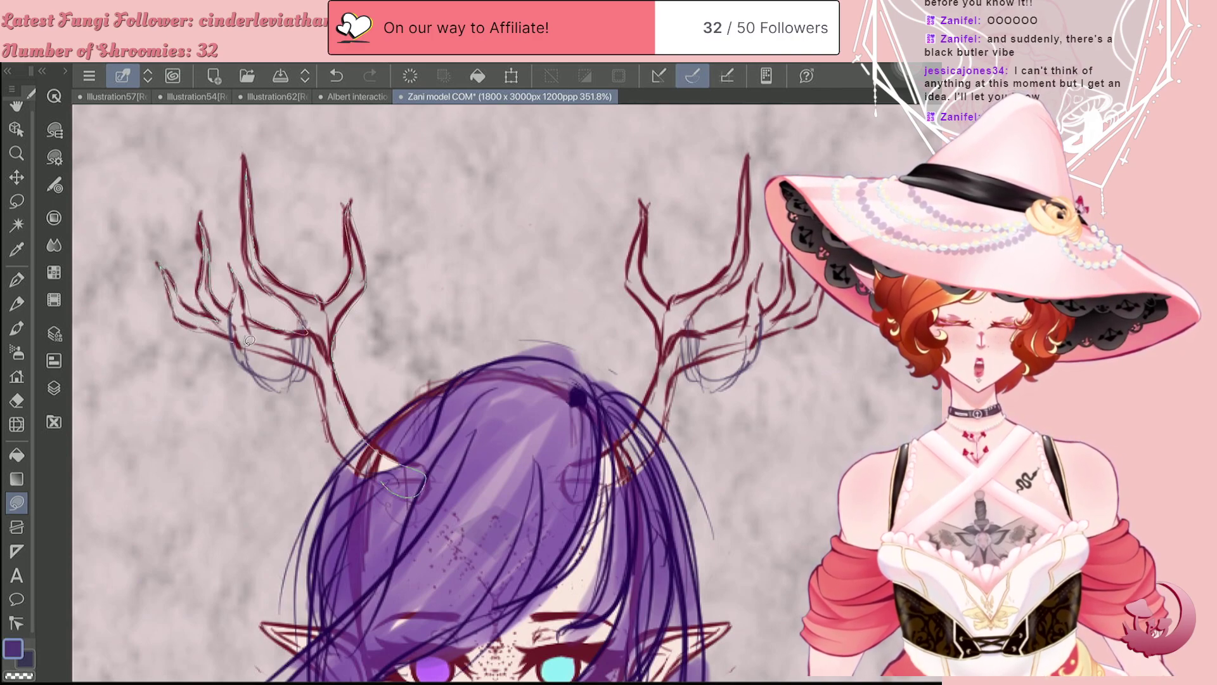
mouse_move(311, 365)
mouse_down()
mouse_move(352, 452)
mouse_move(396, 488)
mouse_up()
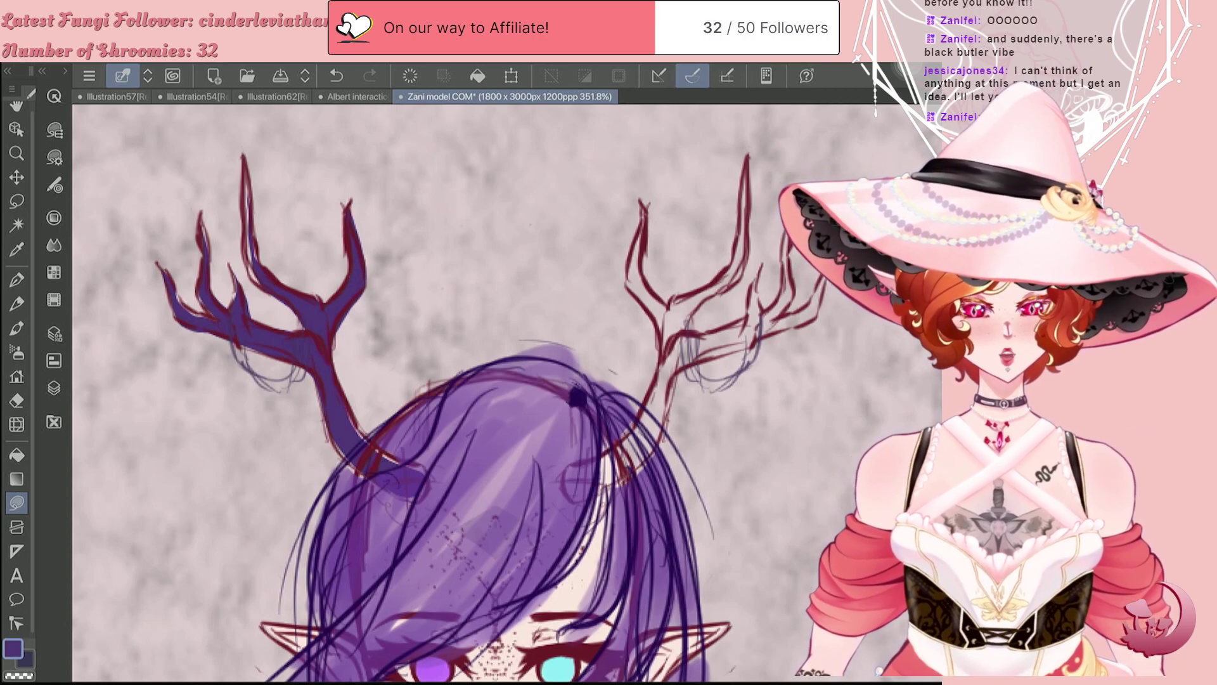
scroll(435, 393, down, 3)
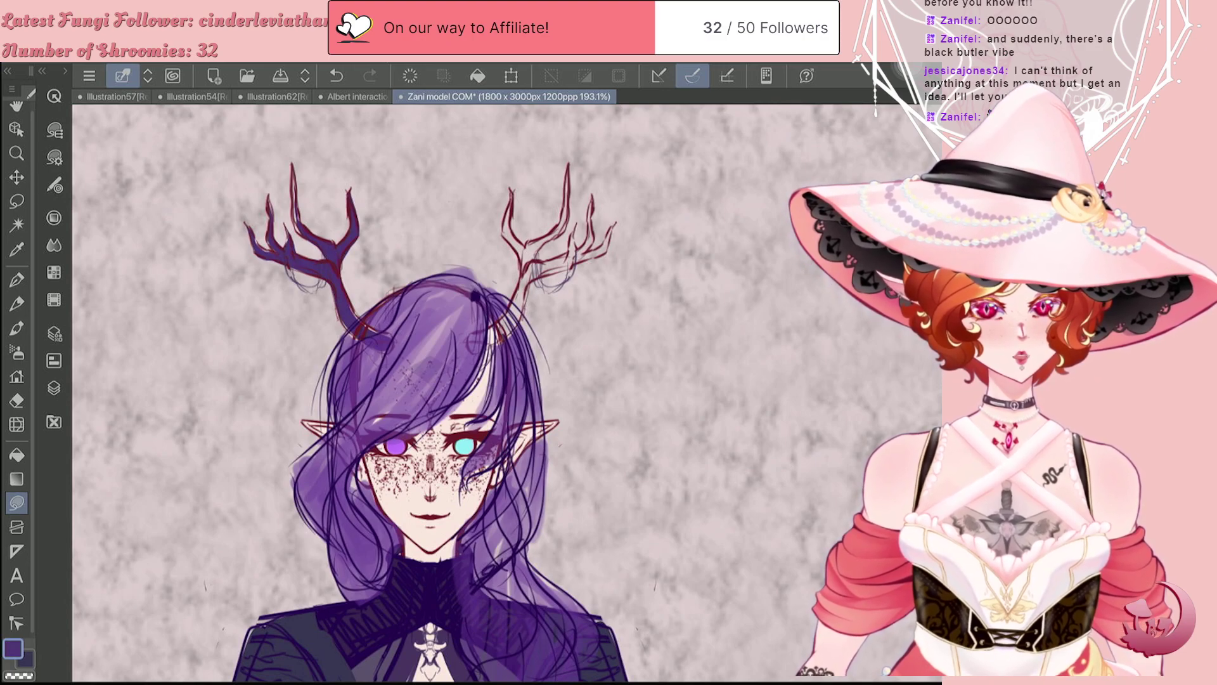
Step: Undo the fill on the single antler and show the symmetry ruler layer Règle symétrique 1
scroll(396, 156, up, 3)
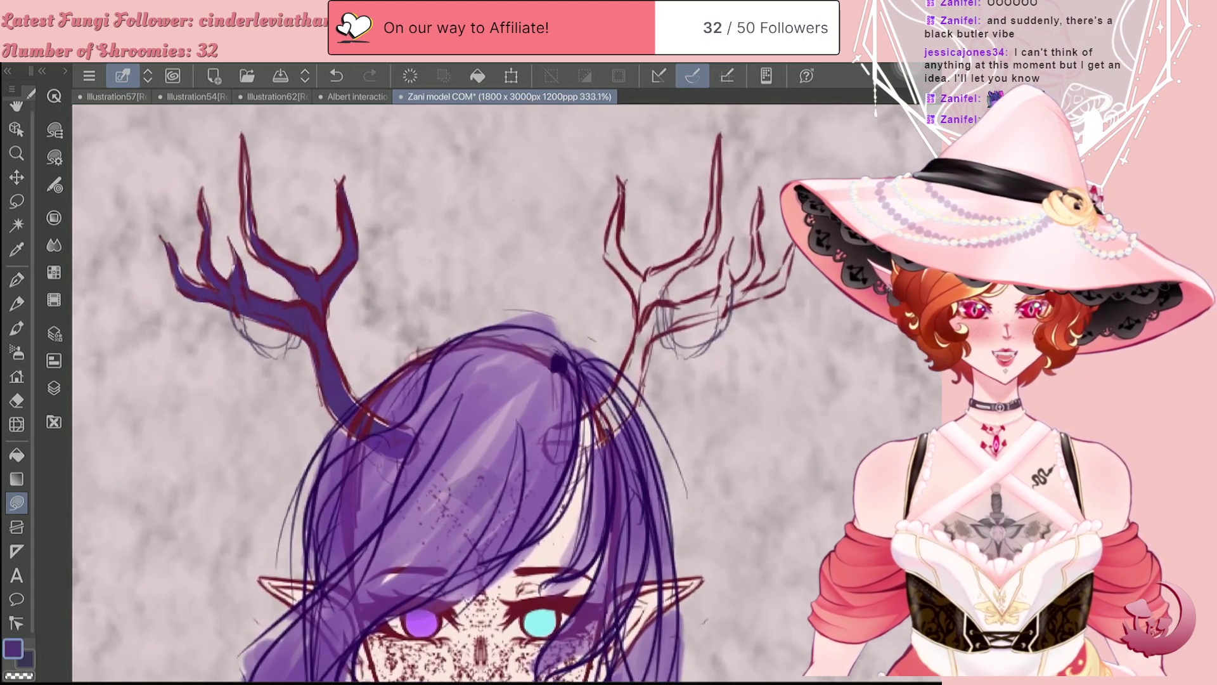
scroll(443, 393, up, 1)
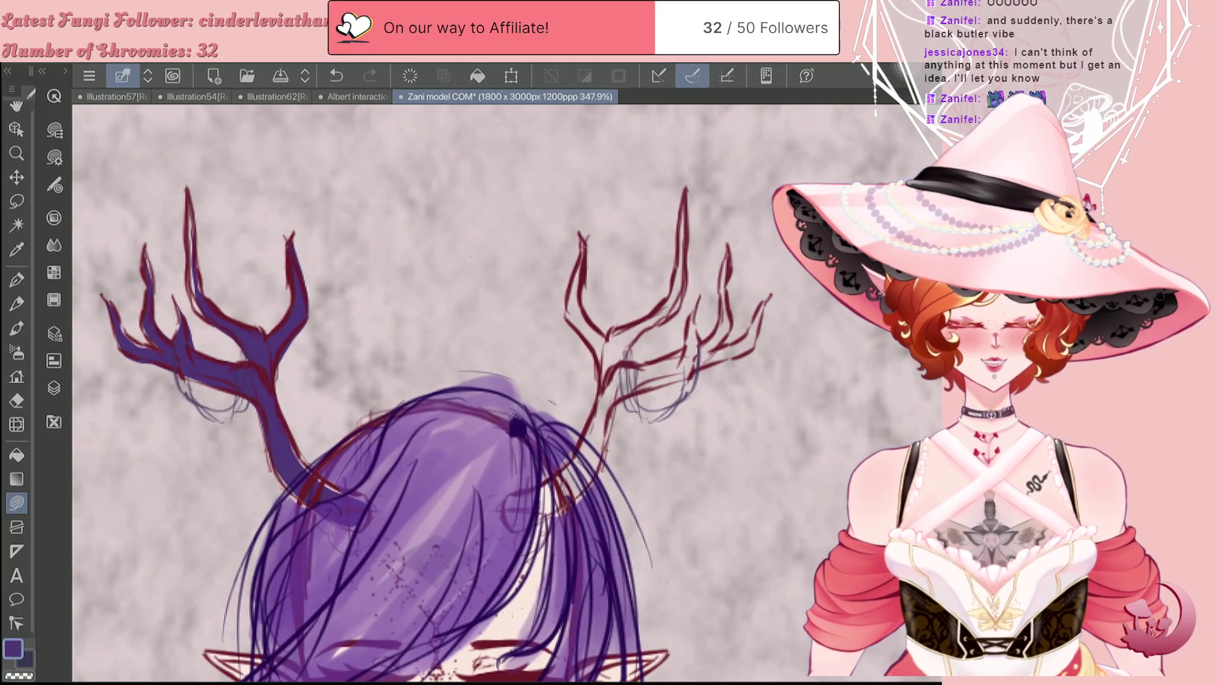
key(ctrl+z)
click(54, 388)
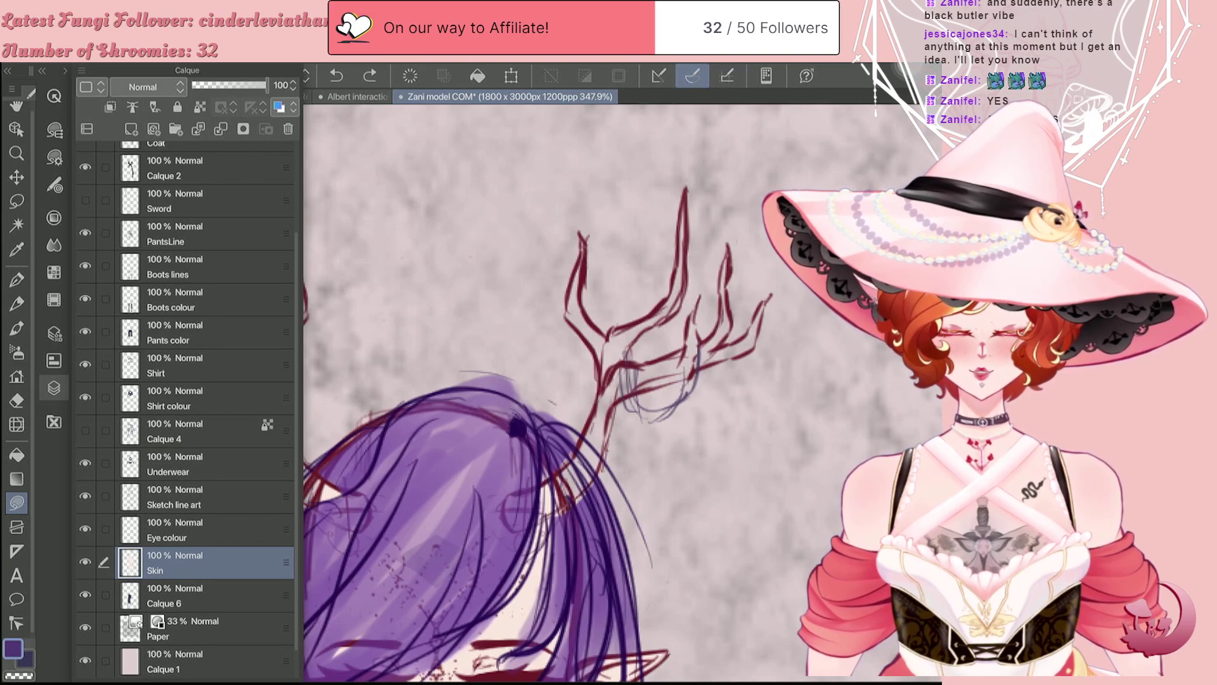
scroll(184, 405, down, 1)
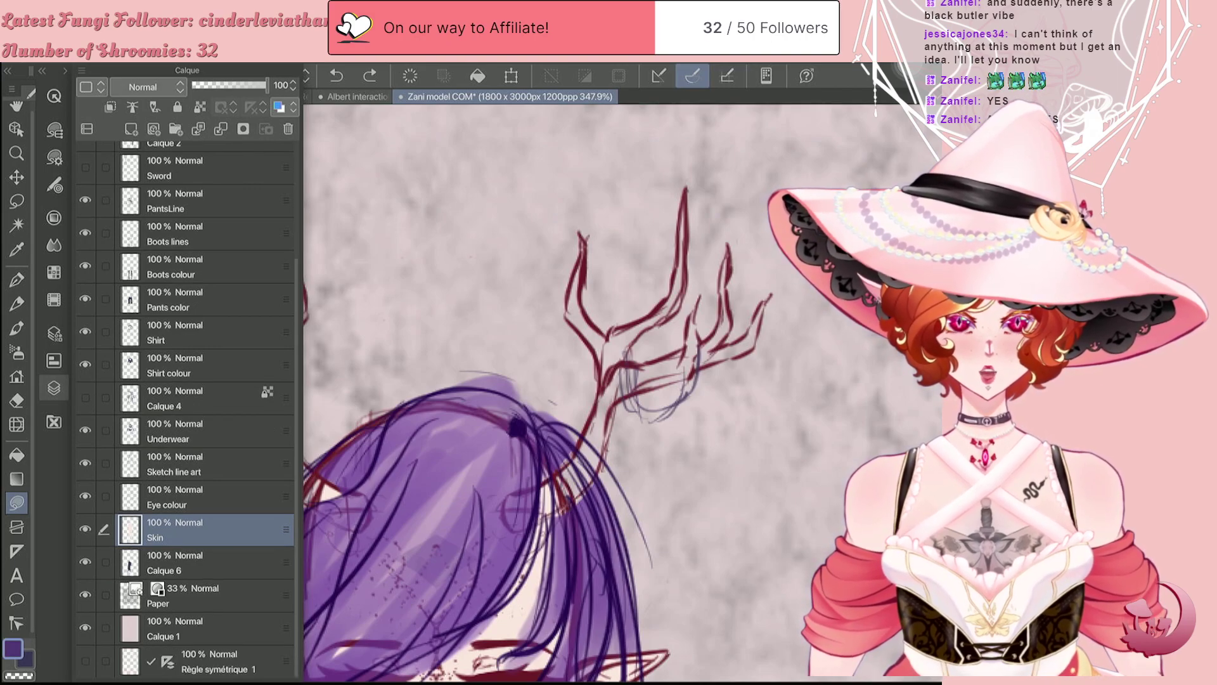
click(84, 660)
click(54, 388)
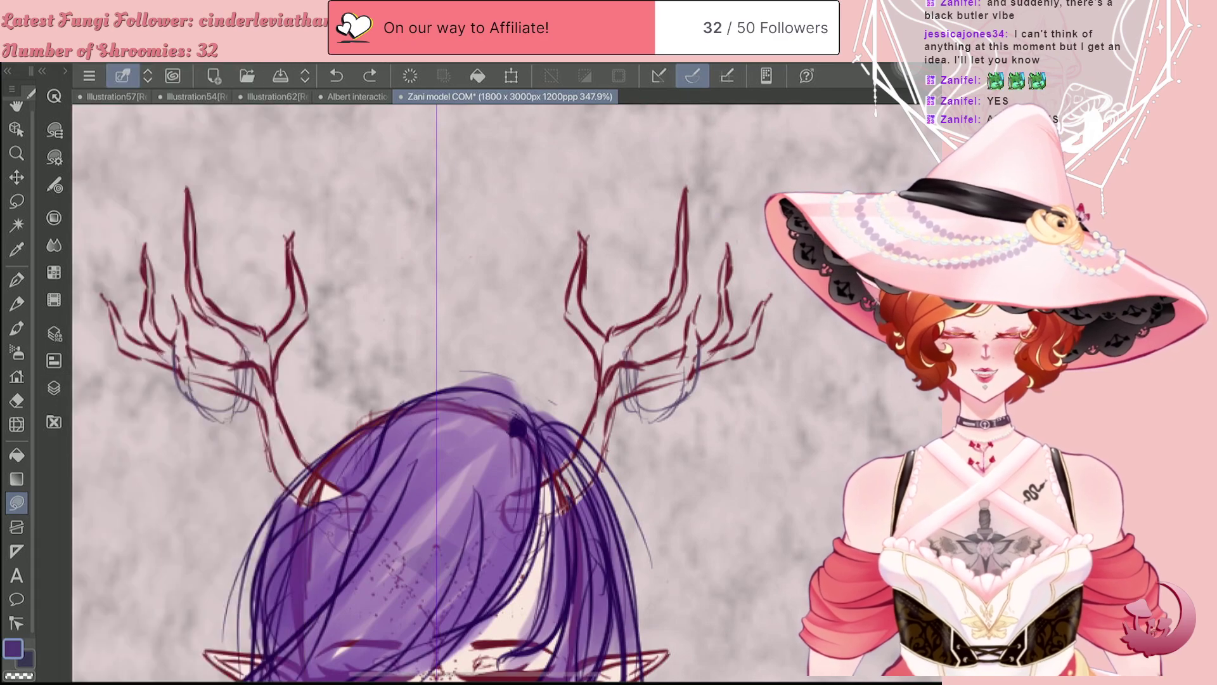
Step: Fill both antlers symmetrically with muted dark purple from base to tines, covering the small gaps along the branches
mouse_move(365, 501)
mouse_down()
mouse_move(296, 430)
mouse_move(273, 374)
mouse_move(307, 267)
mouse_move(292, 232)
mouse_move(292, 303)
mouse_move(269, 328)
mouse_up()
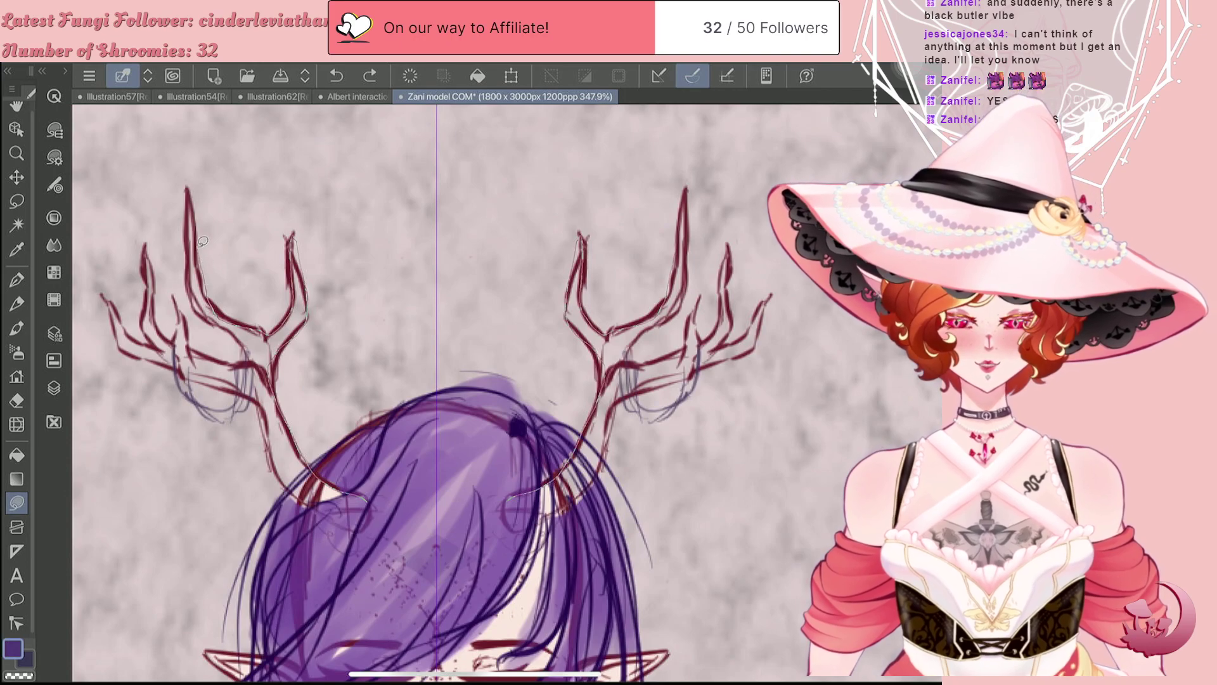
mouse_move(193, 187)
mouse_down()
mouse_move(197, 308)
mouse_move(228, 336)
mouse_move(209, 351)
mouse_move(180, 303)
mouse_move(174, 335)
mouse_move(152, 245)
mouse_move(147, 310)
mouse_move(163, 345)
mouse_move(119, 309)
mouse_move(126, 347)
mouse_move(195, 370)
mouse_move(263, 421)
mouse_move(304, 496)
mouse_move(368, 522)
mouse_up()
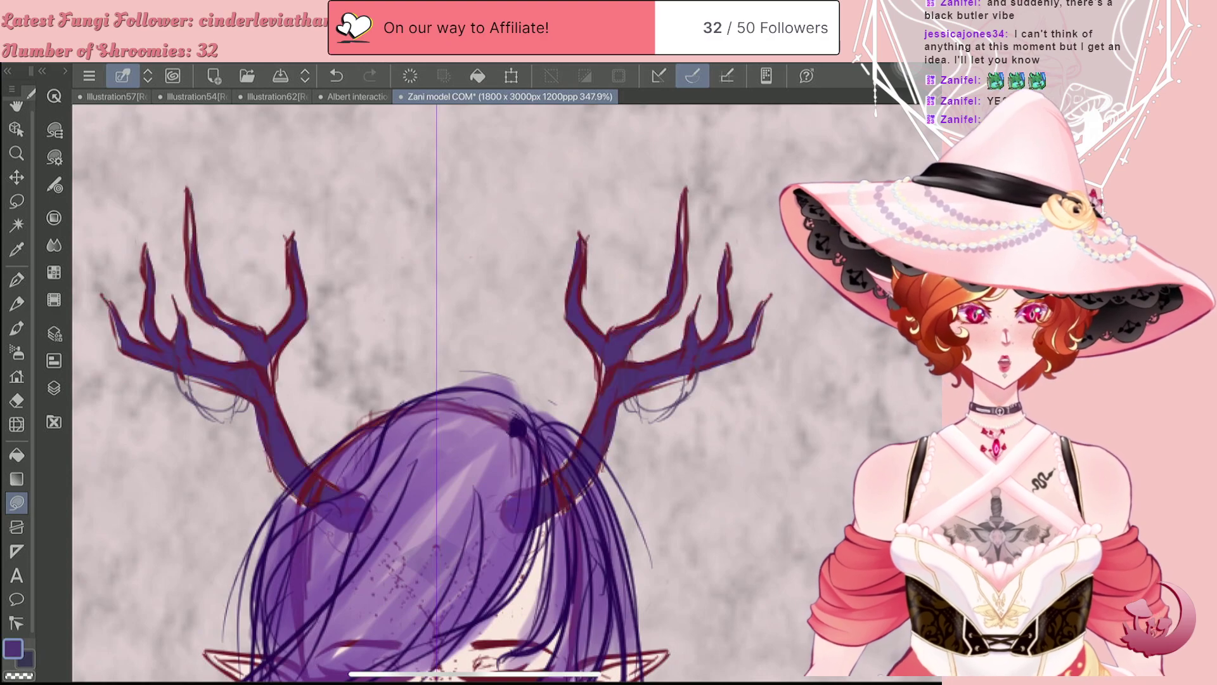
scroll(507, 393, up, 2)
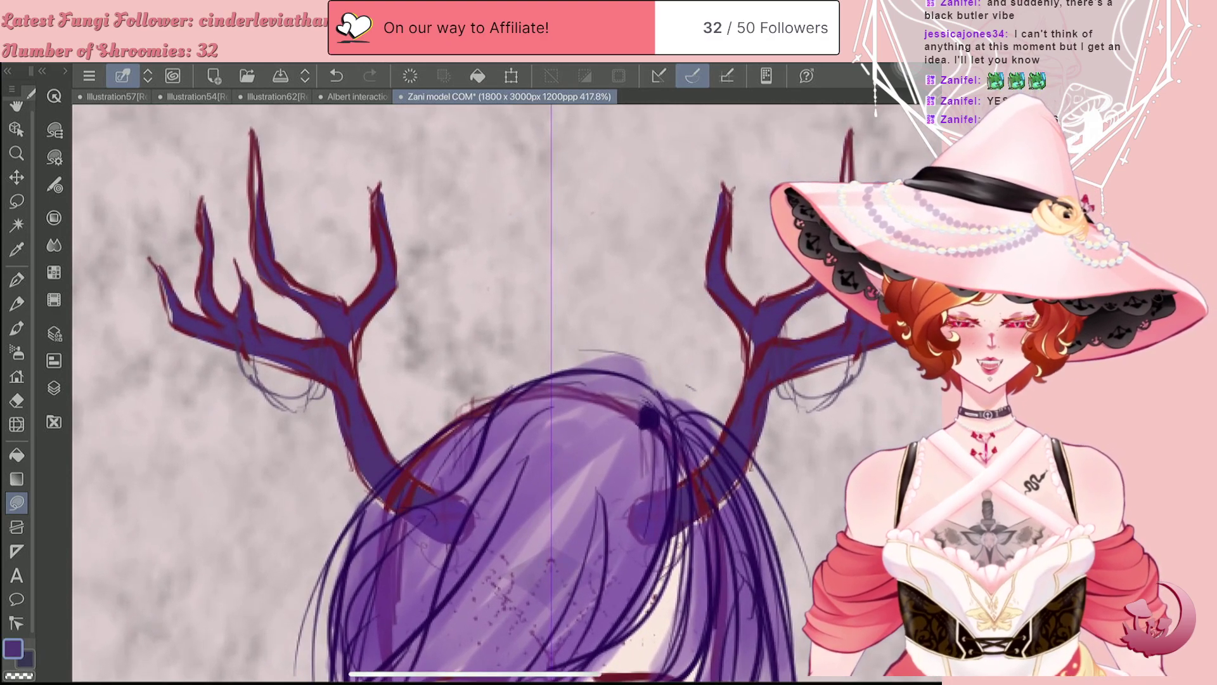
mouse_move(277, 269)
mouse_down()
mouse_move(350, 307)
mouse_move(271, 247)
mouse_move(260, 140)
mouse_move(257, 228)
mouse_move(292, 283)
mouse_up()
mouse_move(178, 326)
mouse_down()
mouse_move(159, 262)
mouse_move(181, 320)
mouse_up()
scroll(216, 389, down, 8)
scroll(342, 406, down, 3)
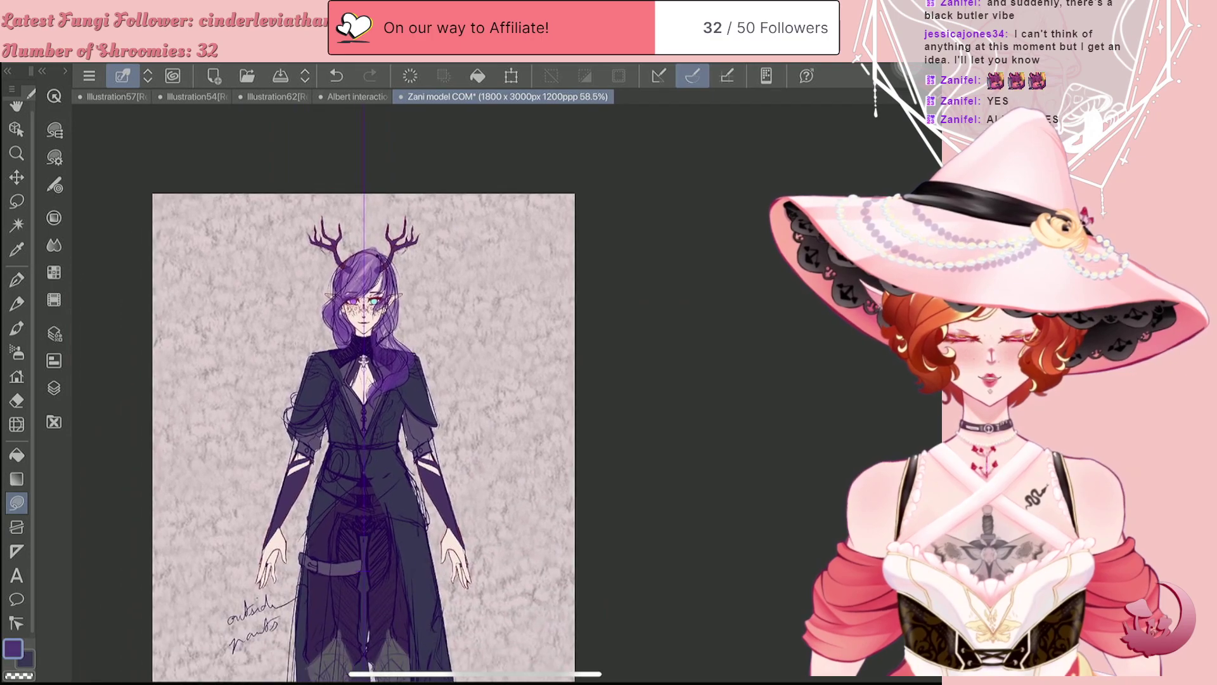
scroll(343, 406, up, 1)
scroll(403, 393, up, 1)
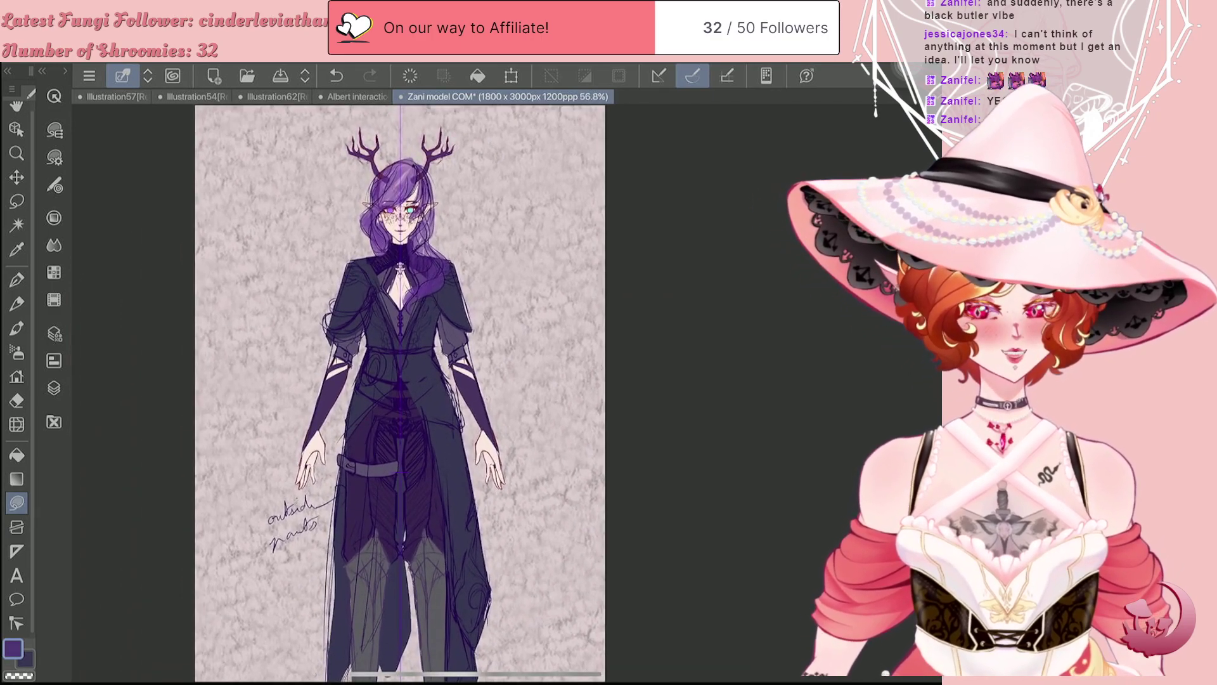
Step: Try to fill the crown of the hair with mirrored purple shapes around the antler bases
scroll(403, 190, up, 8)
mouse_move(474, 298)
mouse_down()
mouse_move(479, 393)
mouse_move(514, 375)
mouse_move(458, 256)
mouse_up()
mouse_move(315, 263)
mouse_down()
mouse_move(383, 428)
mouse_move(353, 328)
mouse_move(356, 282)
mouse_up()
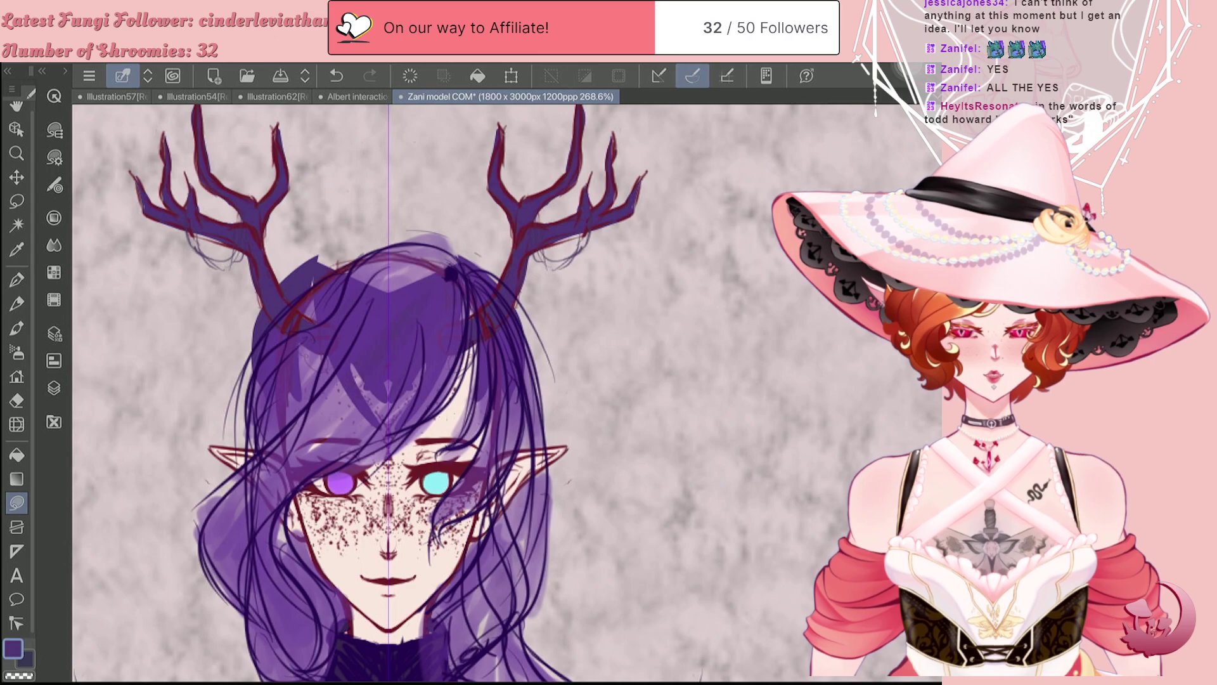
key(ctrl+z)
key(ctrl+z)
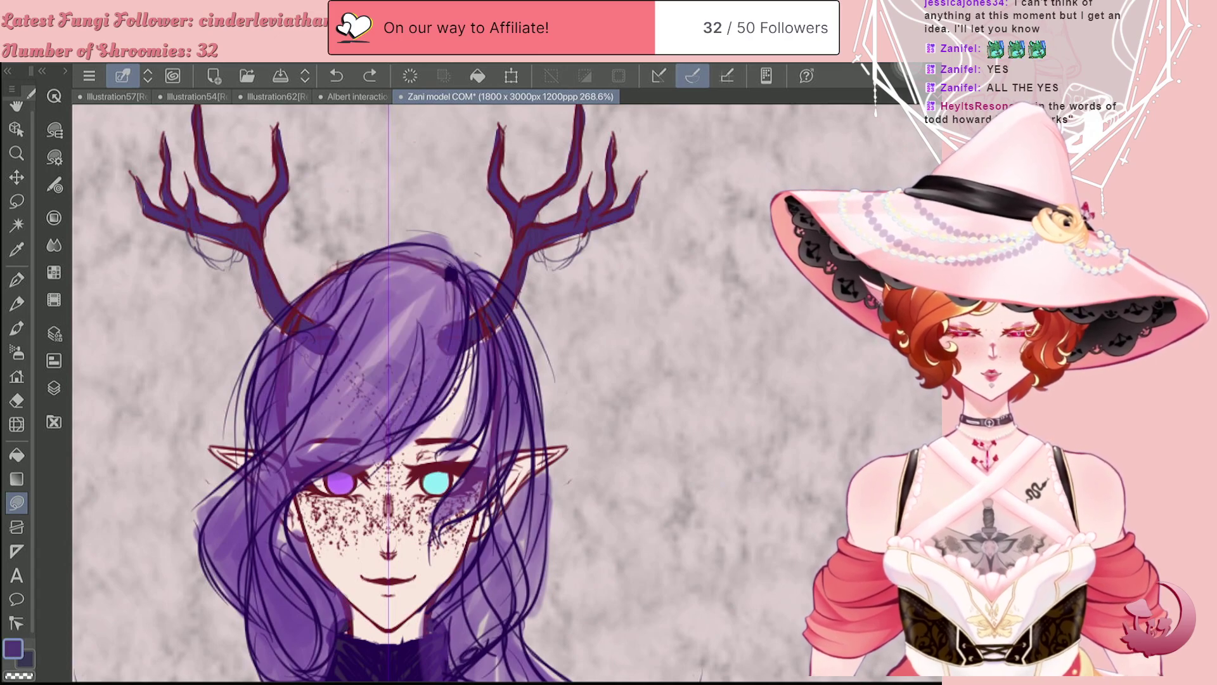
Step: Turn off the symmetry ruler and fill the crown and fringe of the hair with solid purple over the antler bases
click(54, 387)
click(266, 392)
click(54, 387)
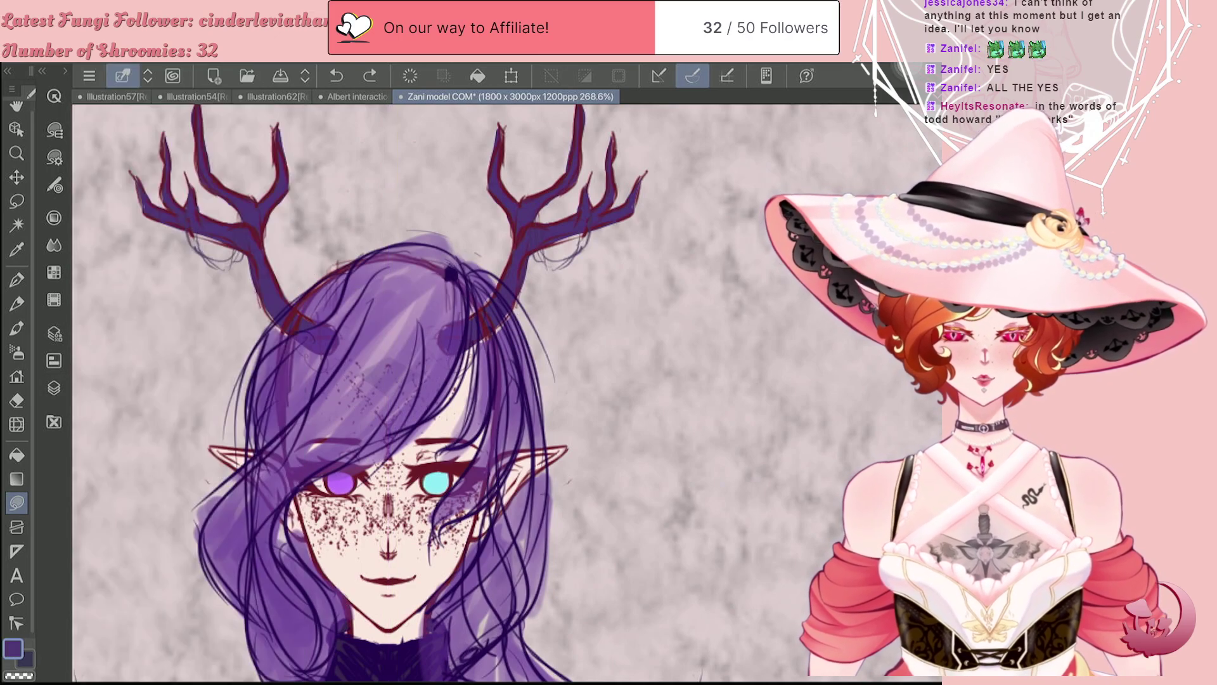
mouse_move(467, 267)
mouse_down()
mouse_move(487, 380)
mouse_move(519, 405)
mouse_move(499, 282)
mouse_move(457, 265)
mouse_move(468, 324)
mouse_move(445, 388)
mouse_move(483, 367)
mouse_move(478, 275)
mouse_move(422, 249)
mouse_move(326, 294)
mouse_move(269, 348)
mouse_move(257, 438)
mouse_move(342, 418)
mouse_move(461, 299)
mouse_up()
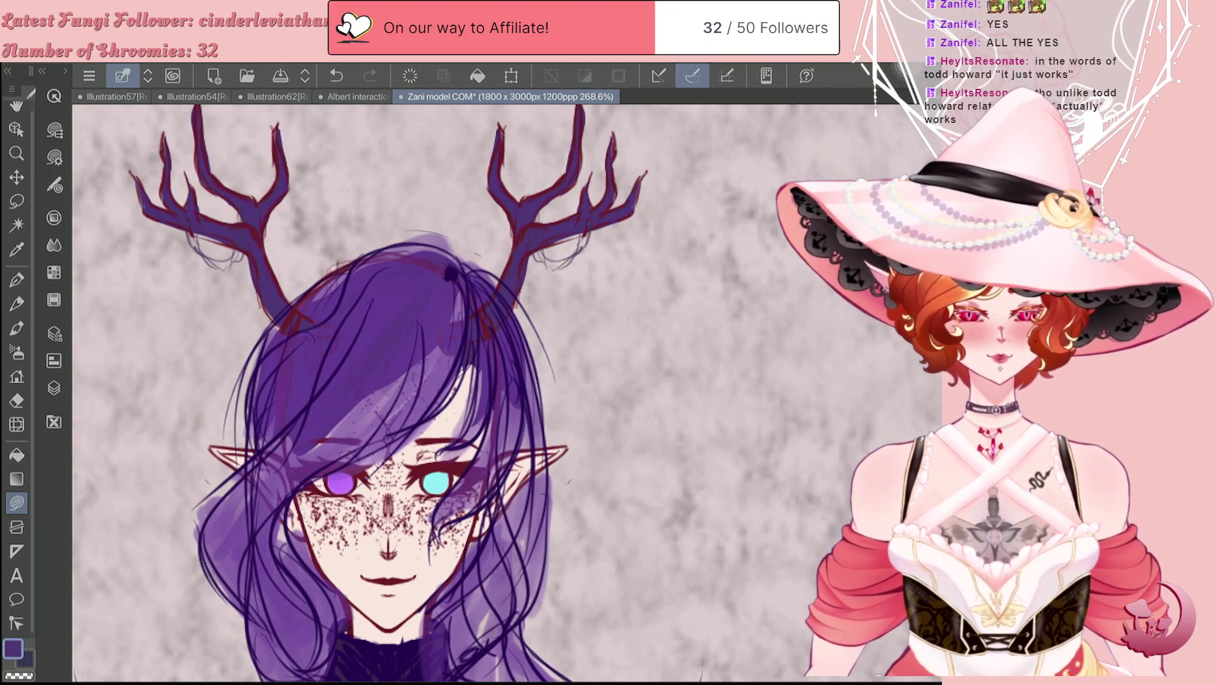
Step: Examine the coloured antlers, hair, coat and full figure at several zoom levels and canvas angles
scroll(388, 380, down, 5)
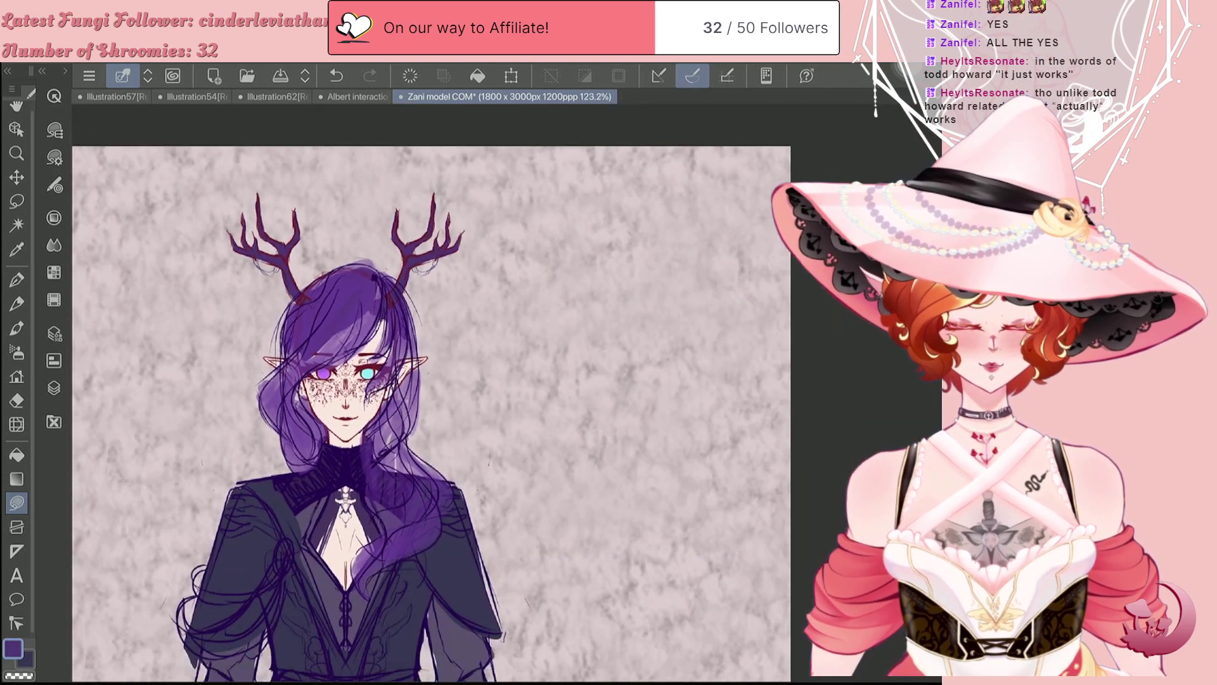
scroll(388, 380, up, 5)
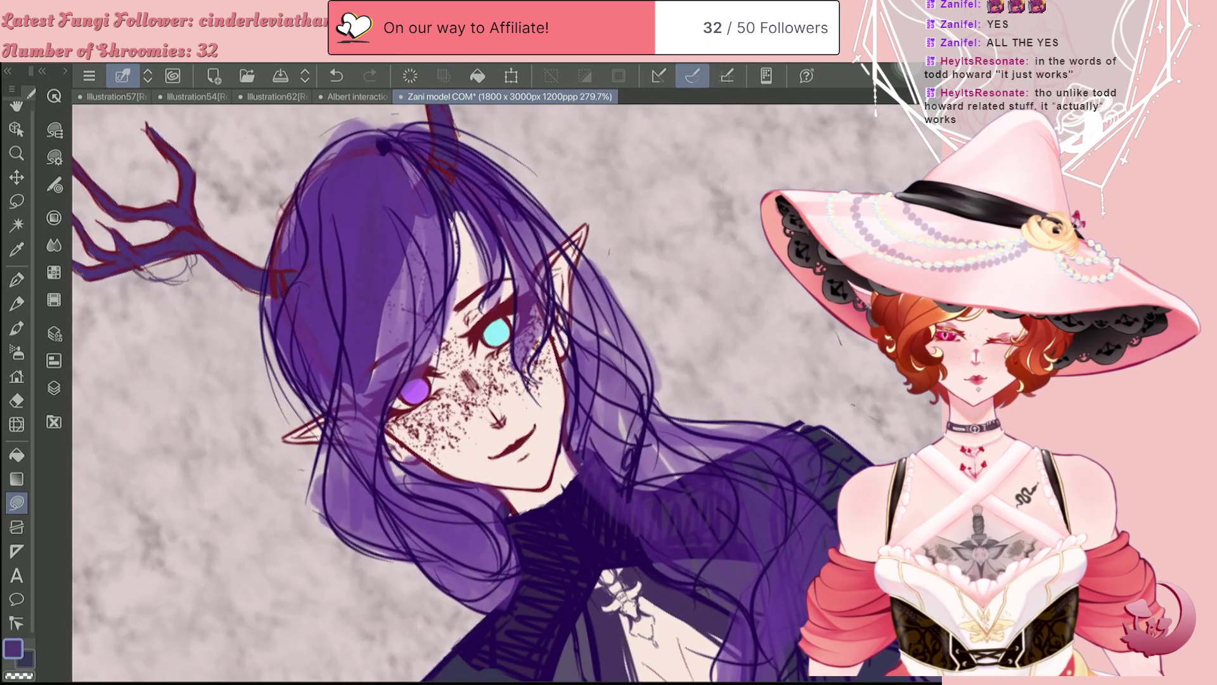
key(p)
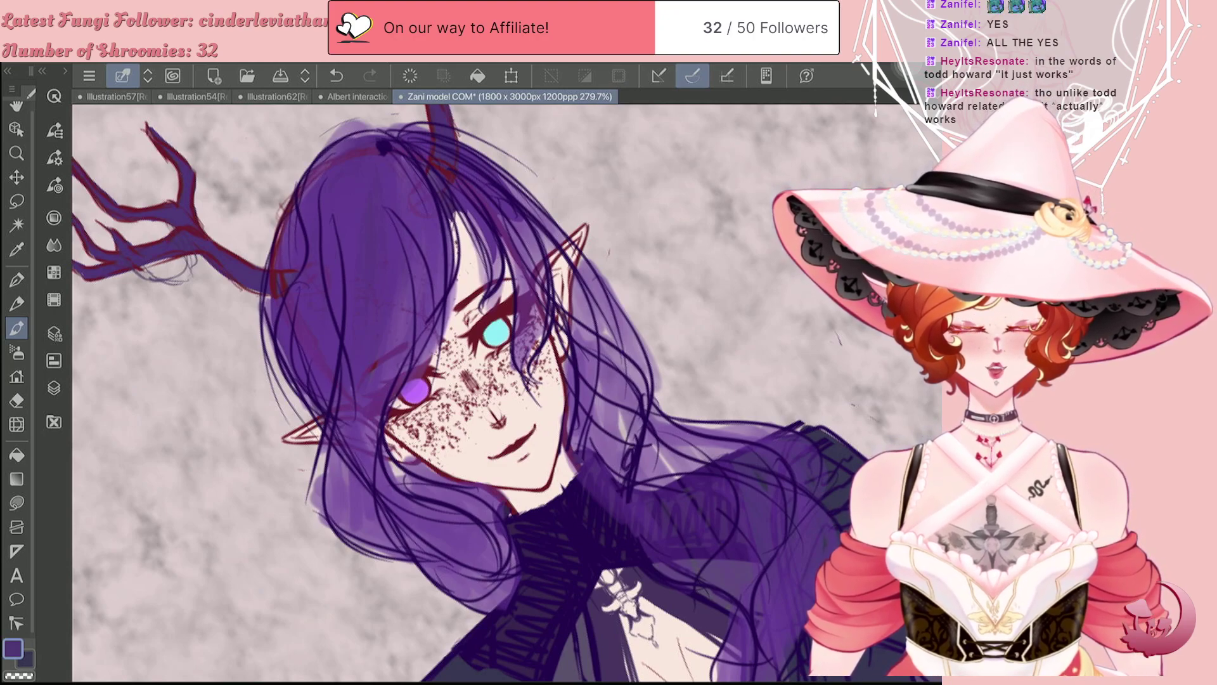
scroll(444, 393, down, 5)
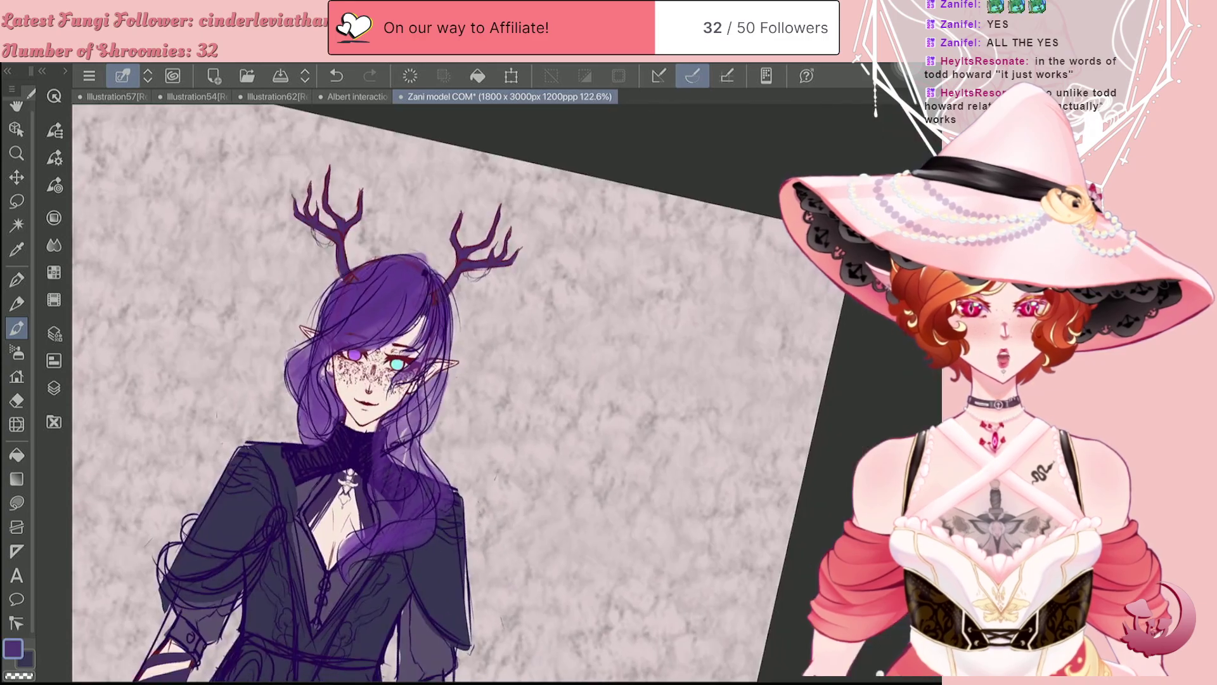
scroll(444, 393, up, 2)
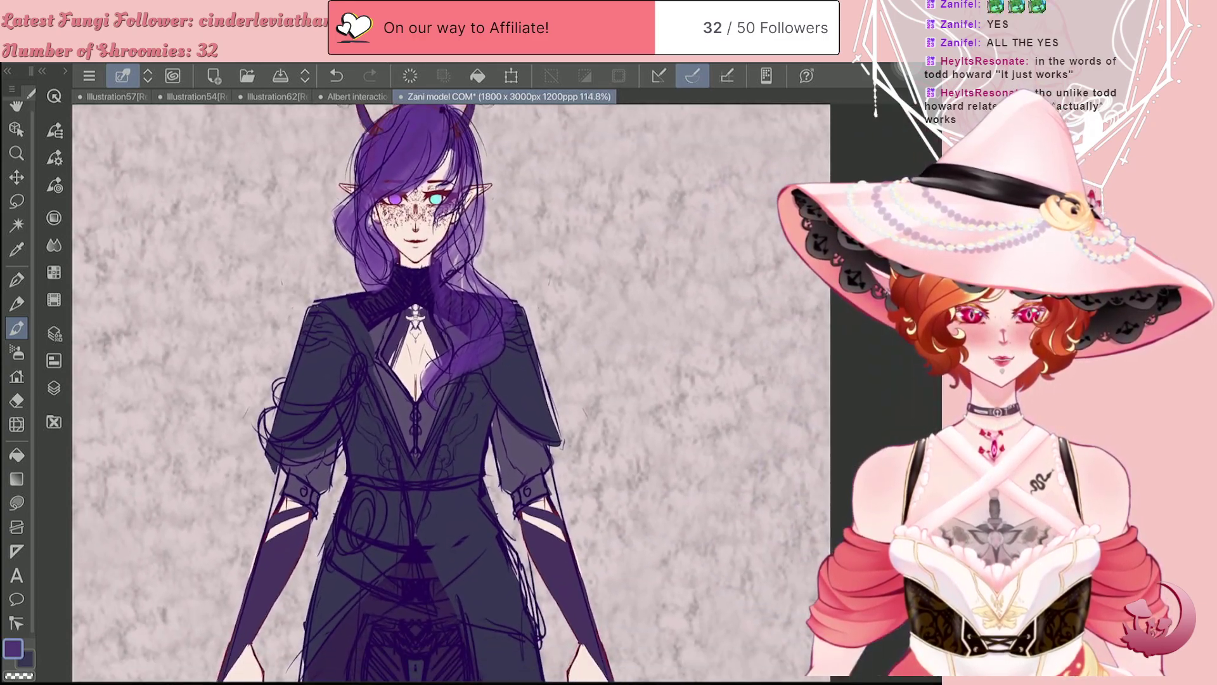
scroll(437, 380, up, 4)
scroll(406, 381, down, 8)
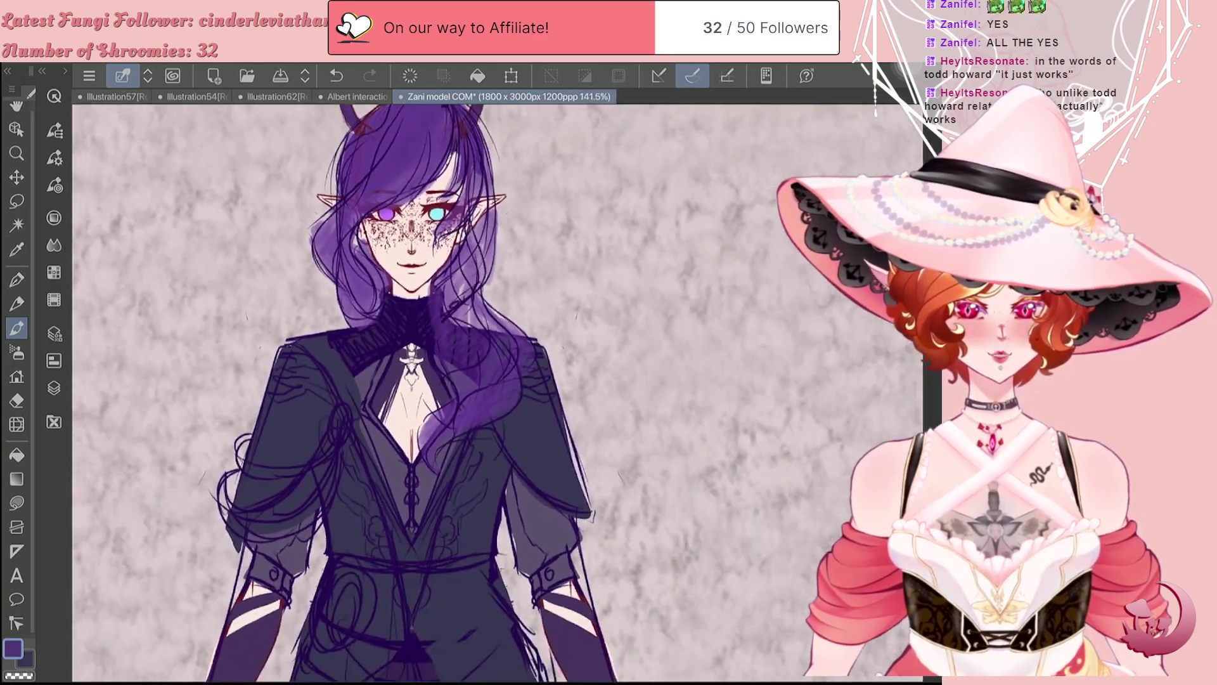
scroll(381, 380, down, 2)
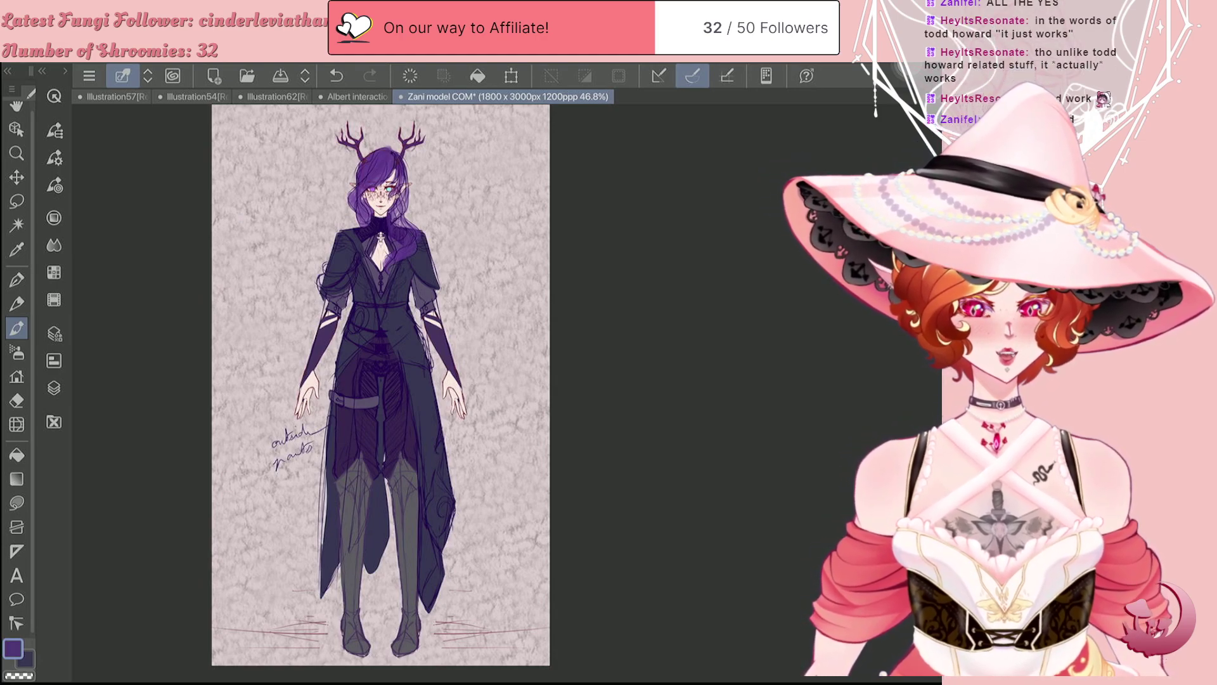
scroll(380, 253, up, 3)
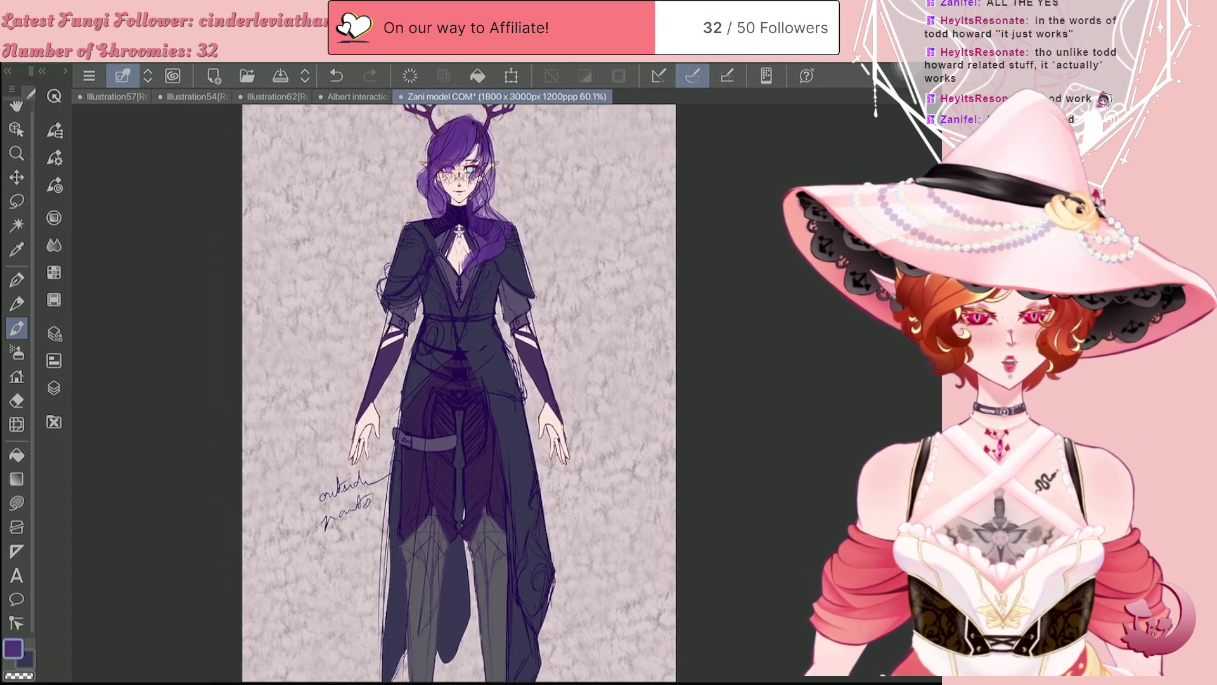
scroll(459, 253, up, 5)
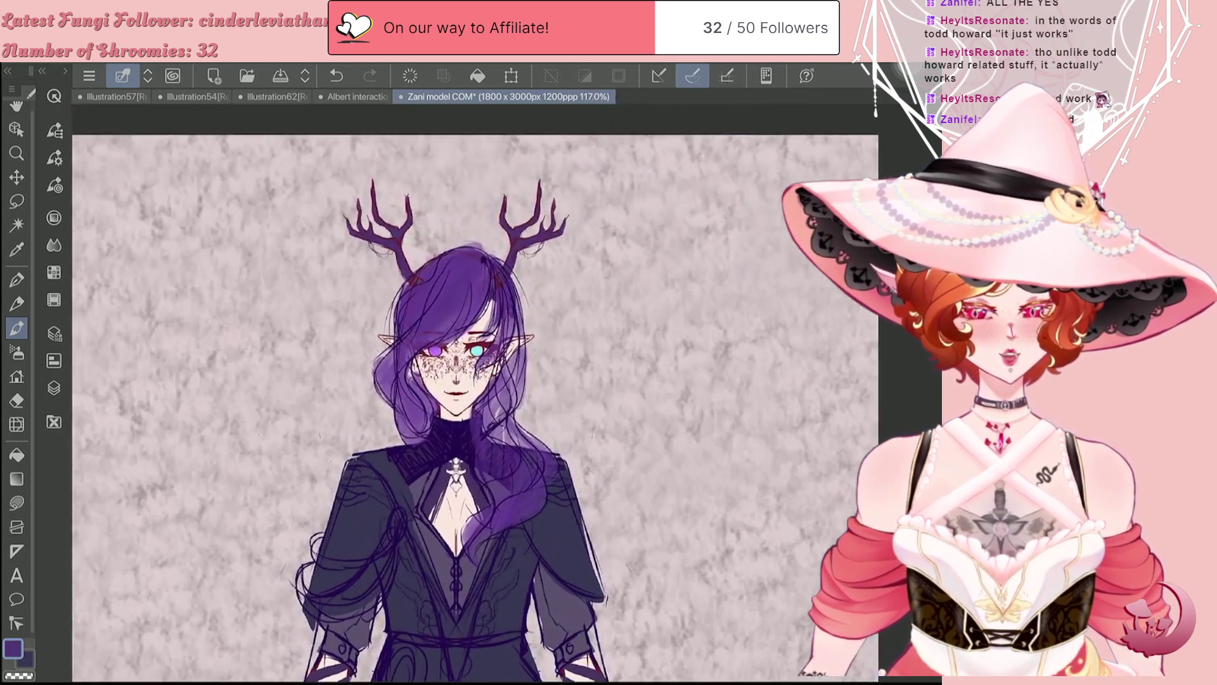
scroll(469, 381, up, 3)
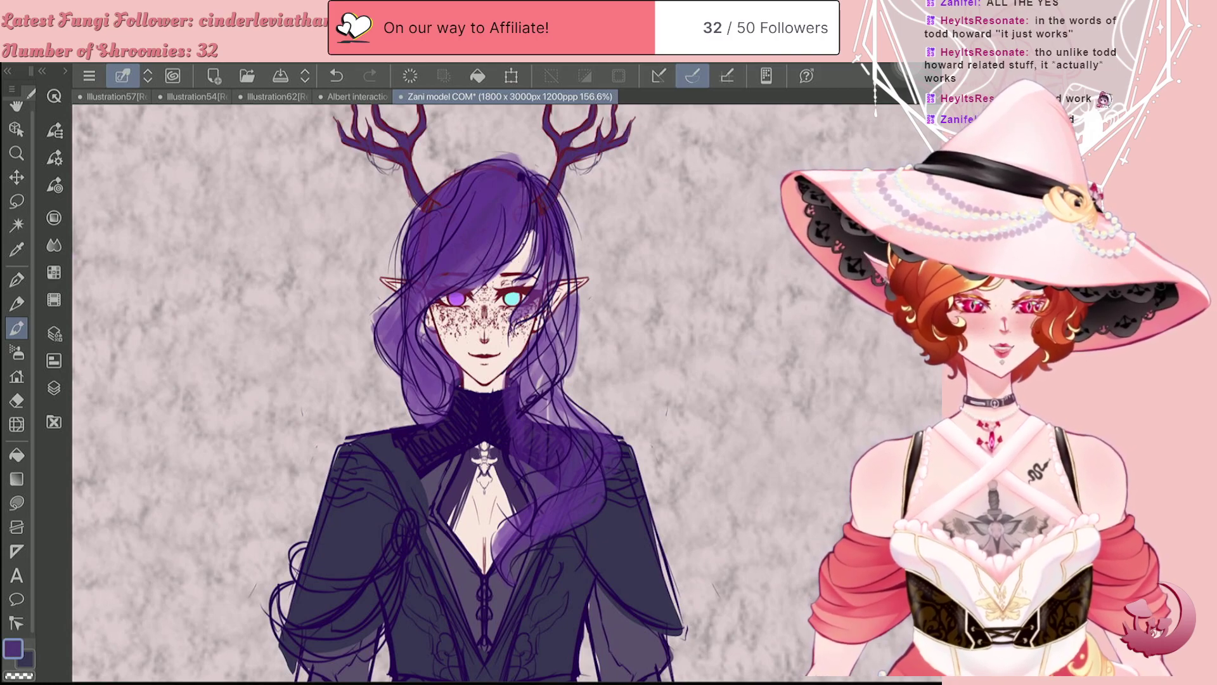
scroll(484, 393, down, 3)
scroll(484, 393, up, 4)
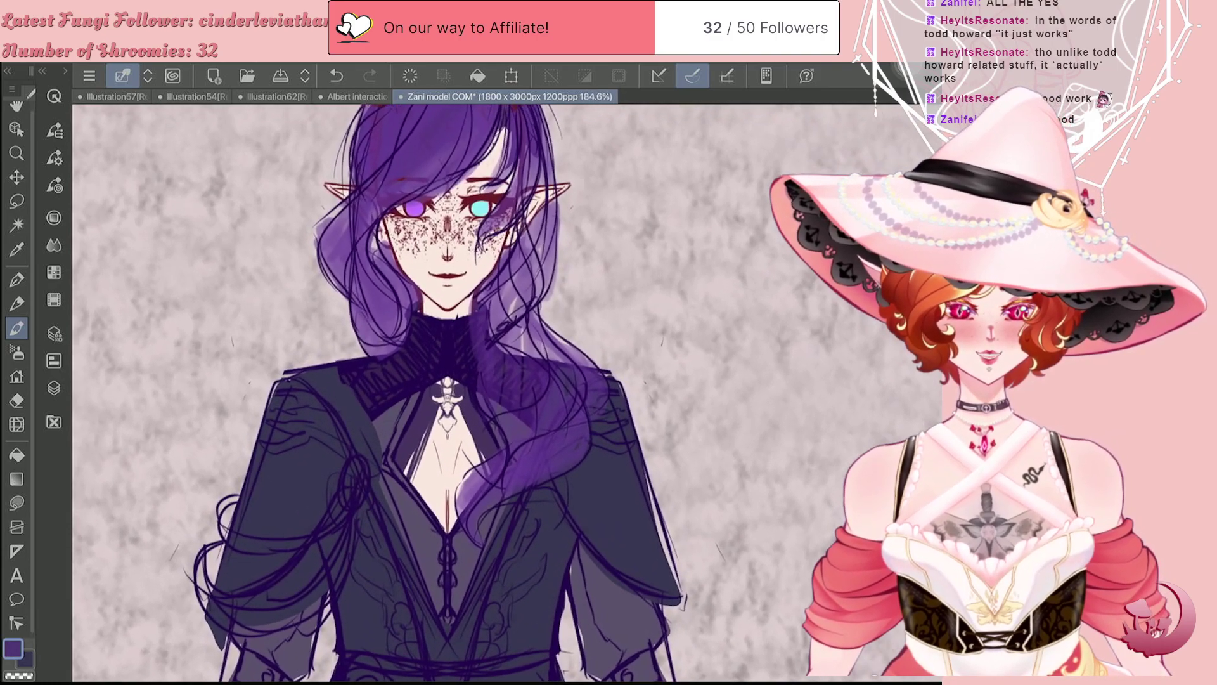
scroll(453, 386, up, 2)
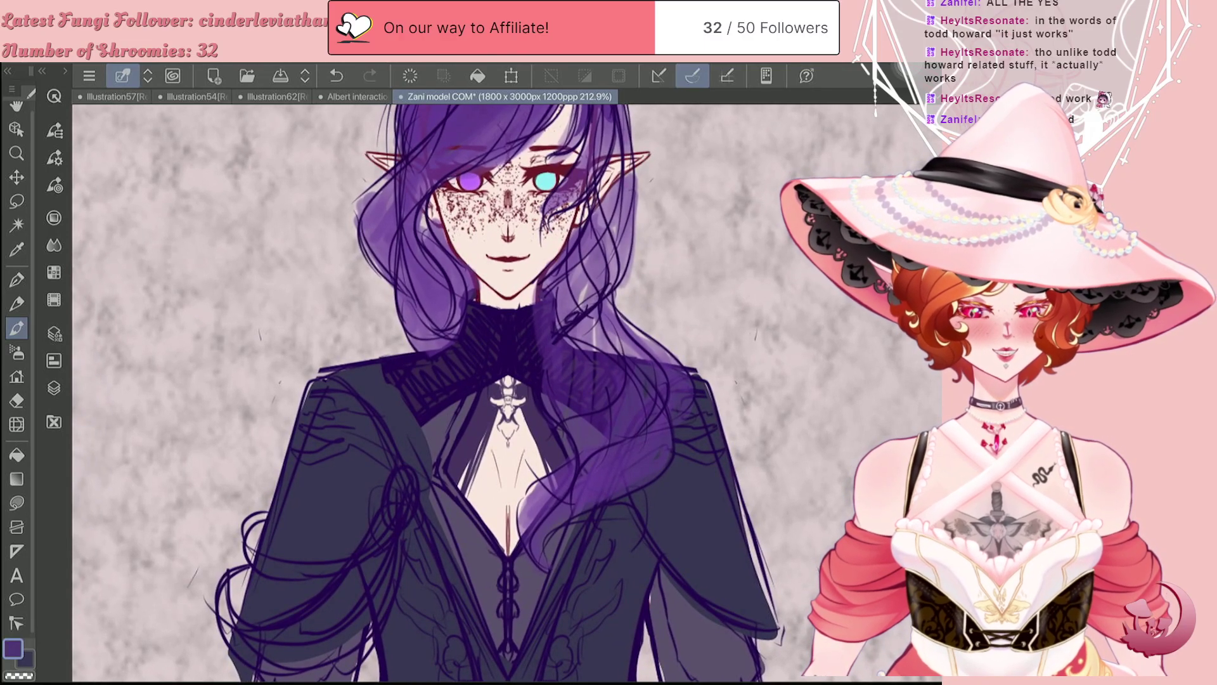
scroll(481, 381, down, 3)
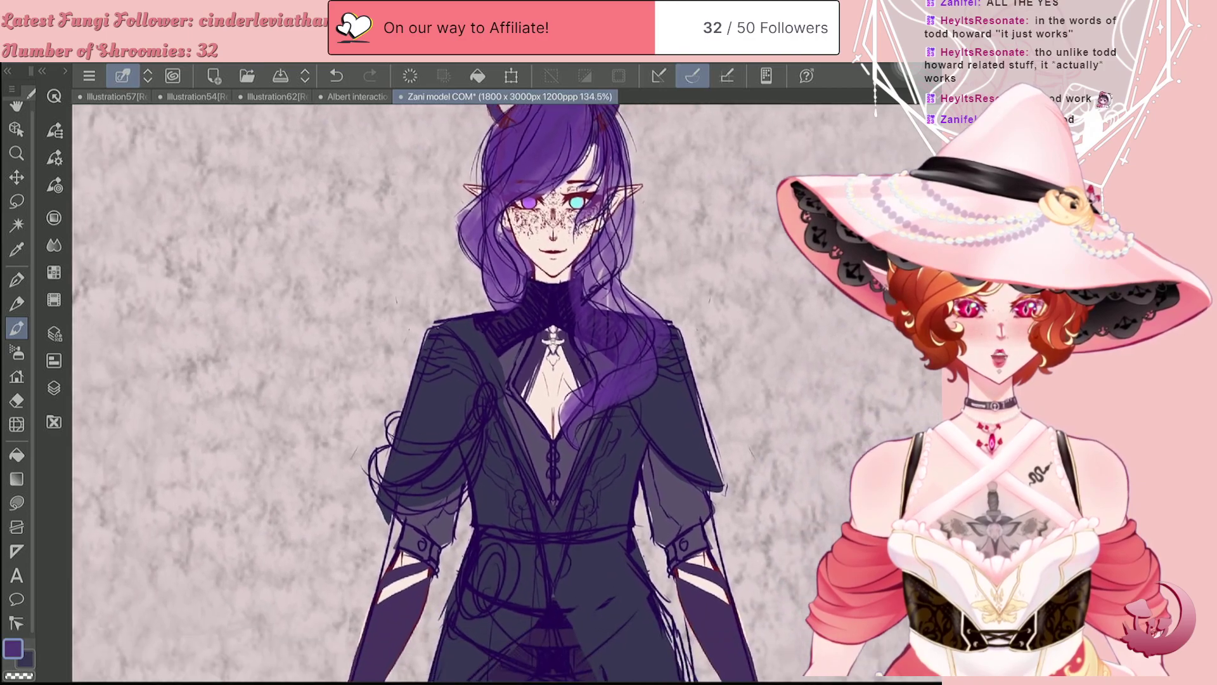
scroll(507, 393, down, 3)
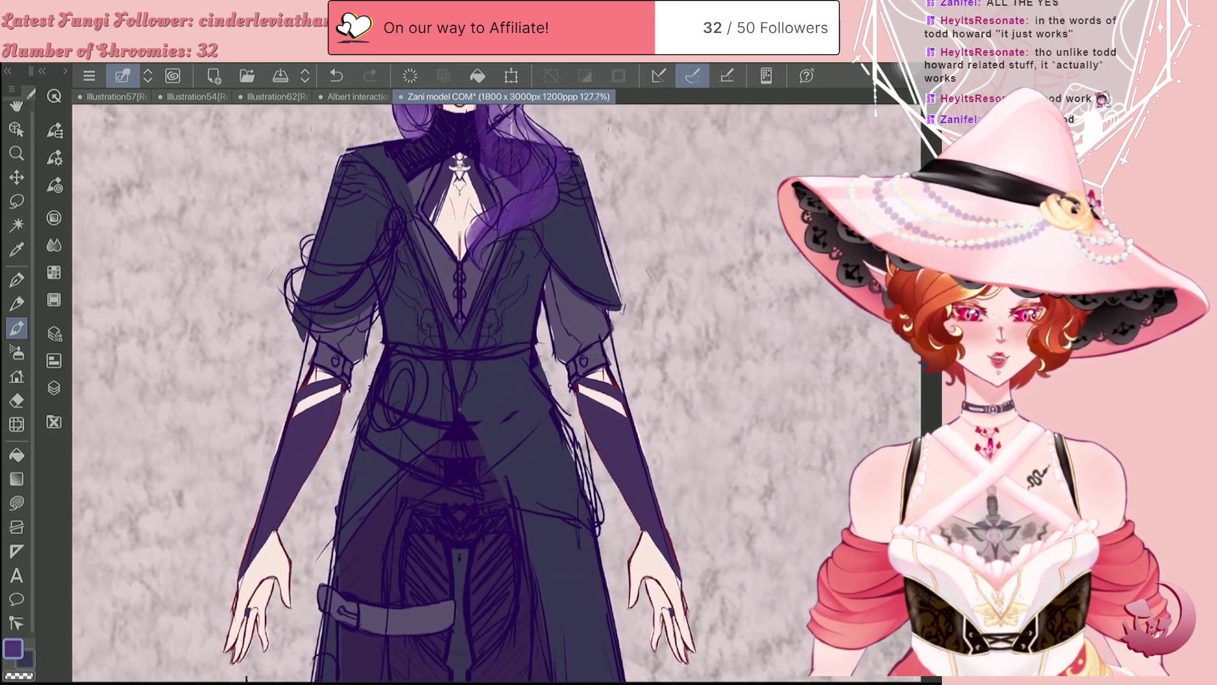
scroll(317, 336, up, 1)
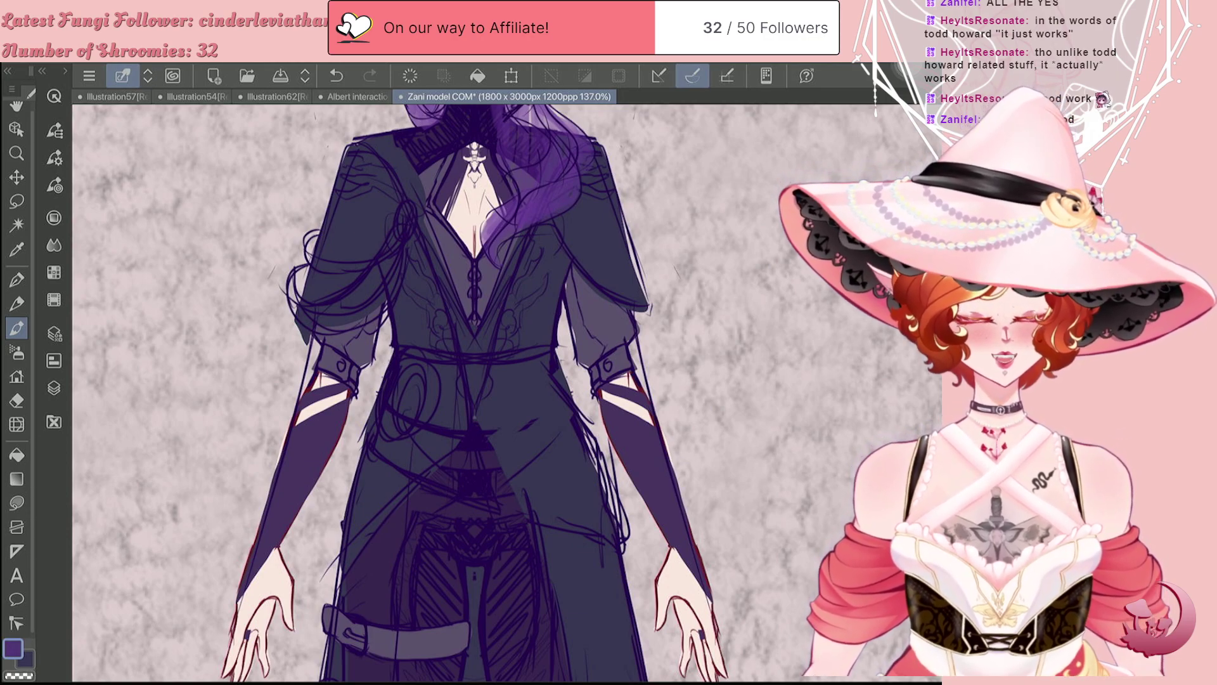
scroll(507, 393, down, 5)
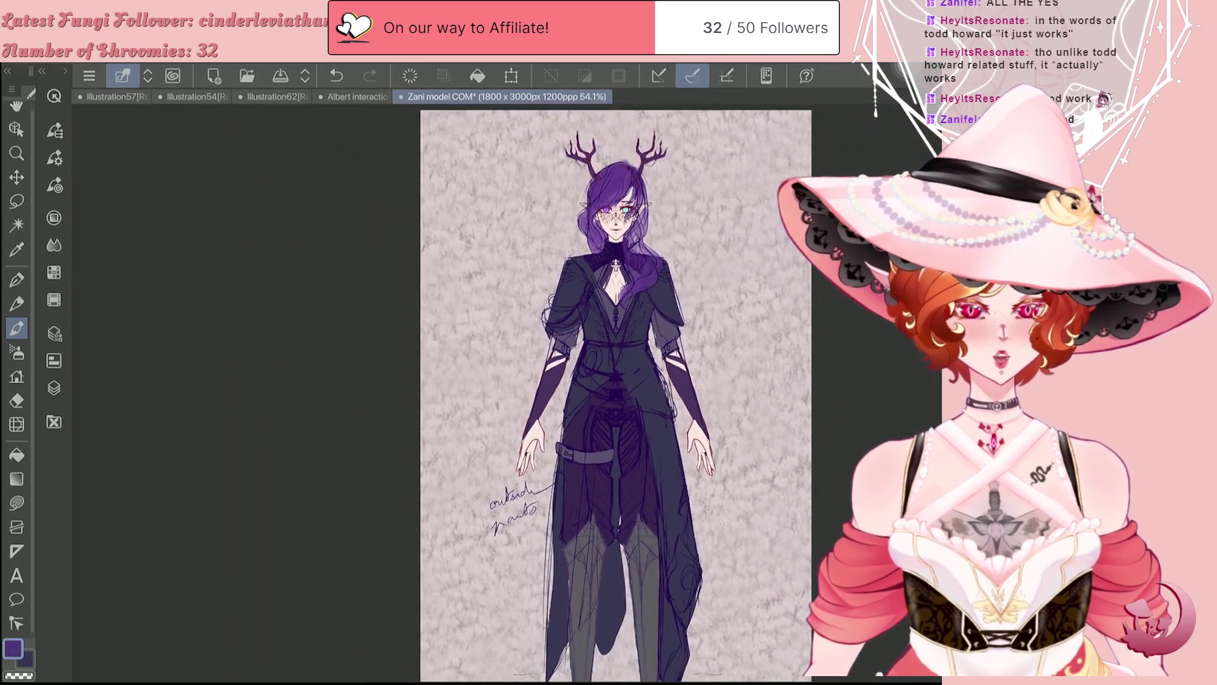